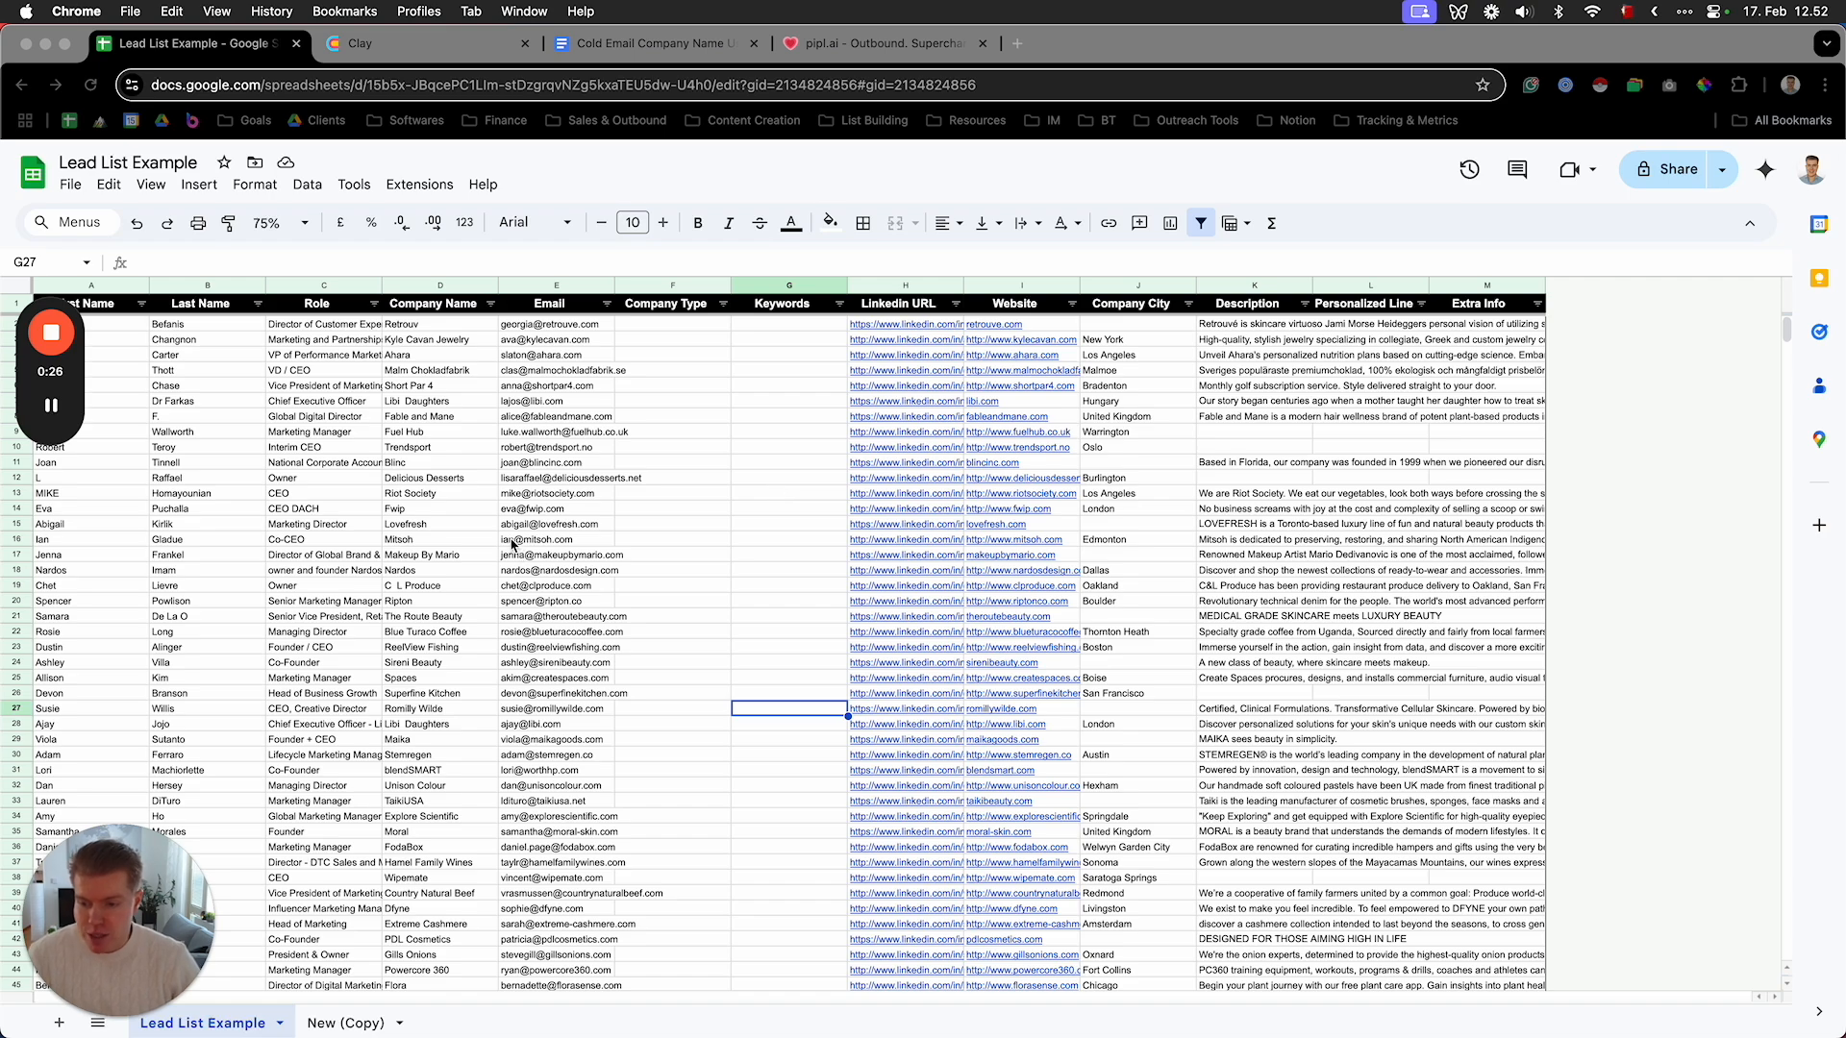
scroll(513, 545, down, 10)
scroll(493, 546, up, 10)
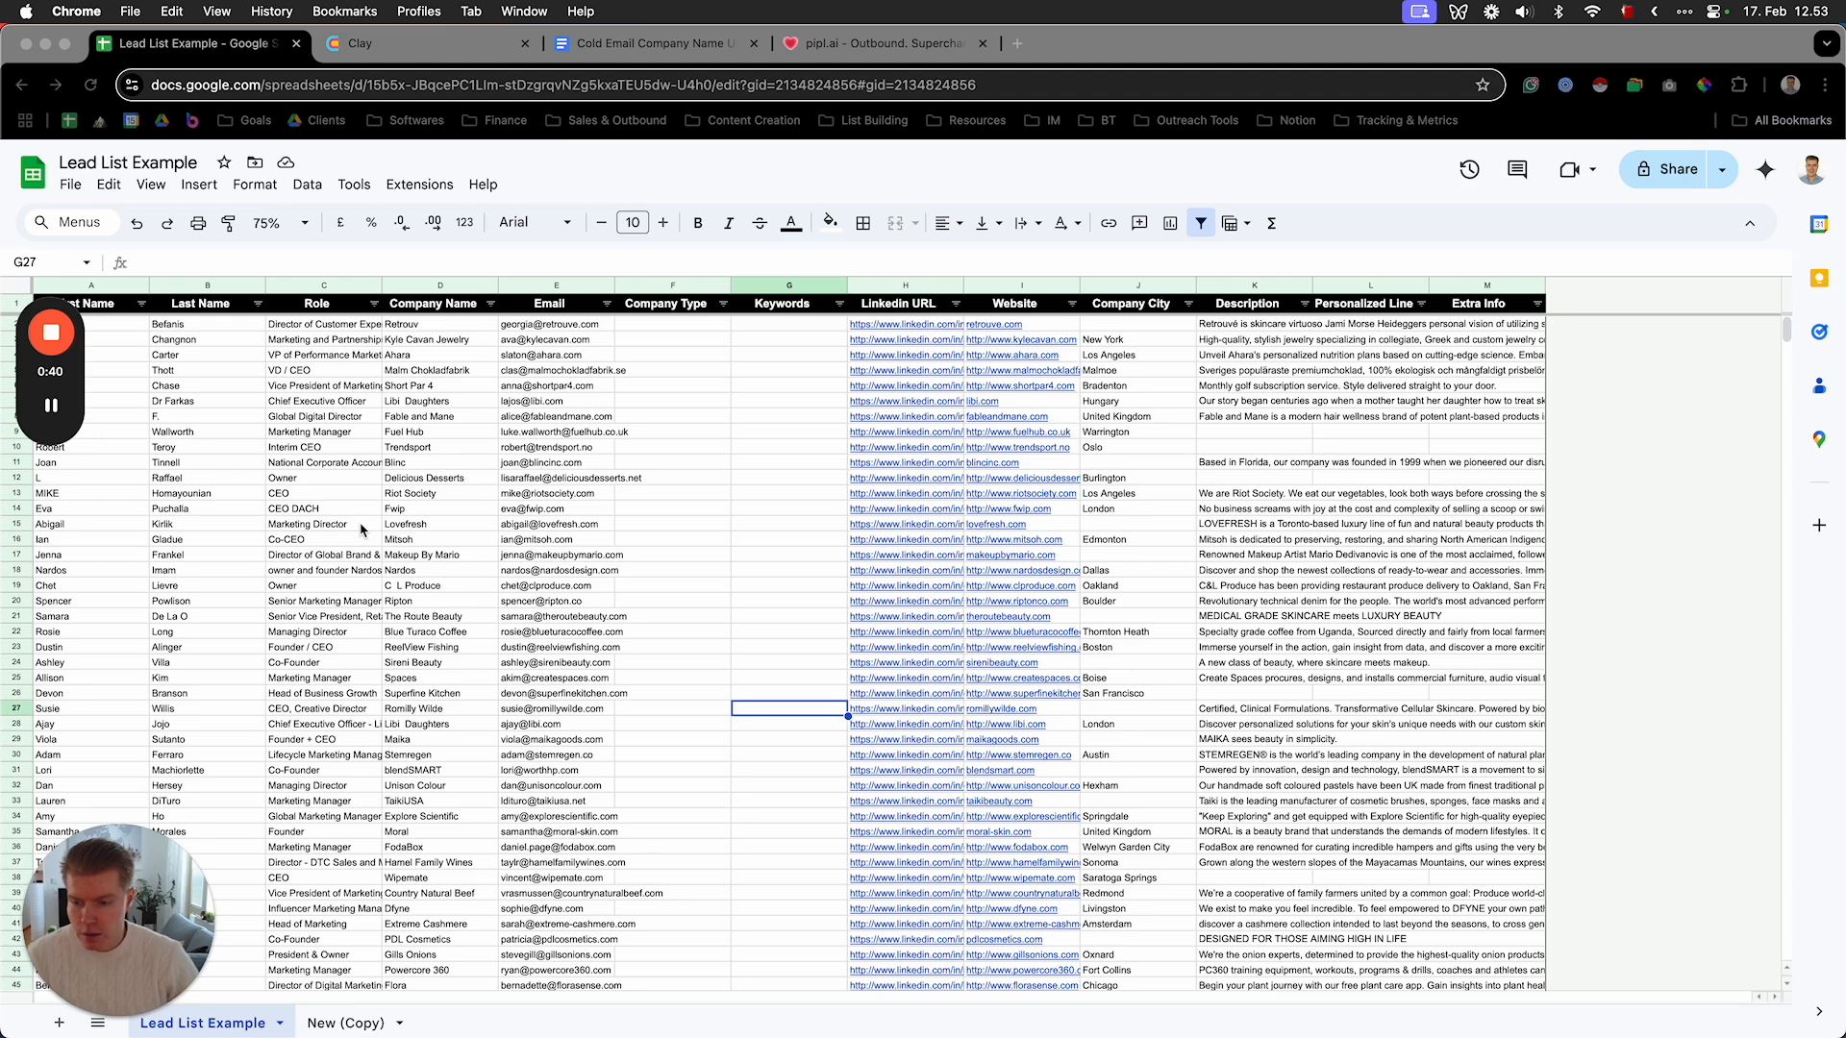
scroll(362, 530, down, 3)
scroll(405, 540, up, 3)
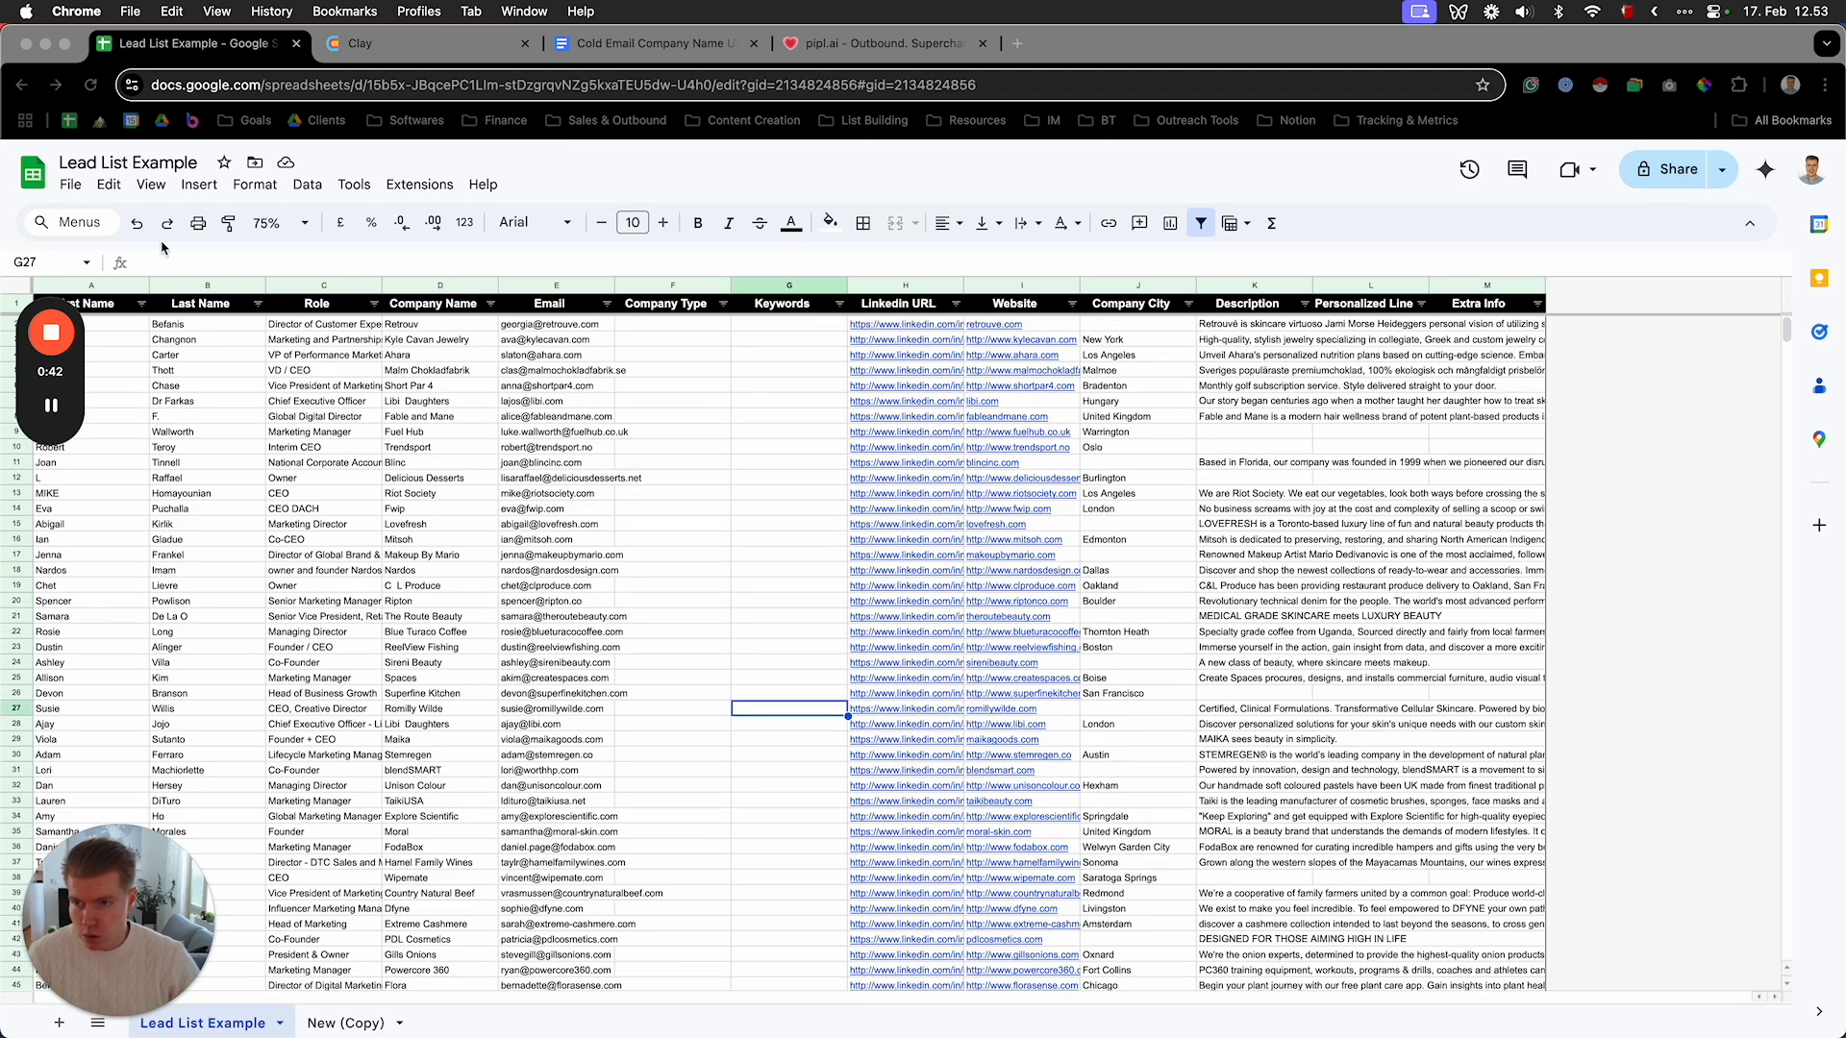
Download the Lead List Example sheet as a CSV file
click(70, 185)
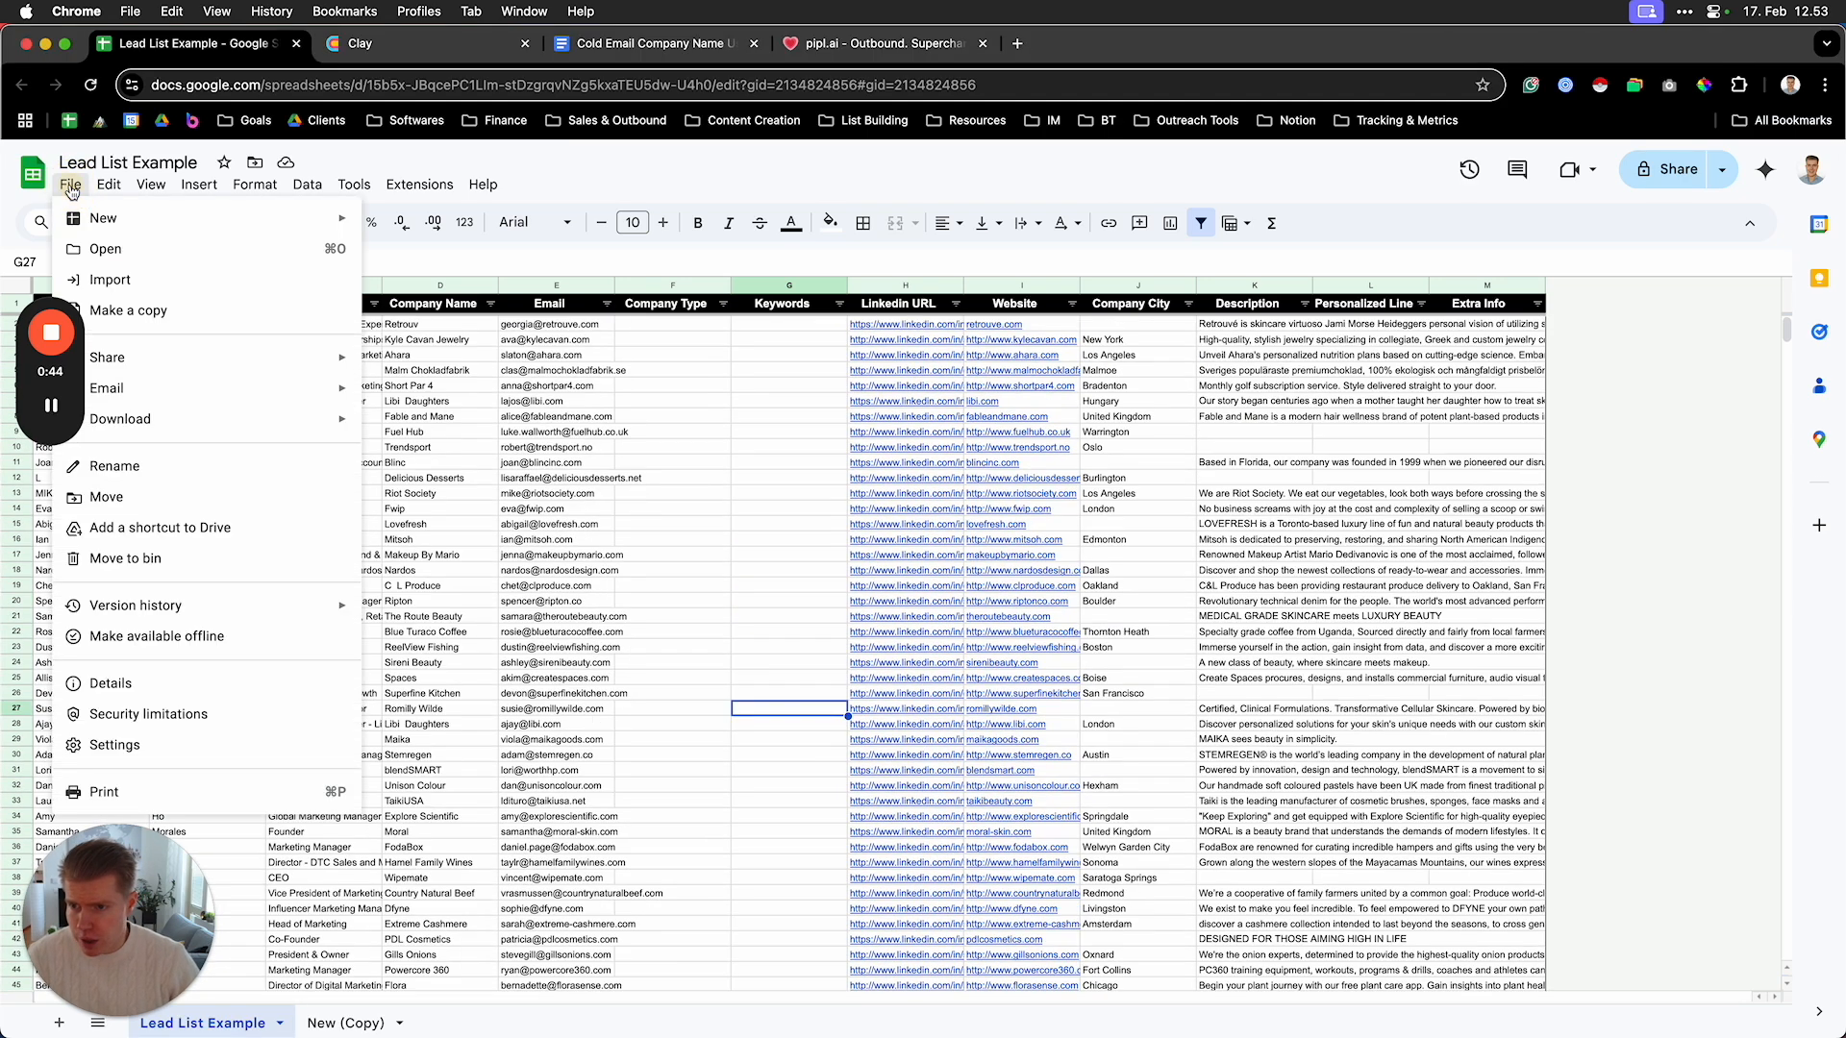
mouse_move(190, 427)
click(481, 552)
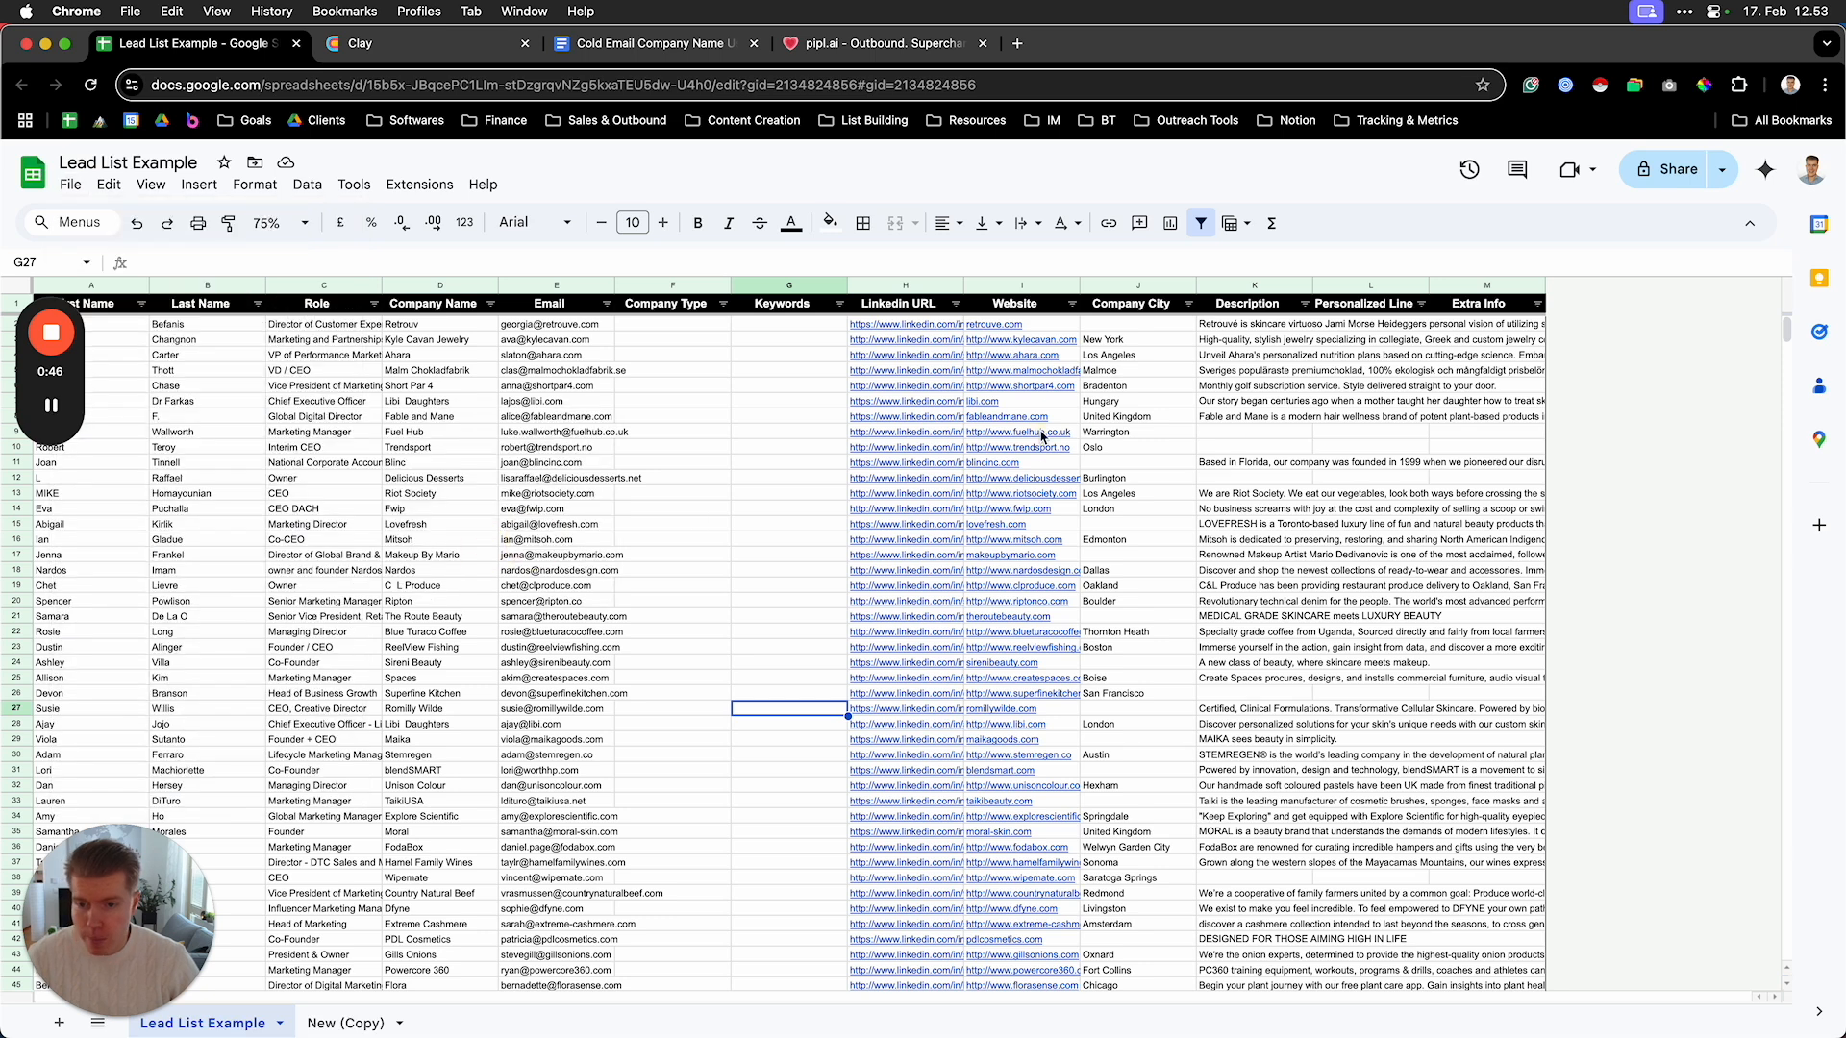
Switch to Clay and create a new blank table in the workspace
click(391, 53)
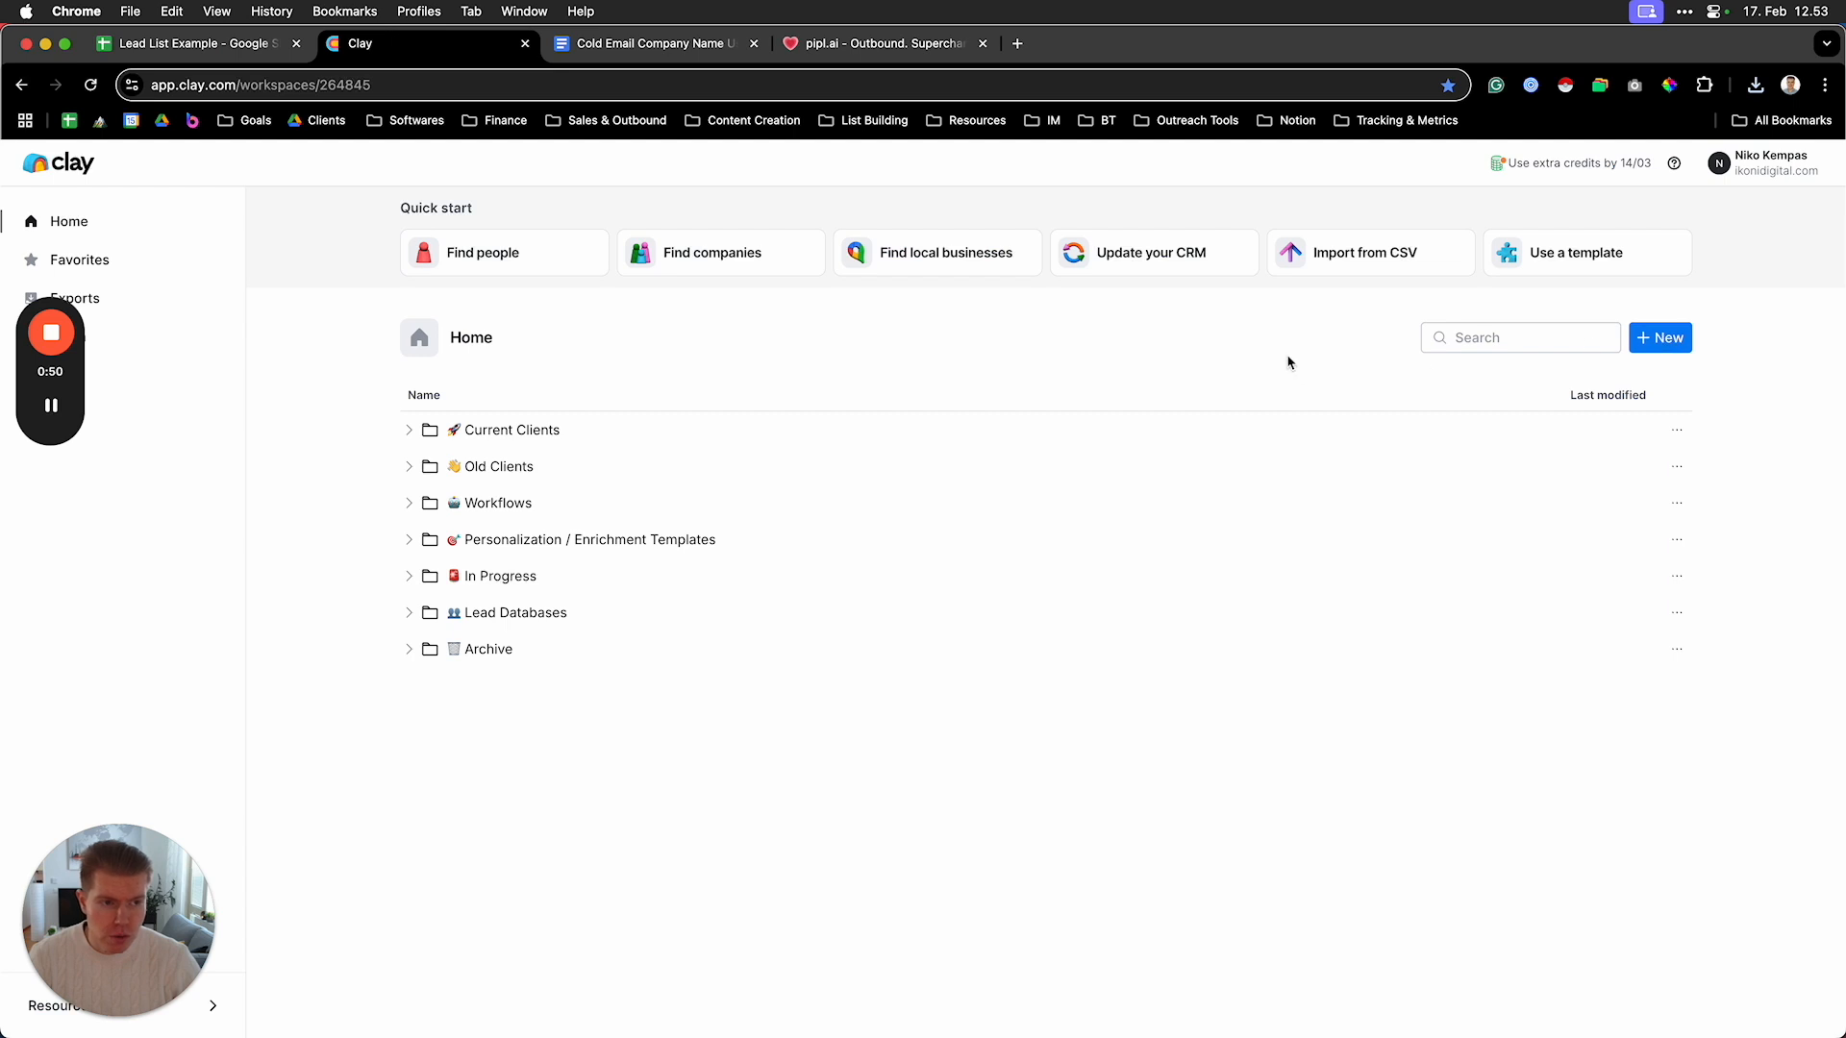
click(1663, 337)
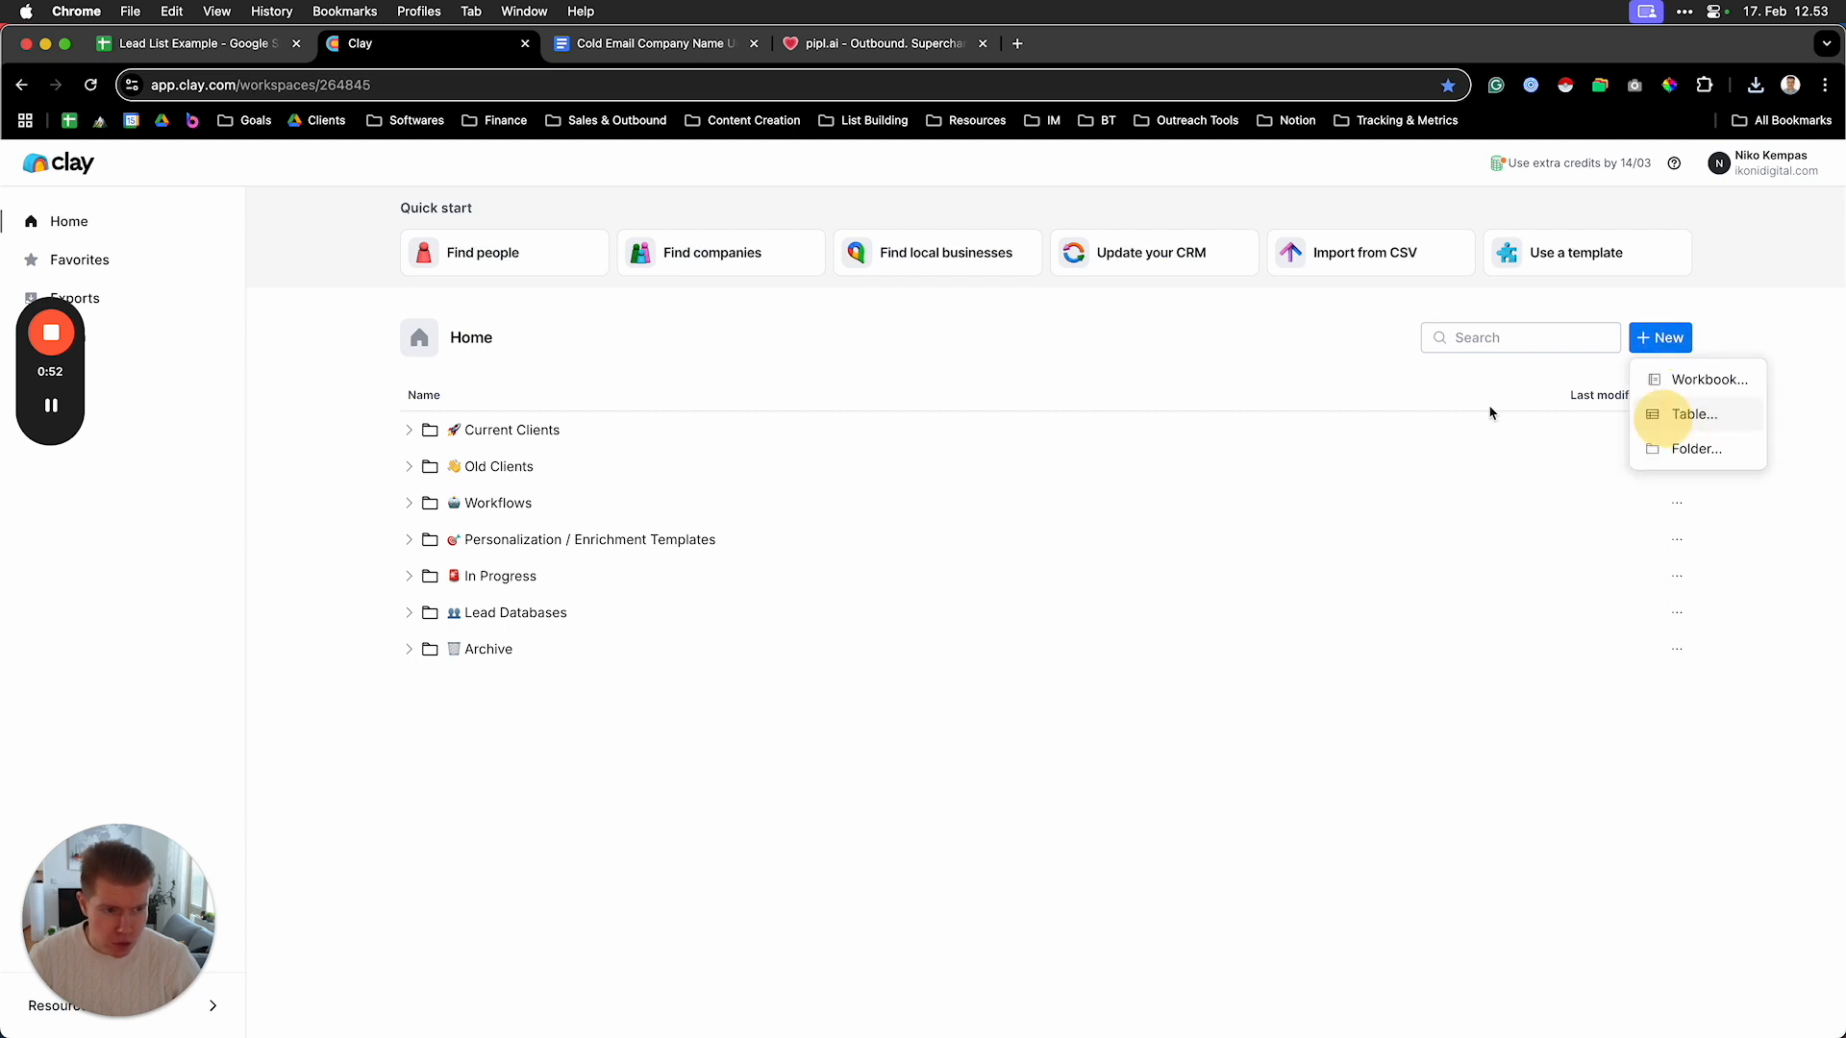
click(1689, 414)
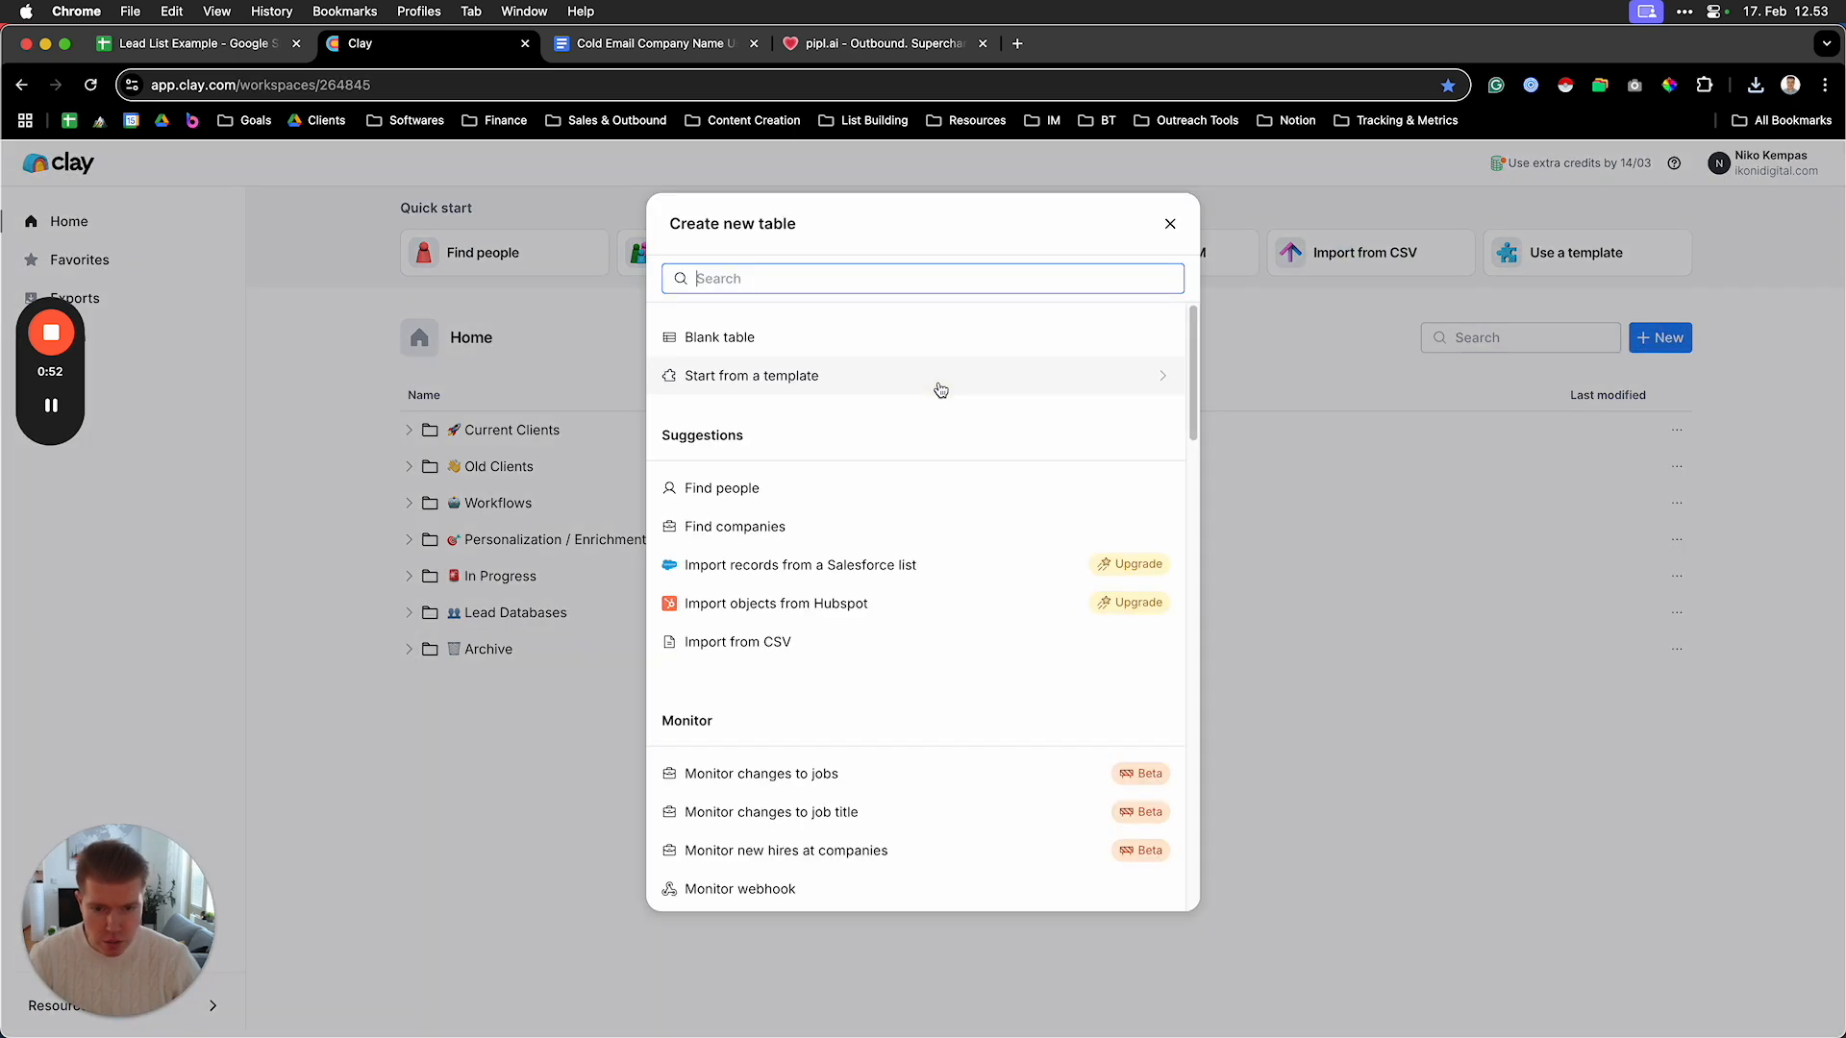
click(731, 344)
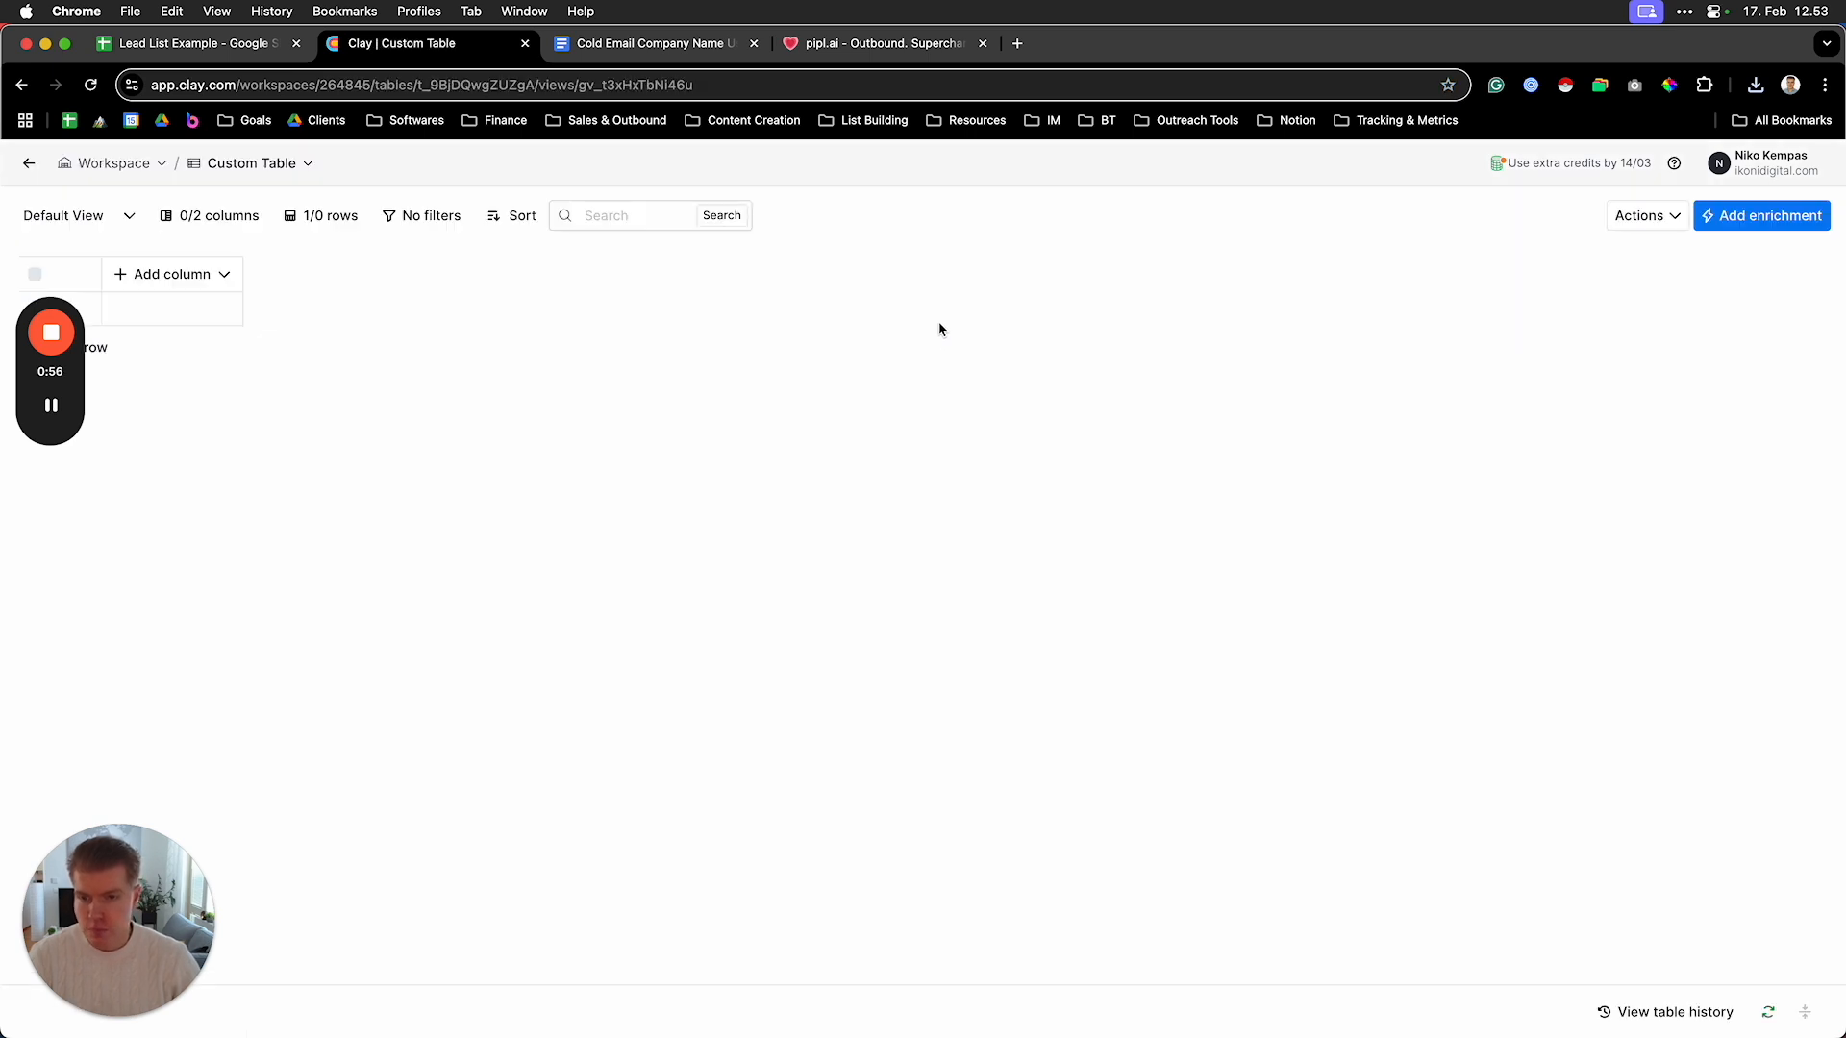
Import the downloaded file "Lead List Example - Lead List Example (1).csv" into the current table, using its first row as column names
click(1624, 218)
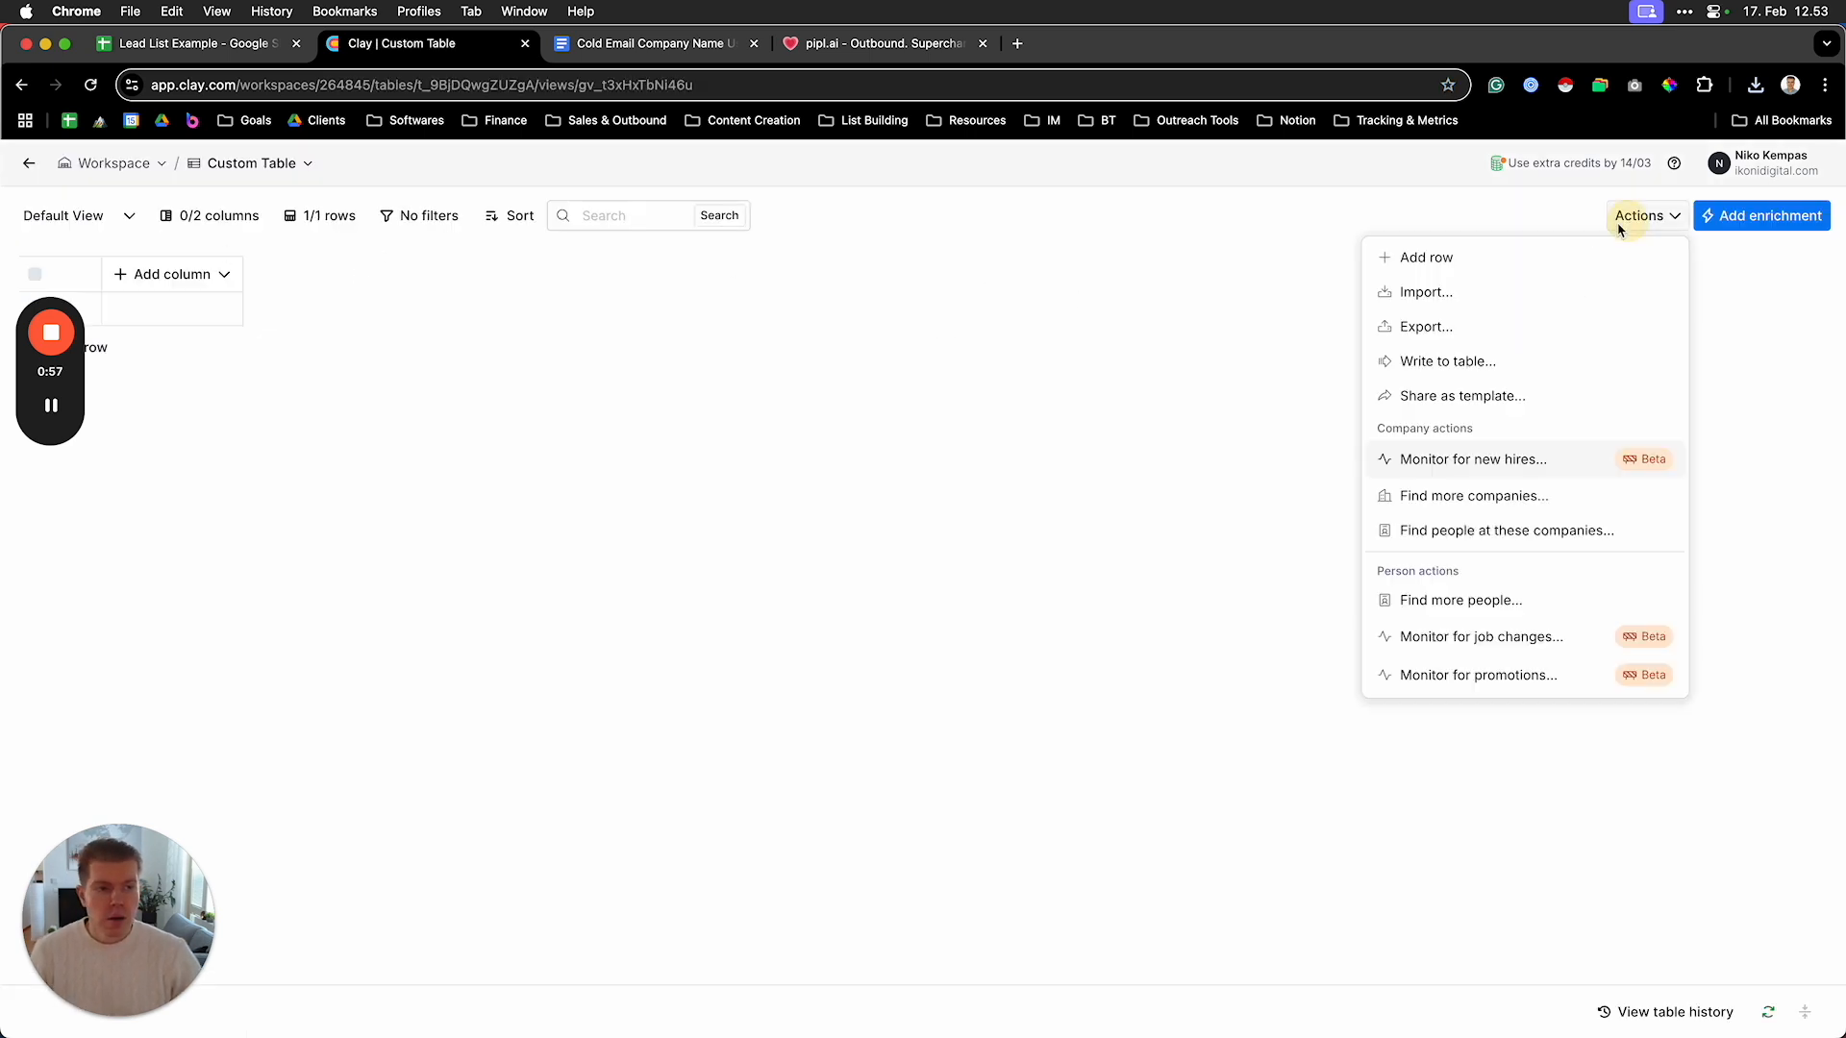
click(1419, 288)
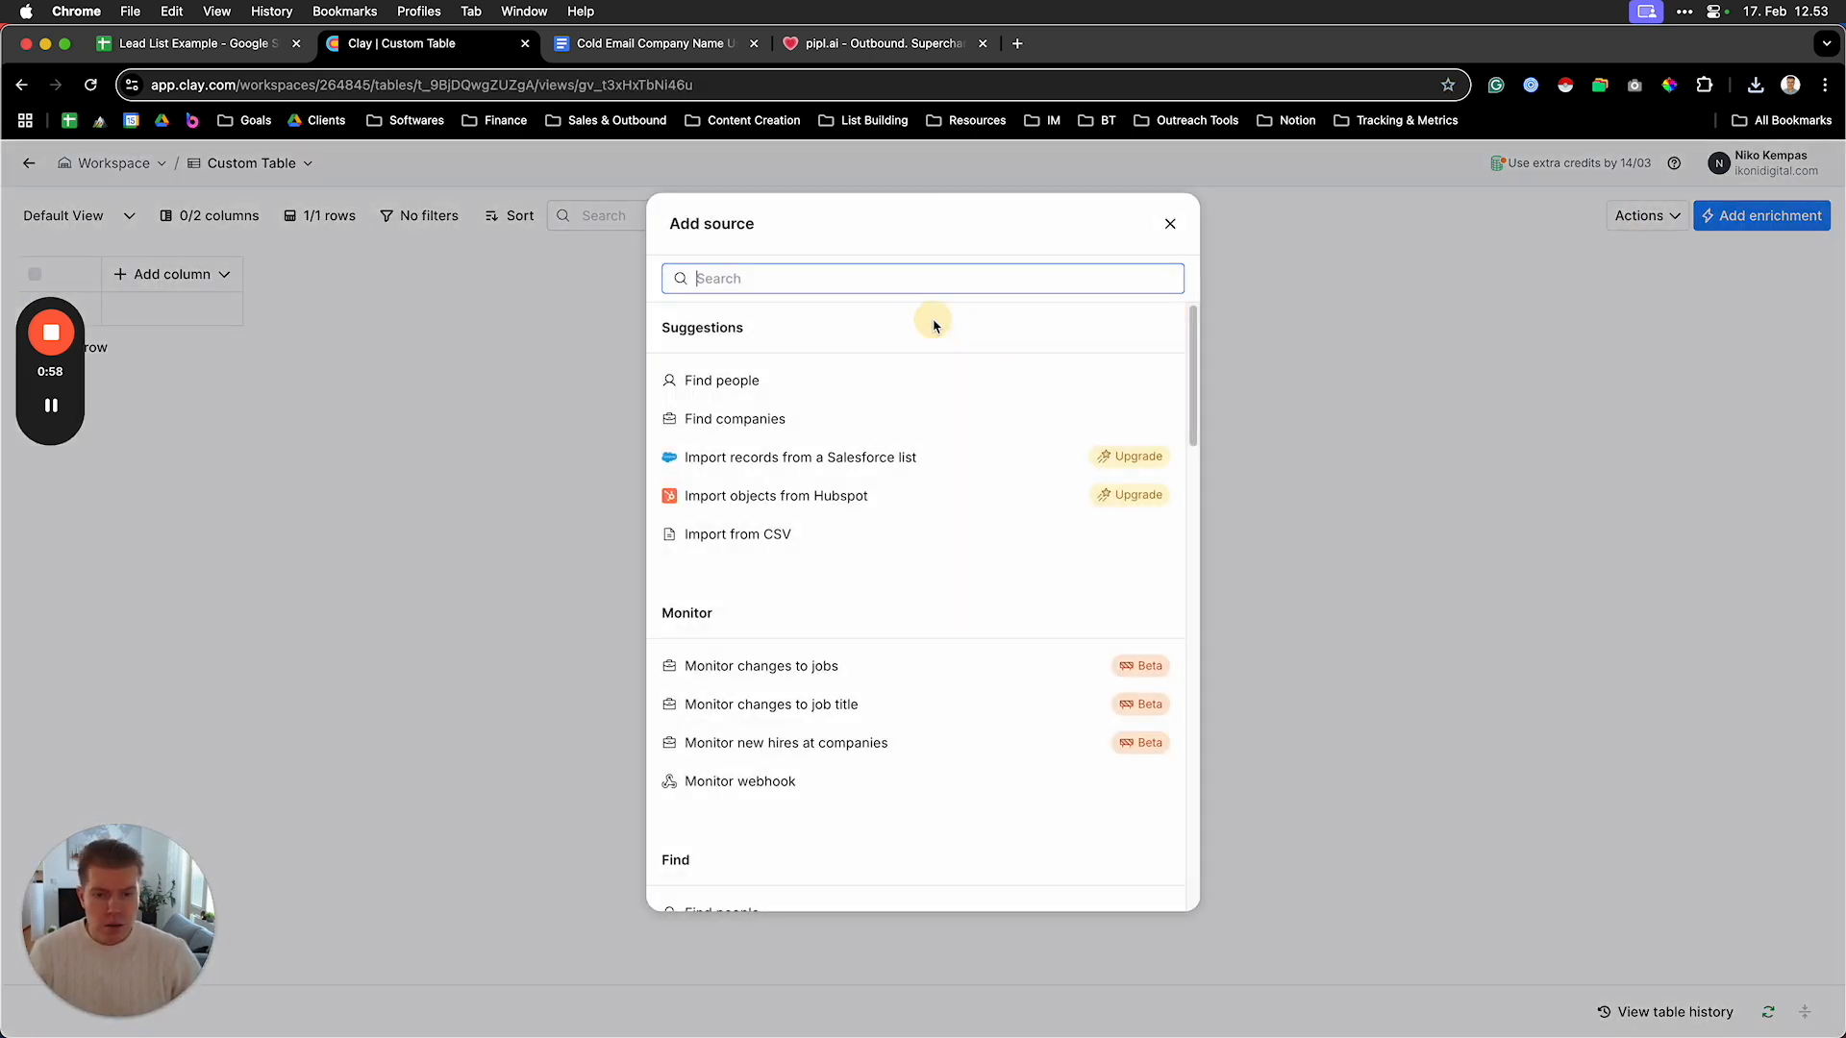
click(752, 539)
click(1755, 84)
drag(1538, 252, 910, 461)
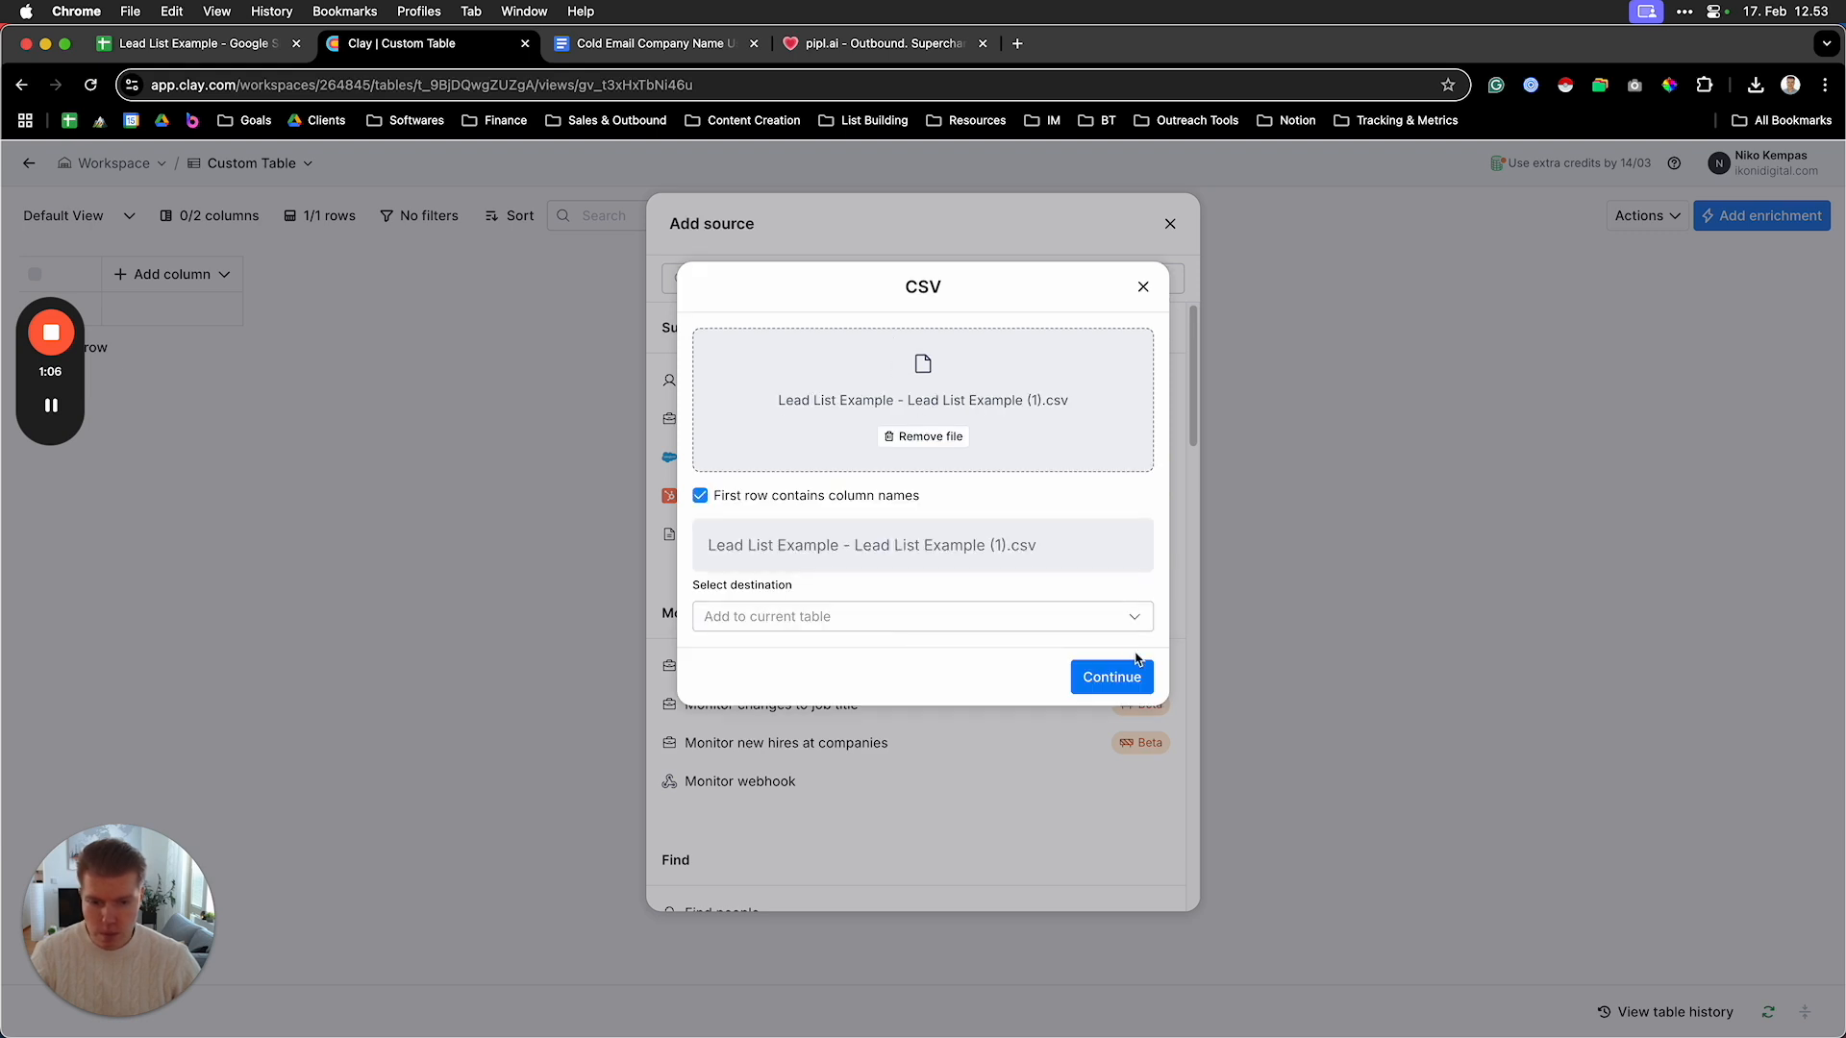
click(1117, 690)
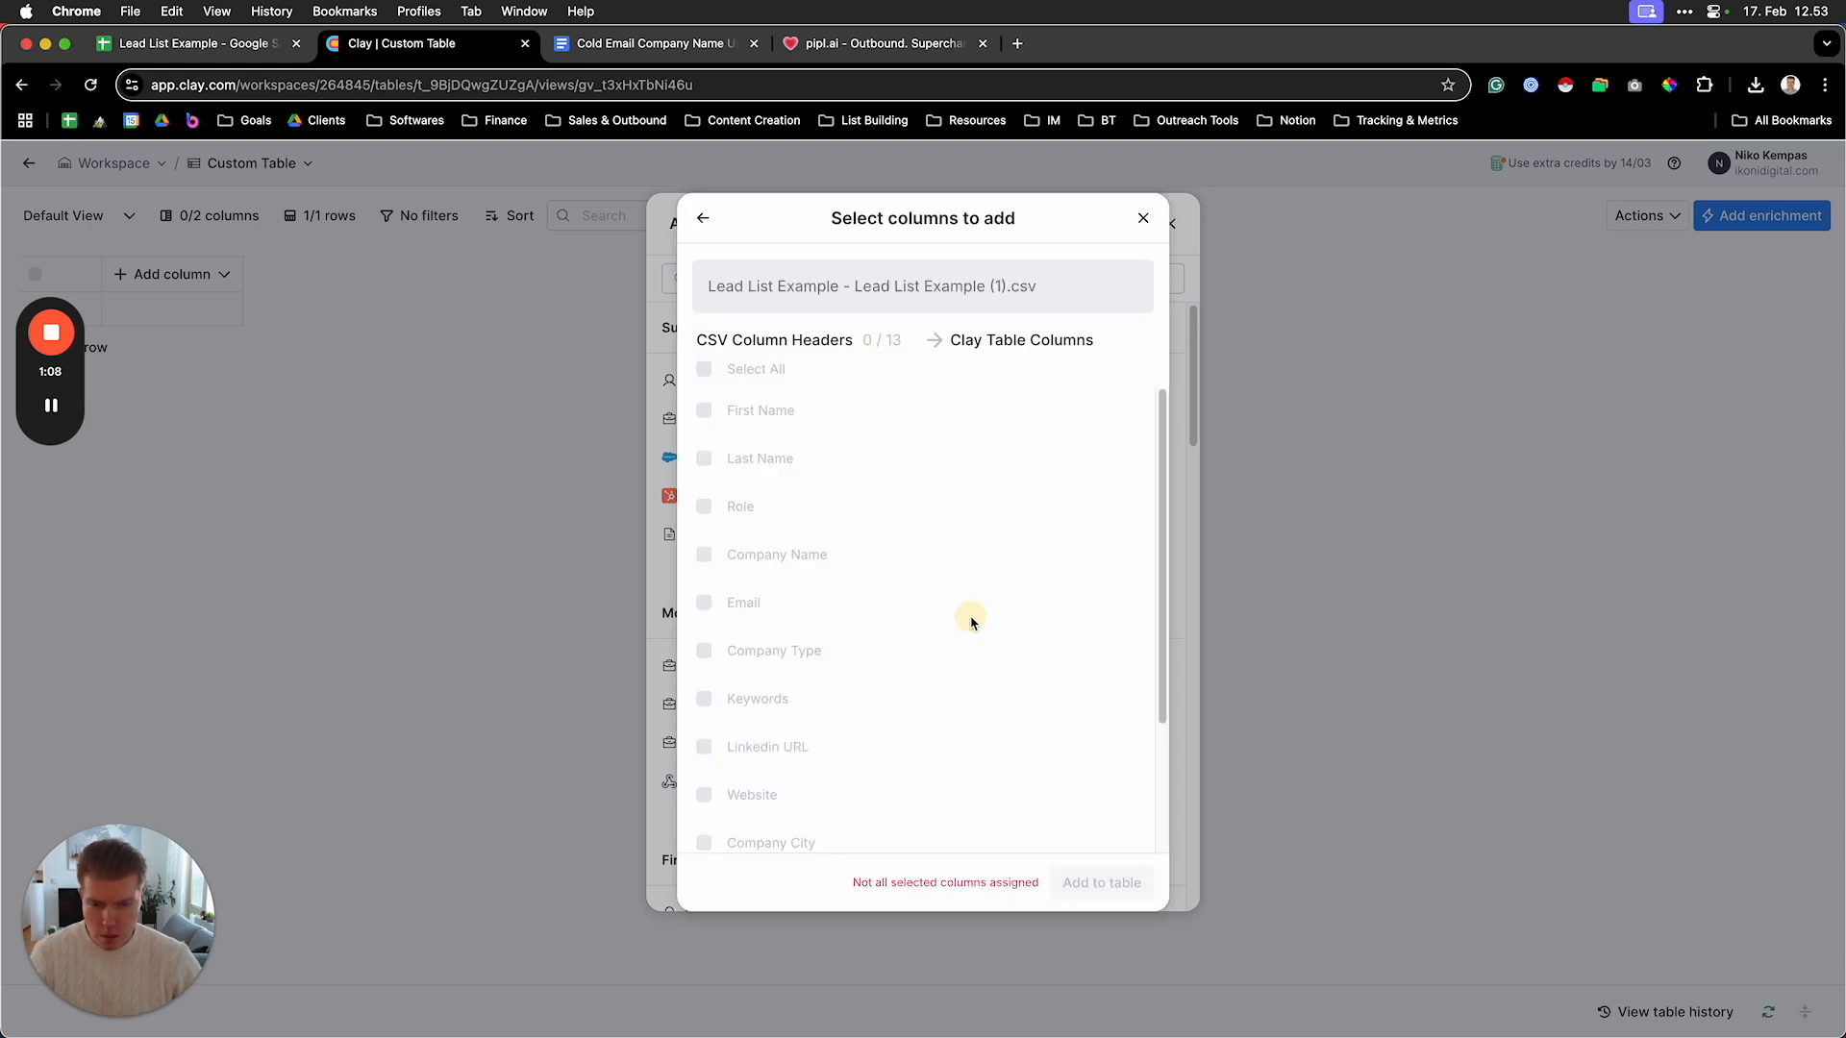
Exclude the Personalized Line and Extra Info columns from the import and add the rest to the table, saving without running
scroll(798, 788, down, 2)
click(704, 819)
click(706, 773)
click(1135, 899)
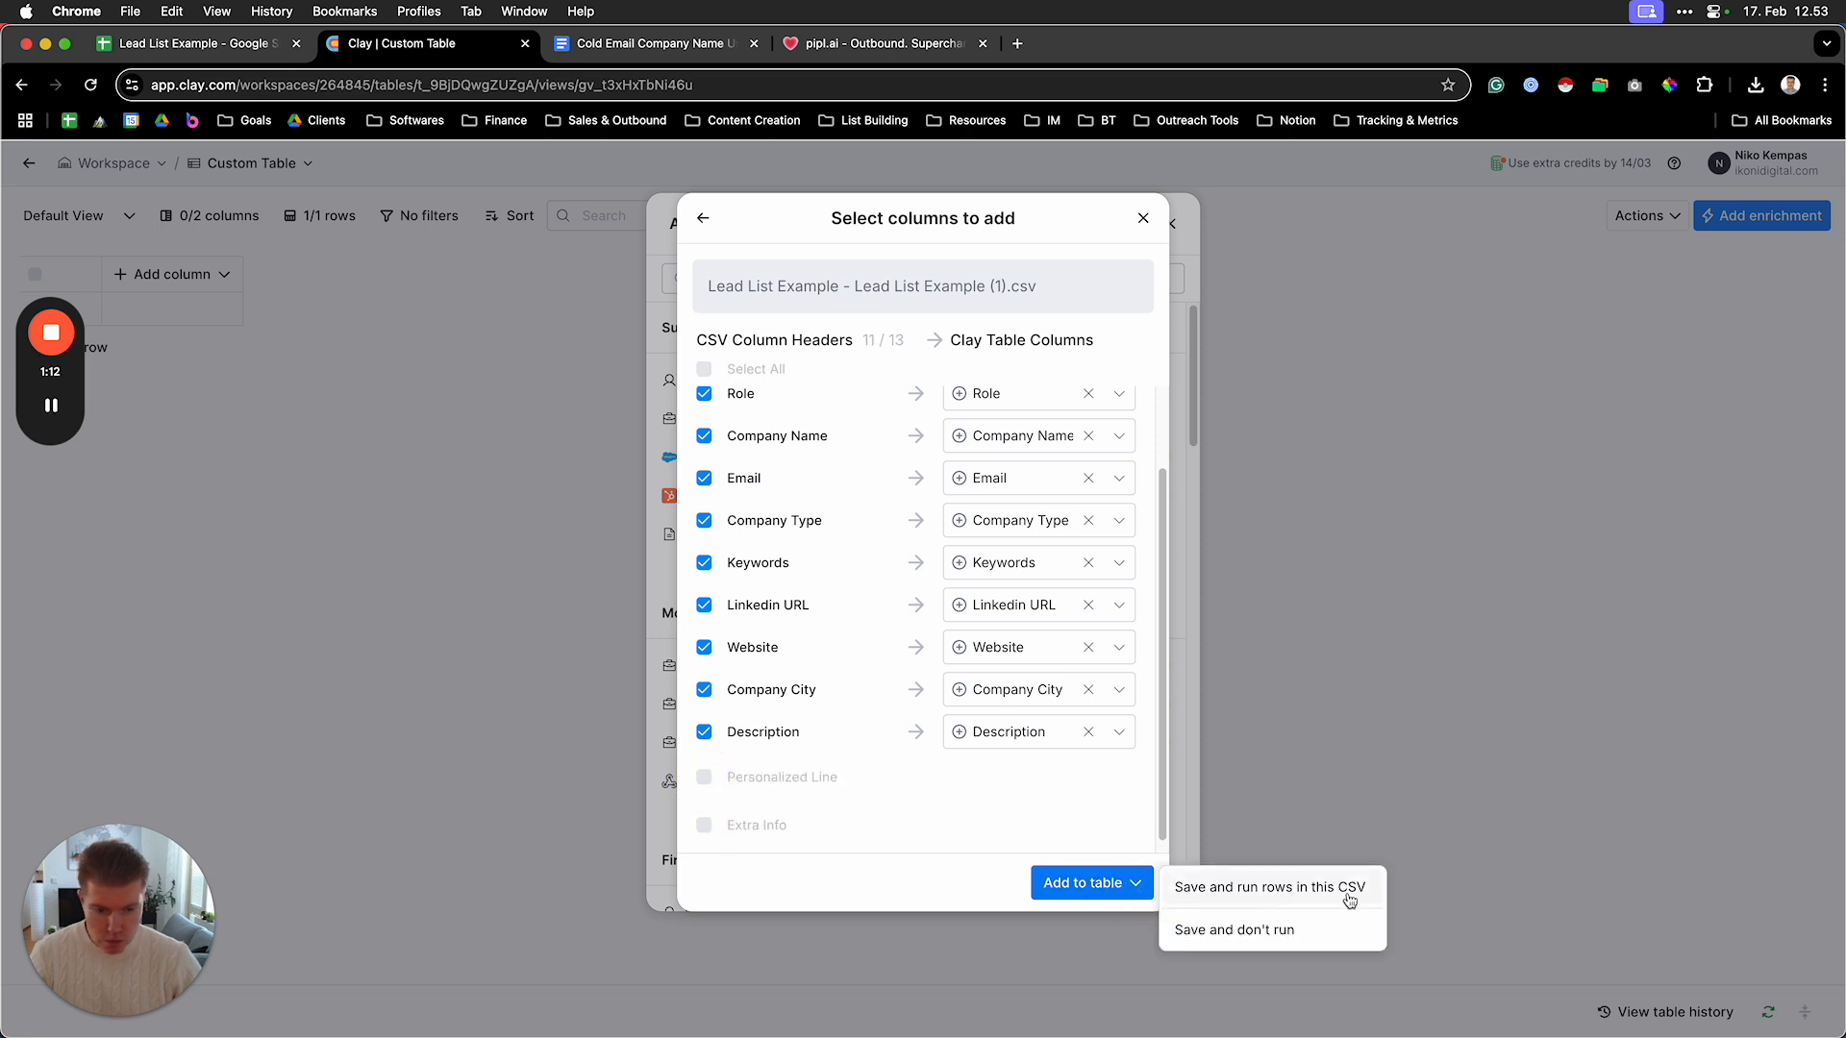
click(1284, 933)
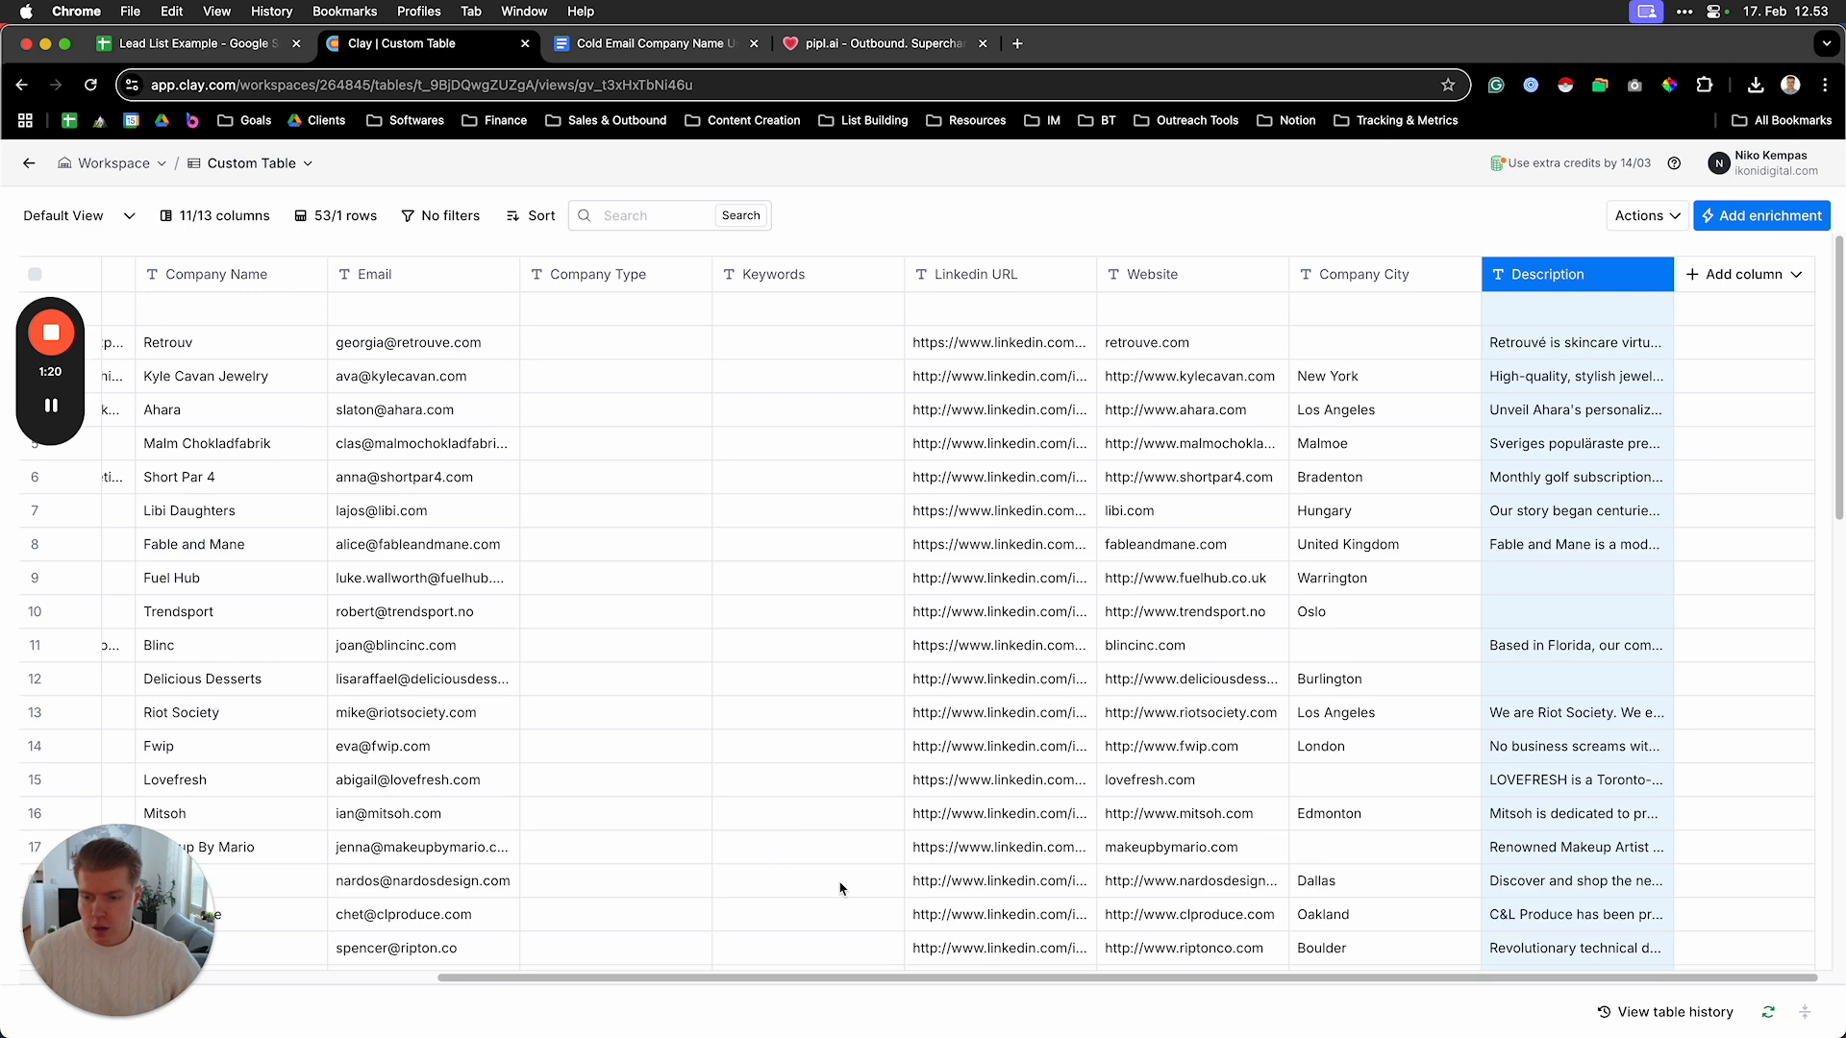
drag(823, 979, 297, 993)
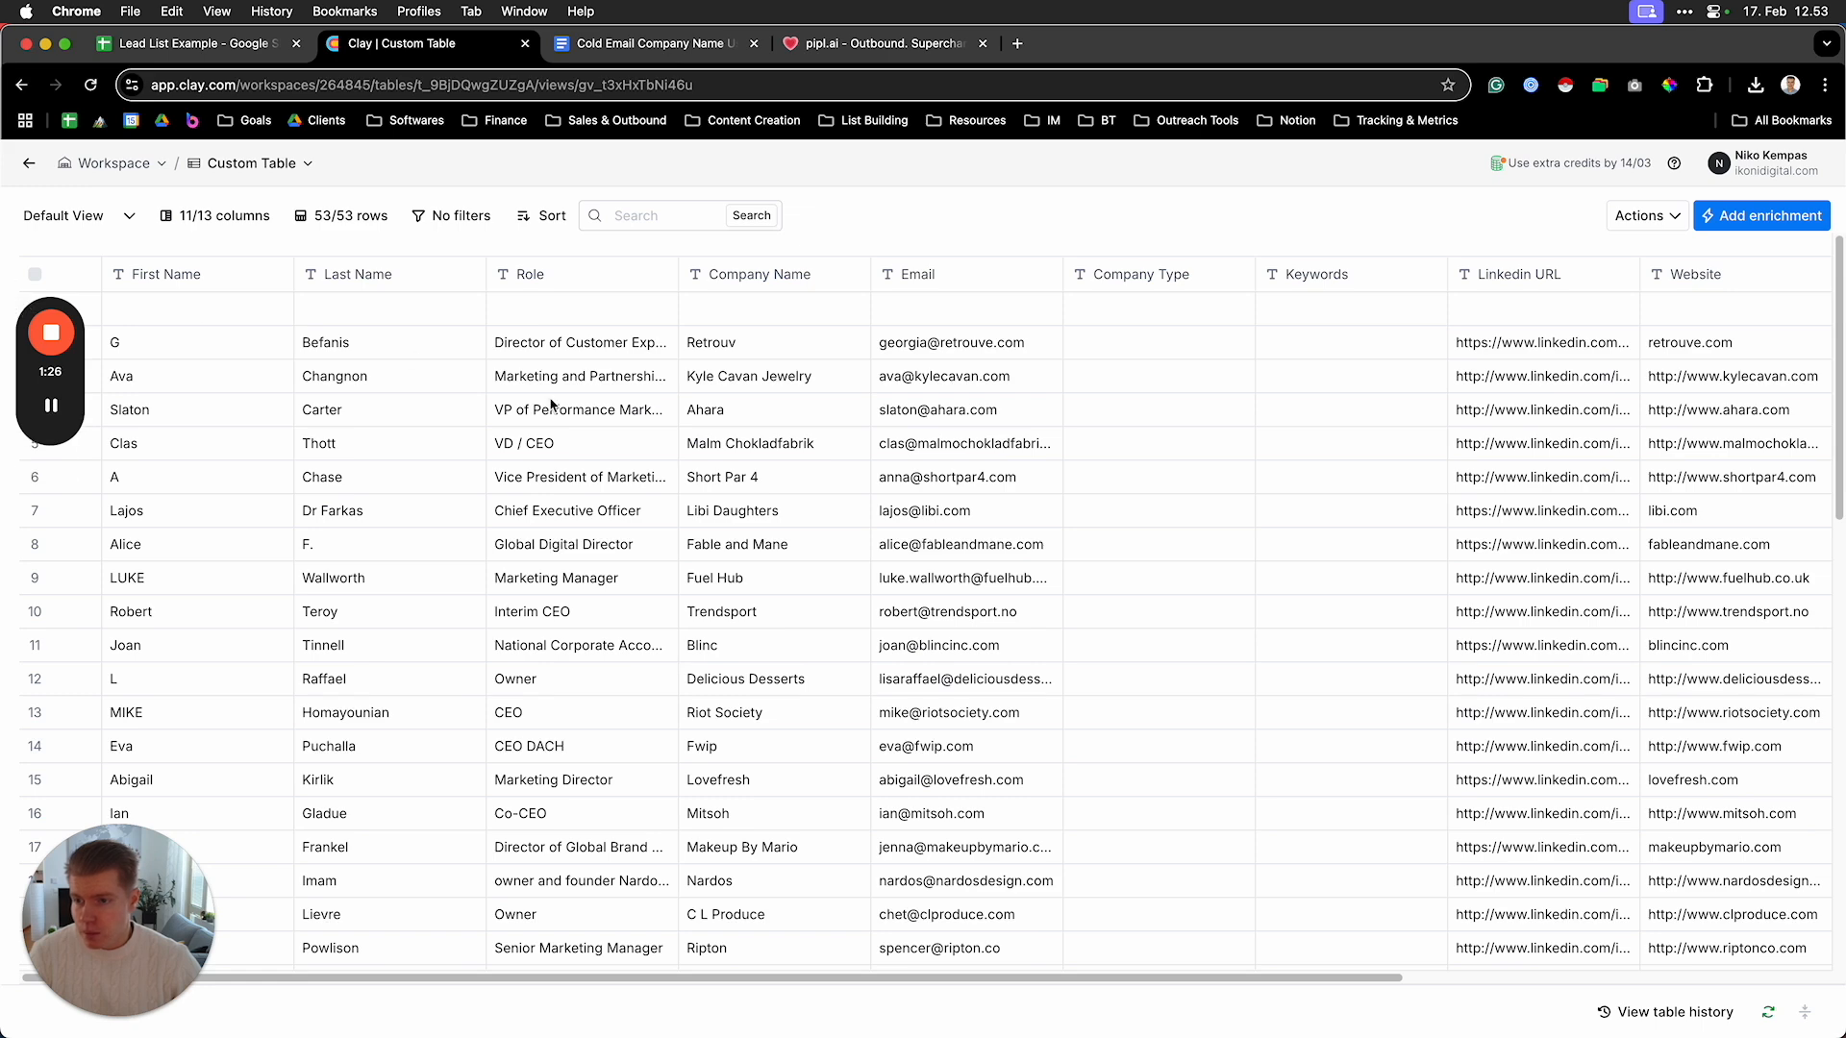
drag(1132, 981, 784, 817)
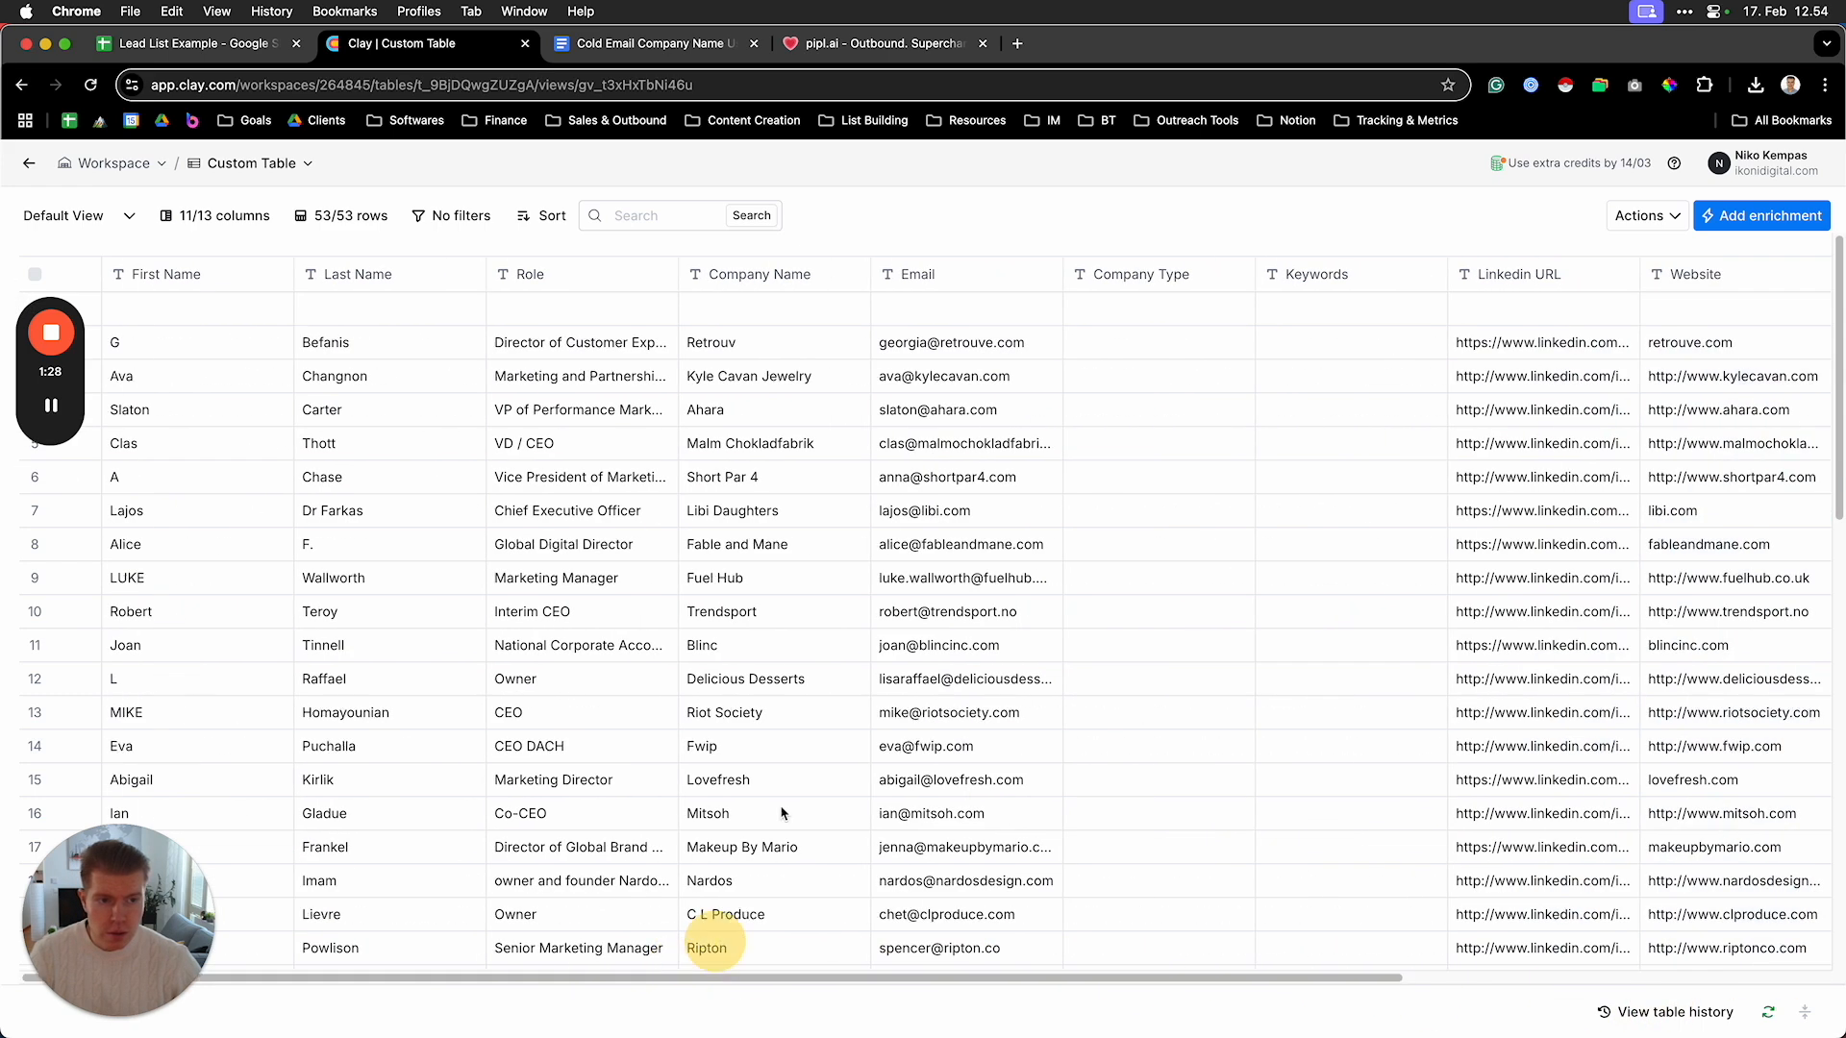
right_click(92, 306)
click(425, 327)
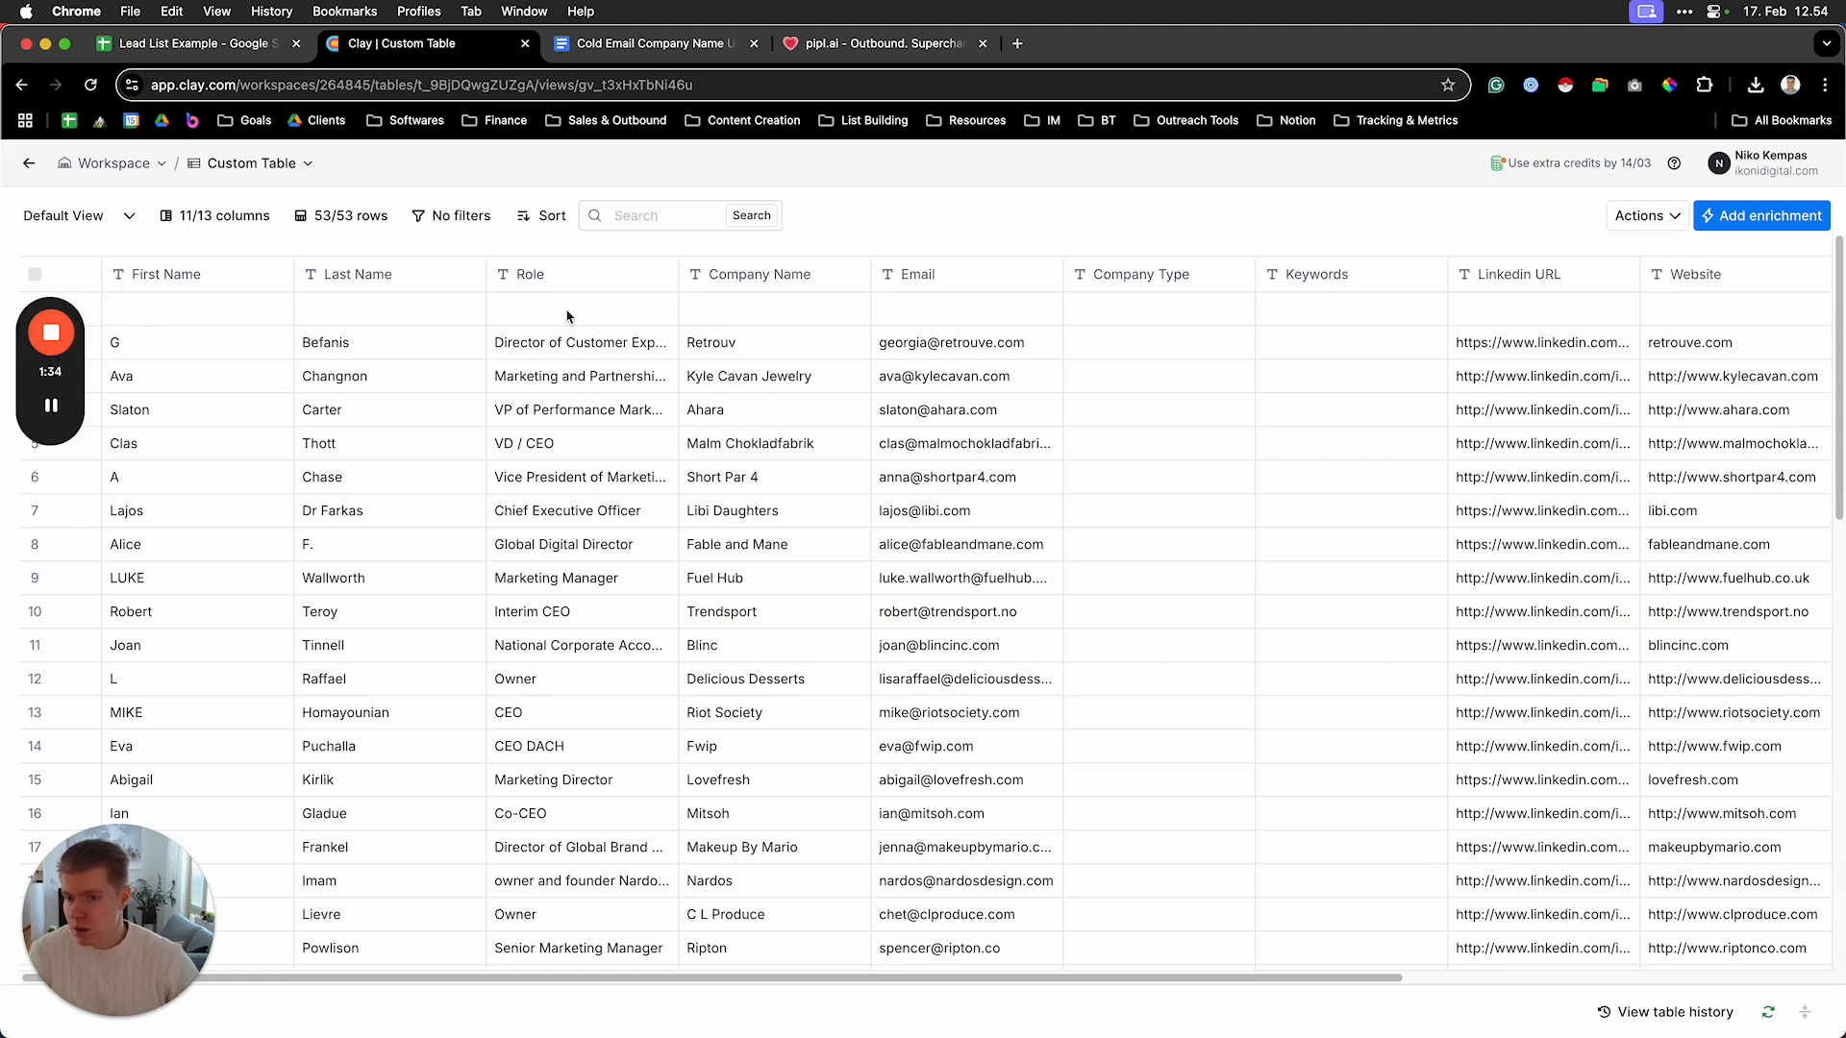
scroll(457, 569, down, 3)
scroll(457, 569, up, 3)
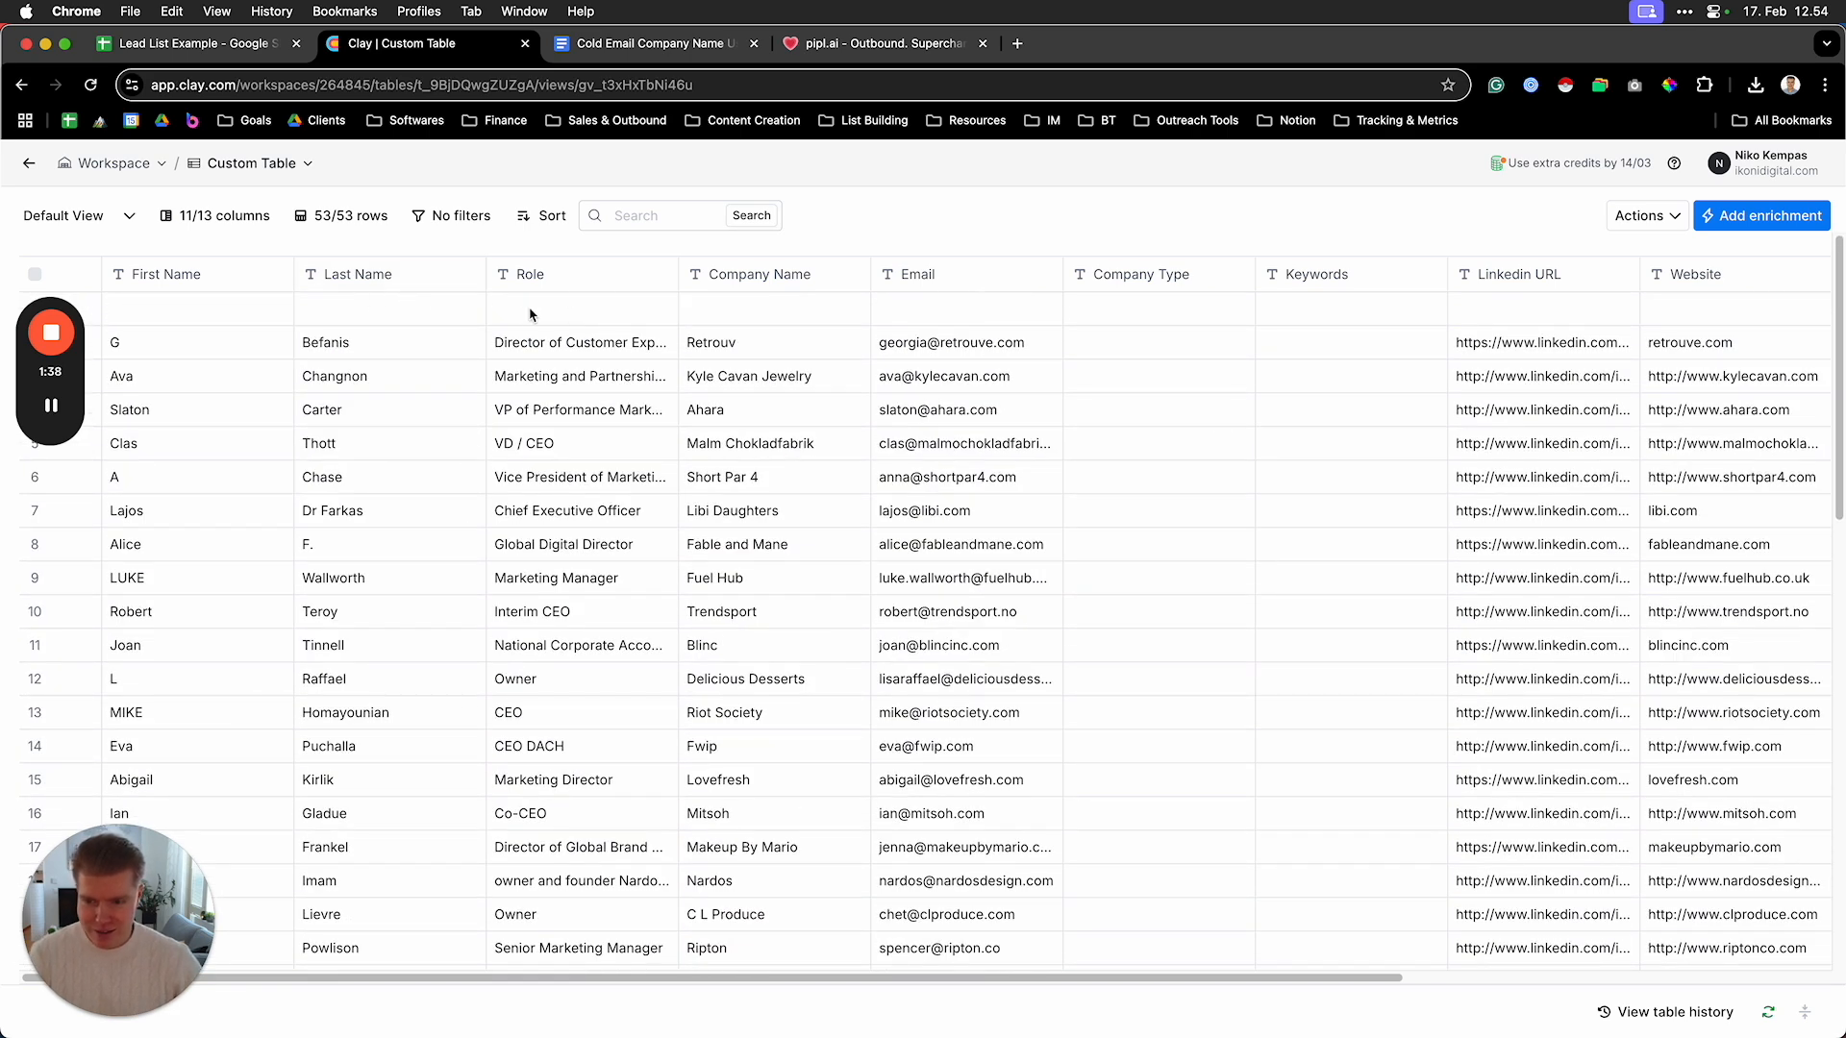
drag(668, 978, 498, 975)
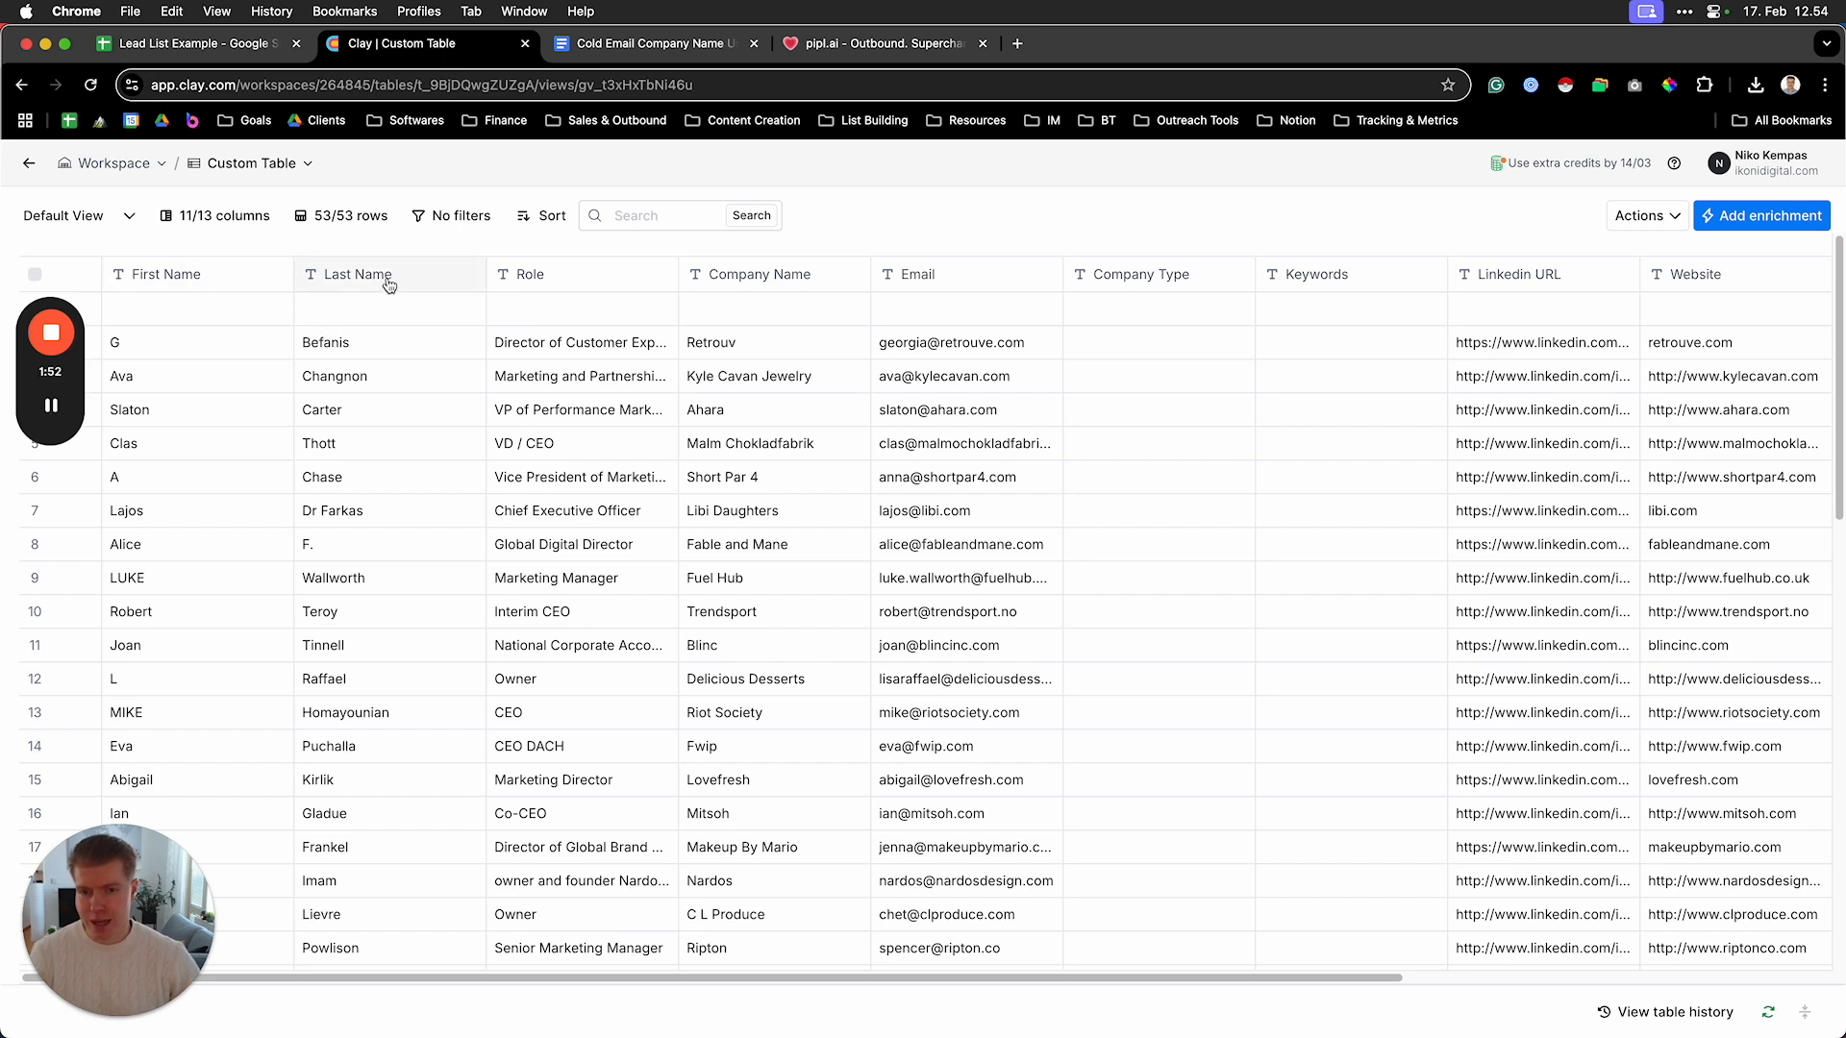
Insert an enrichment to the right of the First Name column, searching "name" and choosing the "Normalize first and last names!" recipe
click(228, 277)
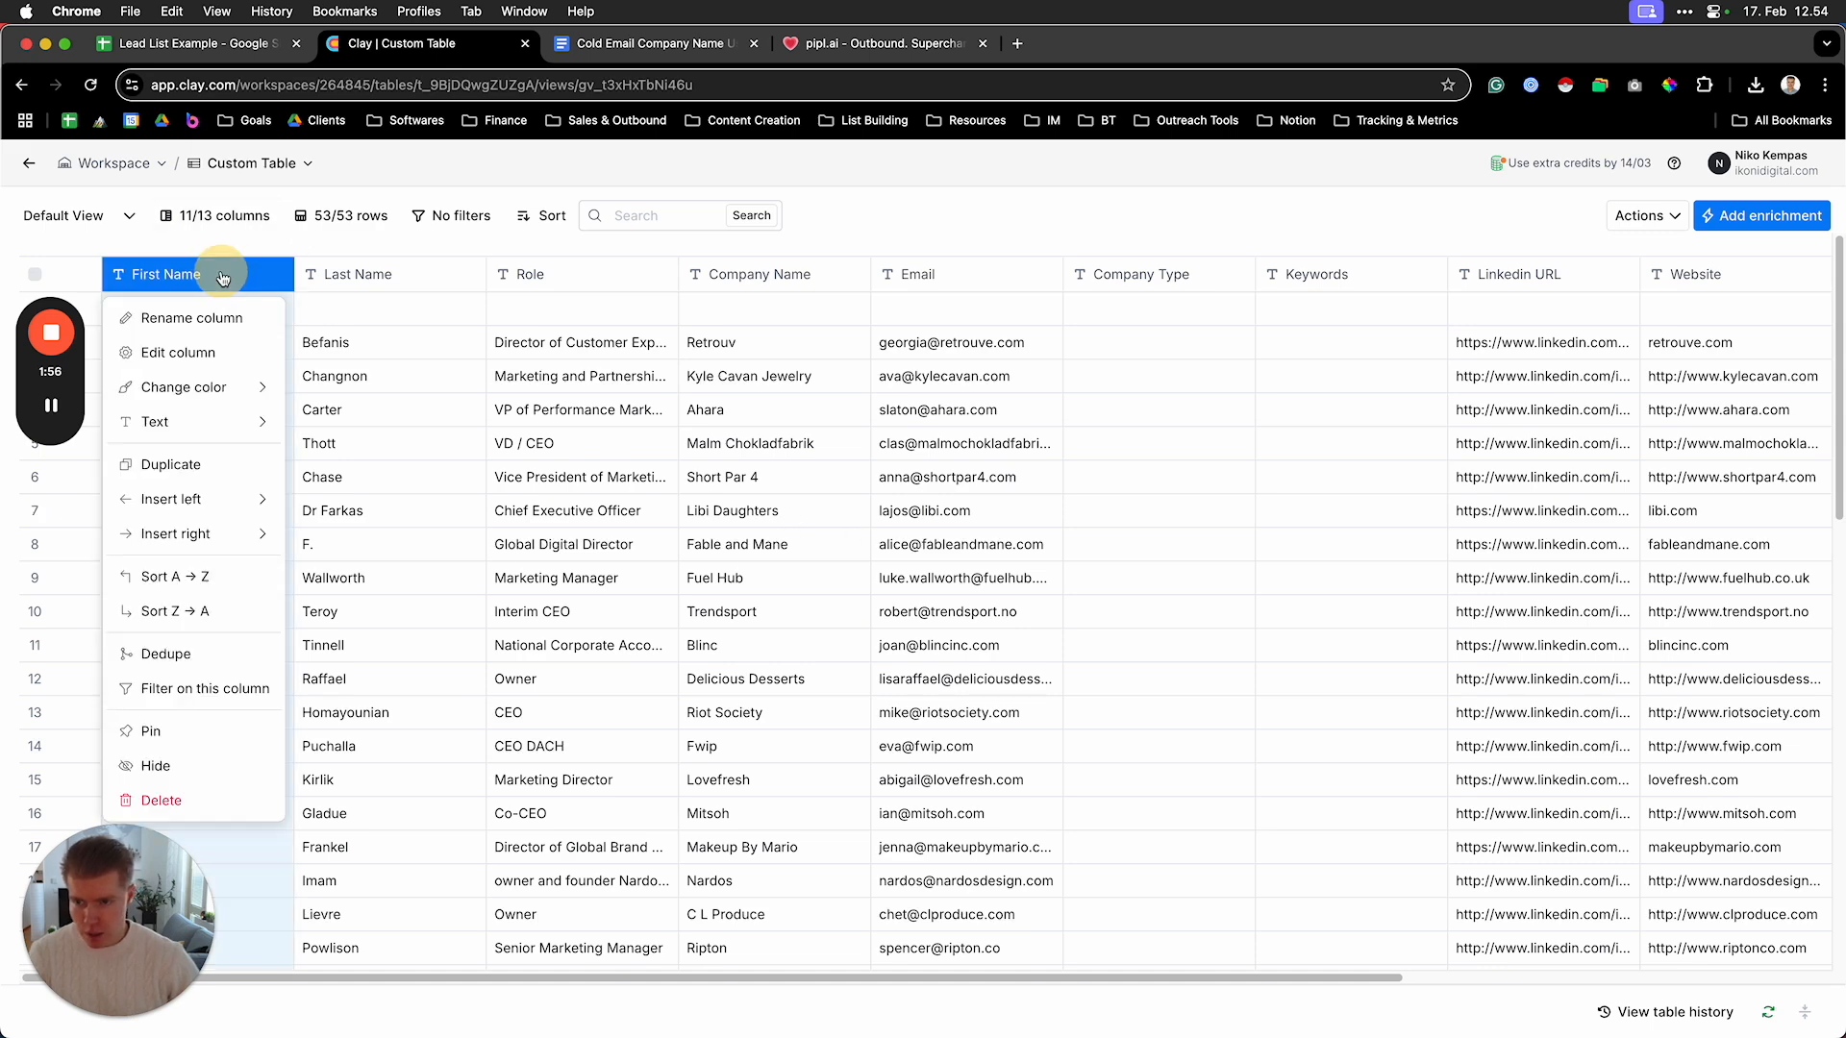
mouse_move(265, 510)
mouse_move(182, 544)
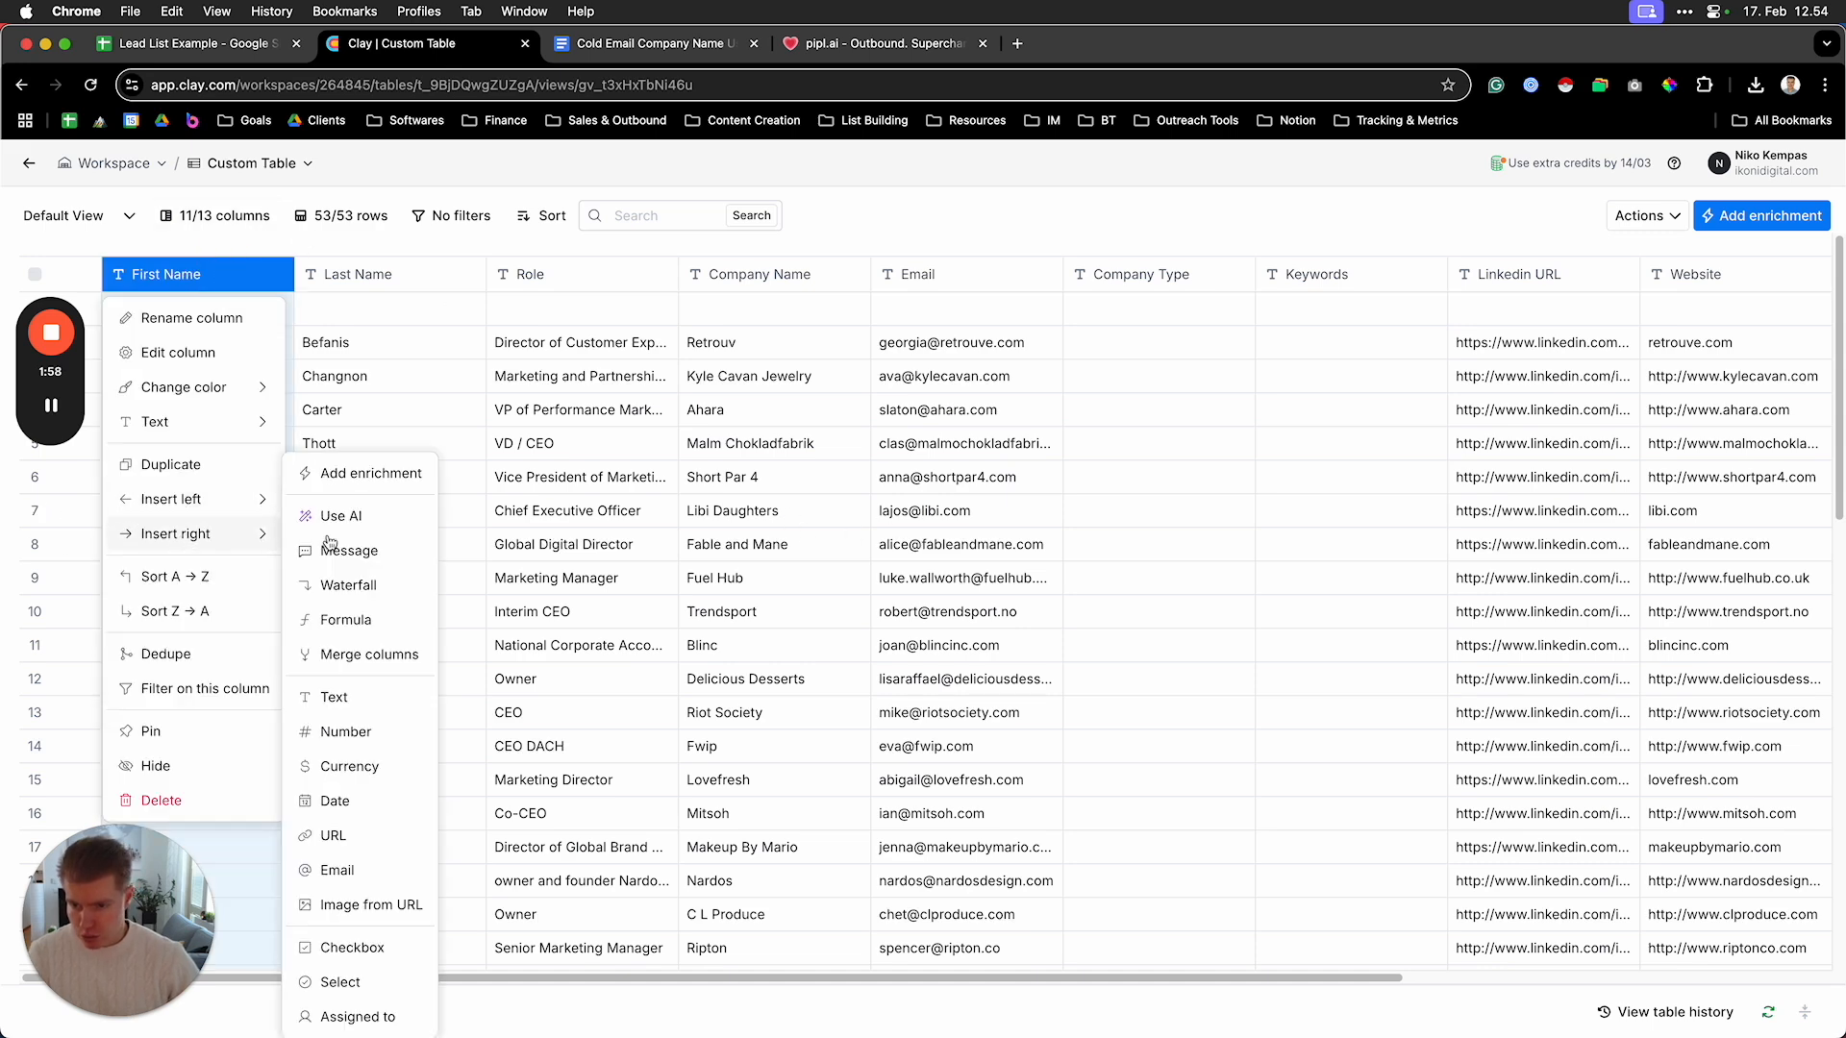
click(351, 475)
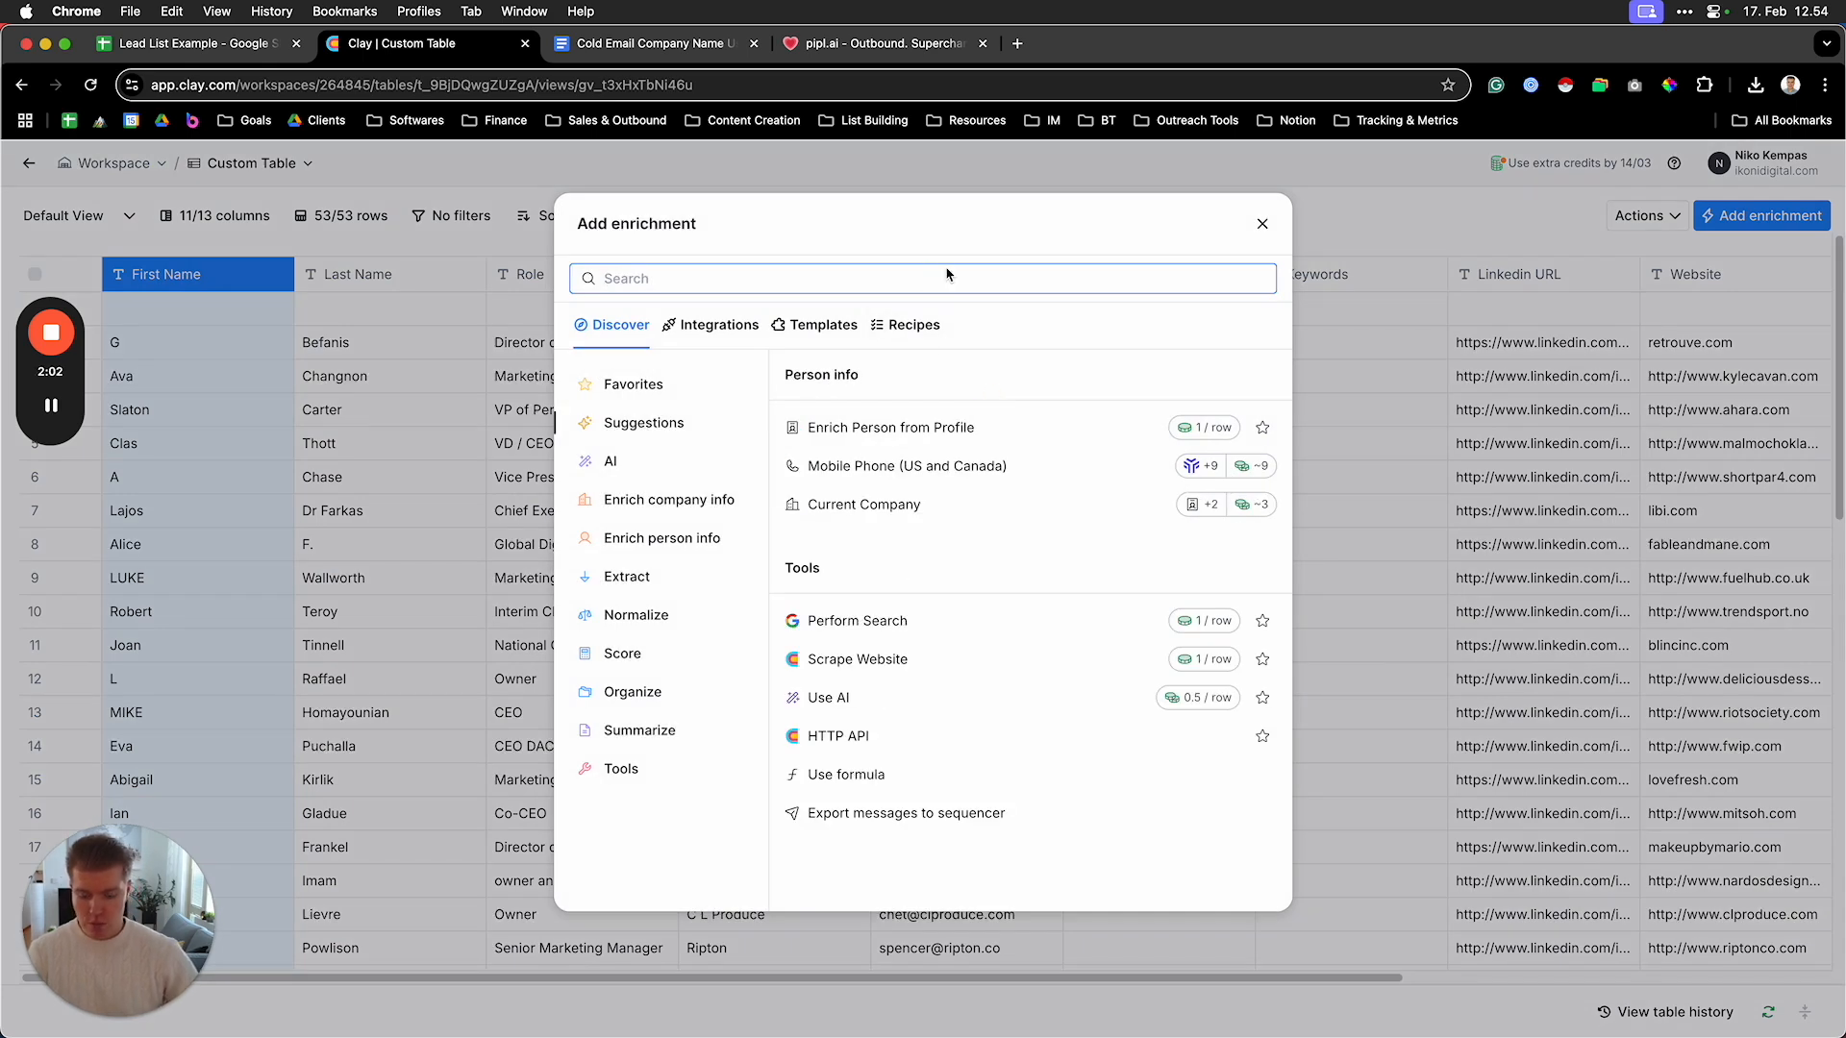
text(name)
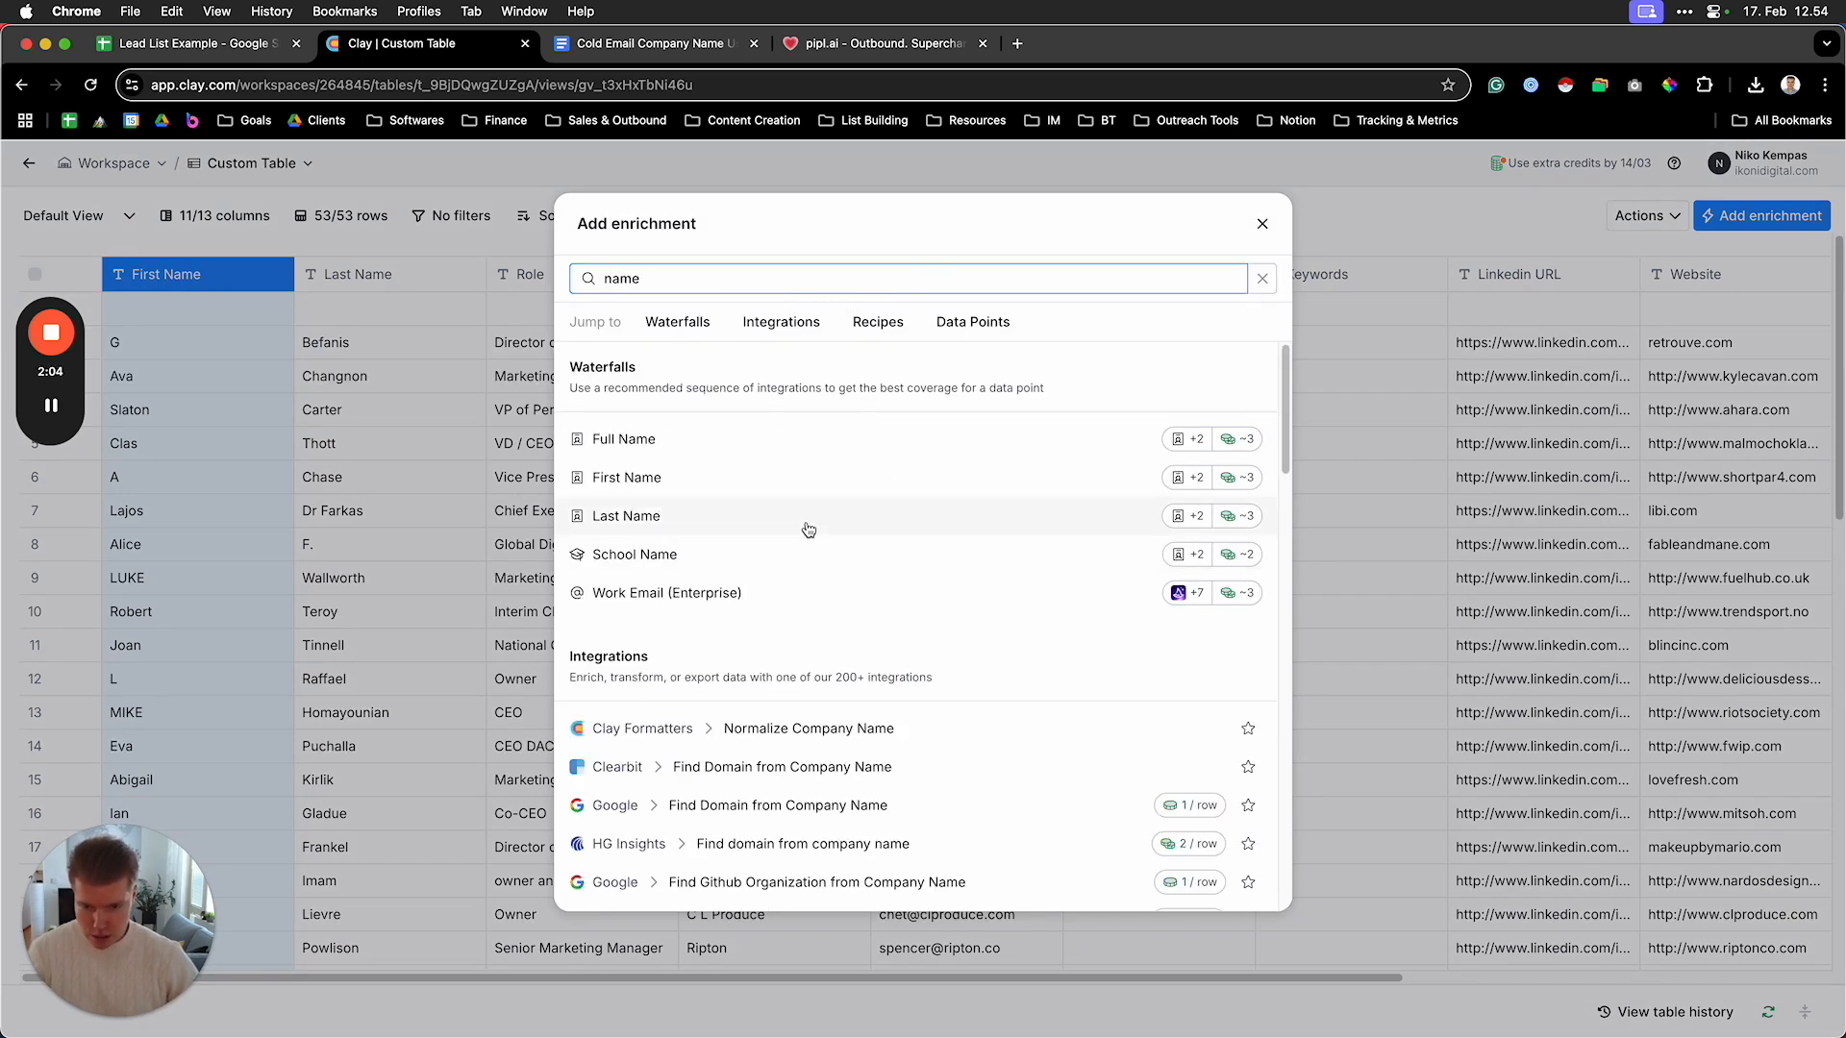
scroll(788, 731, down, 5)
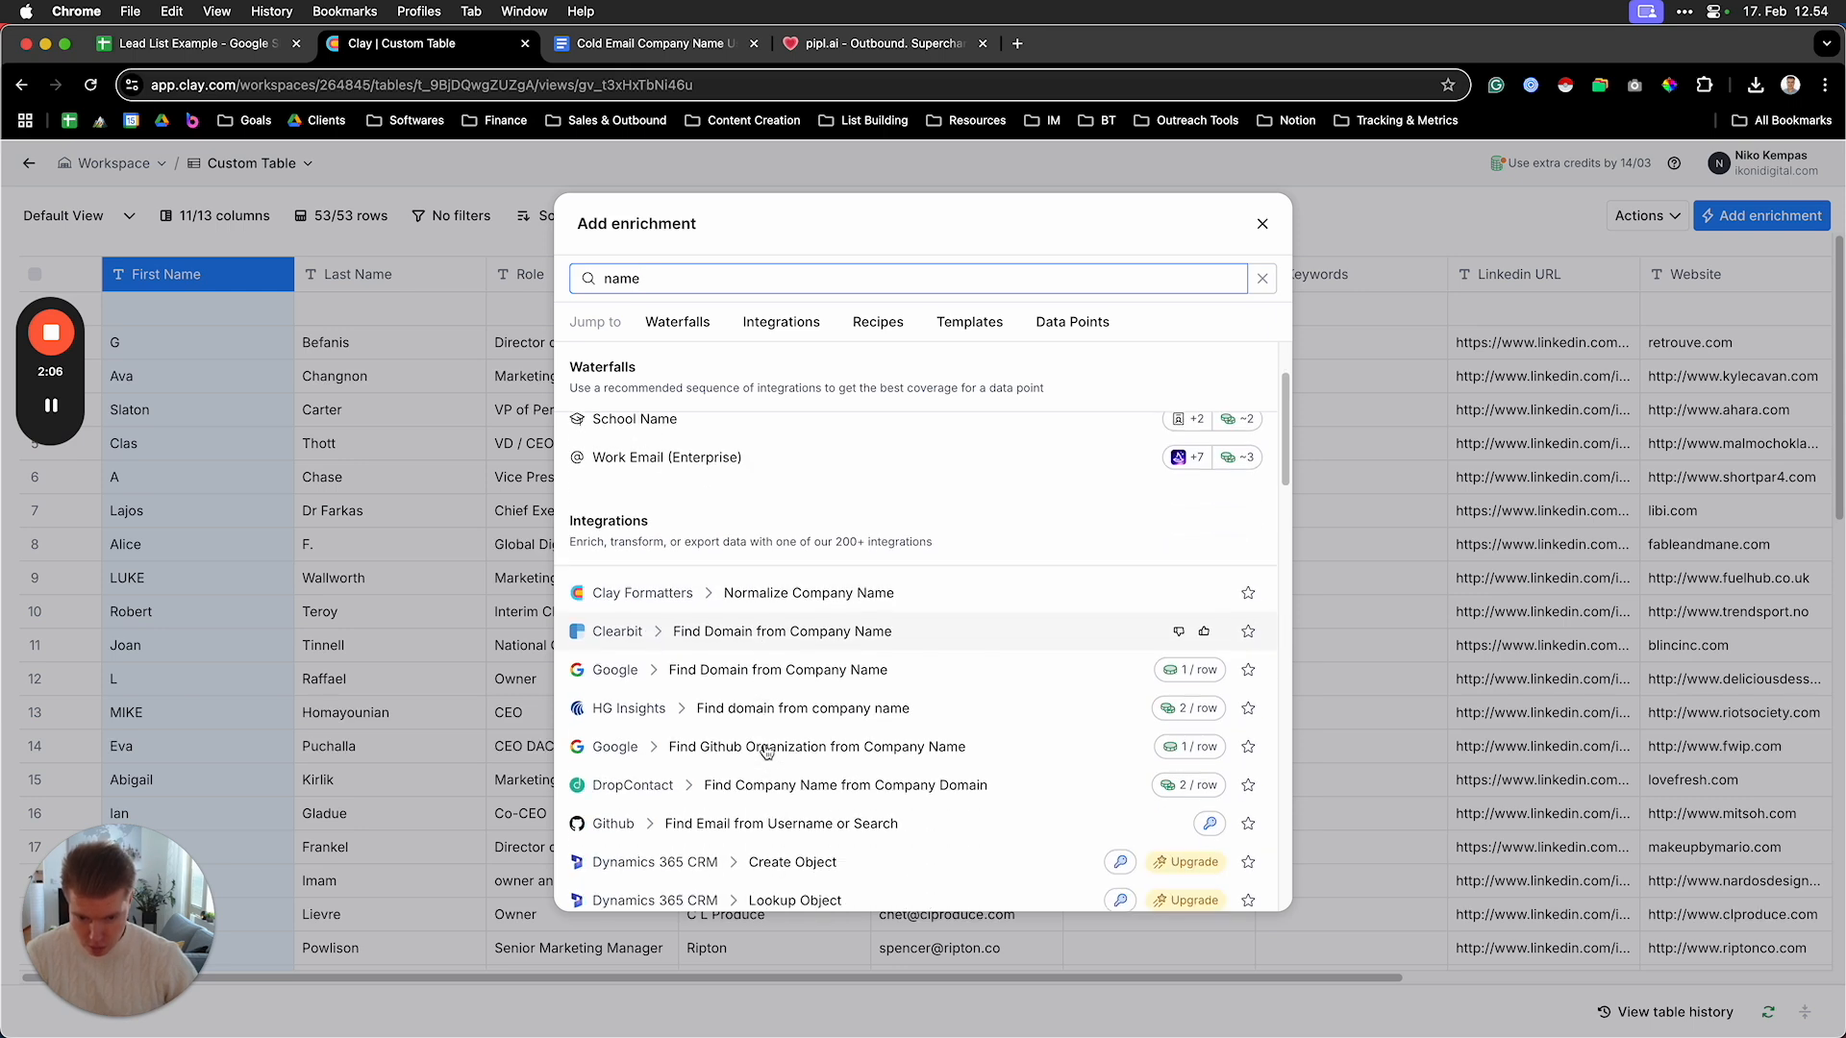
scroll(767, 750, down, 1)
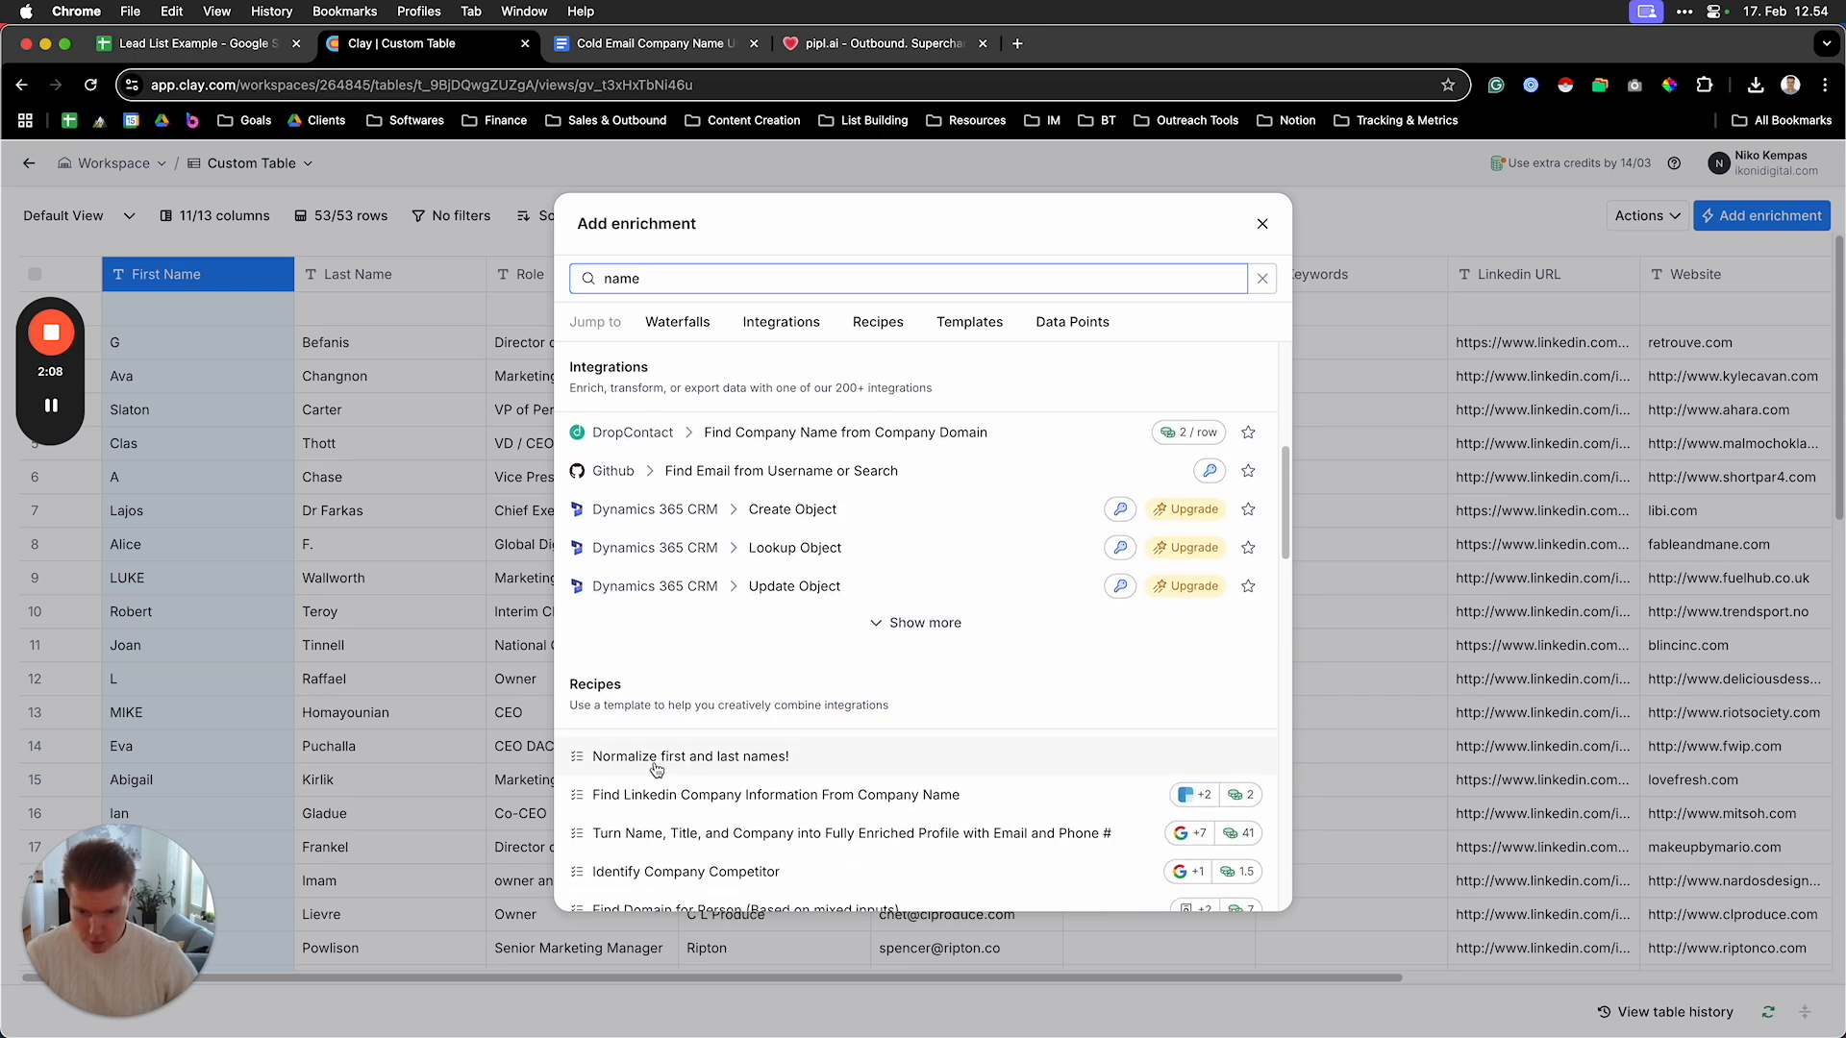
click(719, 765)
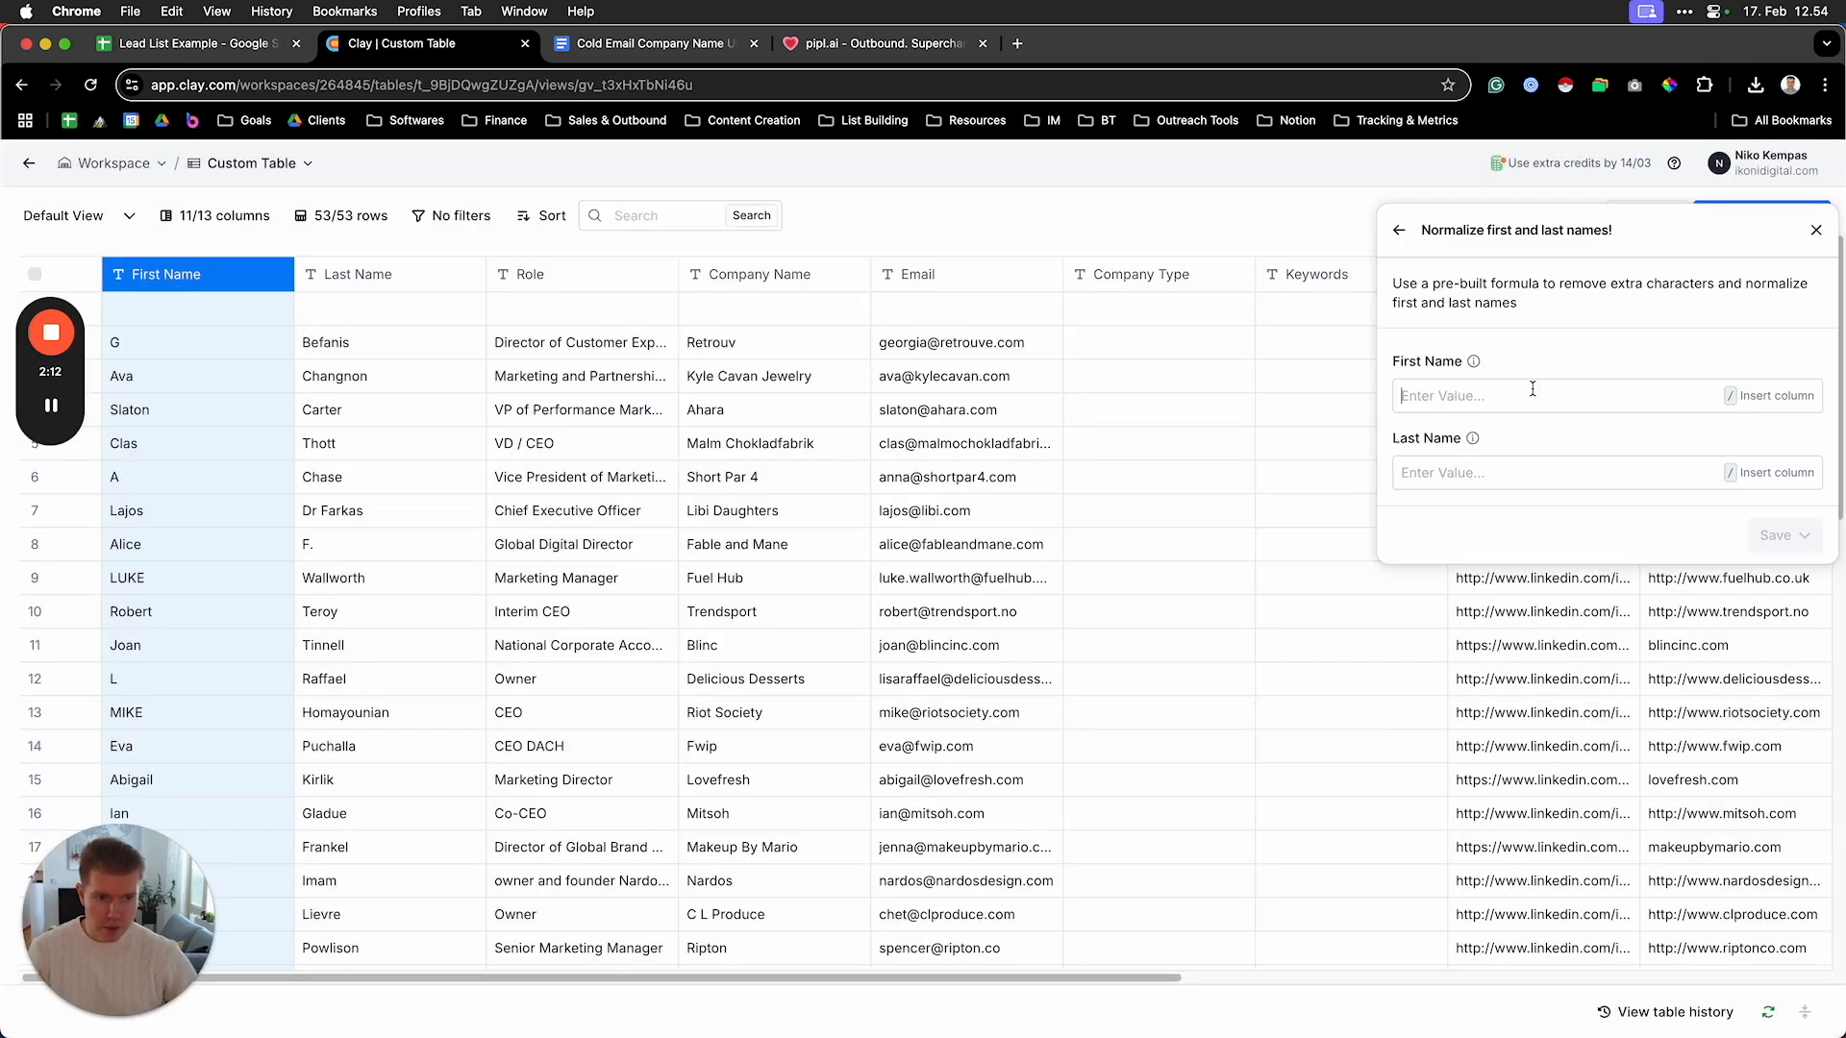
Map the recipe's inputs to the First Name and Last Name columns, then save and run it on all 53 rows in this view
click(1480, 395)
text(/)
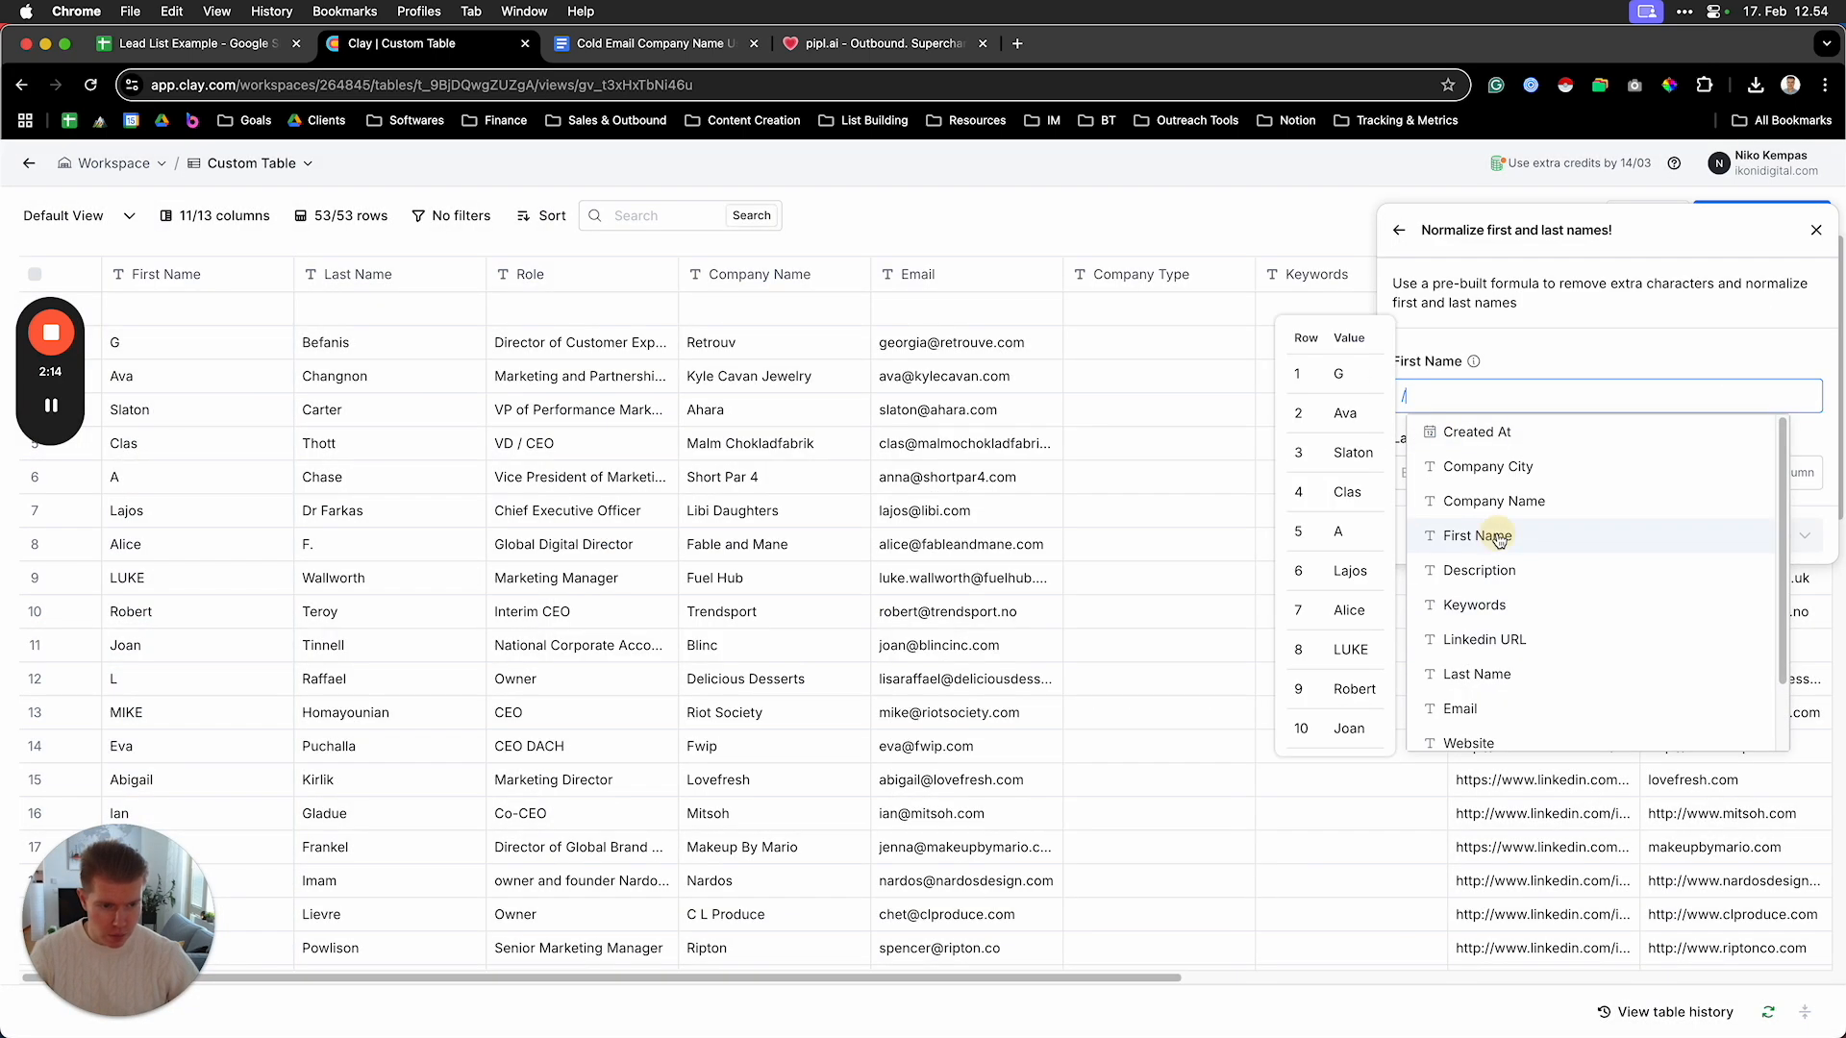
click(1485, 535)
click(1486, 473)
text(/)
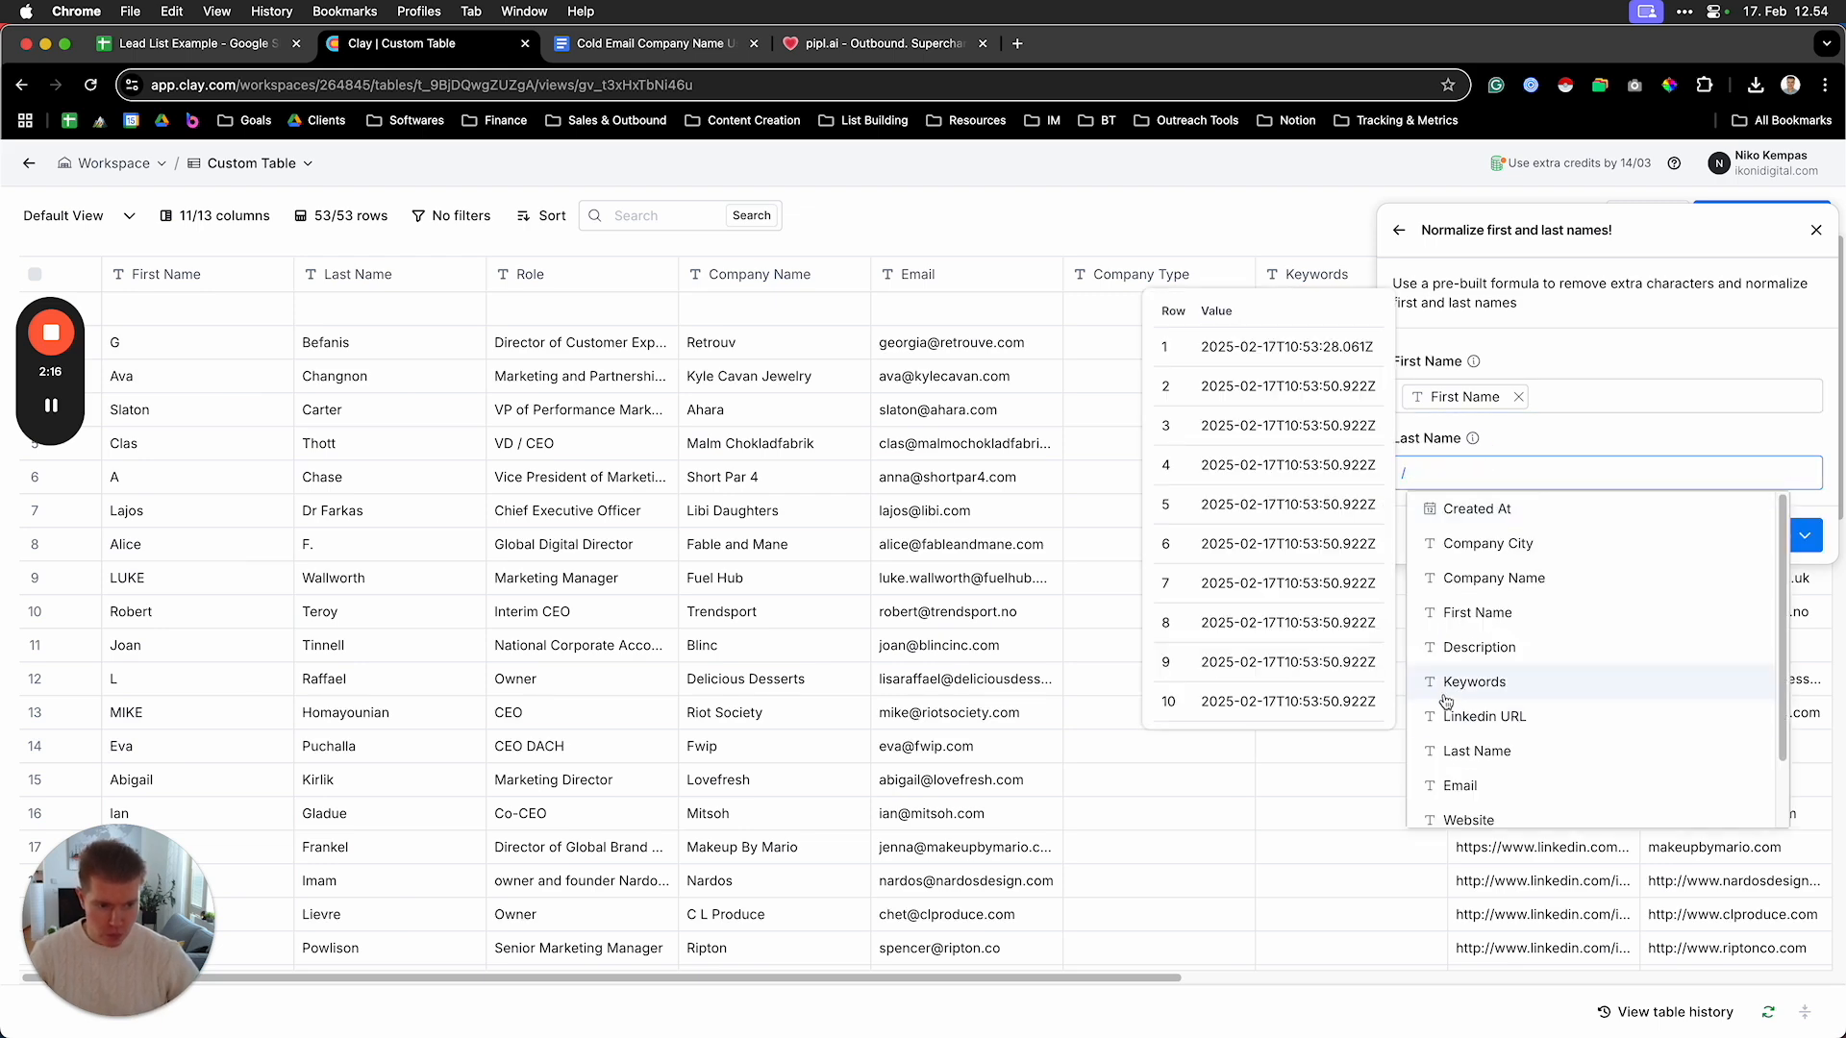
click(1477, 751)
click(1802, 537)
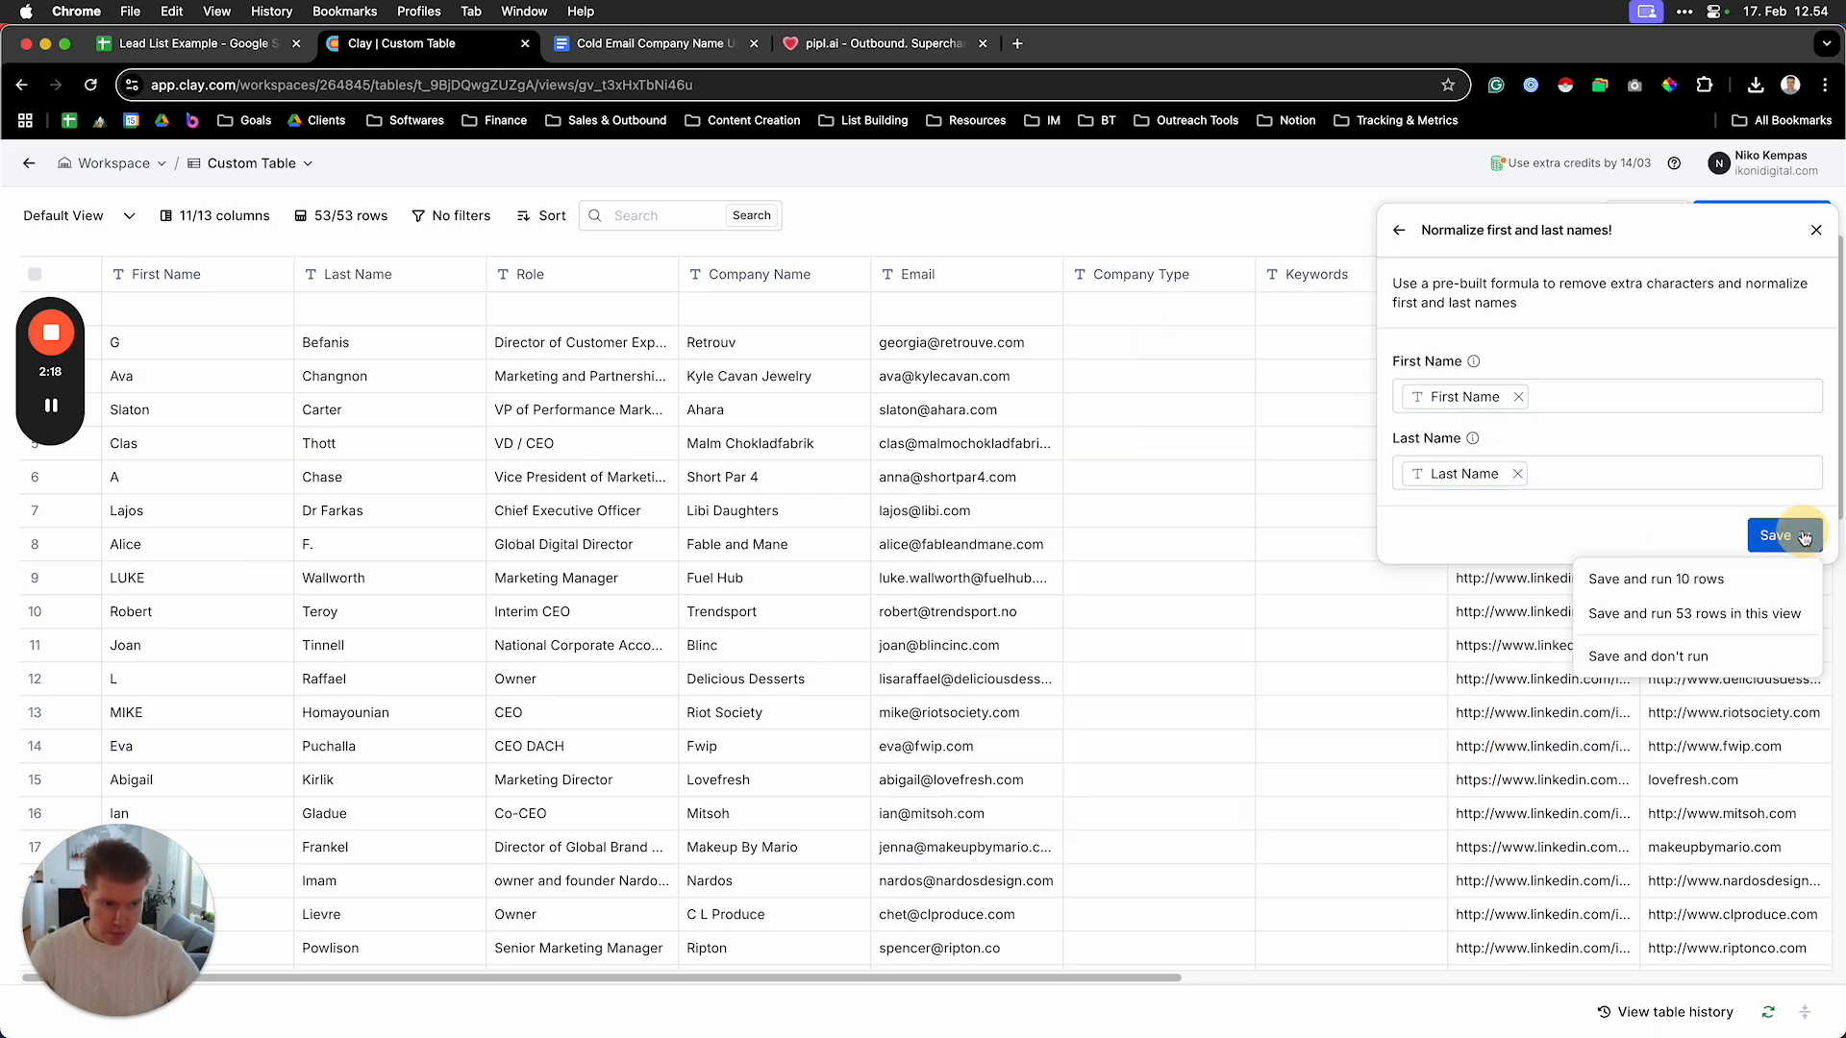
click(1665, 616)
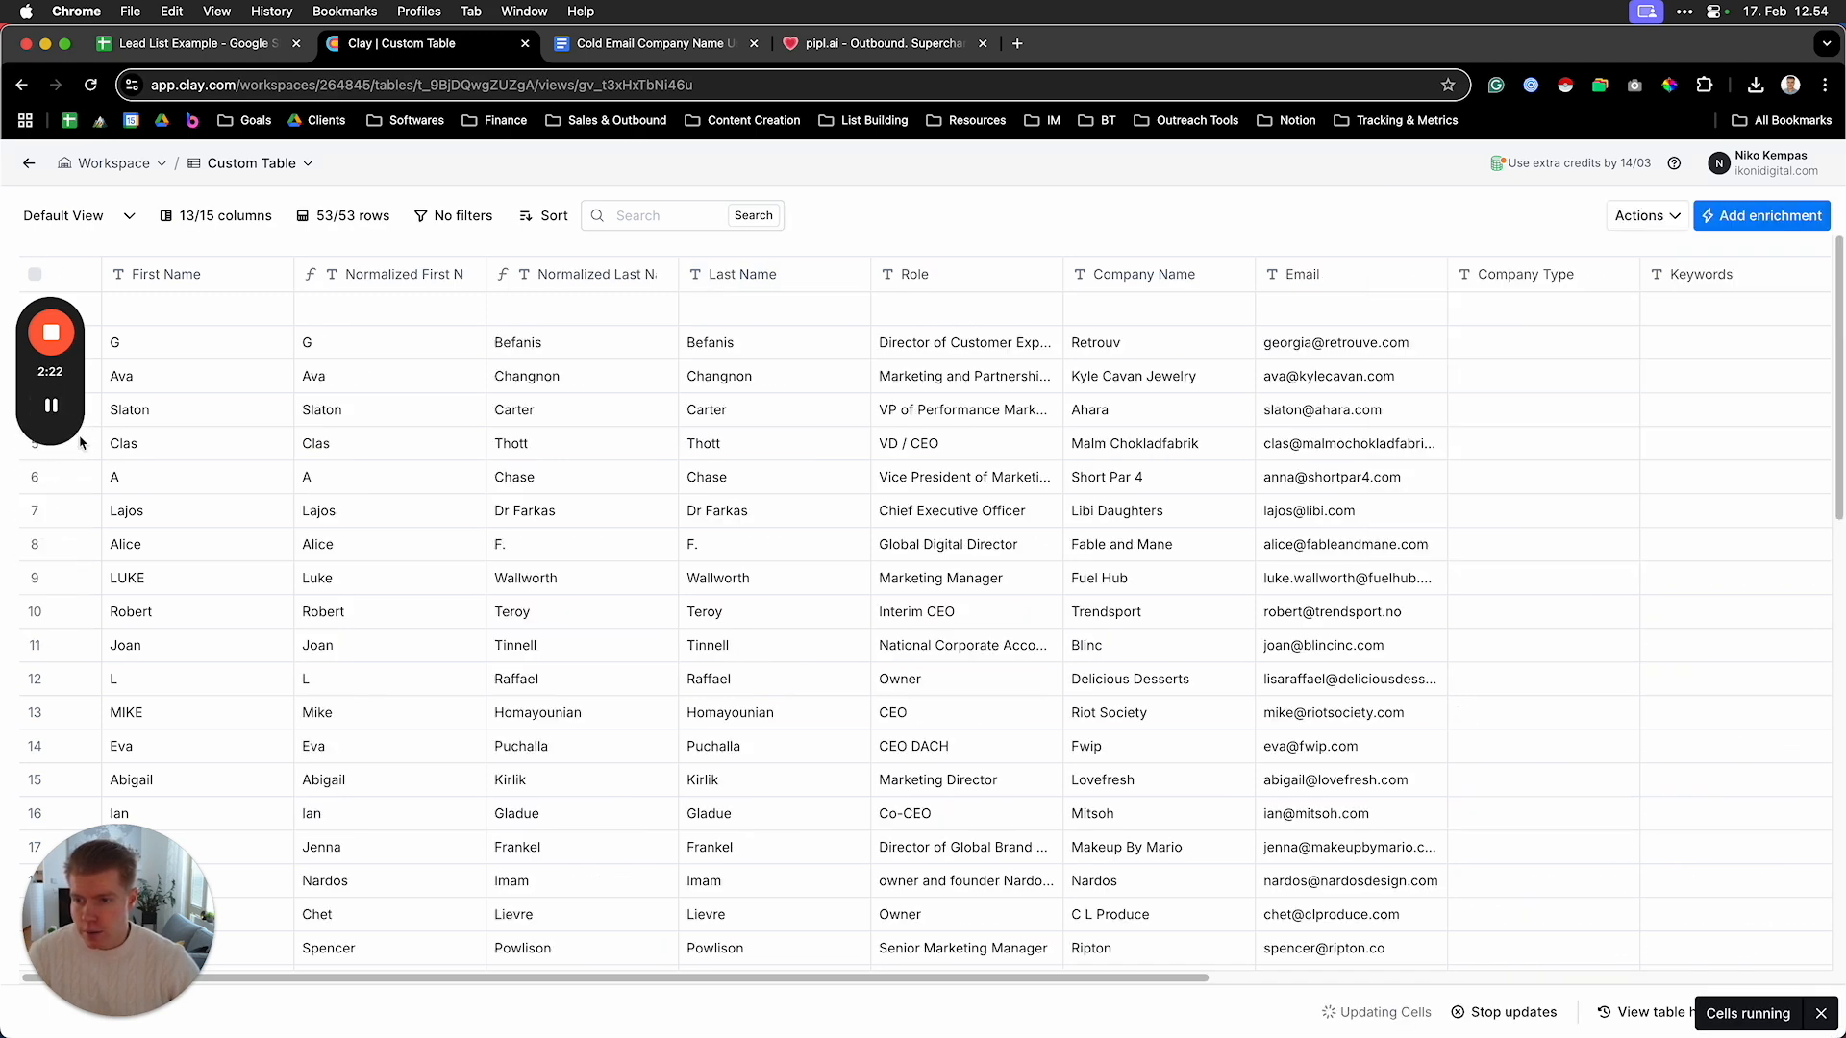
drag(74, 429, 72, 482)
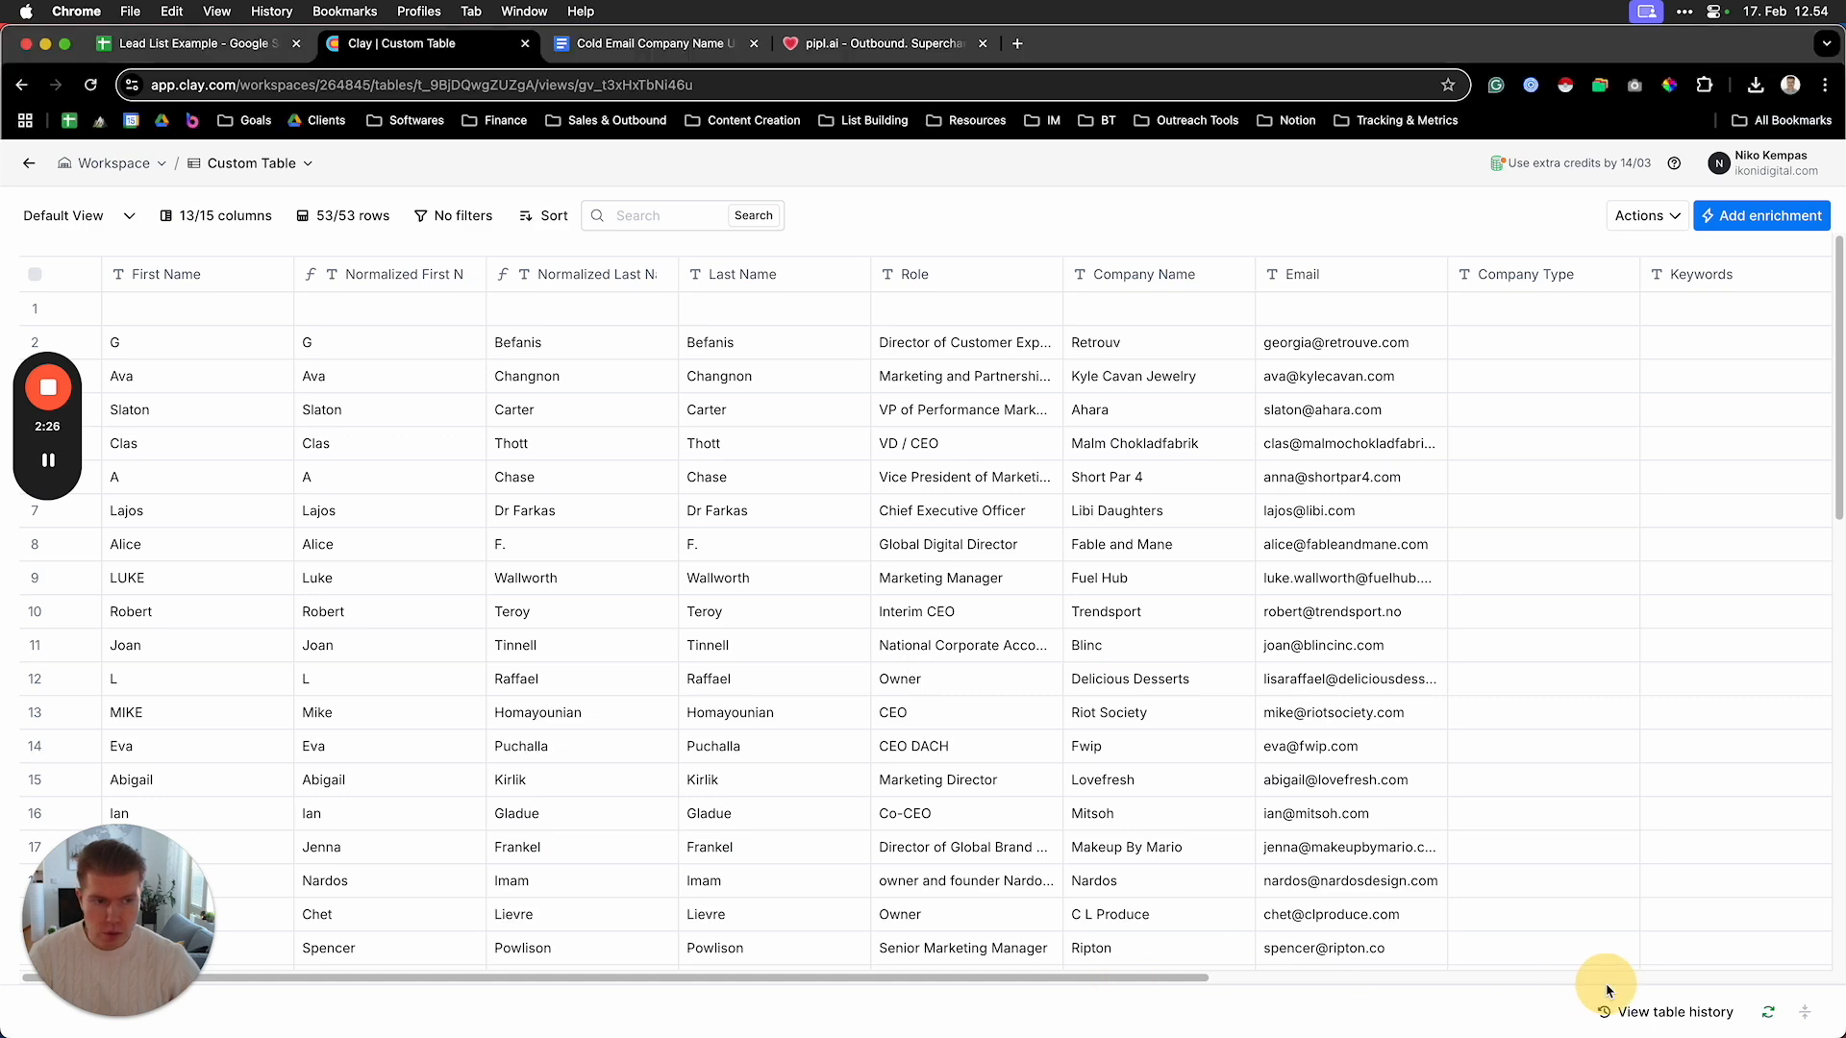
drag(1158, 983, 729, 980)
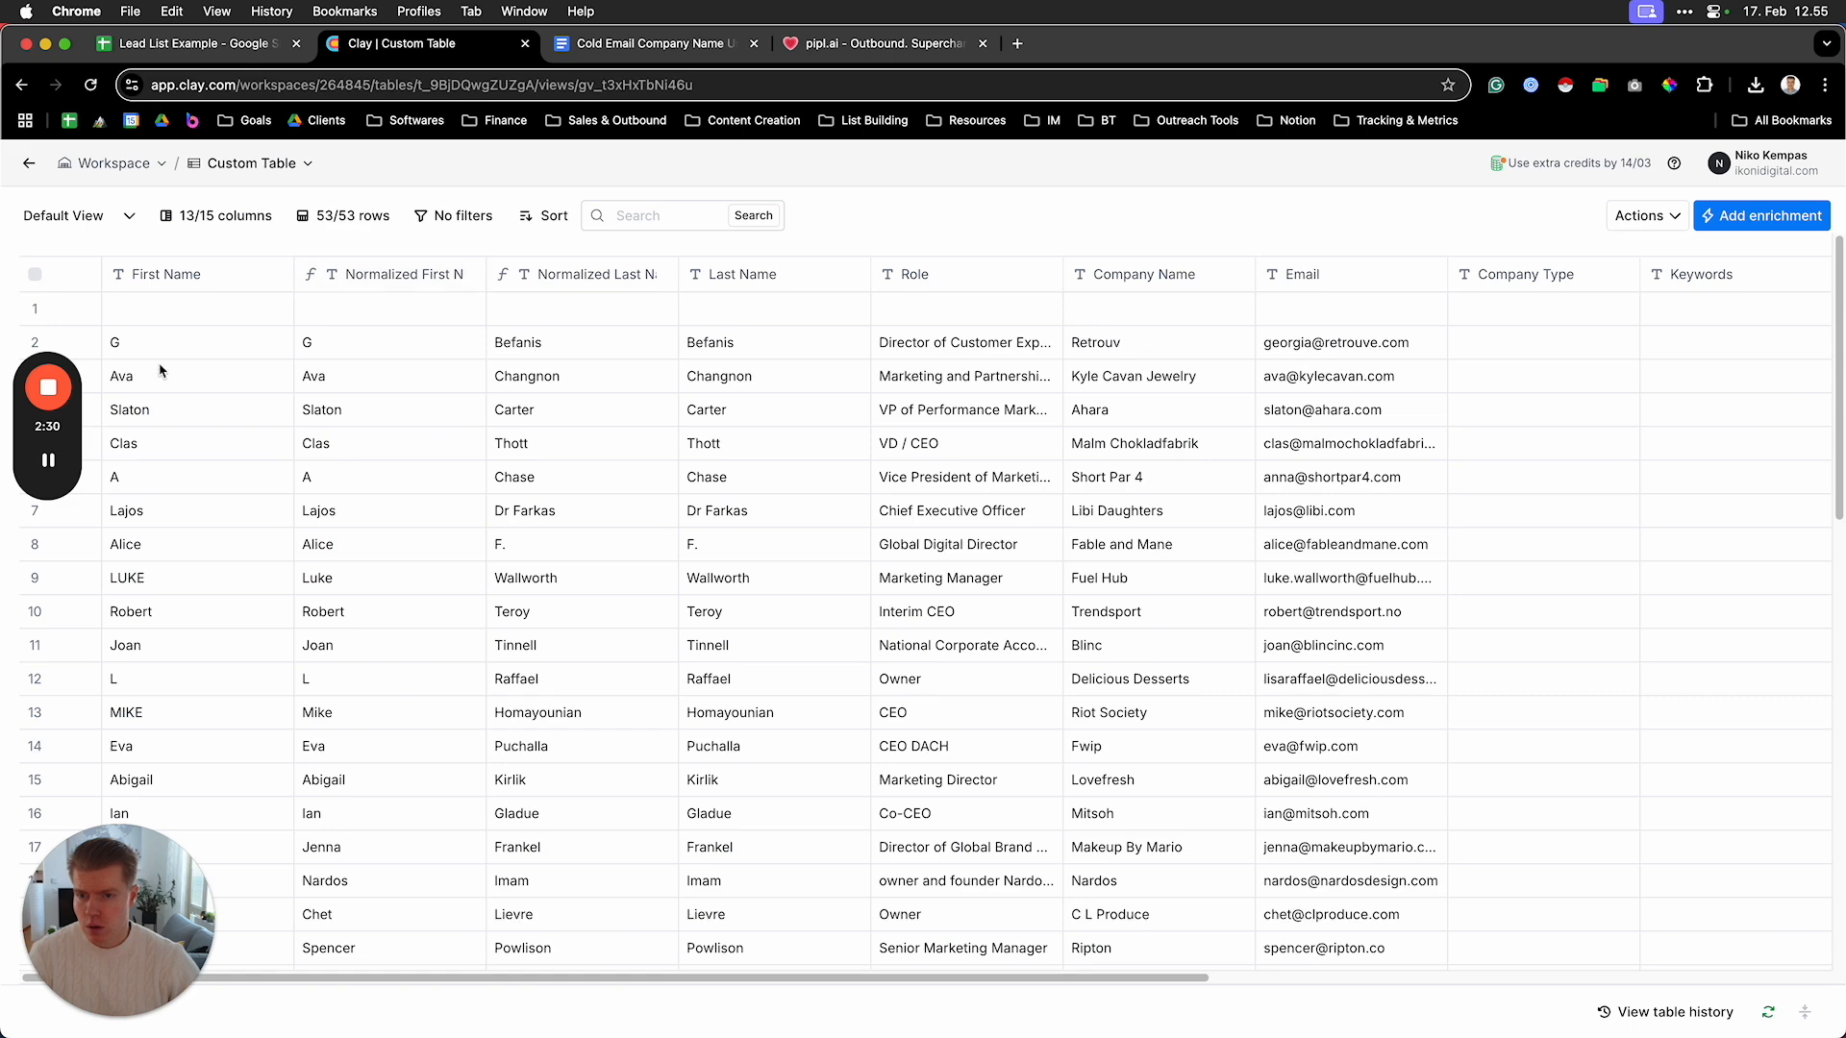
click(35, 274)
click(35, 274)
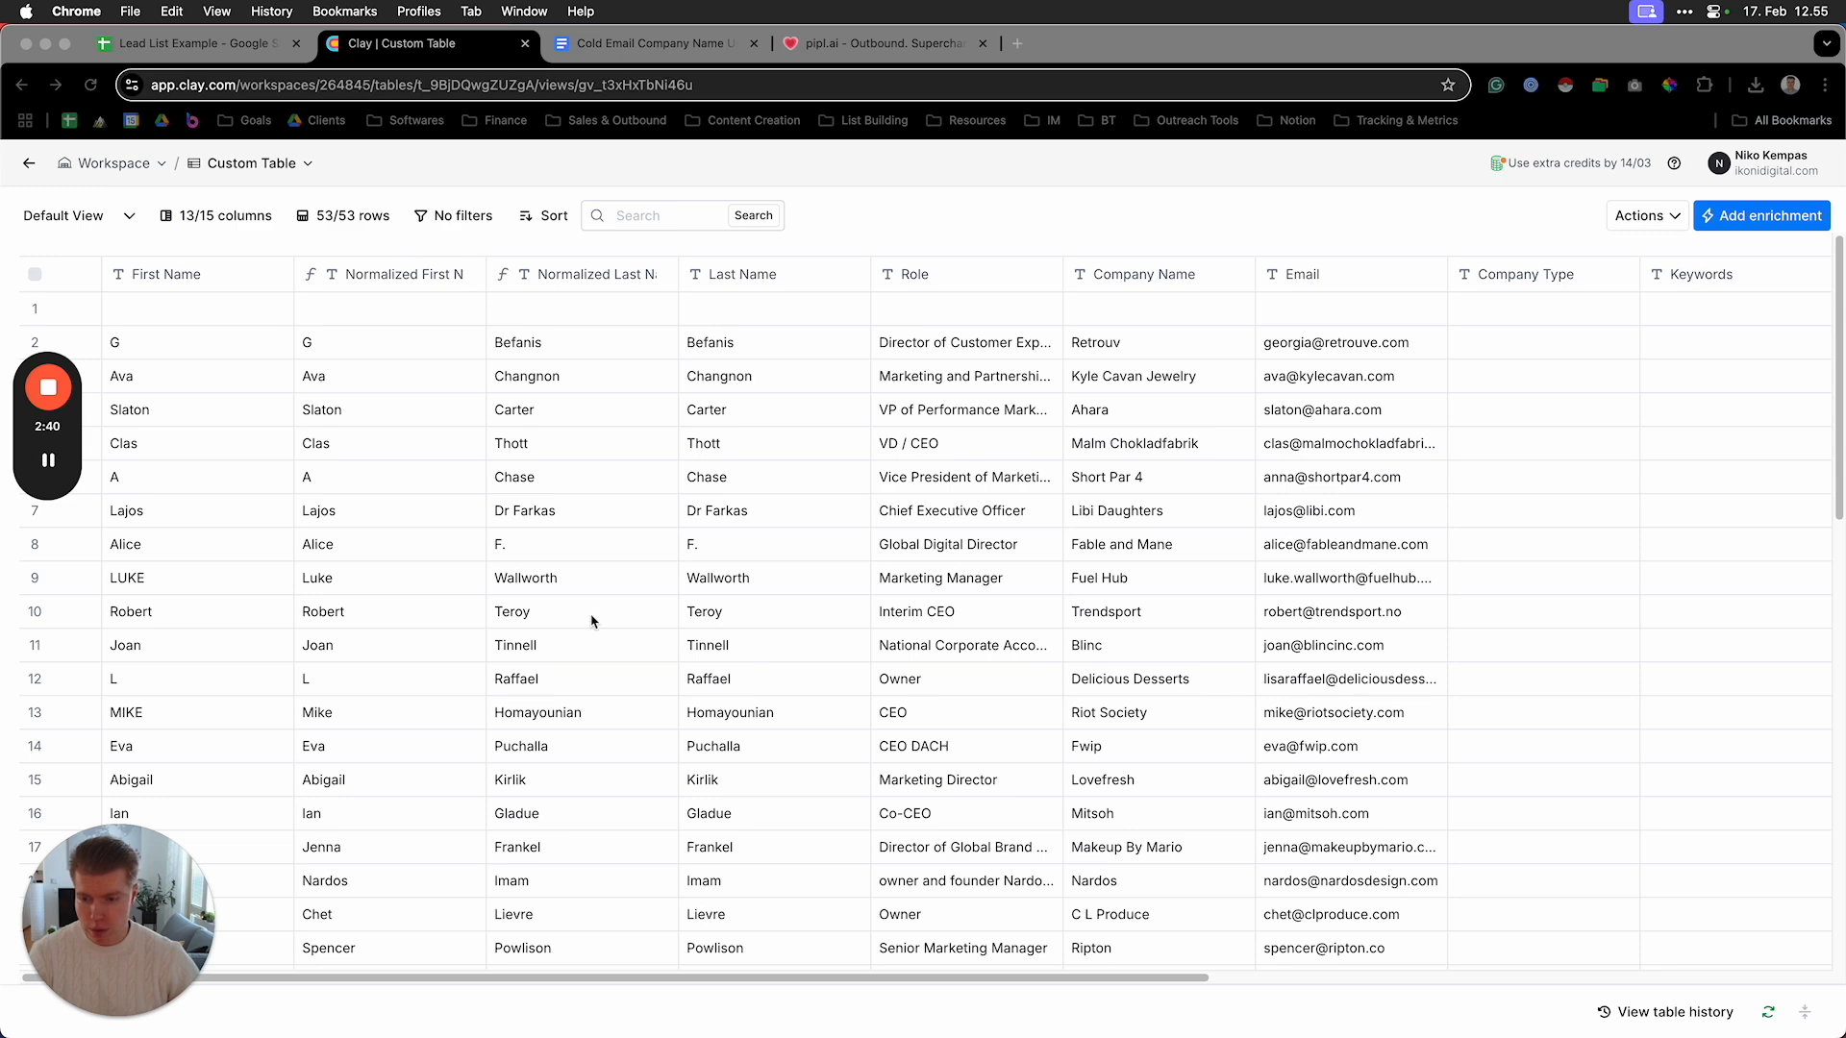
drag(142, 957, 1692, 898)
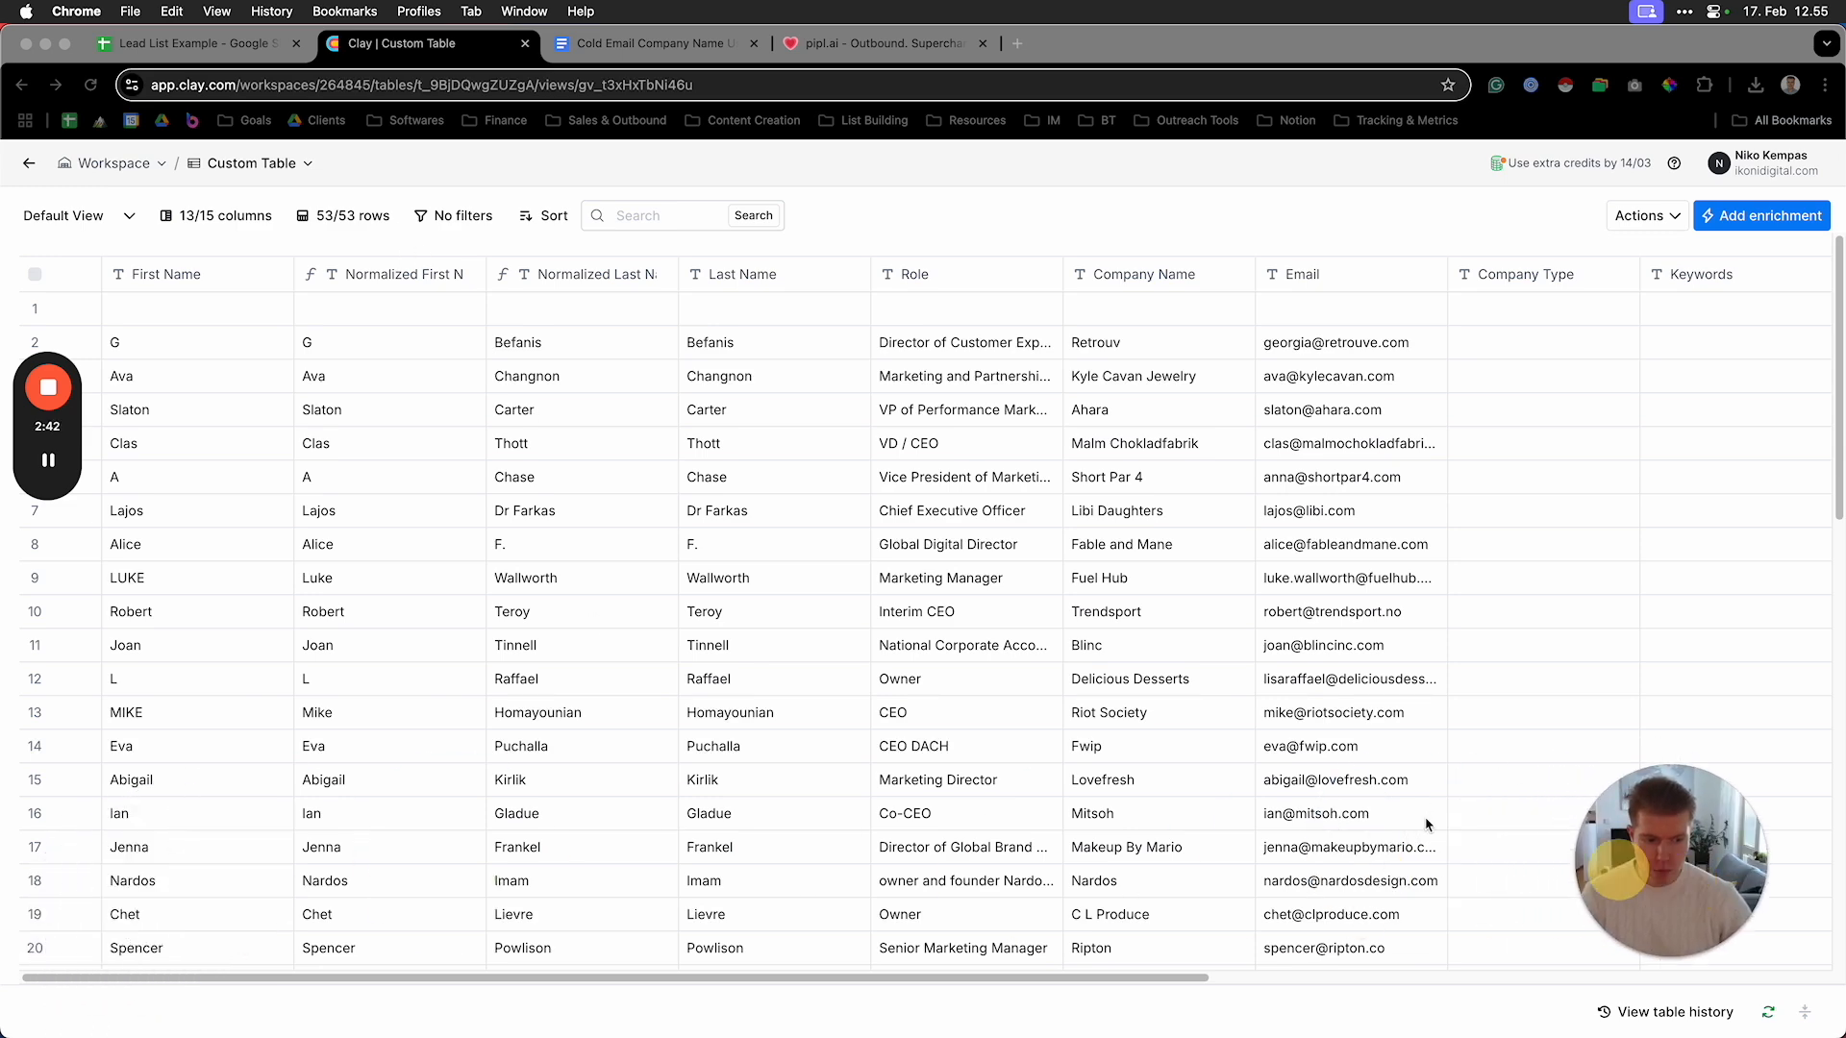
scroll(441, 359, down, 2)
scroll(440, 362, up, 2)
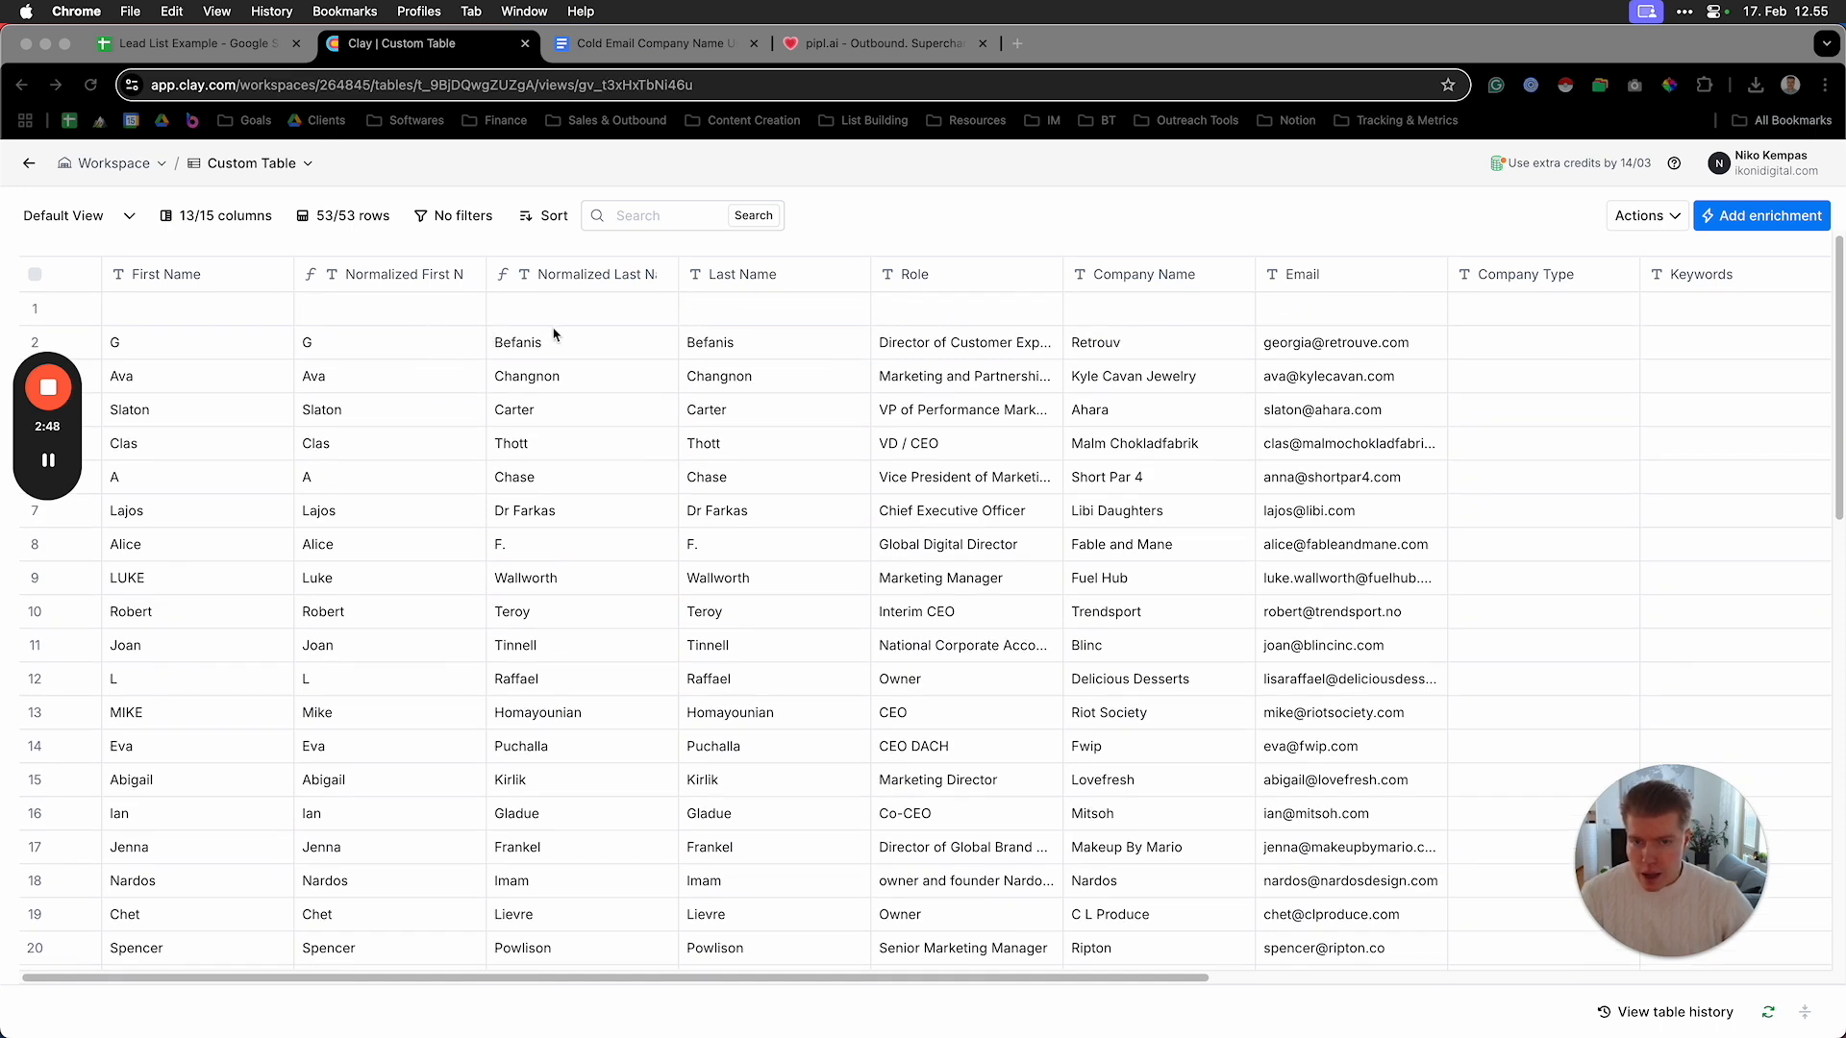
Check the normalized names through the table and move the Last Name column directly after the First Name column
scroll(463, 510, down, 15)
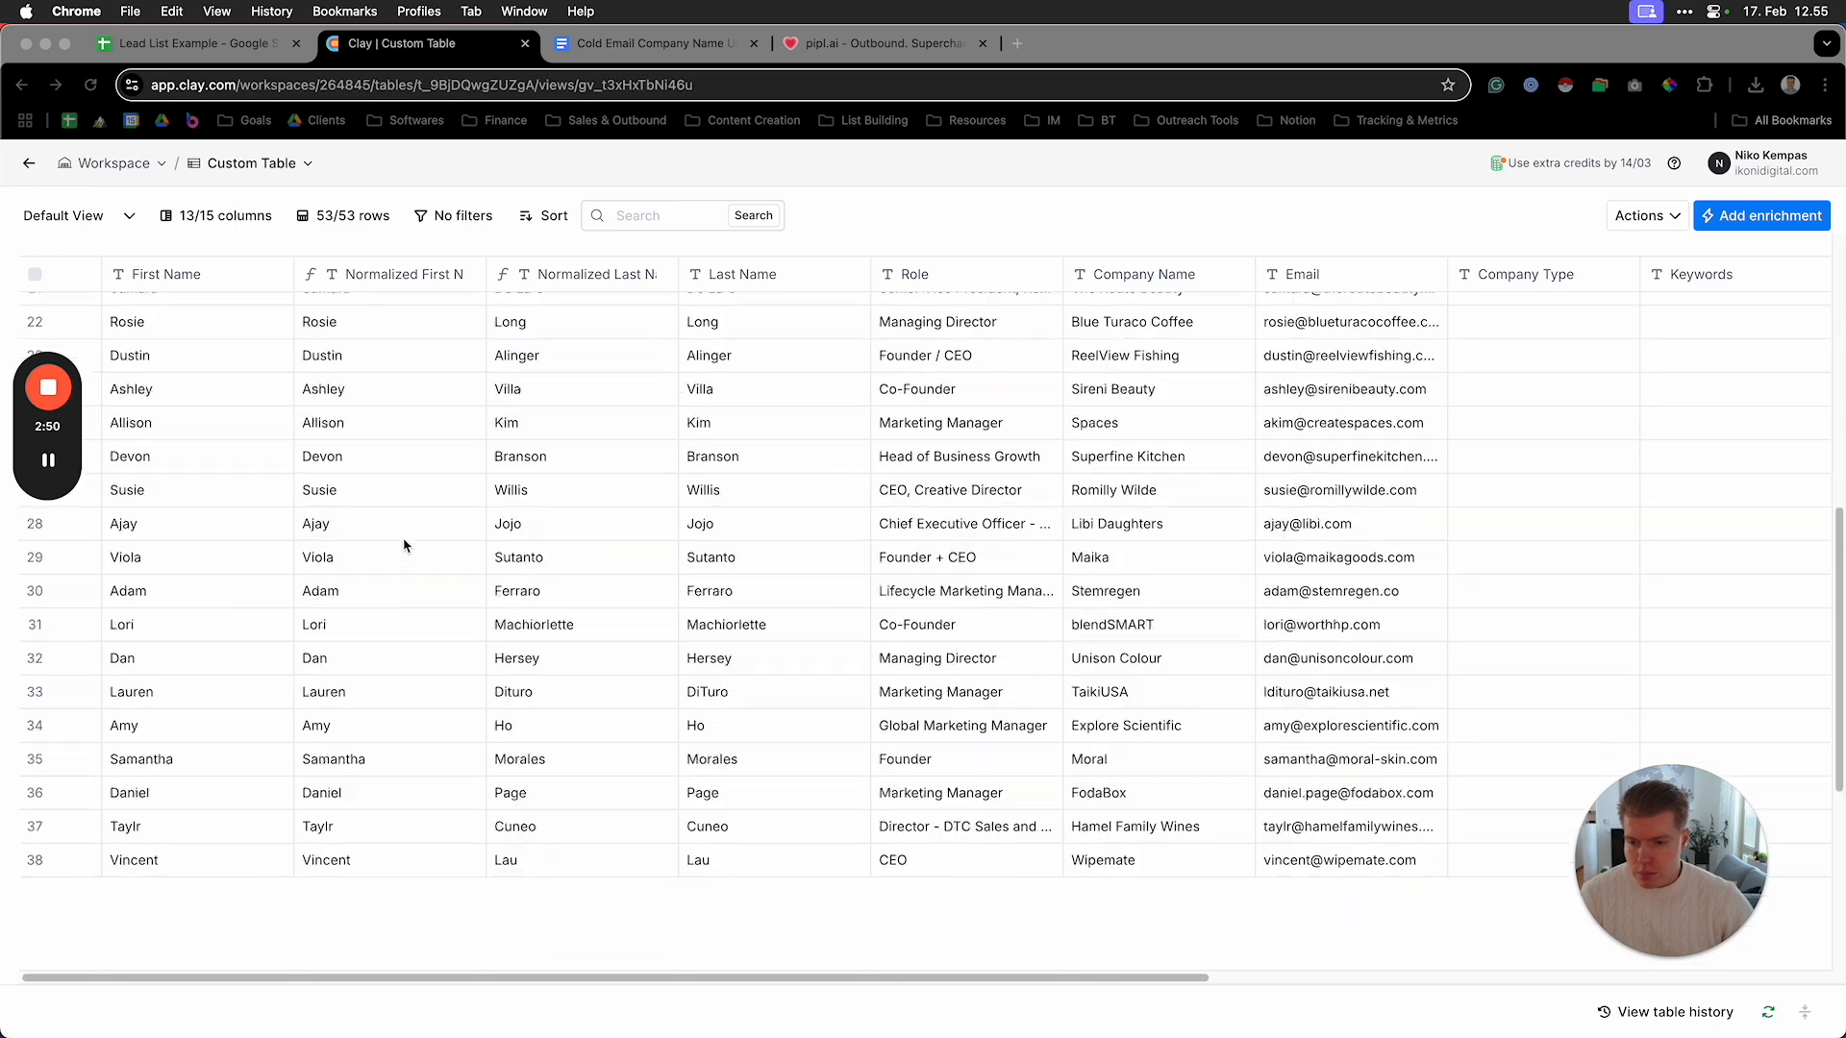
scroll(387, 339, up, 15)
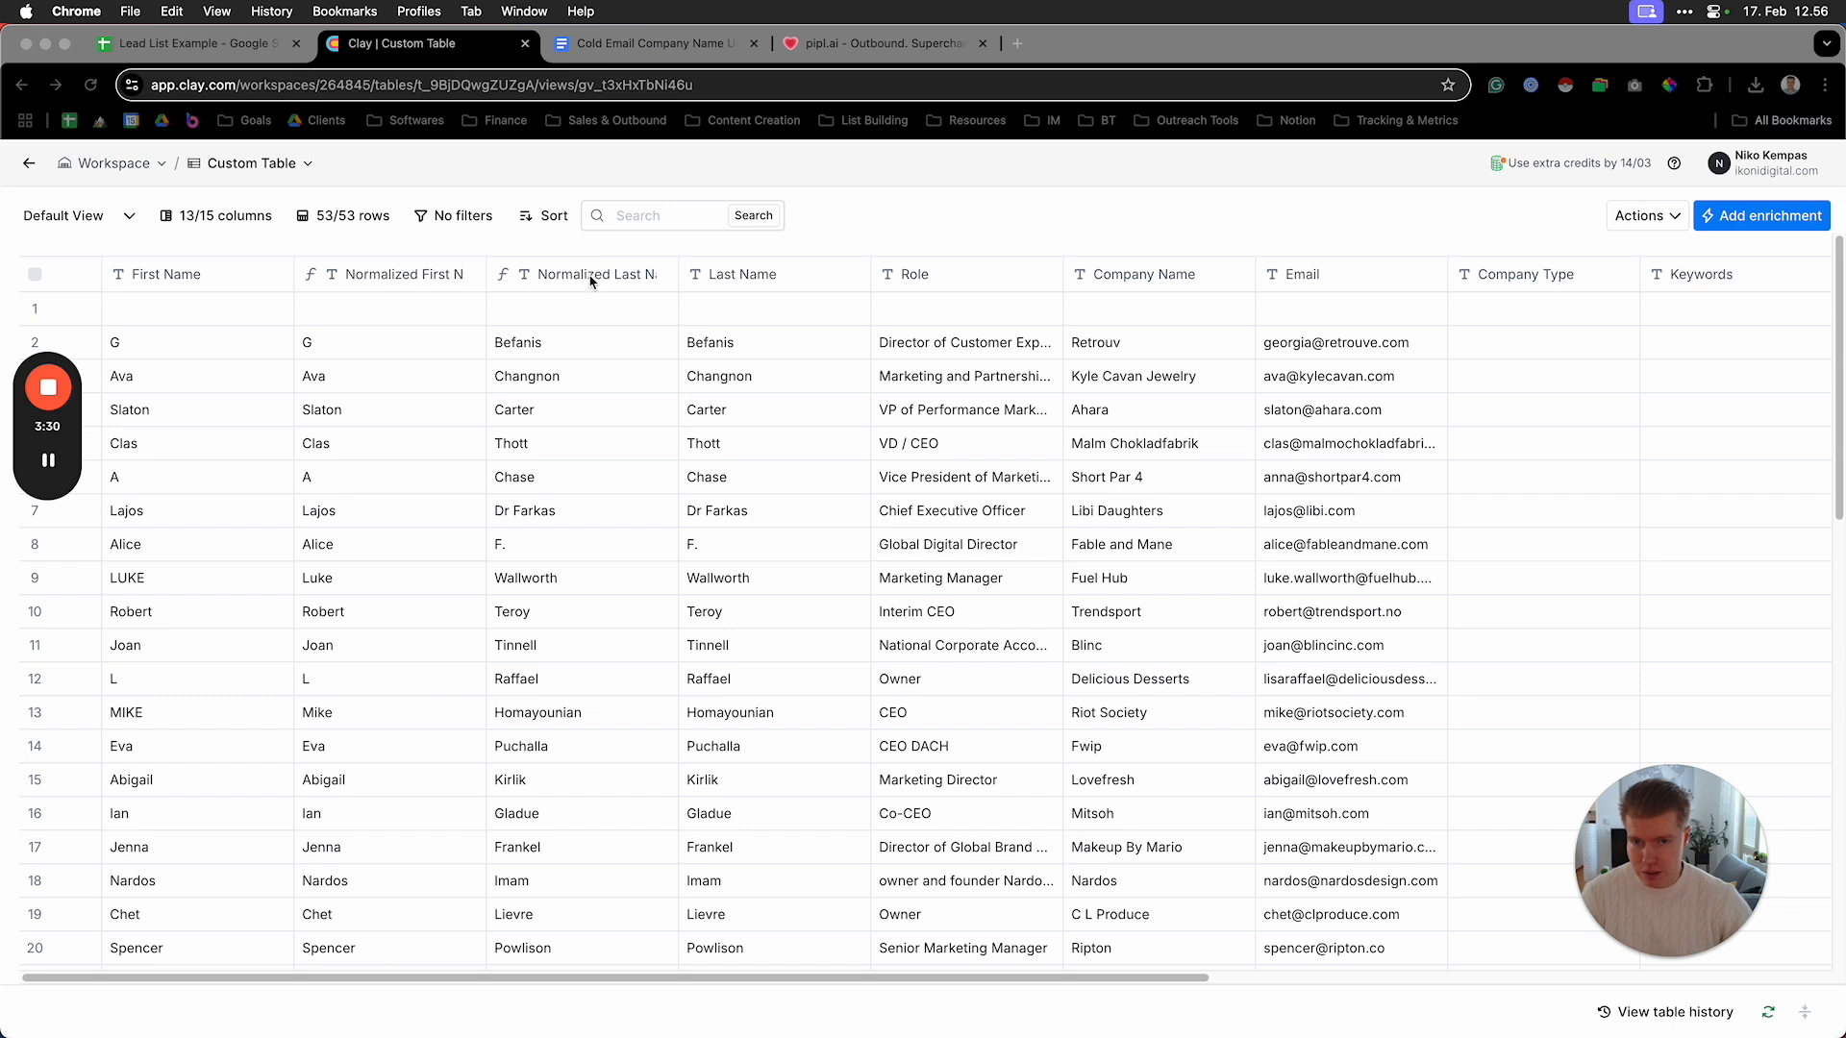
drag(760, 280, 354, 290)
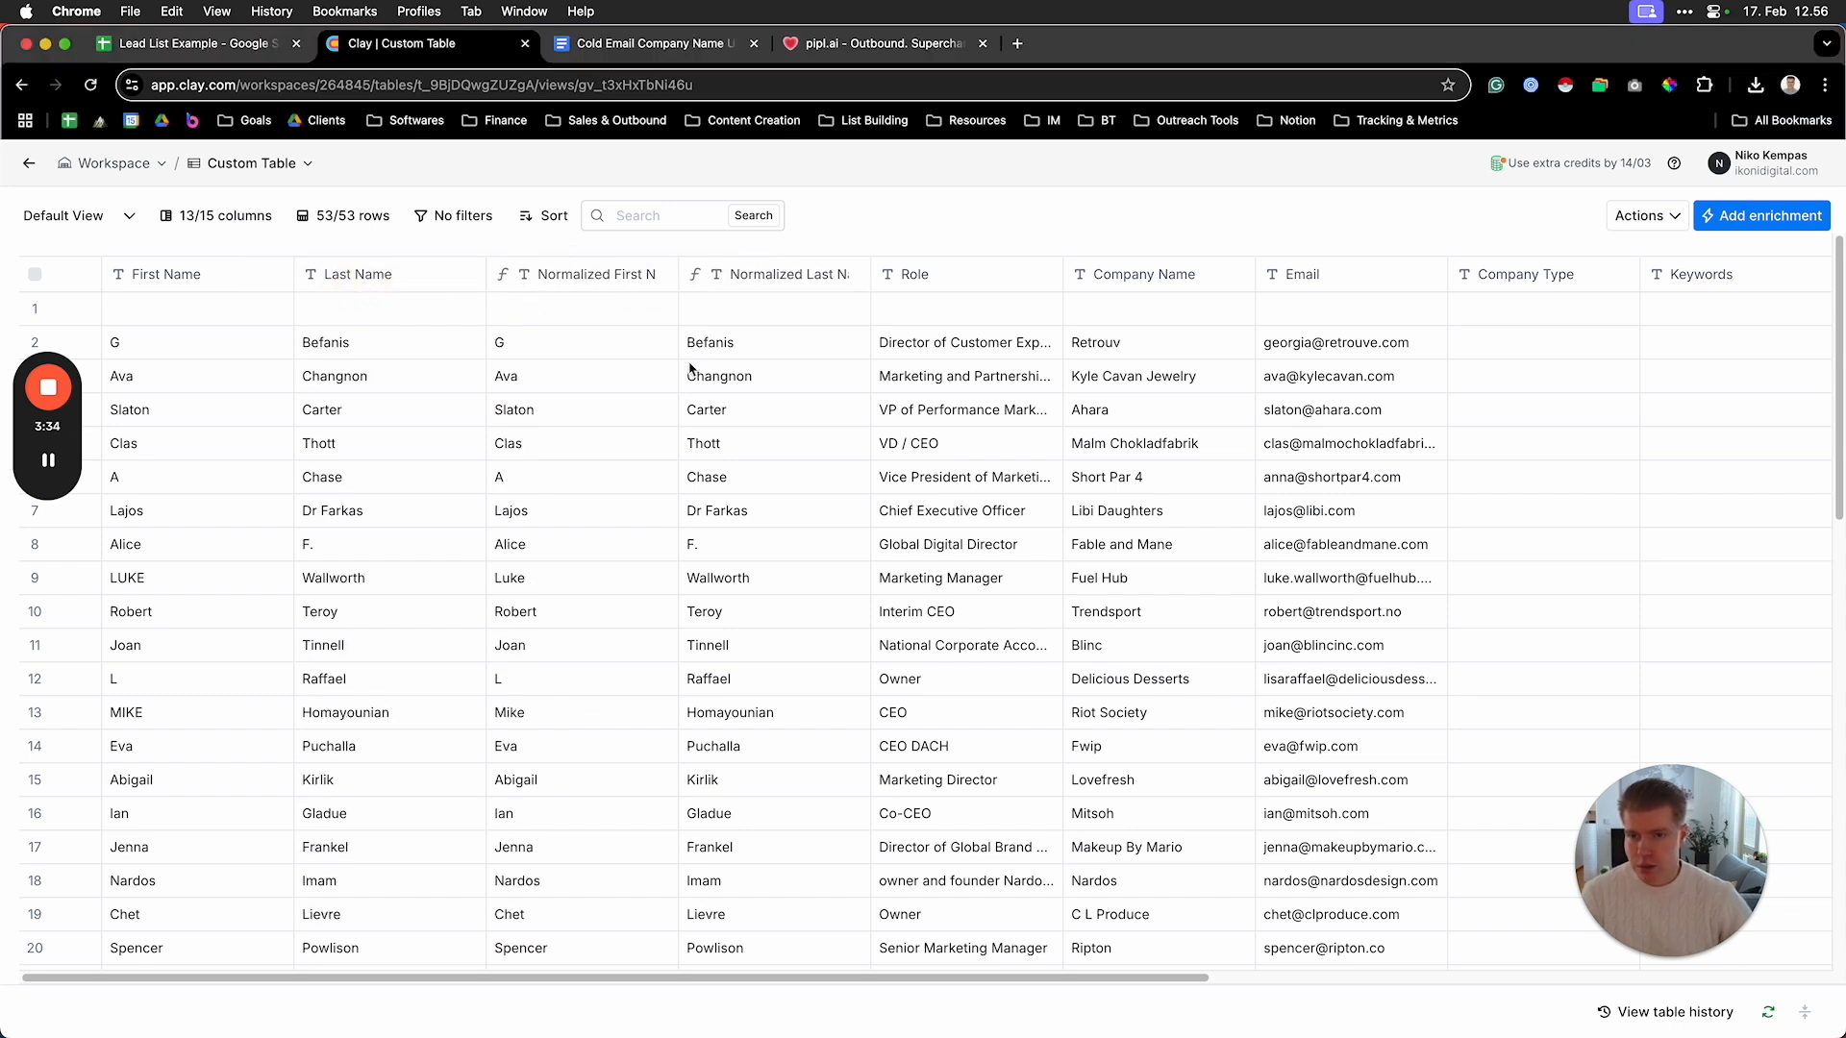
click(596, 281)
click(584, 320)
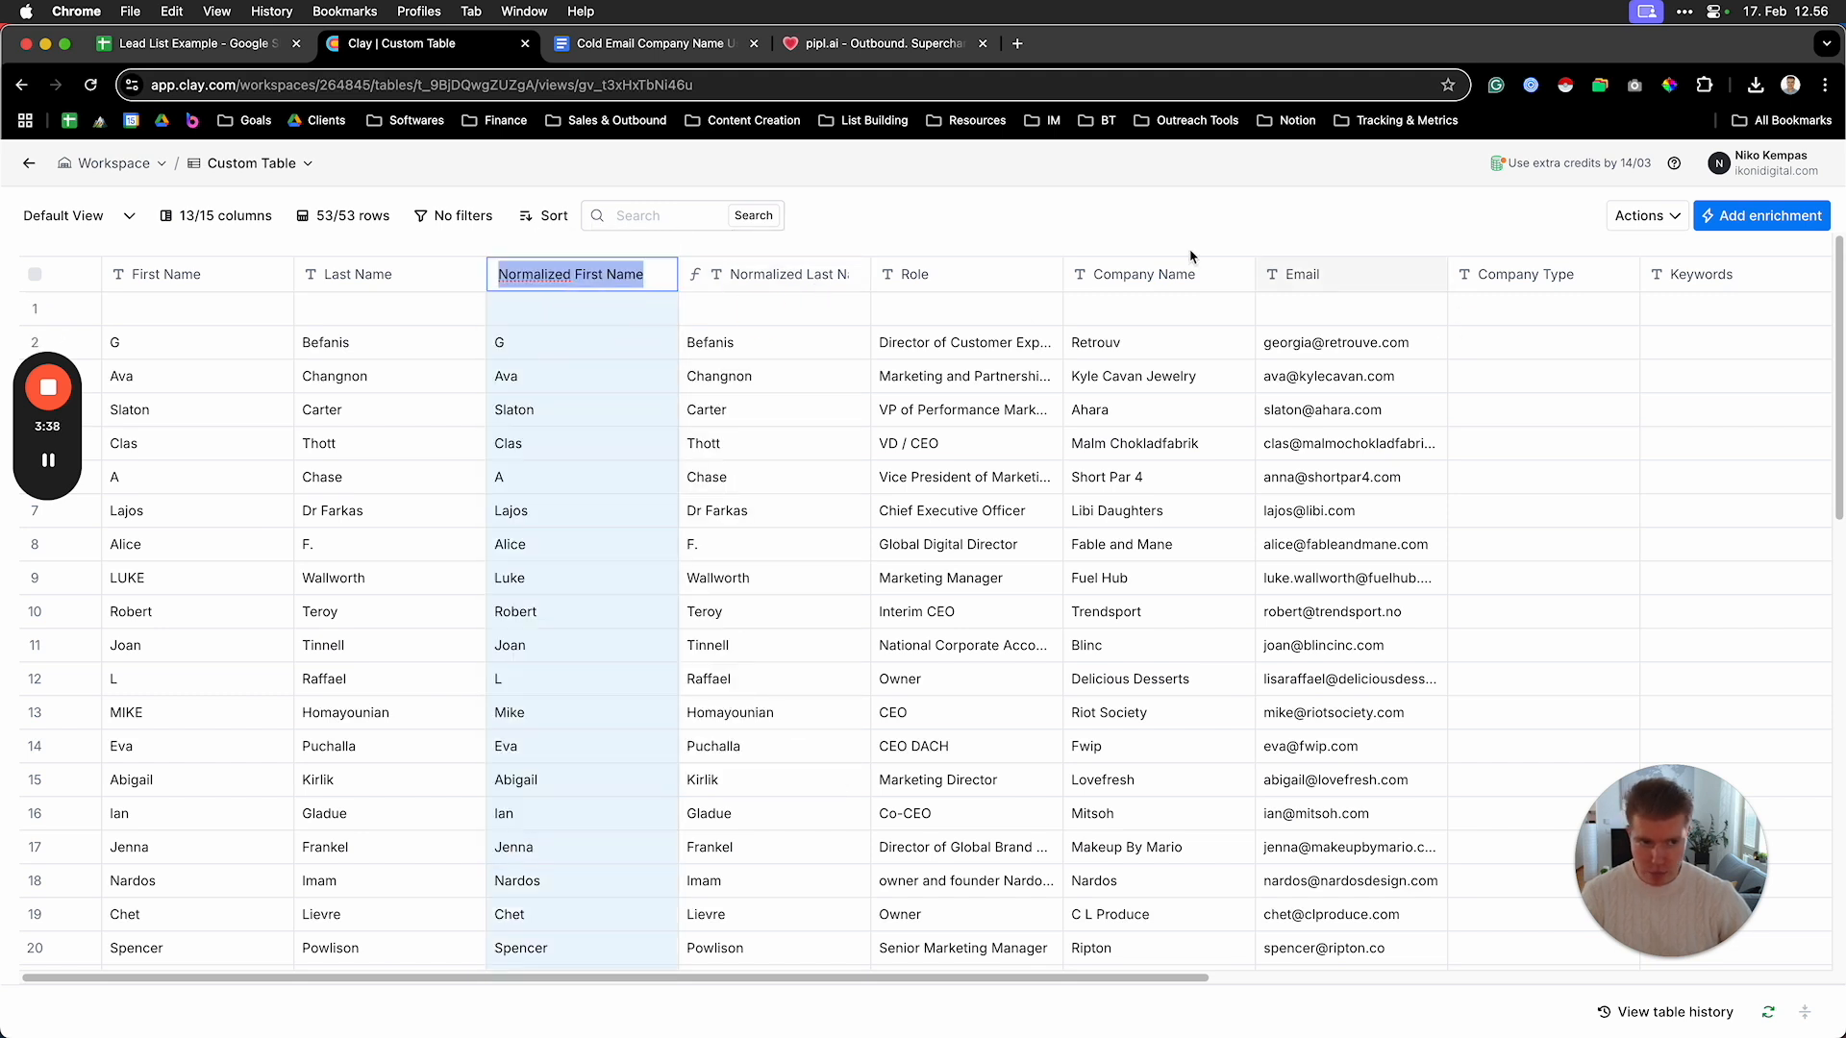
click(893, 228)
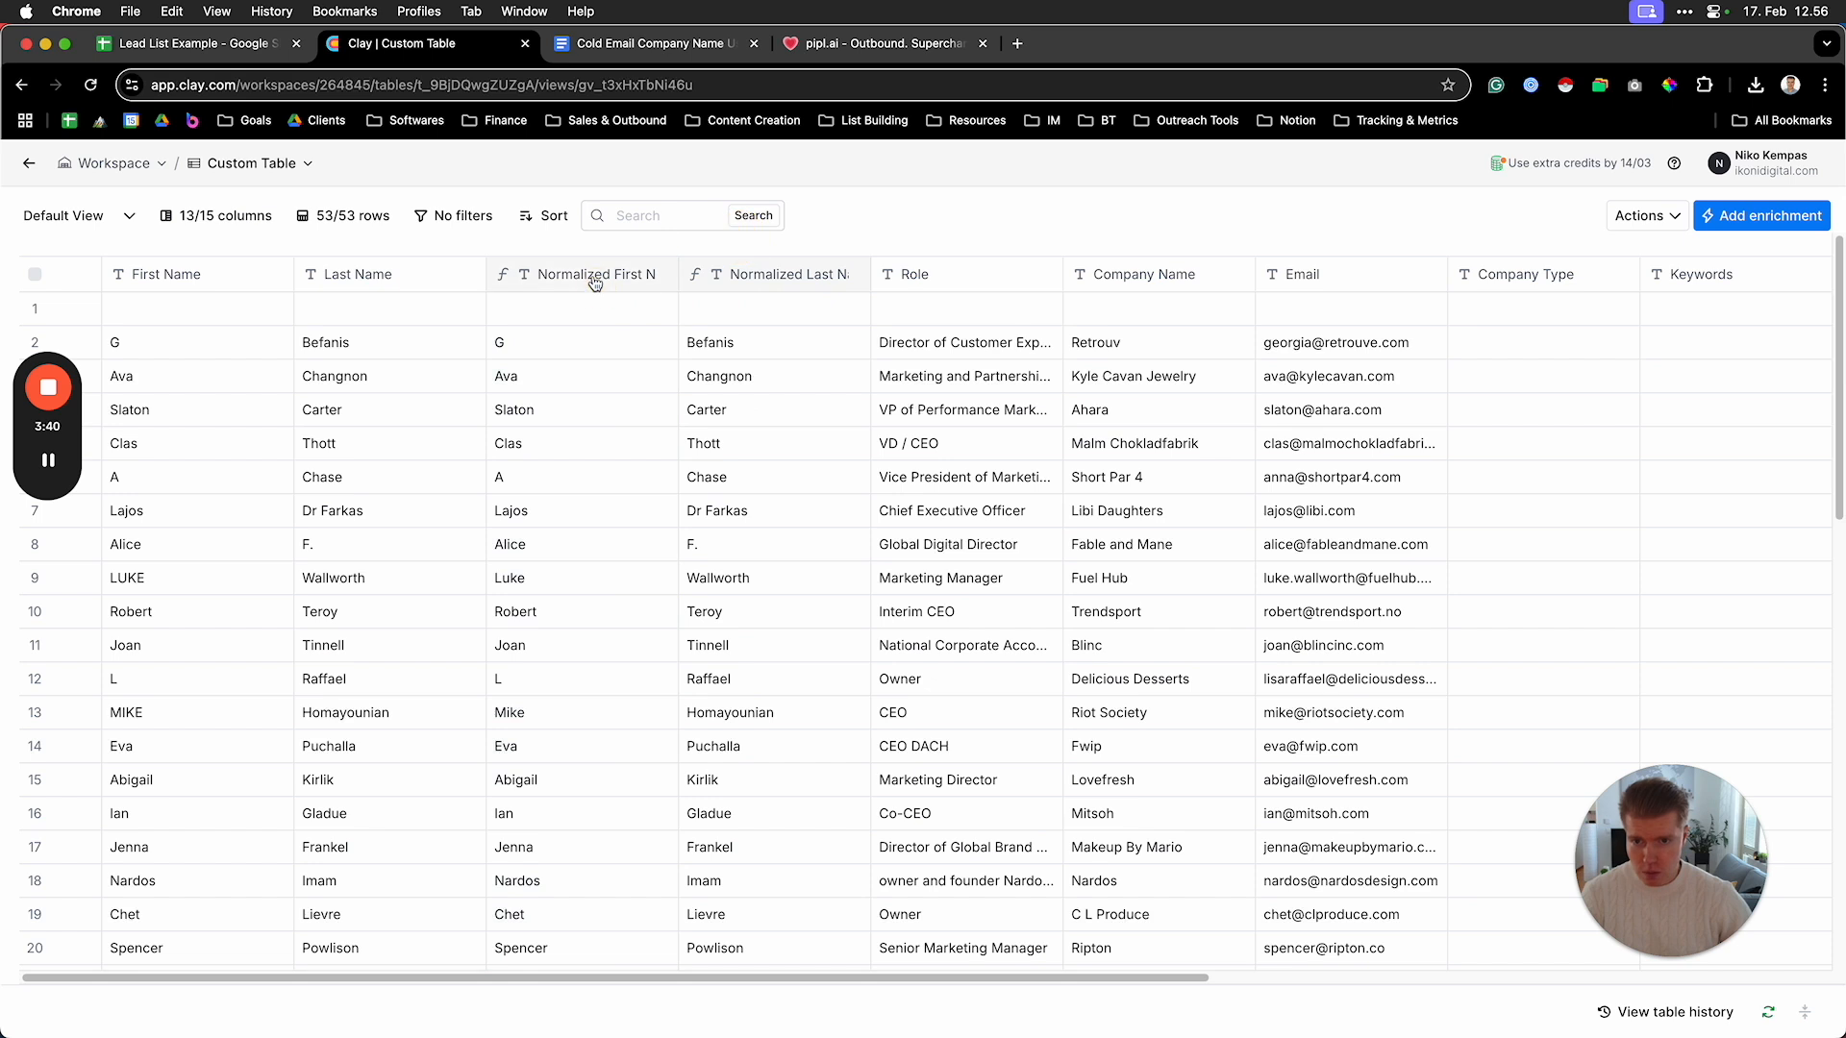
Rename the Normalized First Name column to "Edited First Name" in its column settings and save
click(596, 279)
click(571, 354)
click(1651, 237)
click(1579, 242)
click(1650, 237)
click(1593, 240)
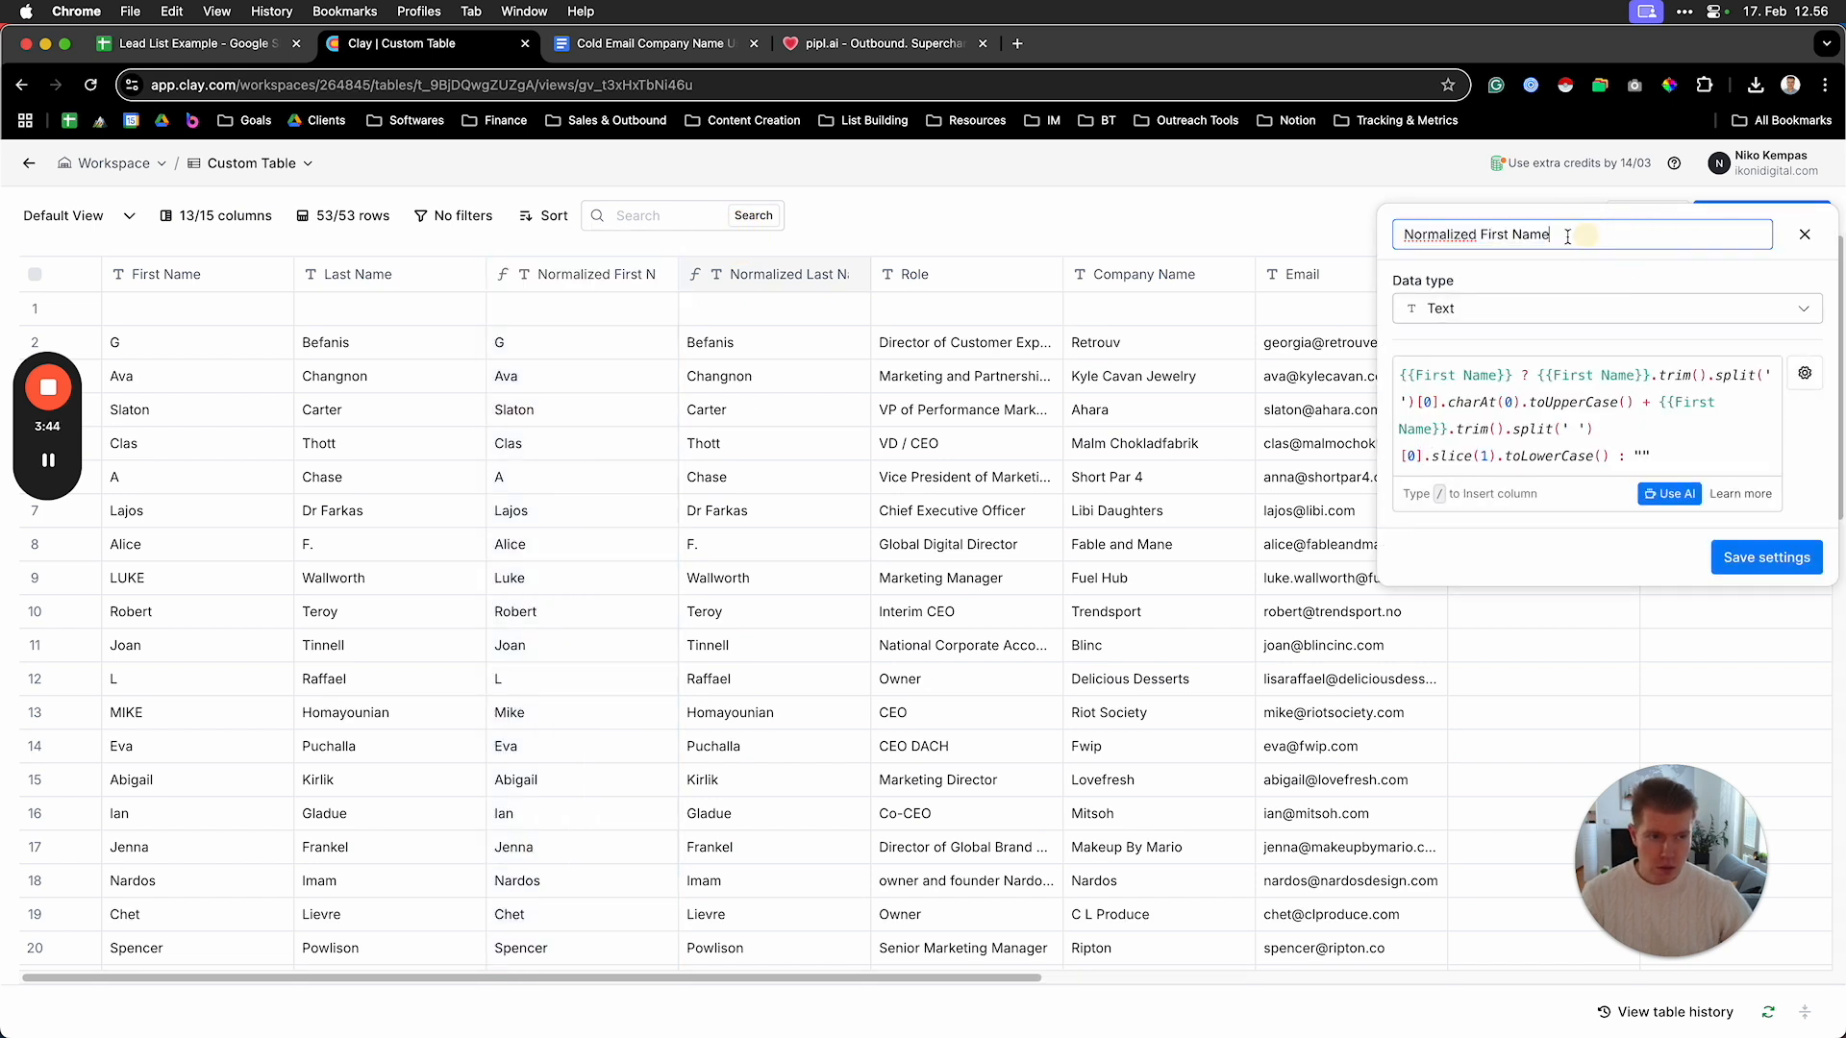
drag(1478, 236, 1428, 236)
key(BackSpace)
key(BackSpace)
key(BackSpace)
key(BackSpace)
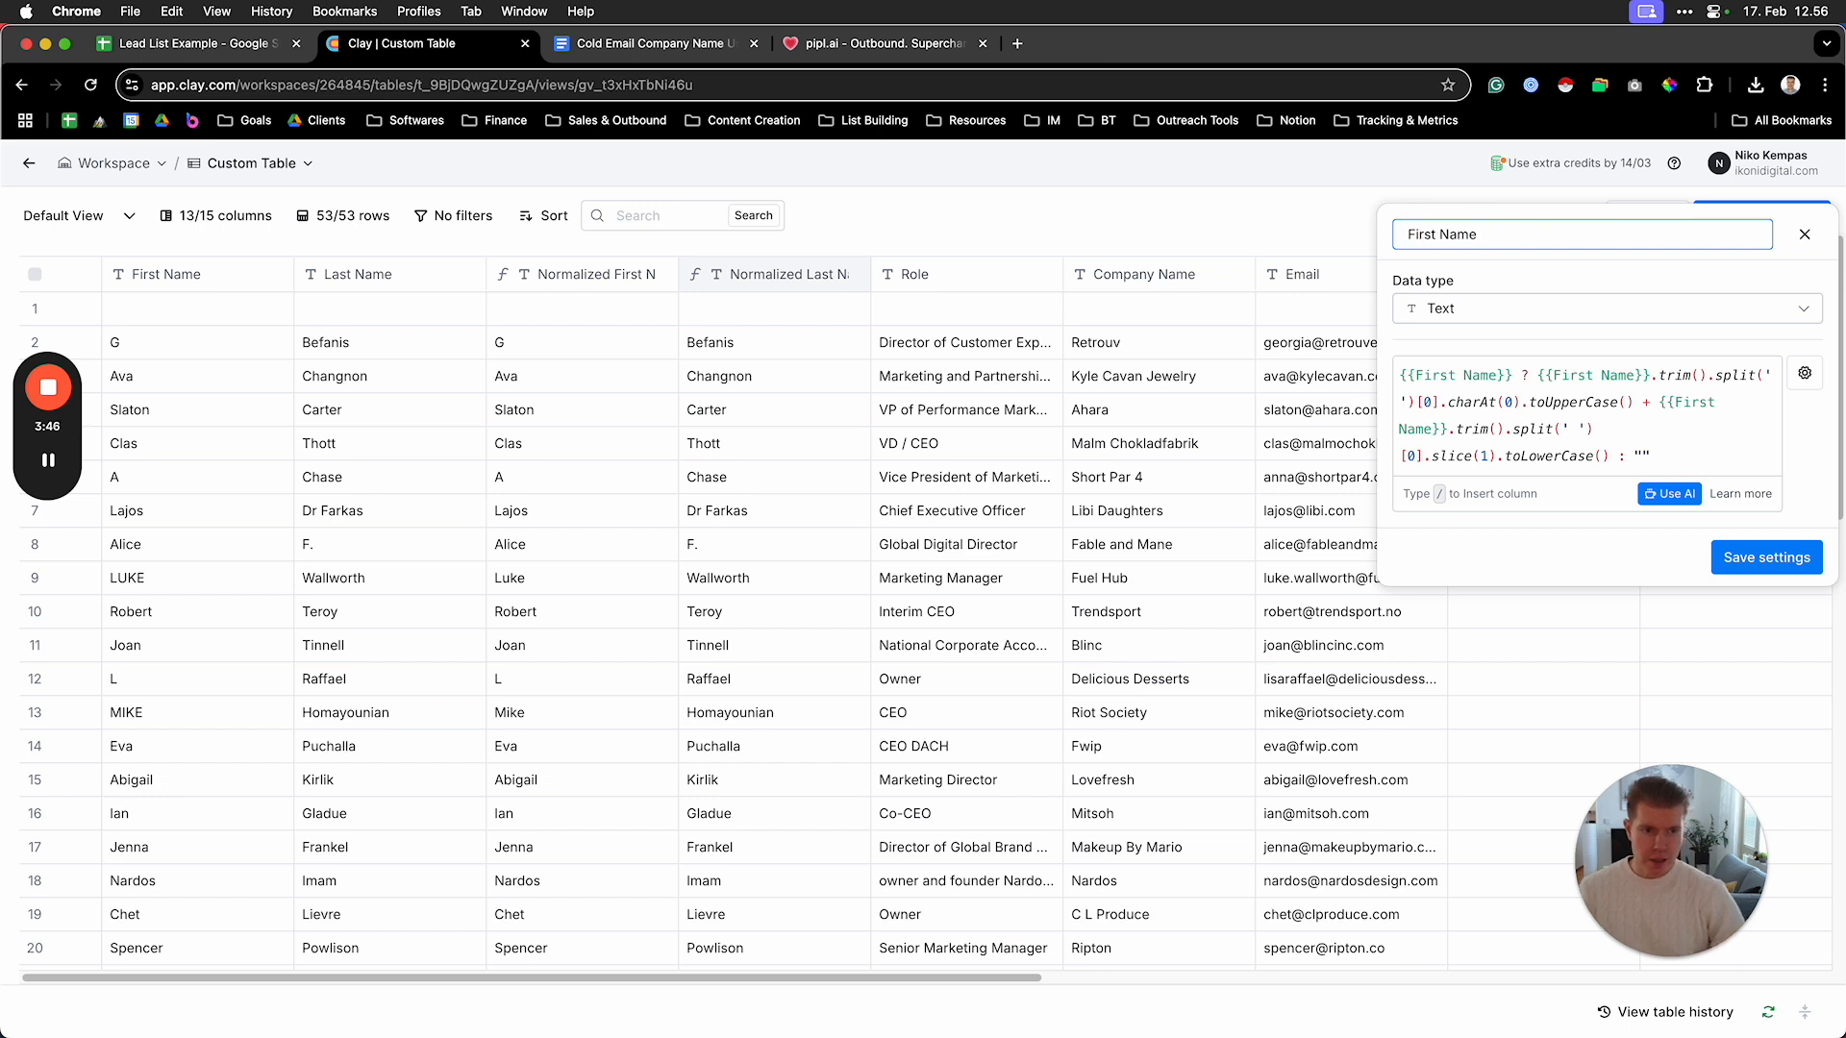
text(Ed )
text(ited)
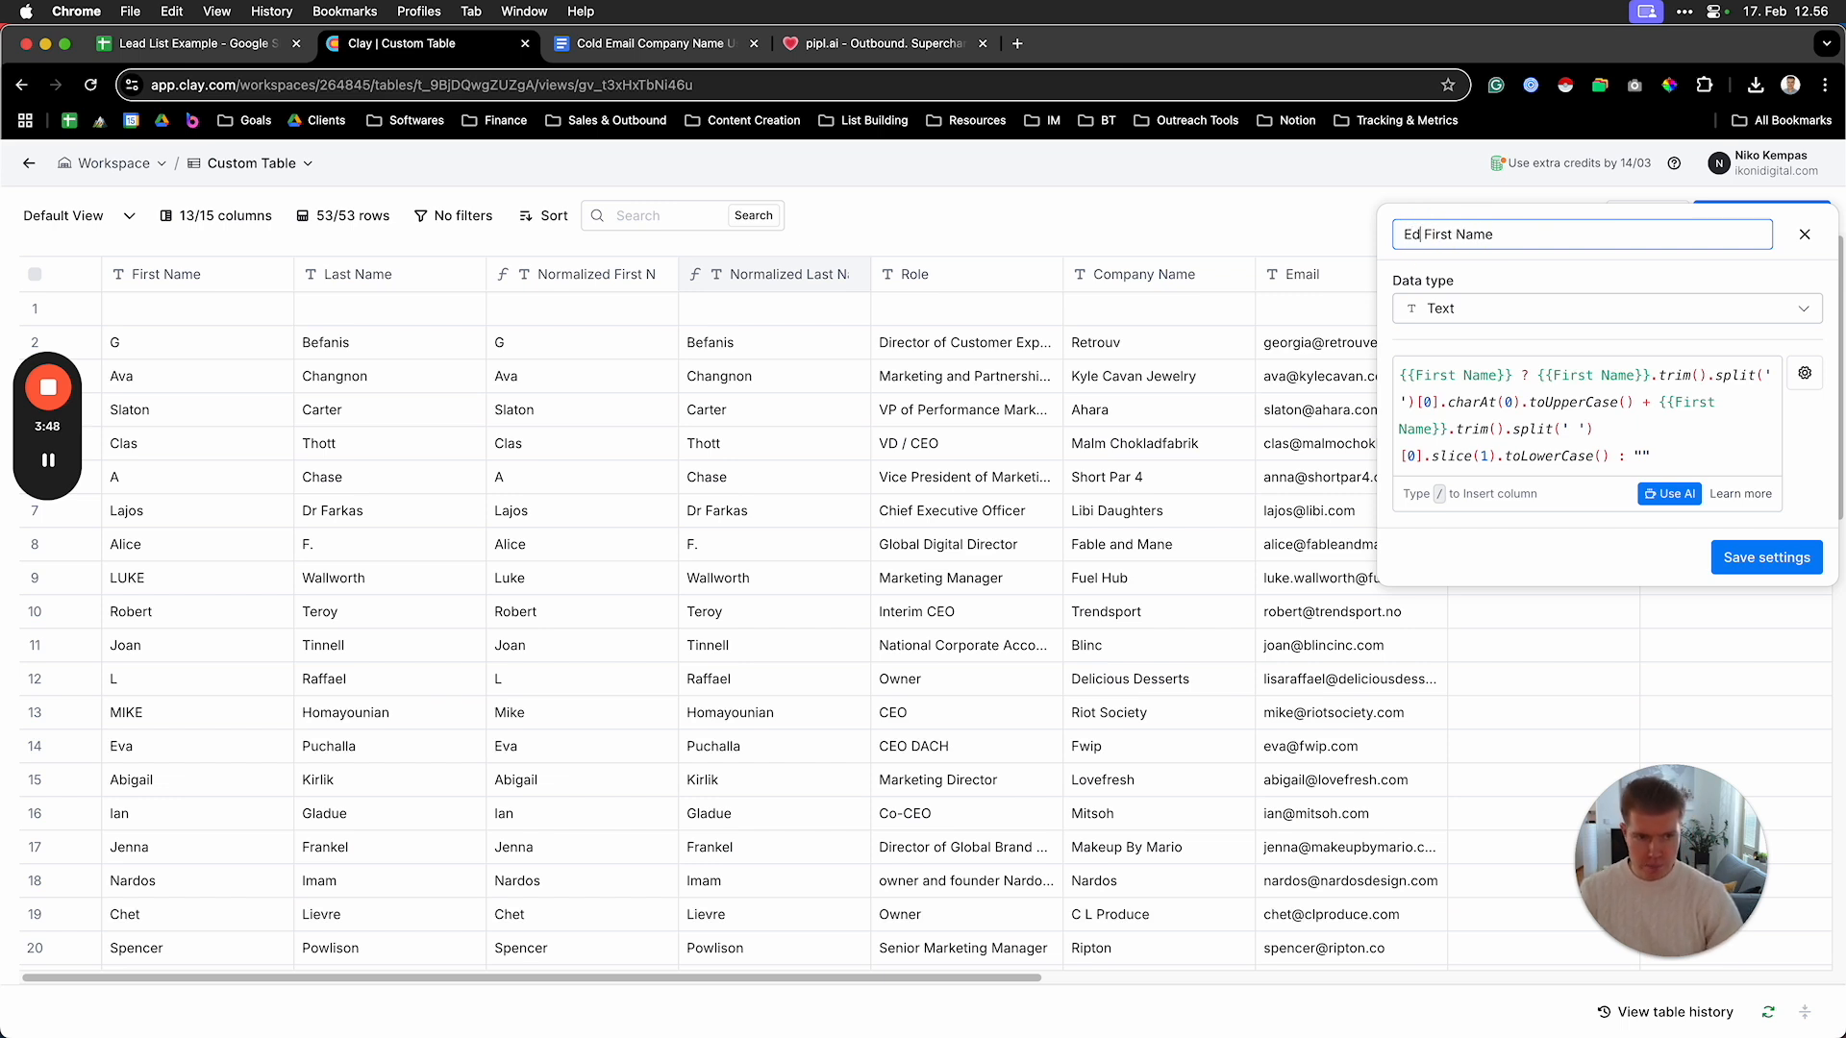
click(1789, 557)
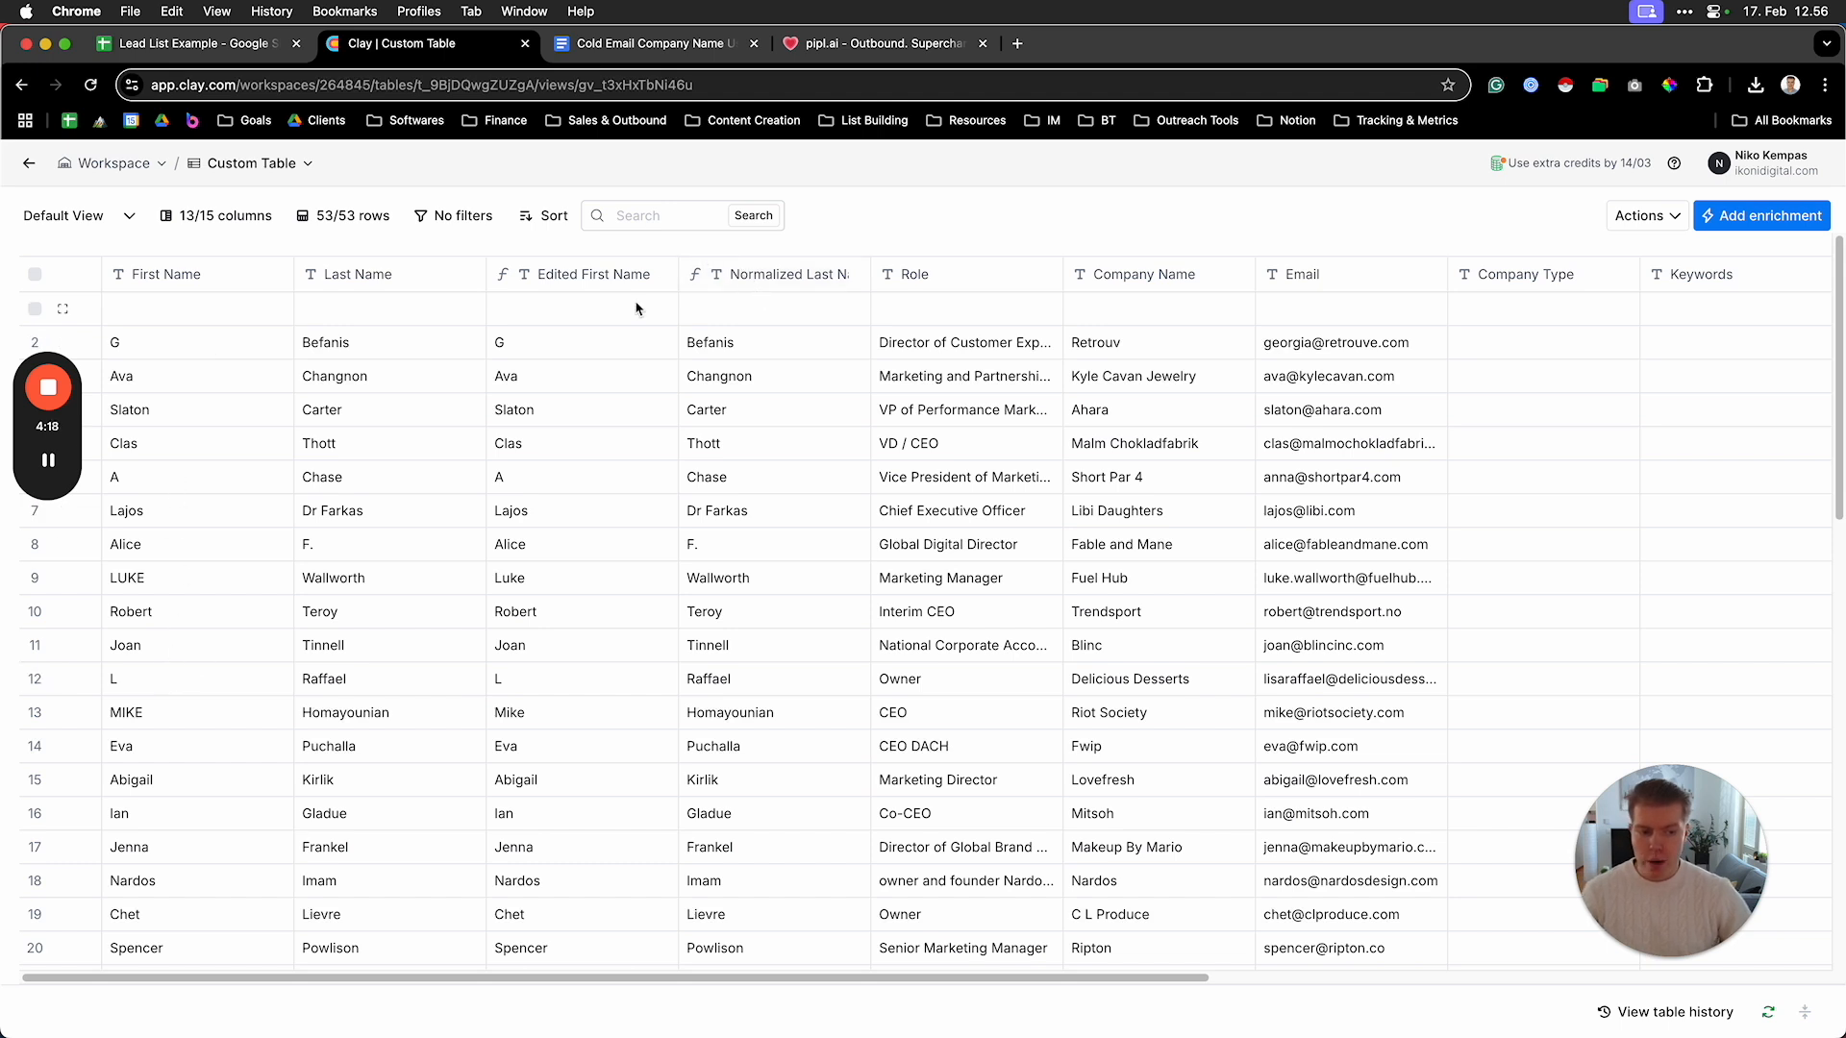
Insert a formula column to the right of Edited First Name, starting its description with "Get the value from" and the Edited First Name column reference
click(591, 277)
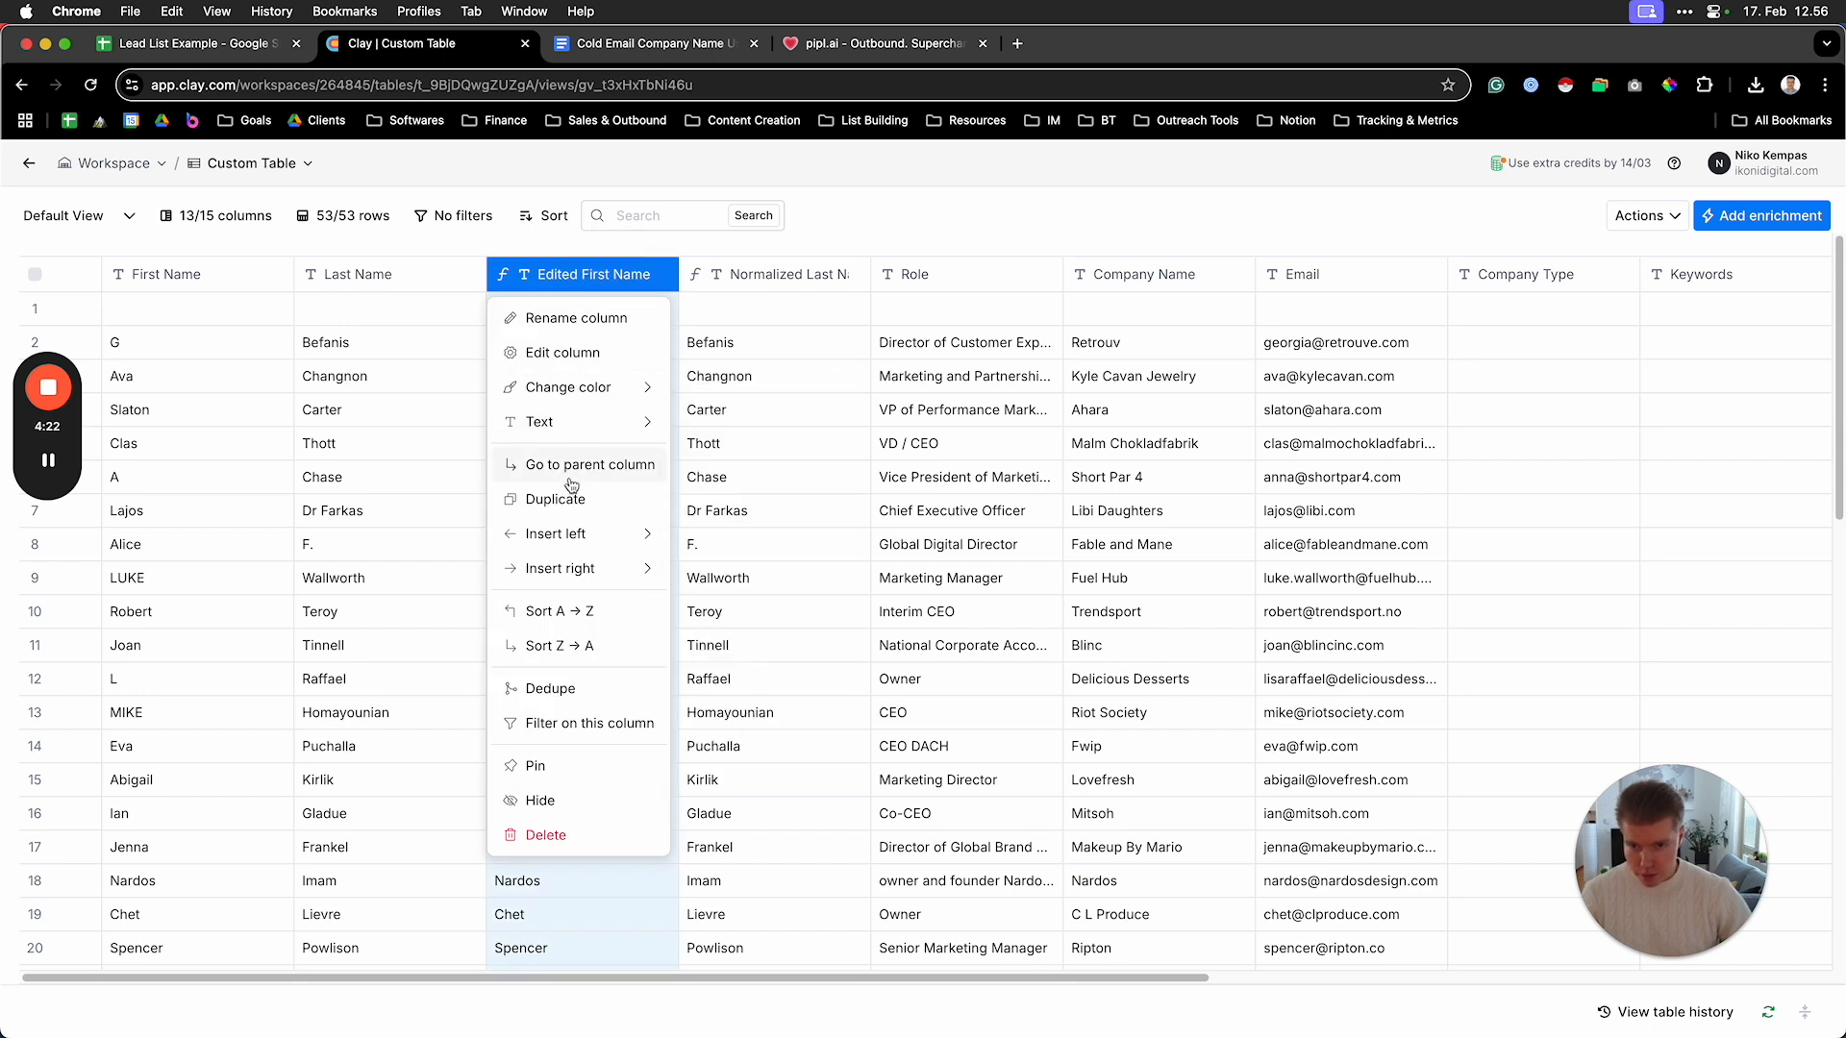
mouse_move(577, 543)
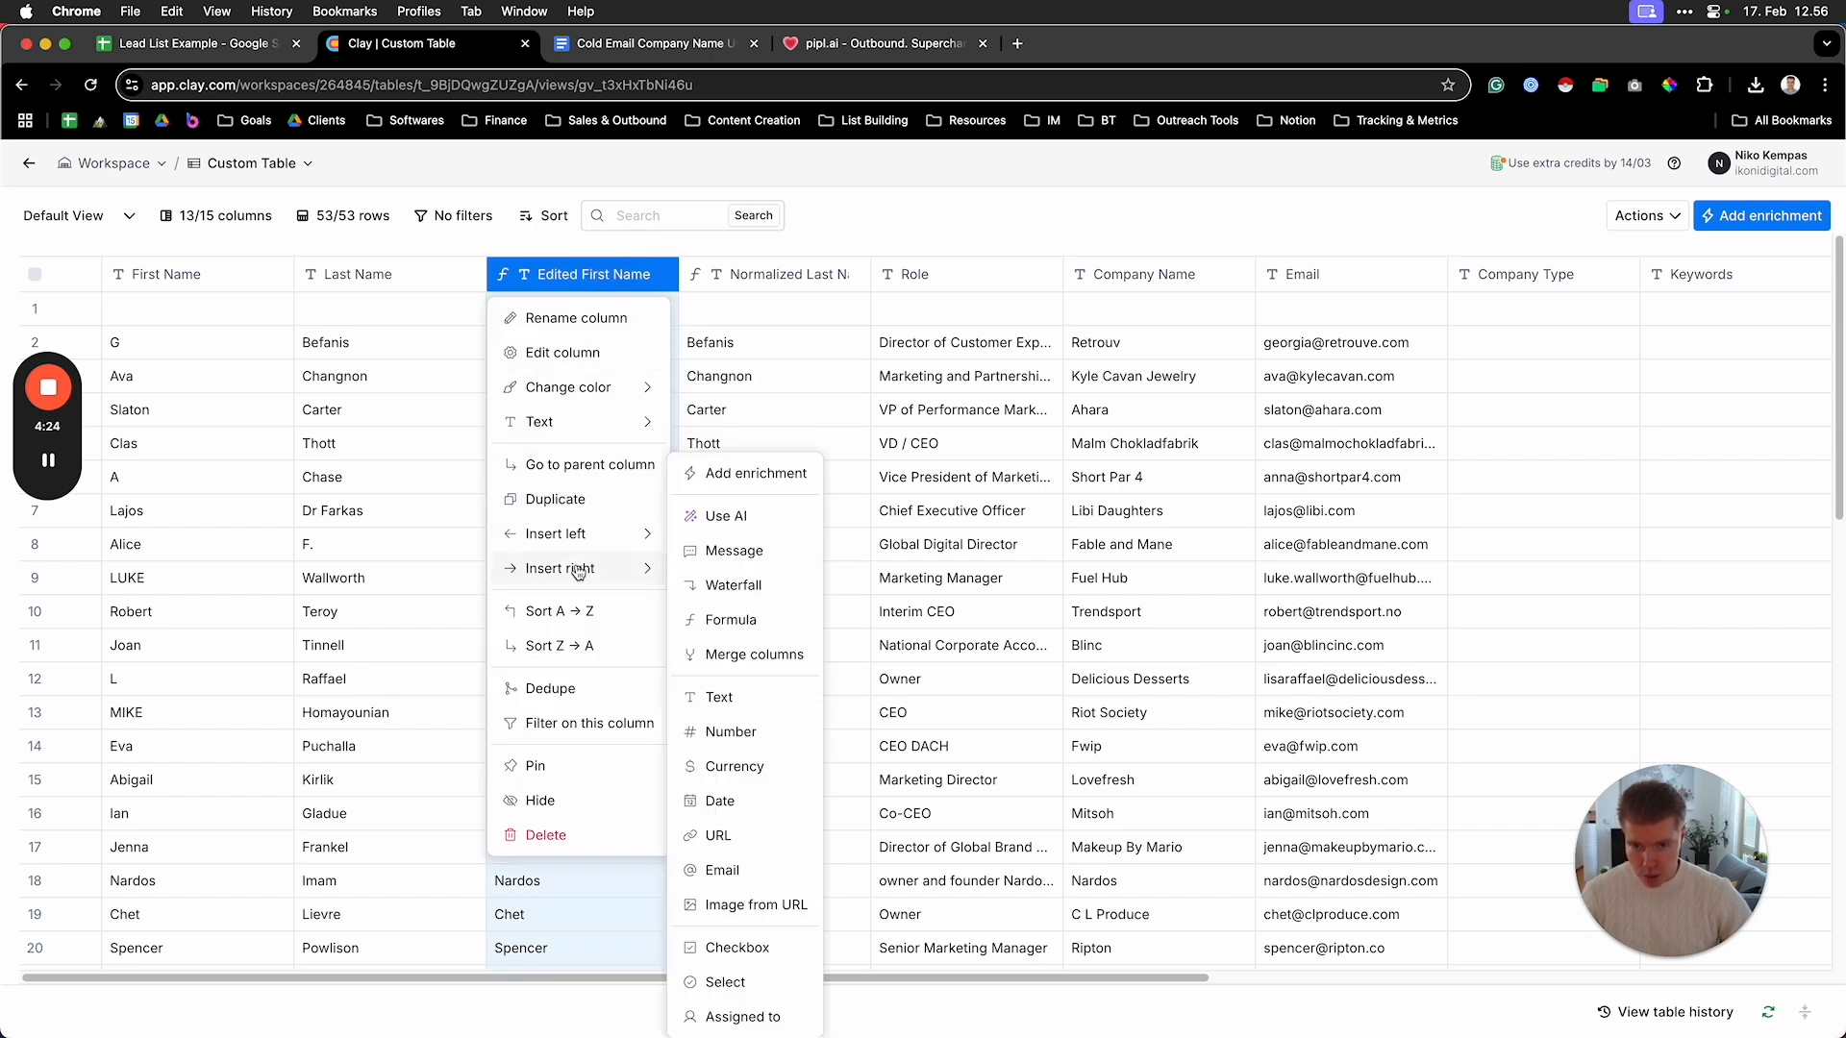
click(729, 620)
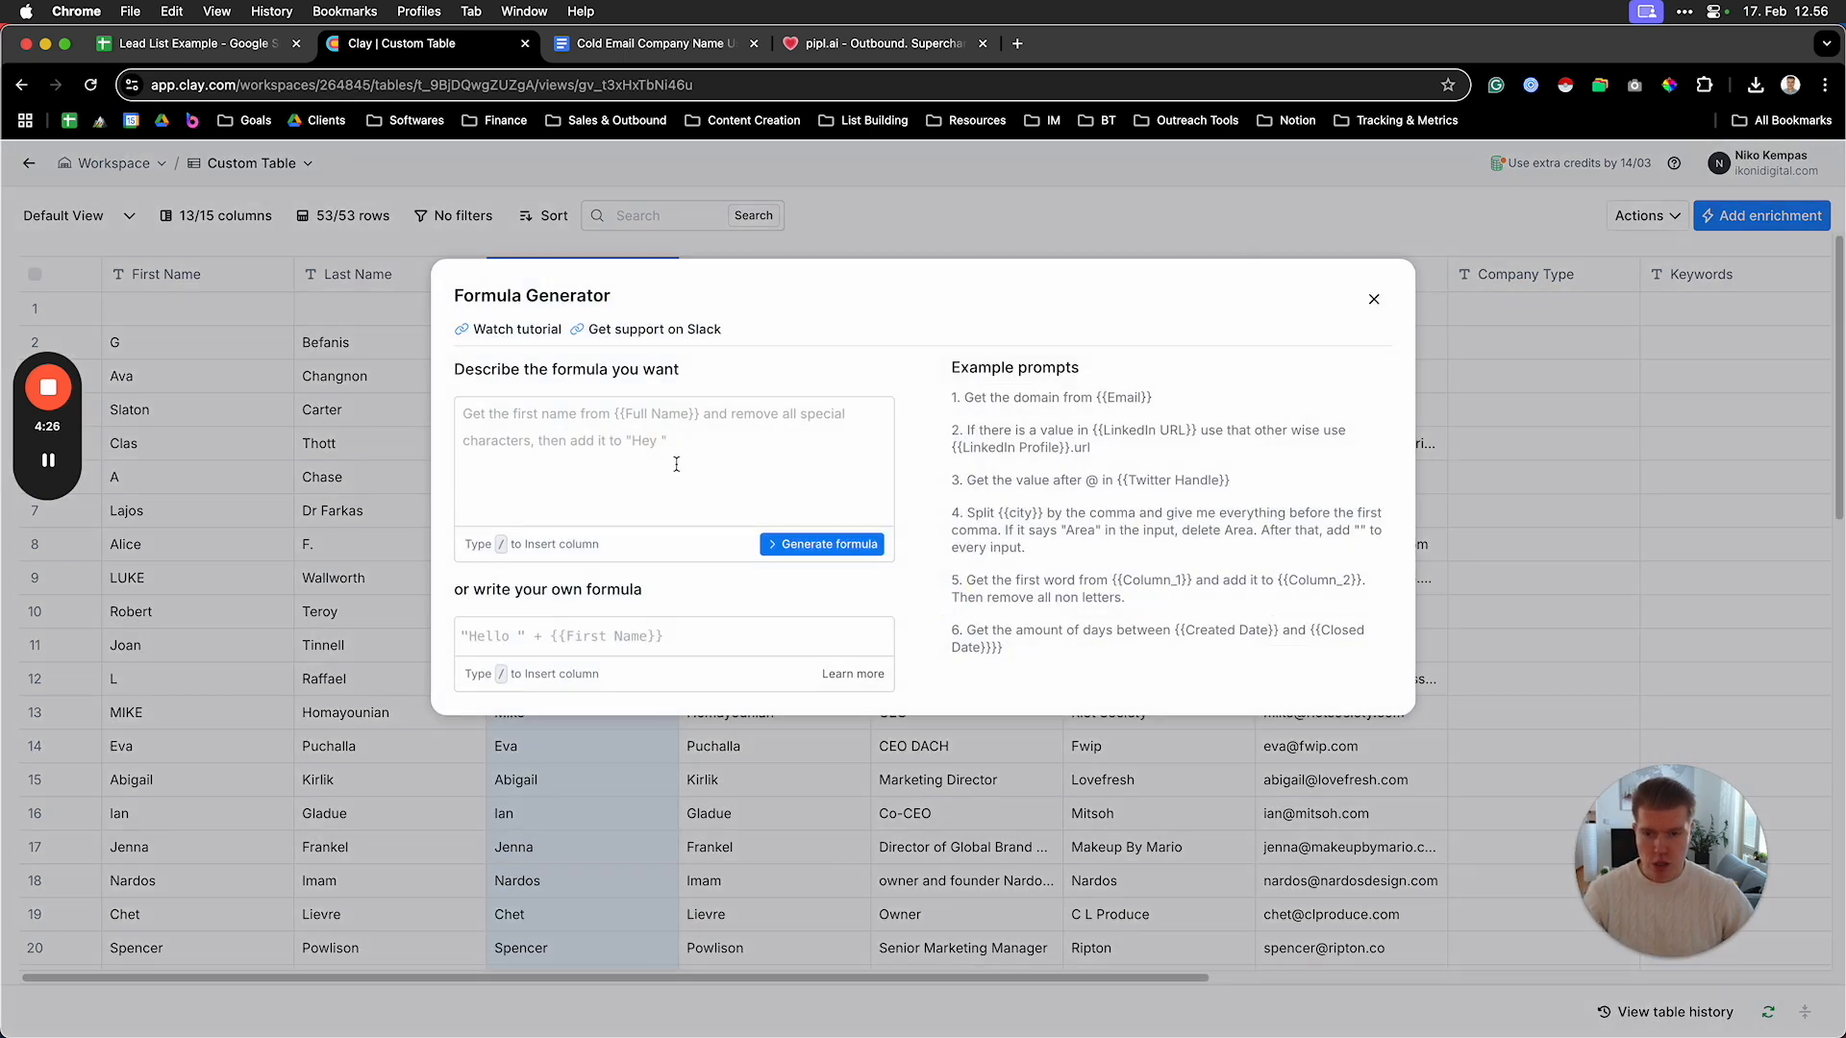
click(705, 412)
text(/)
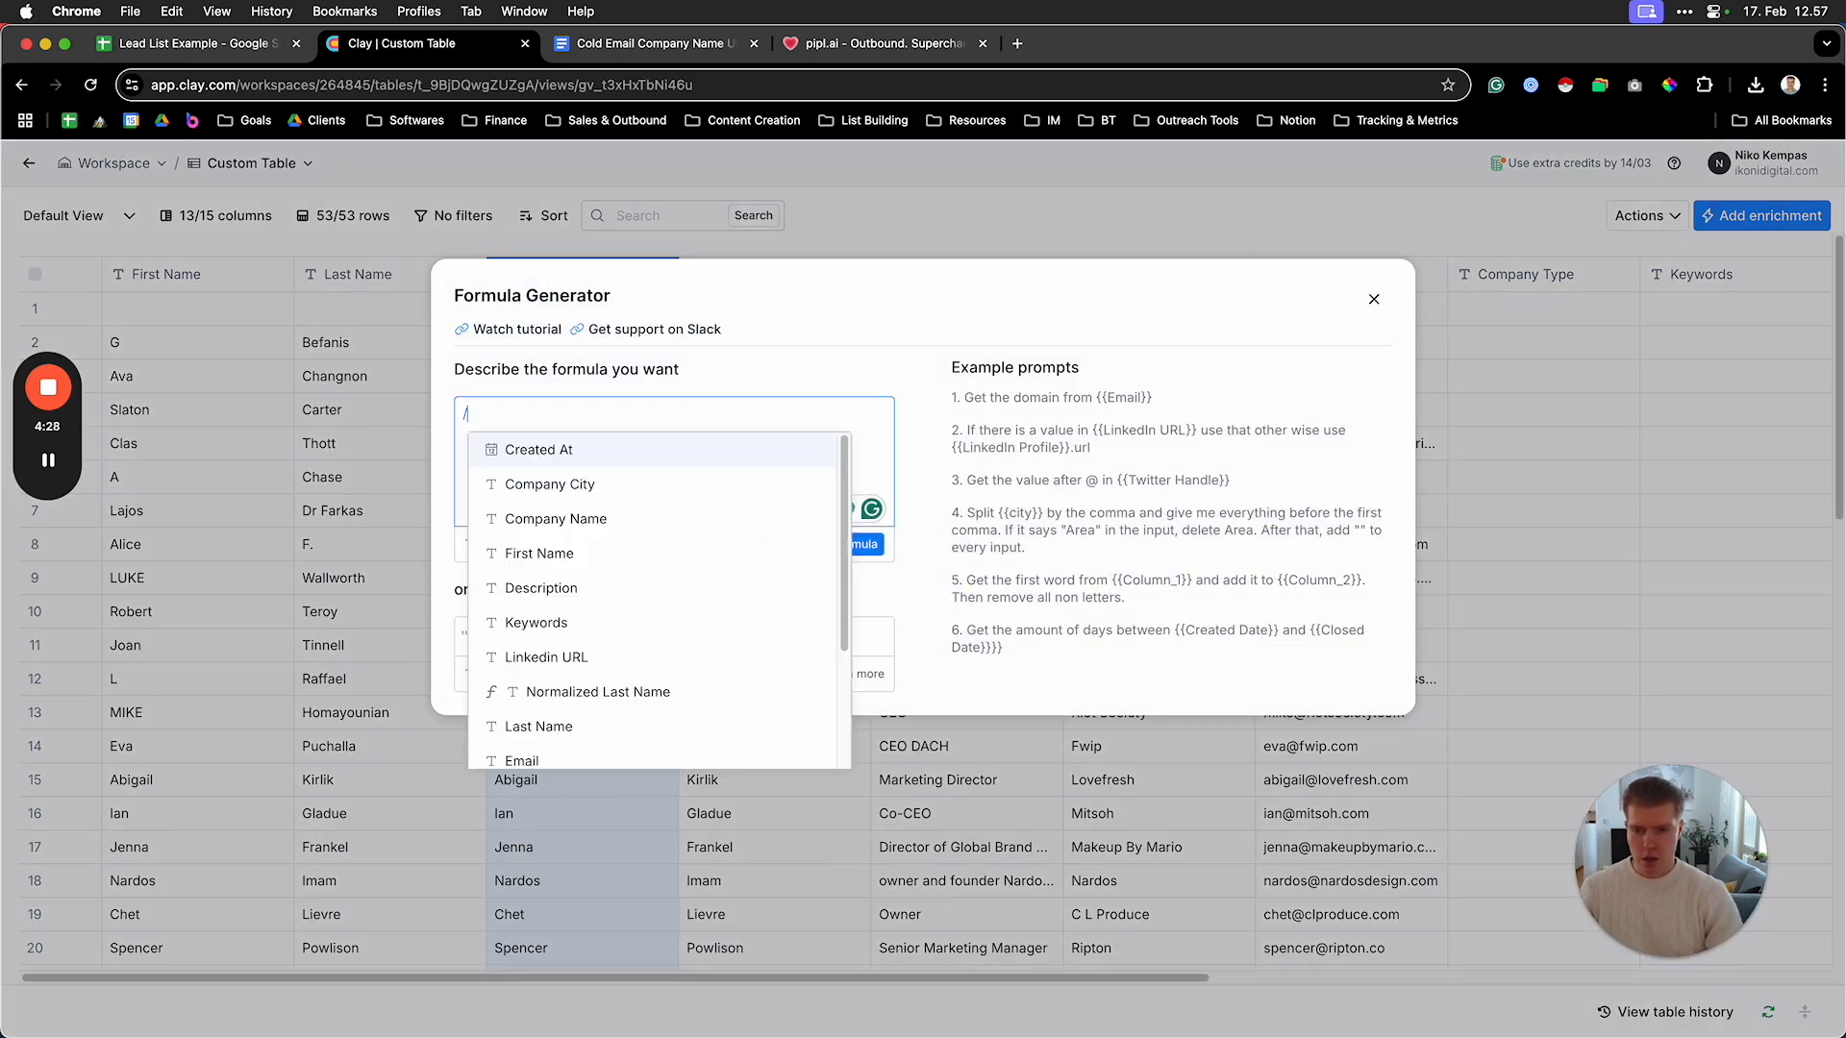
key(BackSpace)
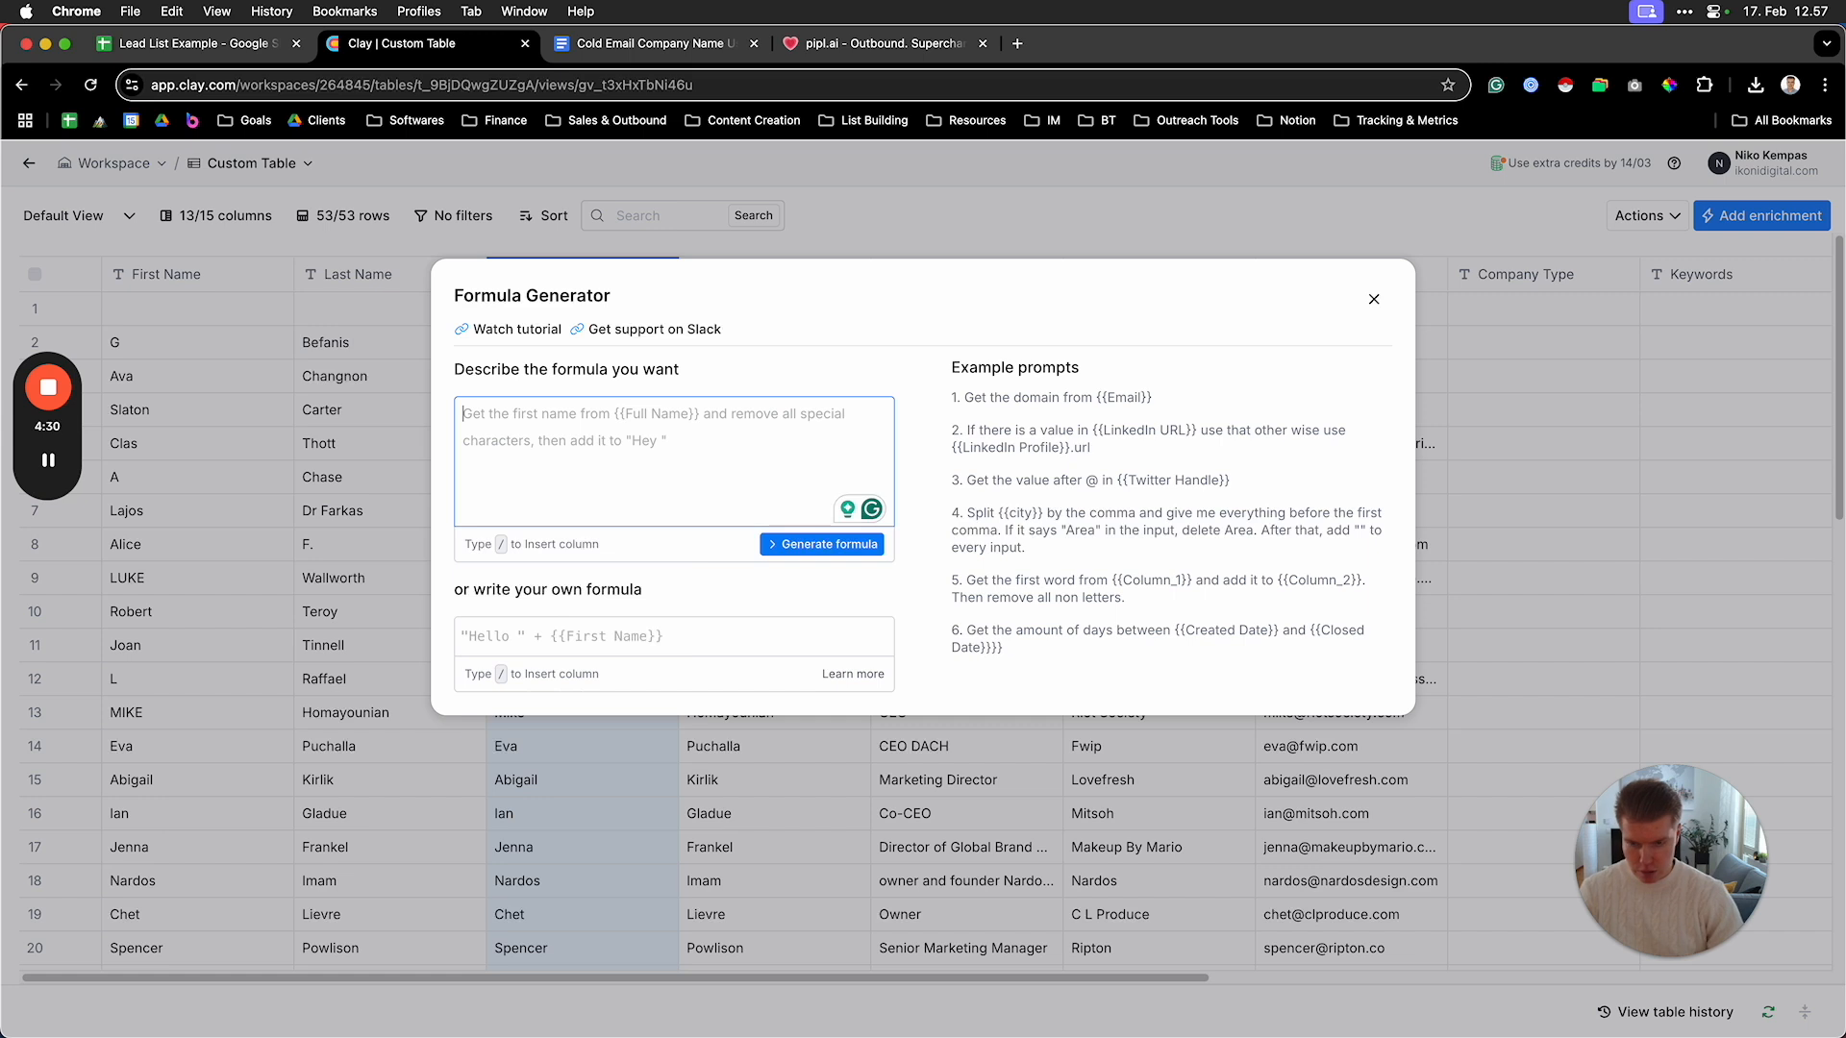
text(Get the valu)
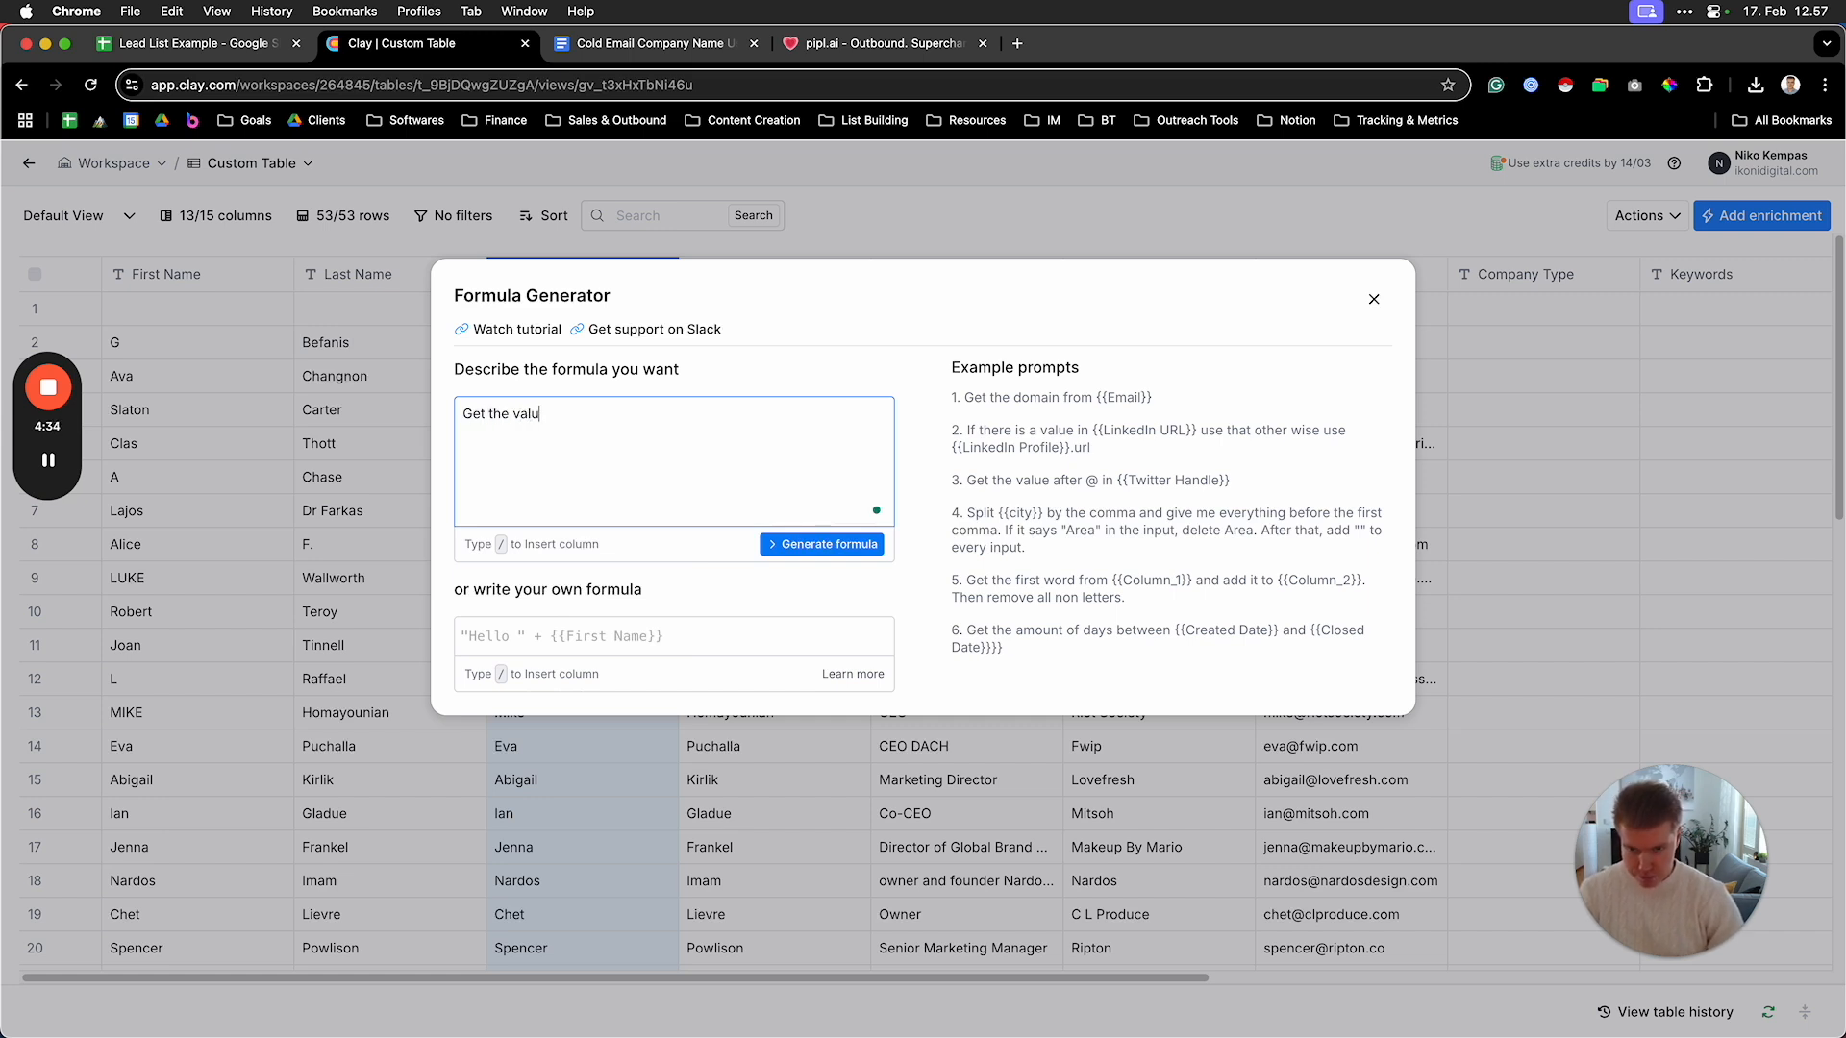
text(e from /)
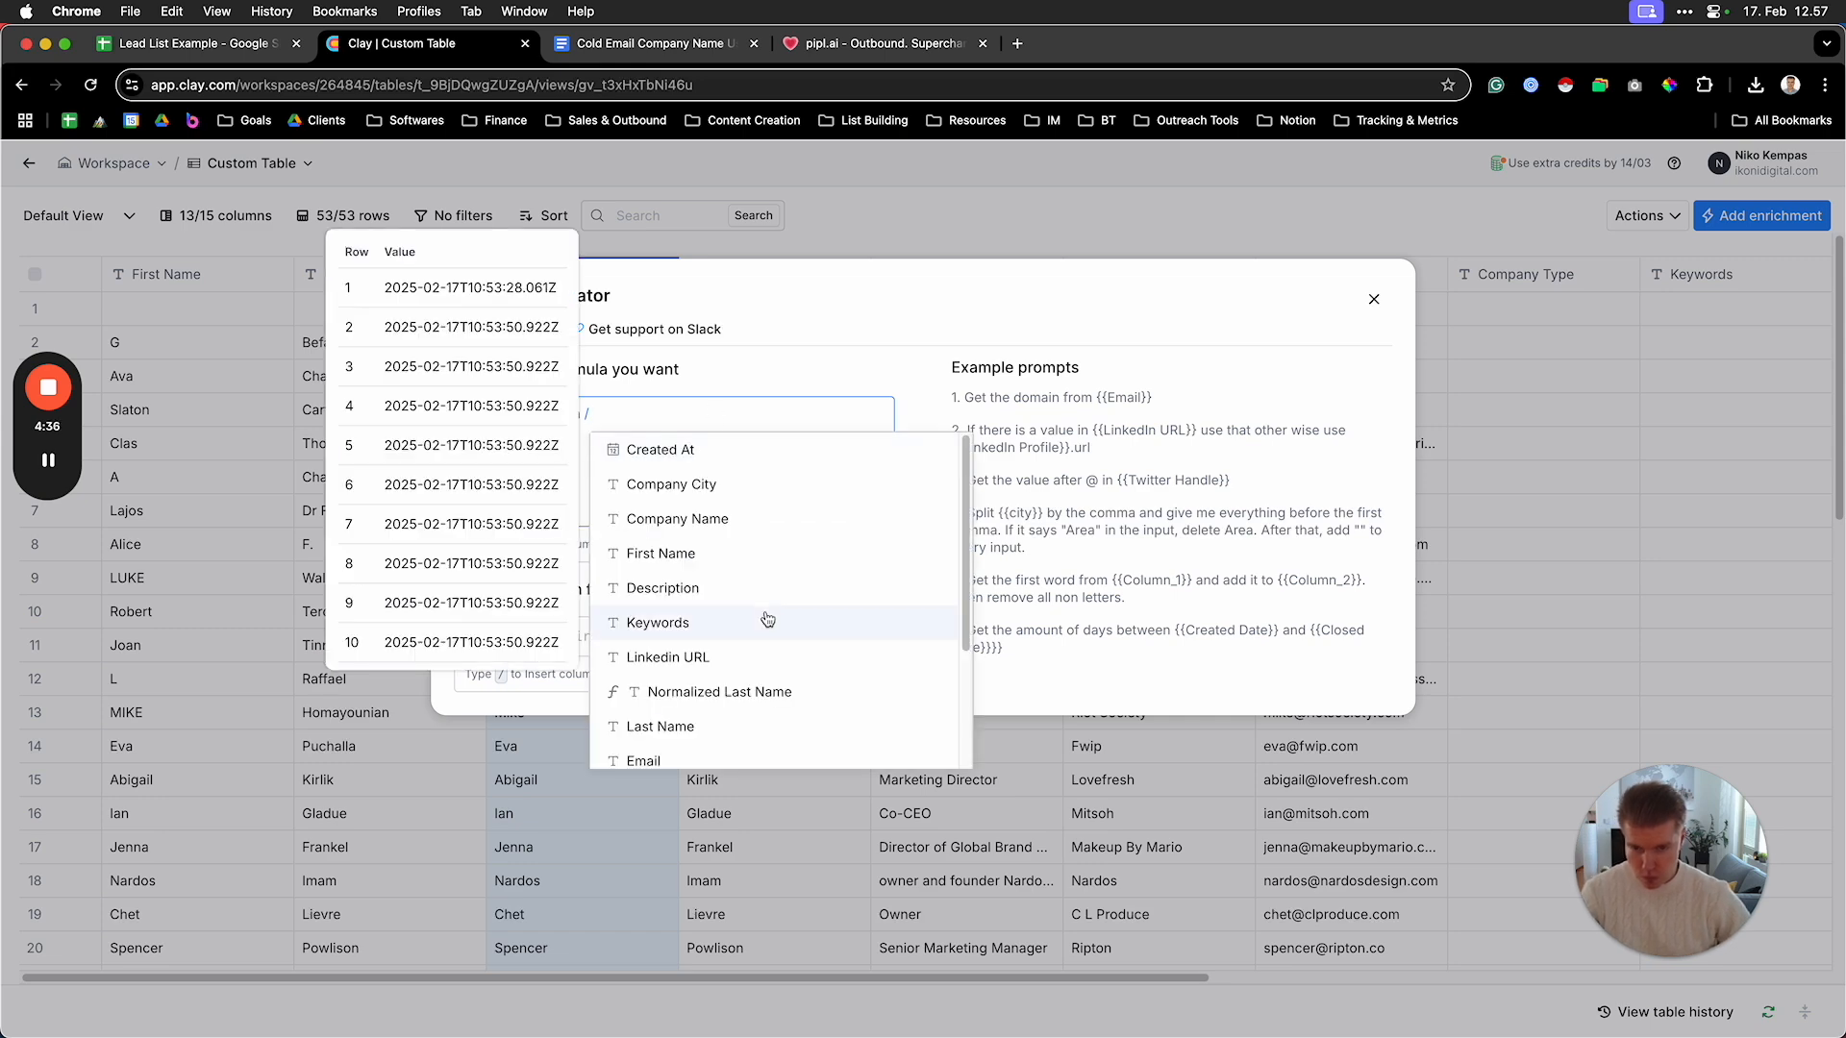
scroll(670, 588, down, 2)
scroll(670, 589, down, 1)
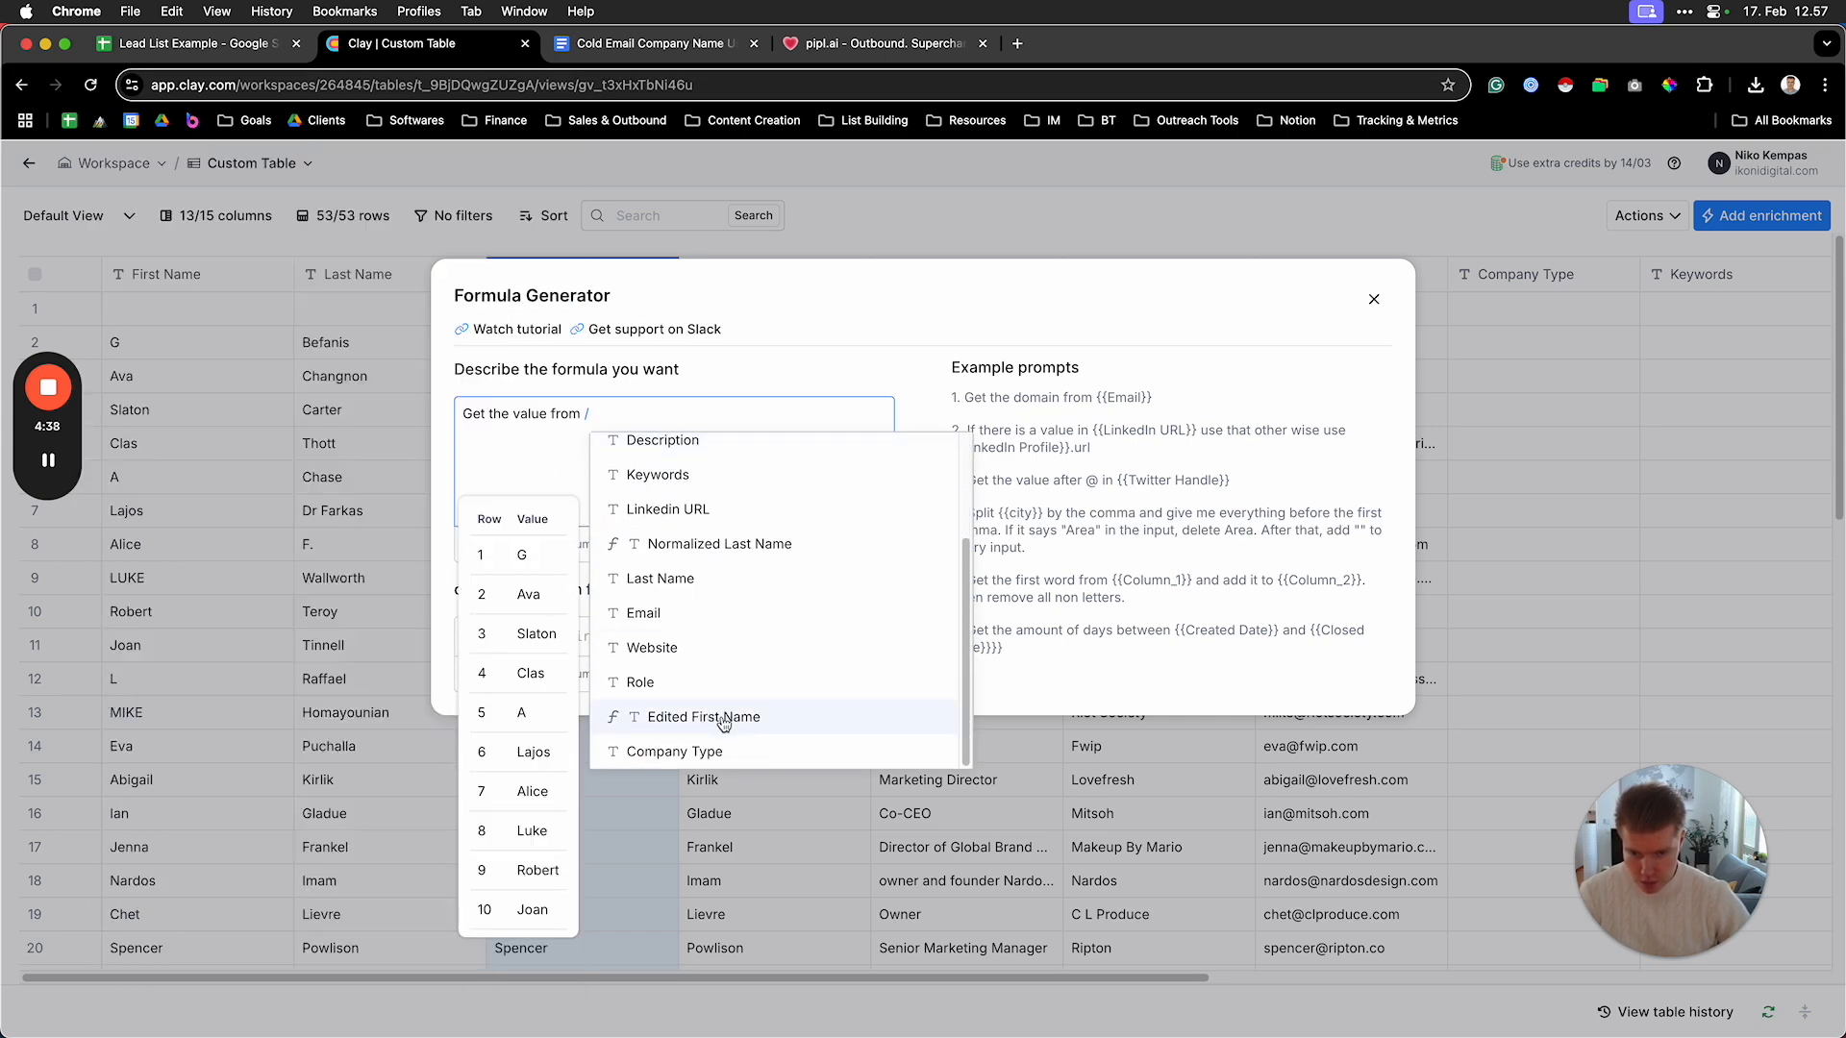
click(714, 719)
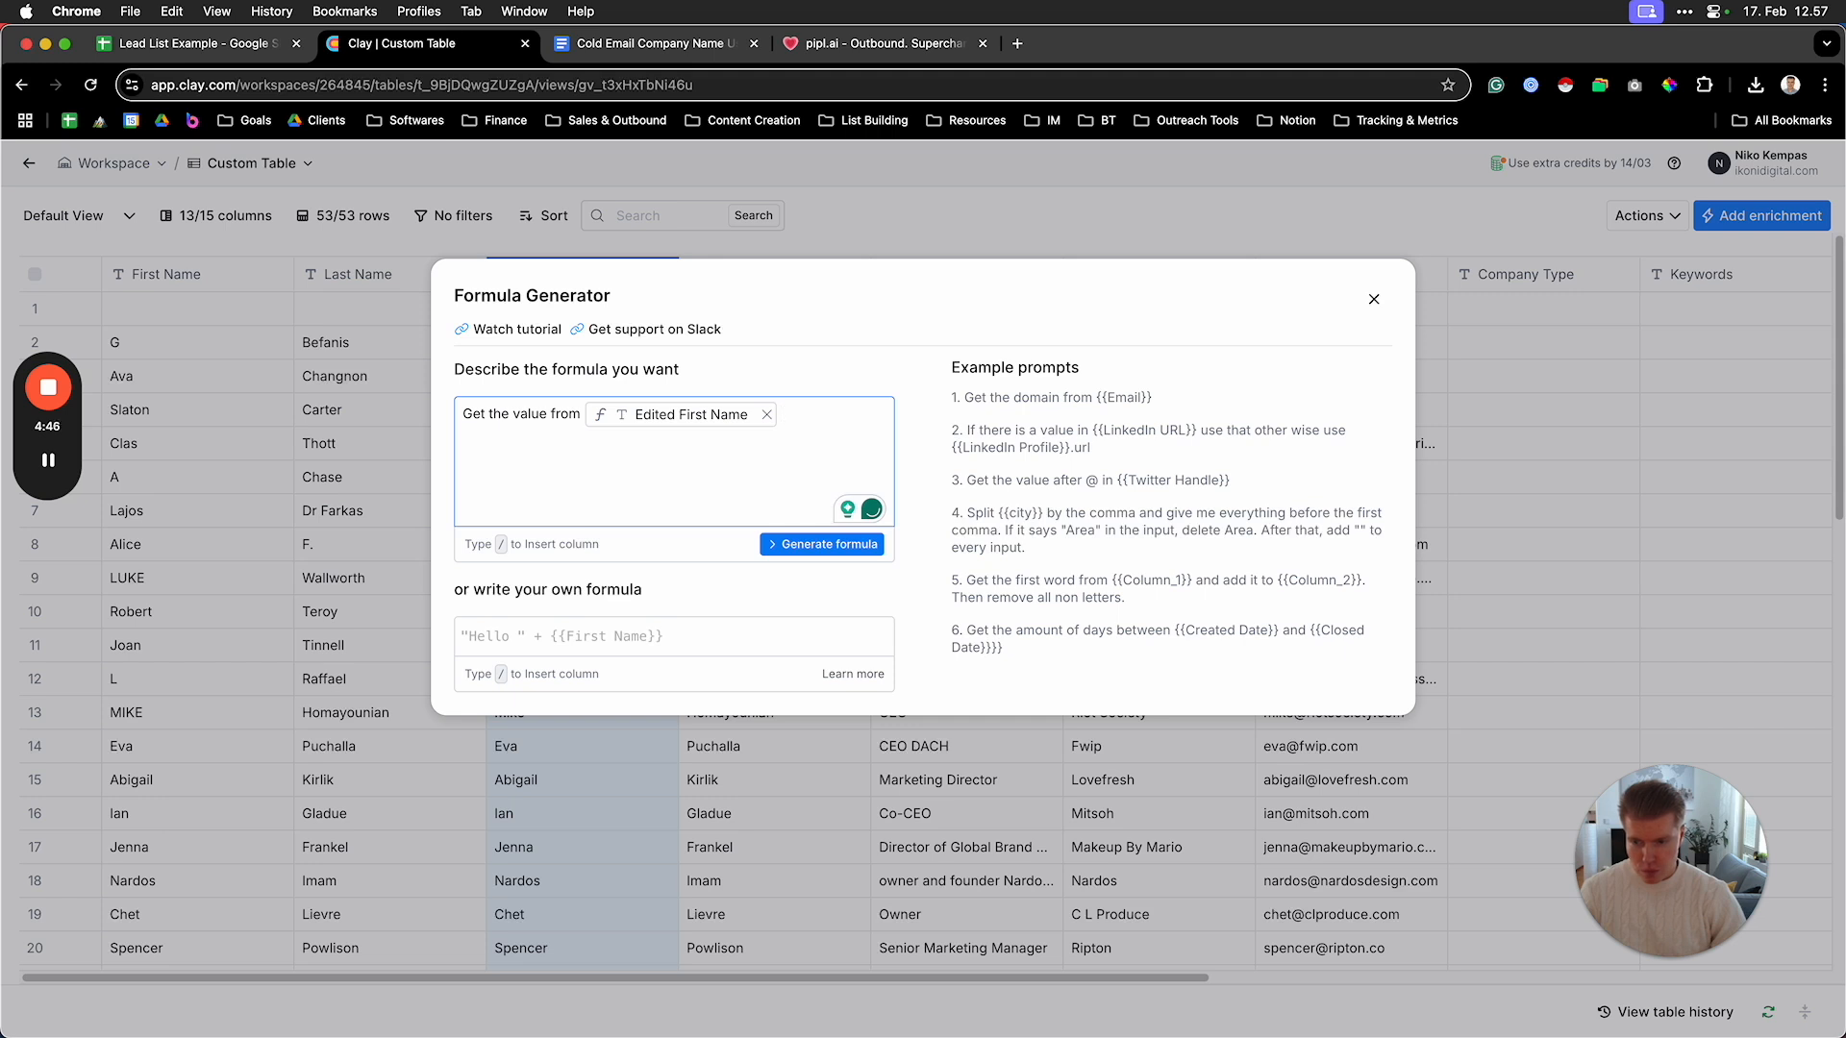
Add a second paragraph to the description: "If the value in" Company Type "is less that two characters replace it with empty value"
key(Return)
key(Return)
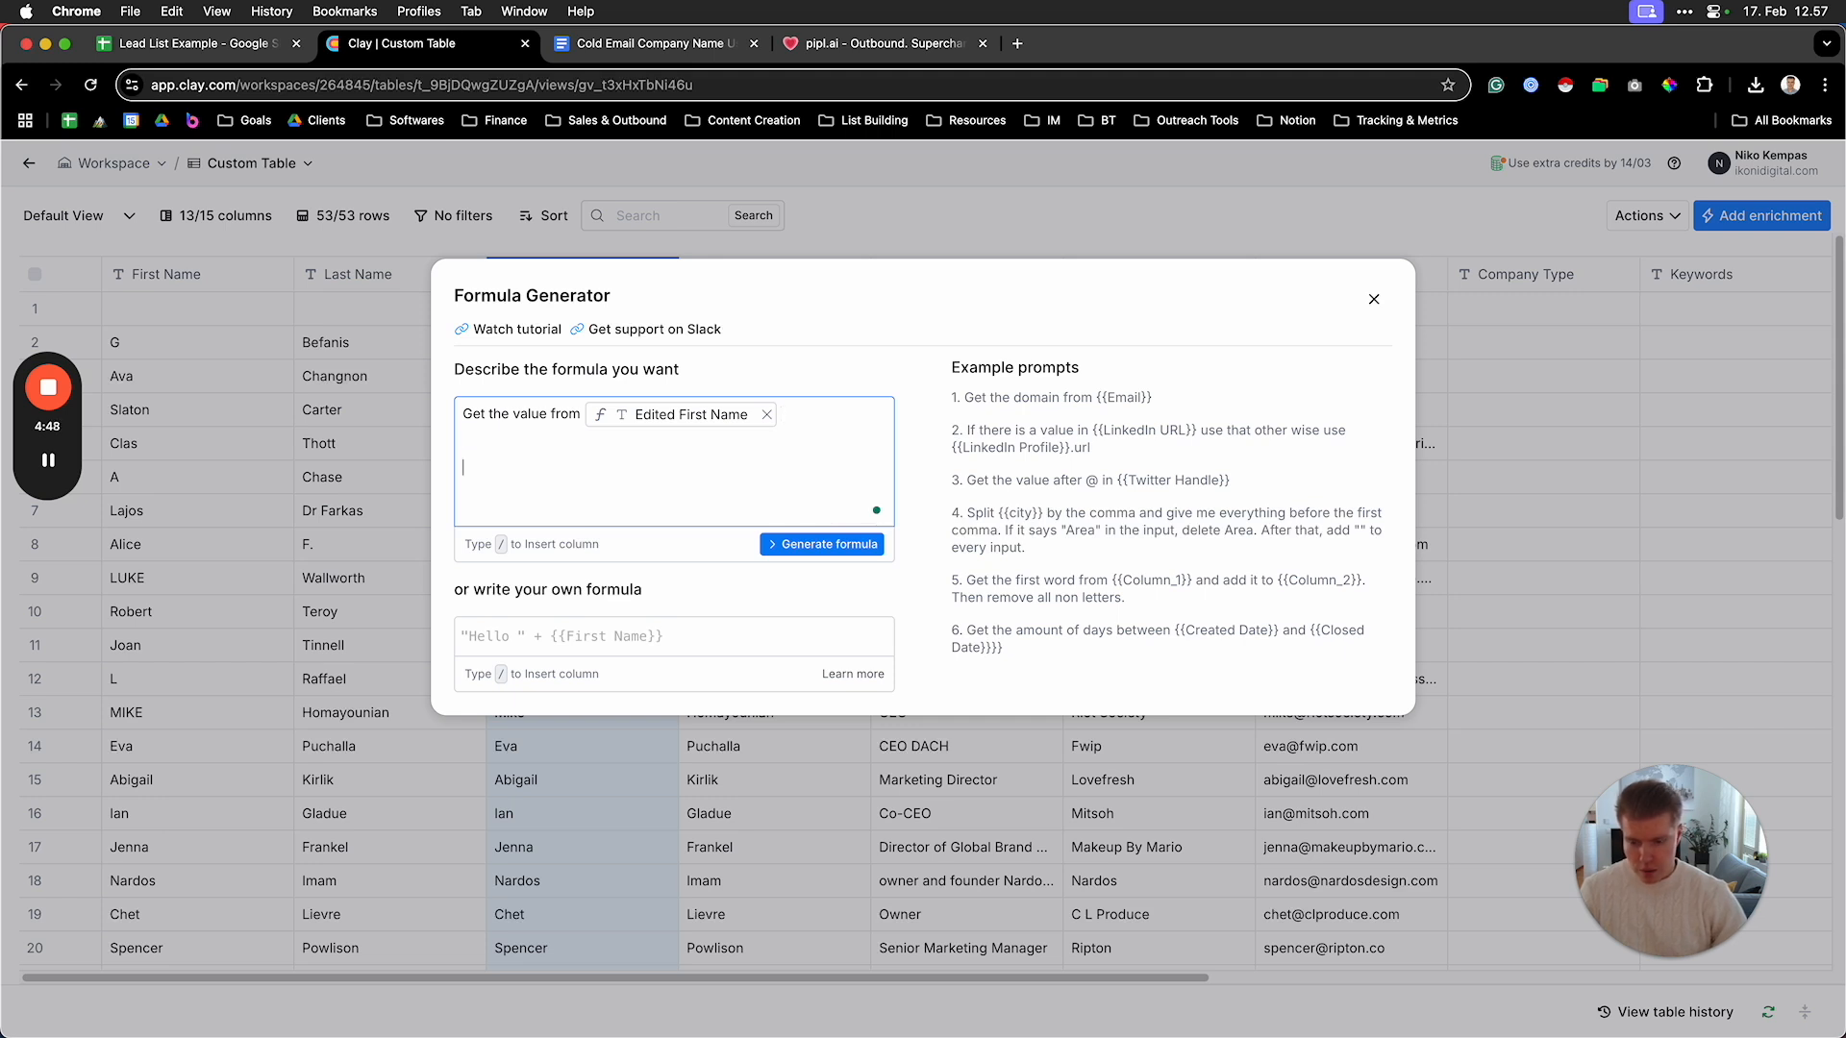
text(If the va)
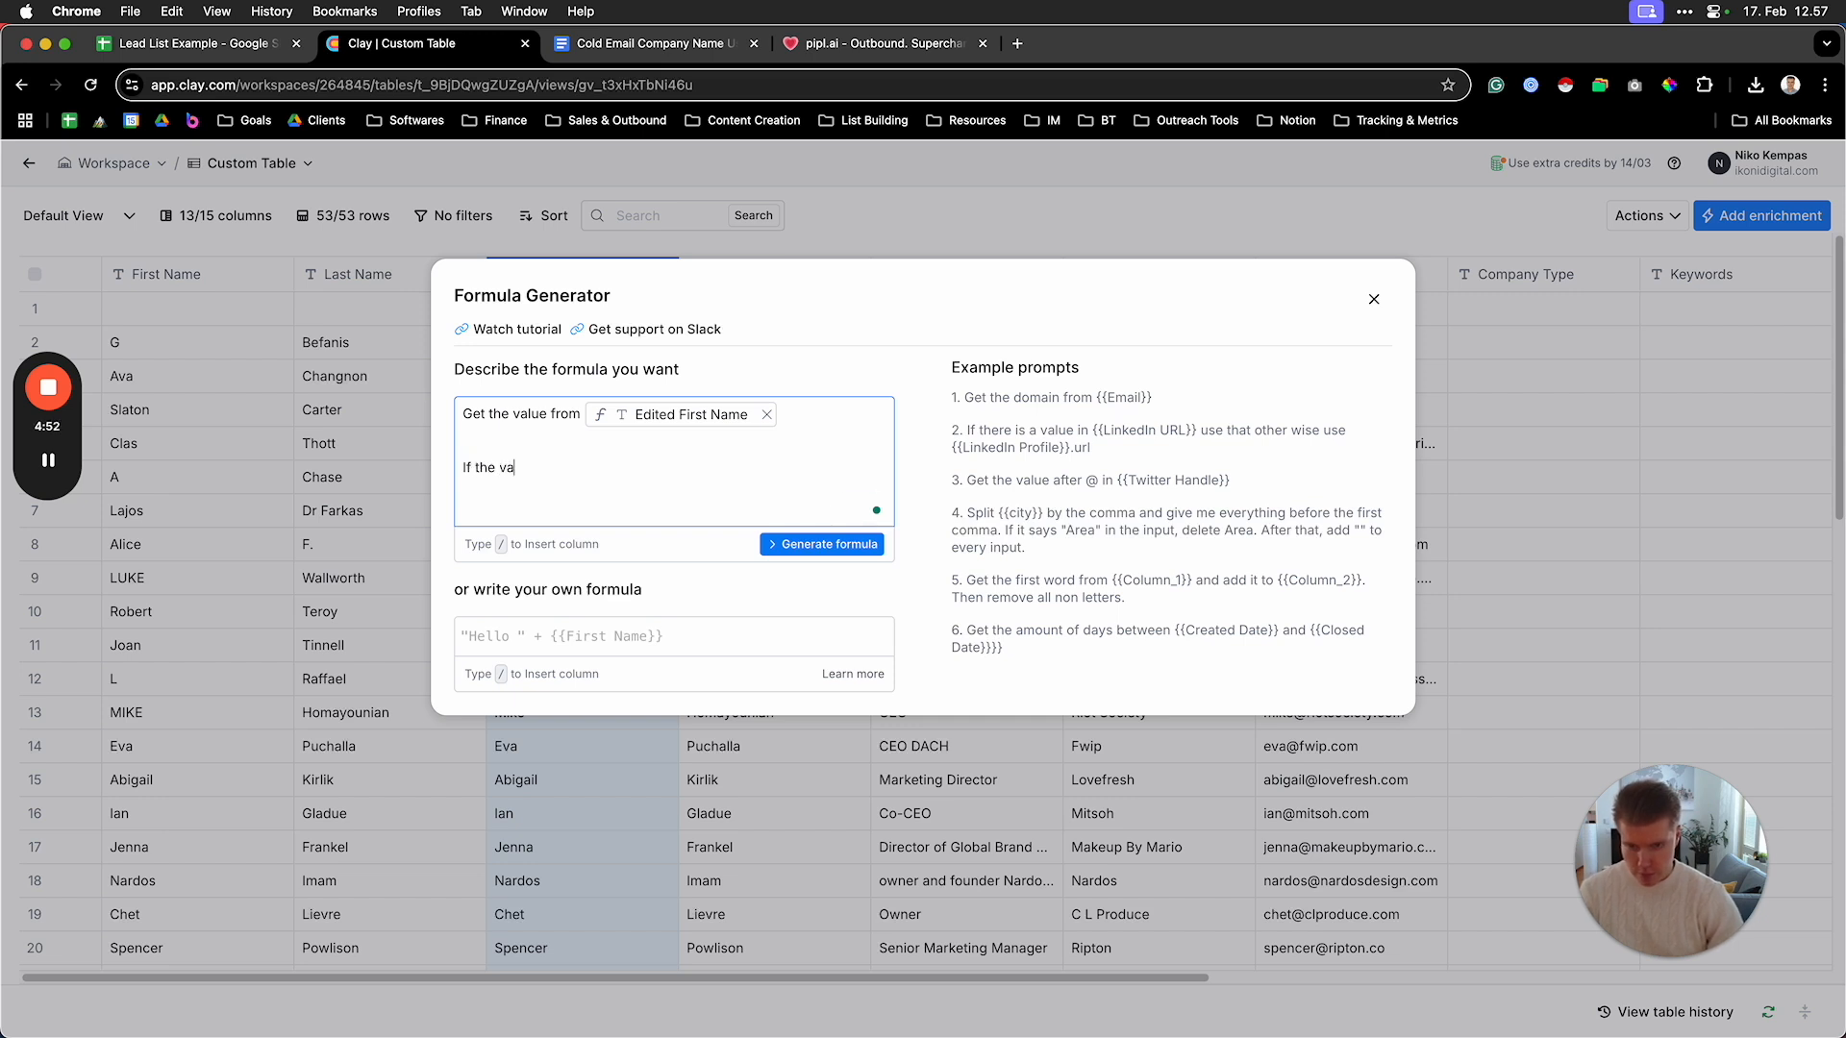
text(lue /)
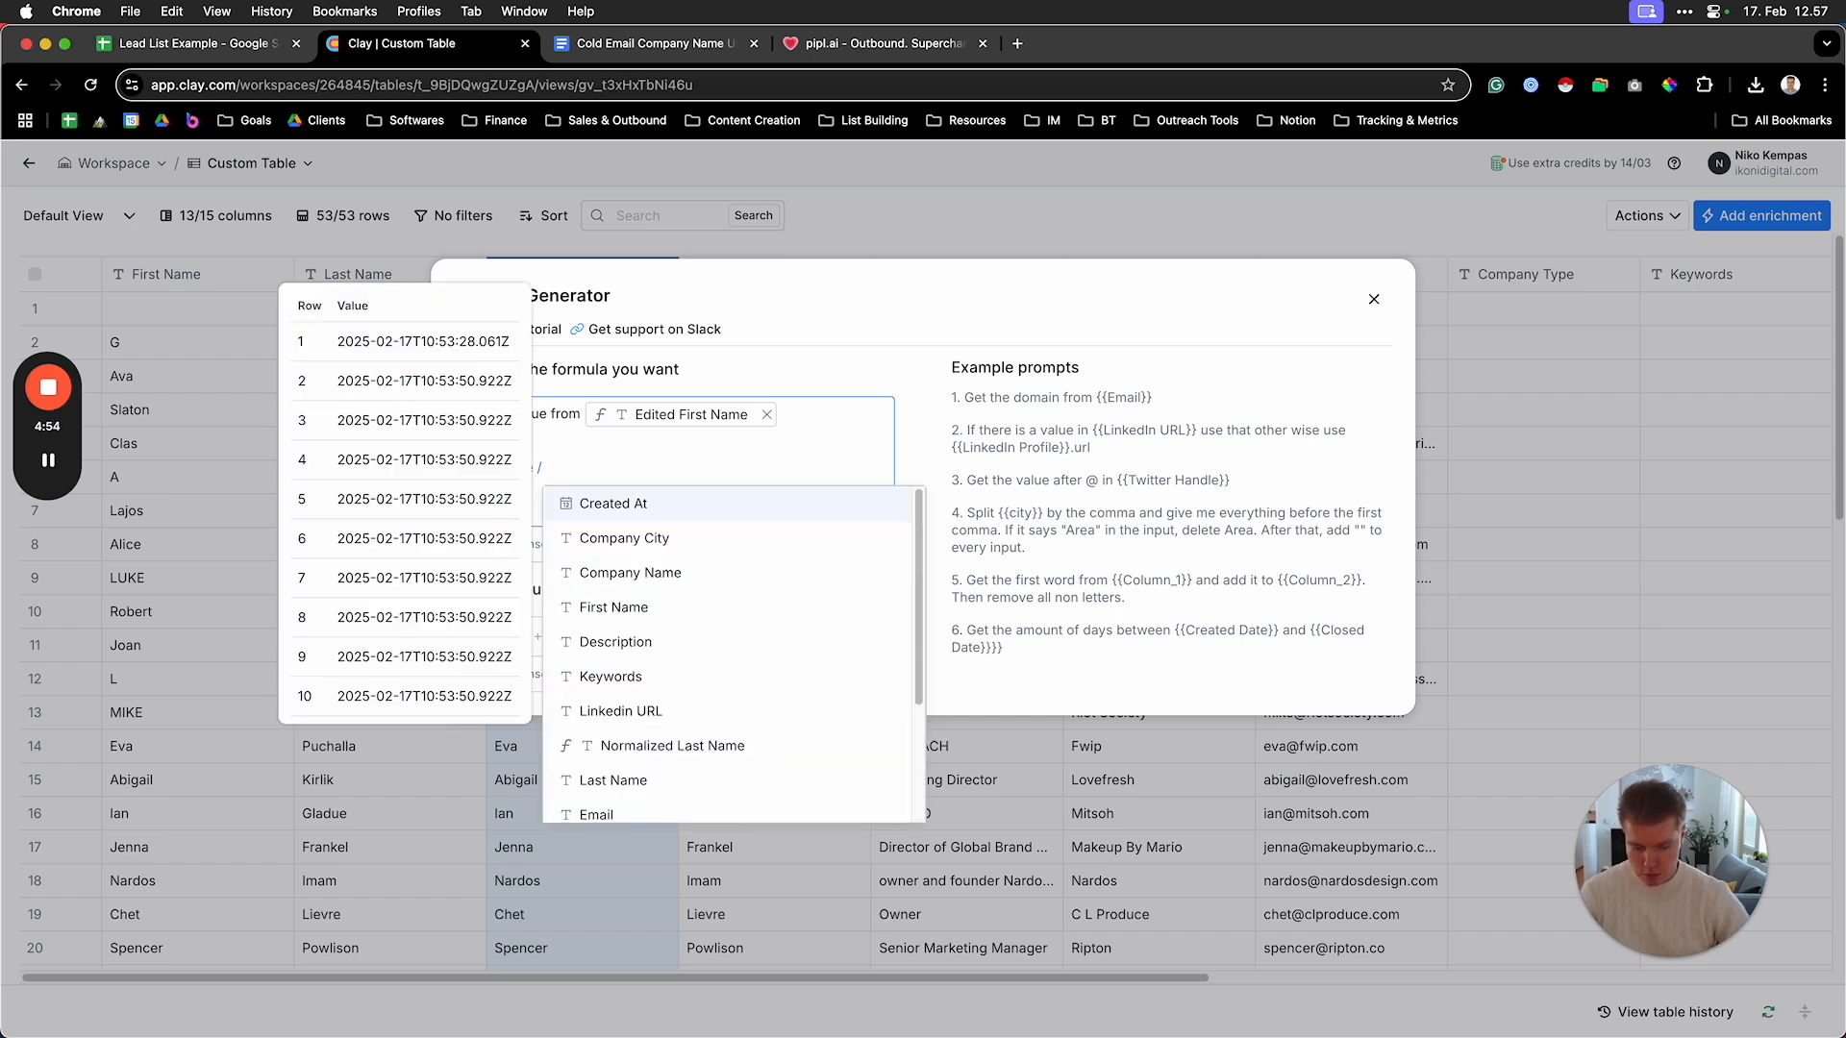
key(BackSpace)
text(in /)
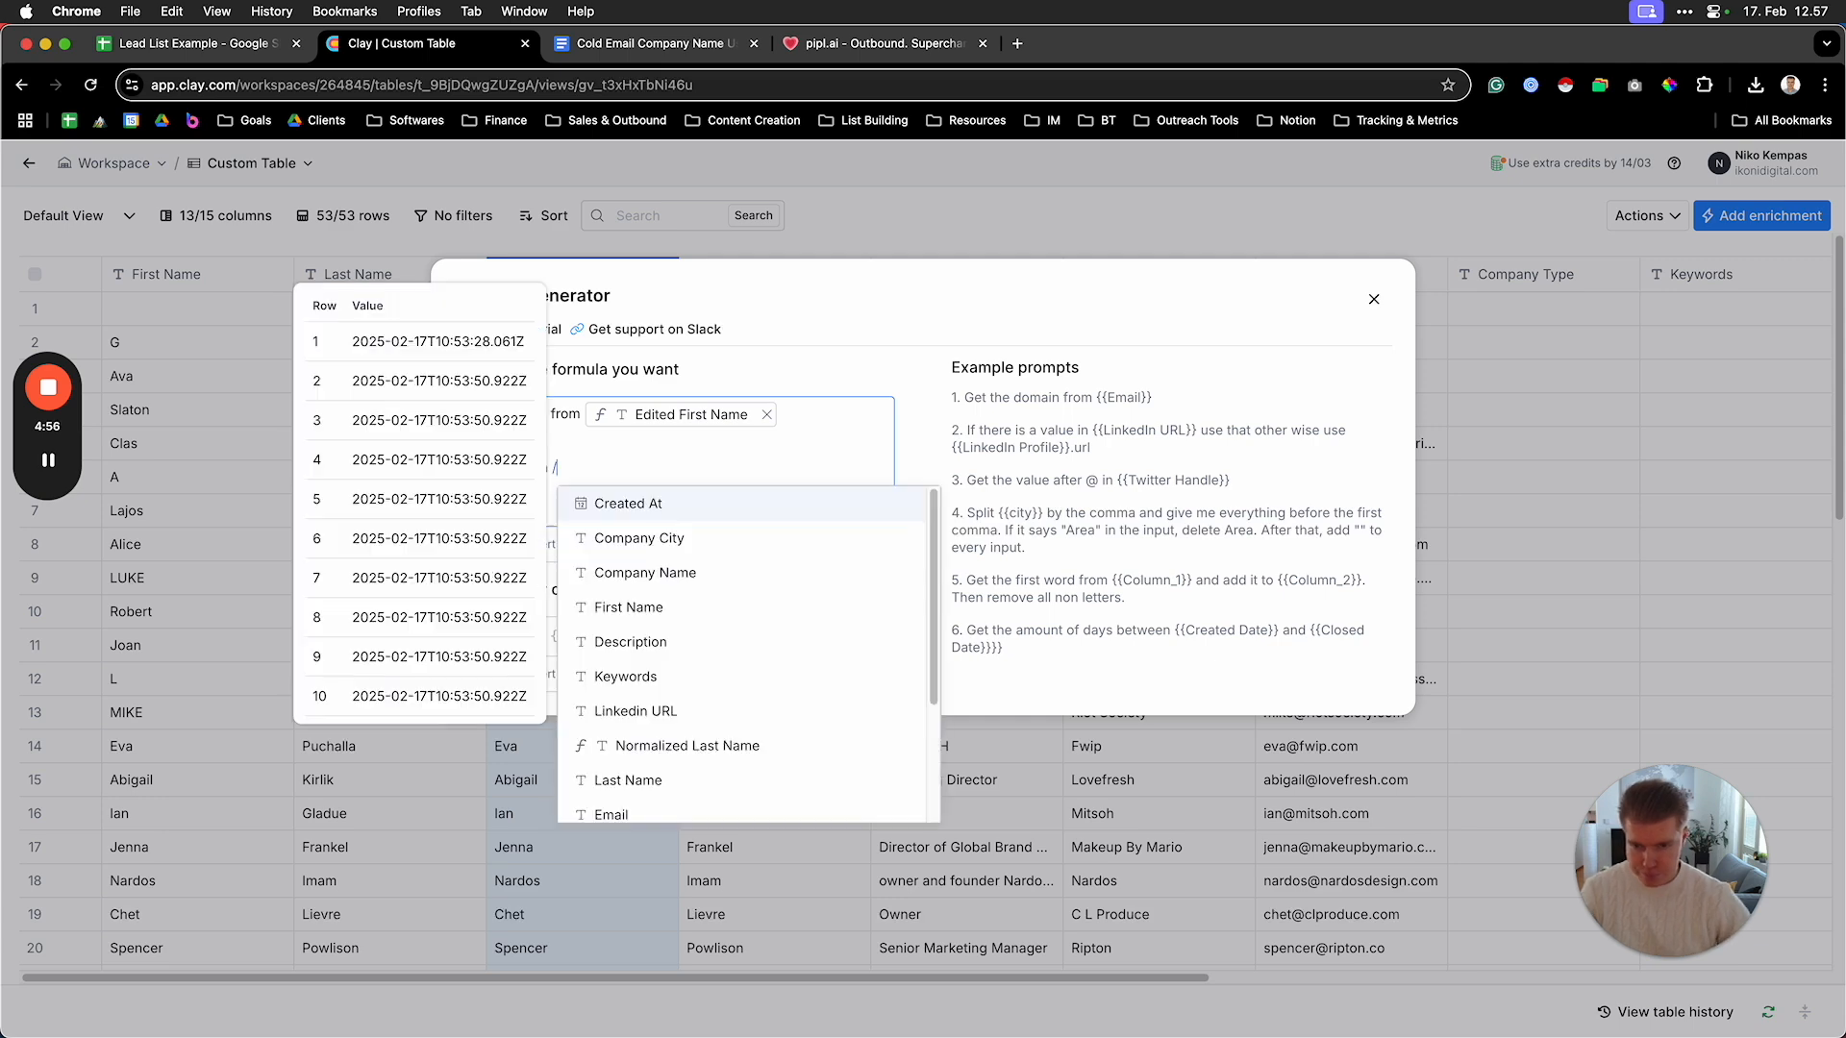
scroll(731, 769, down, 3)
click(775, 804)
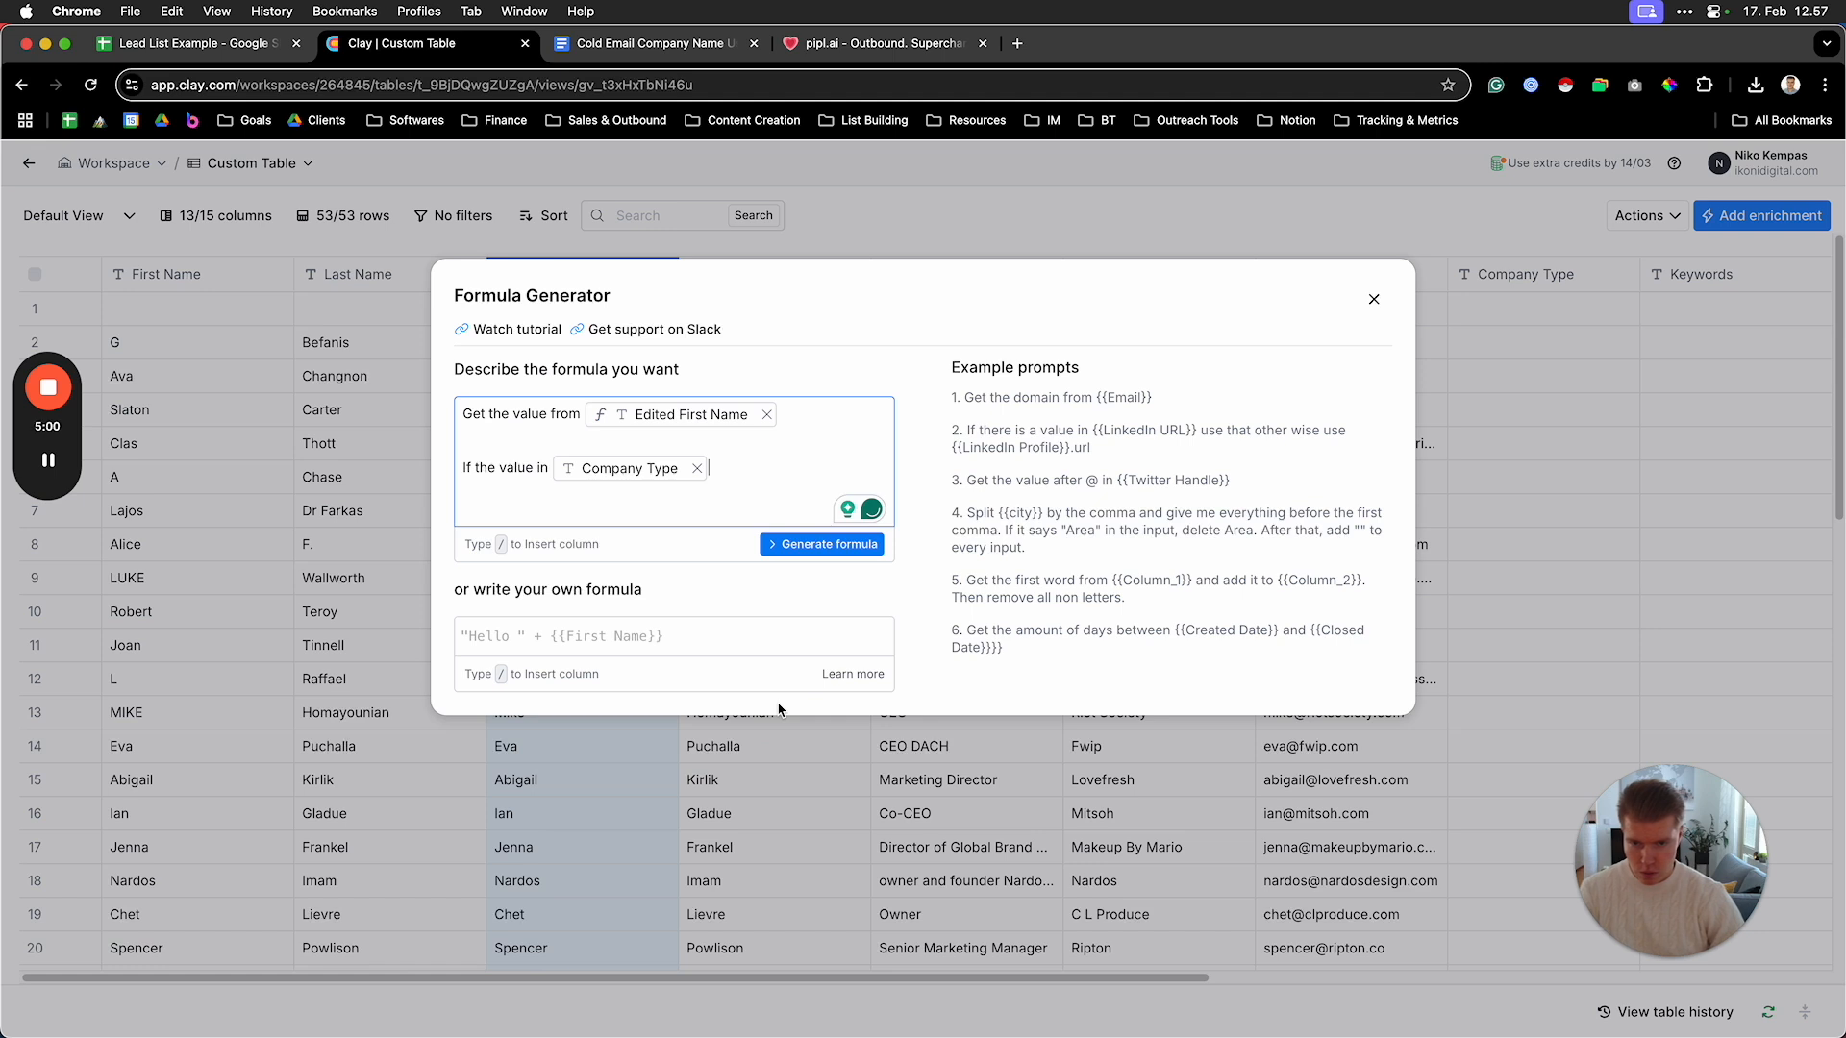
text(is less )
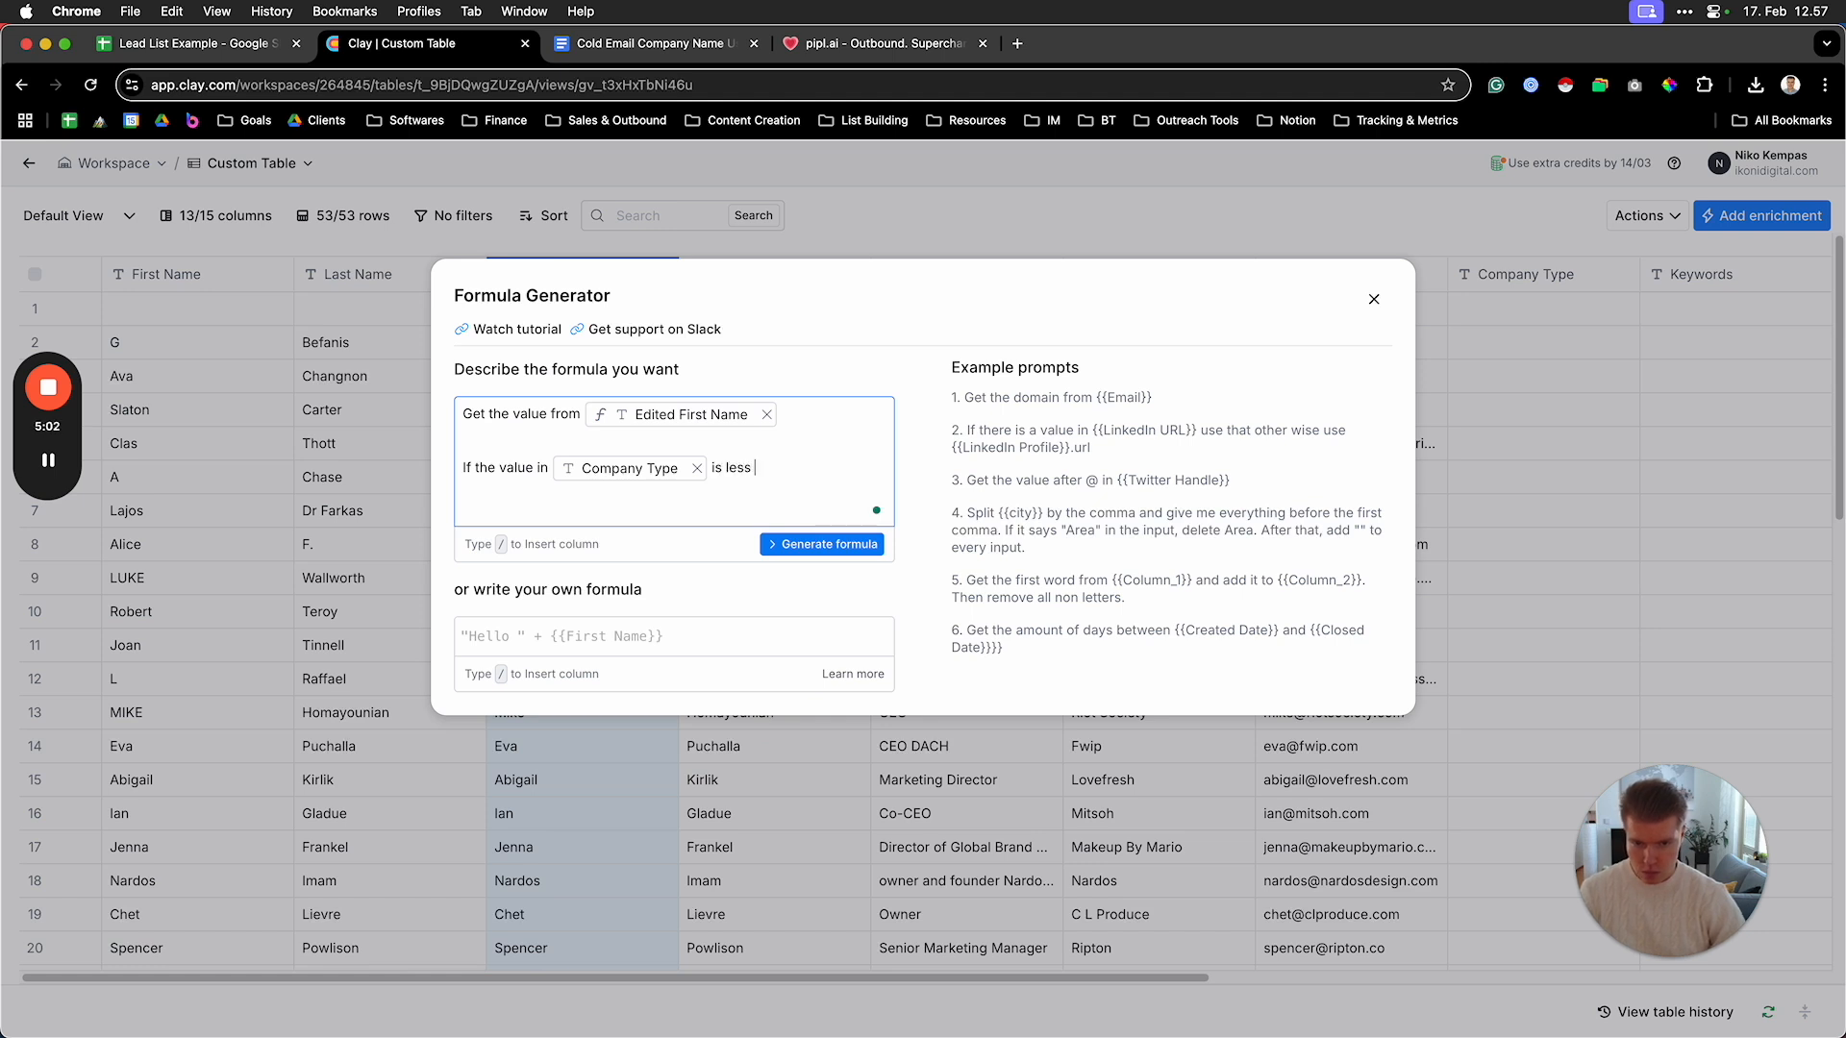
text(that two characters)
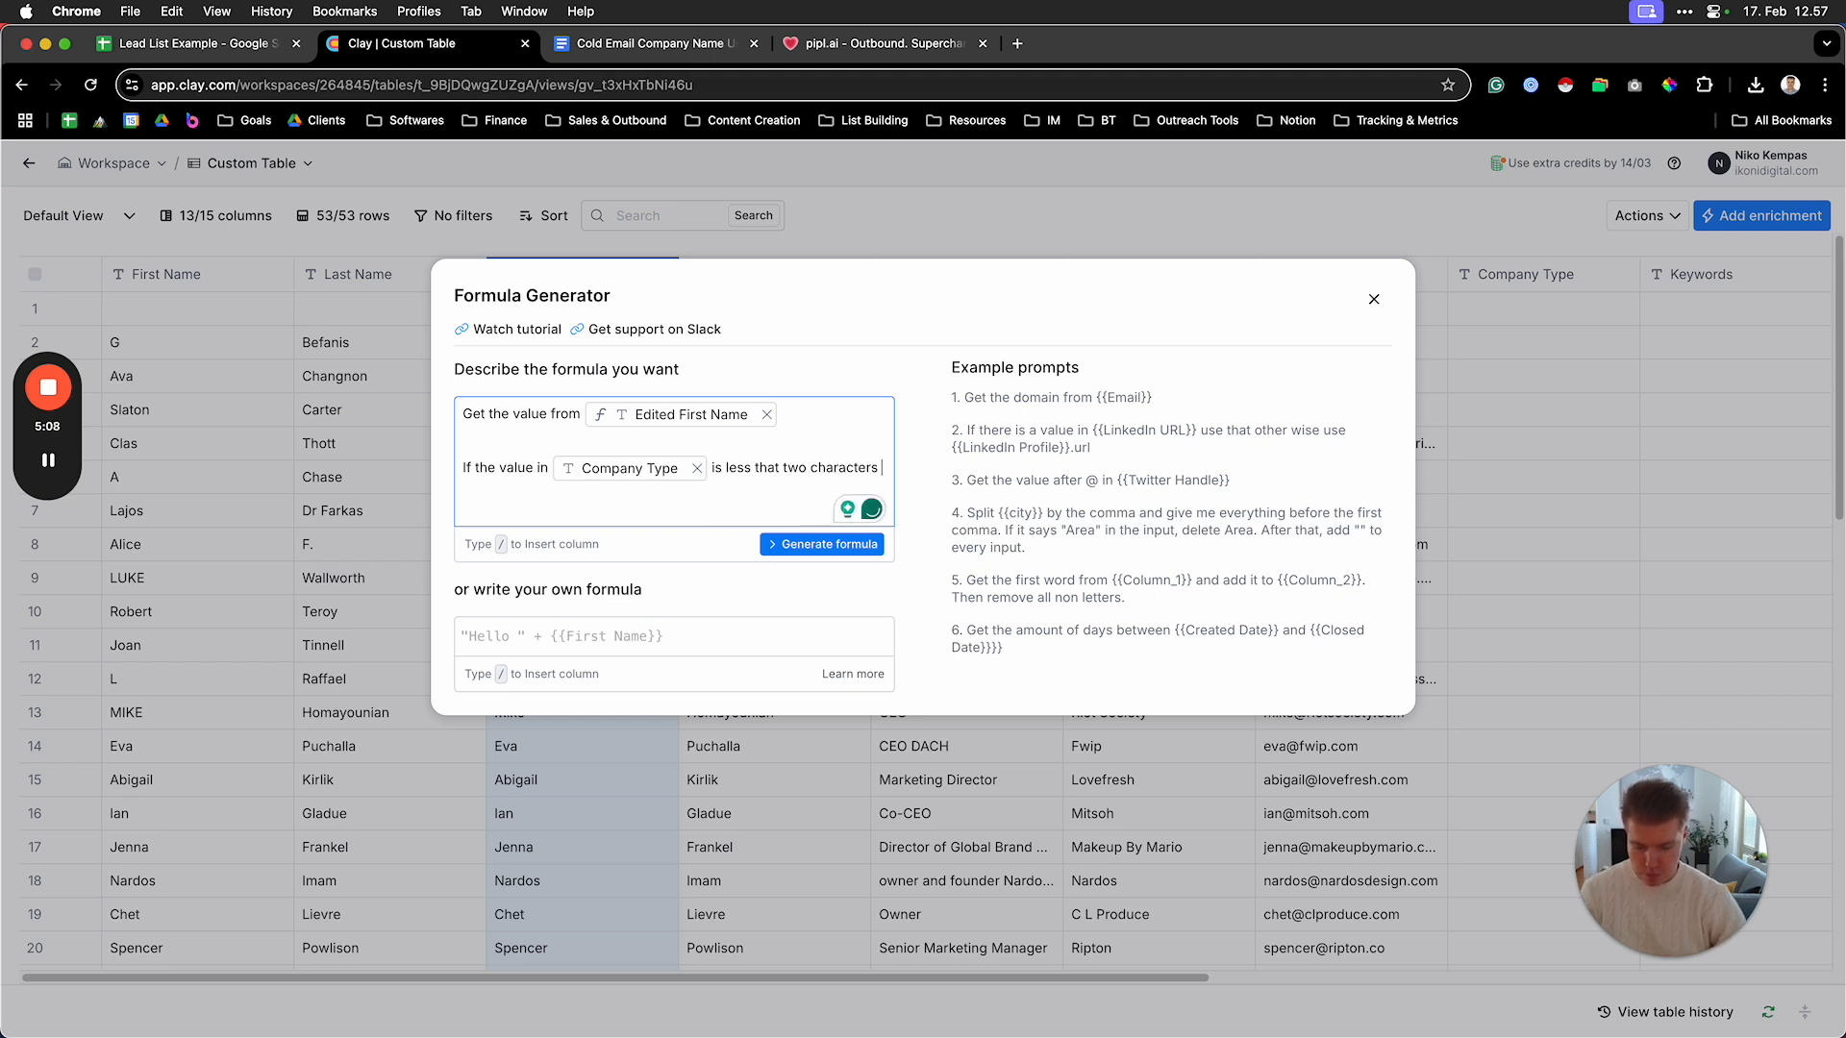
text( replace )
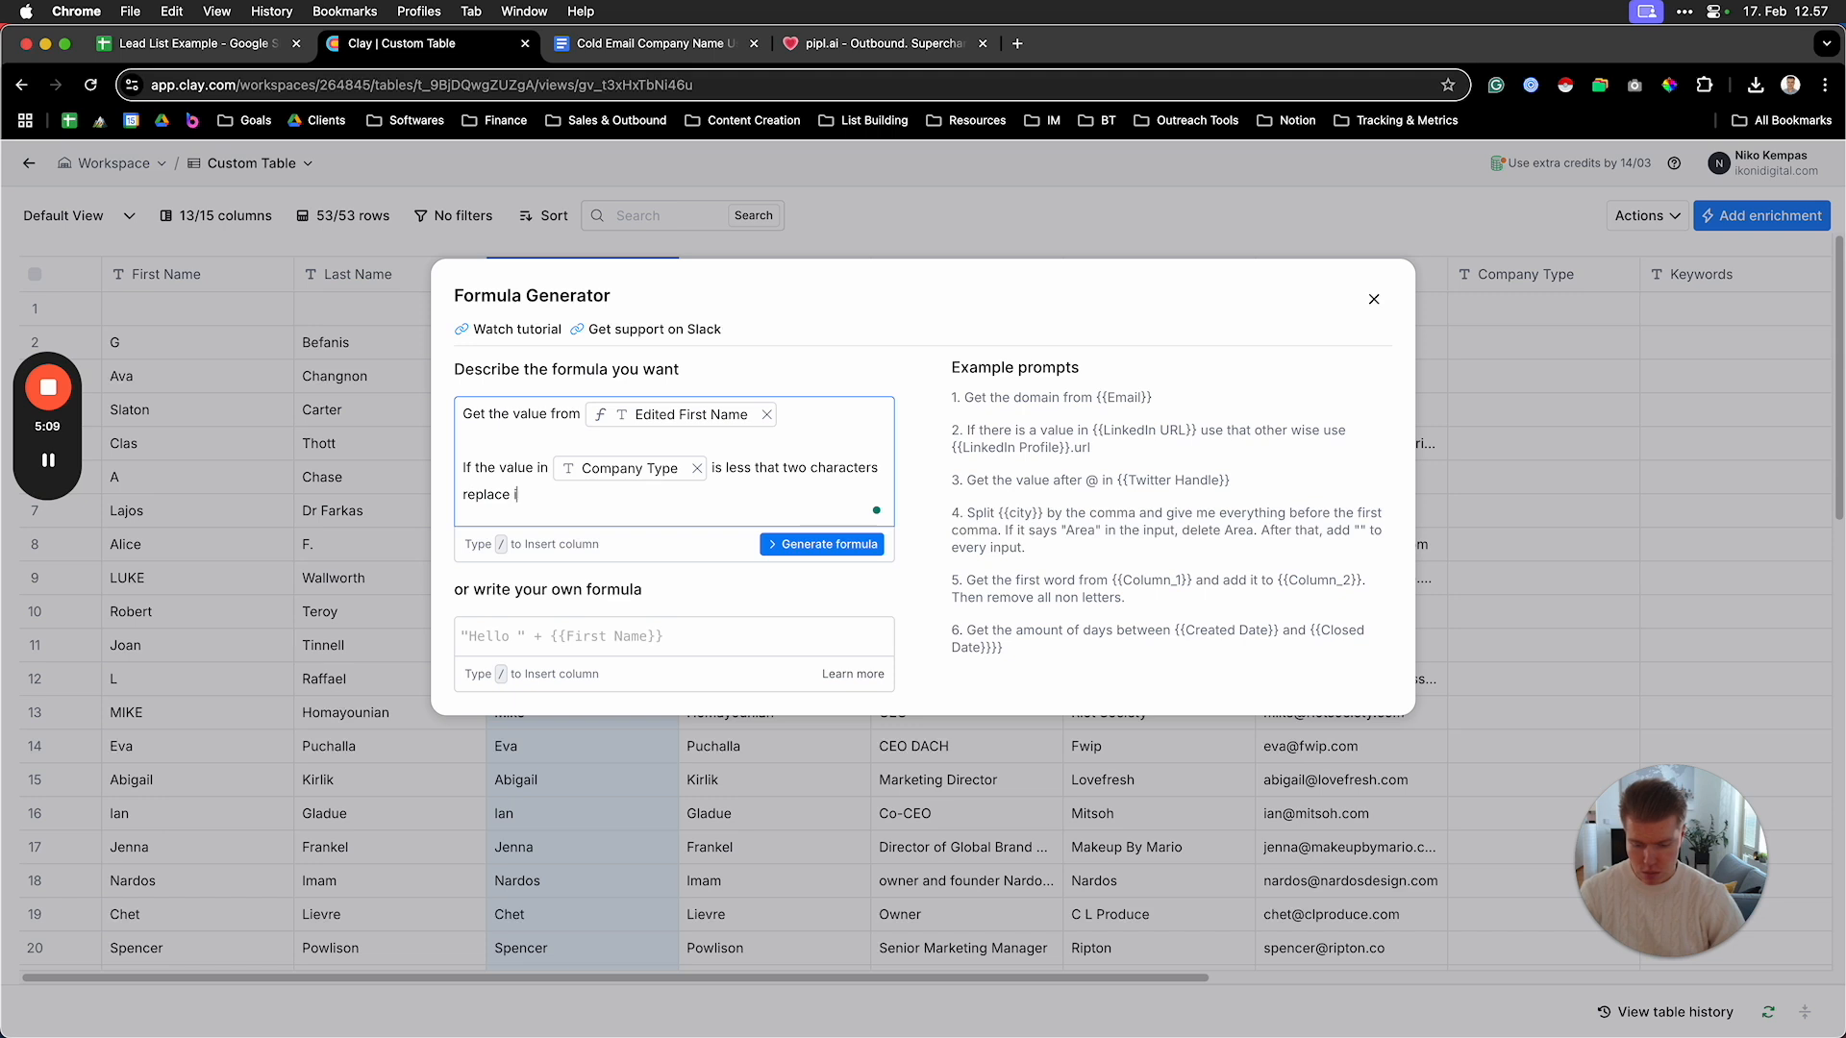
text(it with empty value)
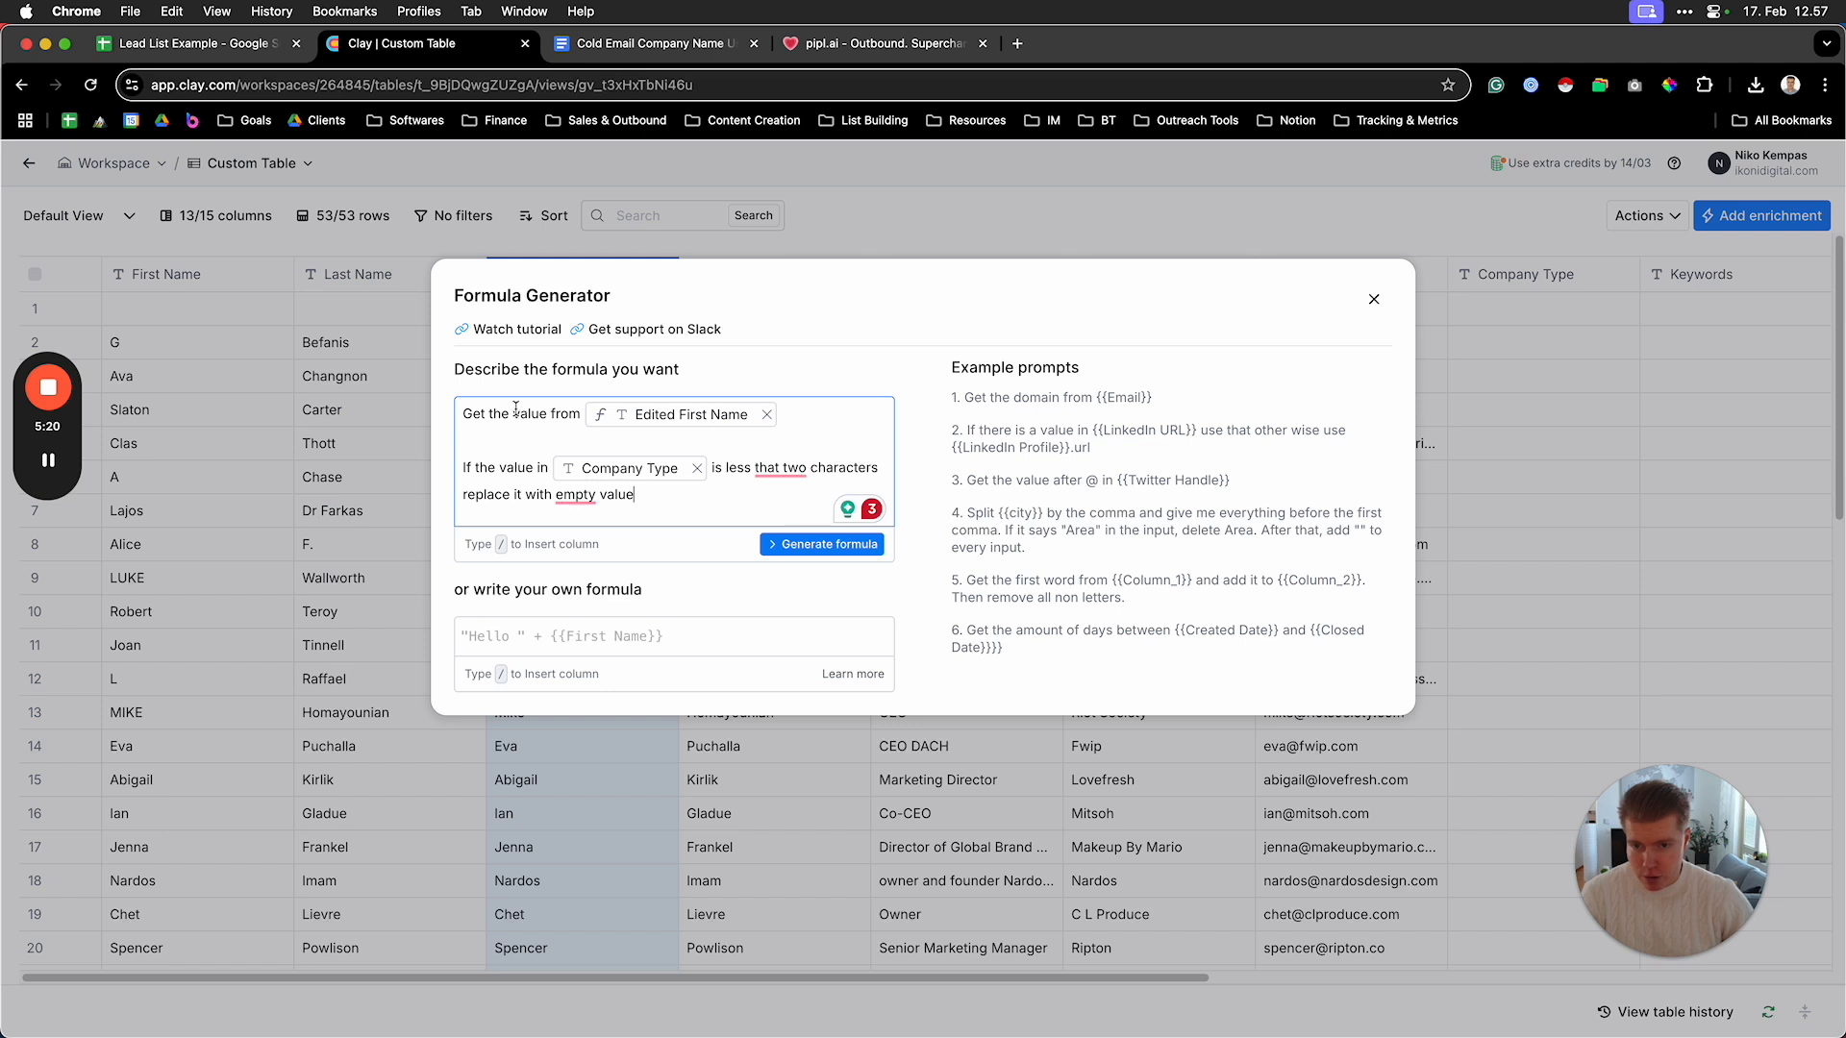
Correct the description's wording to "less than two characters" and "replace it with an empty value"
mouse_move(694, 421)
mouse_move(766, 469)
click(797, 520)
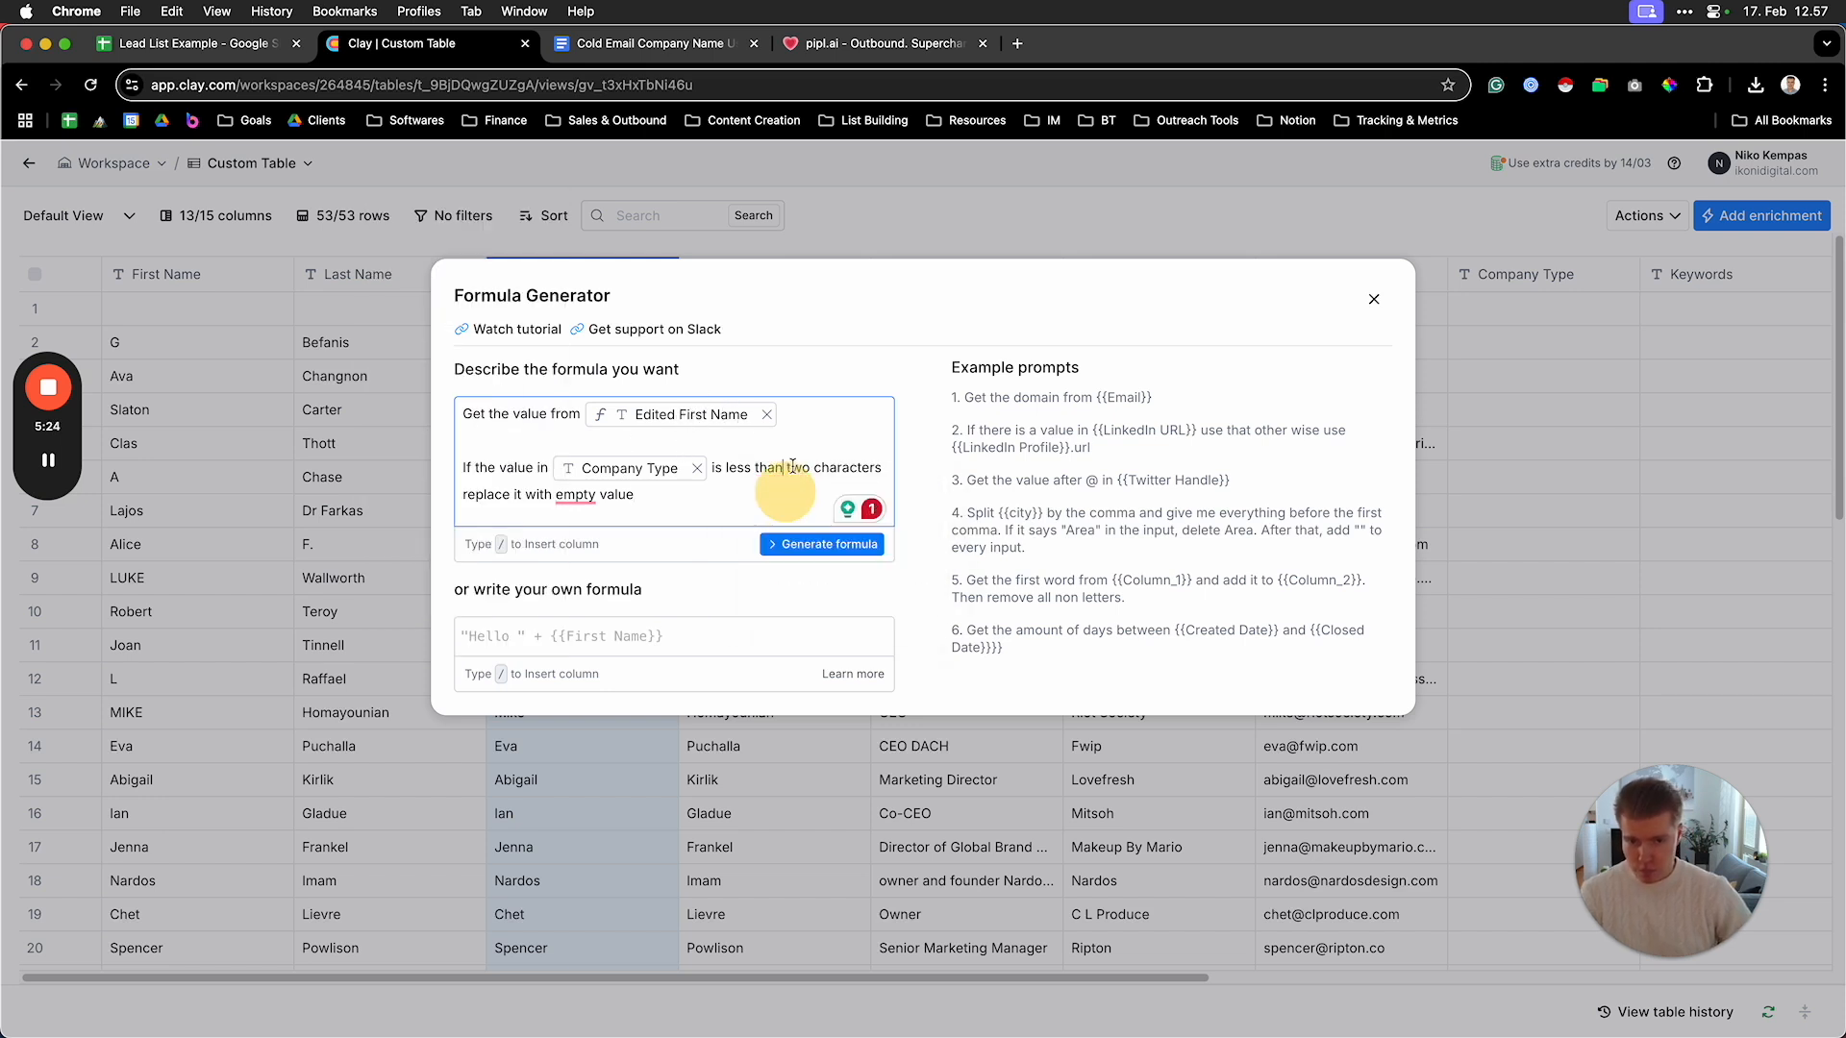
click(610, 534)
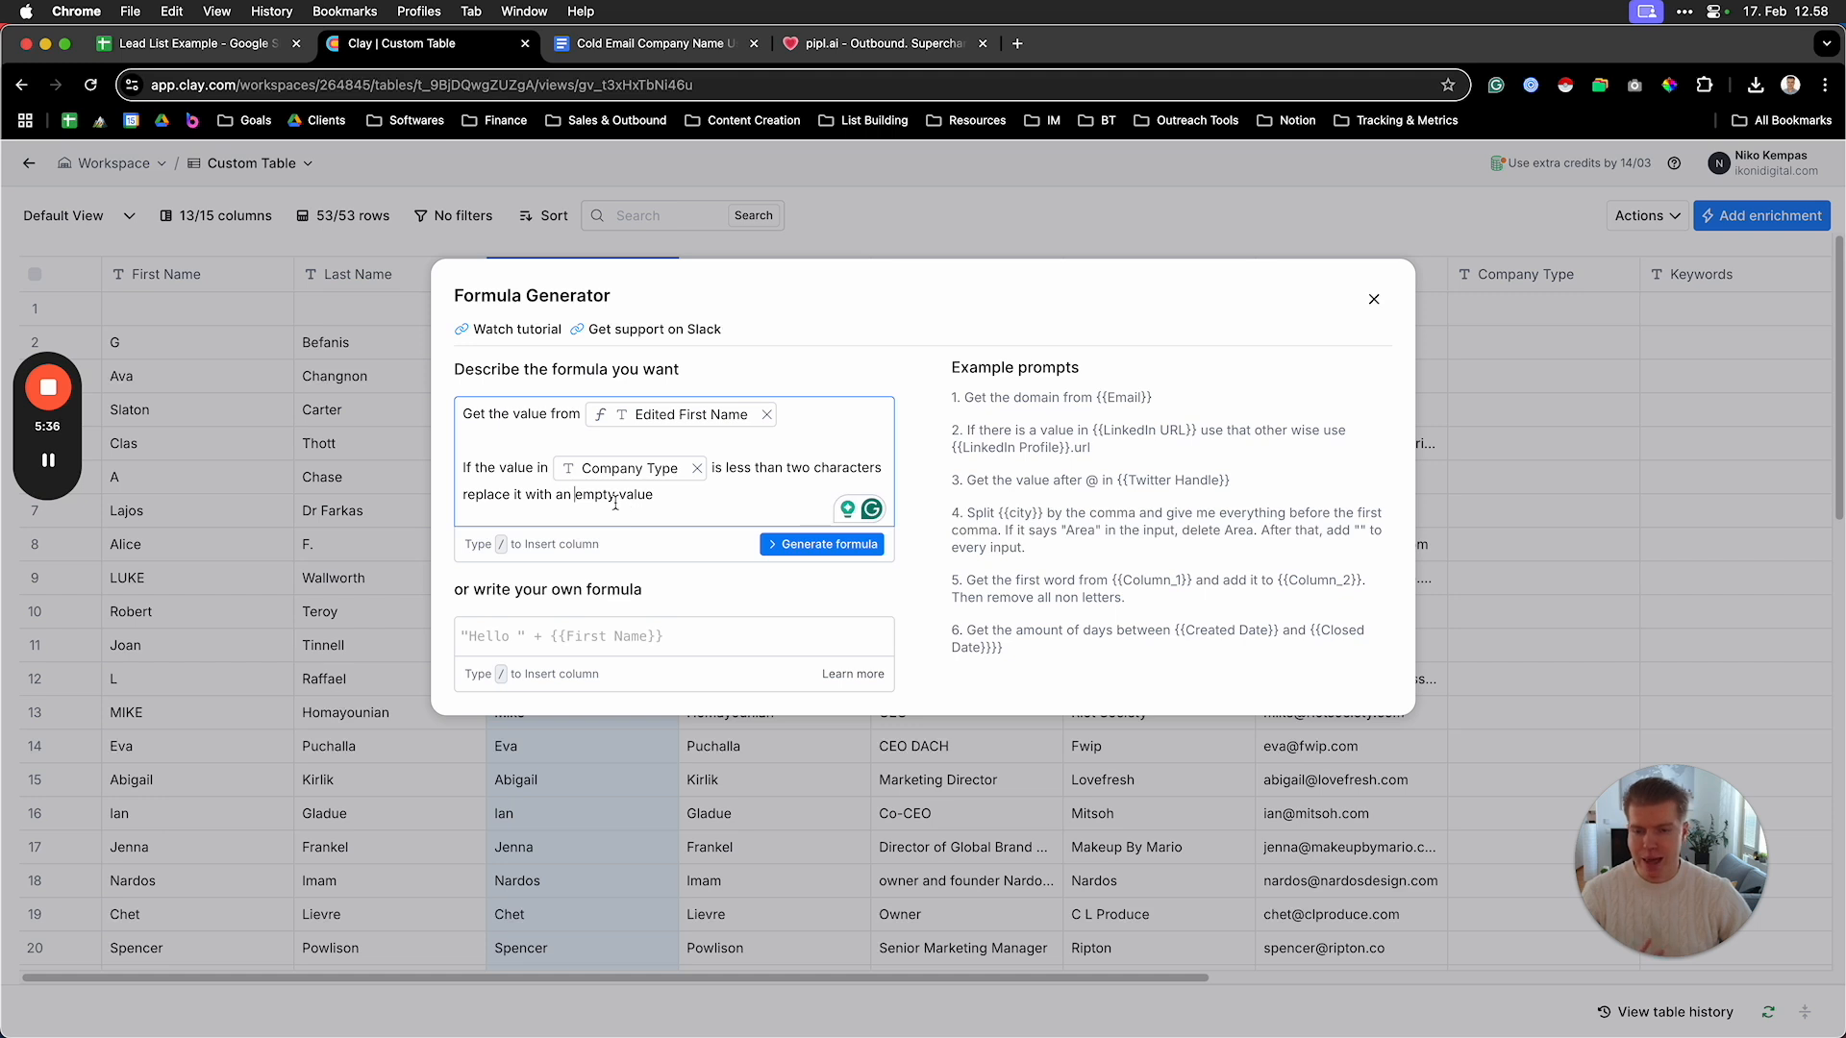
Generate the formula from the description, save it as a new column and check its values beside Edited First Name
click(794, 558)
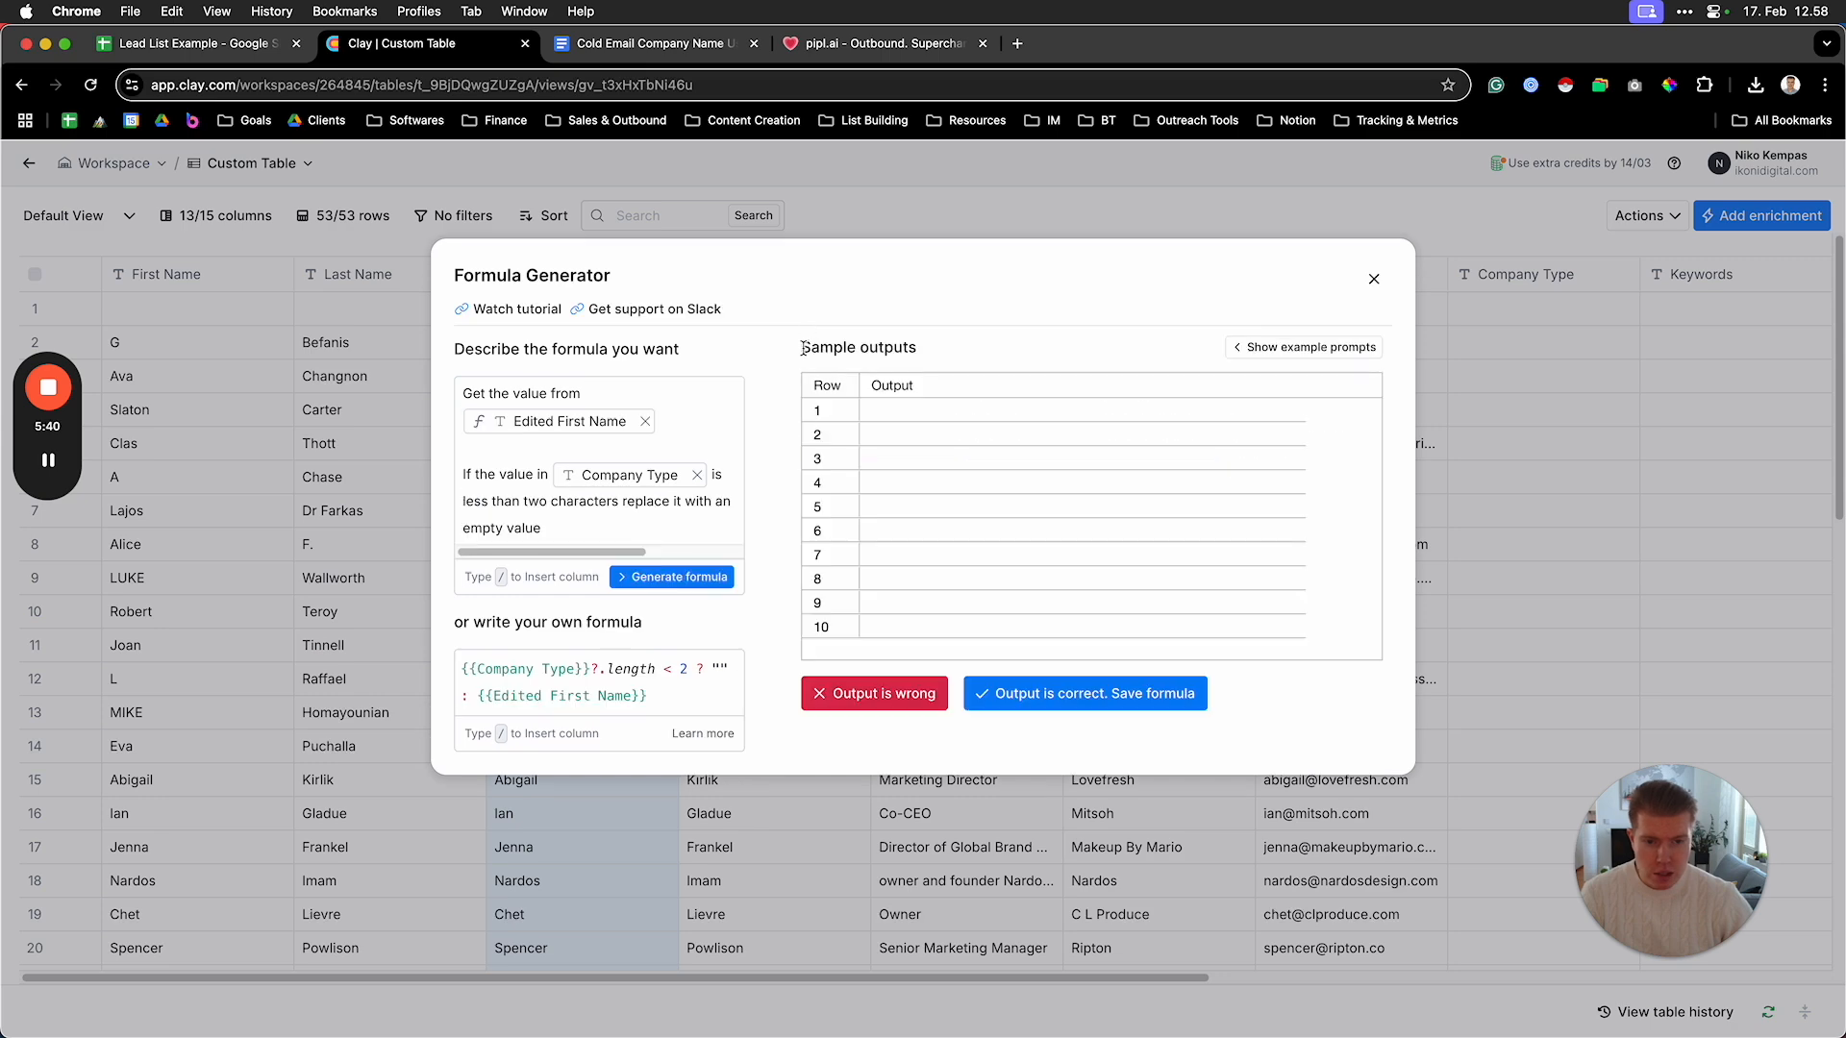
click(1082, 700)
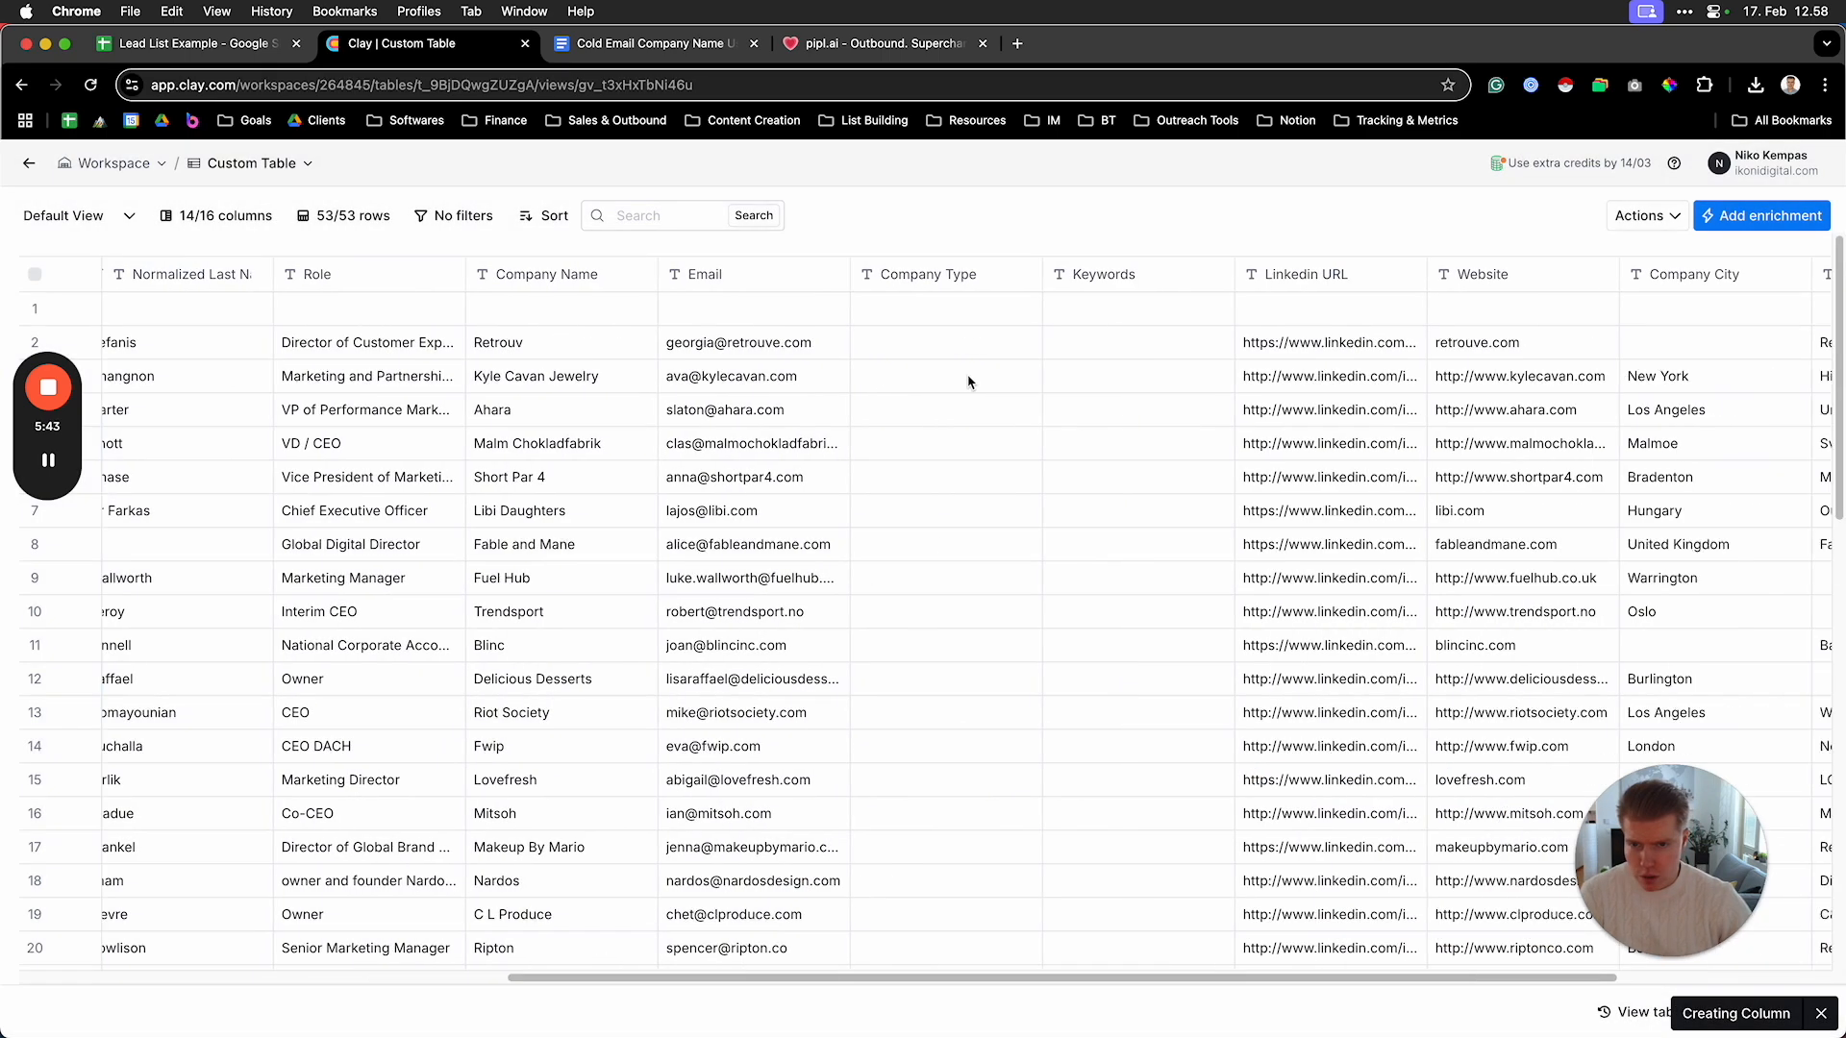
drag(1289, 979, 528, 976)
scroll(835, 509, down, 4)
scroll(838, 513, up, 4)
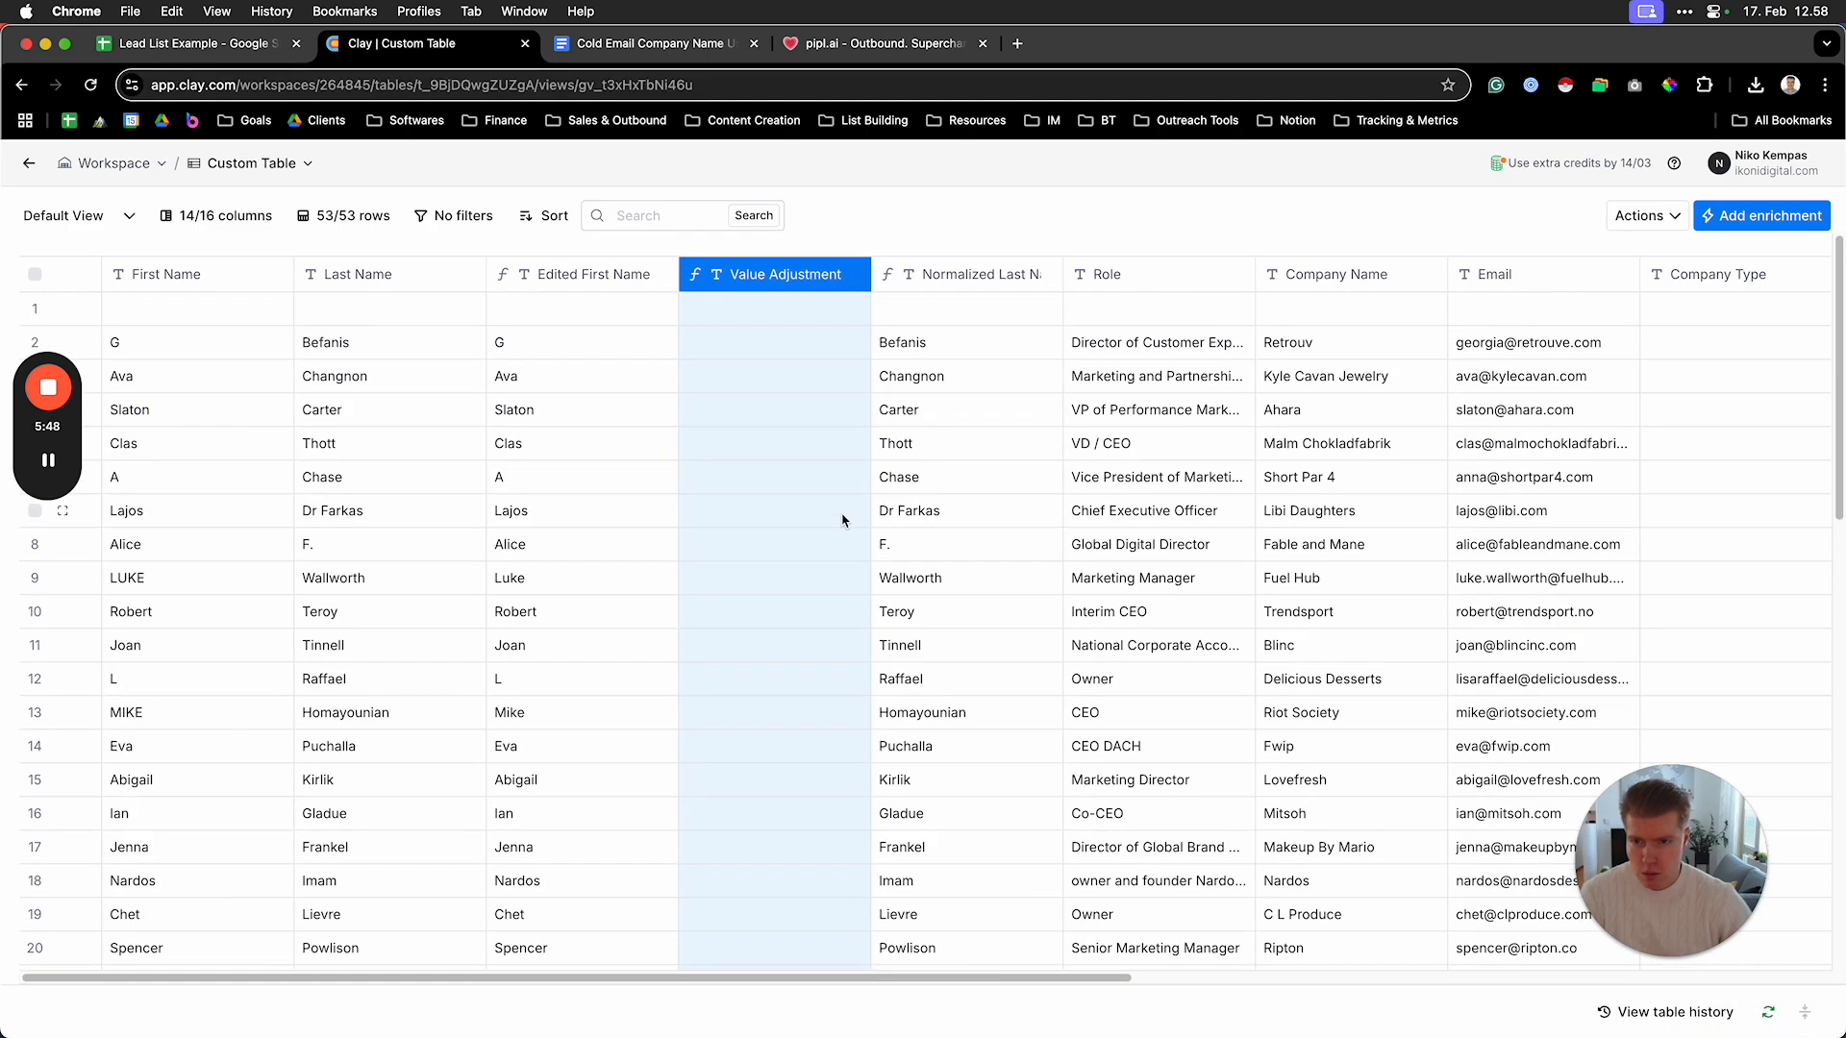
Reopen the Value Adjustment column's AI formula description and remove the Company Type reference from its condition
click(782, 278)
click(741, 354)
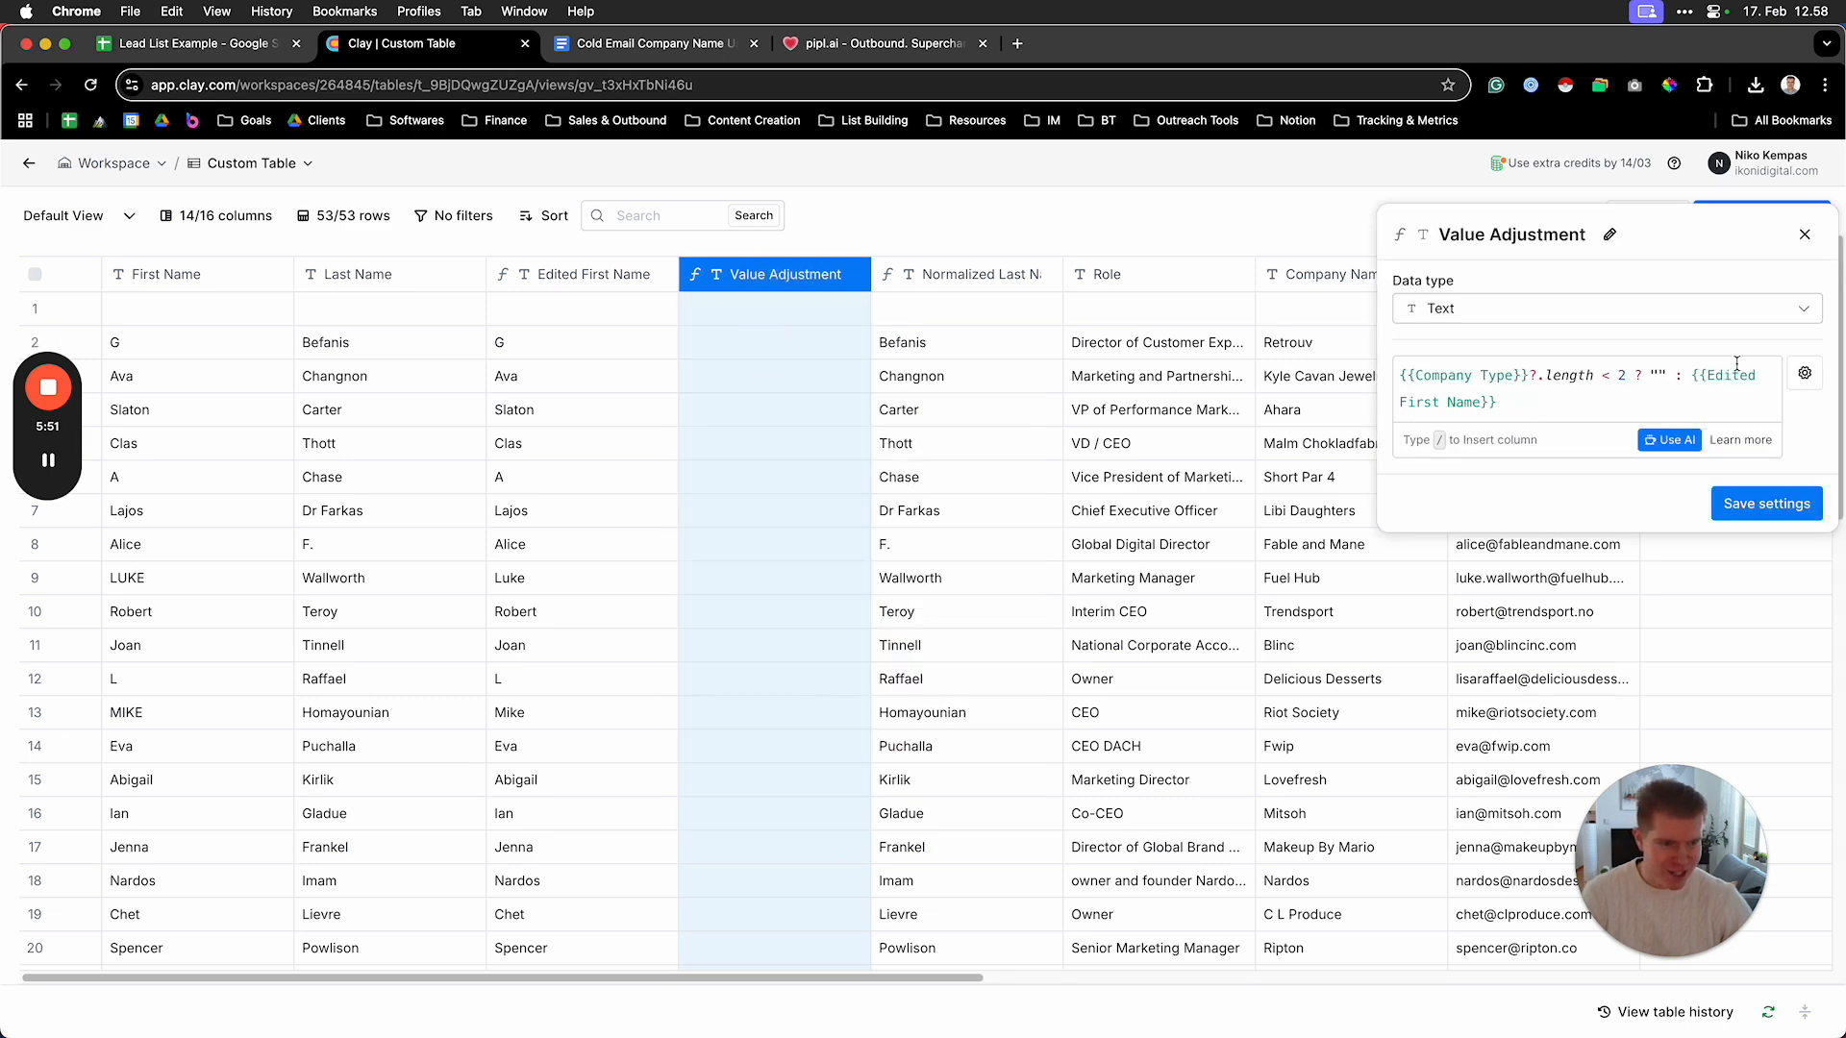
click(1673, 440)
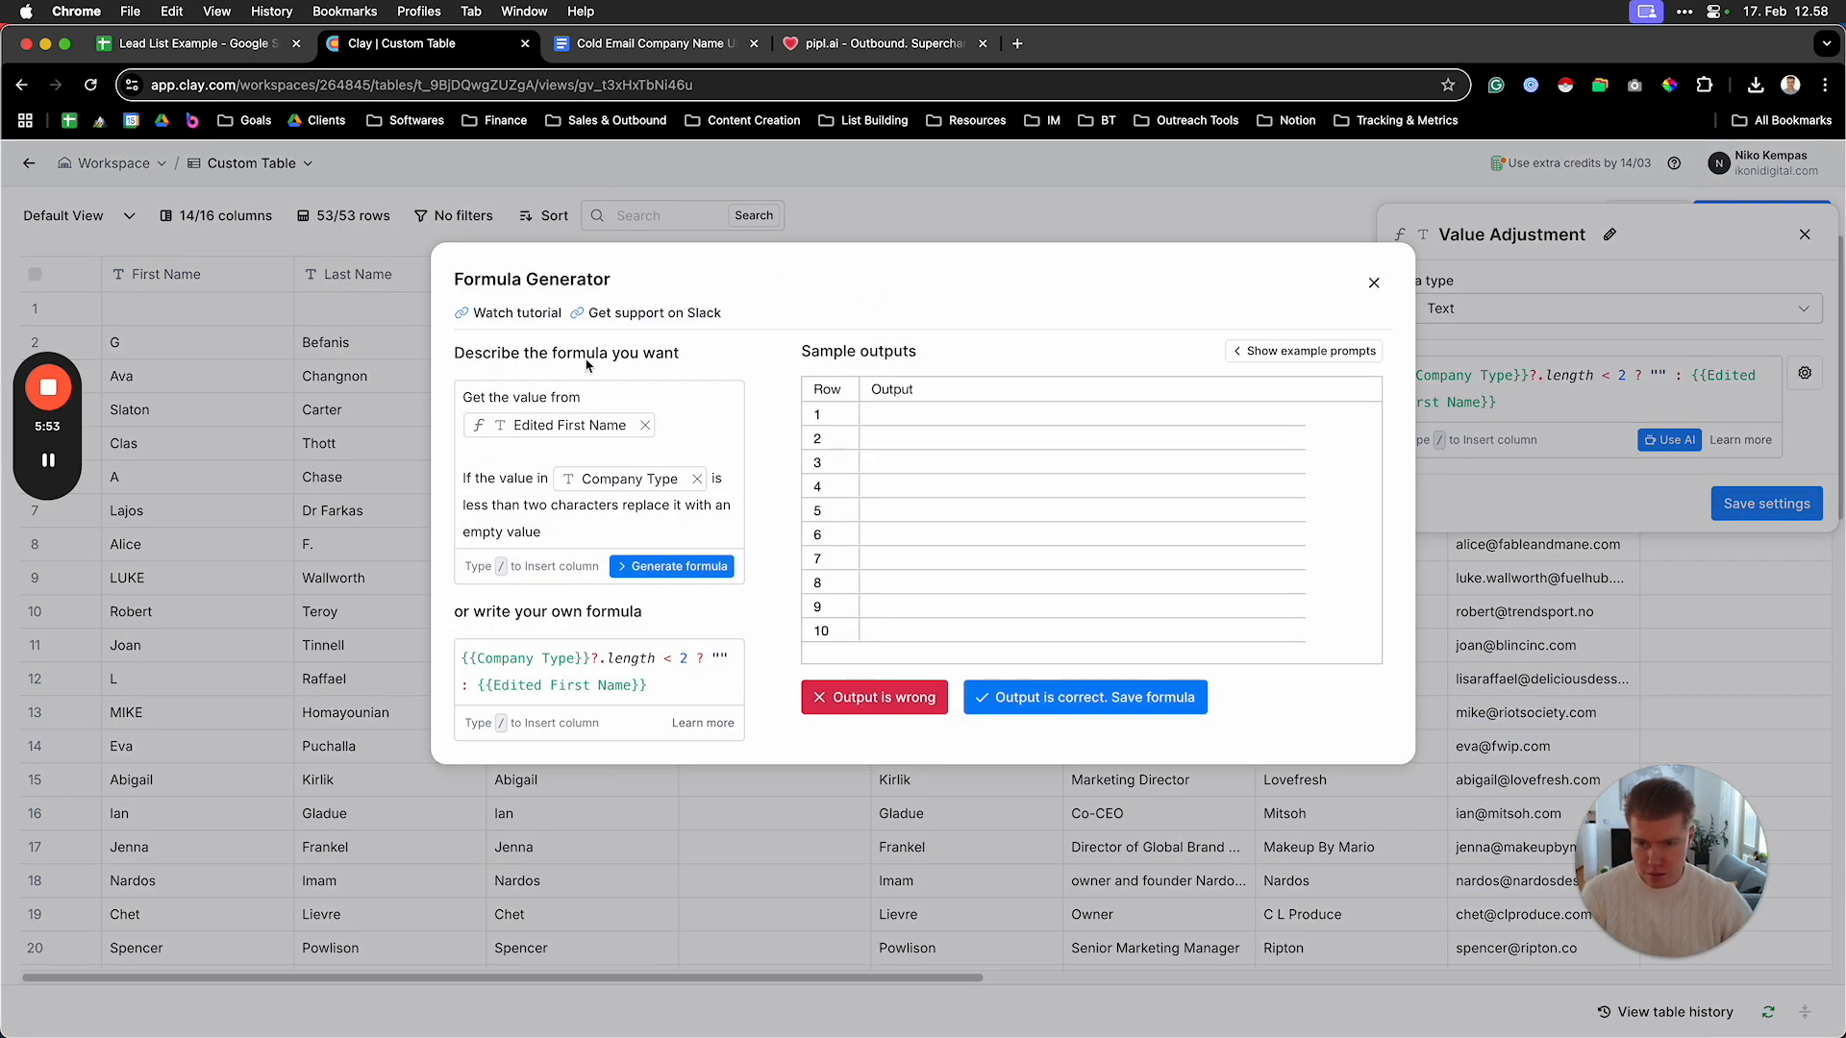
click(696, 479)
click(554, 489)
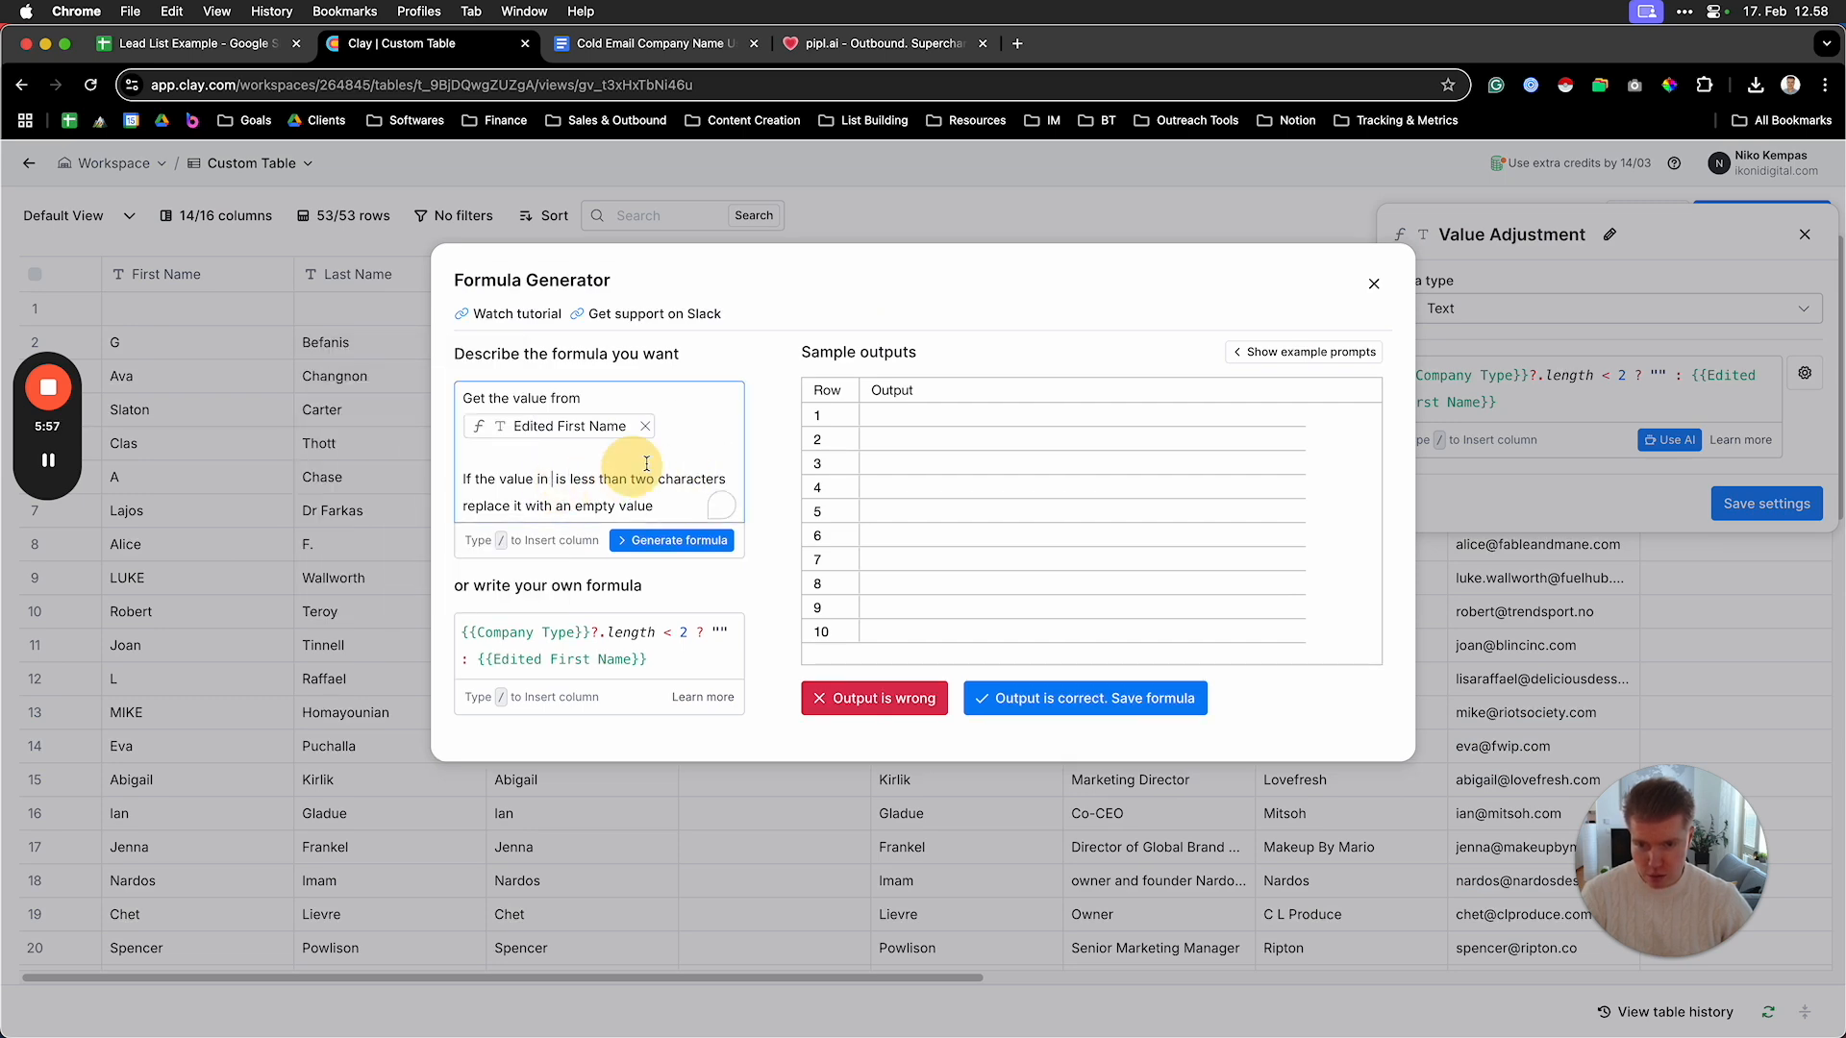
Reference Value Adjustment in the description's condition and generate a formula from it
text(/)
scroll(655, 654, down, 4)
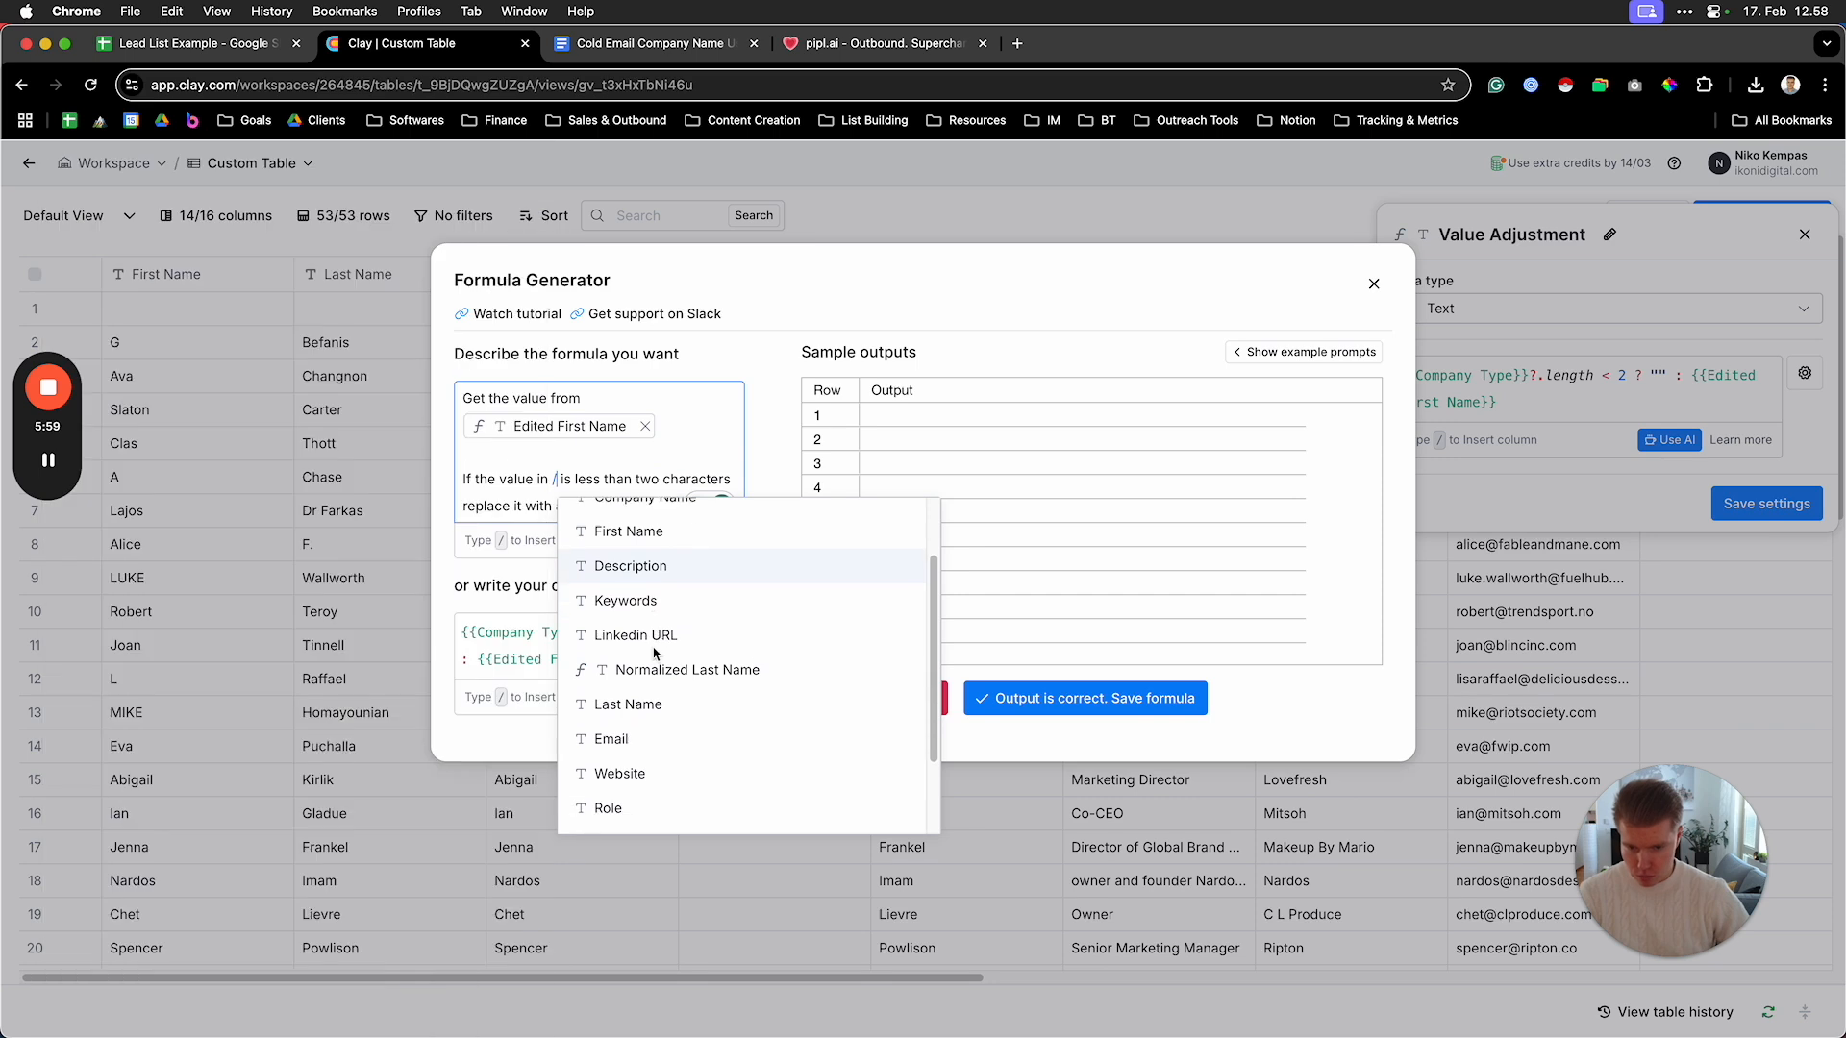
click(673, 748)
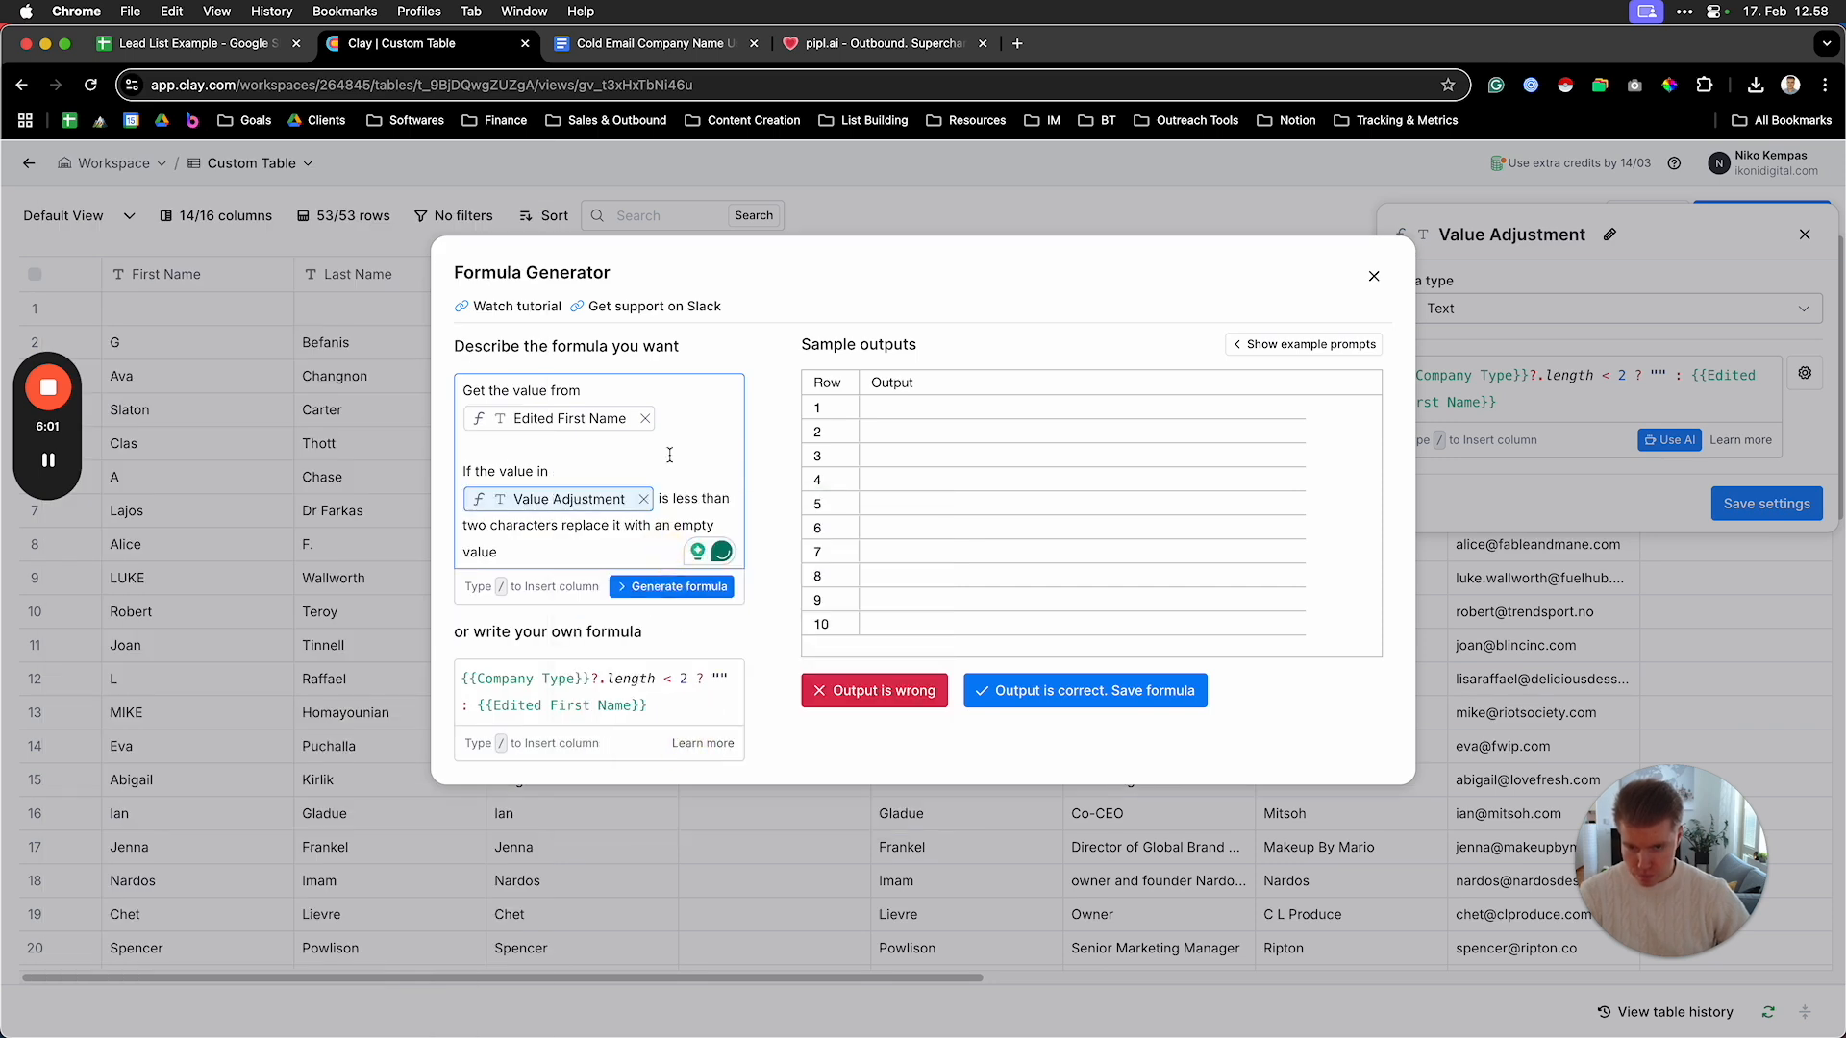
click(672, 587)
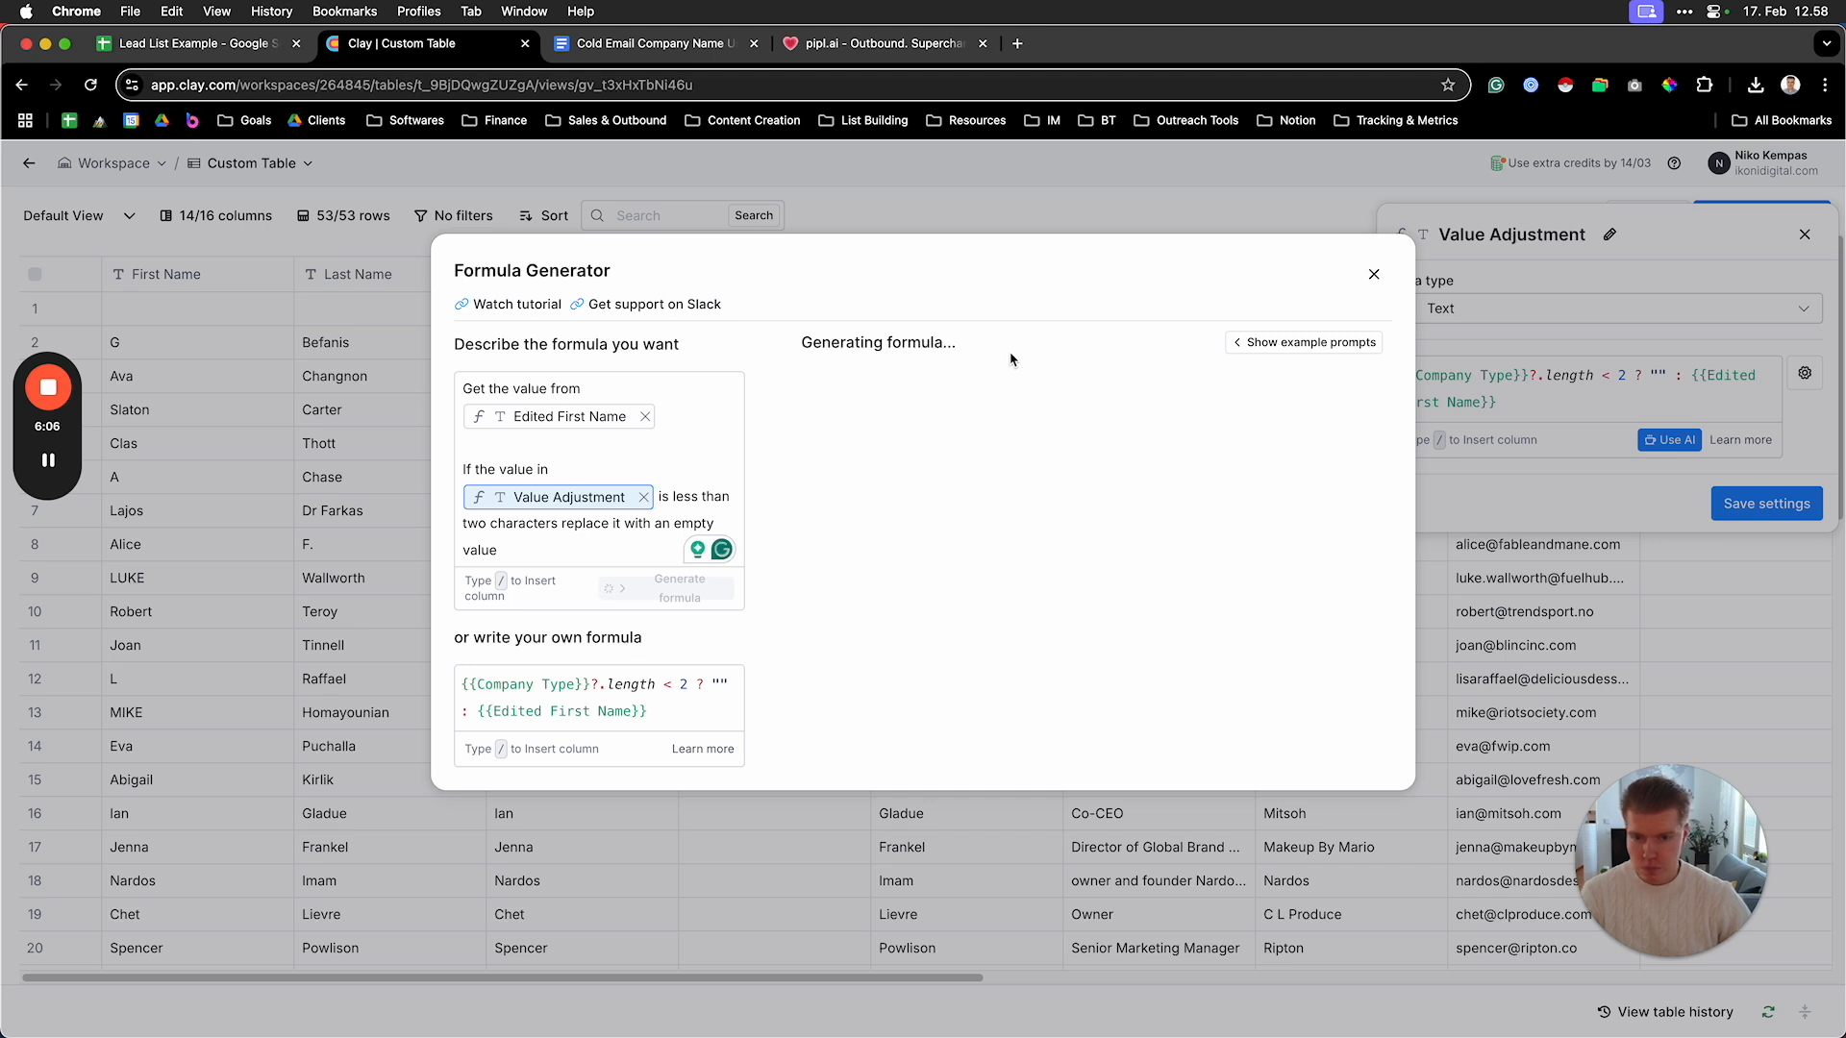
Make Edited First Name the column referenced in the description's condition, regenerate the formula and save it
click(645, 501)
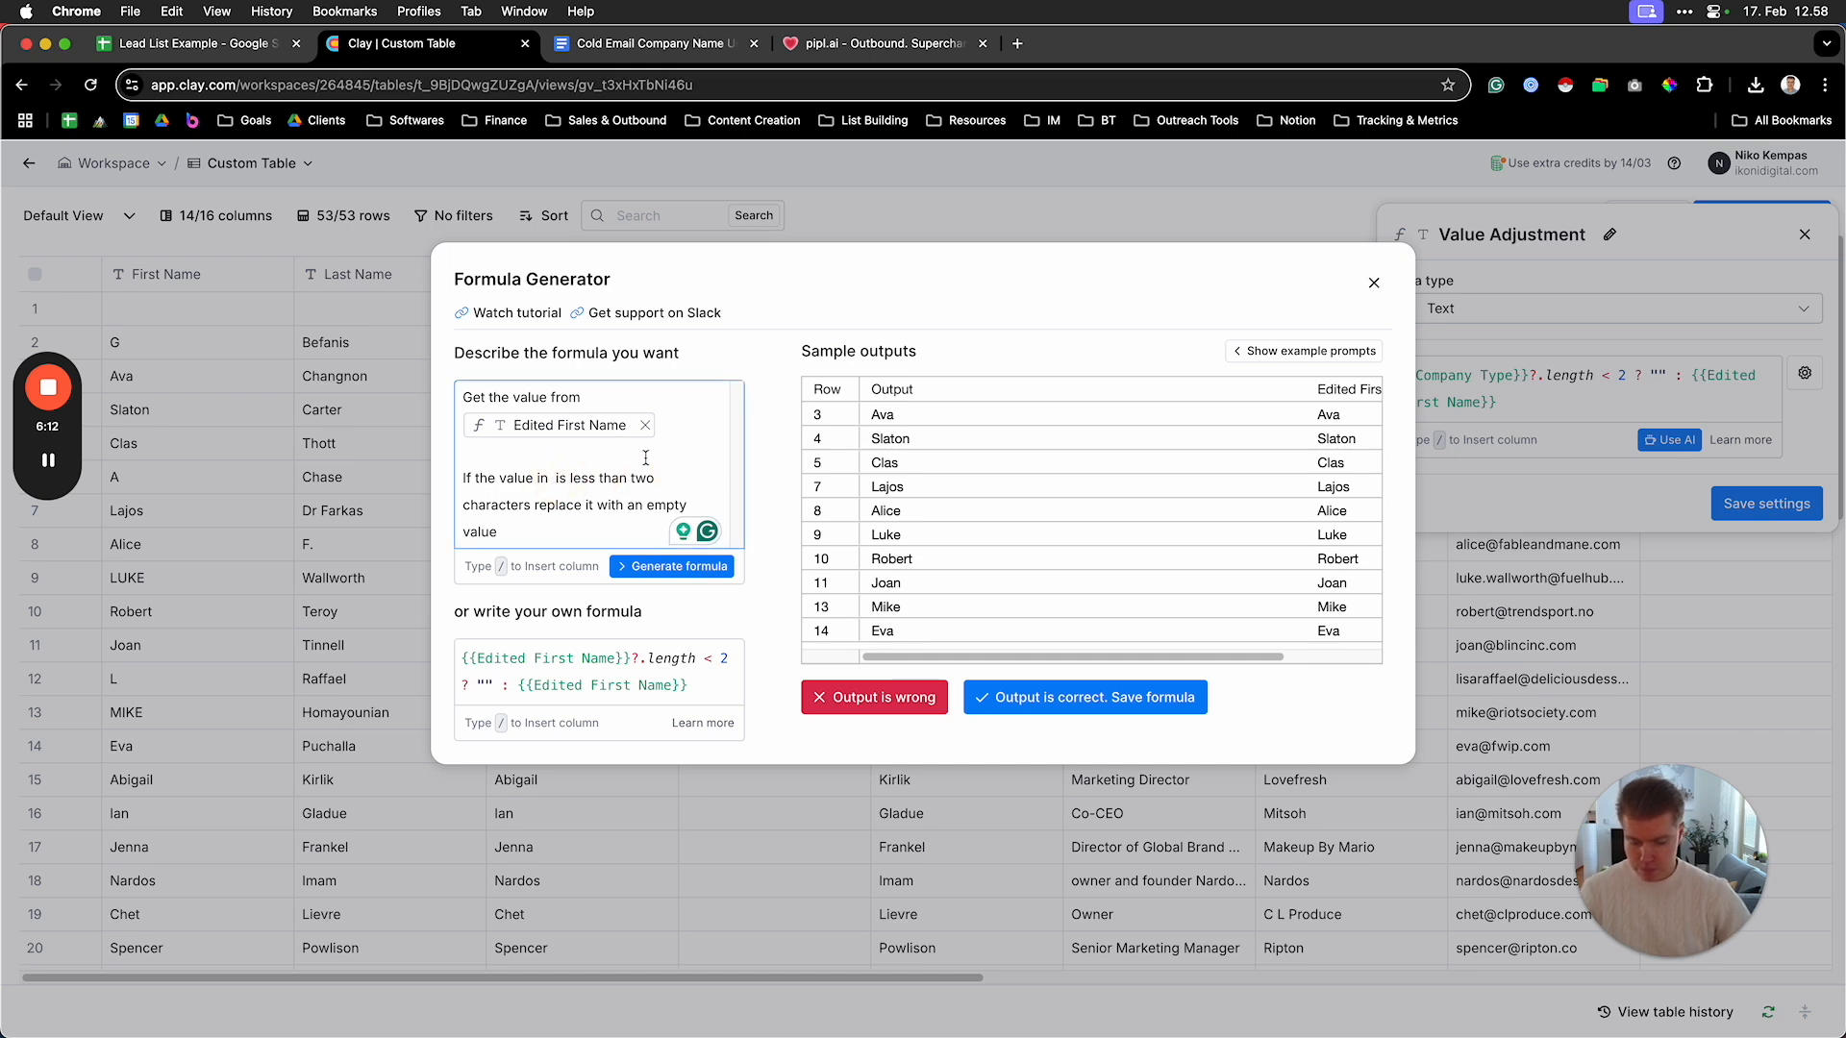
text(/)
scroll(740, 800, down, 3)
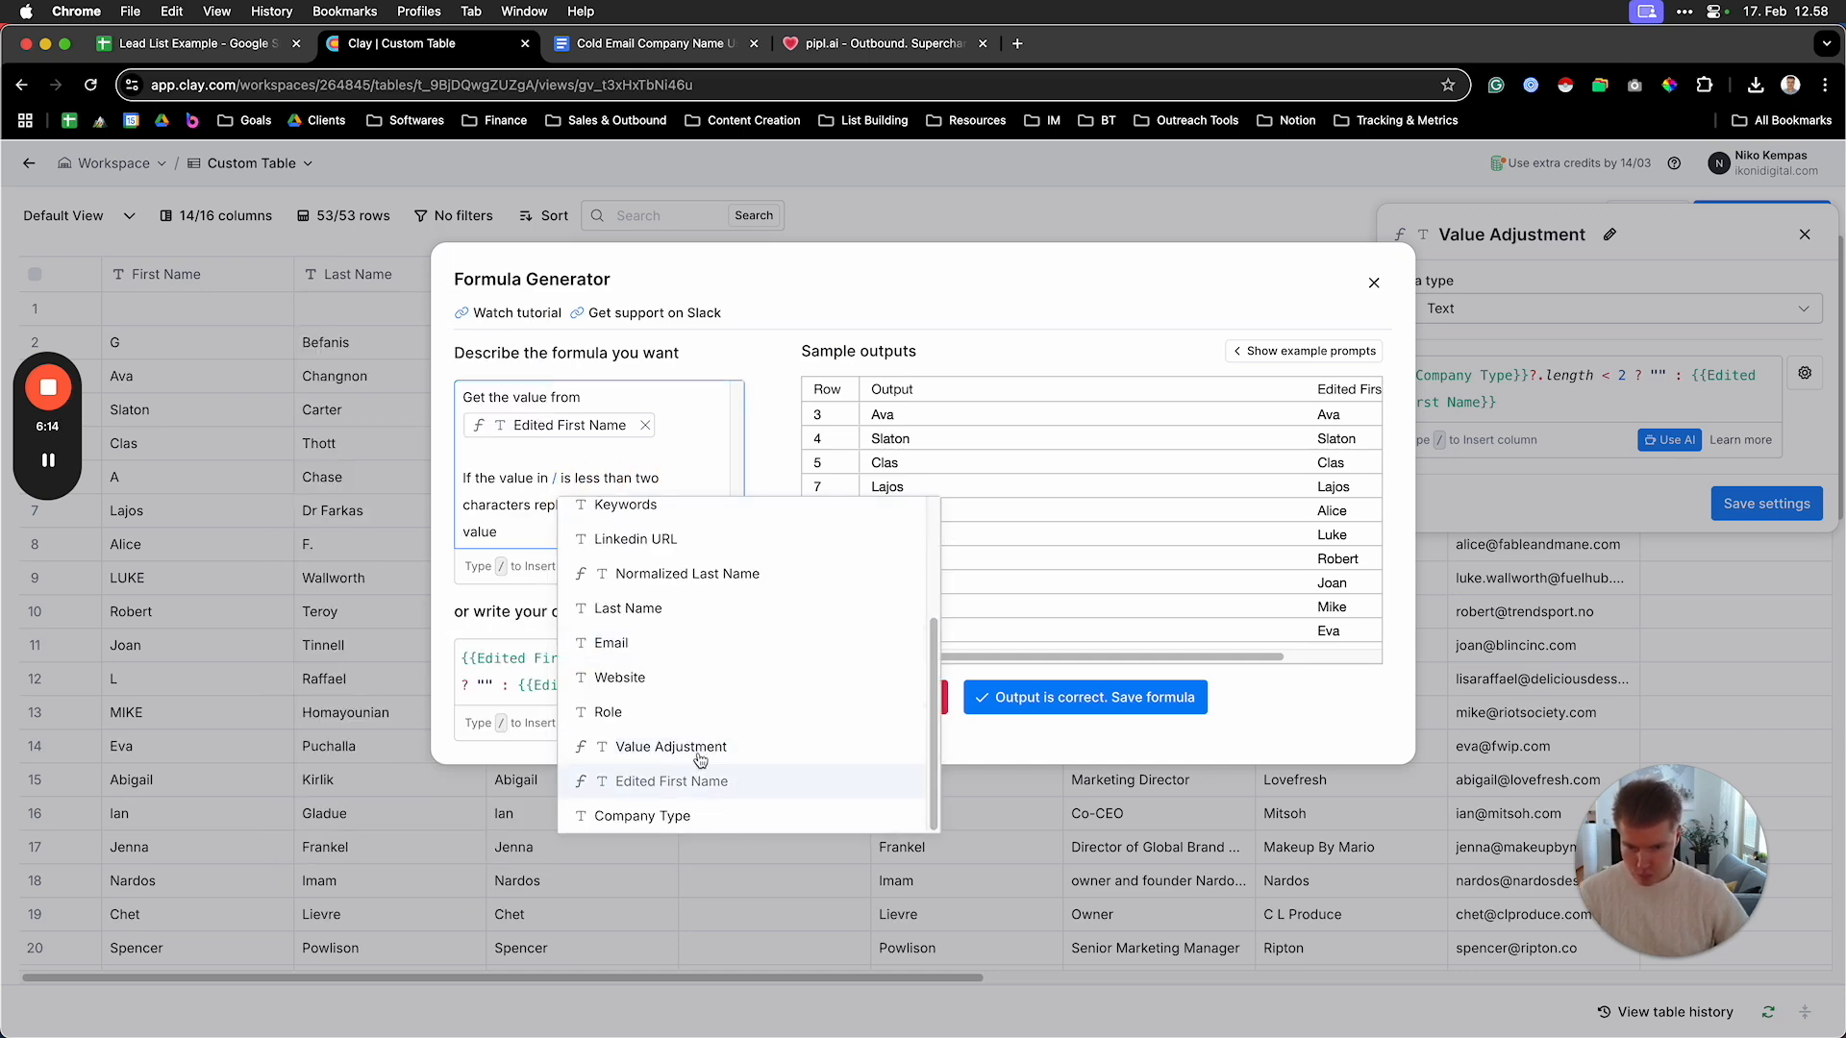
click(711, 781)
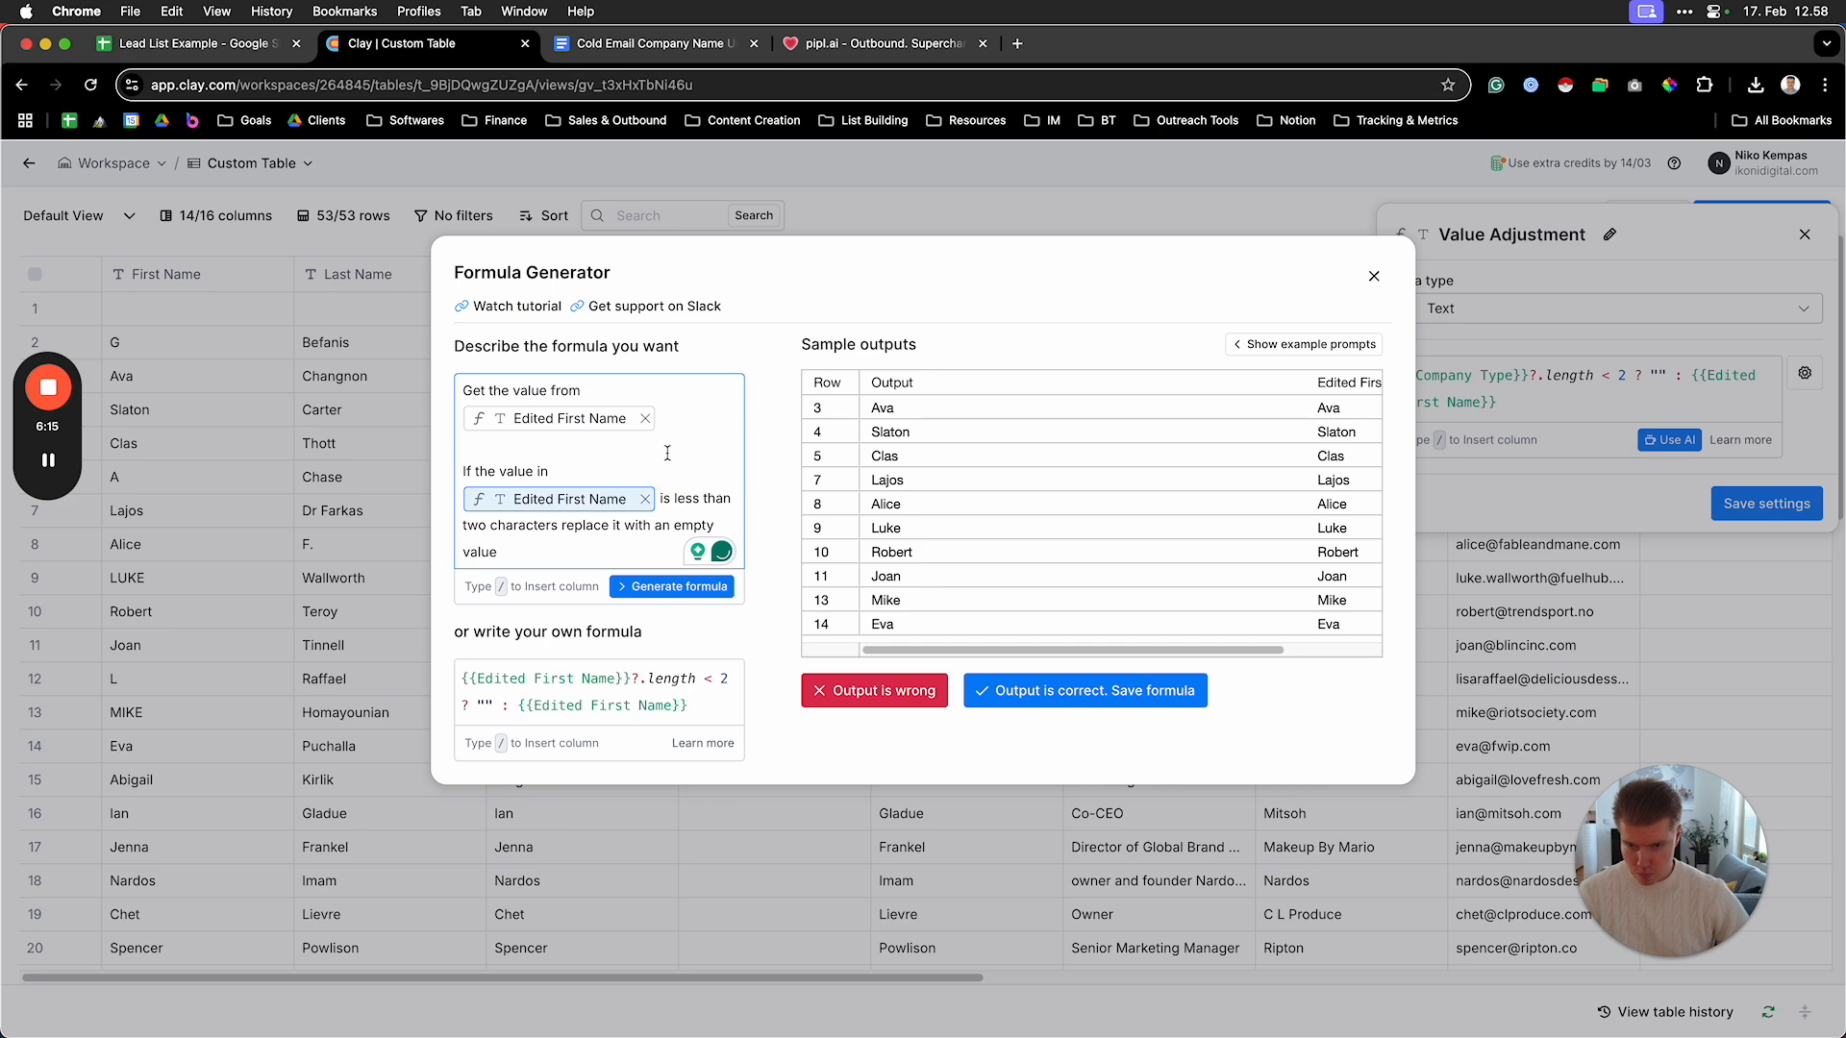
click(661, 591)
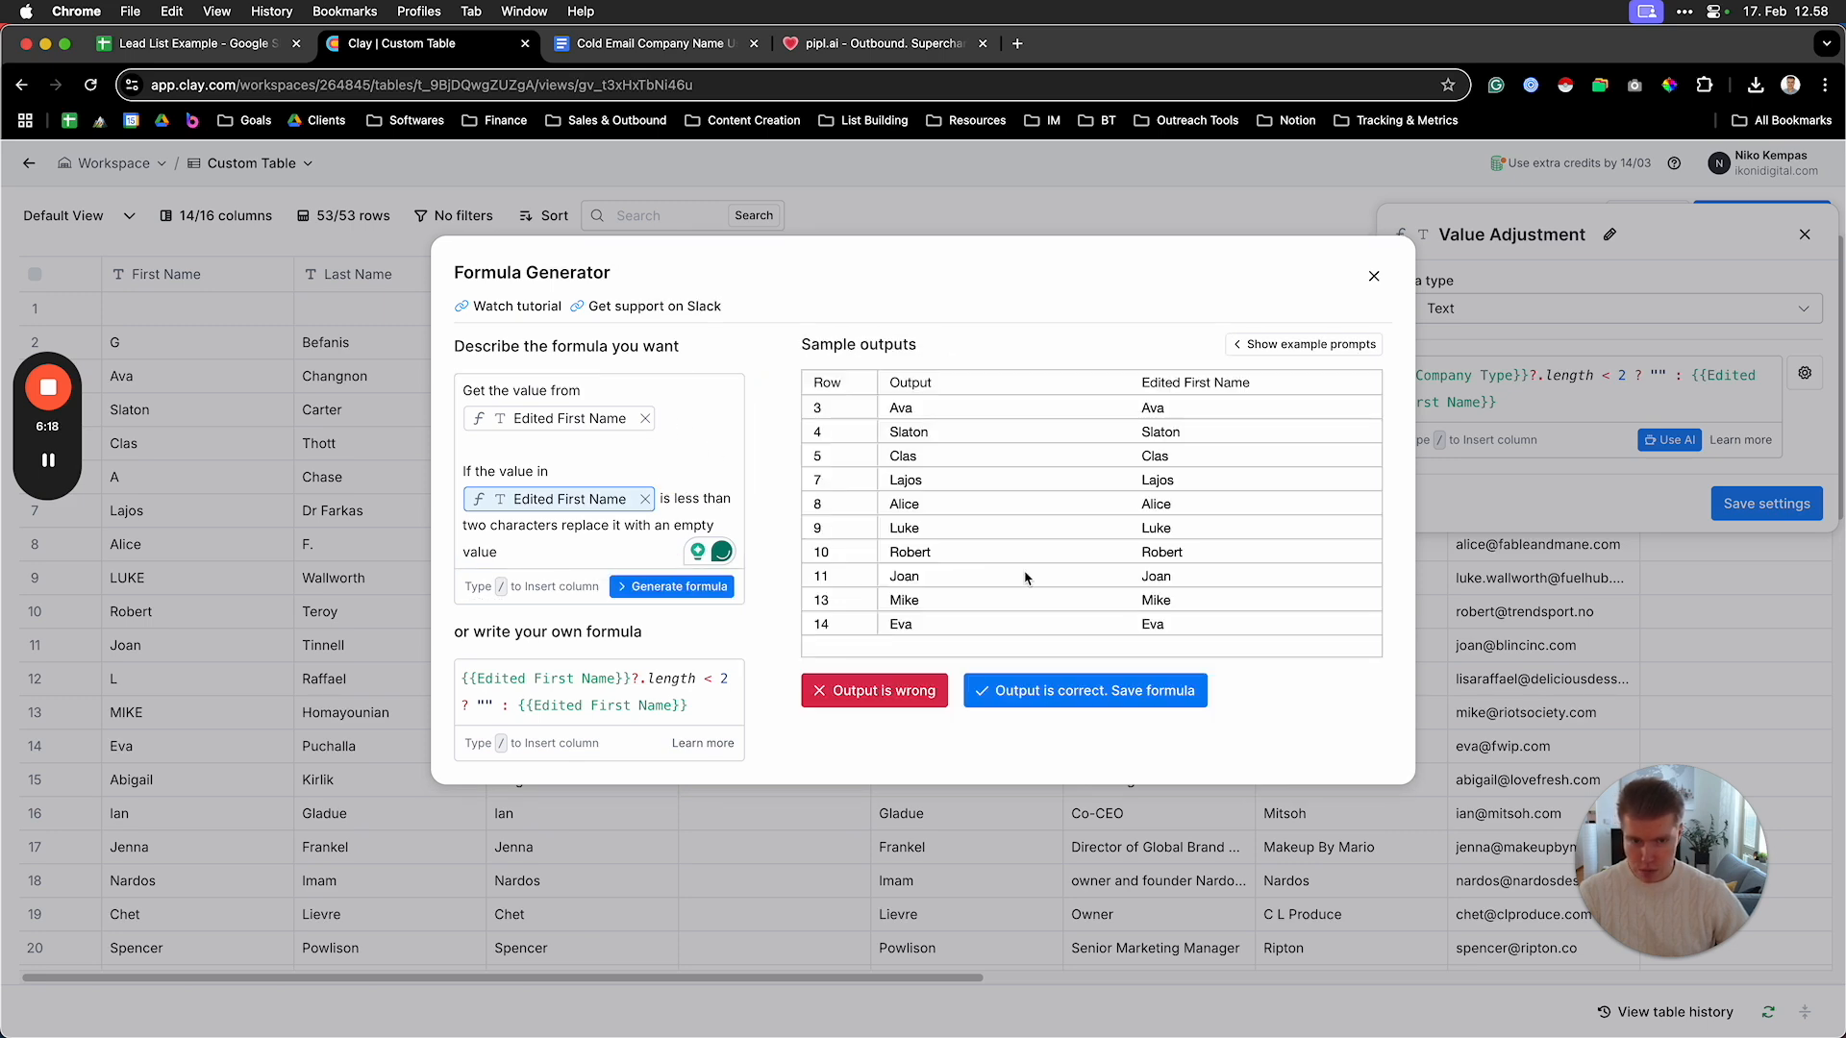
click(1072, 690)
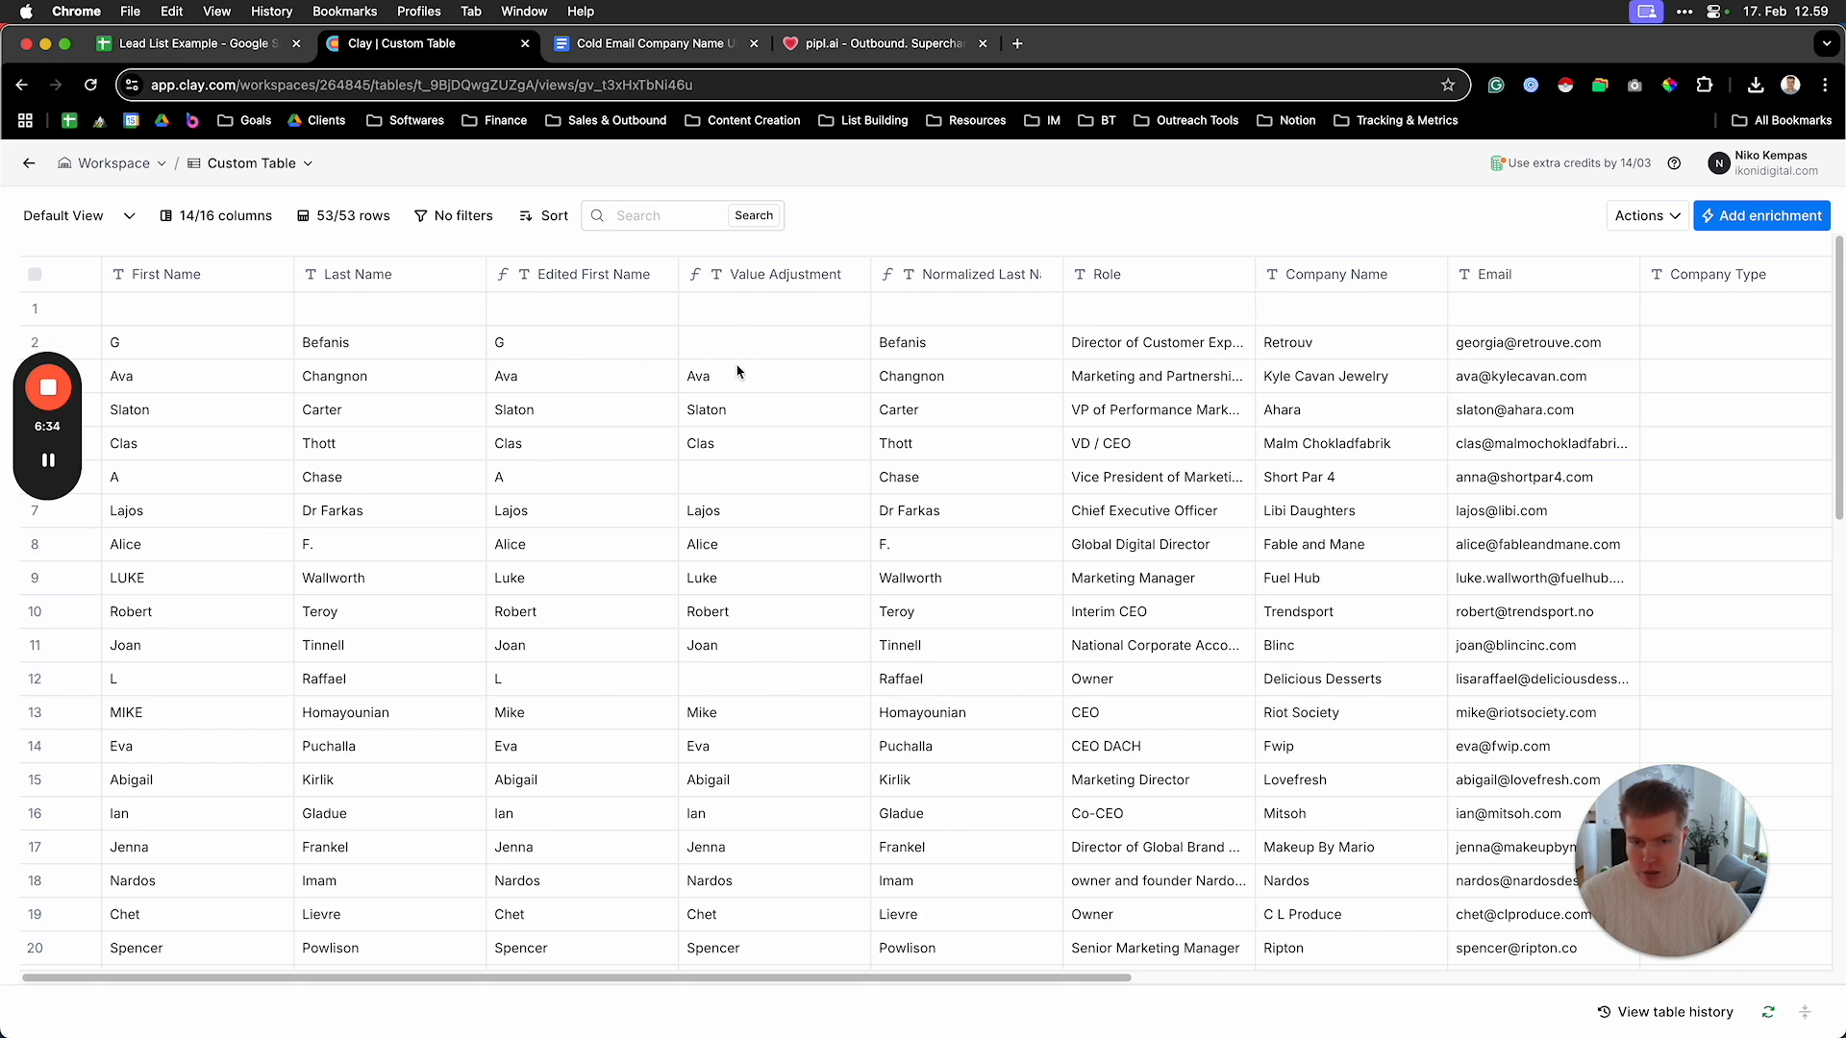
Check the Value Adjustment column down to the last rows and rename it Final First Name
scroll(745, 533, down, 3)
scroll(756, 535, down, 15)
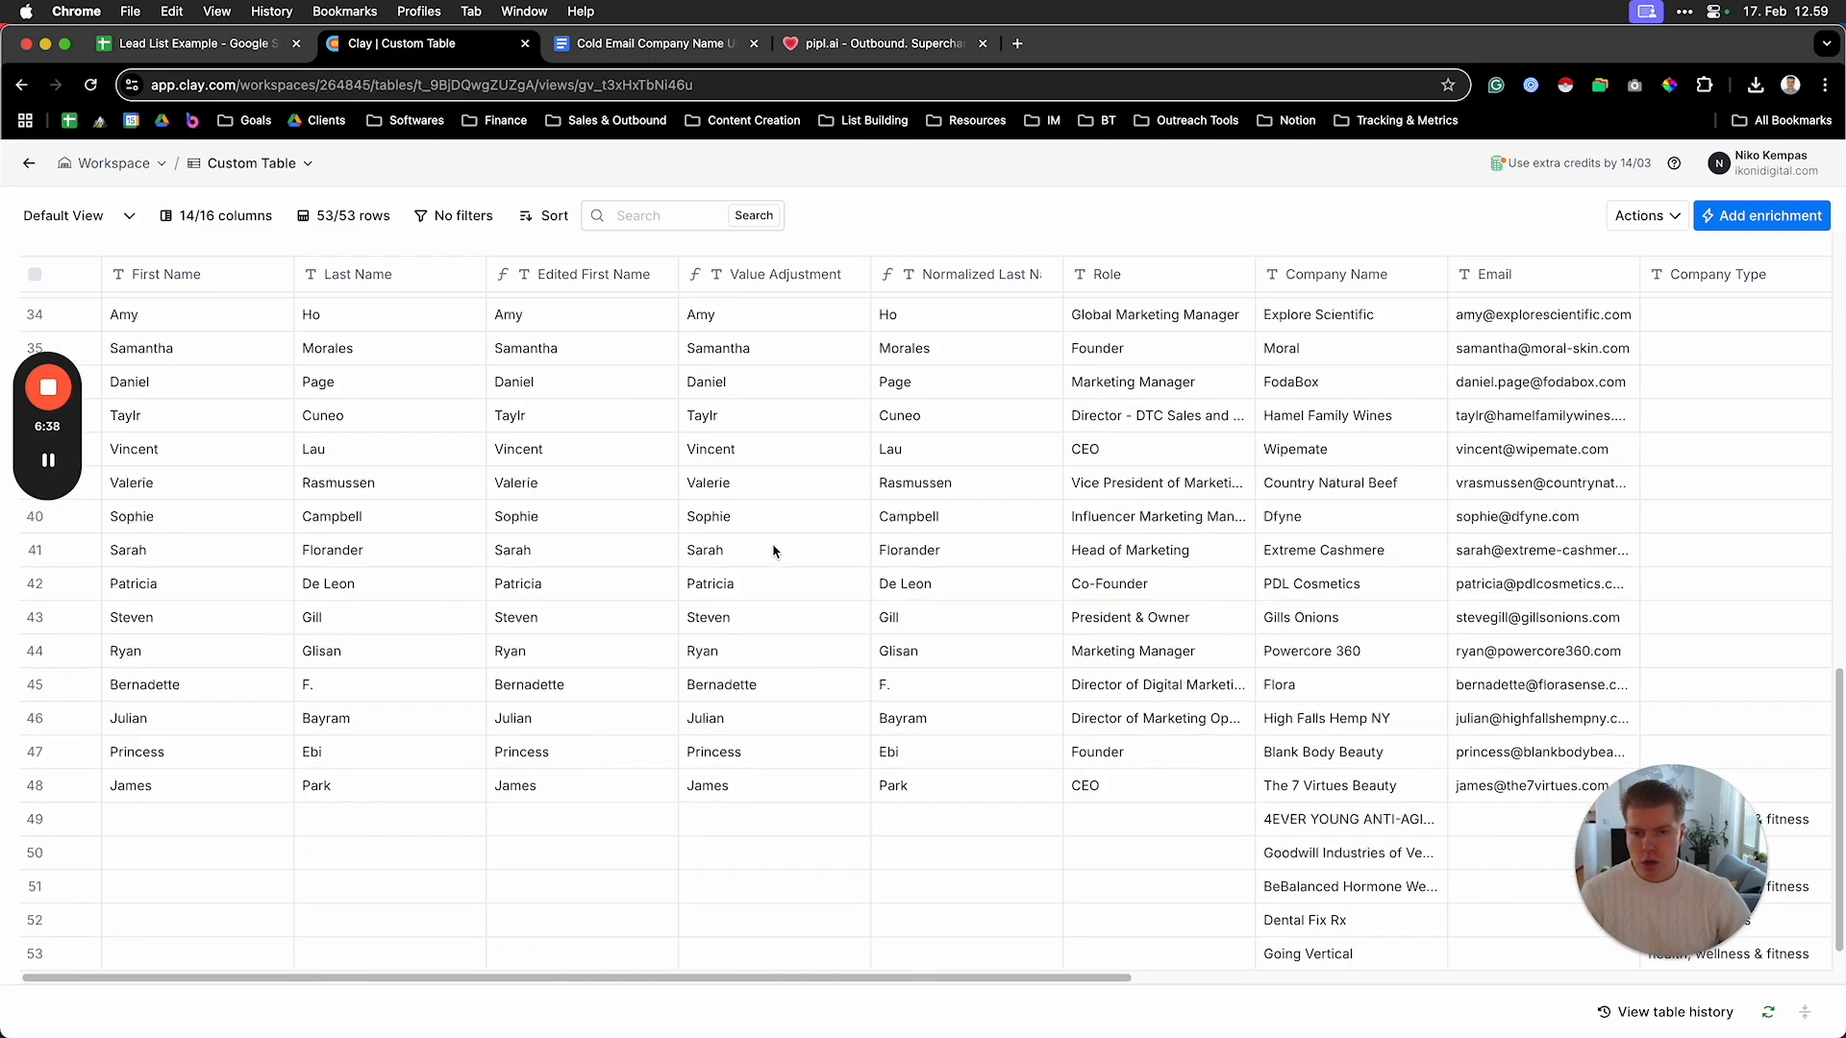
scroll(770, 544, up, 20)
click(785, 279)
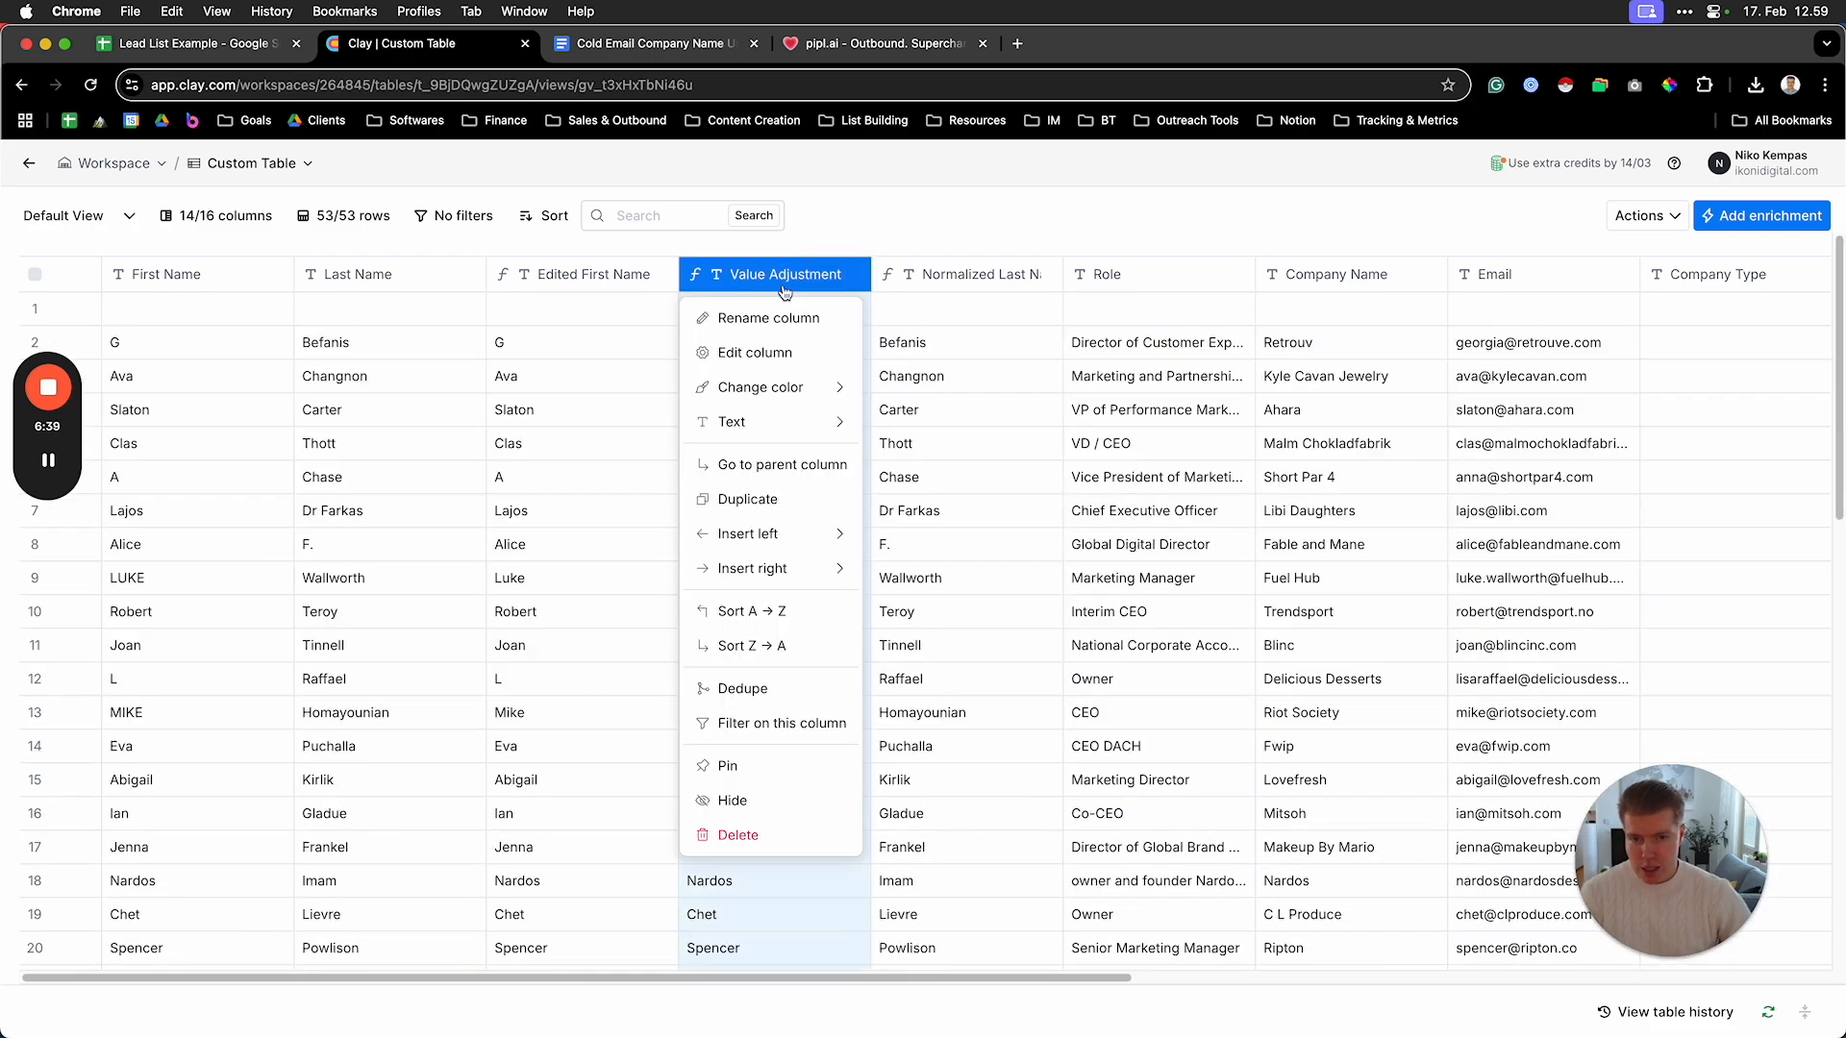
click(764, 349)
click(1609, 235)
key(BackSpace)
text(Fi)
text(nal For)
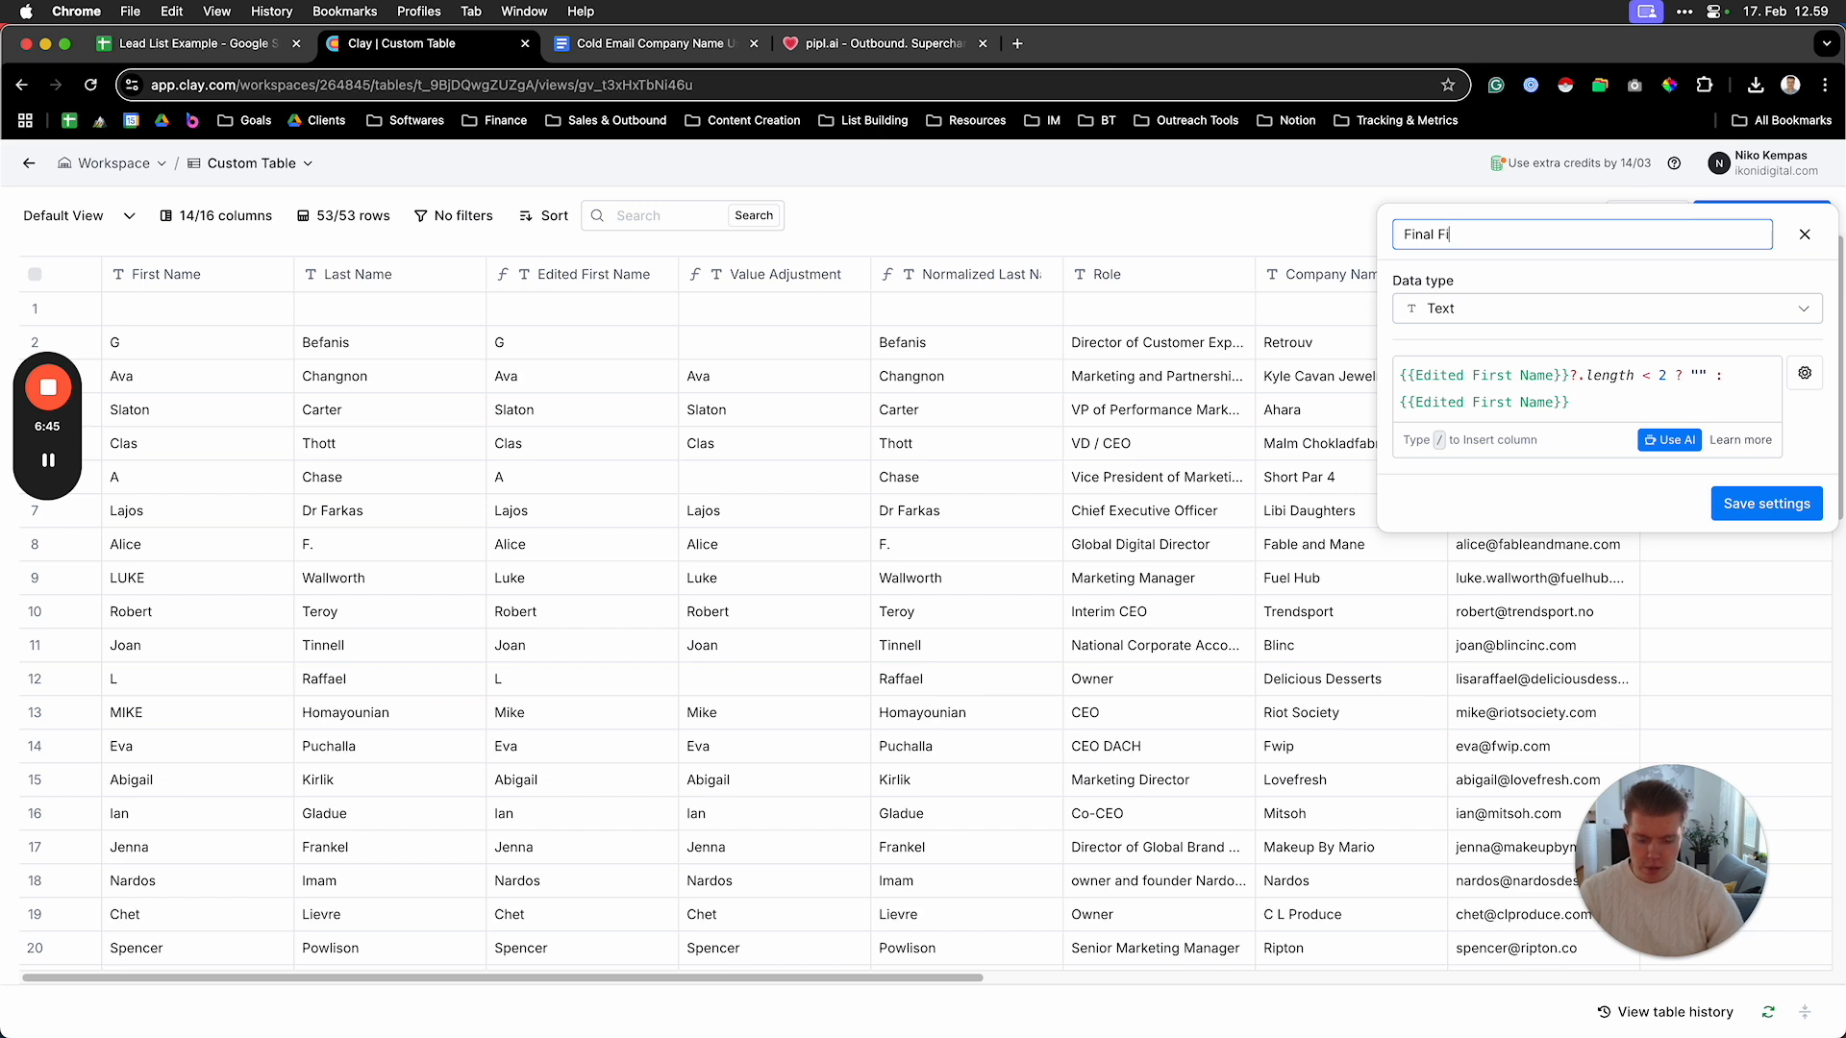
text(N)
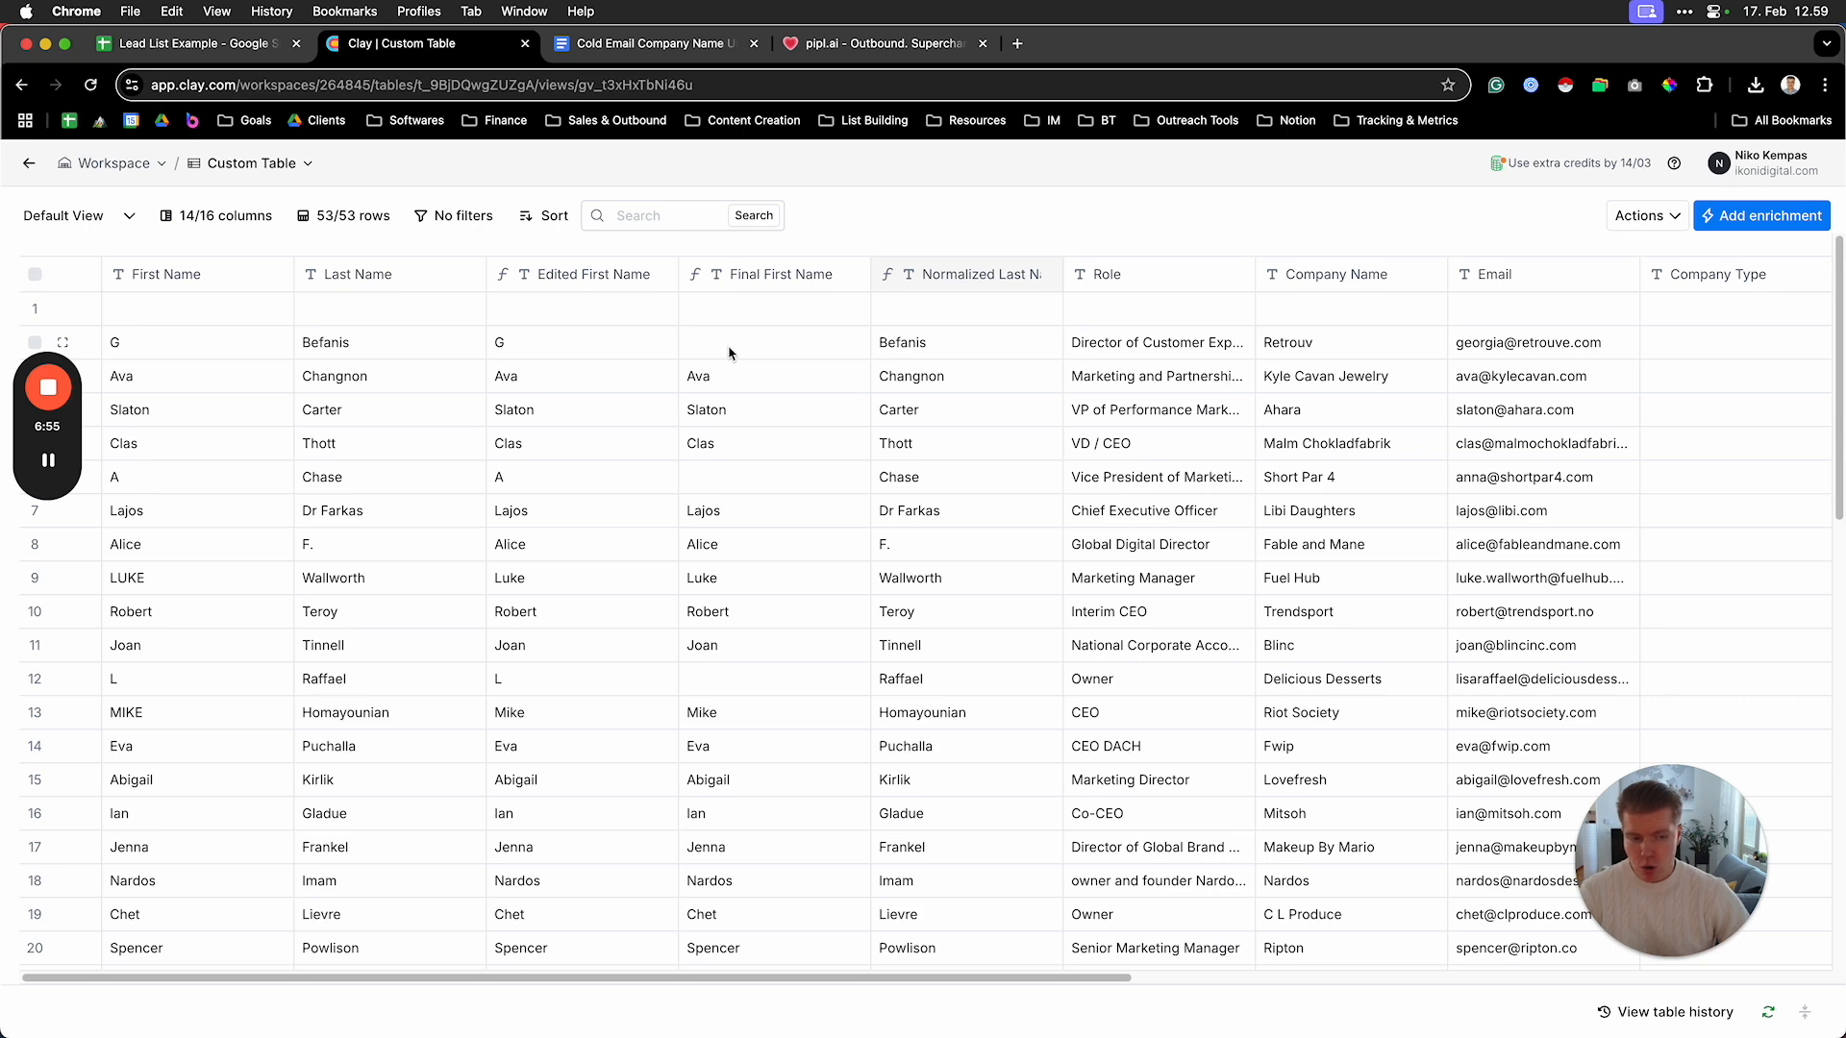
Switch to pipl.ai and preview the Step 1 email's fallback greeting, refreshing the preview to compare spintax variants
click(846, 43)
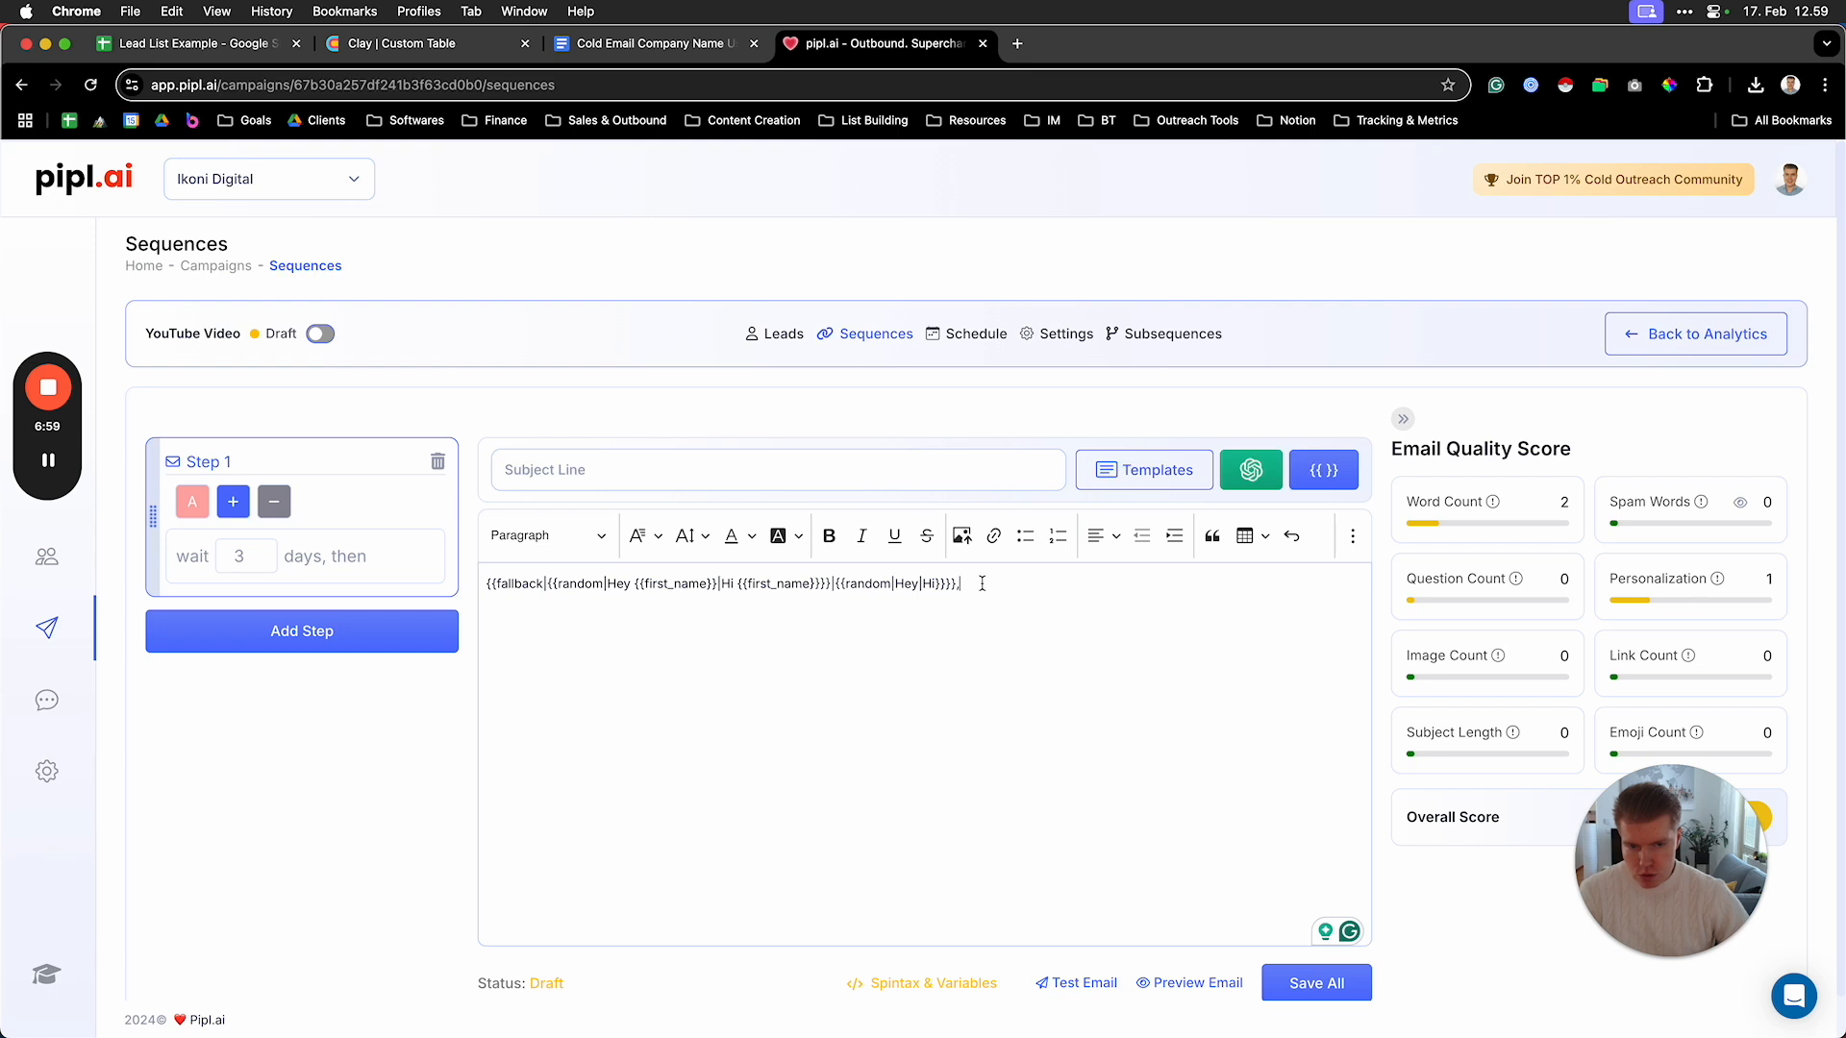
drag(982, 587, 553, 585)
click(806, 585)
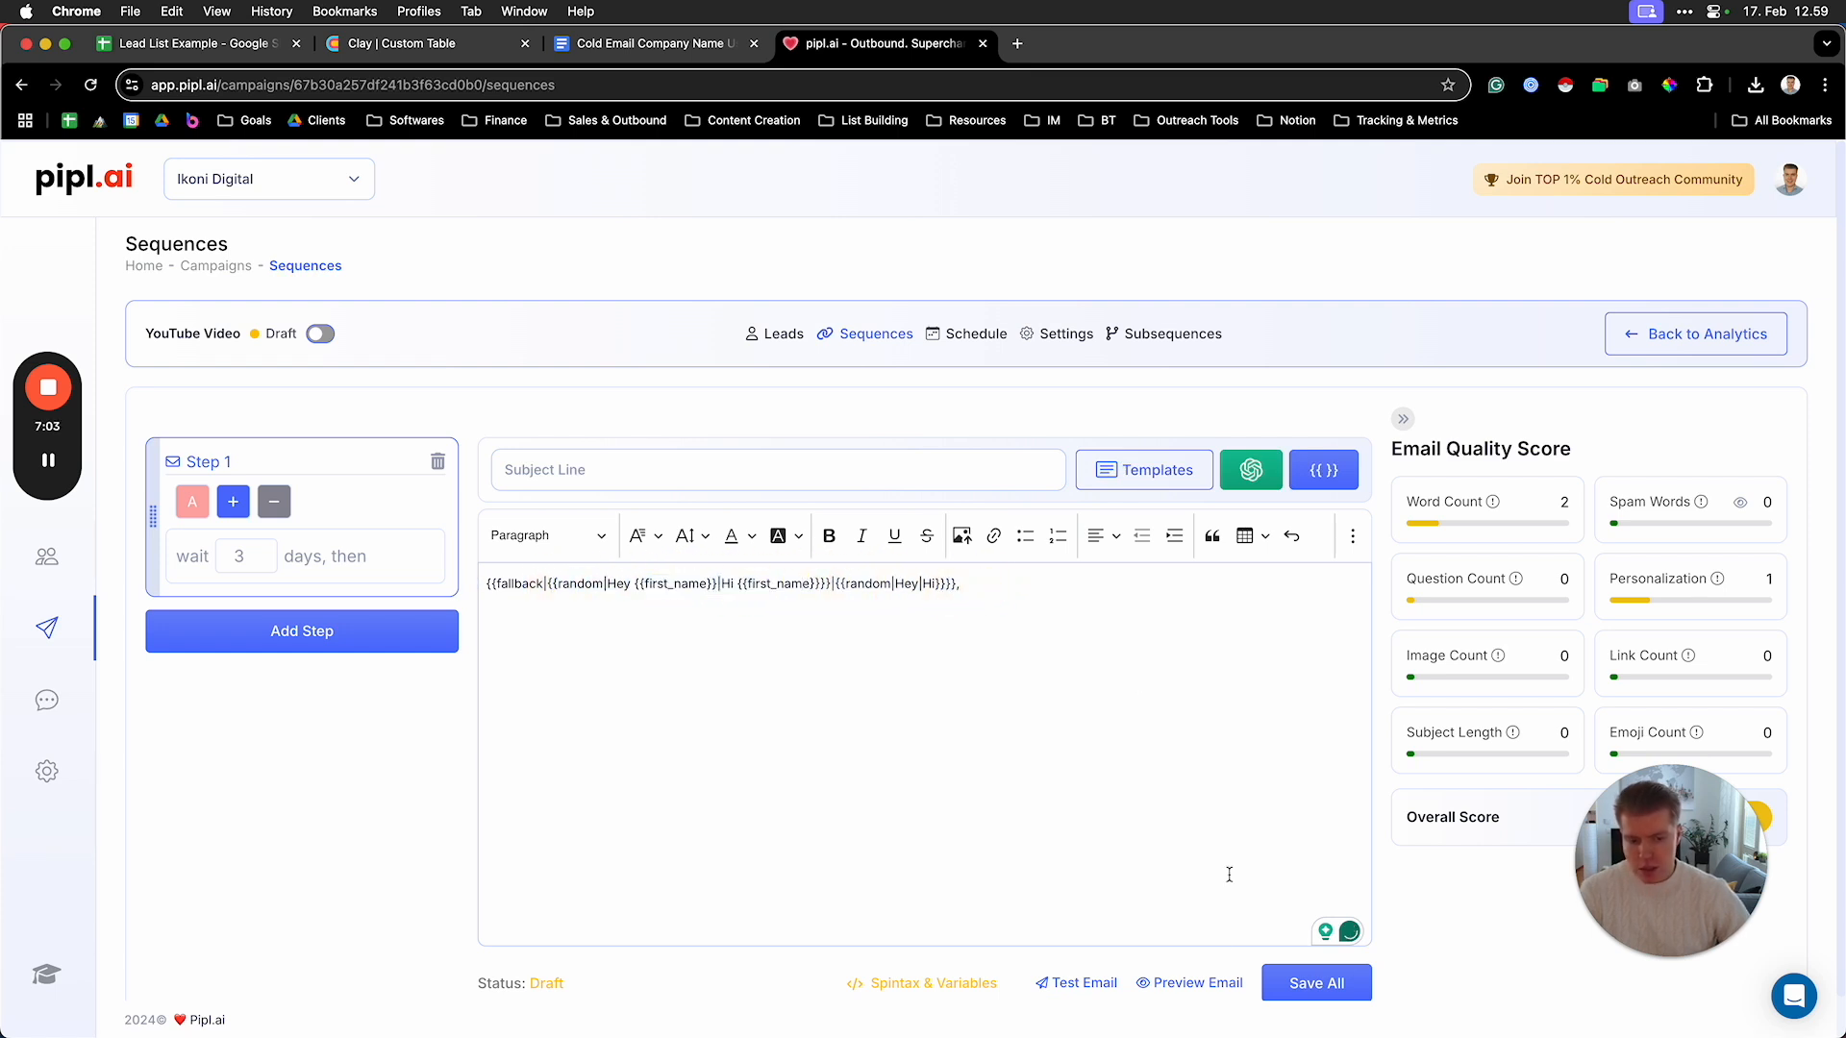
click(1207, 984)
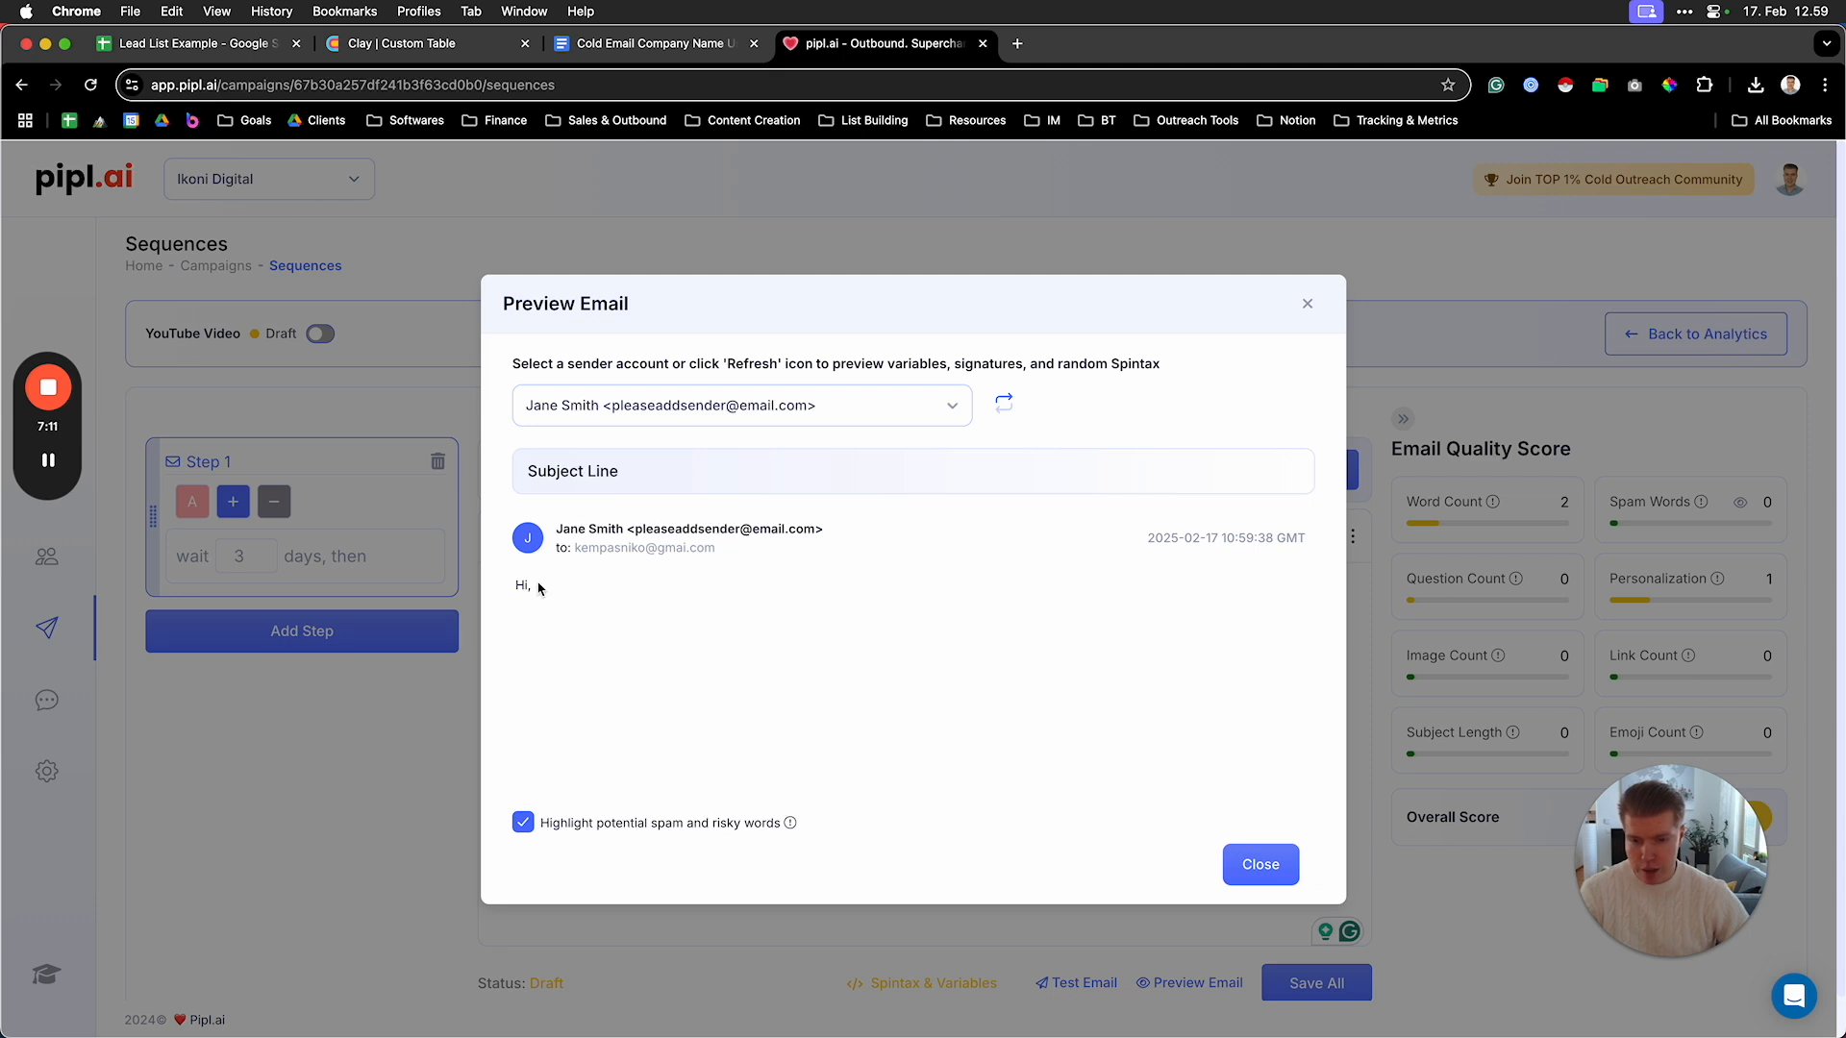
click(1004, 402)
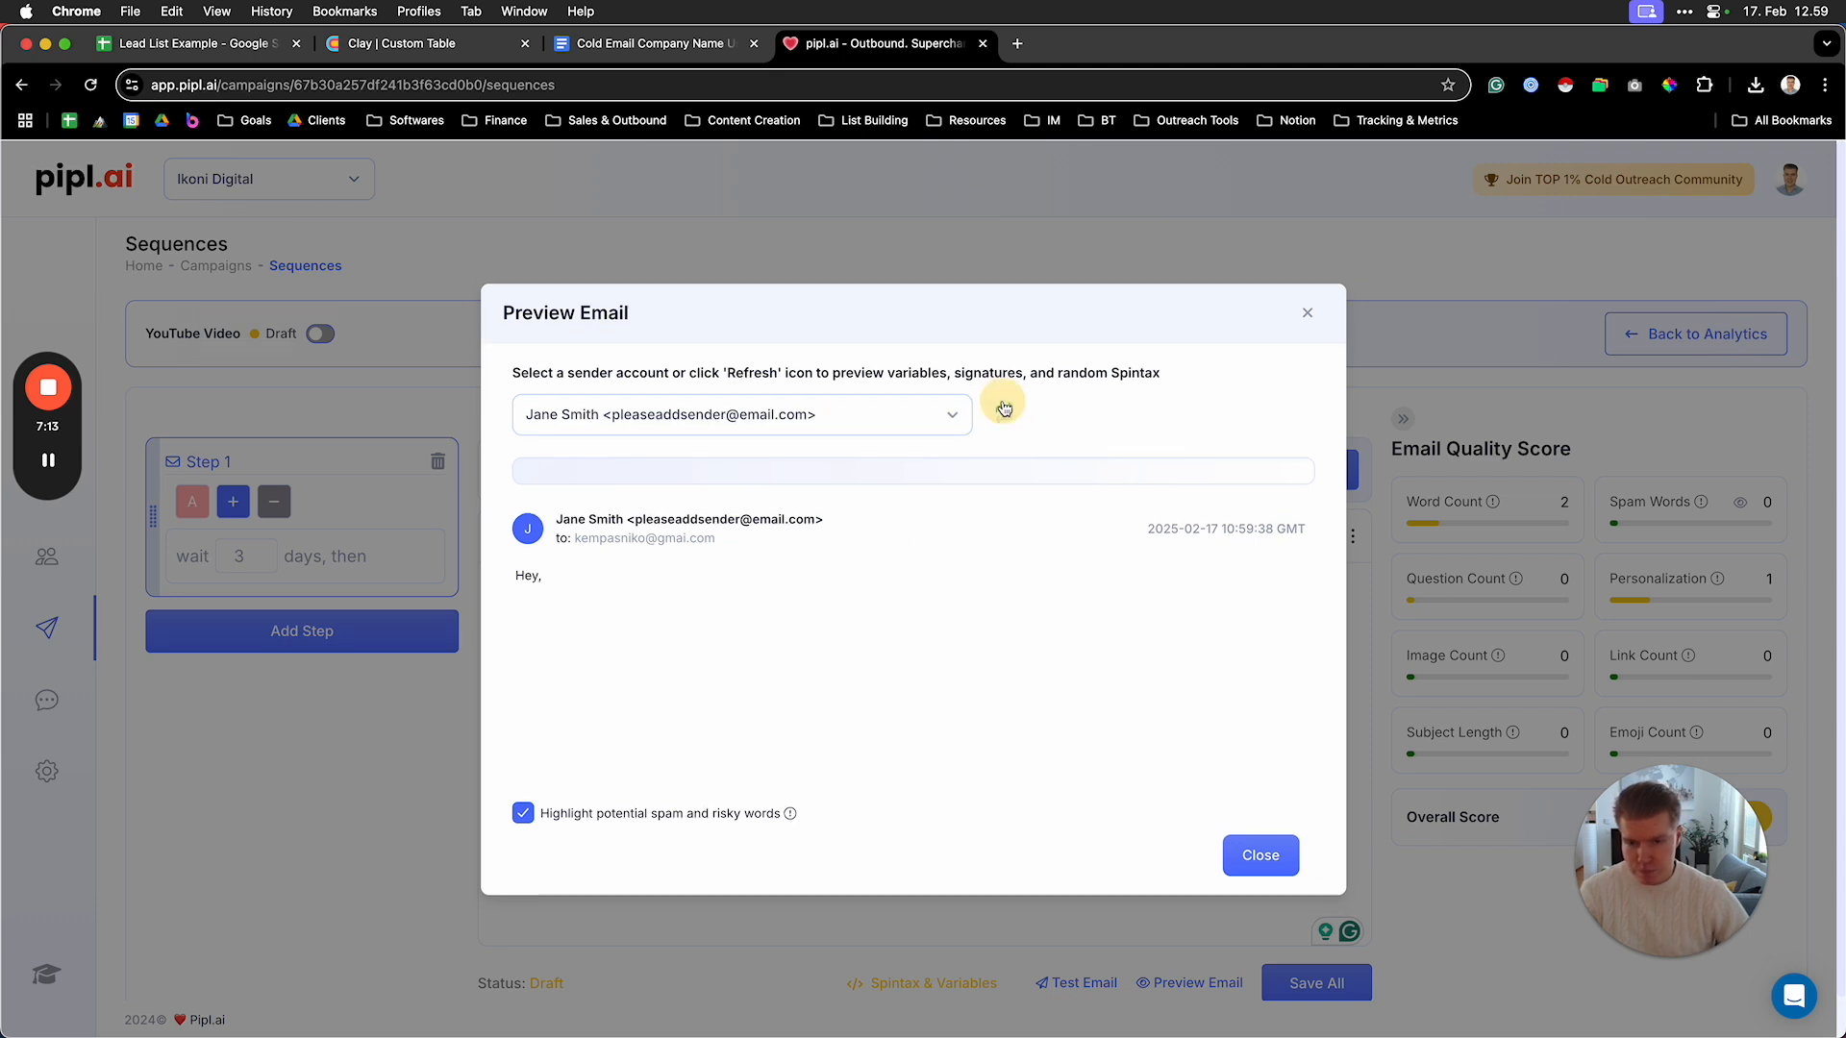
click(1002, 423)
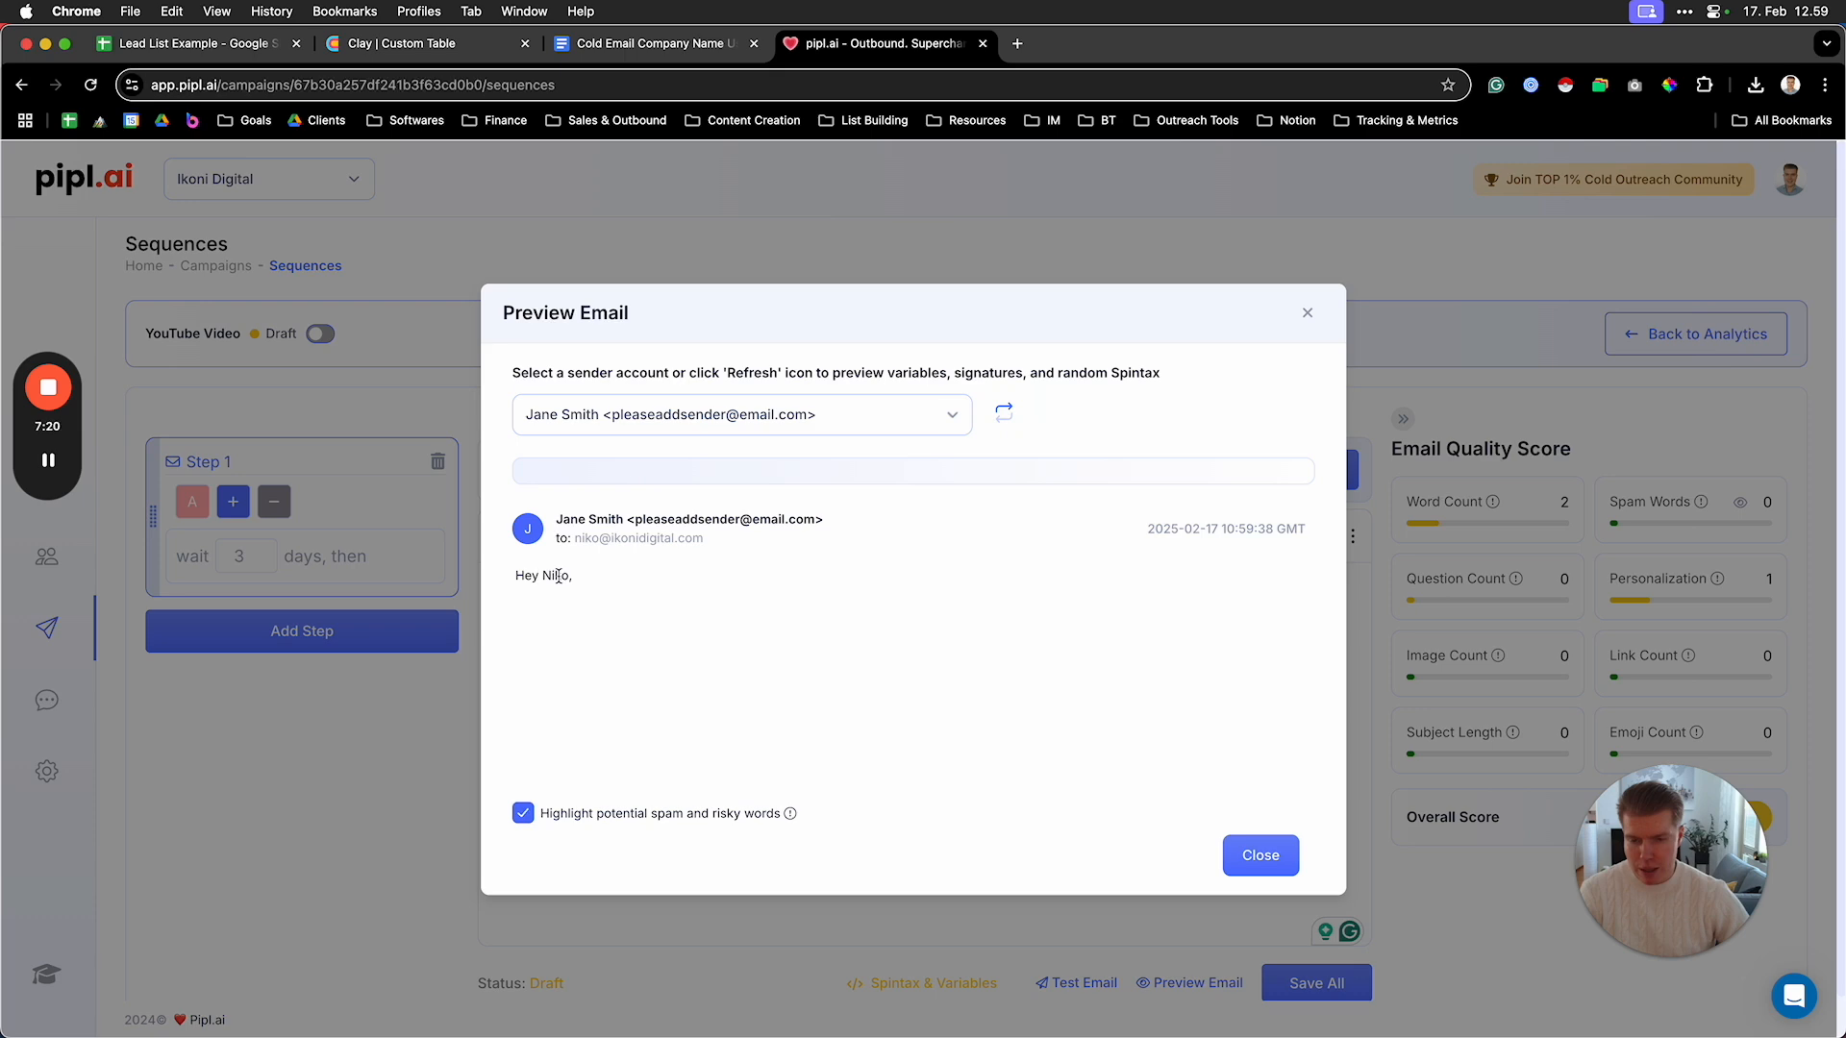
click(1308, 313)
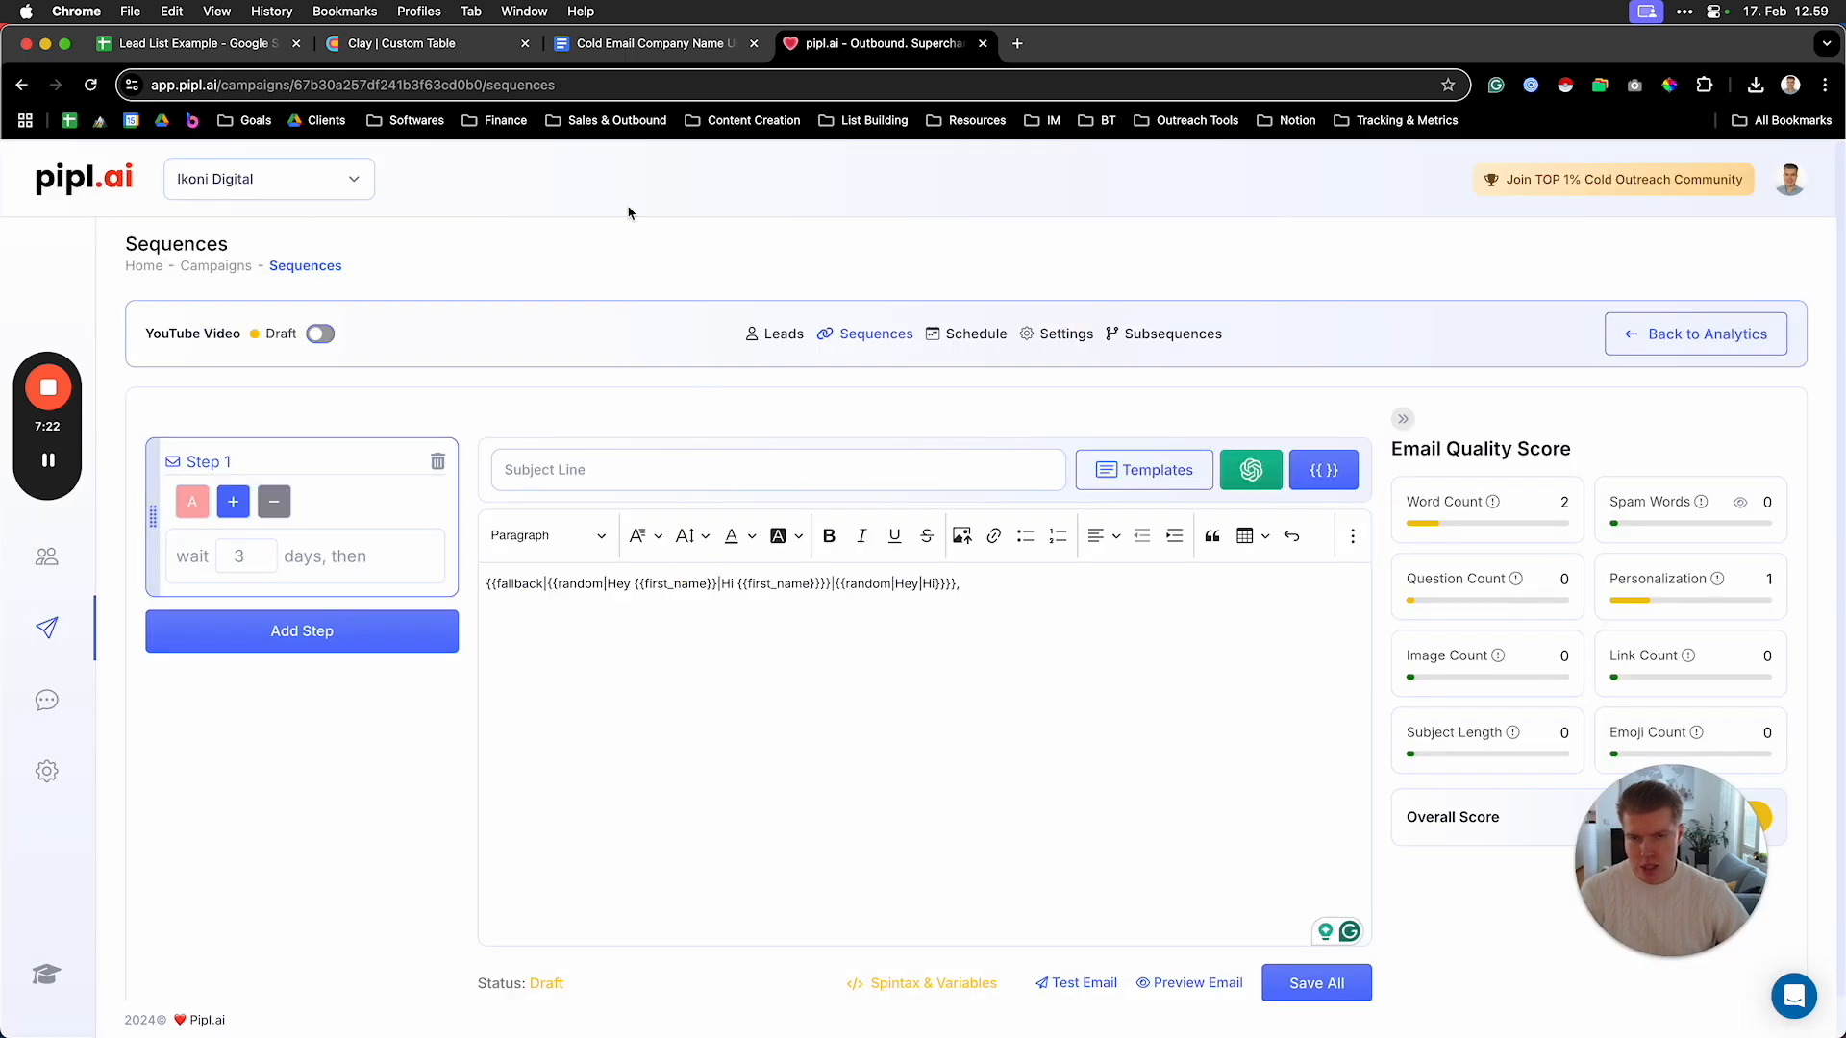
Switch back to the Clay table and bring the Company Name column fully into view
click(358, 48)
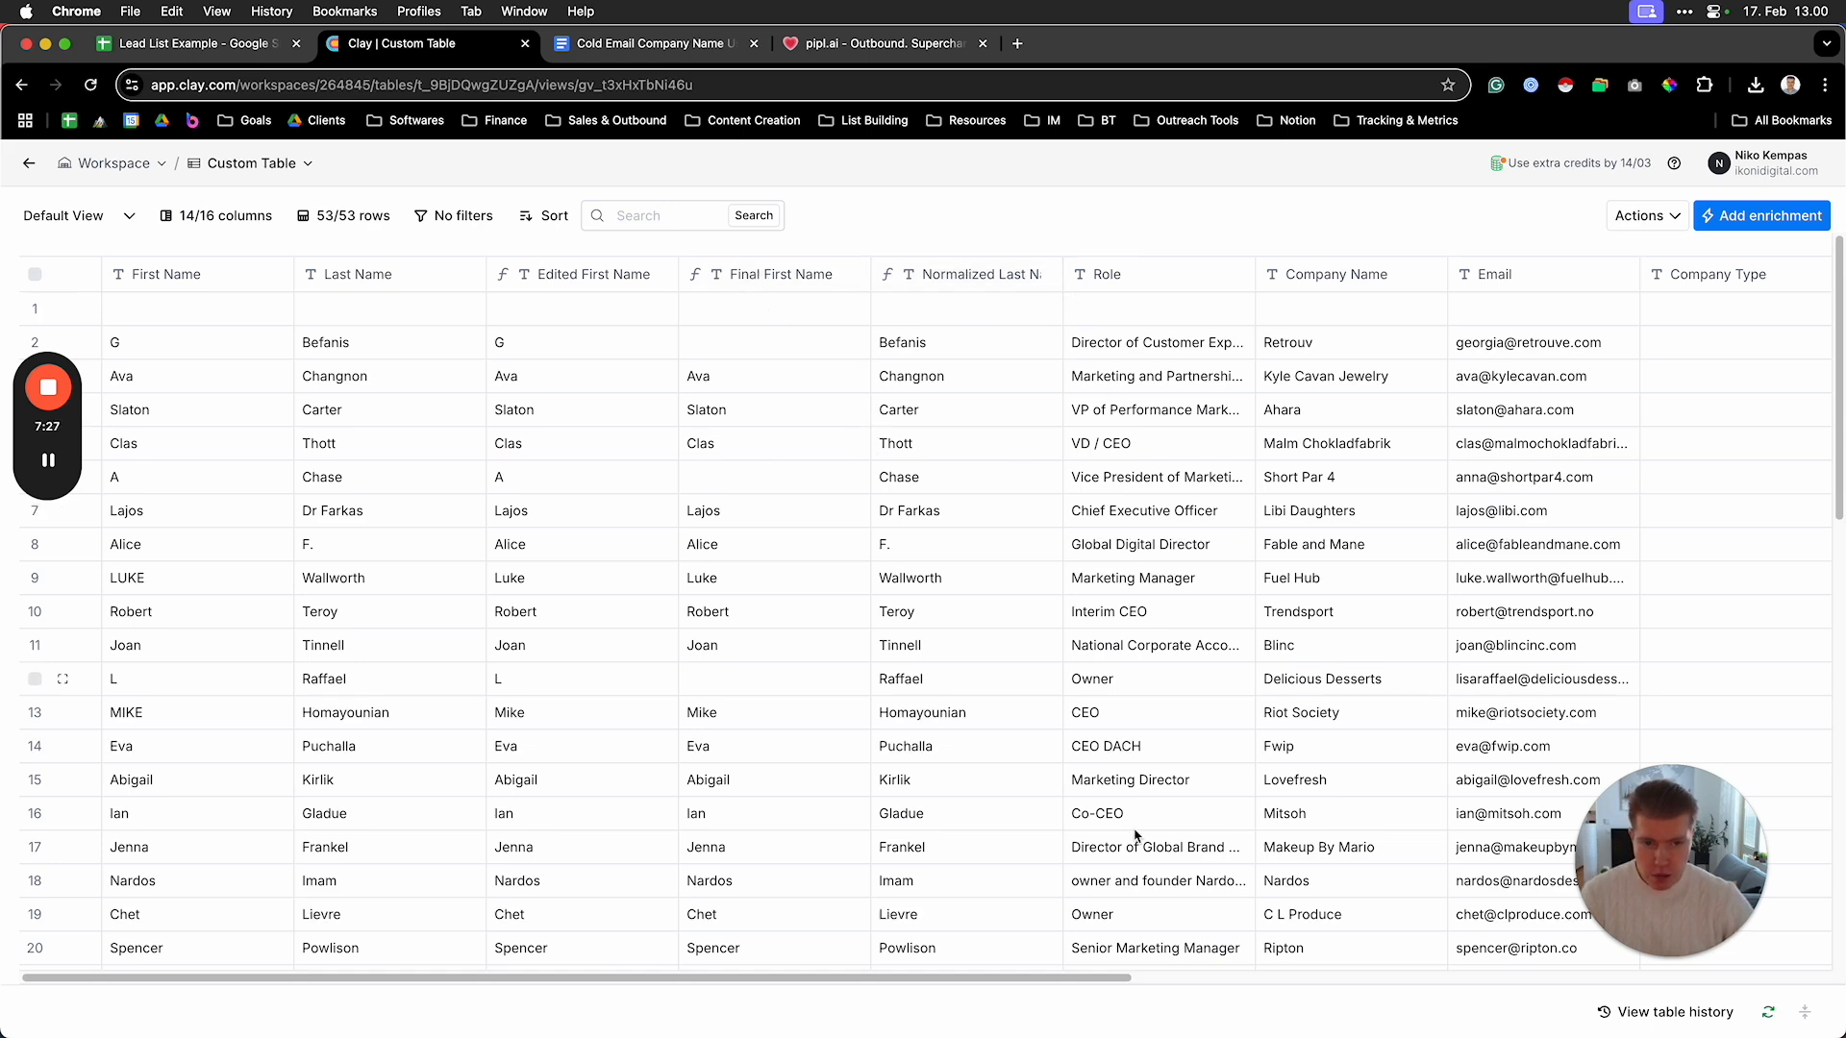
drag(1005, 981, 1254, 986)
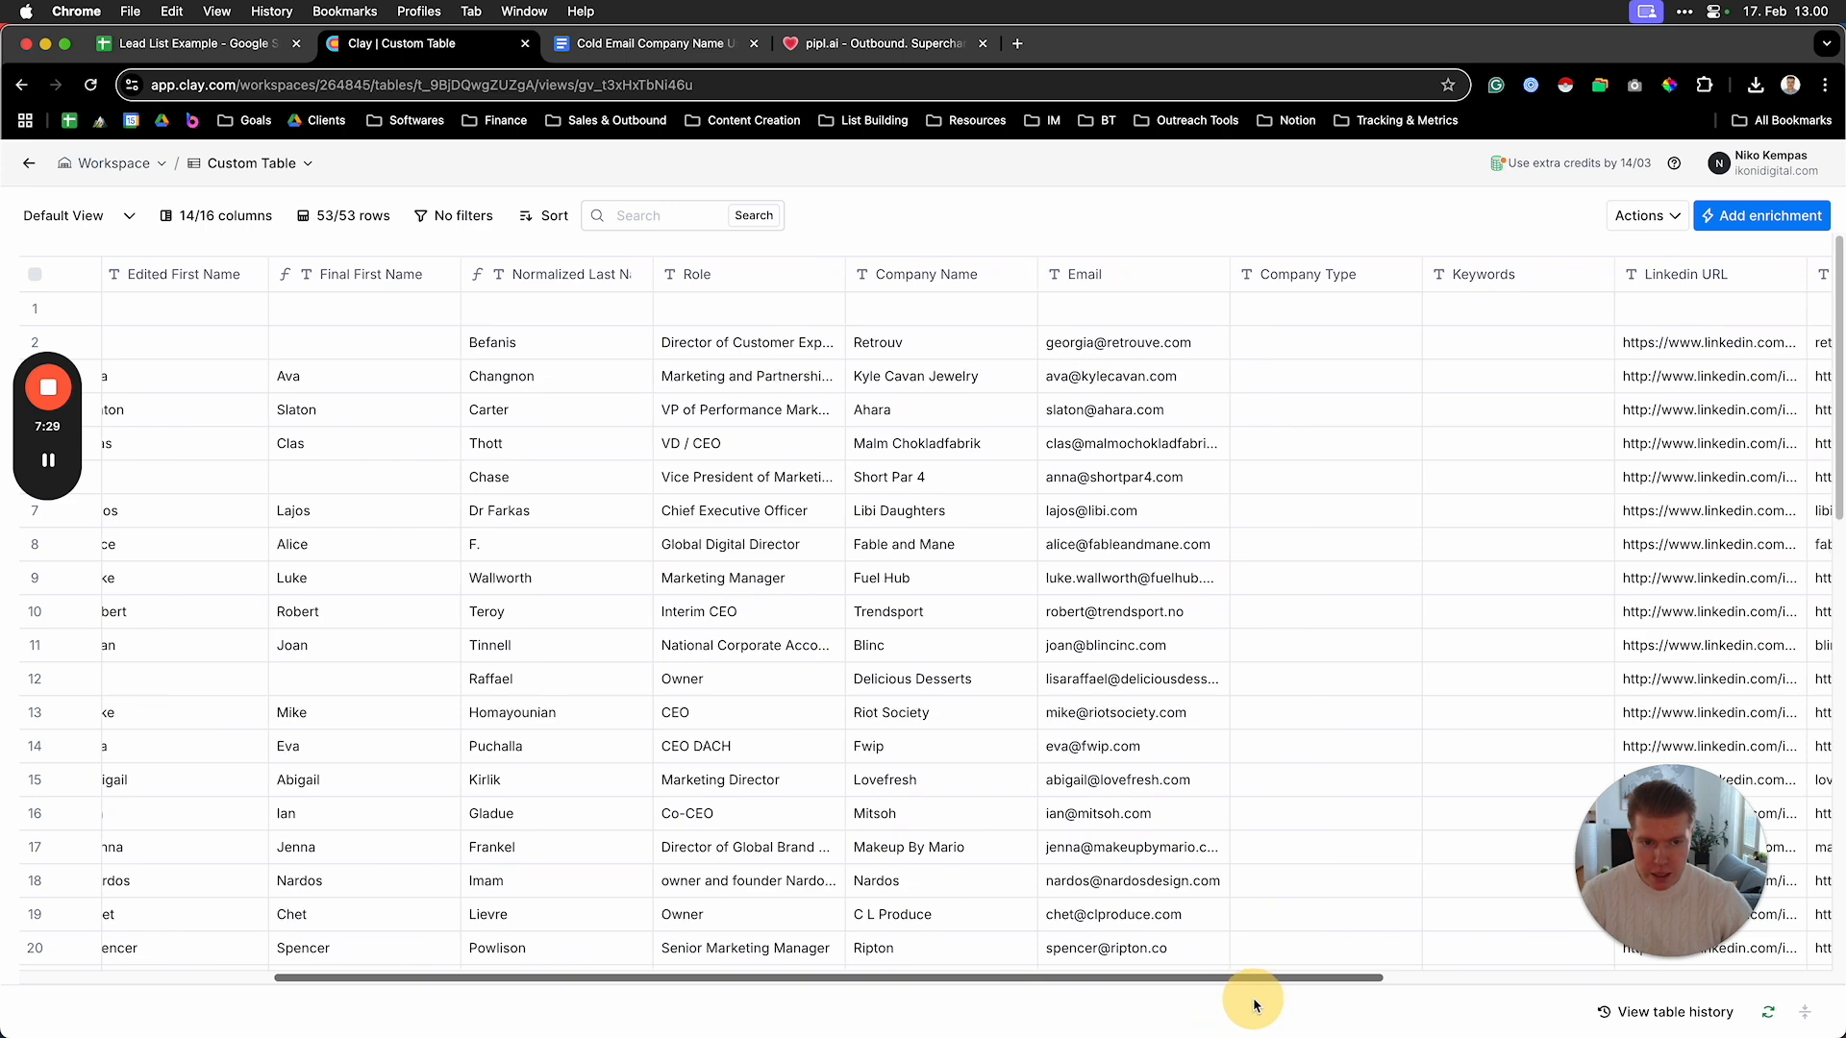
click(942, 288)
mouse_move(948, 525)
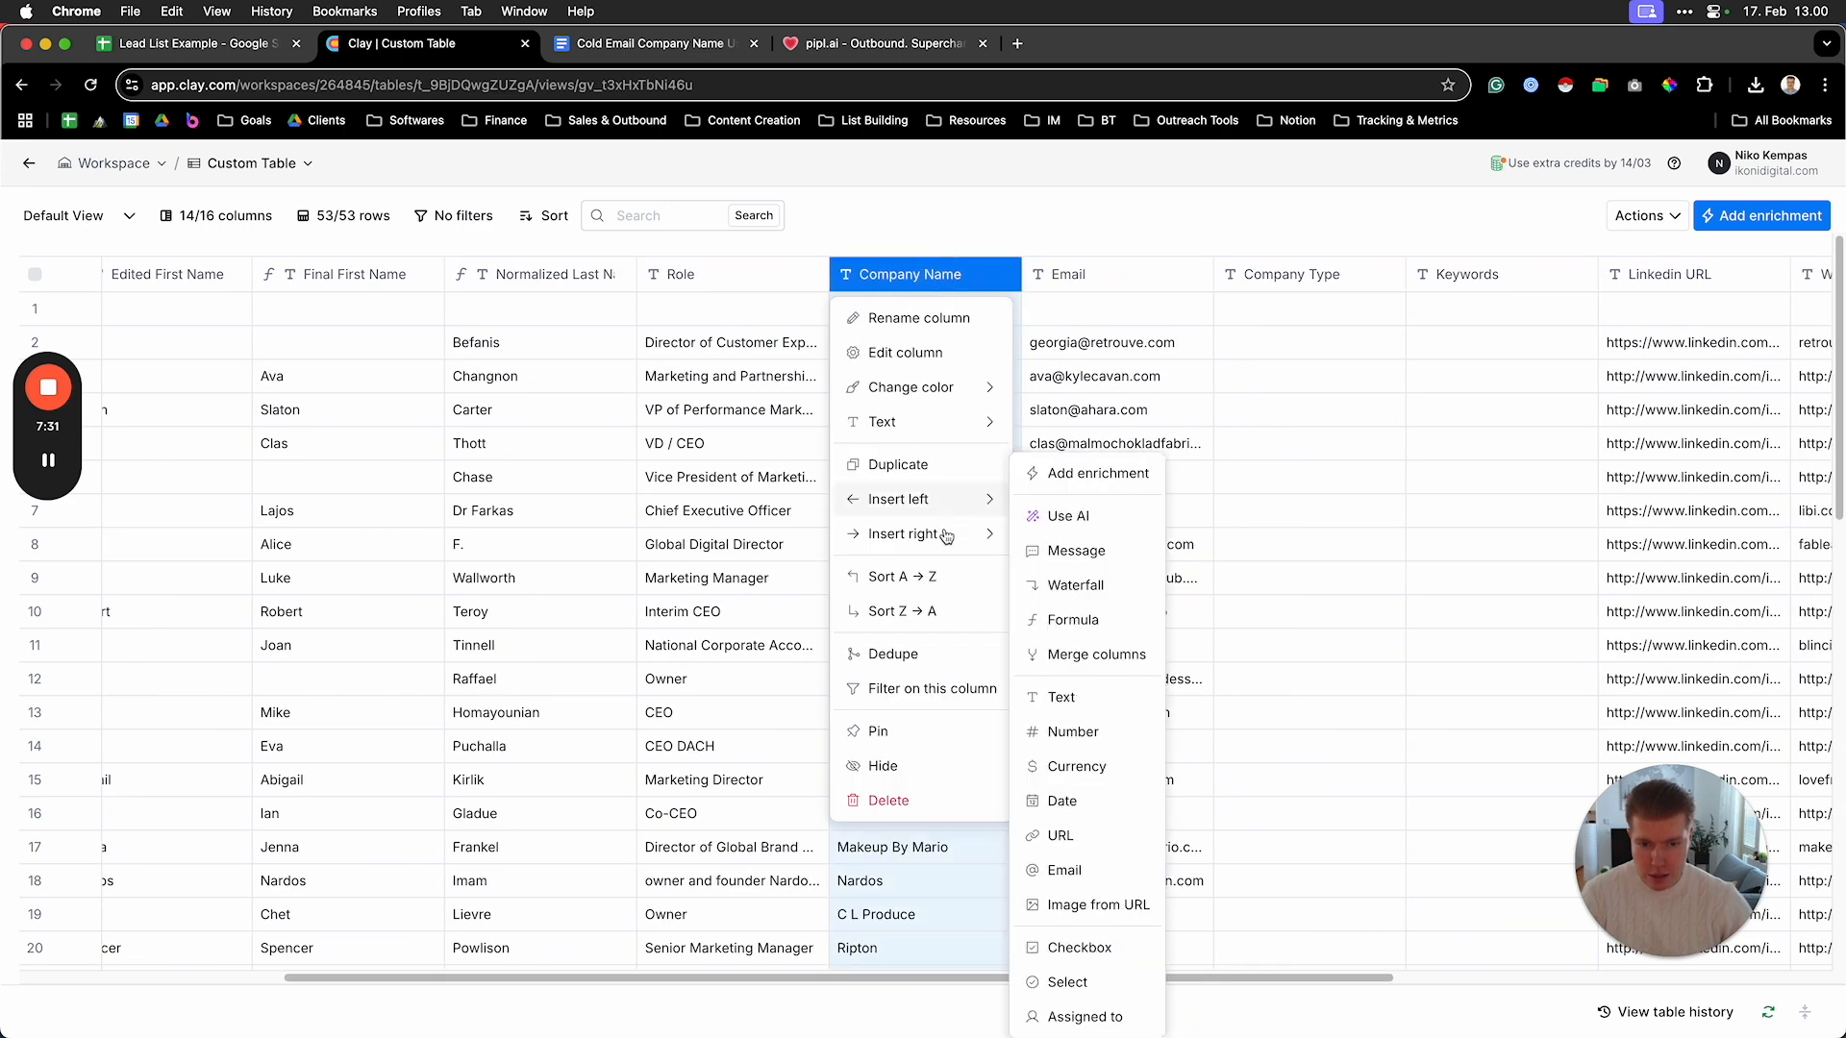
click(965, 218)
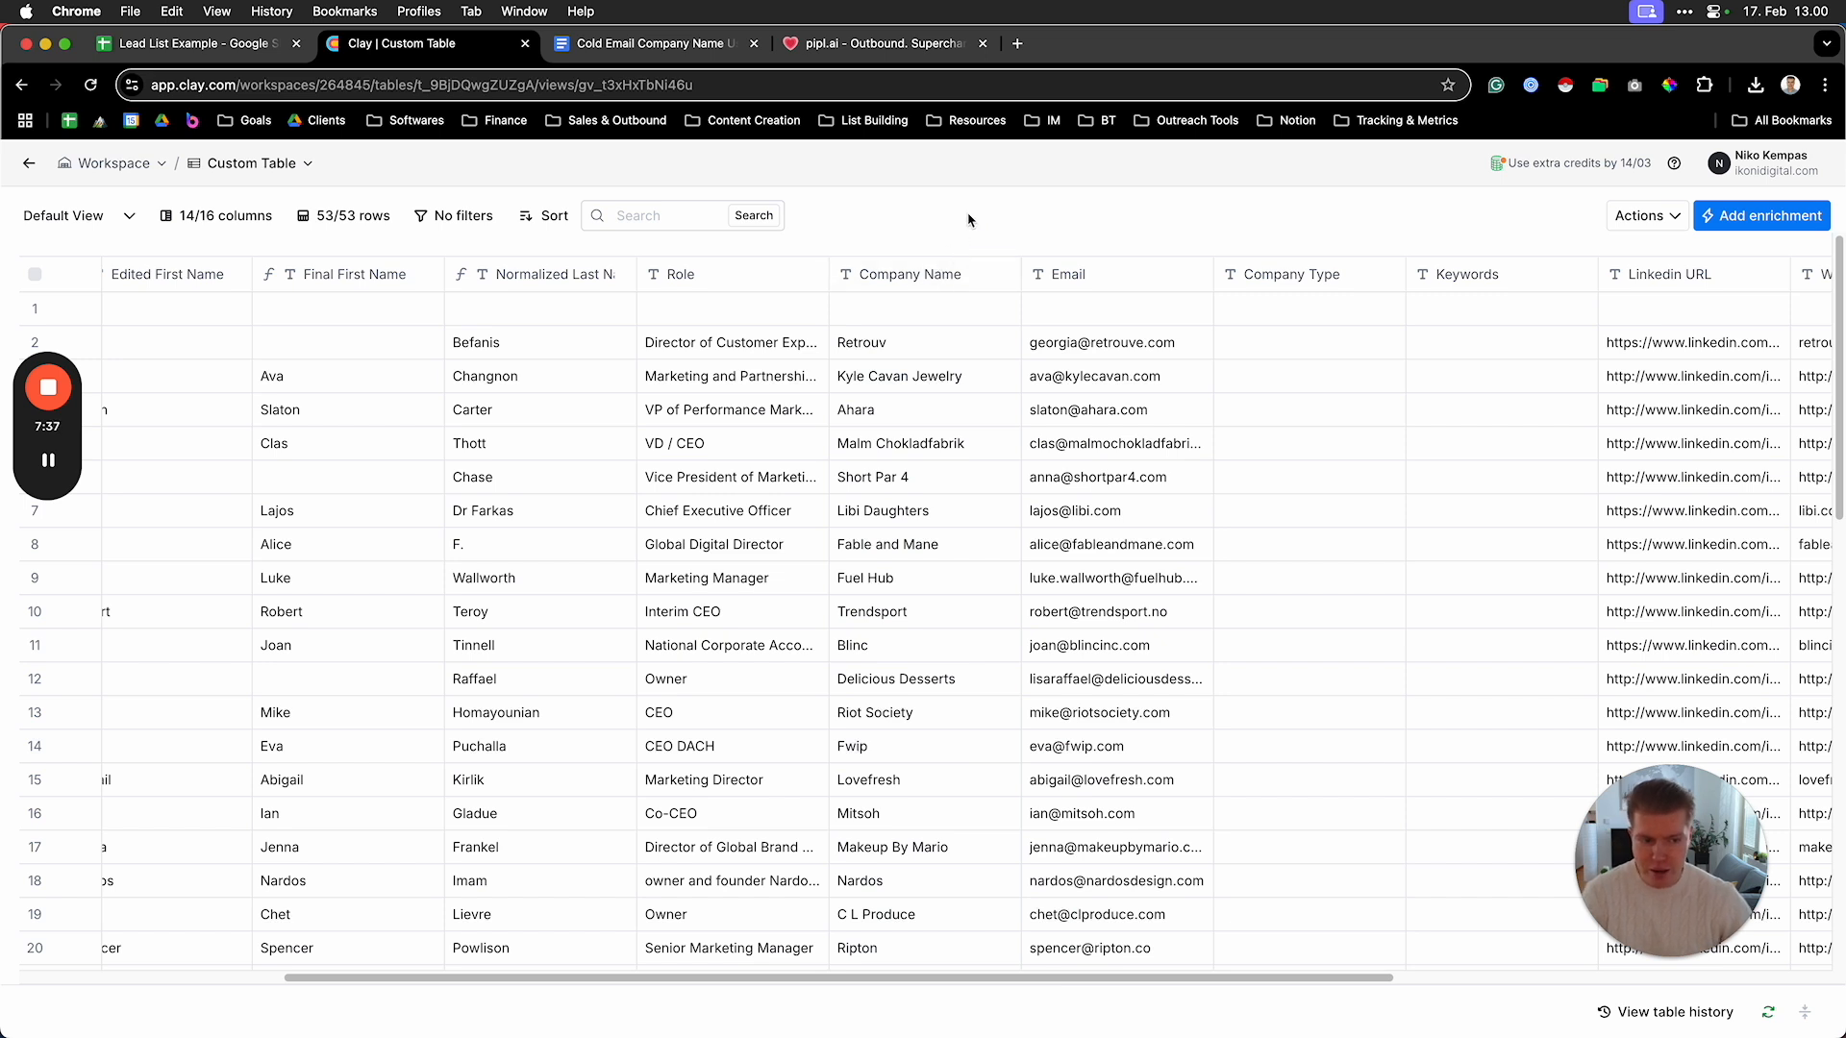
Insert an enrichment to the right of Company Name, searching for "normaline" and choosing Normalize Company Name from Clay Formatters
click(923, 279)
mouse_move(913, 545)
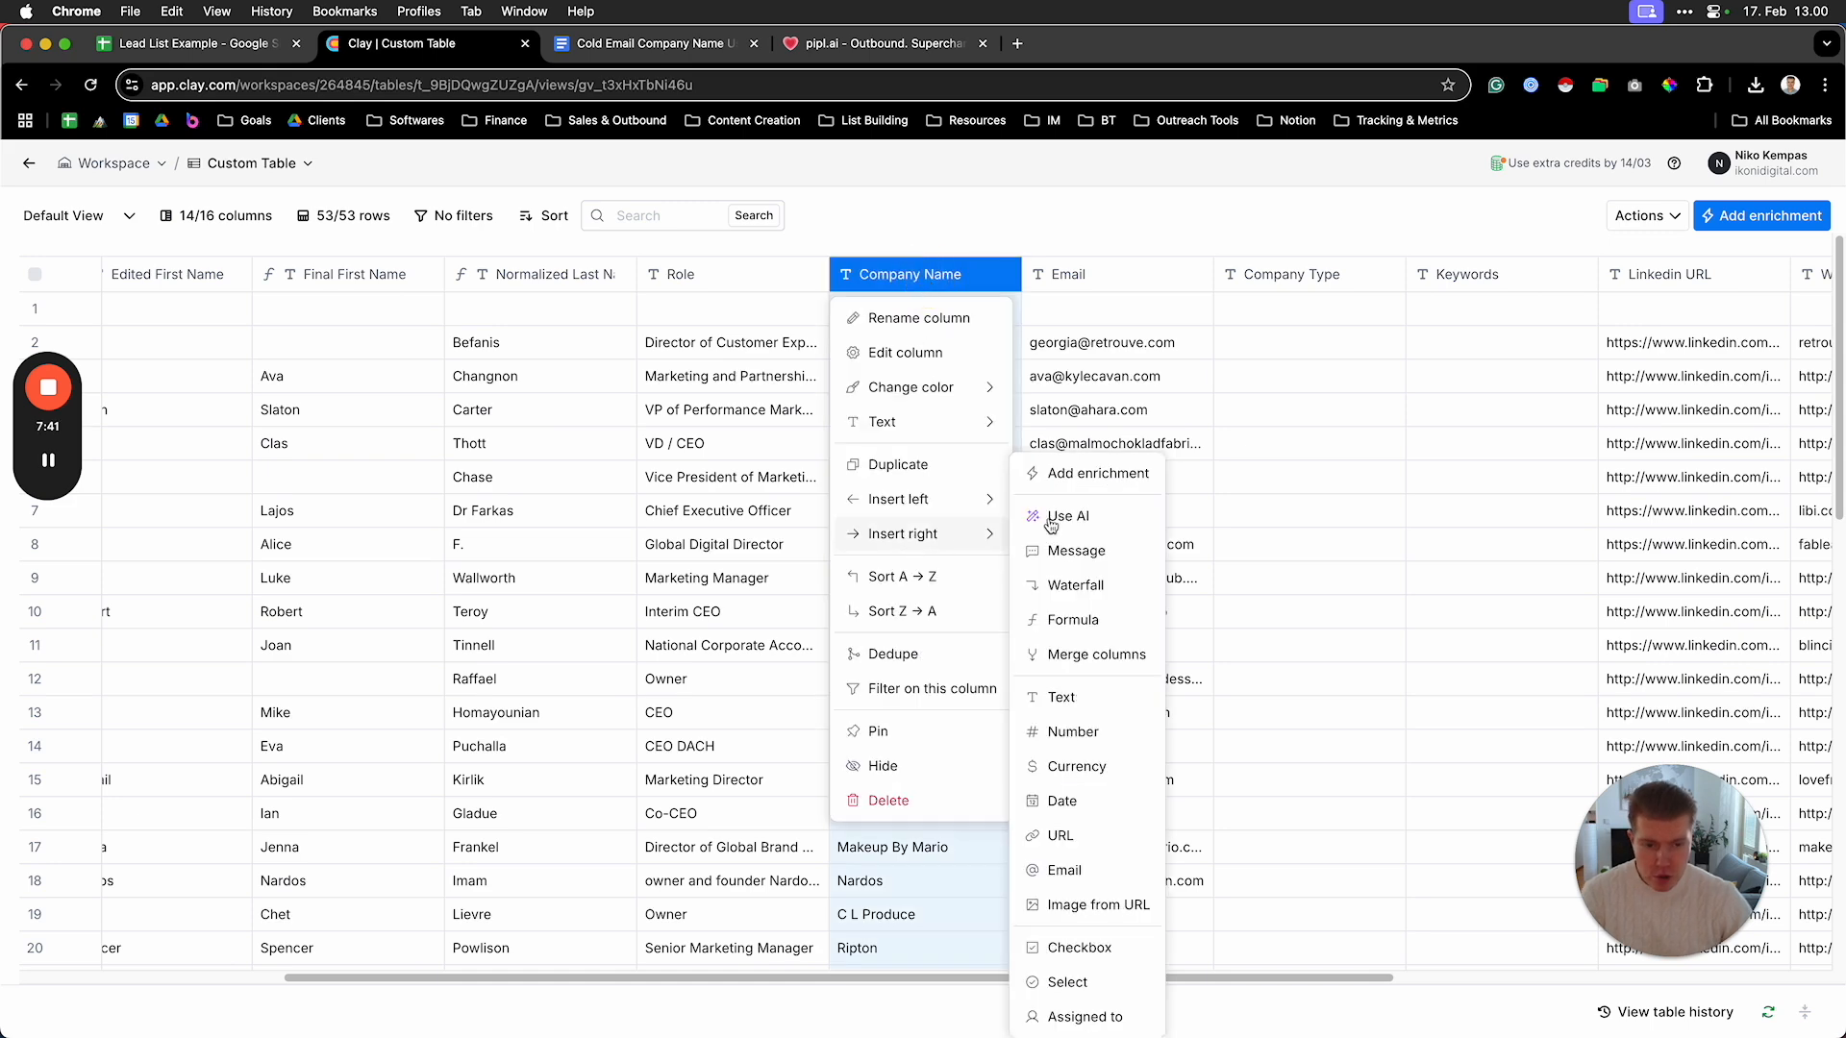
click(1094, 476)
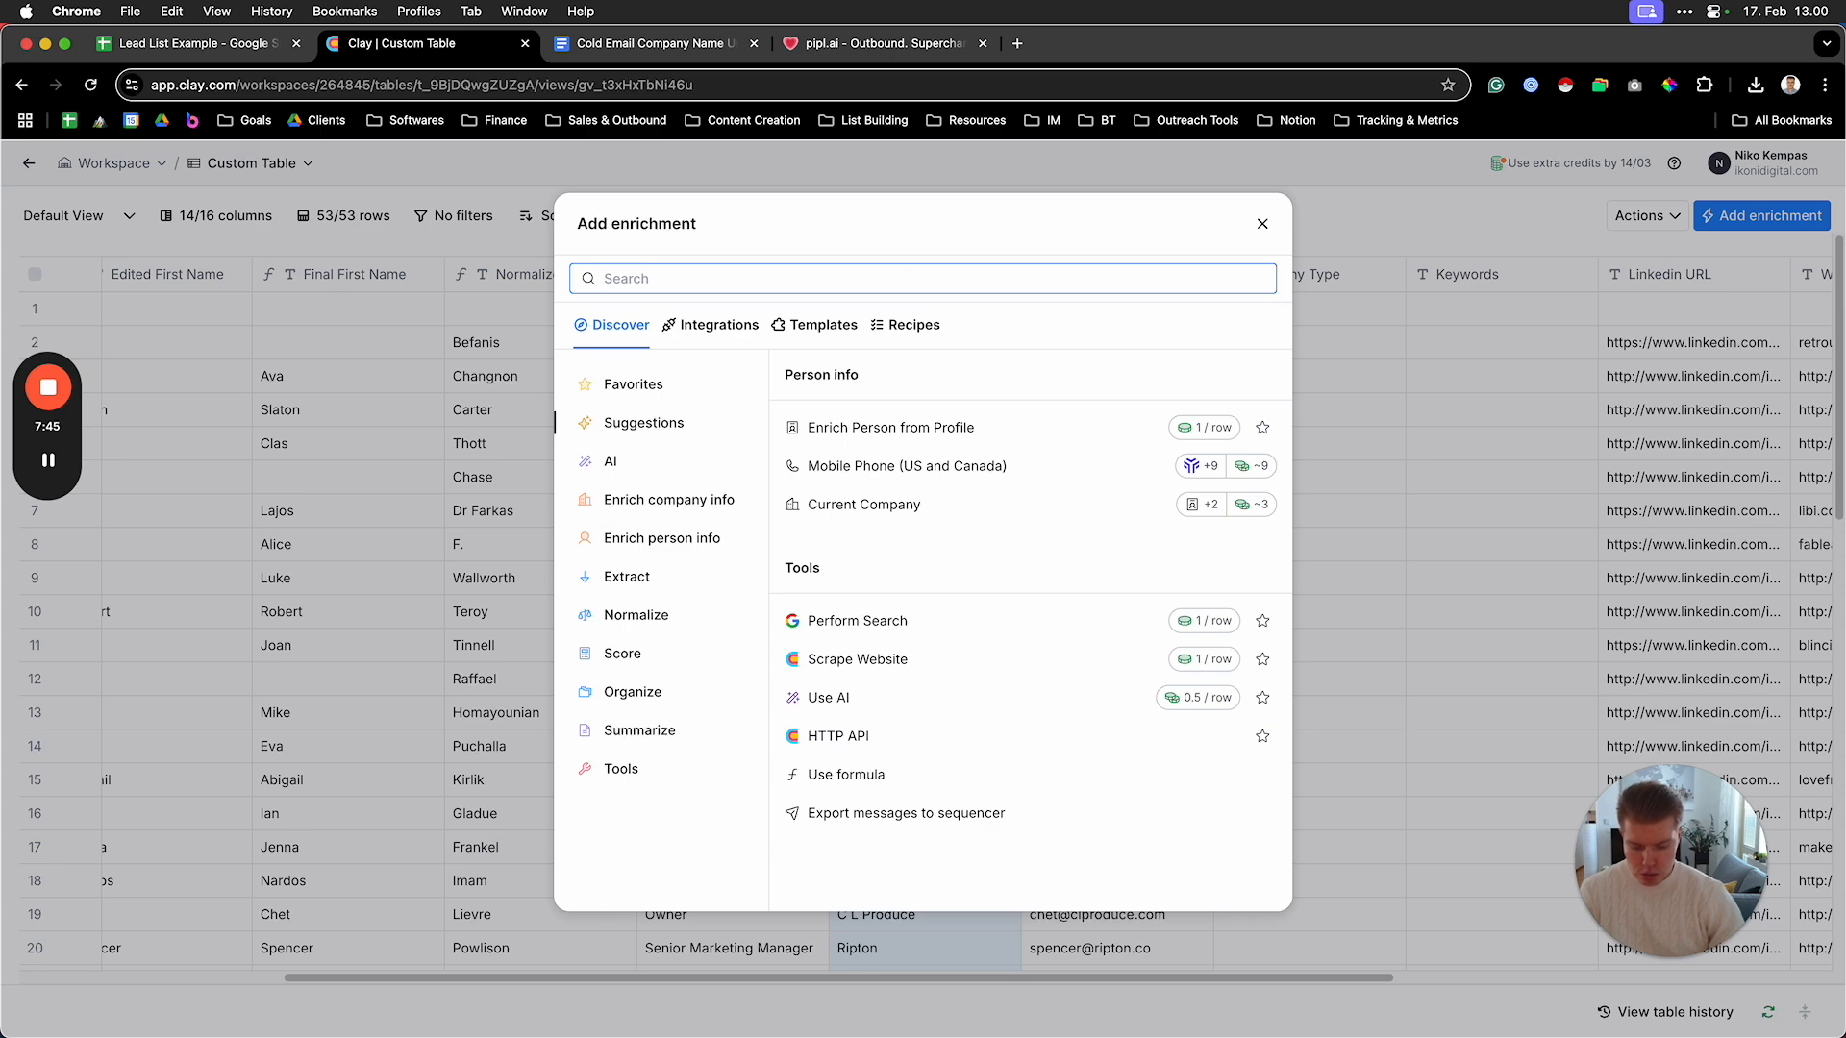
text(normaline)
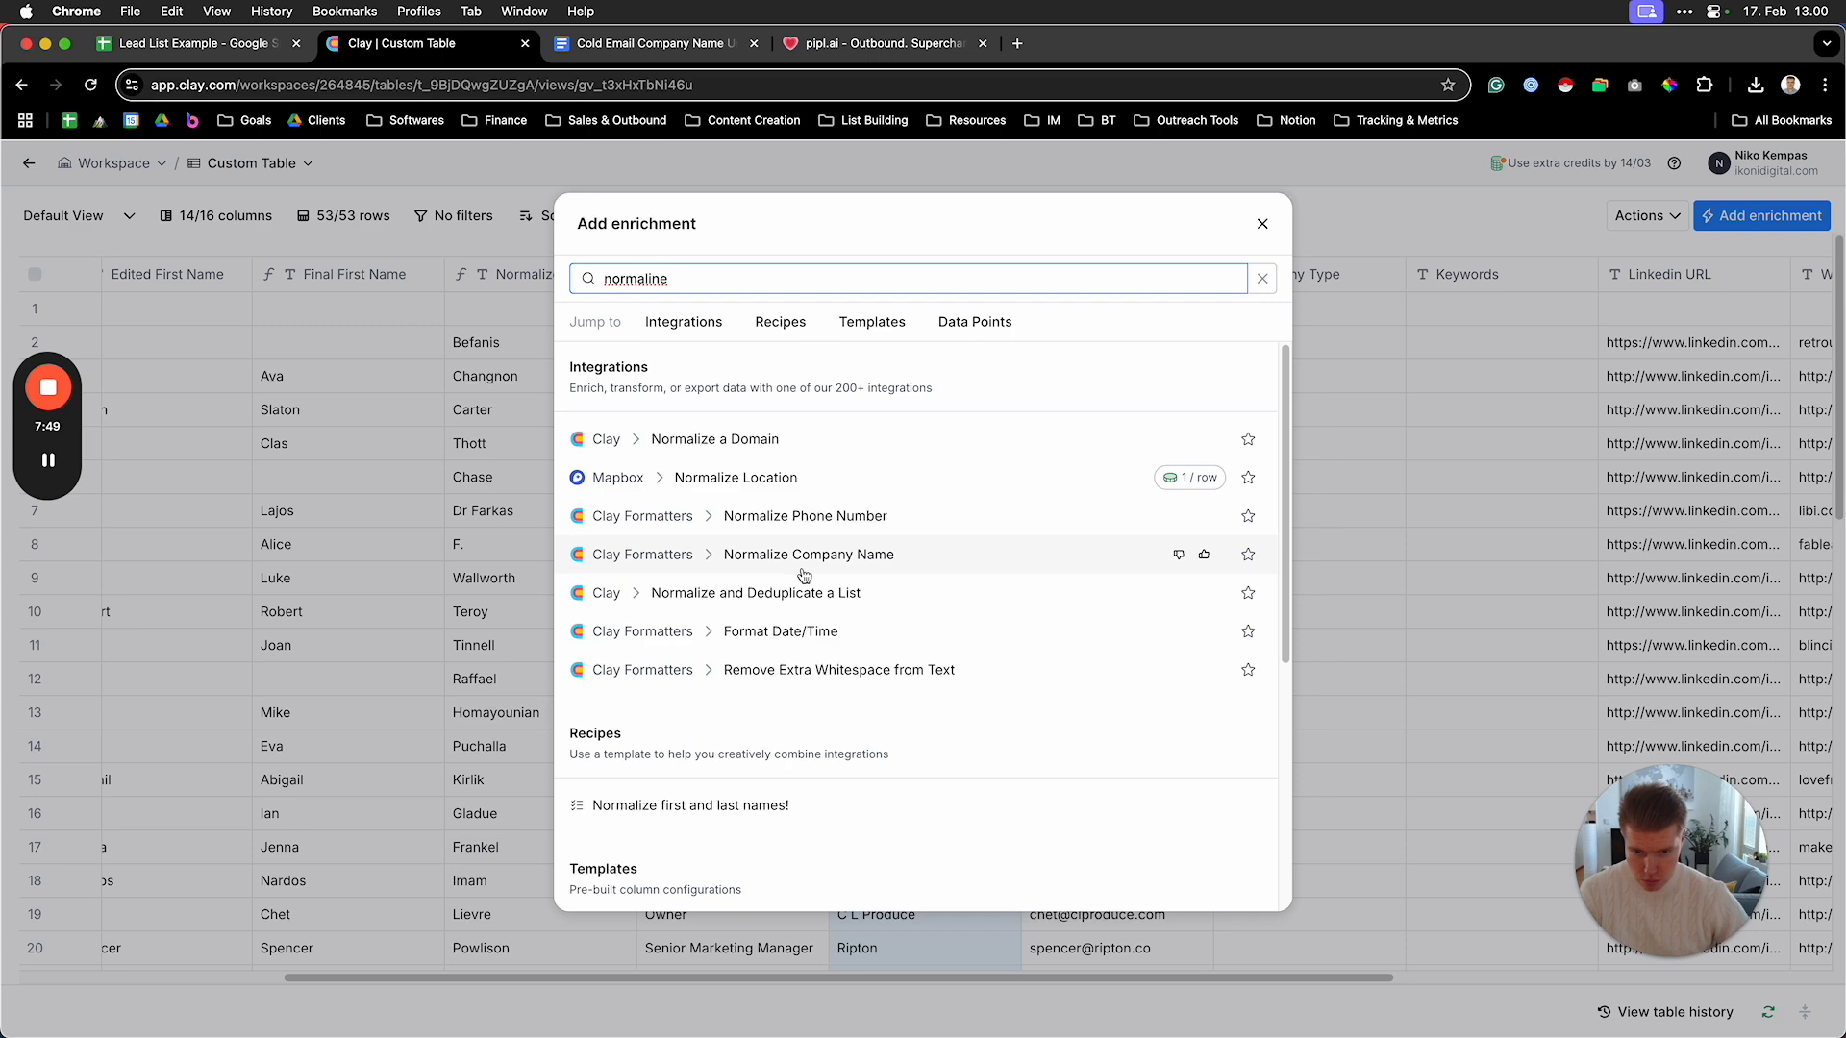
click(755, 554)
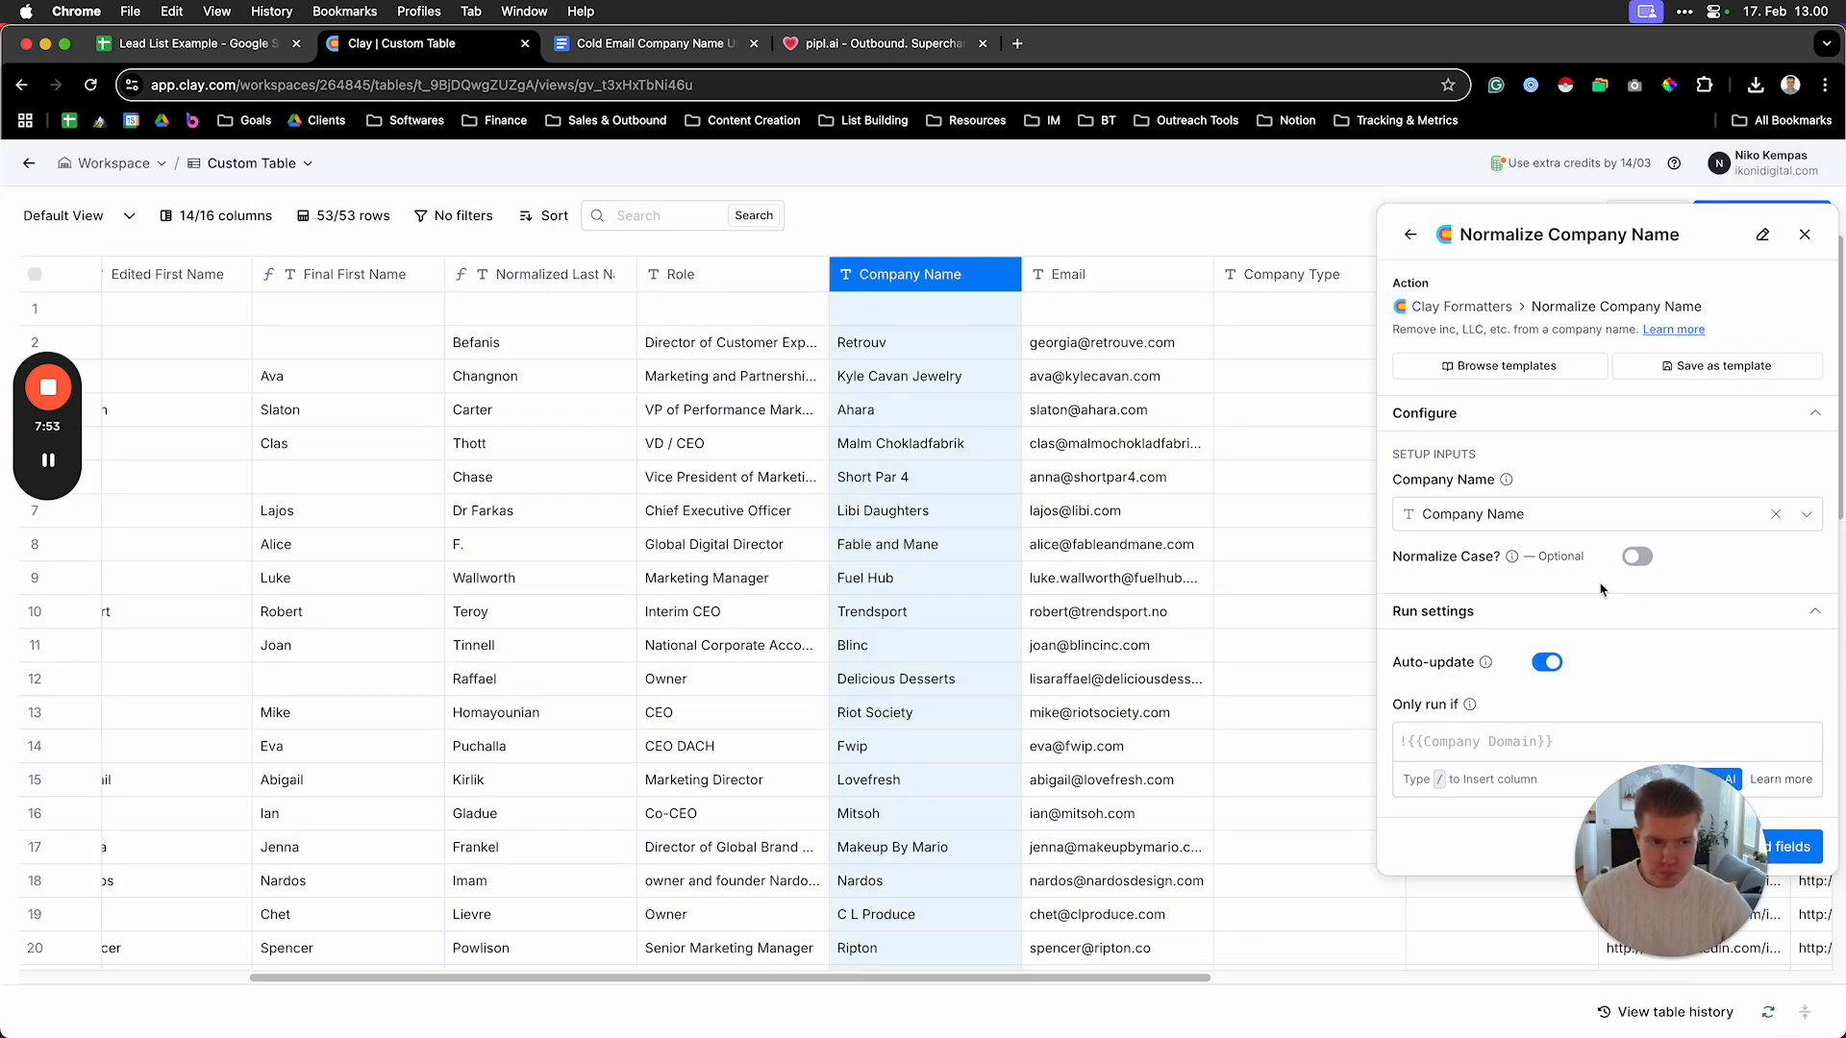
Turn on Normalize Case for the enrichment and select Original Name and Normalized Name as its output columns
click(1637, 556)
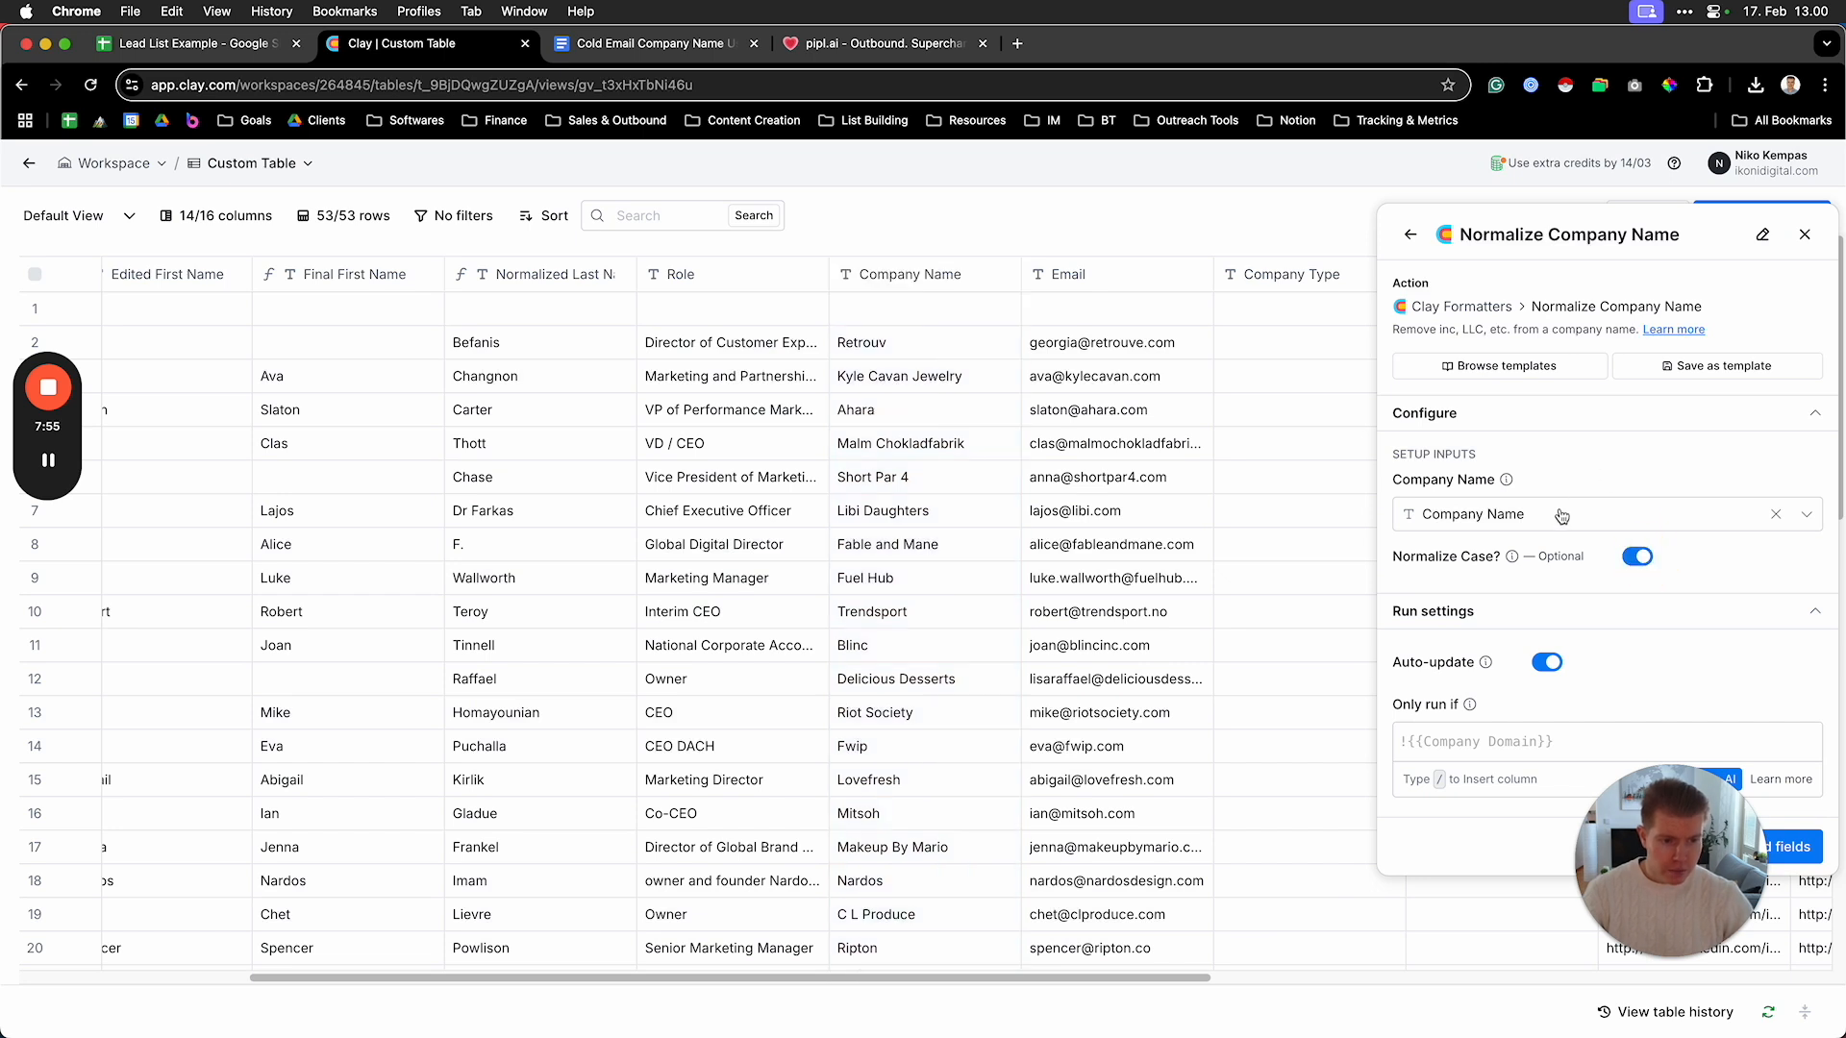
drag(1690, 848, 442, 888)
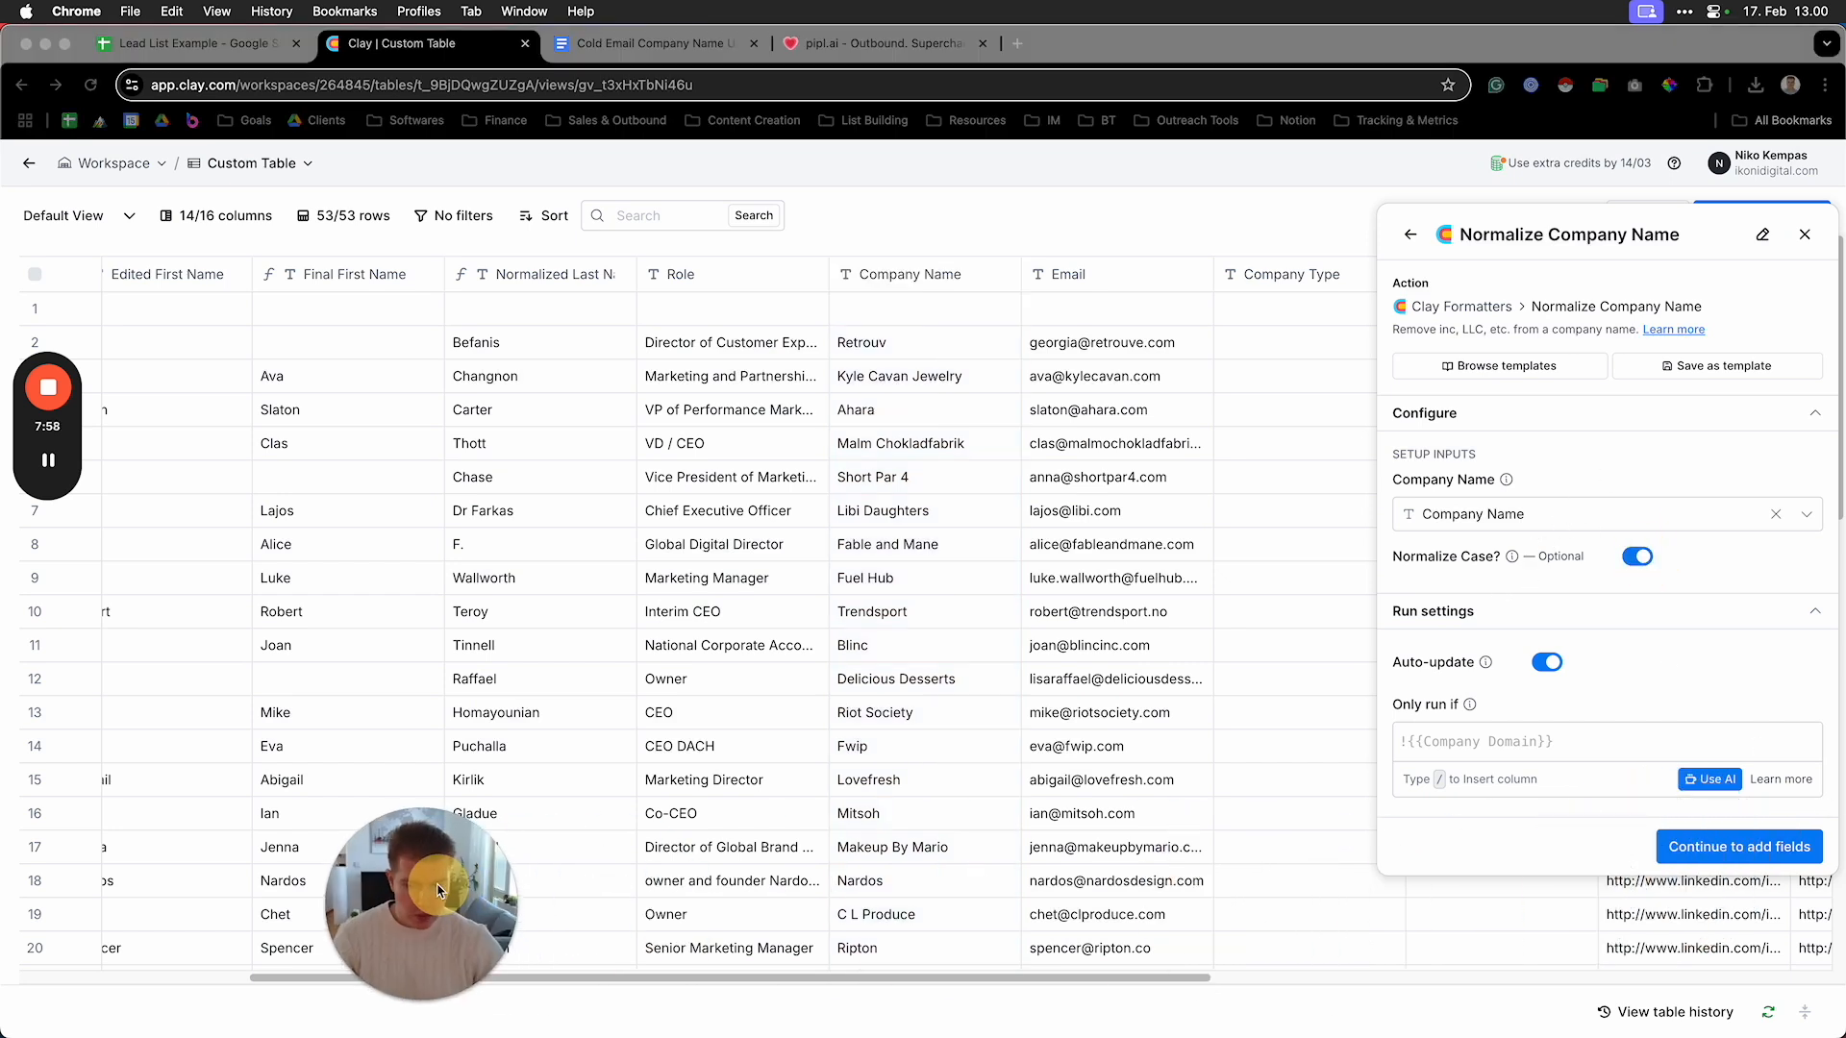
click(1728, 846)
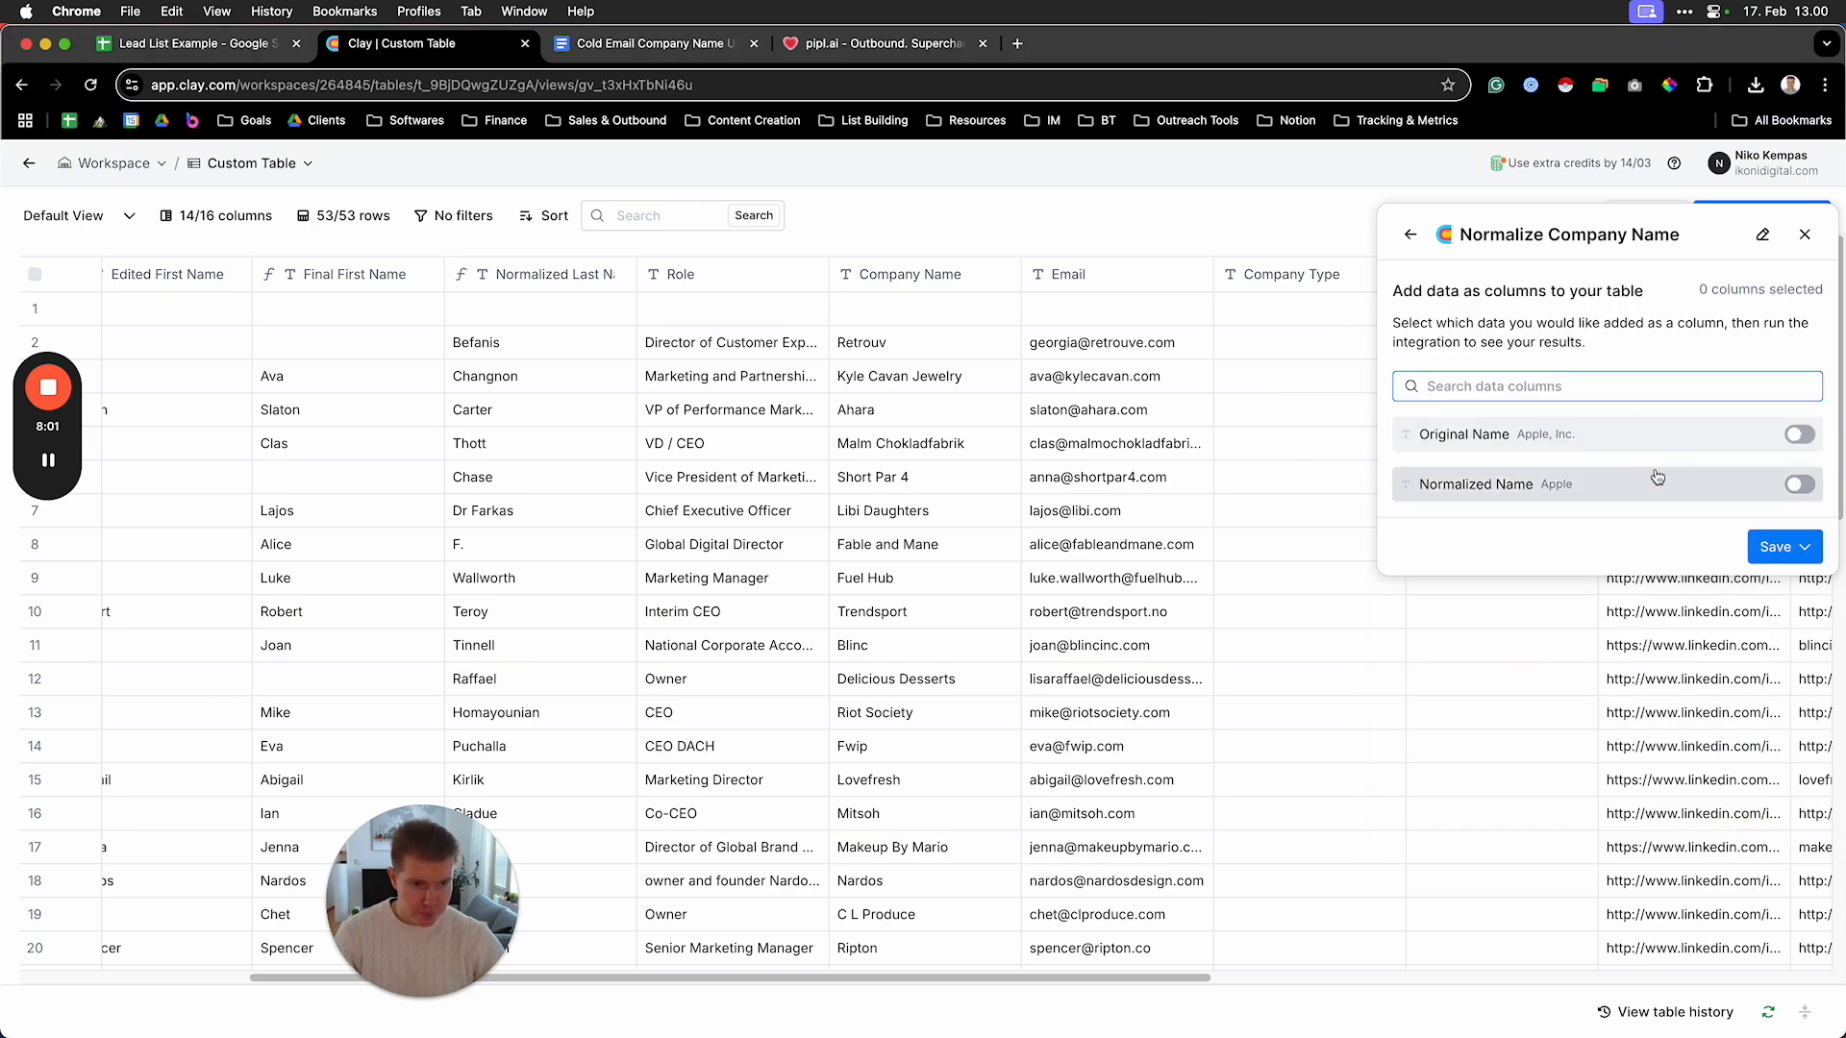
click(1798, 435)
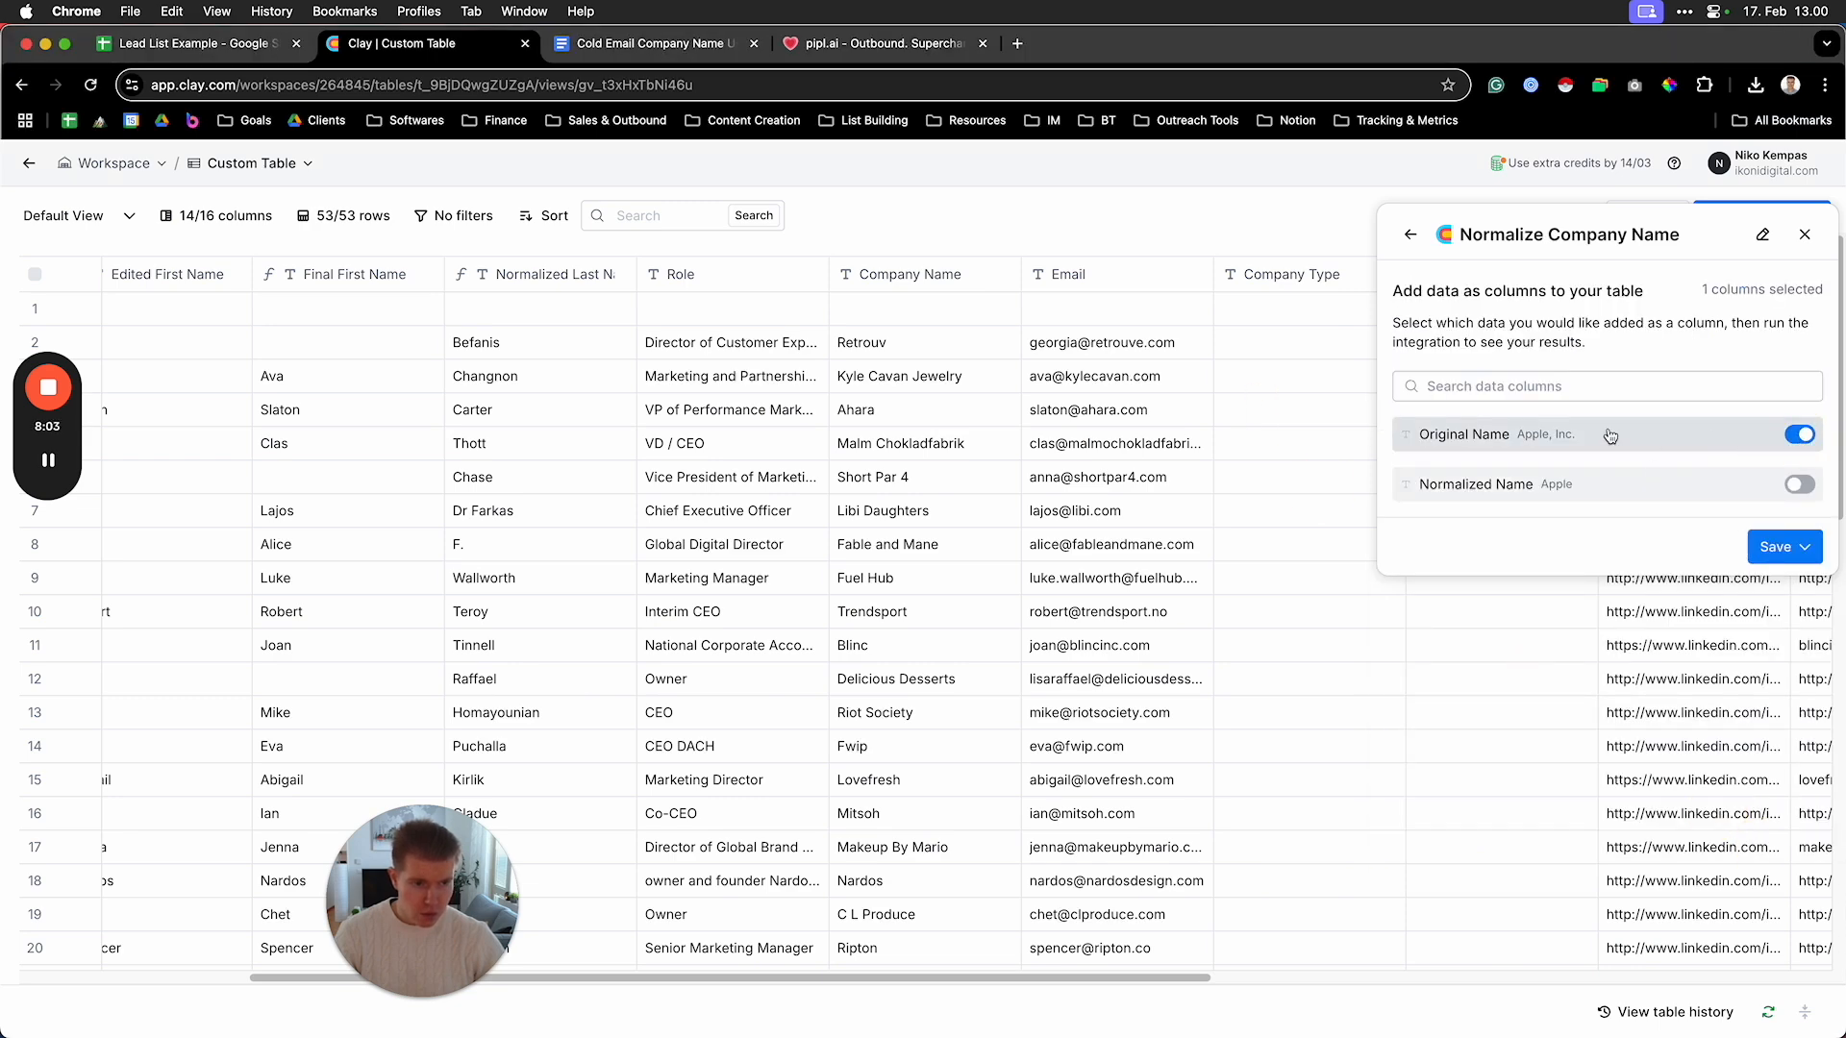
click(1798, 484)
click(1596, 382)
text(/)
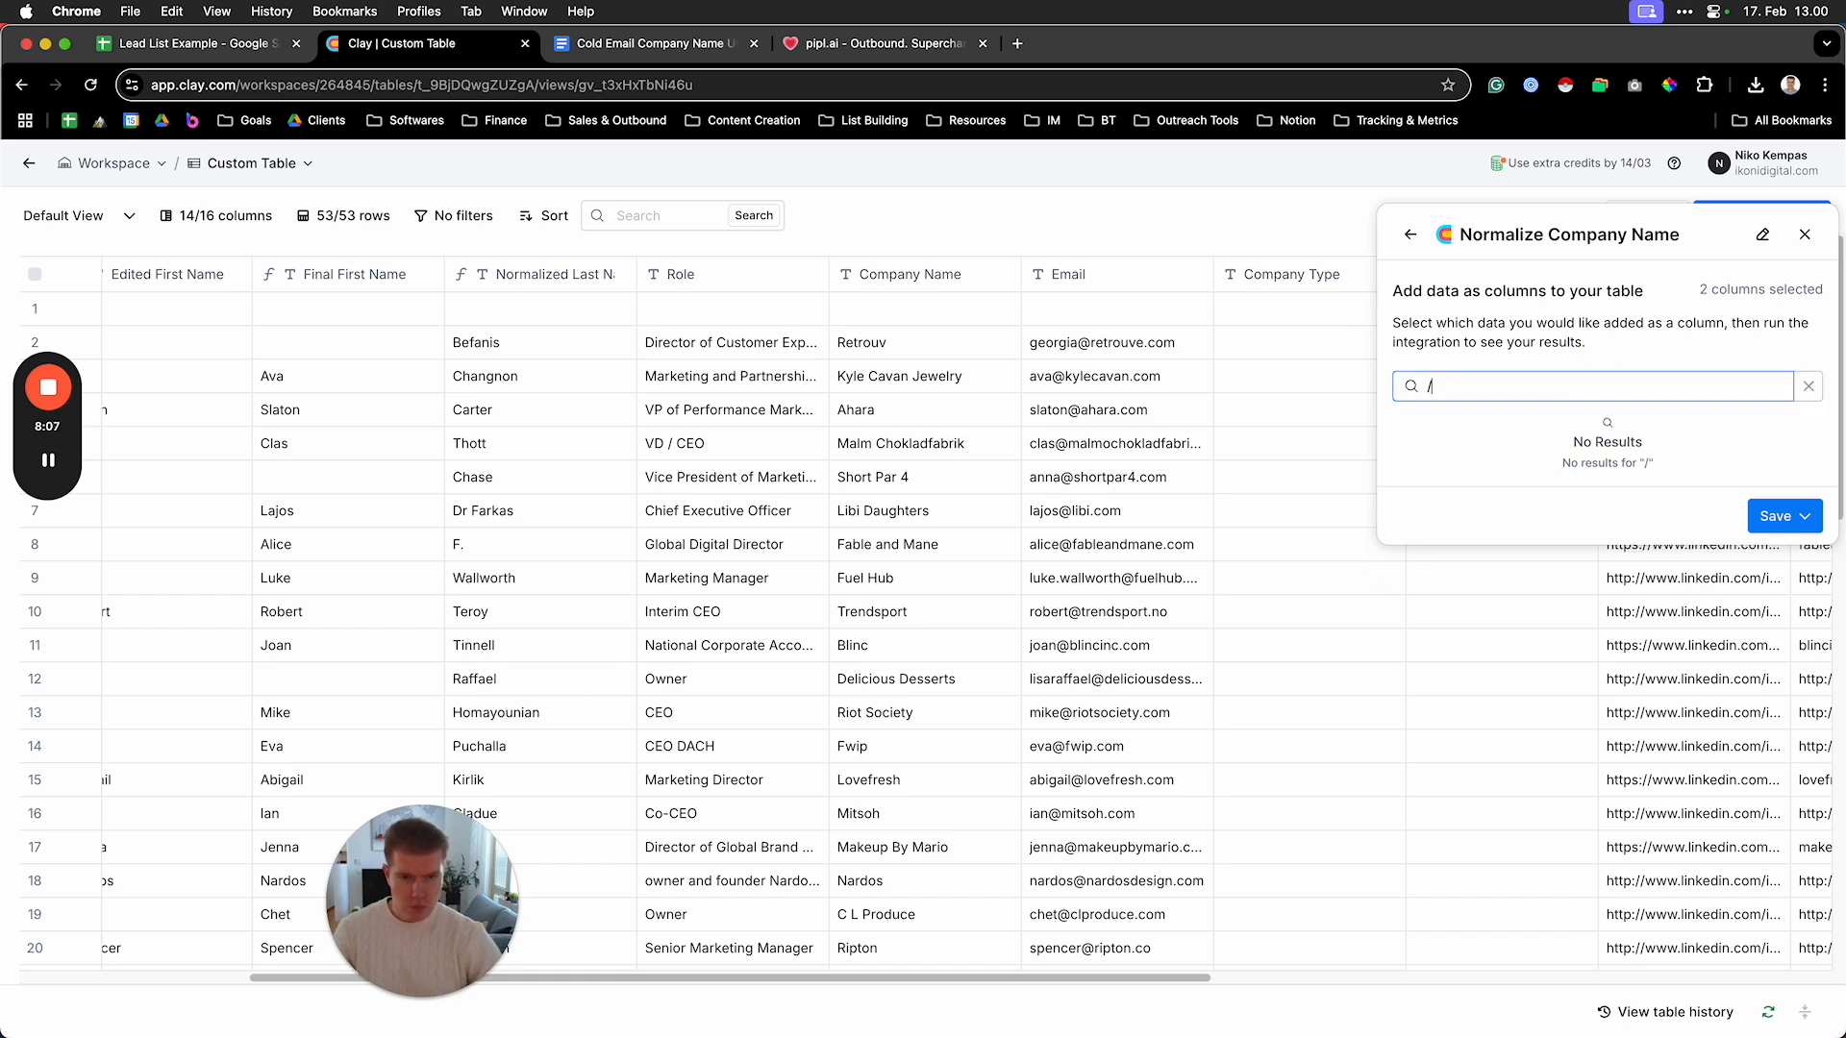
key(BackSpace)
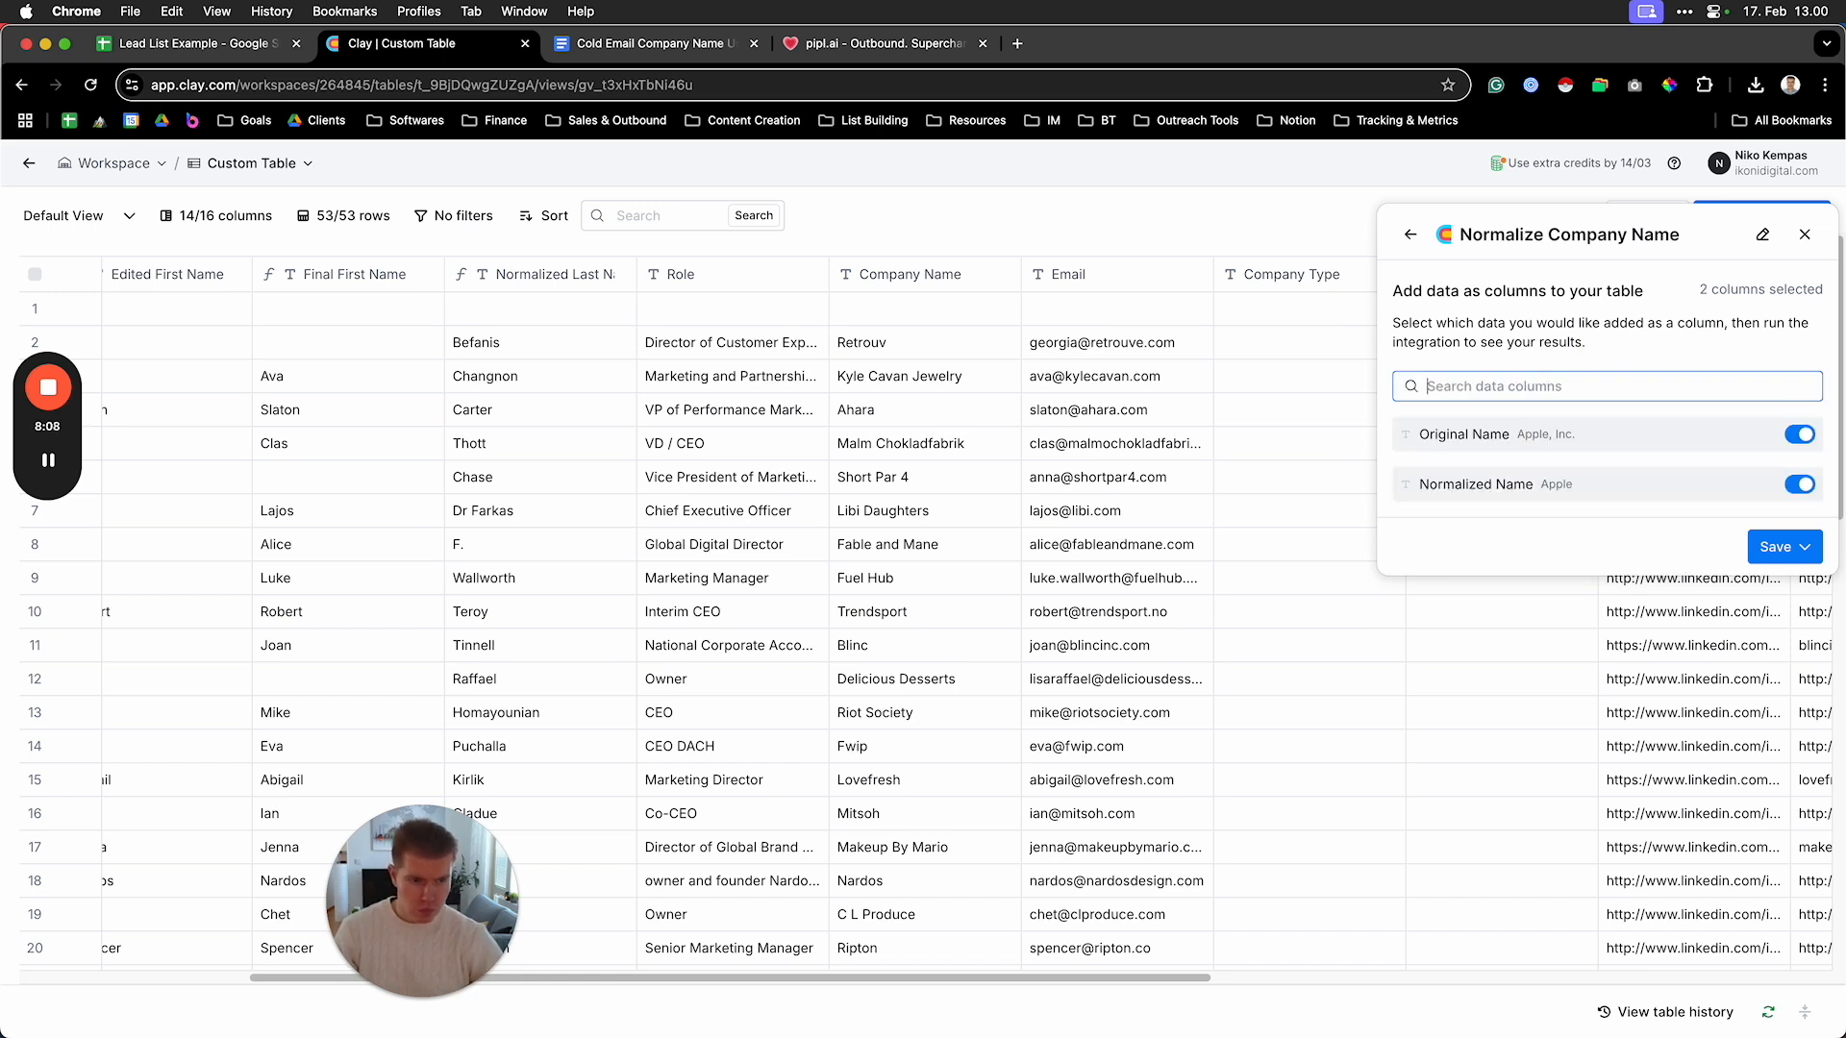
Save the Normalize Company Name enrichment and run it on all 53 rows in the view
click(1791, 550)
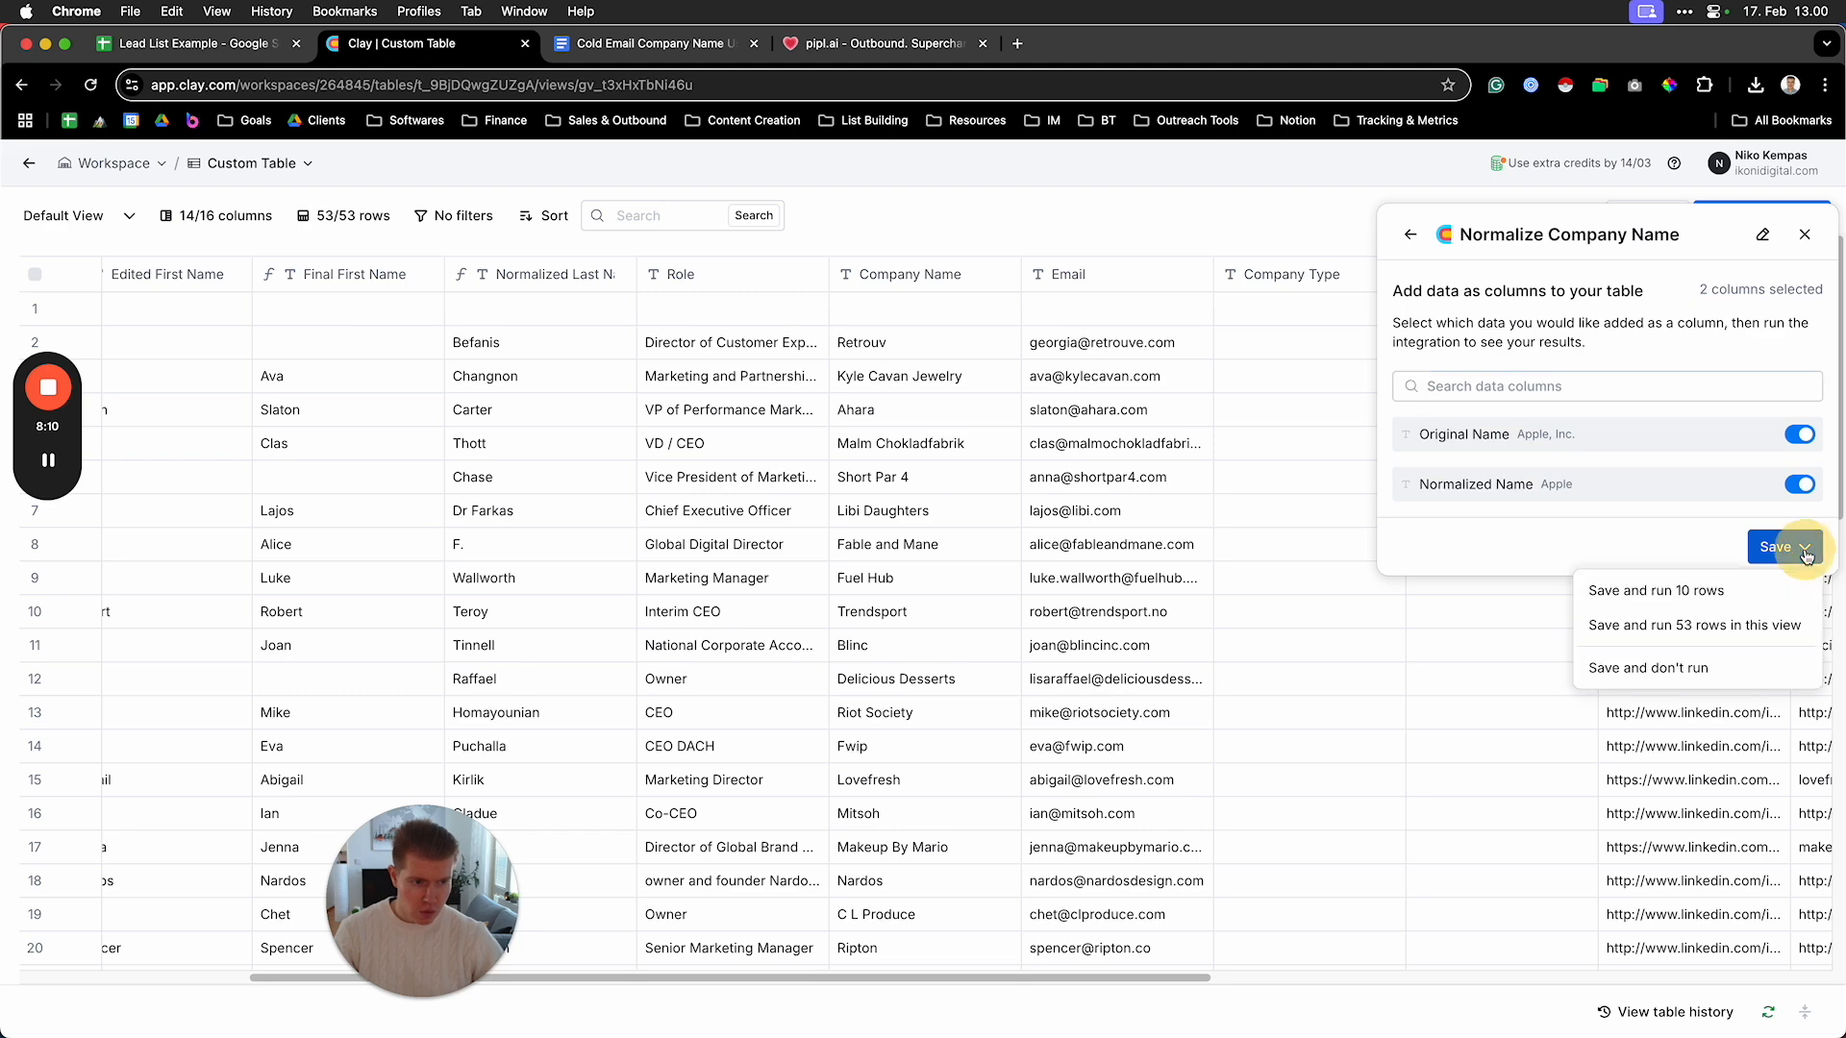
click(1682, 627)
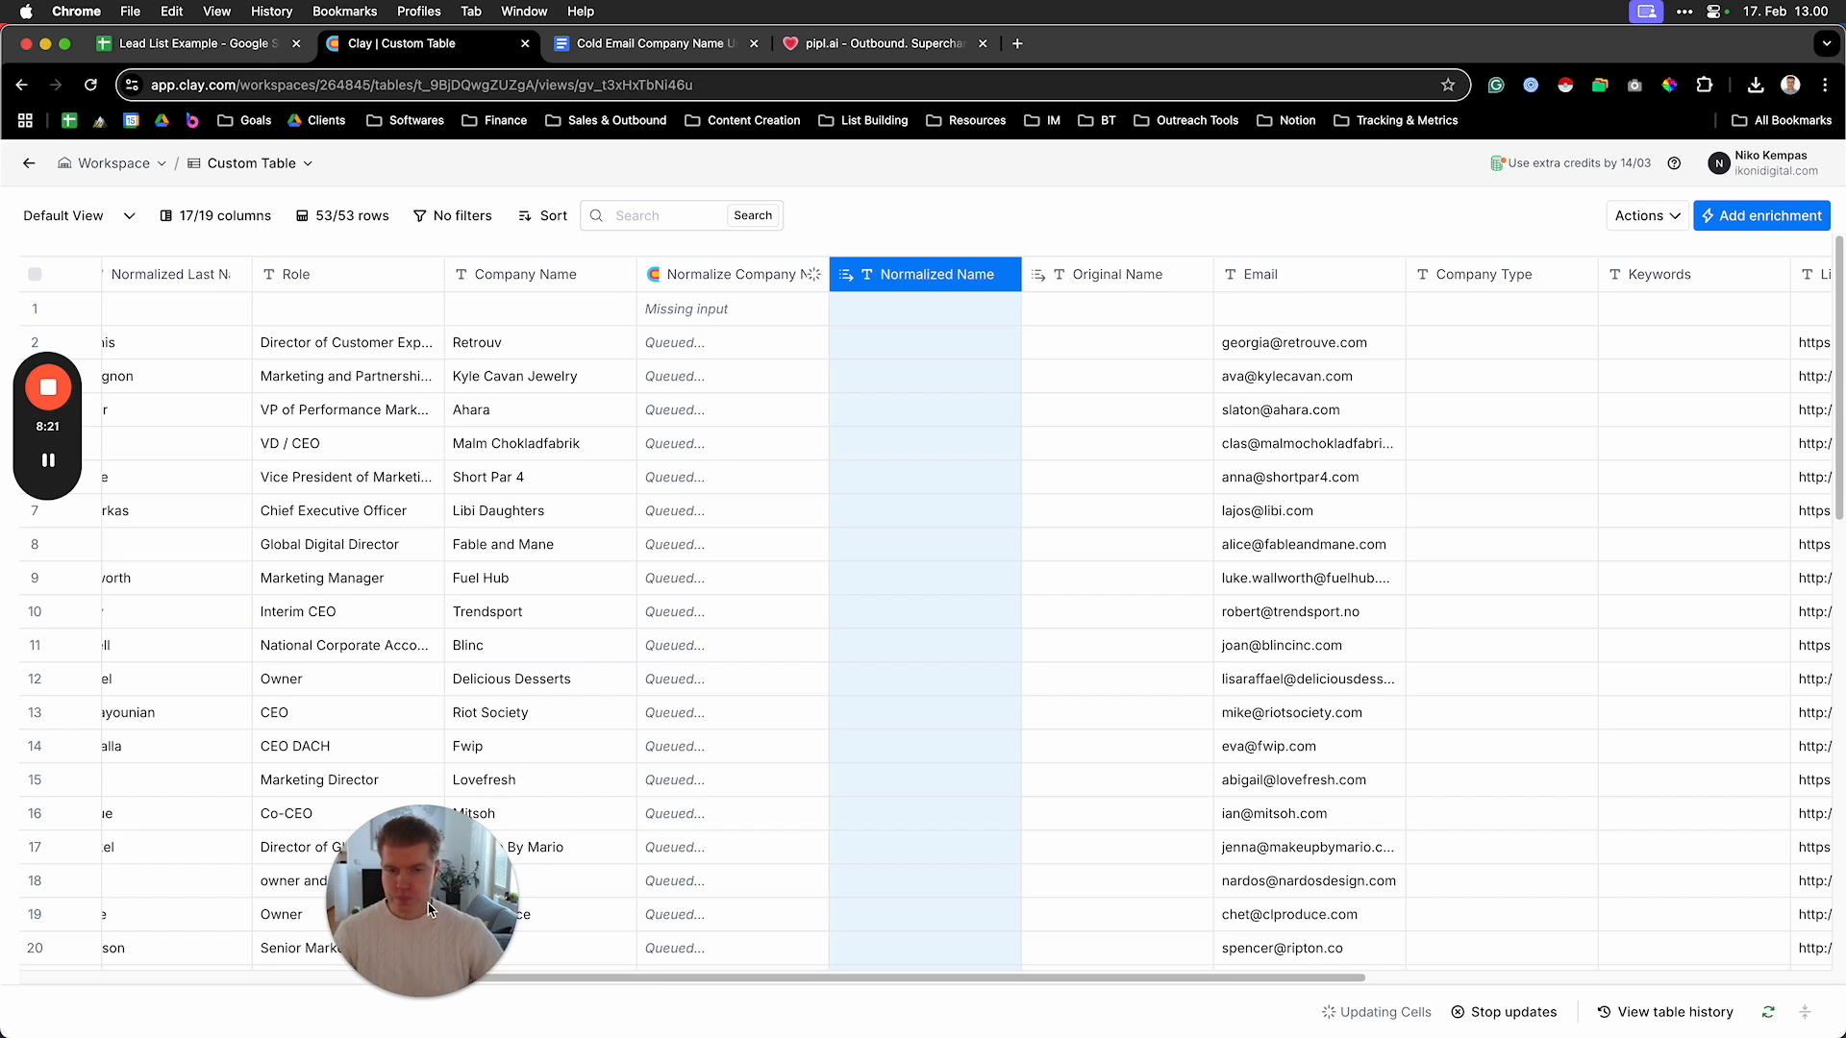
drag(429, 918, 221, 878)
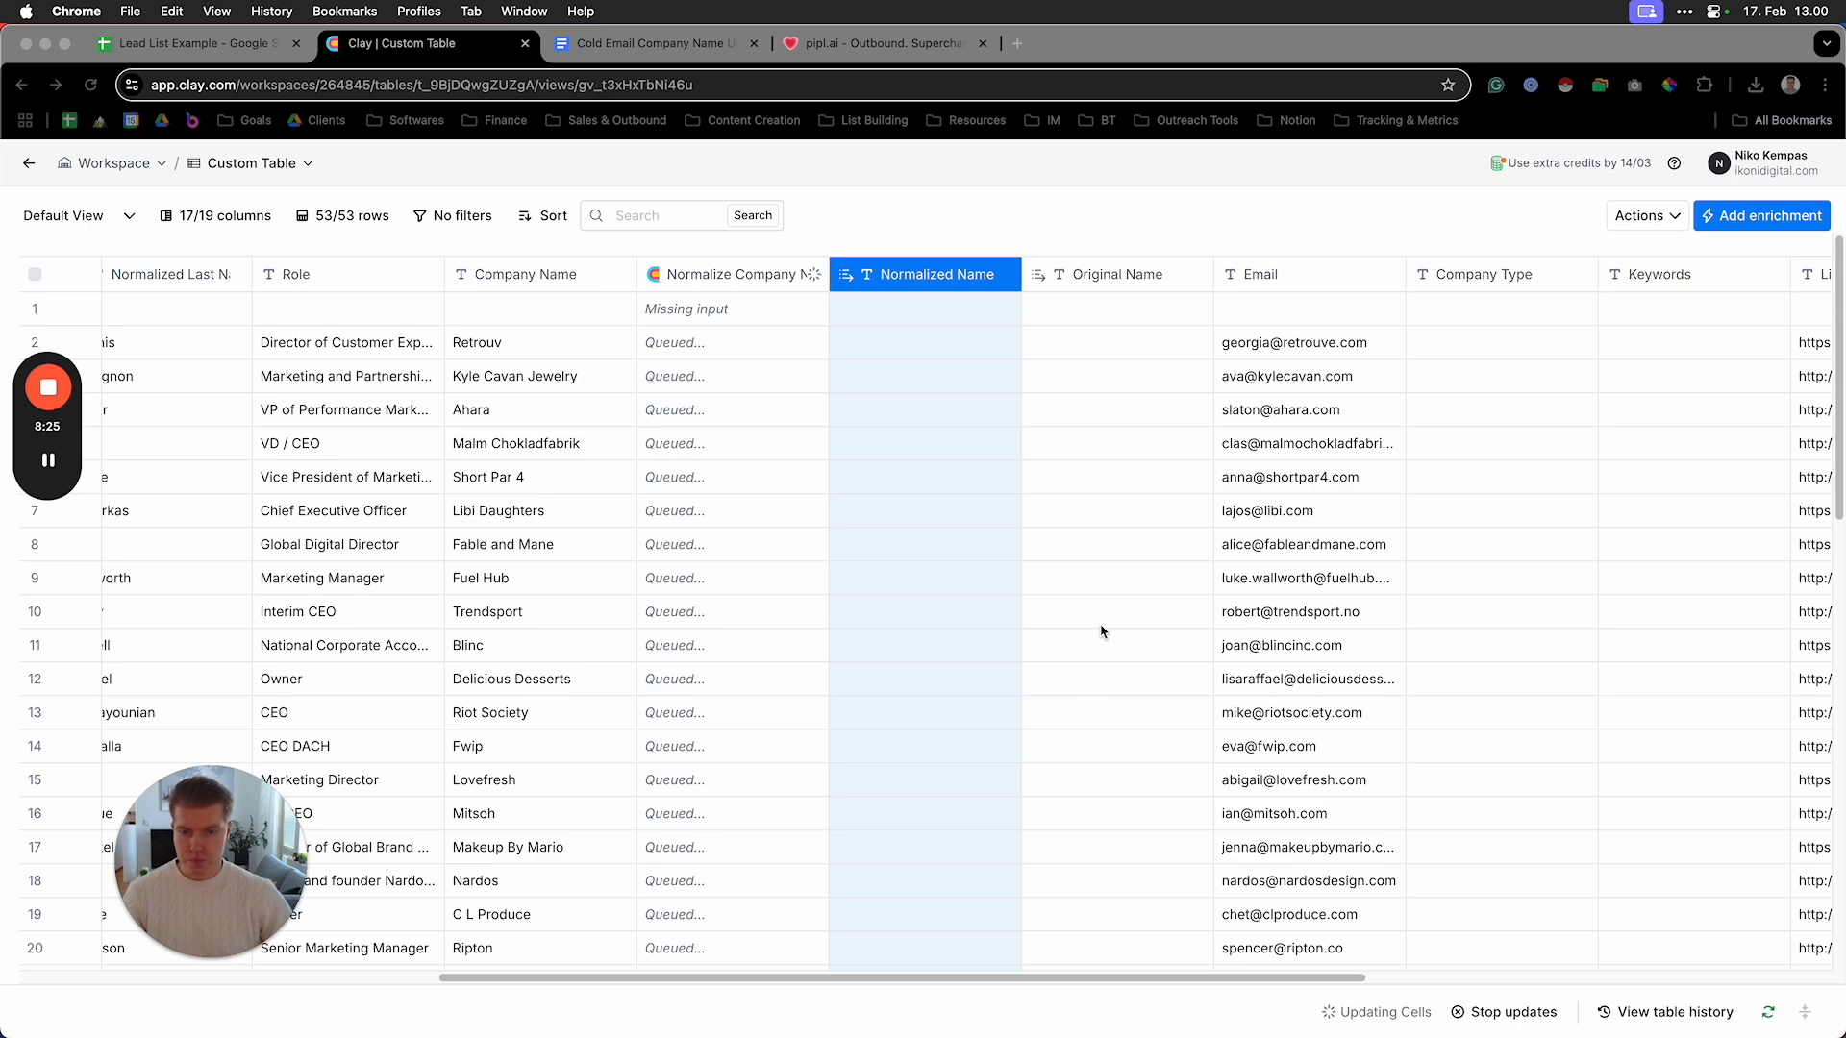
click(1078, 990)
drag(923, 980, 721, 980)
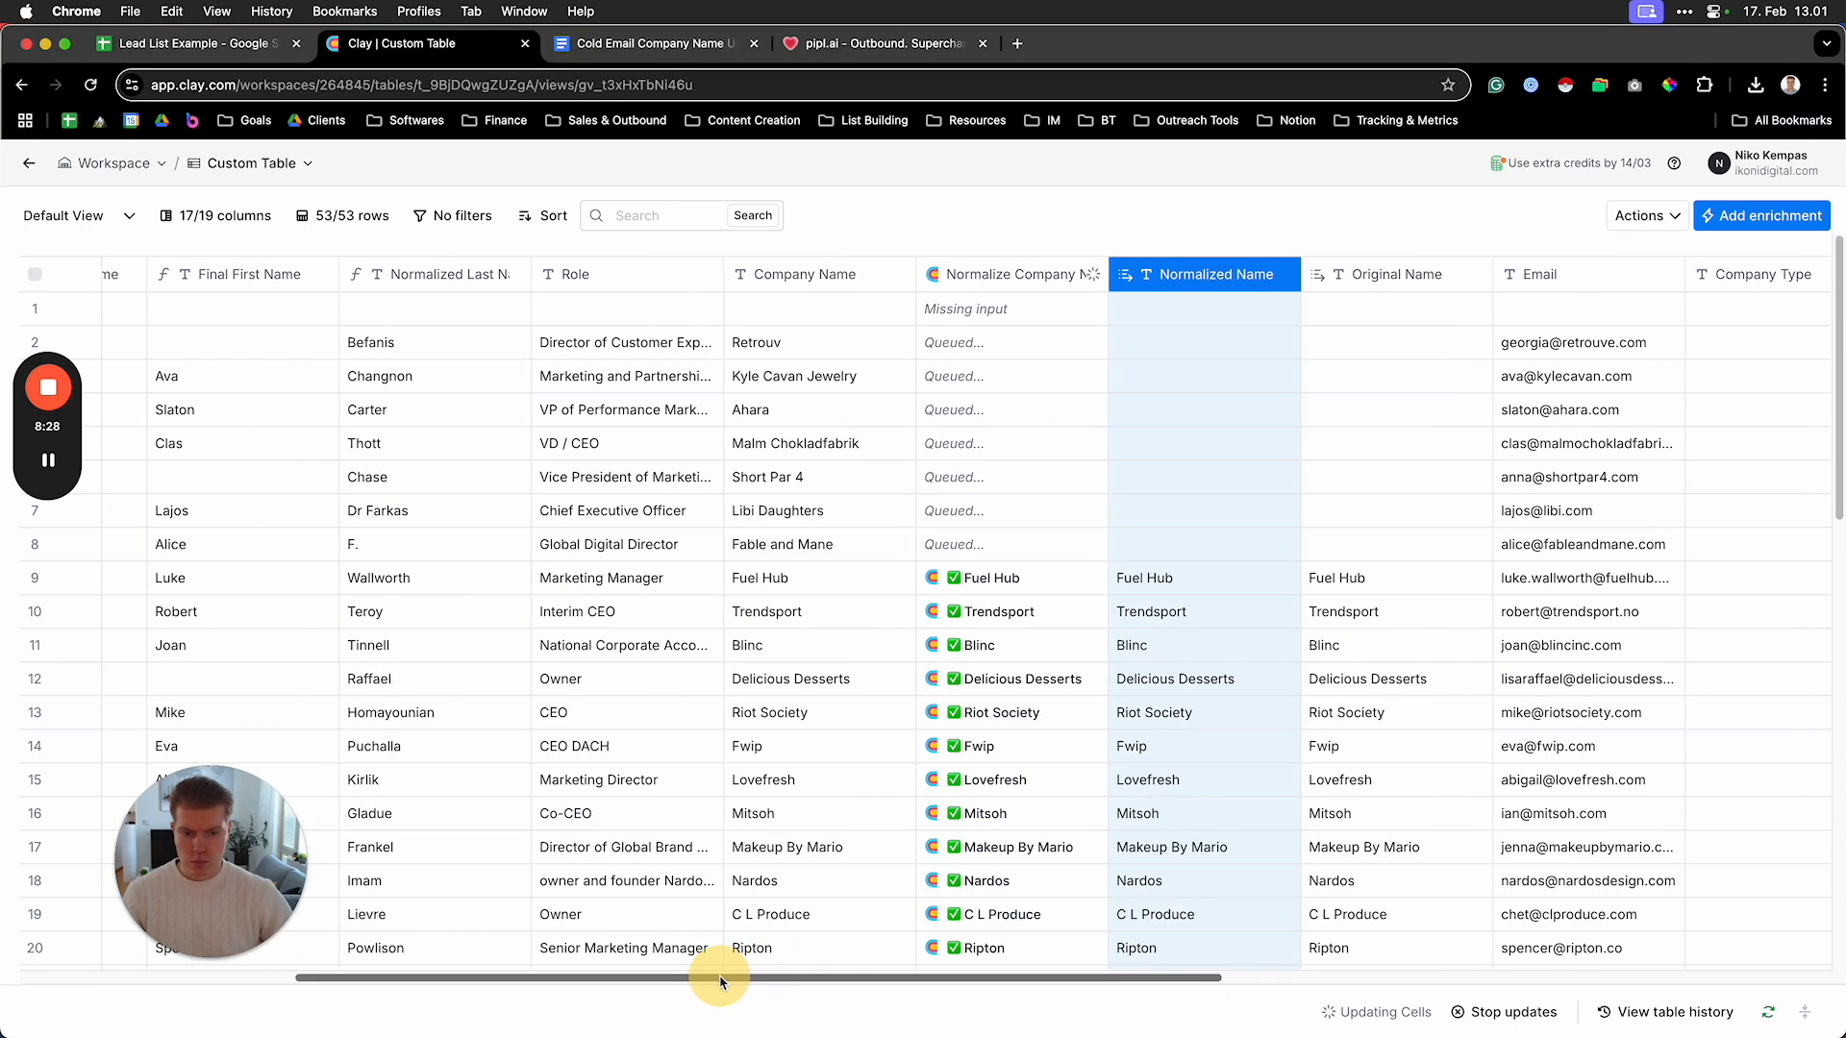
Delete the Original Name column from the table
click(1386, 276)
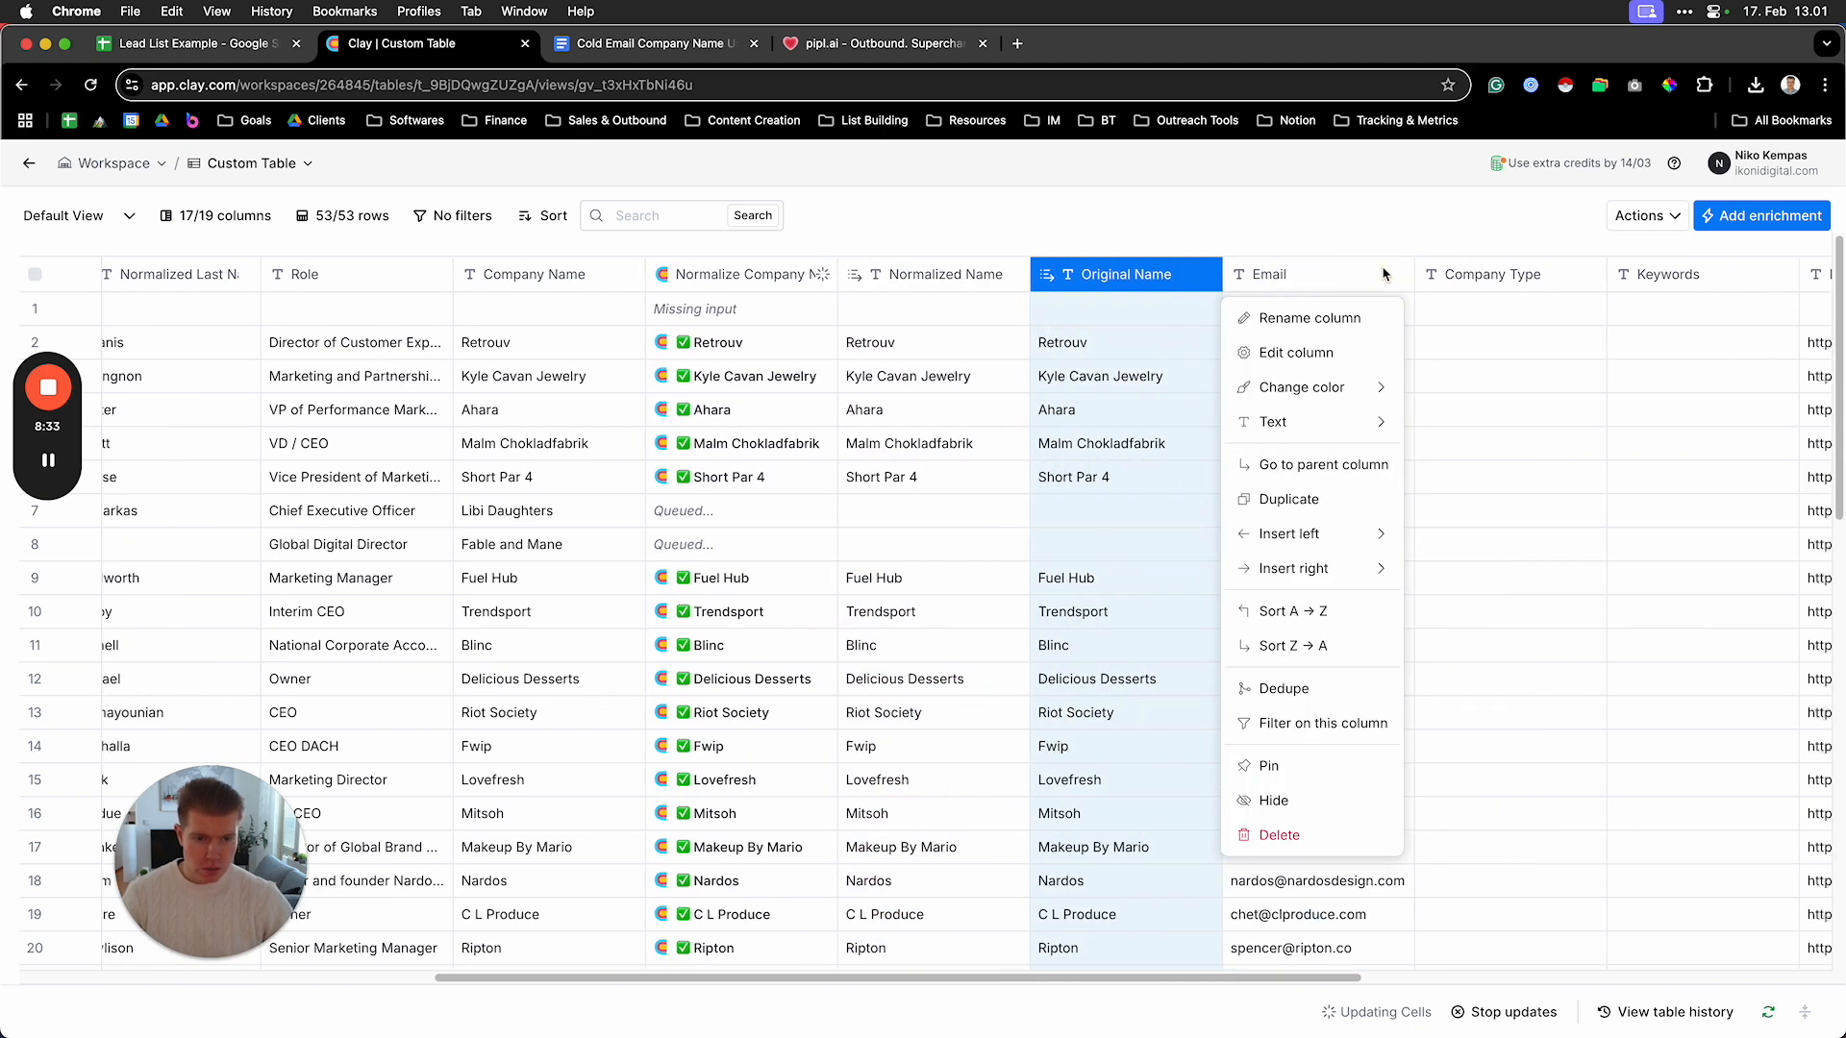
click(888, 834)
click(1087, 463)
drag(203, 877, 1511, 839)
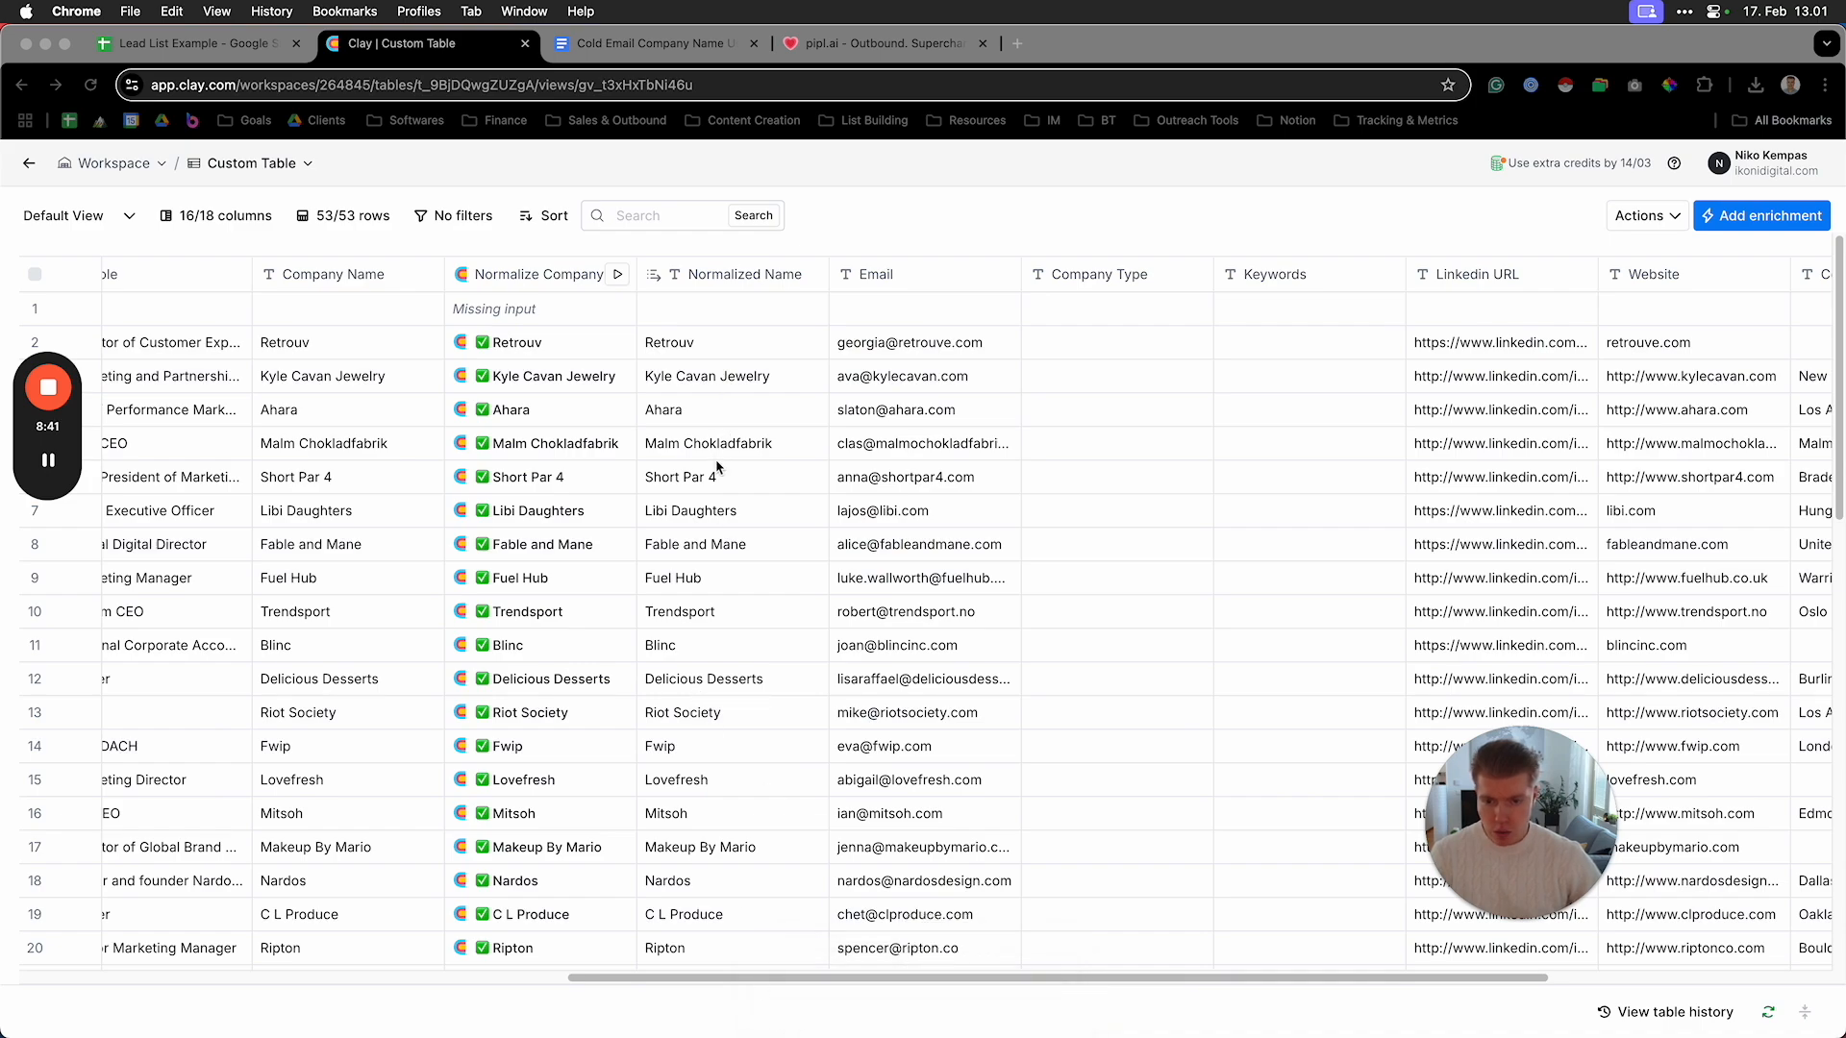
Examine the rows to compare the Normalized Name values with the original company names
scroll(716, 442, down, 10)
scroll(729, 455, down, 6)
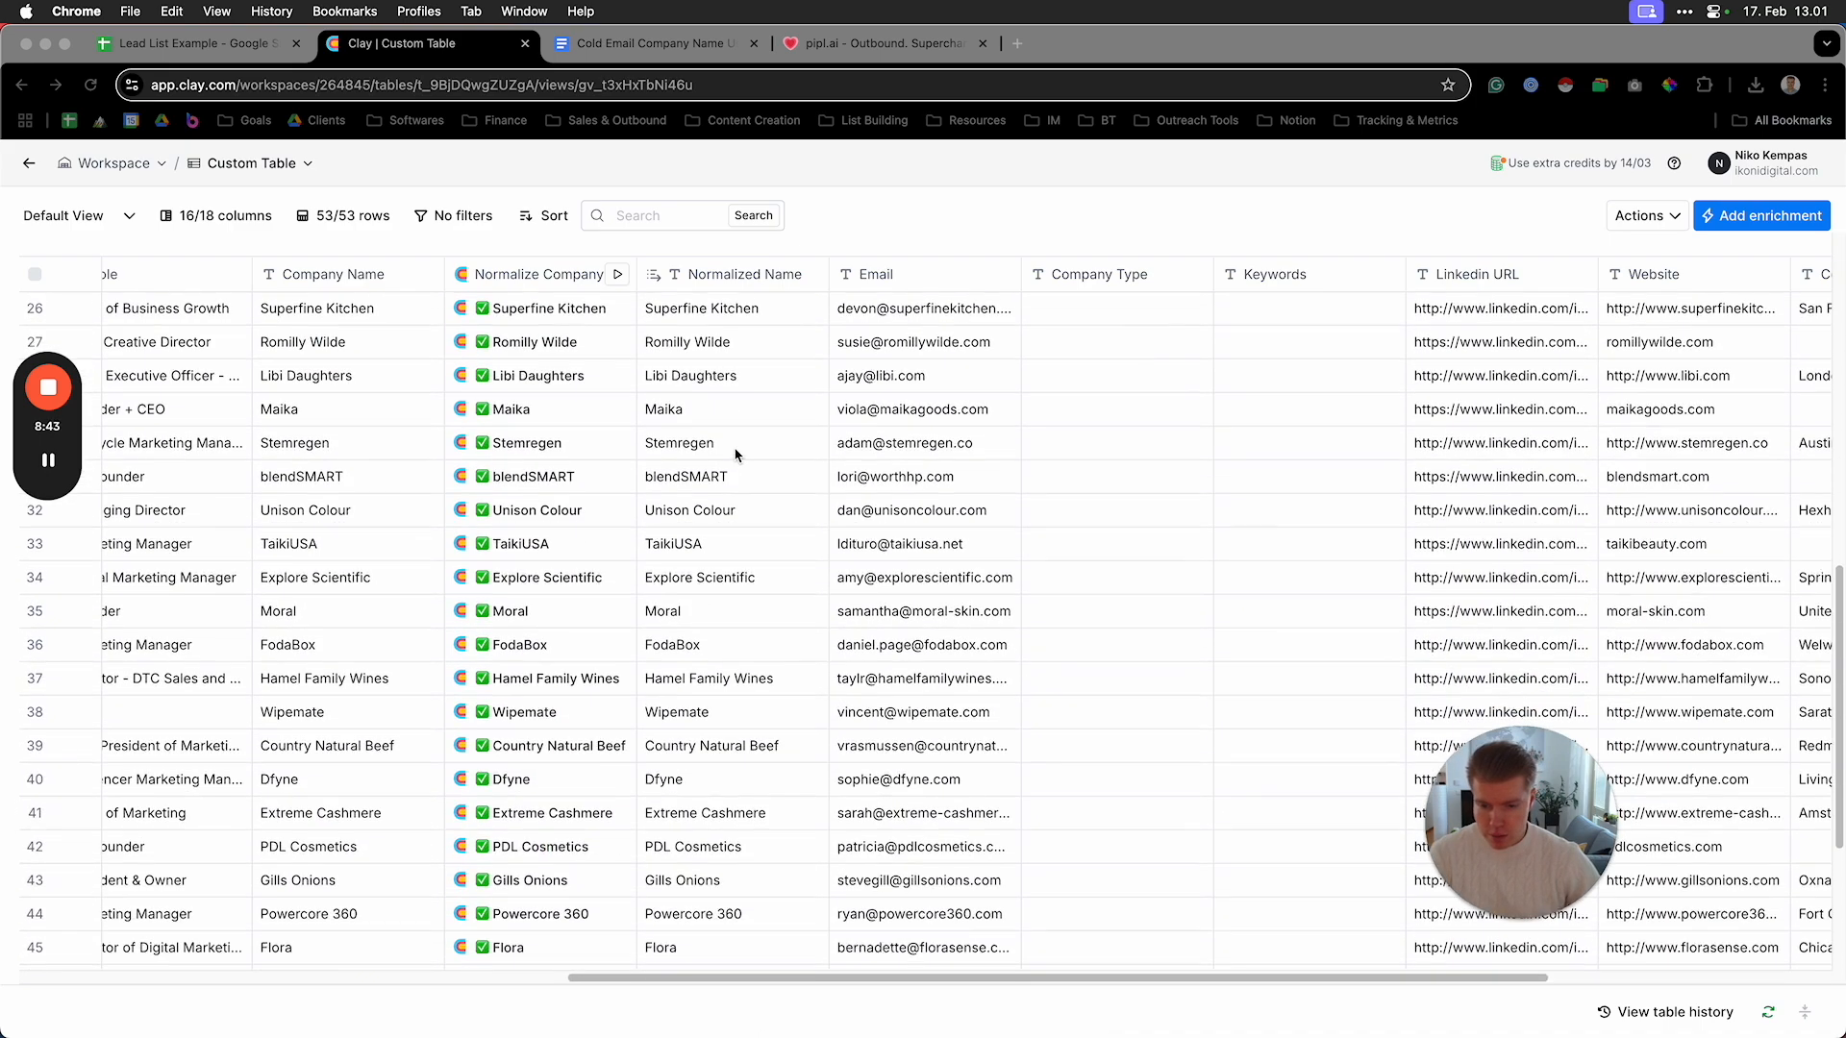
scroll(760, 500, up, 15)
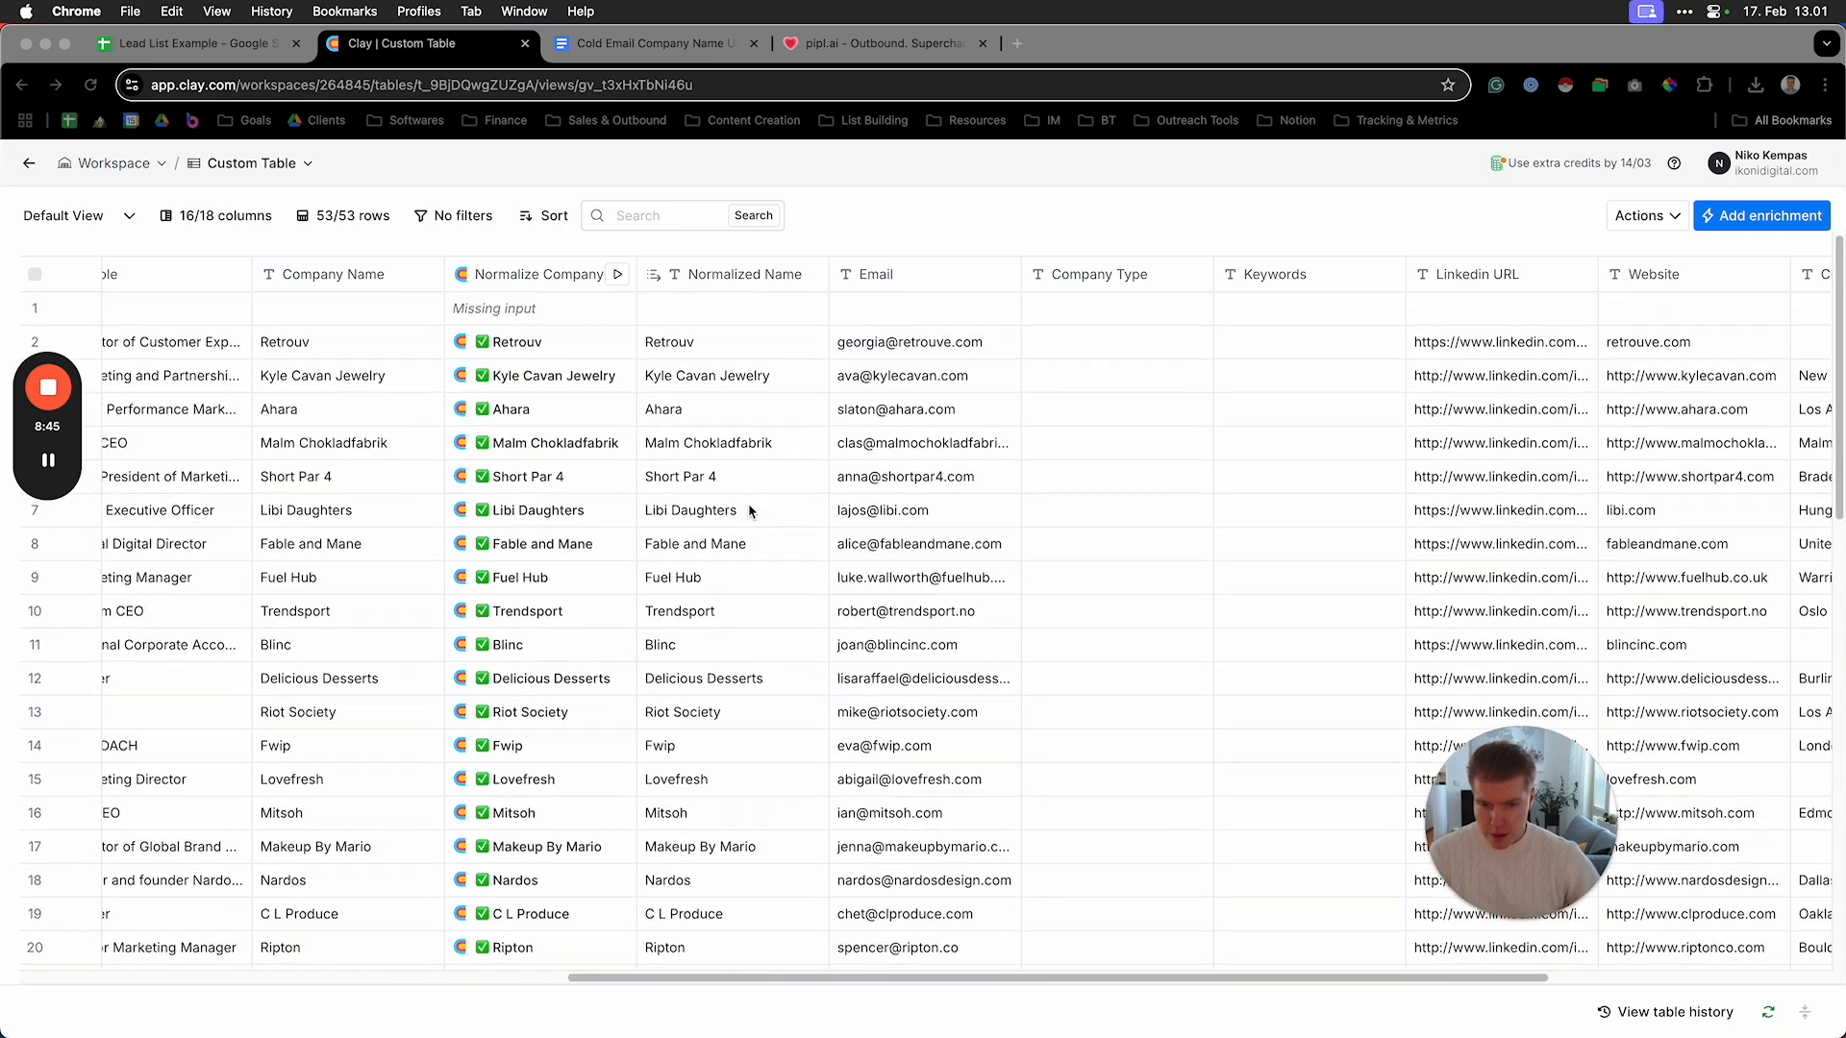
scroll(759, 404, up, 1)
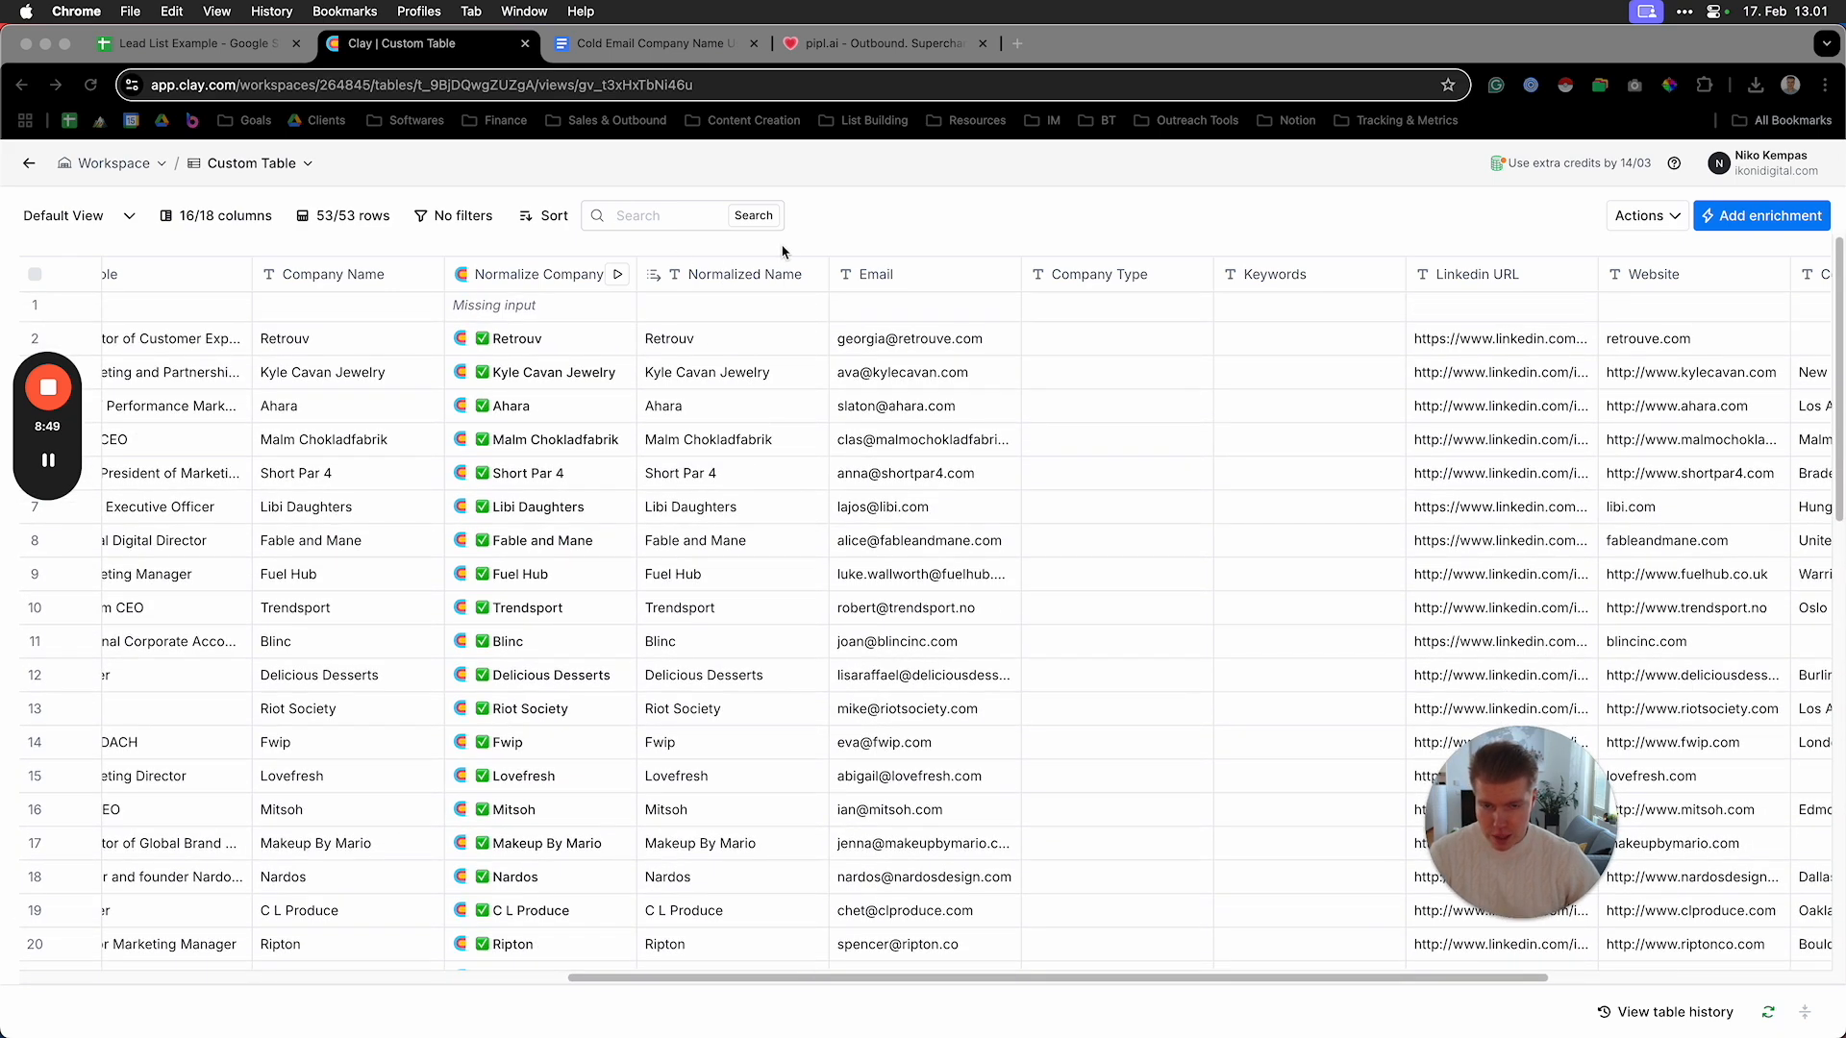
scroll(788, 462, down, 8)
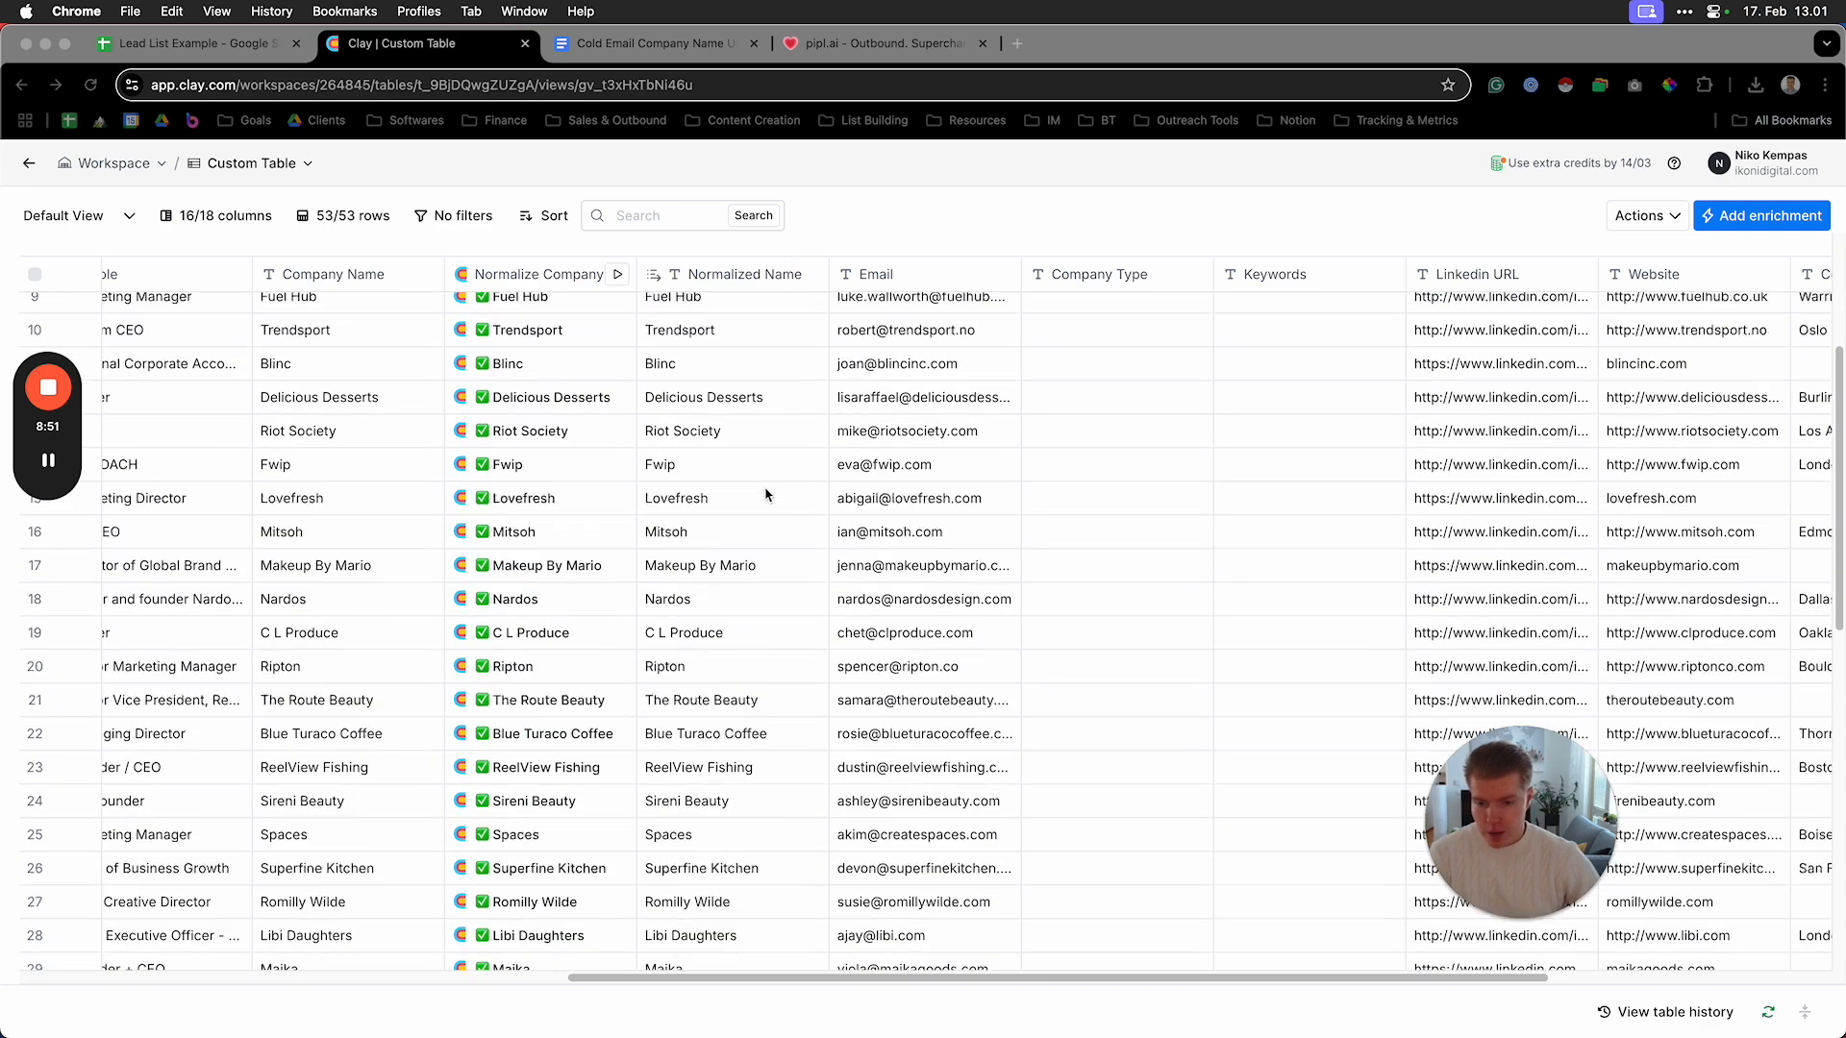
scroll(759, 490, down, 3)
scroll(673, 471, down, 3)
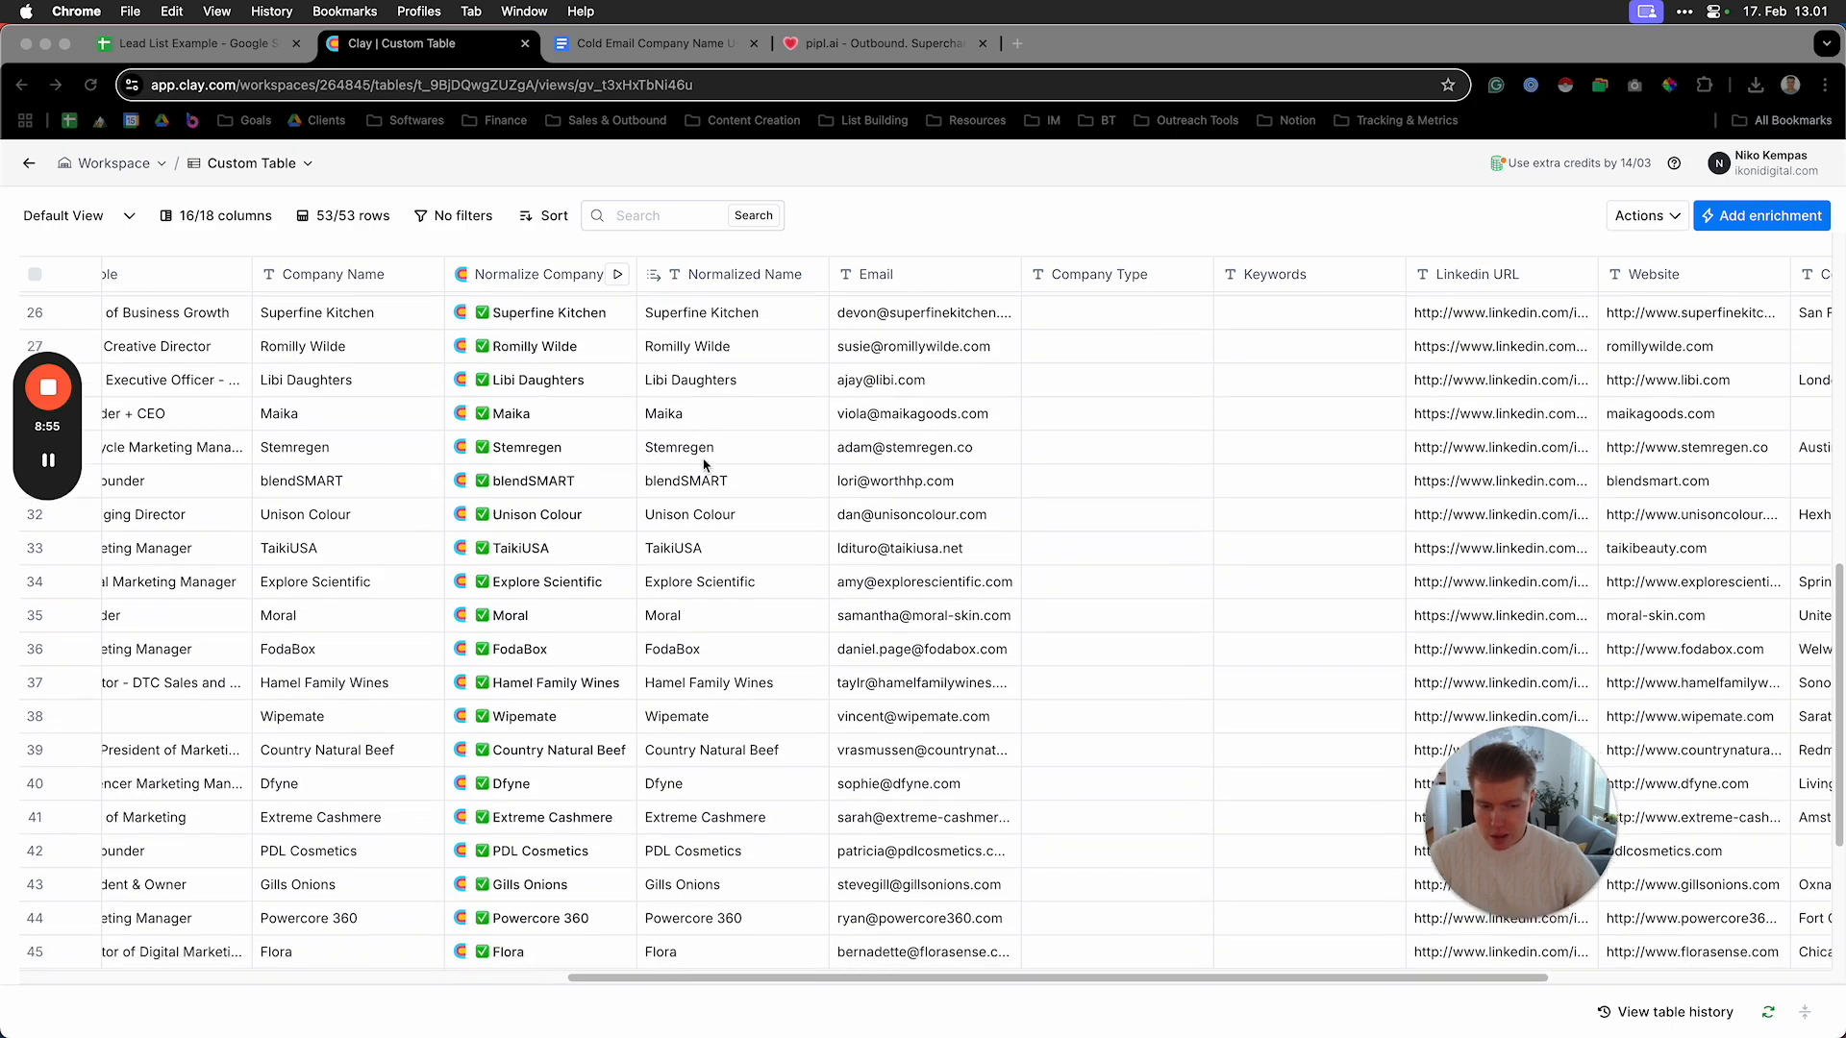
scroll(726, 731, down, 3)
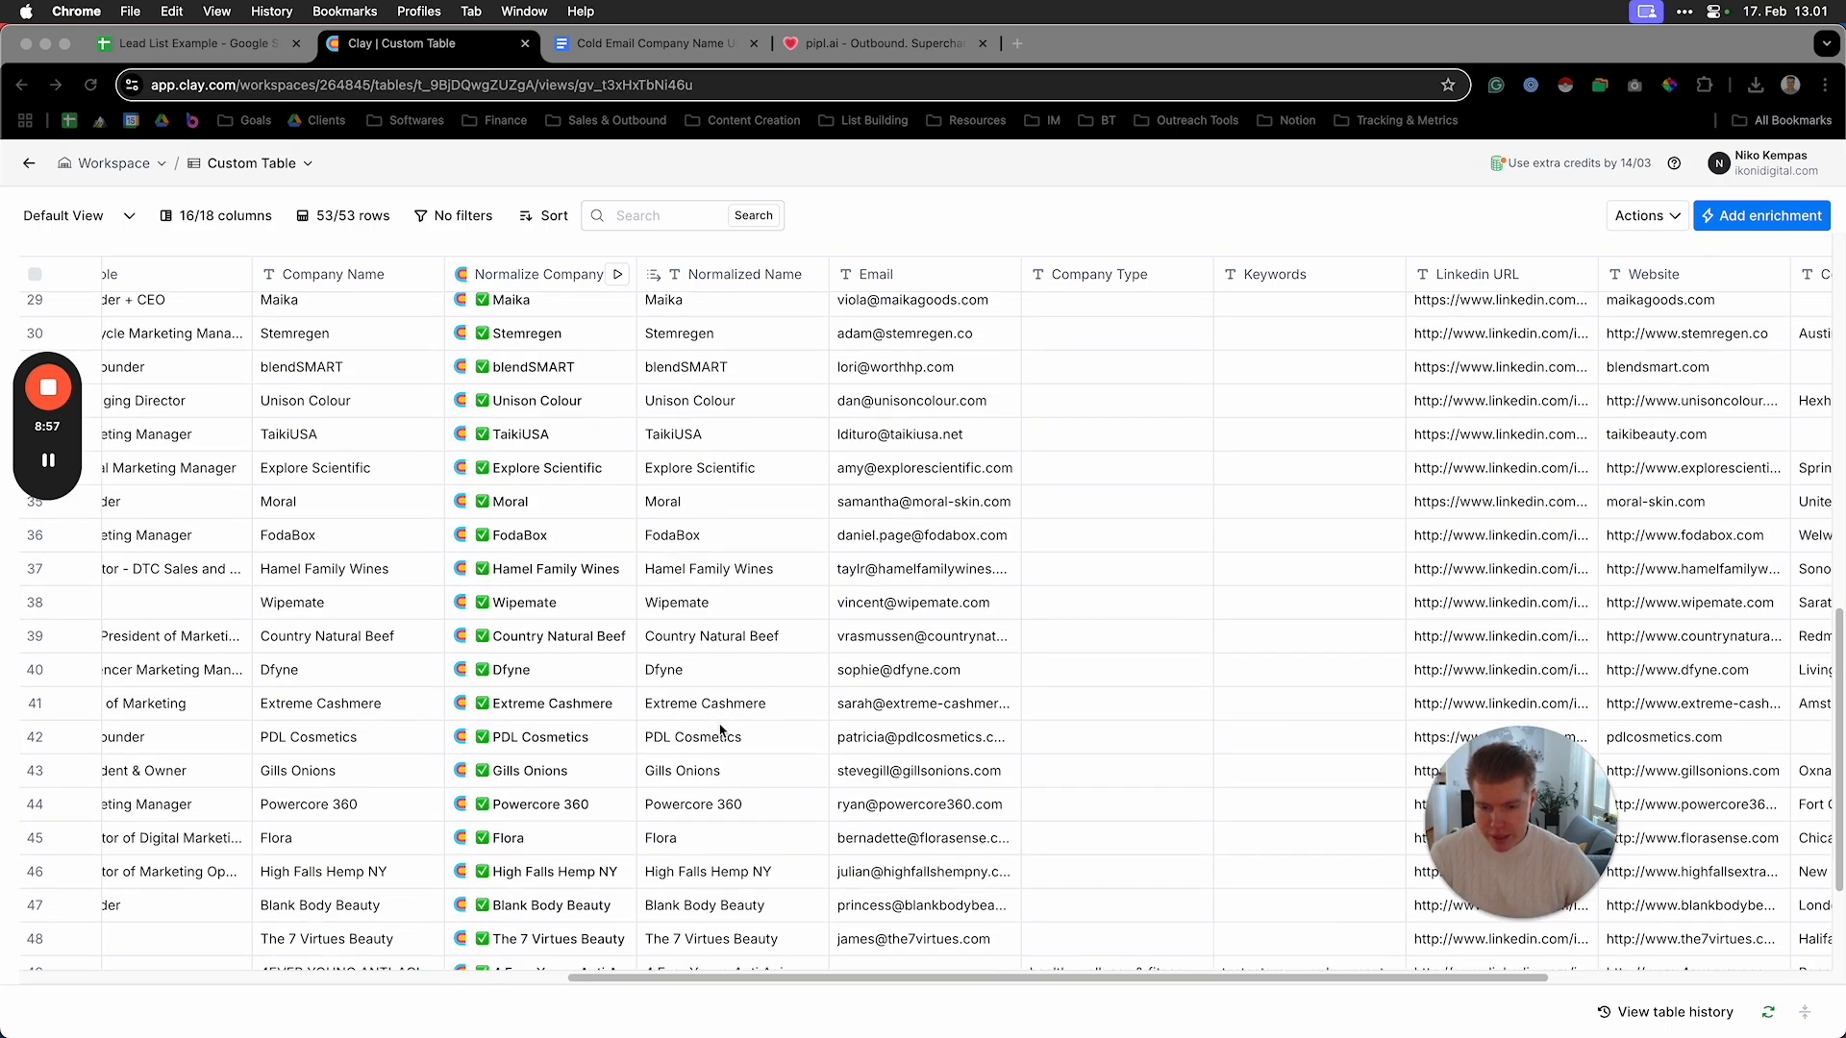
scroll(730, 732, down, 2)
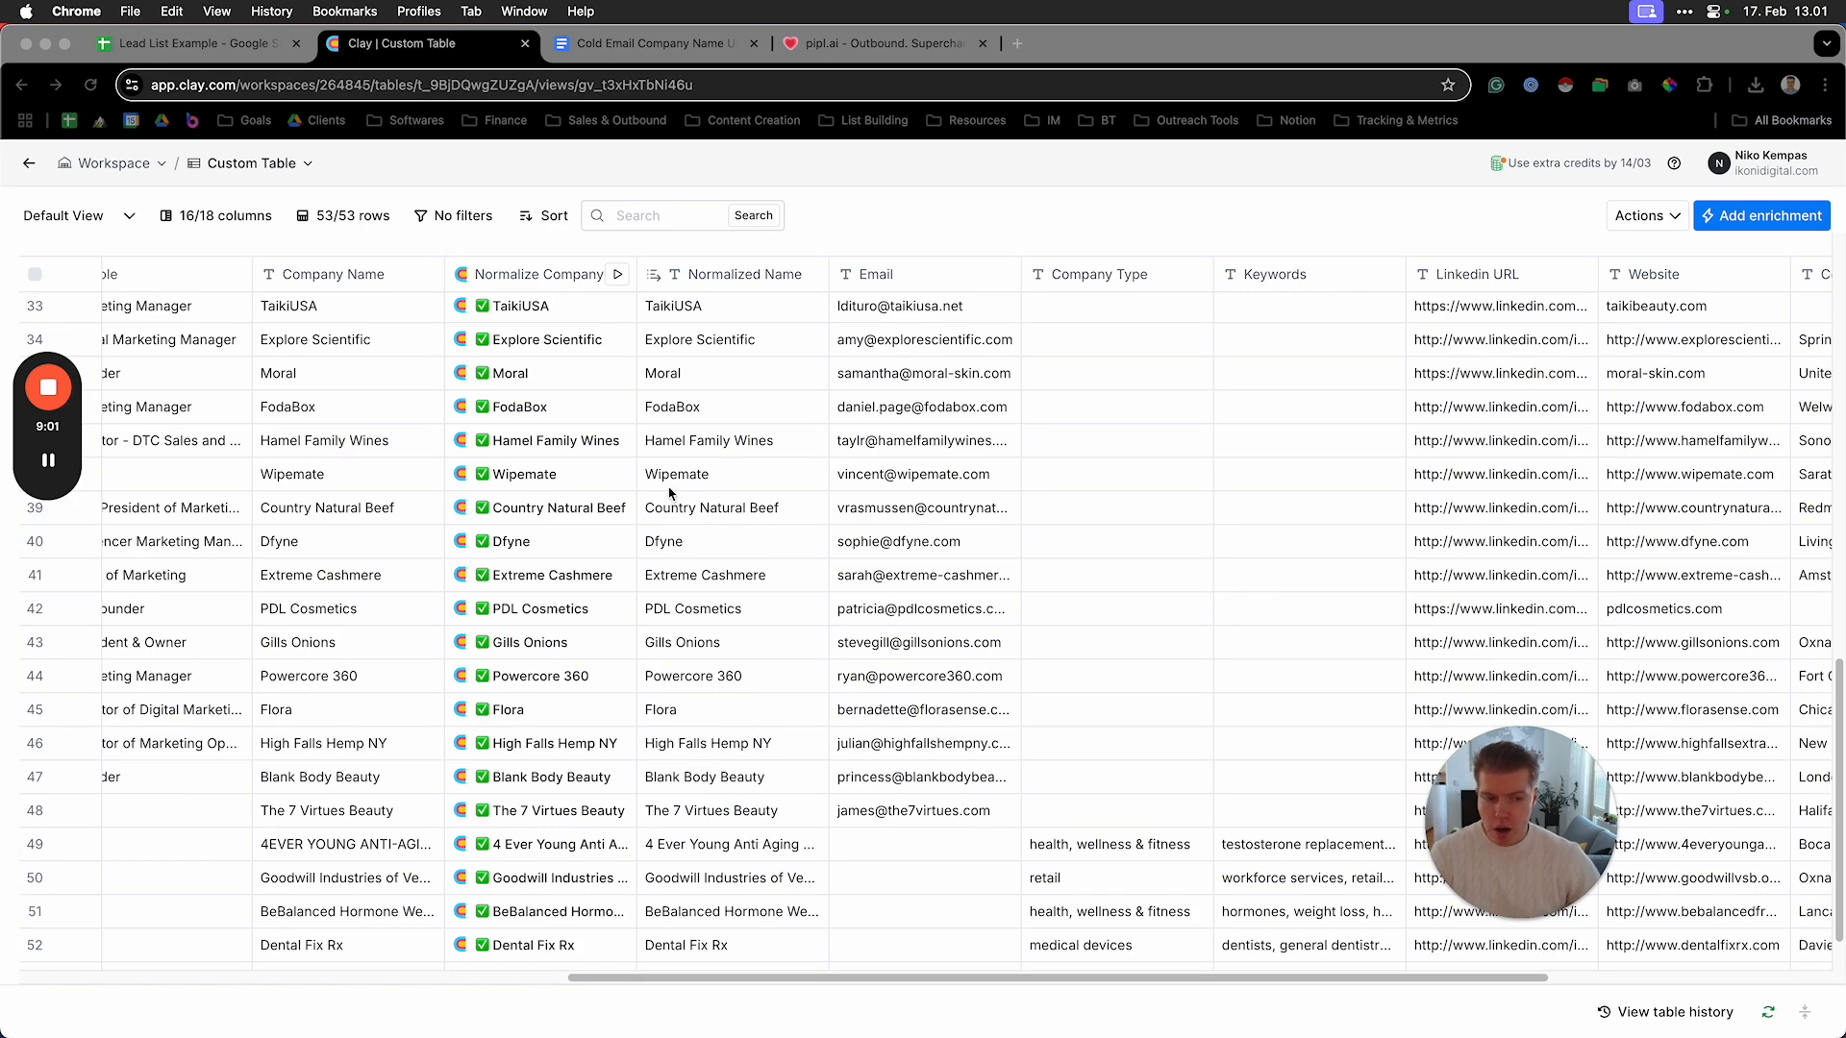
Switch to the Lead List Example spreadsheet and widen the Company Name column to show the full names in the last rows
click(221, 43)
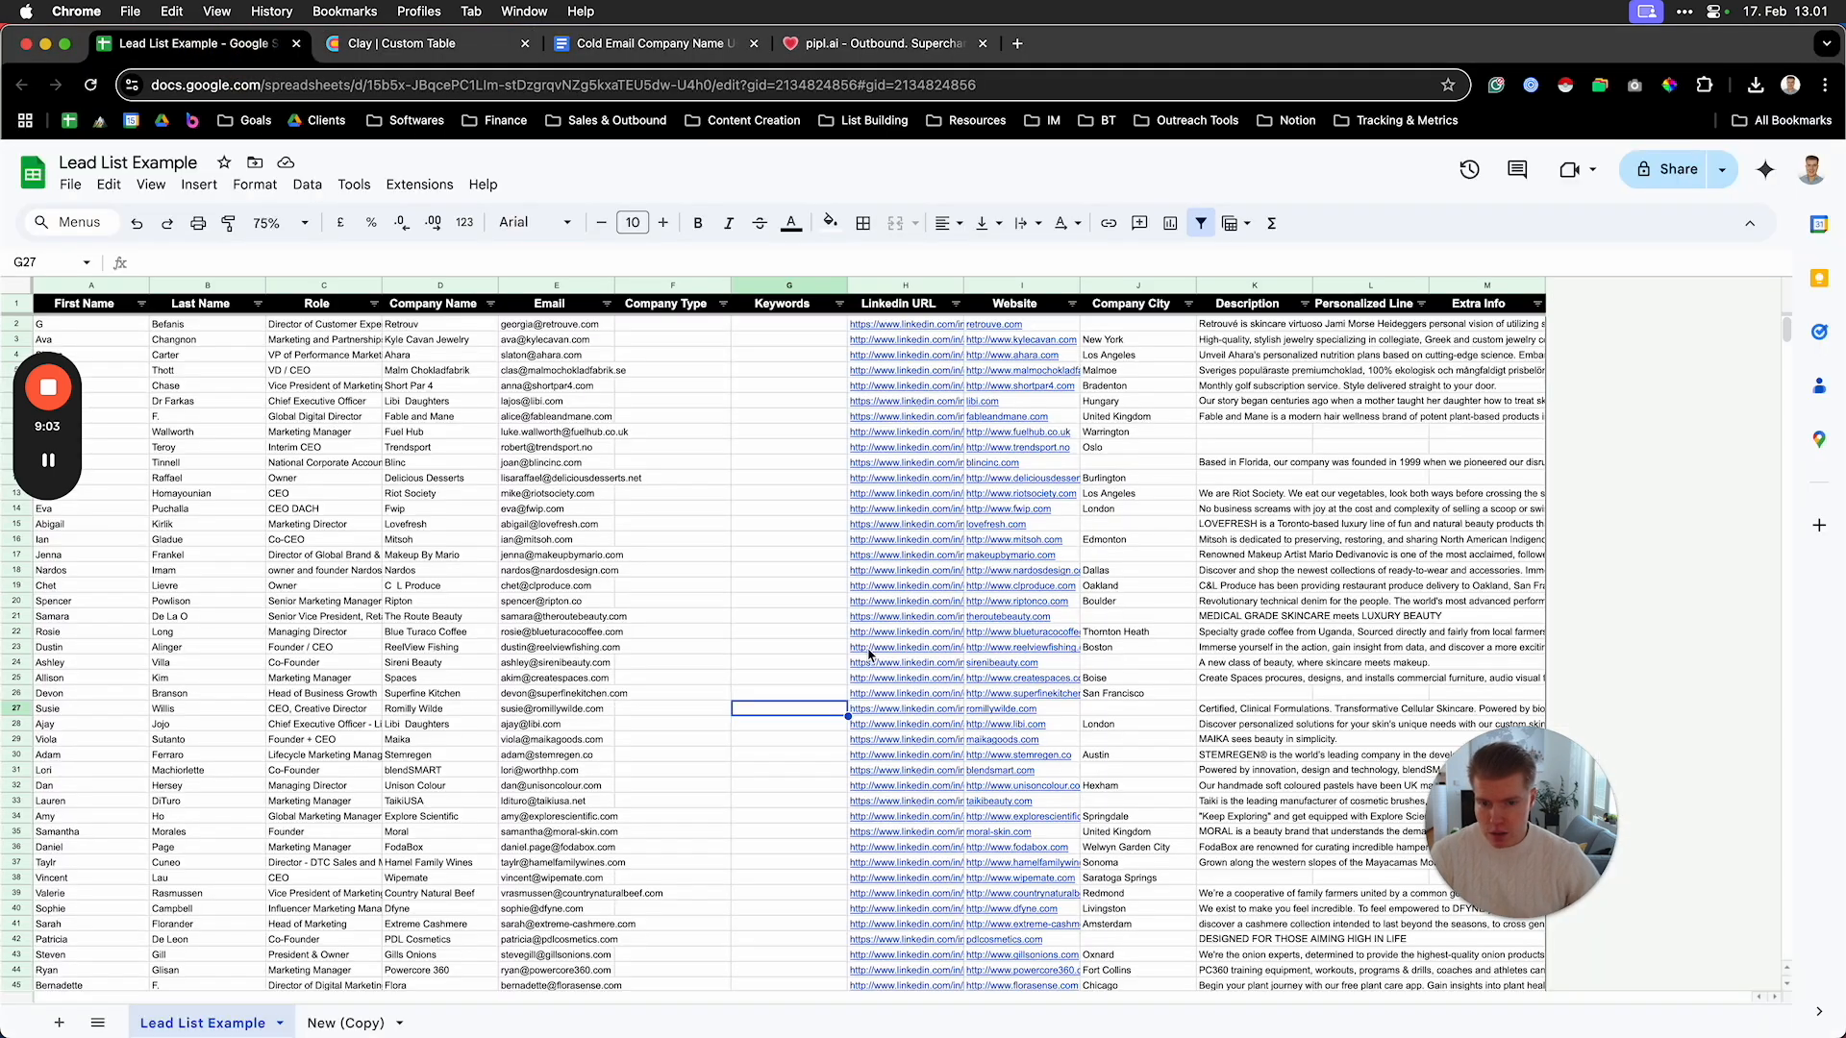
scroll(459, 595, down, 5)
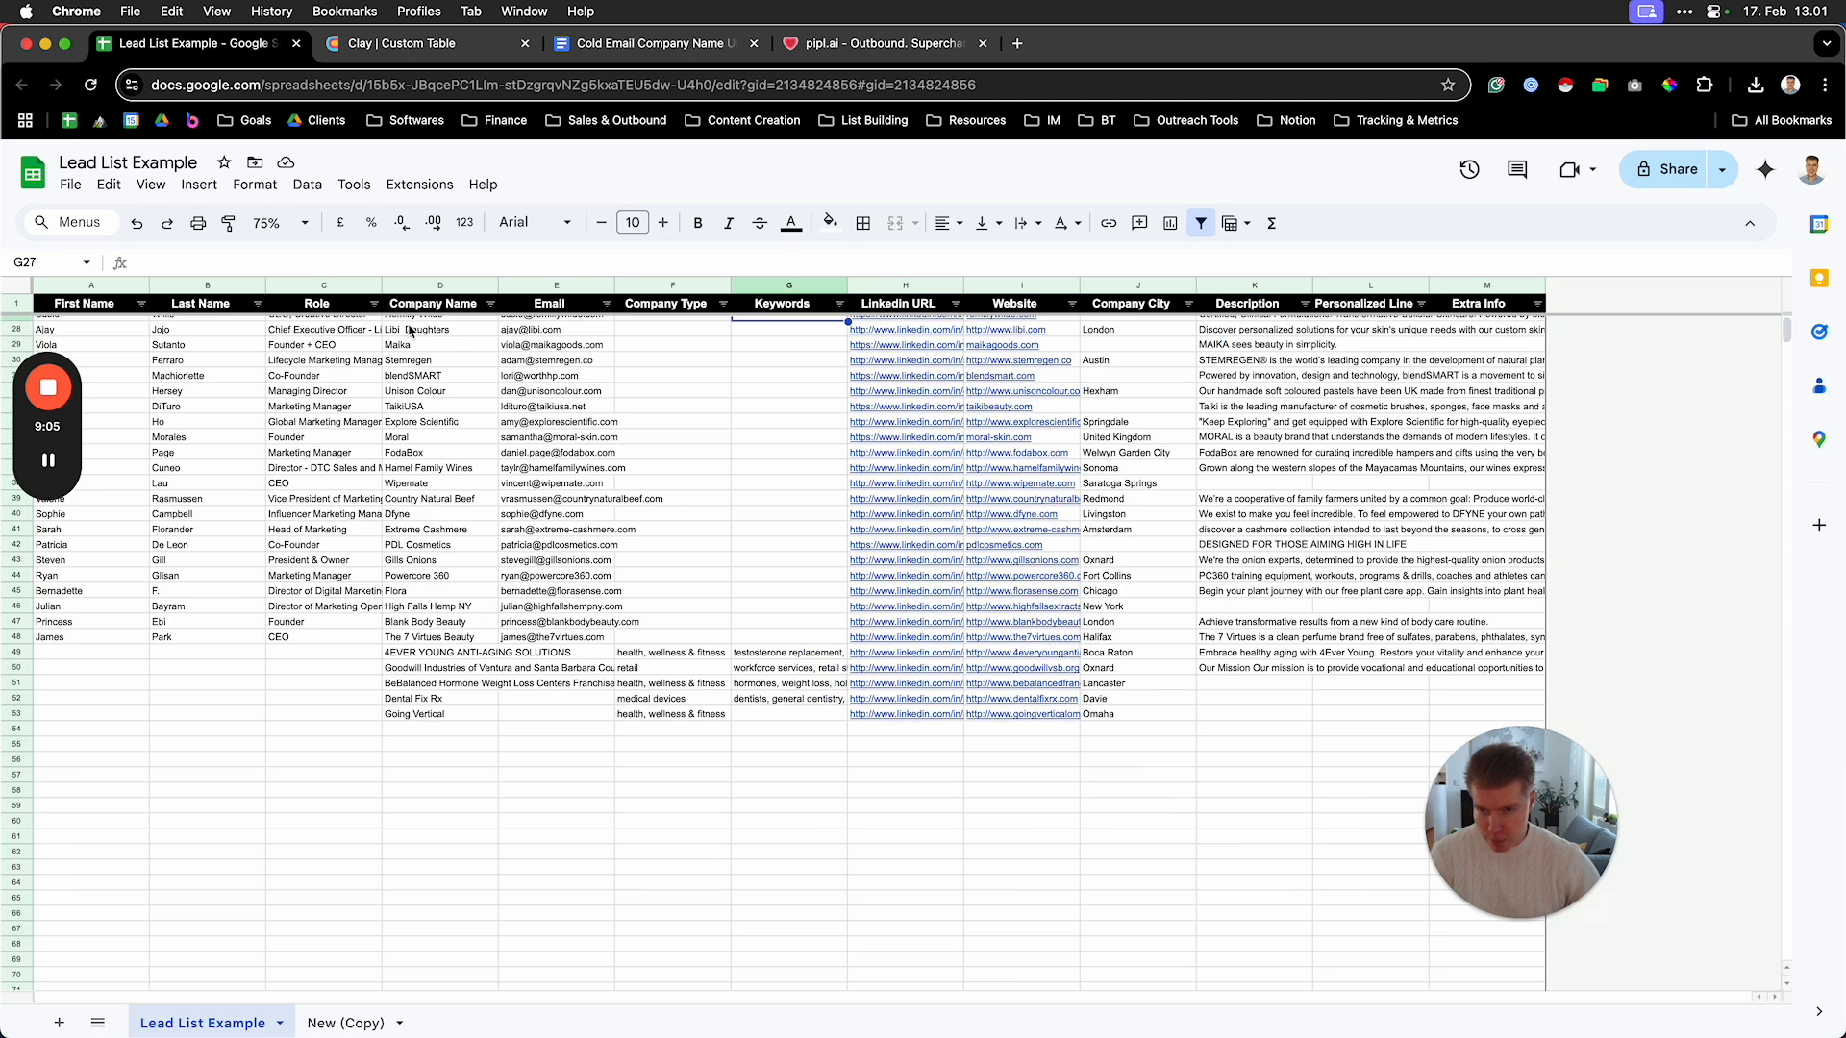
drag(499, 285, 616, 283)
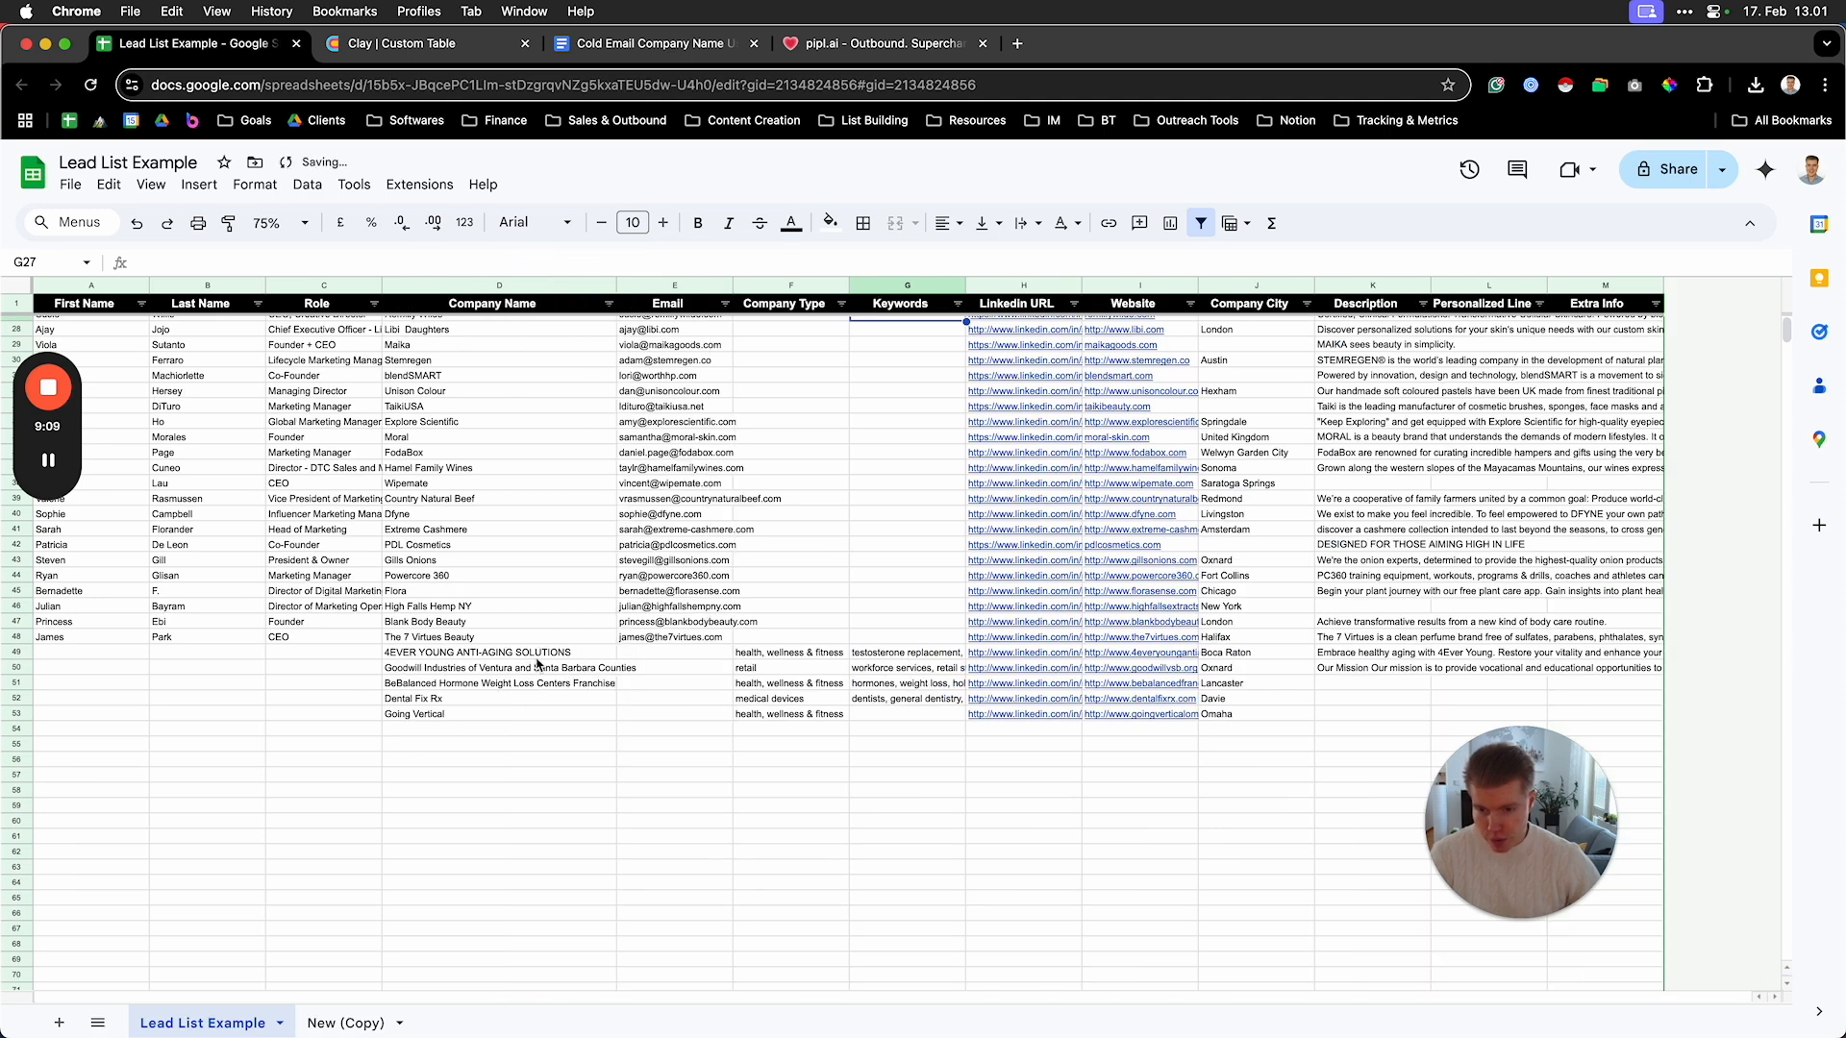
drag(616, 284, 687, 284)
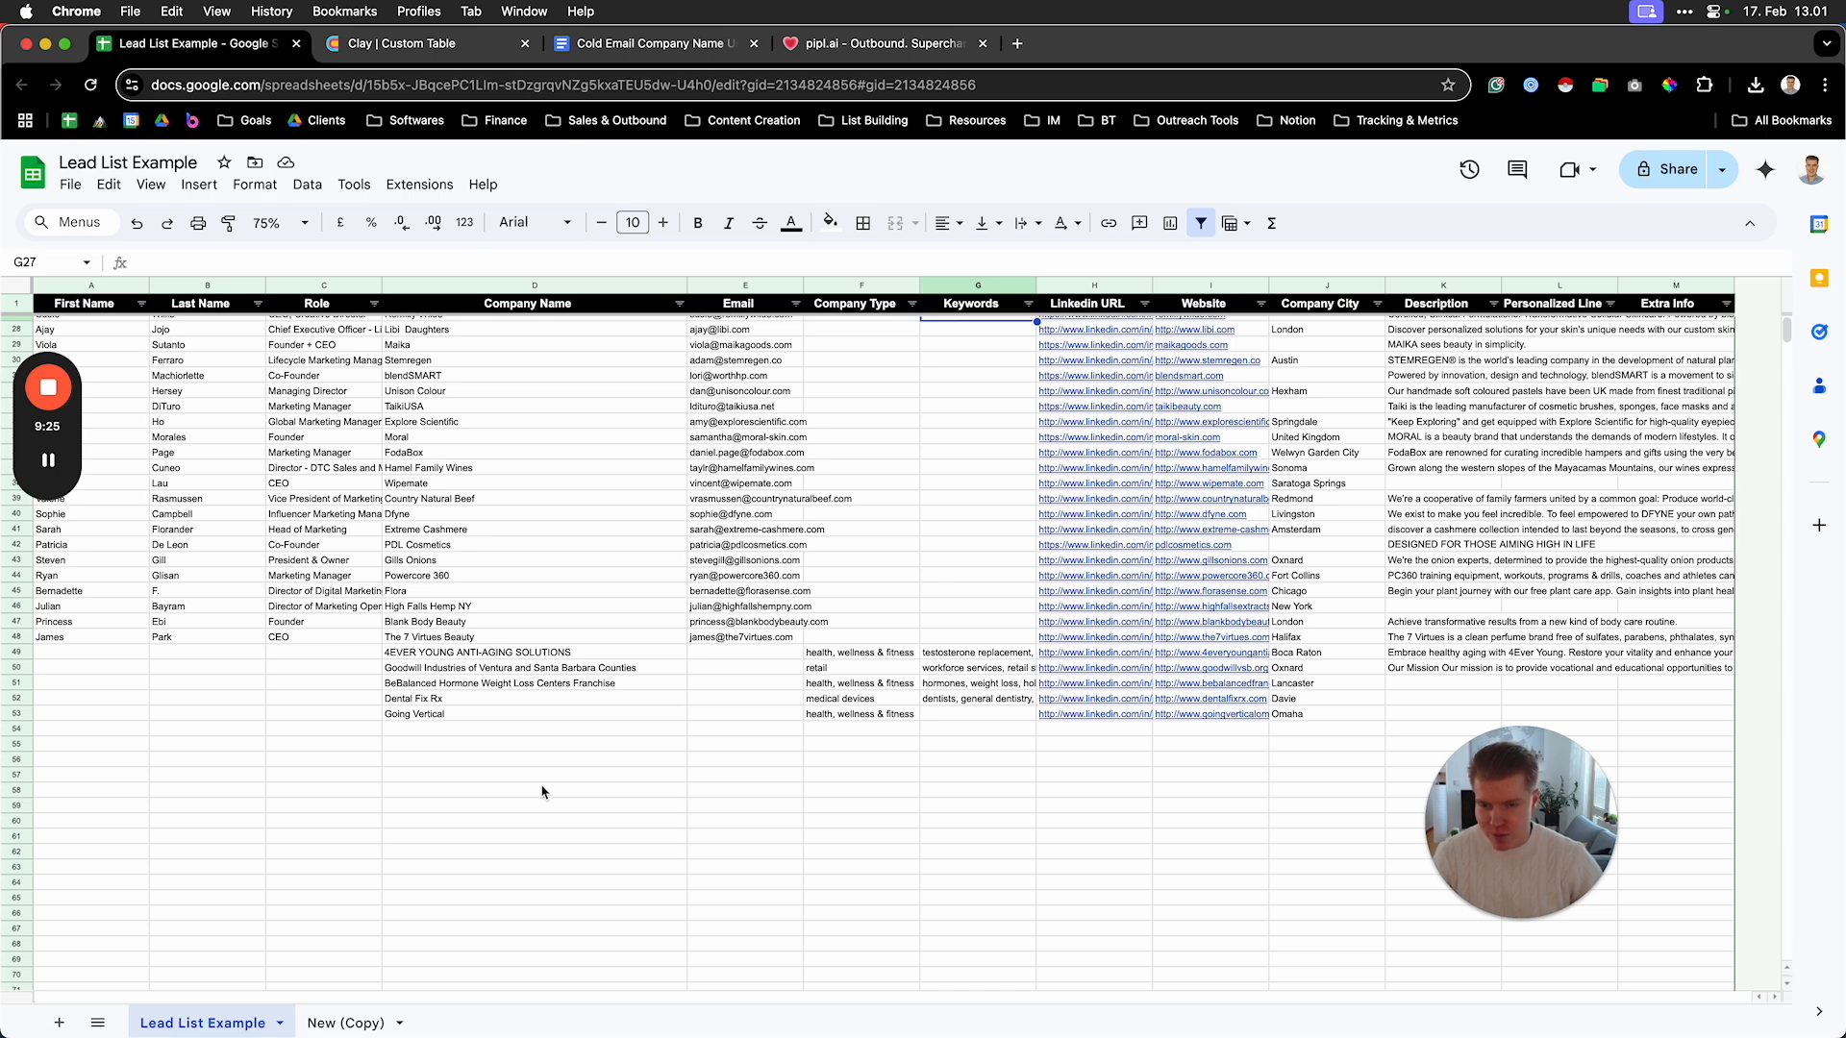
Switch back to the Clay table and rename the Normalized Name column to "Edited Company Name", saving its settings
click(413, 44)
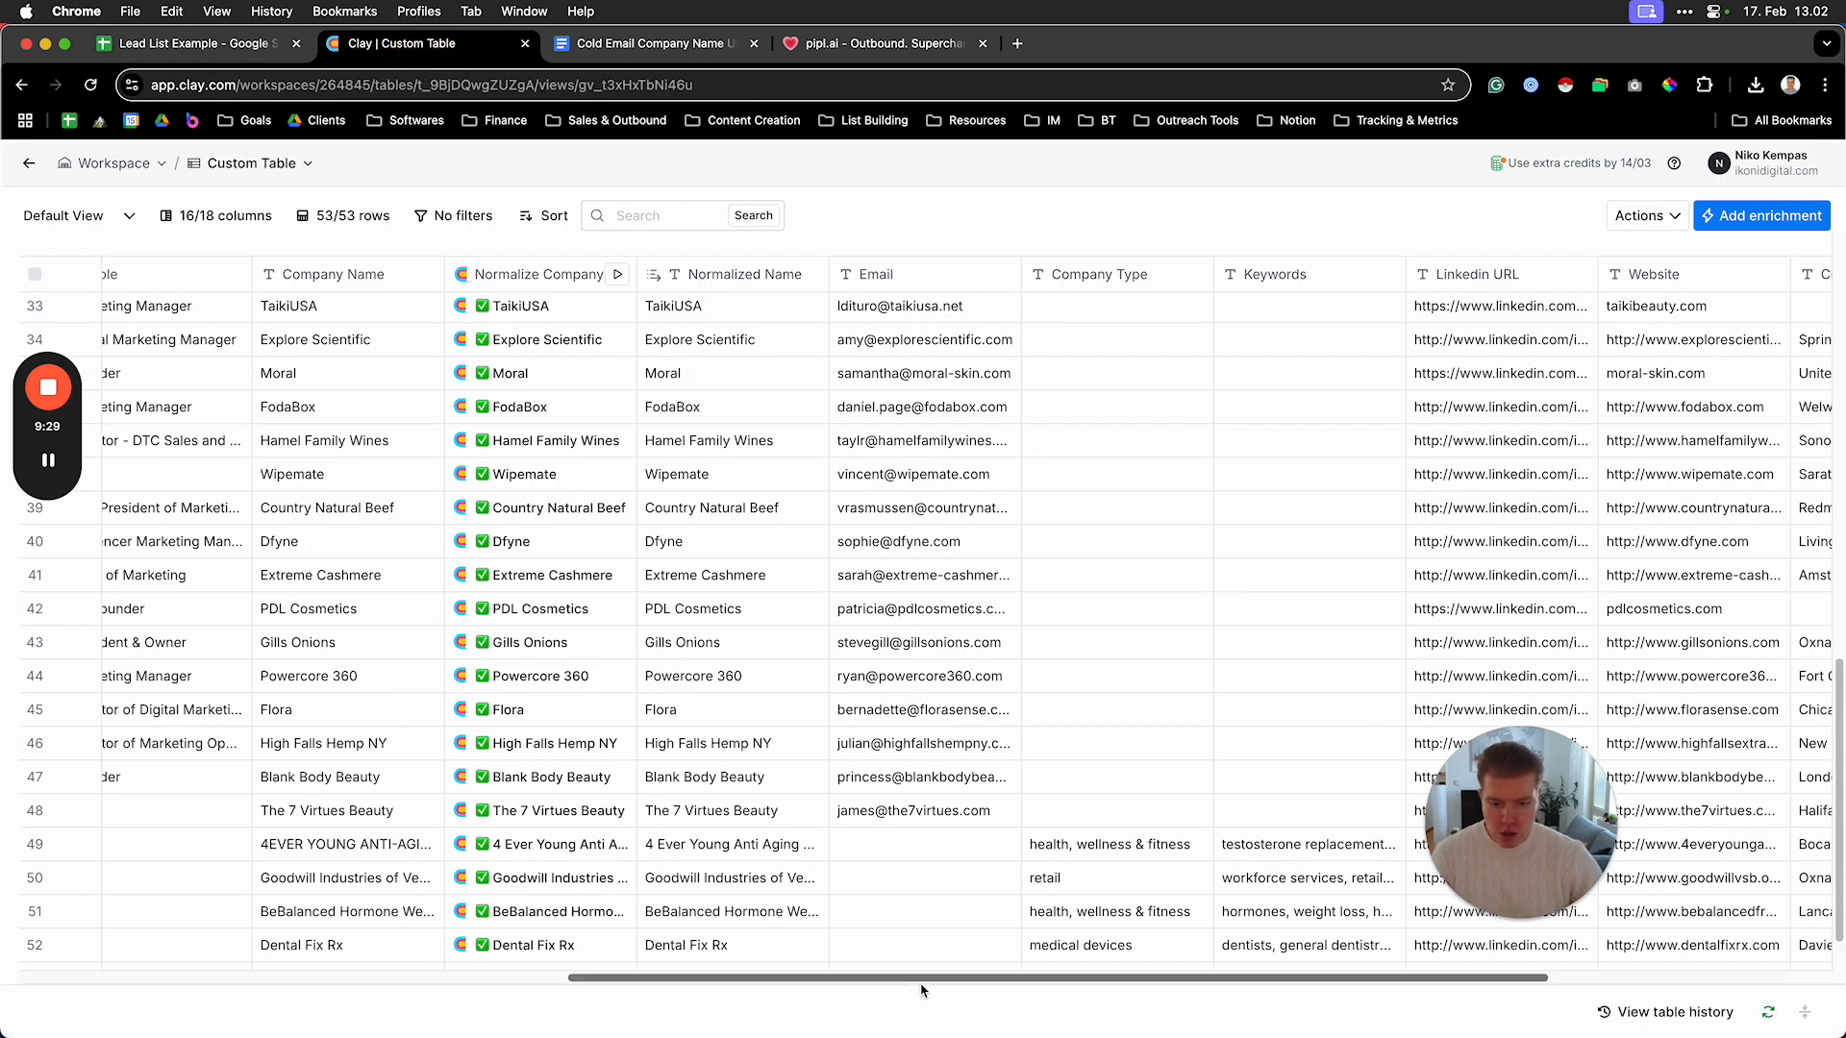
drag(914, 980, 796, 973)
click(985, 278)
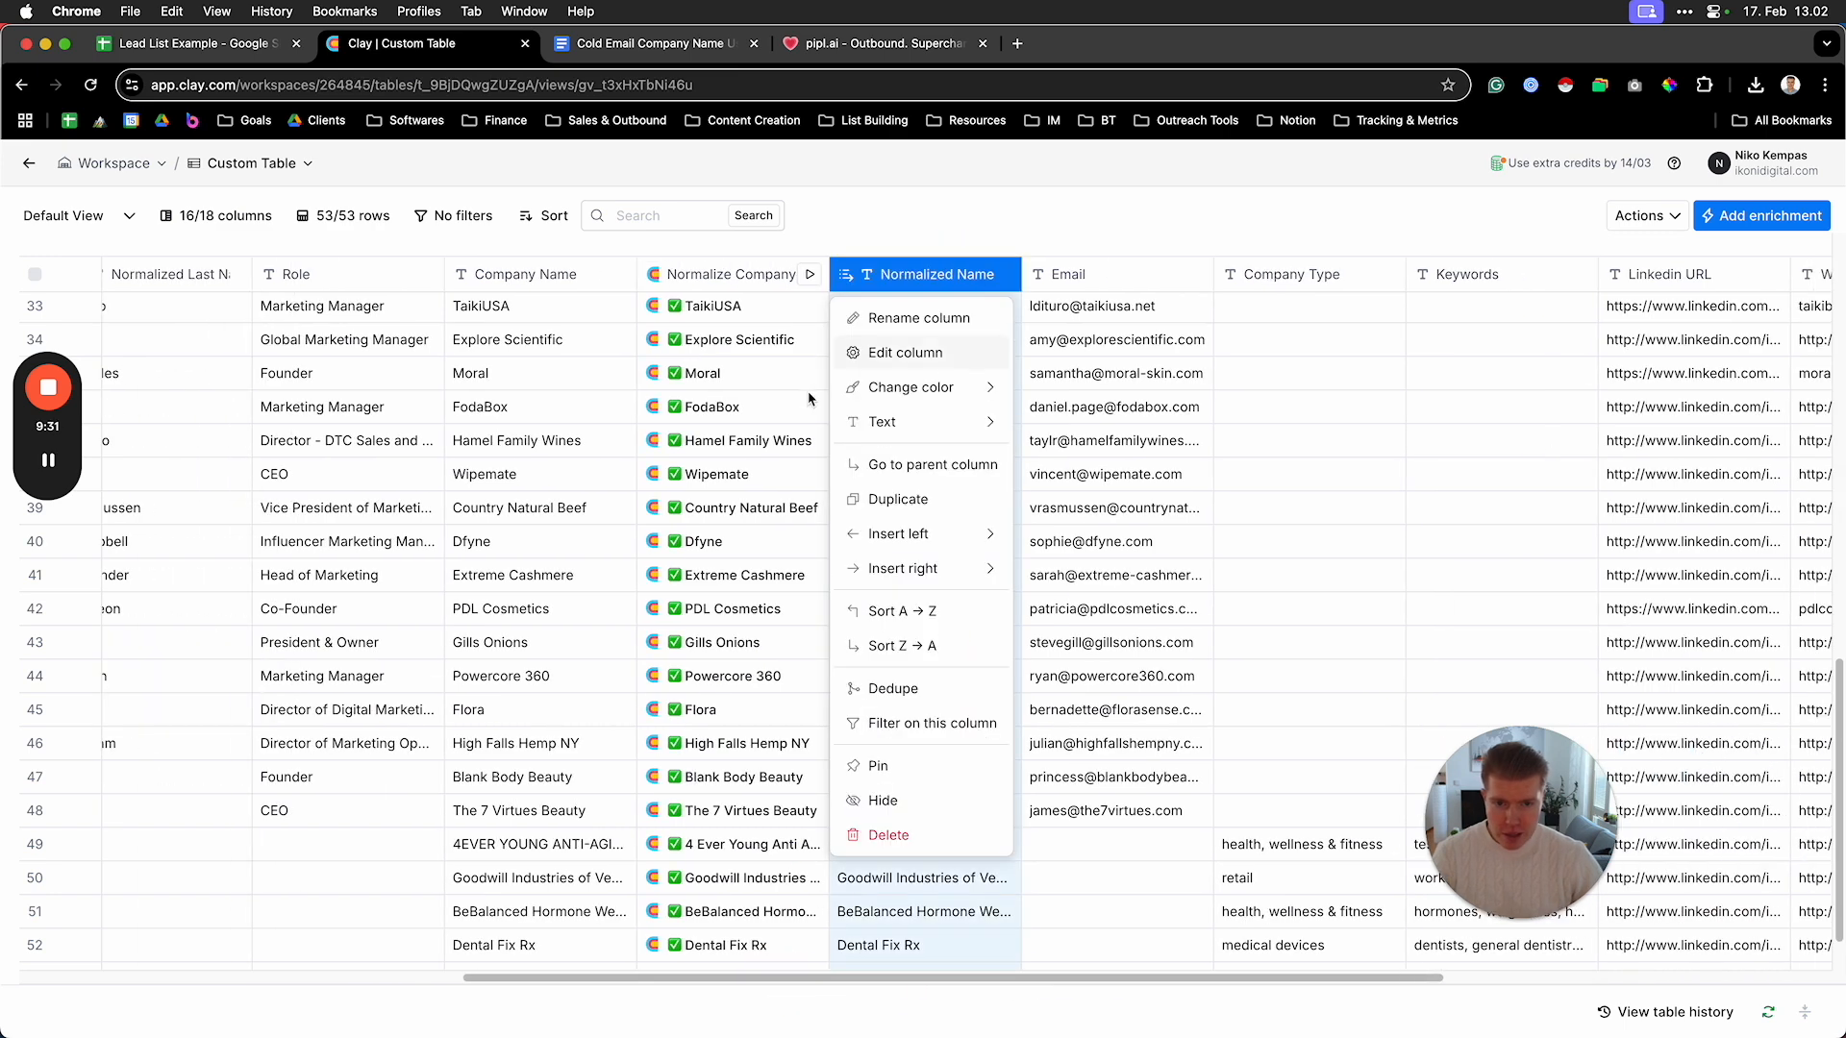
click(952, 352)
click(1609, 236)
drag(1548, 247, 1451, 240)
key(BackSpace)
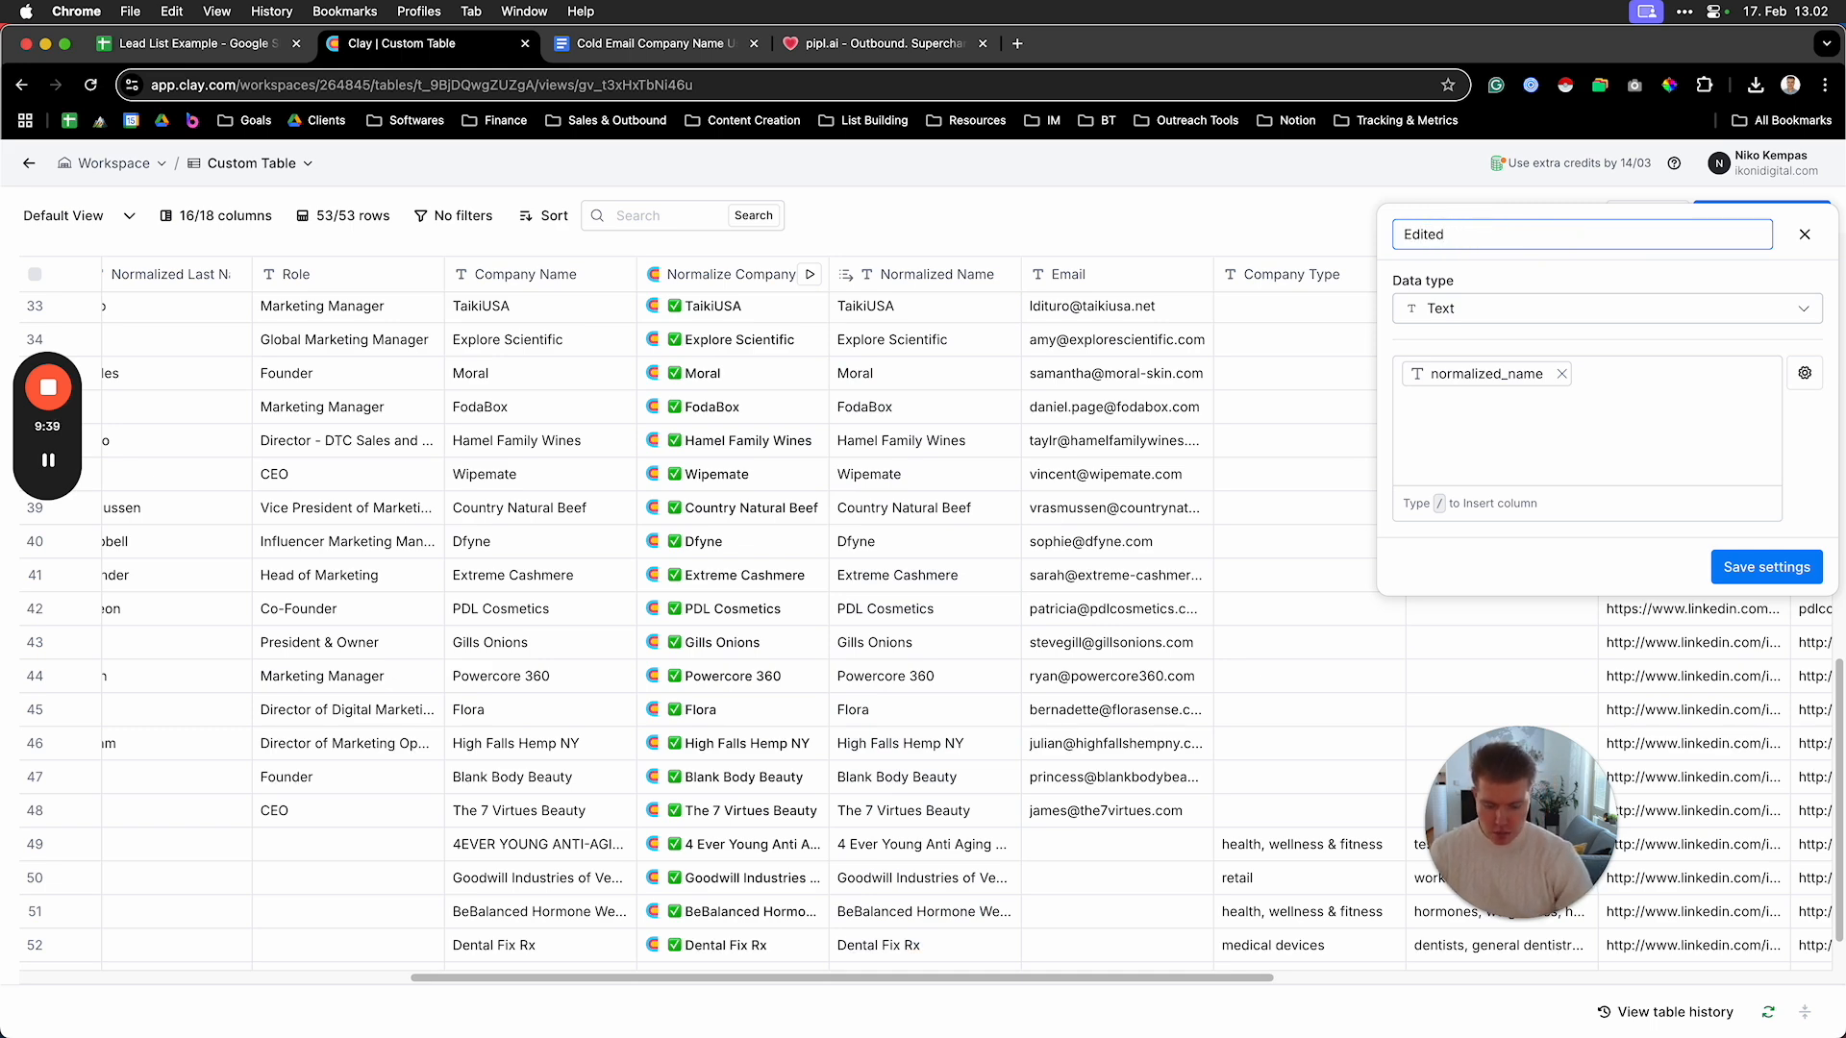
text(ame)
click(1774, 570)
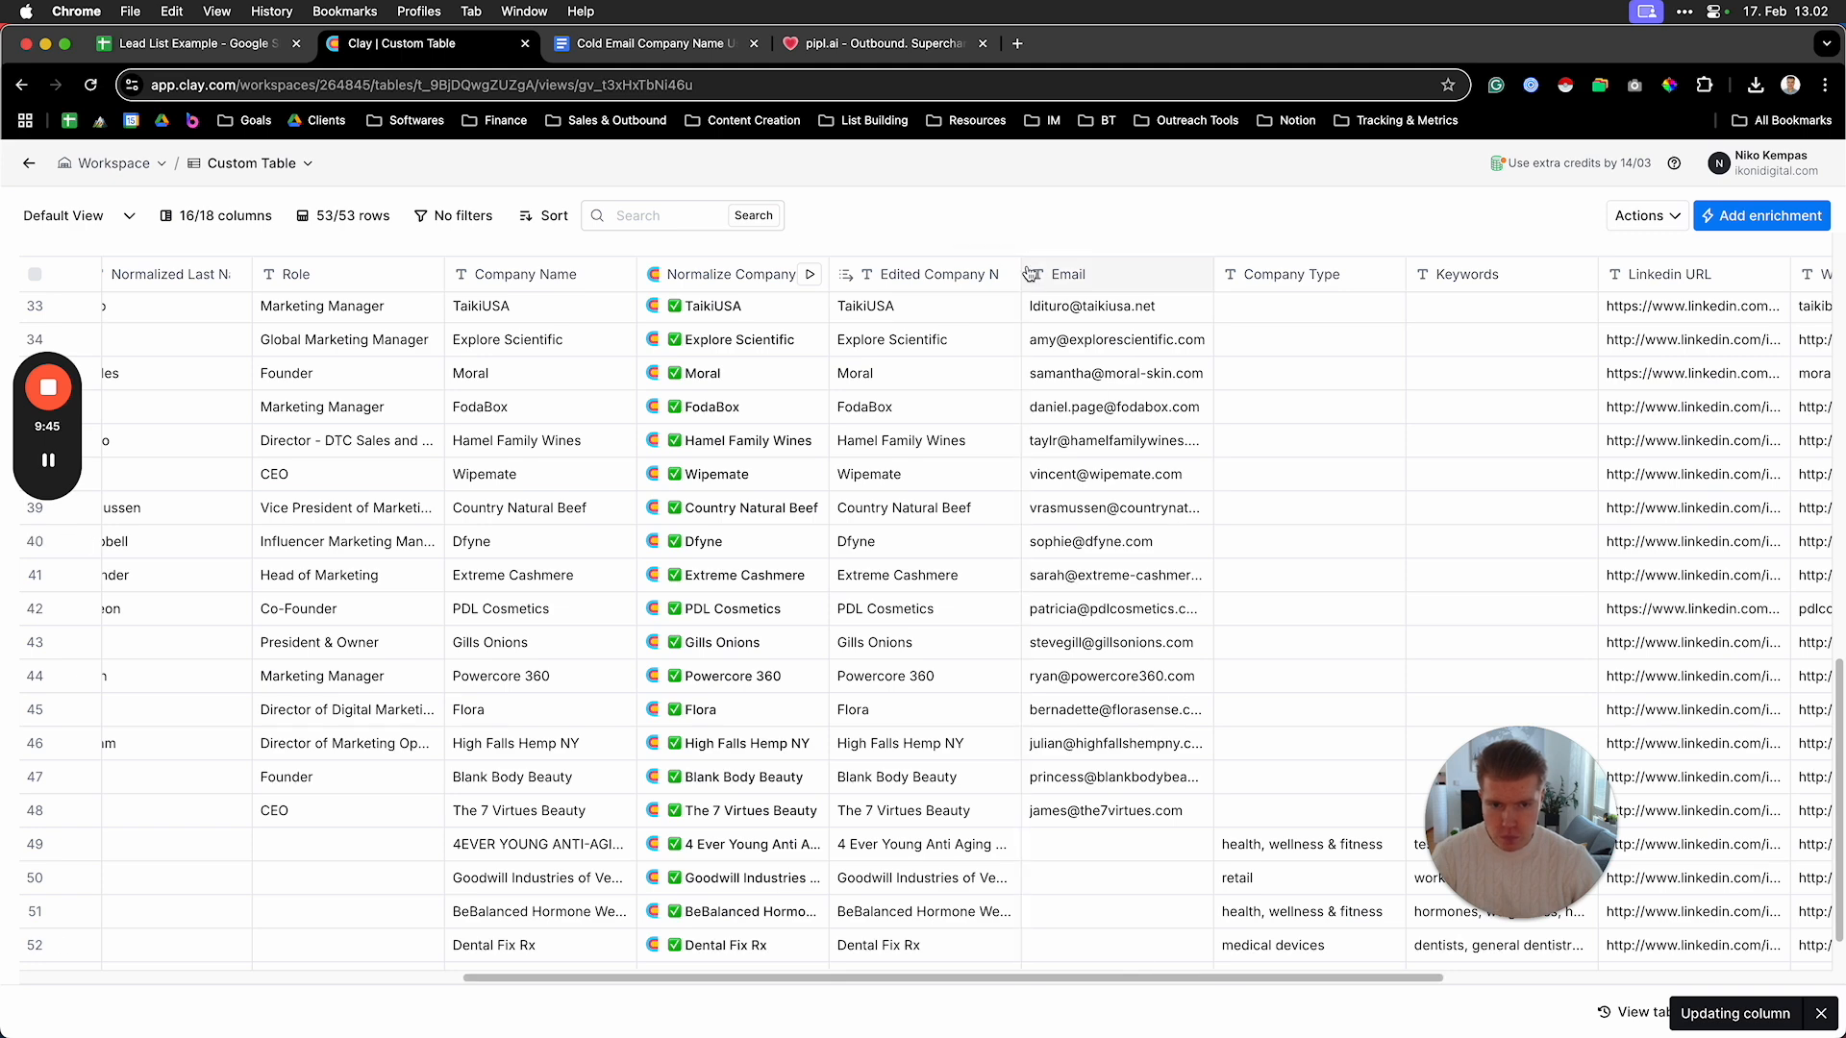
Widen the Edited Company Name column so its header fits, and look over its values
drag(1033, 274, 1069, 274)
scroll(973, 552, down, 2)
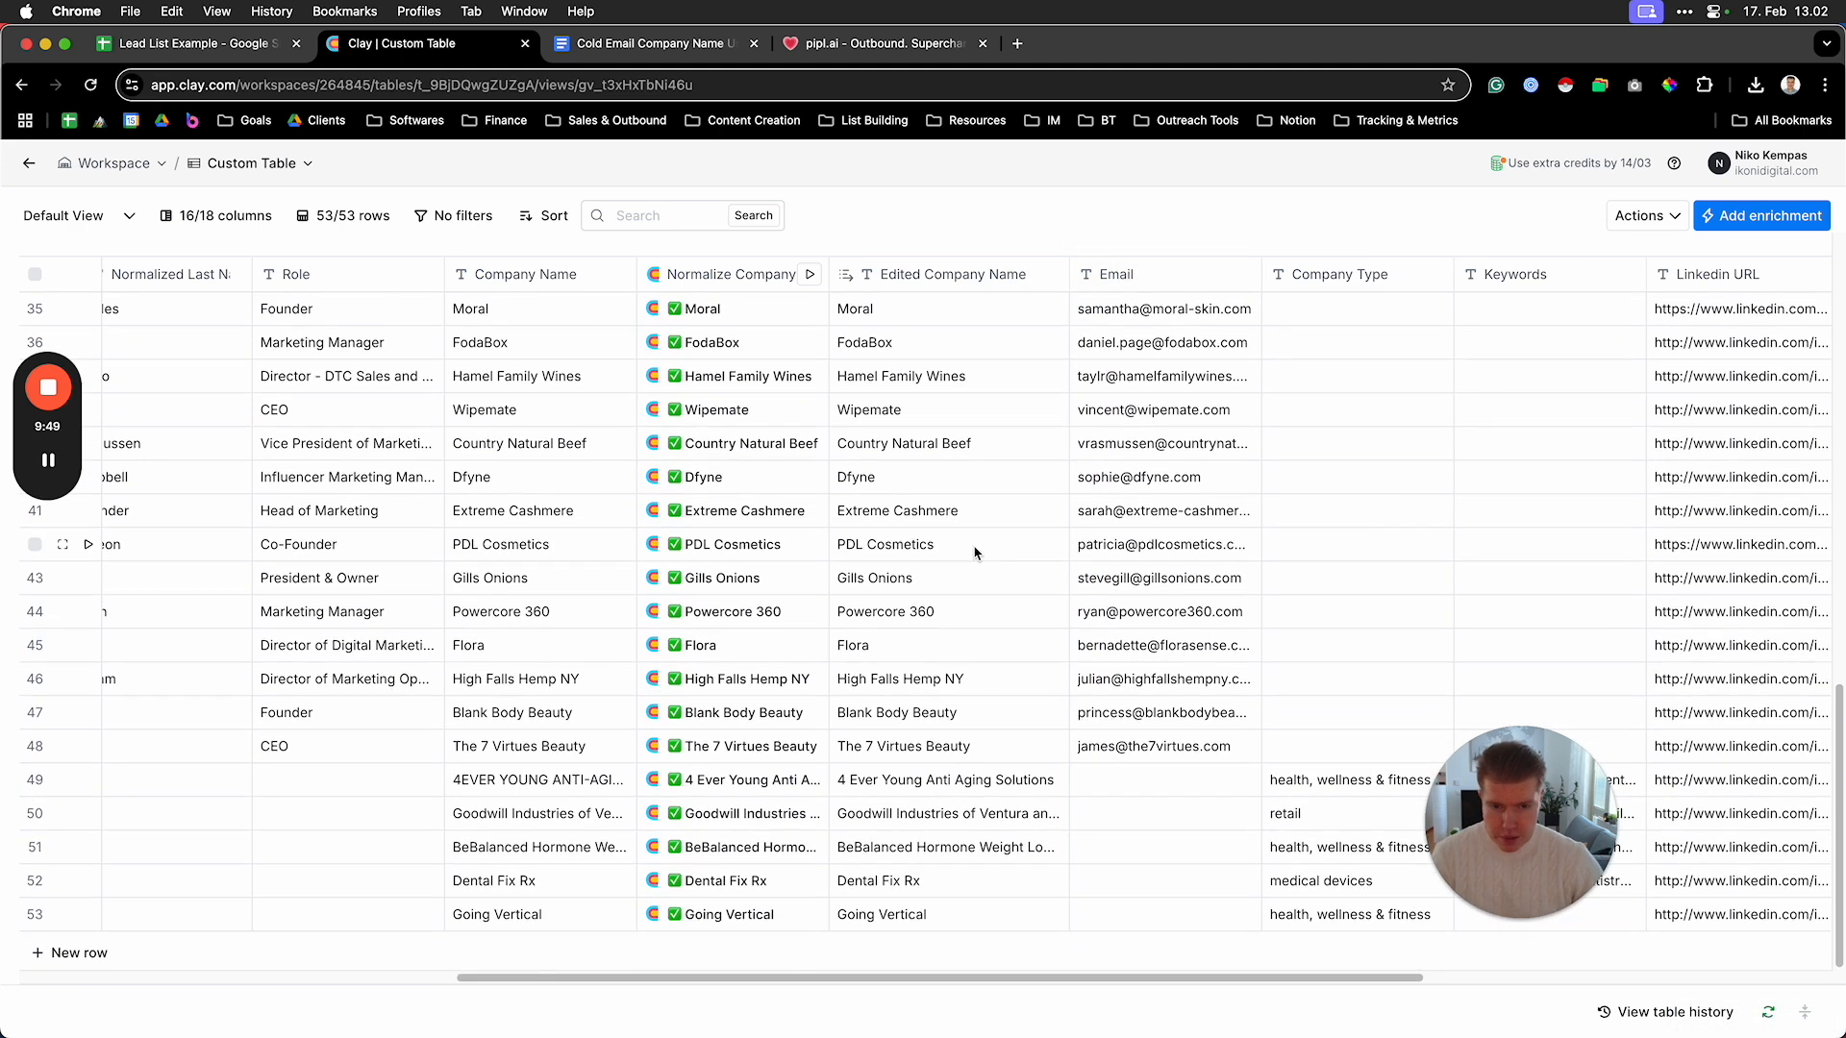
scroll(990, 544, up, 15)
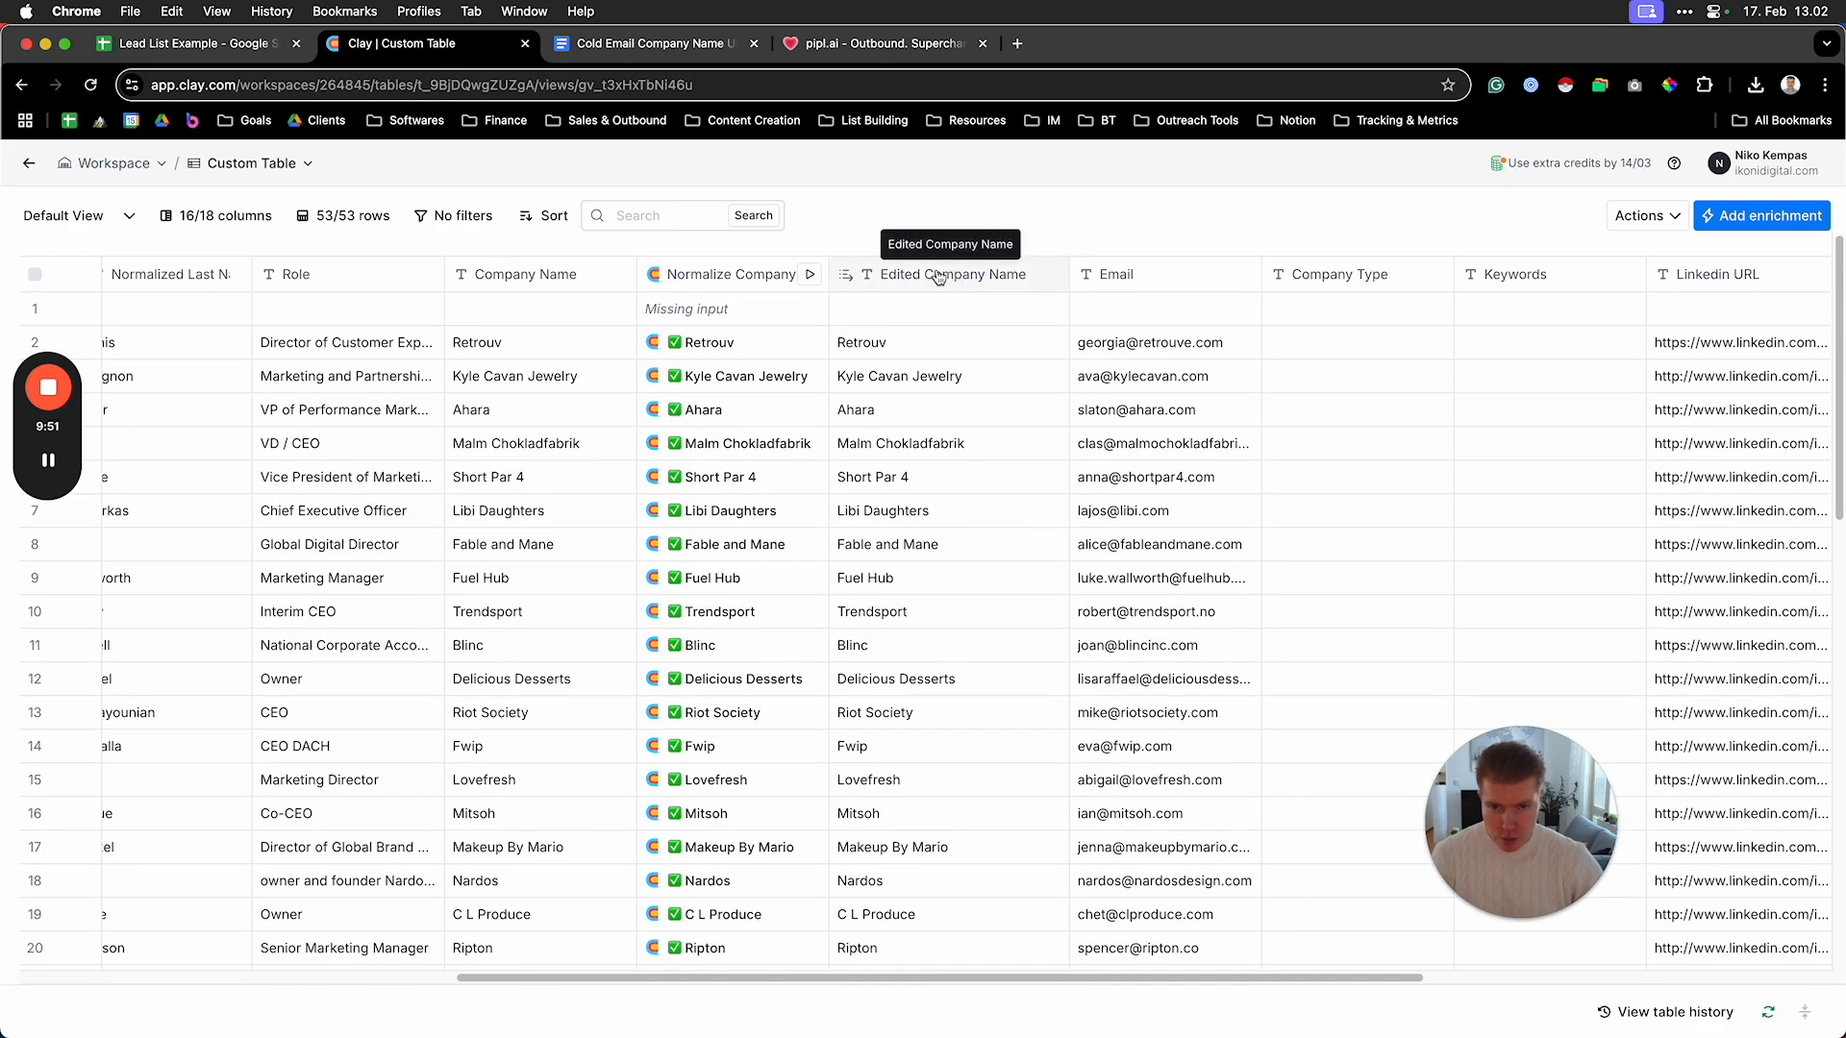
Insert a formula column to the right of Edited Company Name, starting its prompt with "Get the value from" and the Edited Company Name column reference
click(981, 279)
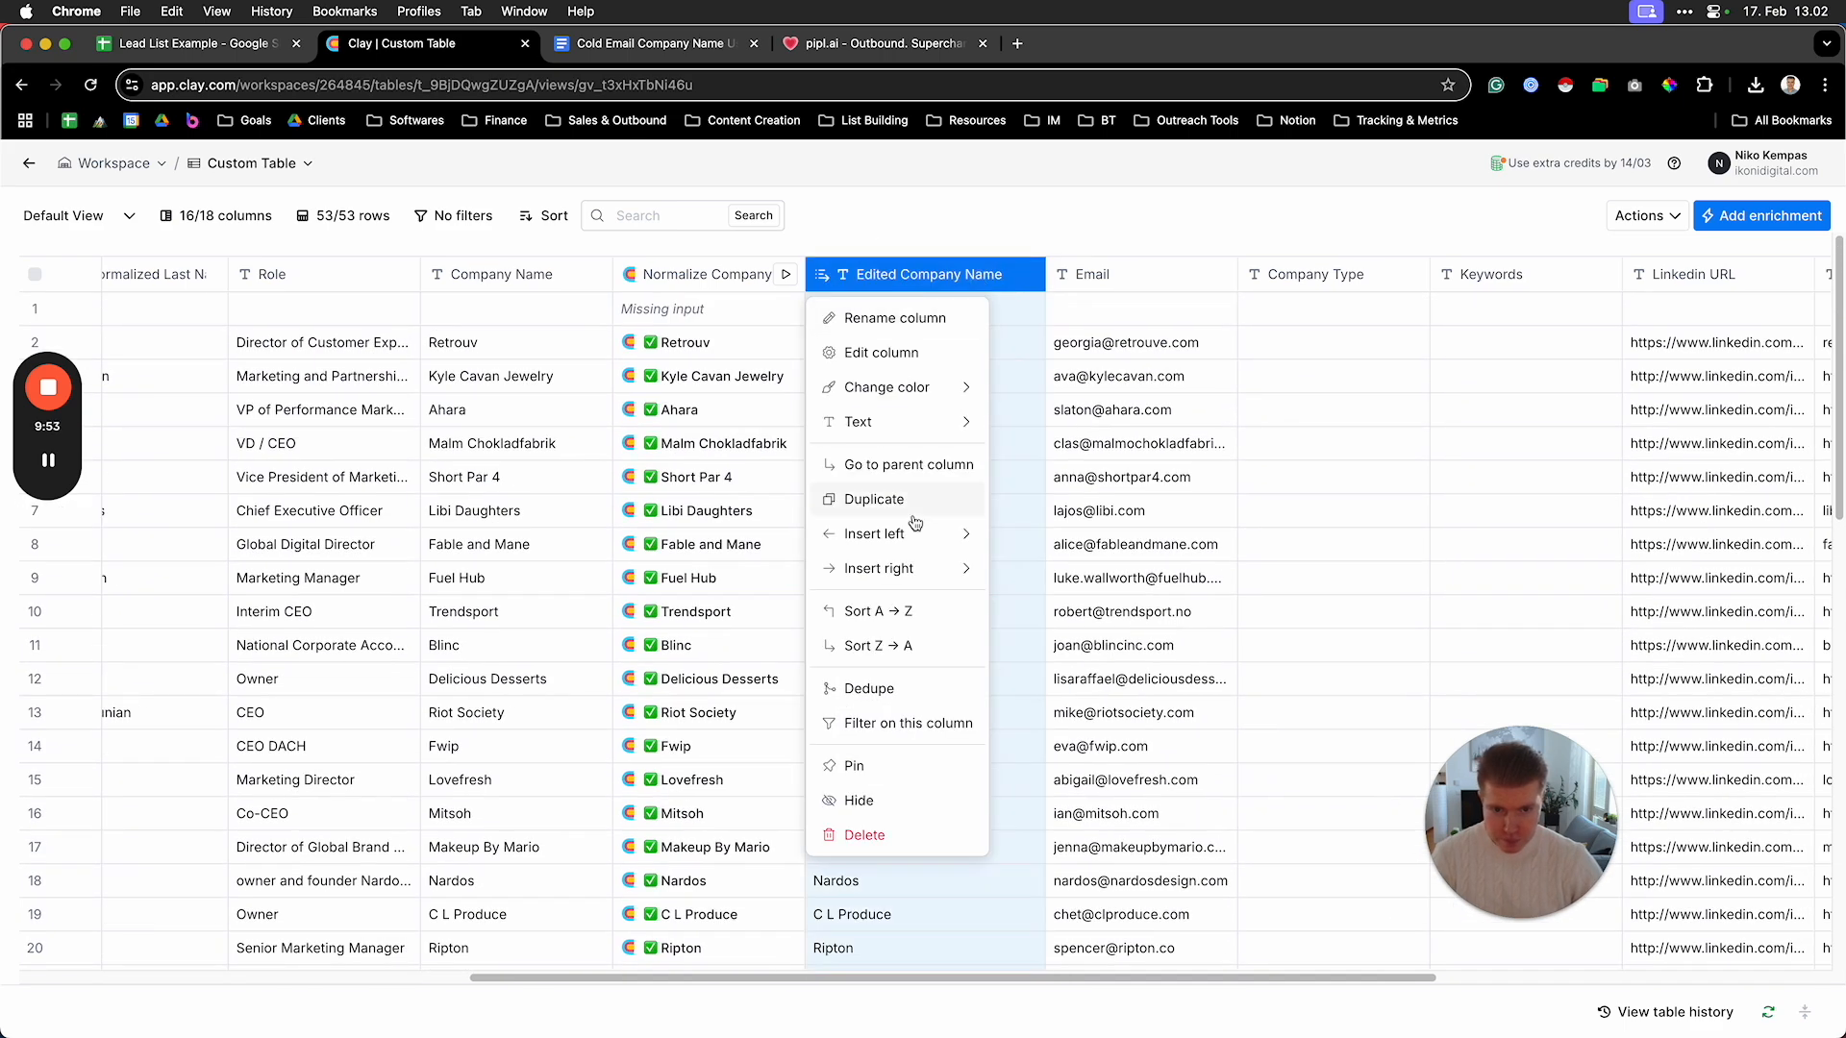
mouse_move(908, 575)
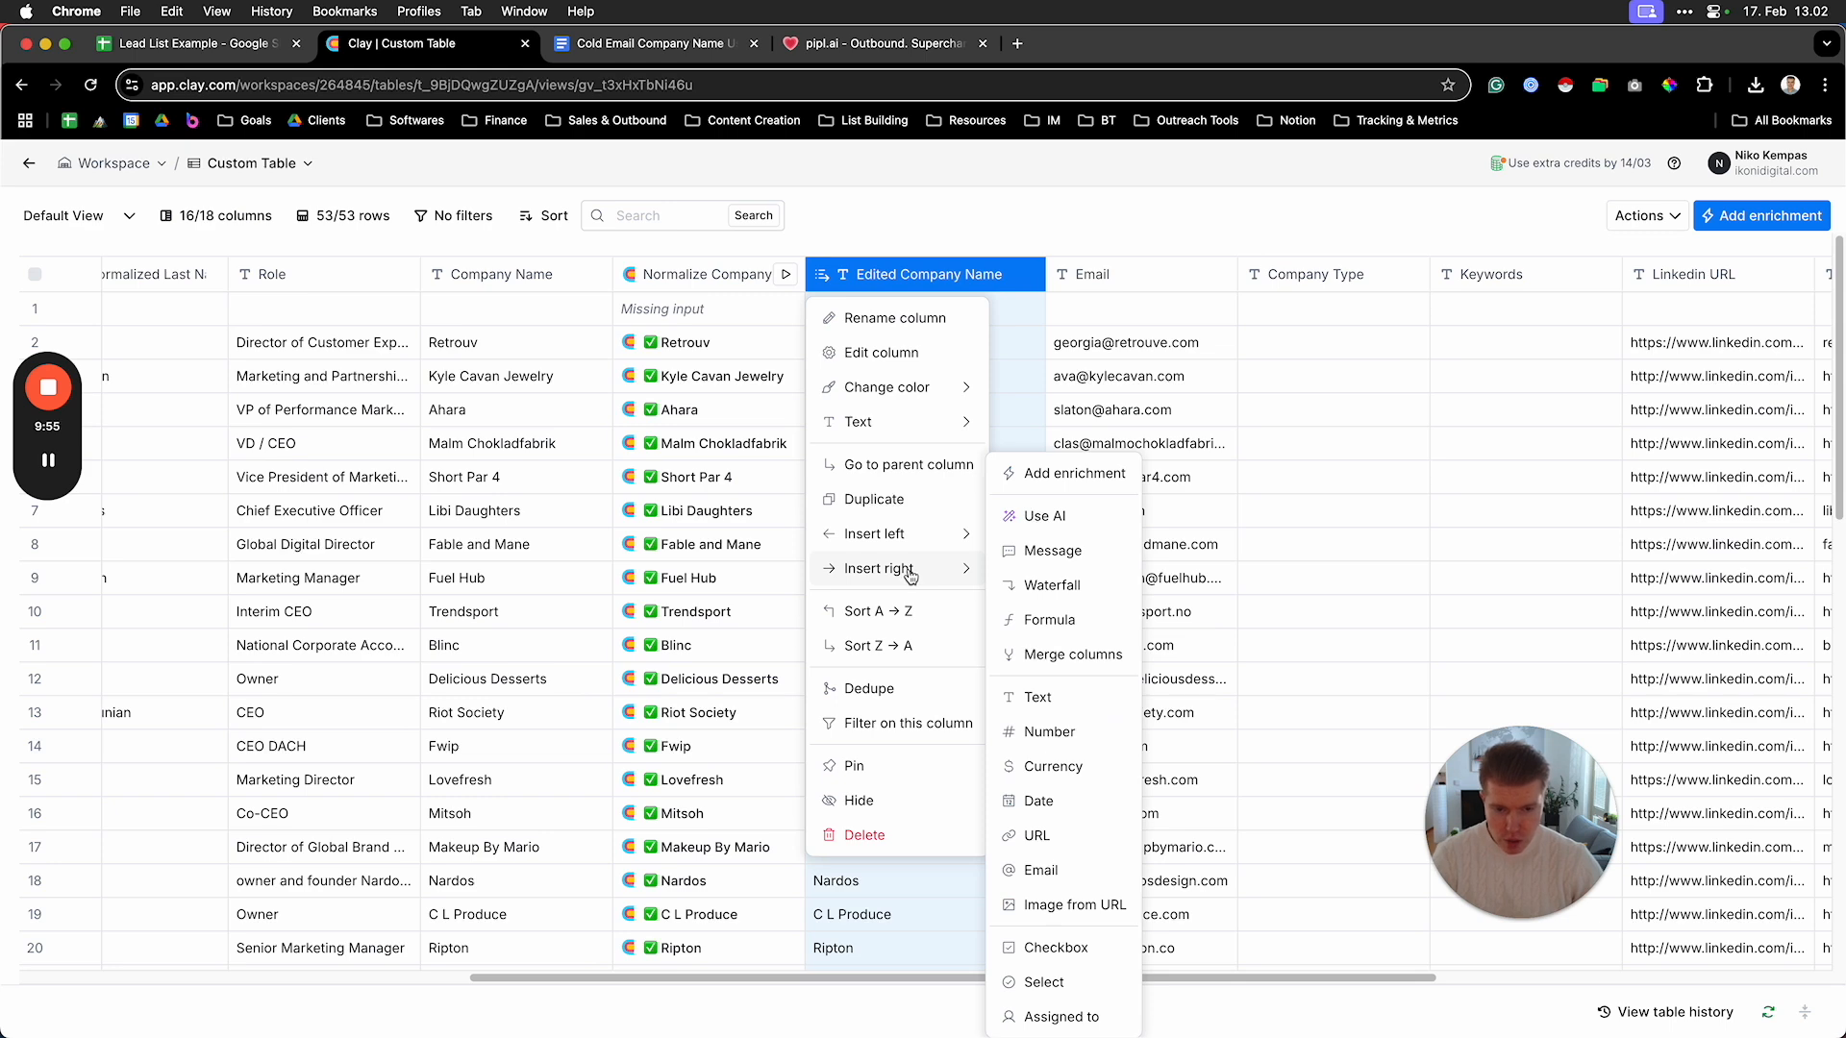
click(1048, 622)
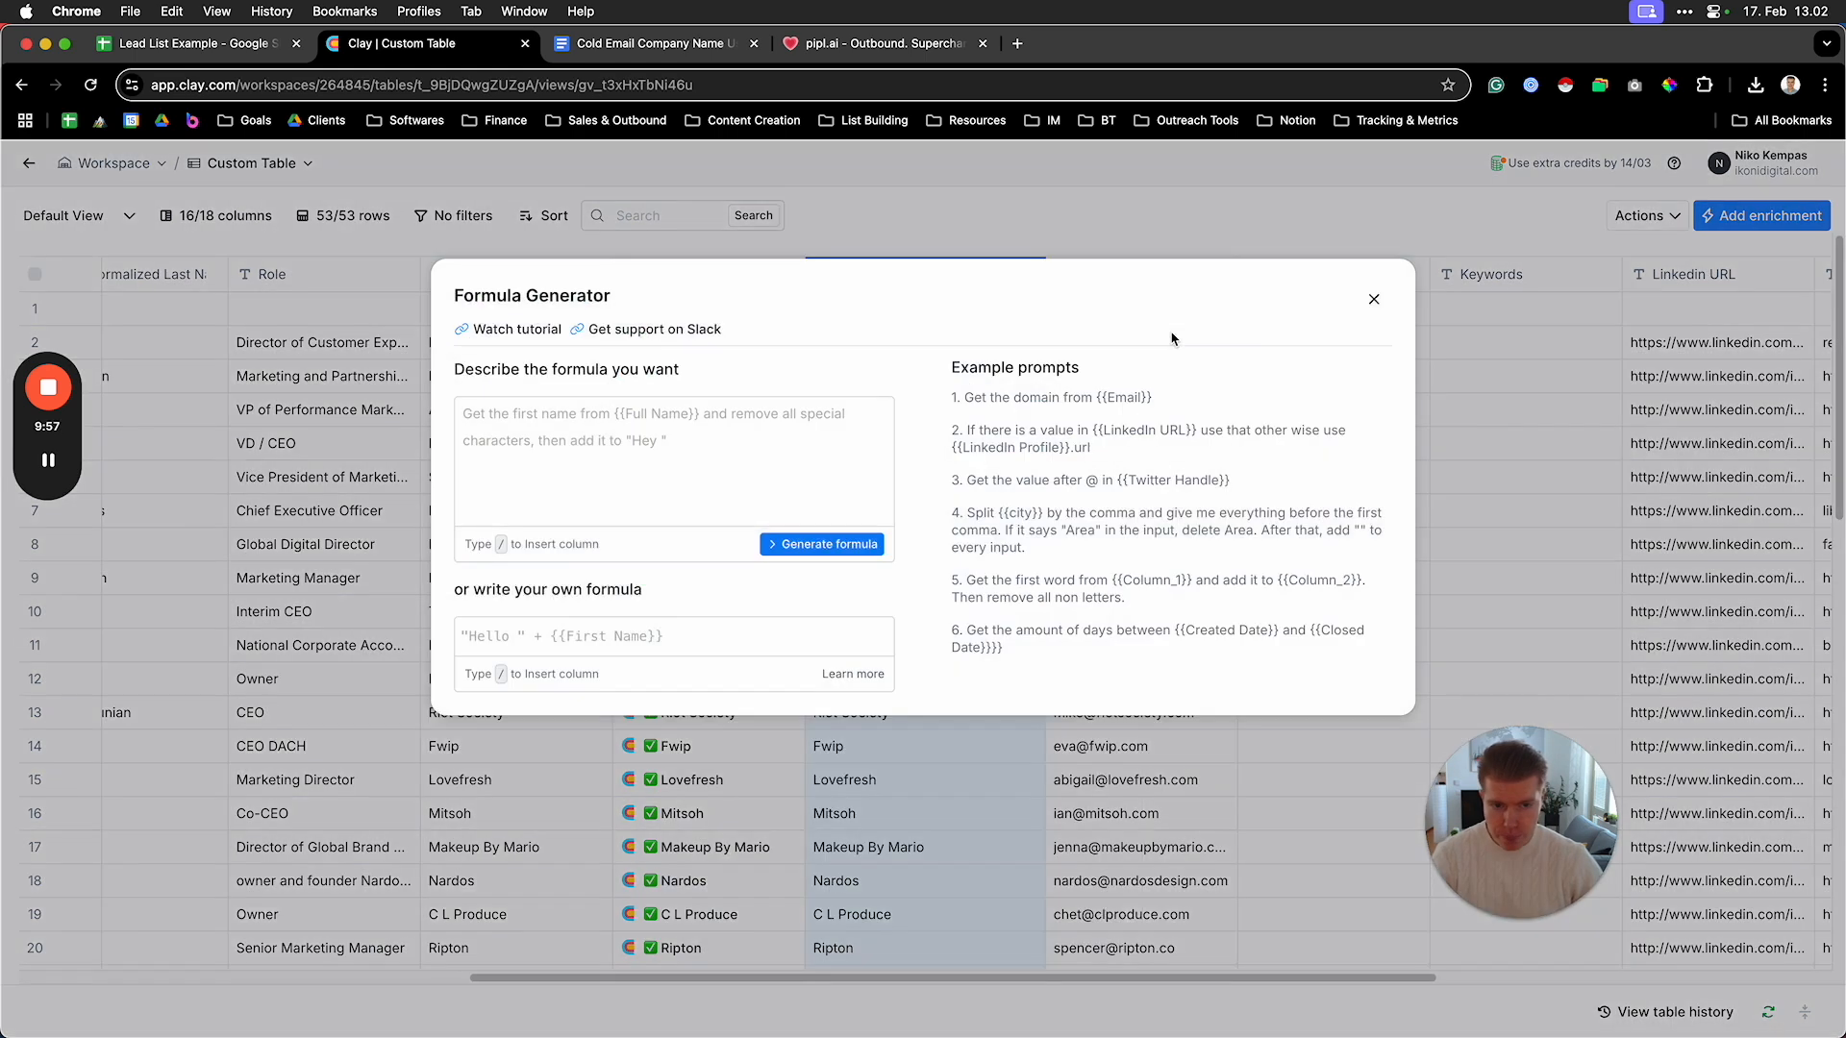
click(678, 423)
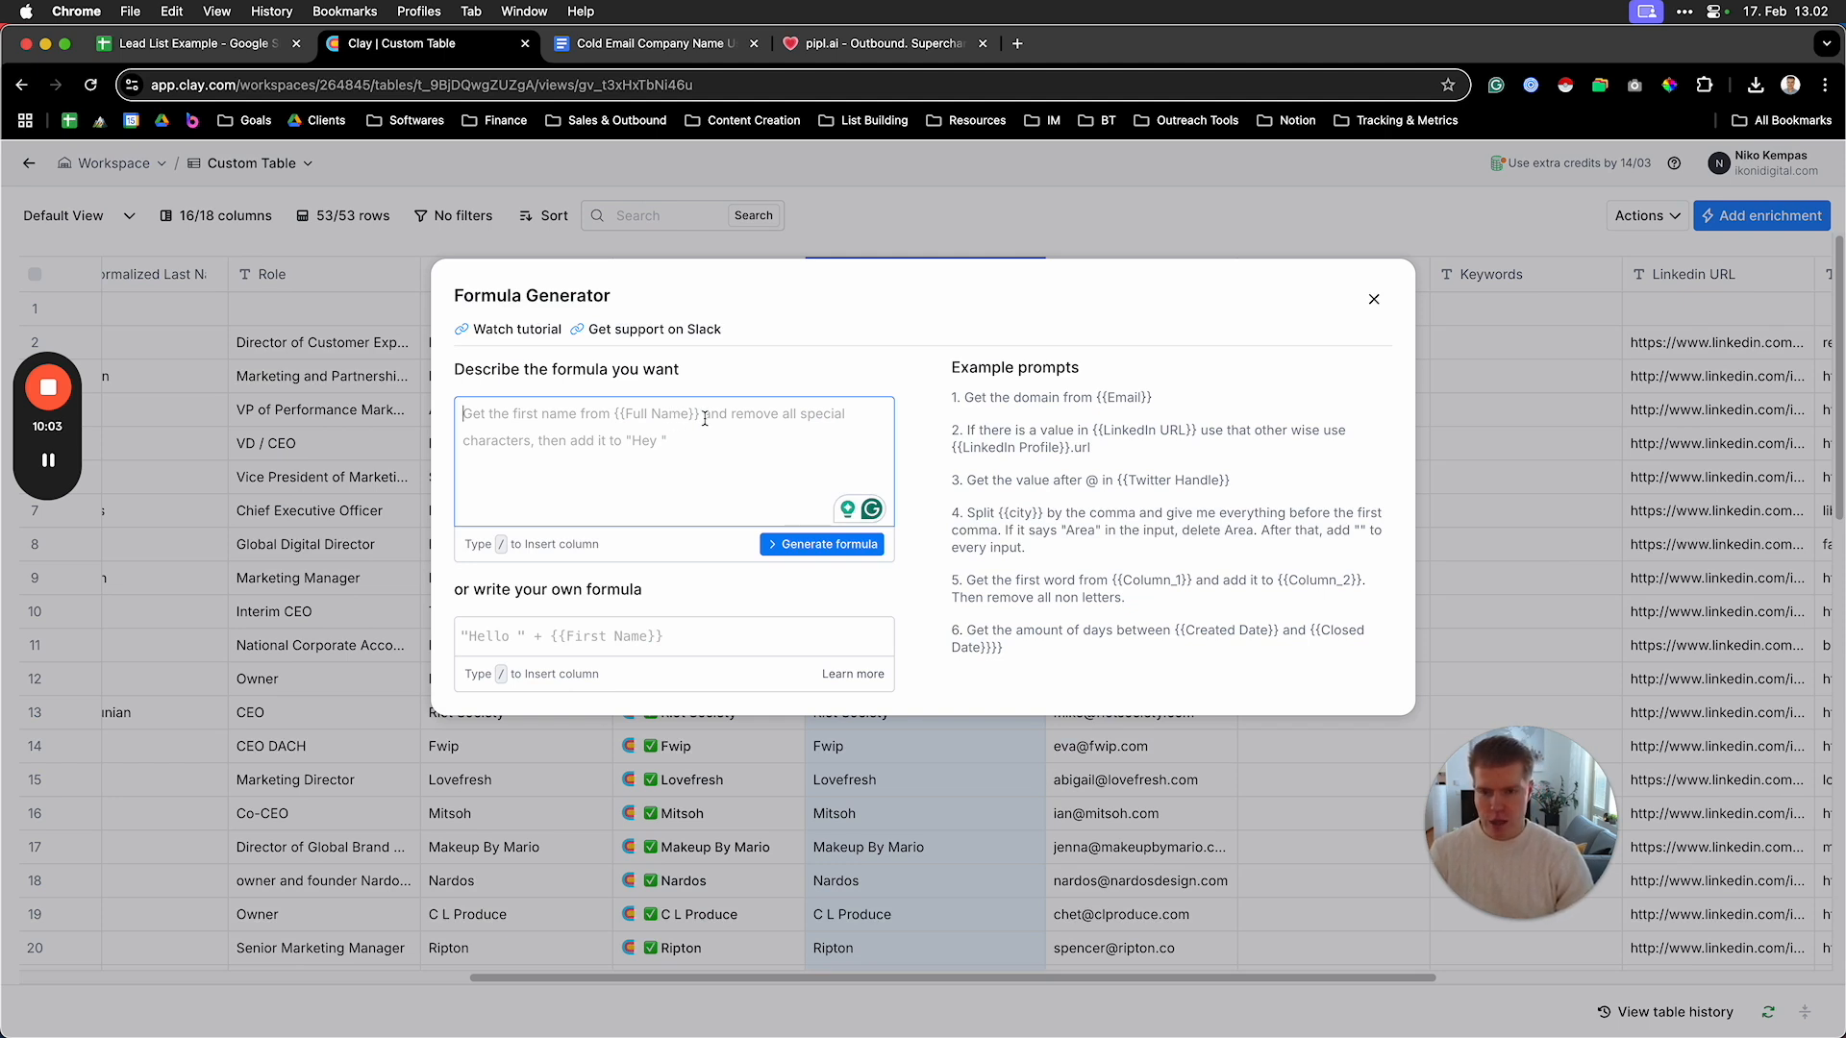
text(Get the)
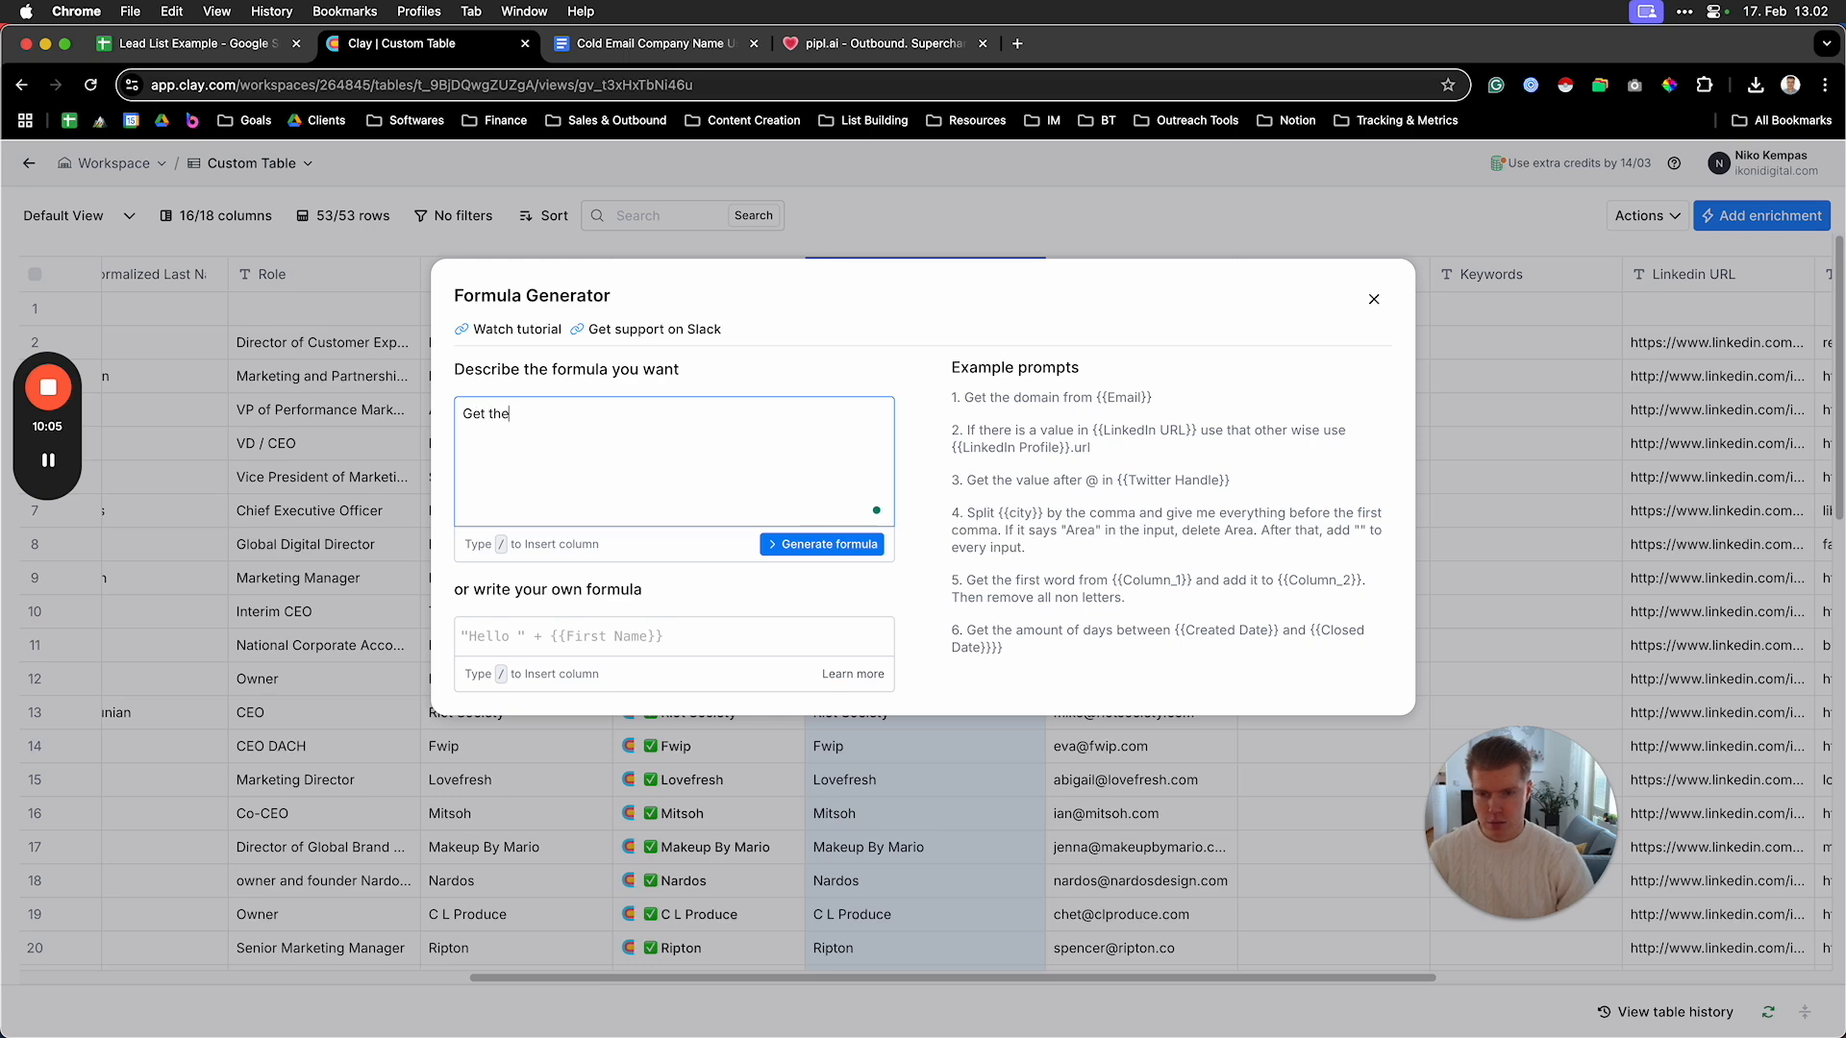
text( value from )
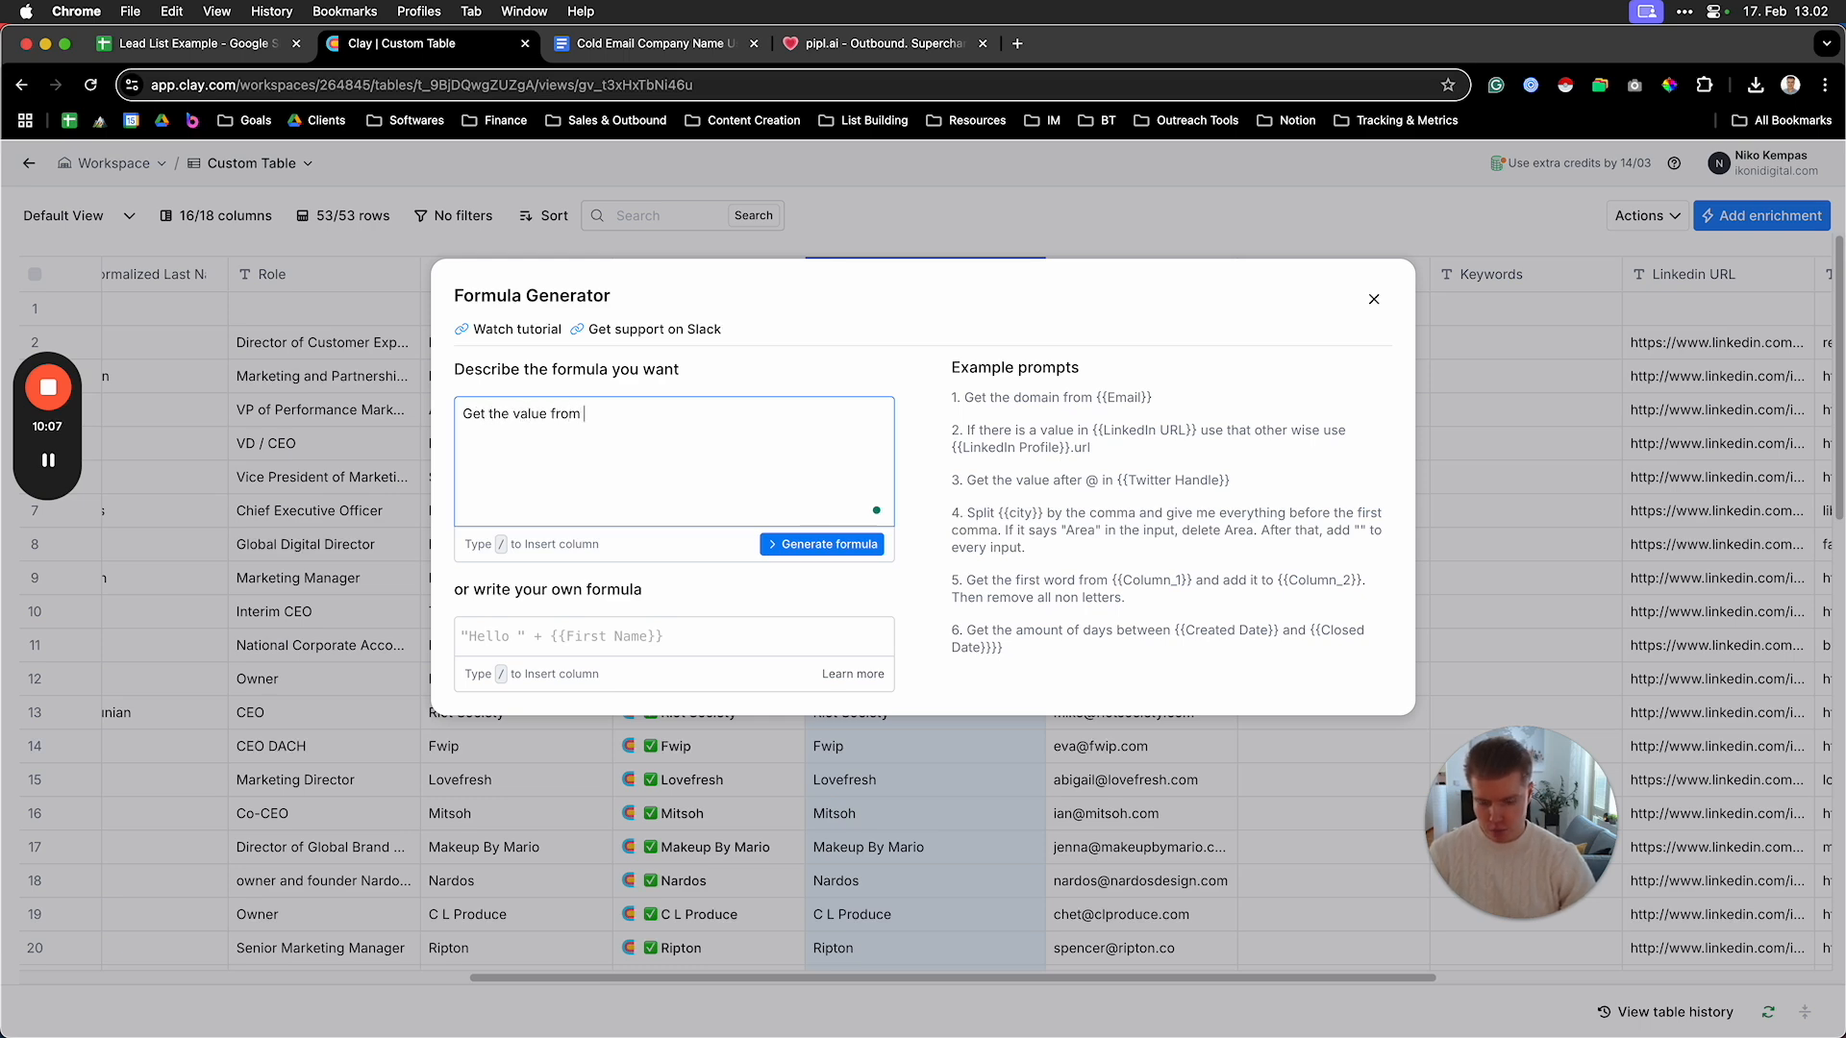
text(/)
scroll(731, 565, down, 3)
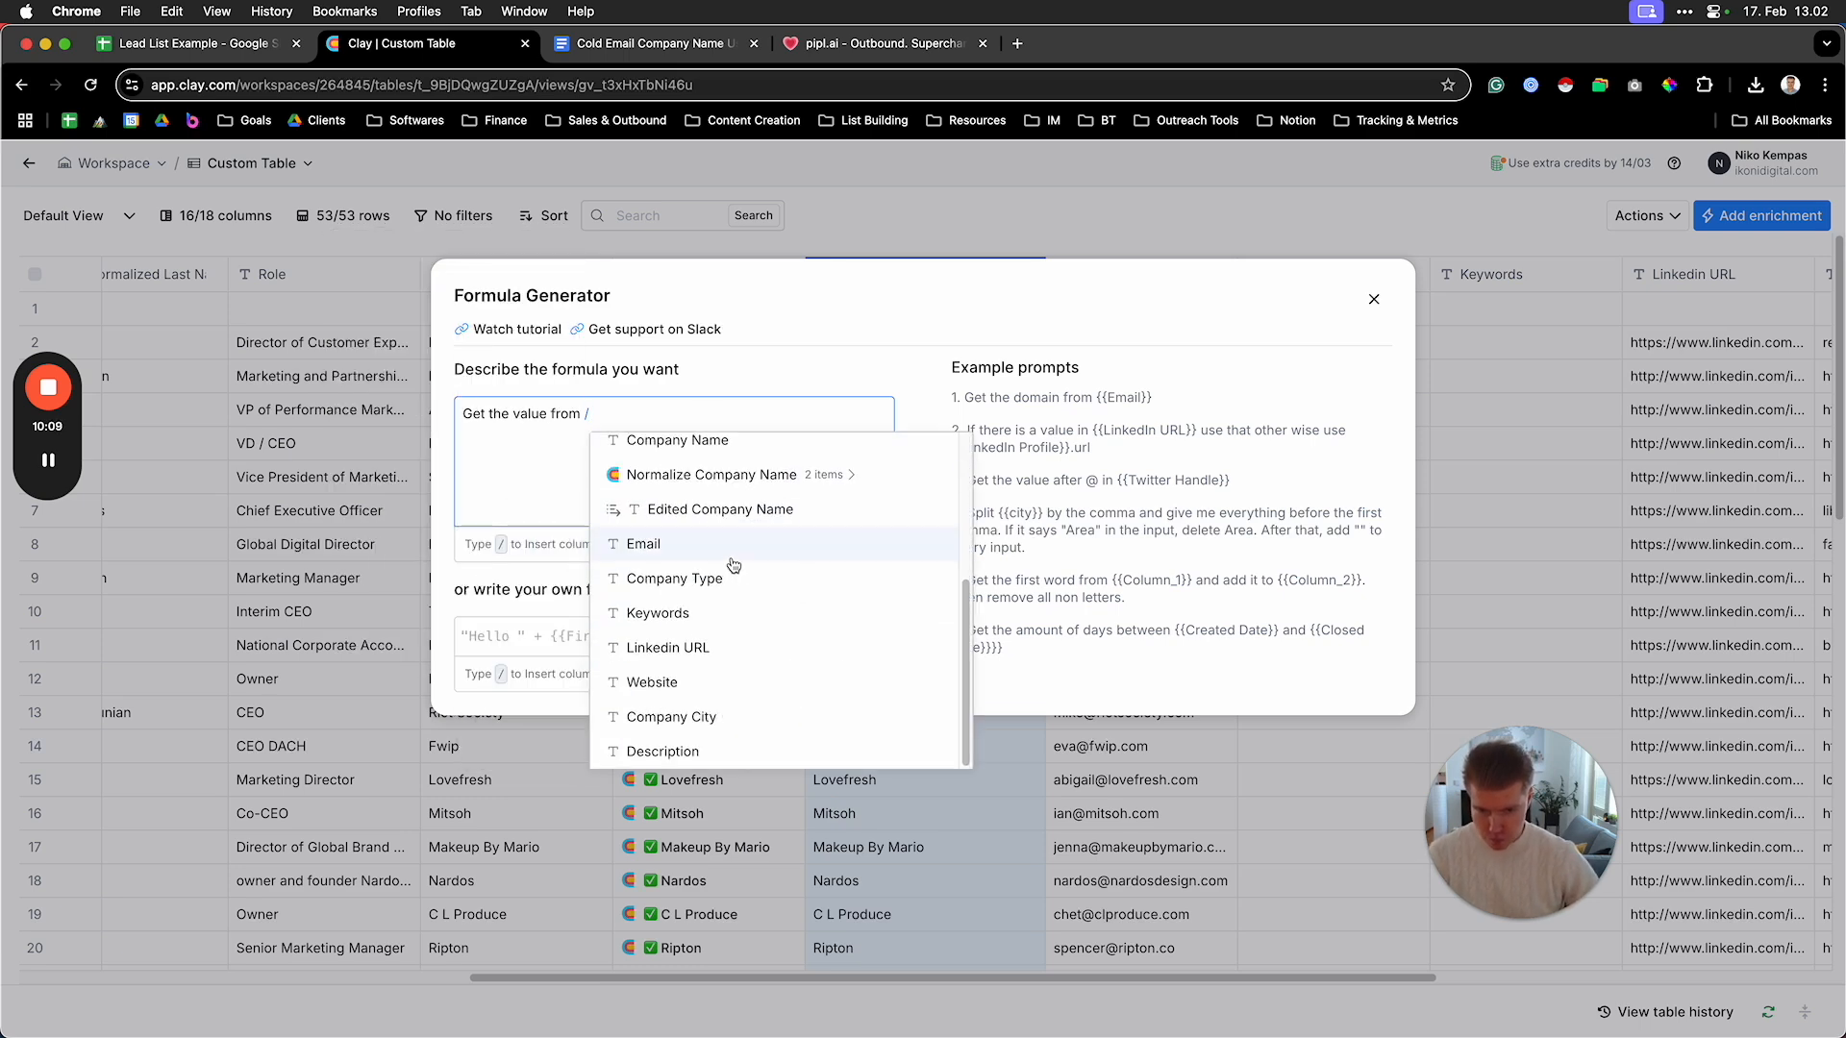
click(759, 511)
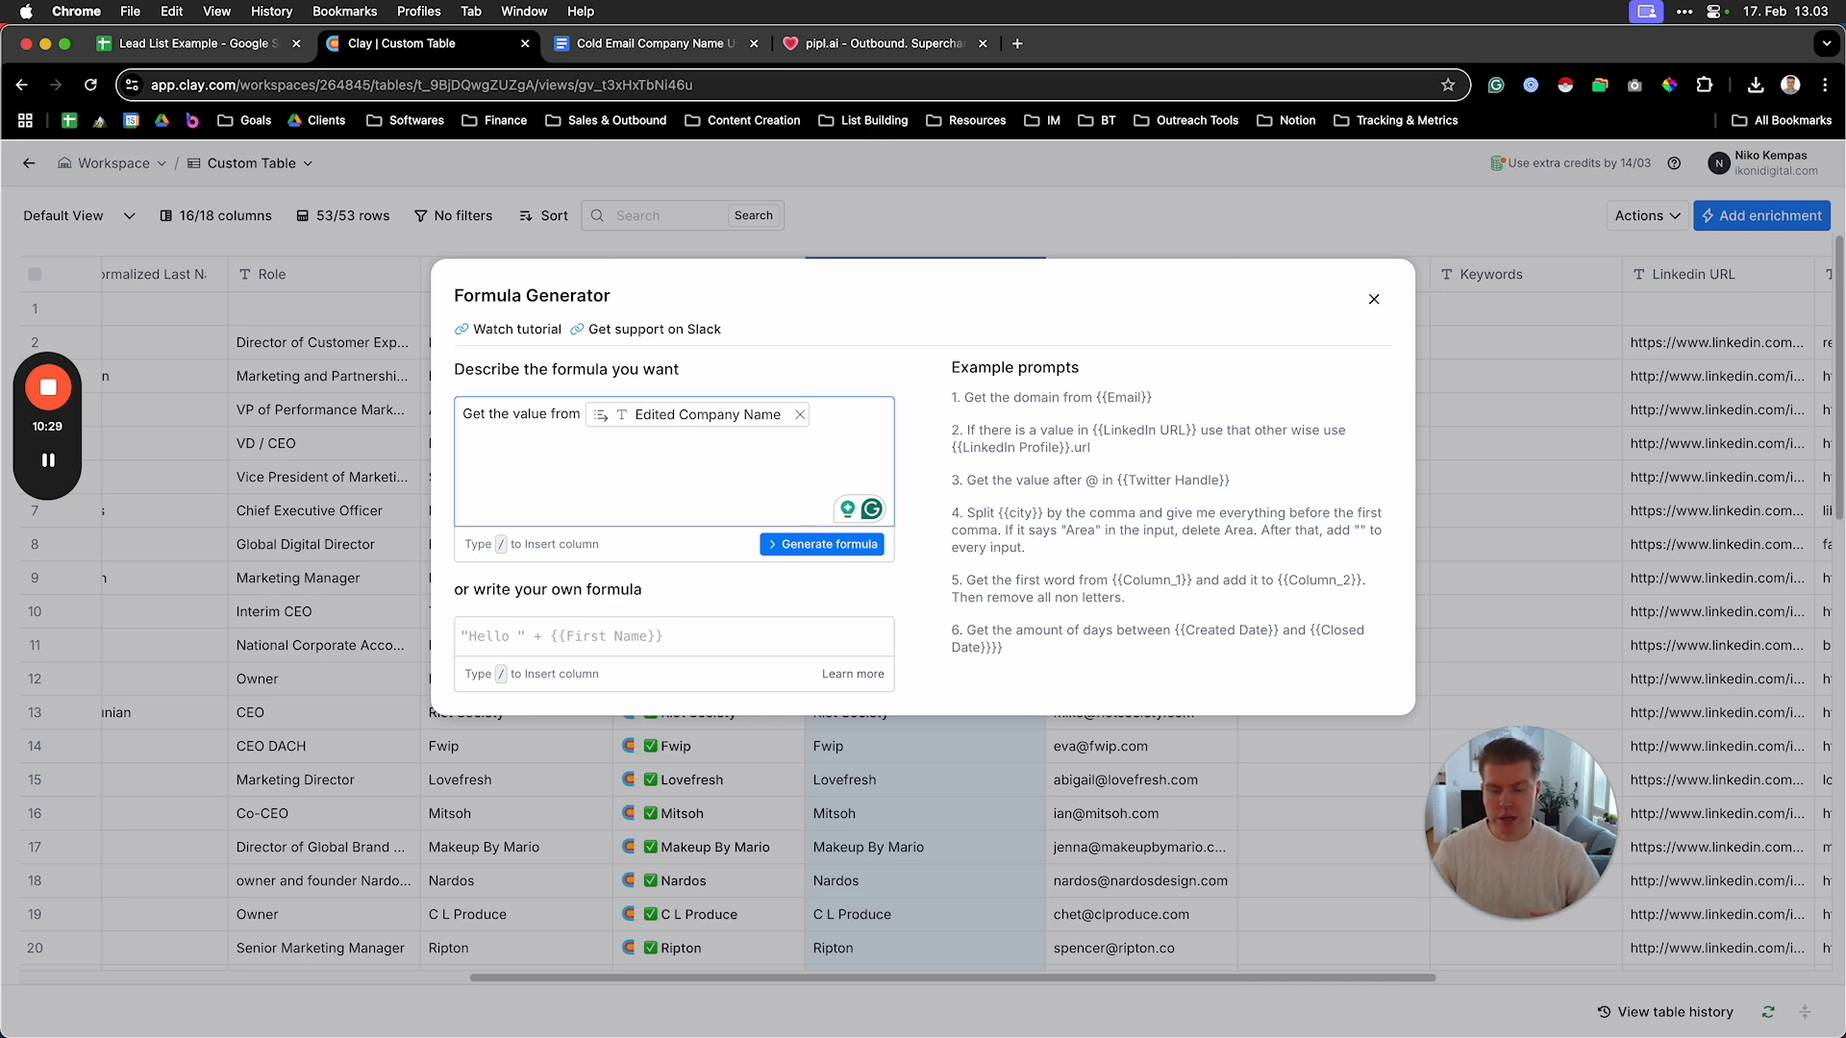
Extend the formula prompt to replace the Edited Company Name value with "your company" if it is less than 3 or more than 20 characters
click(249, 42)
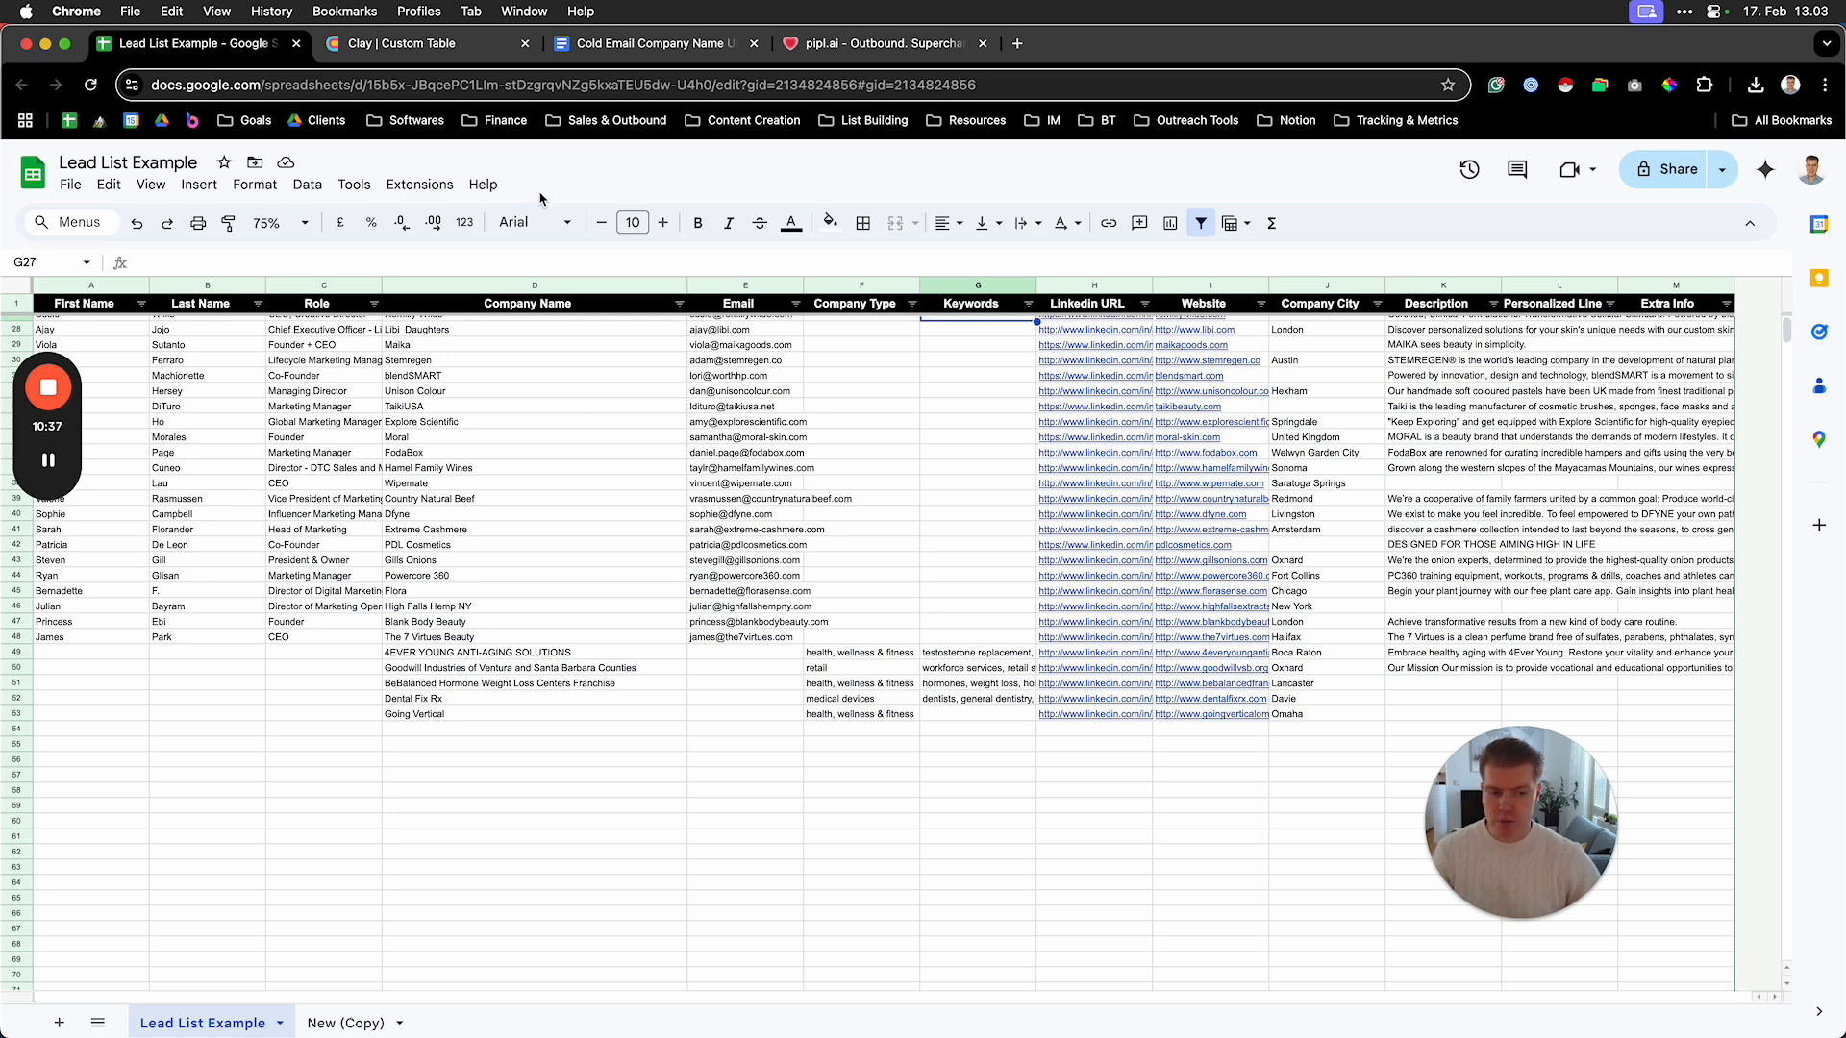
click(437, 43)
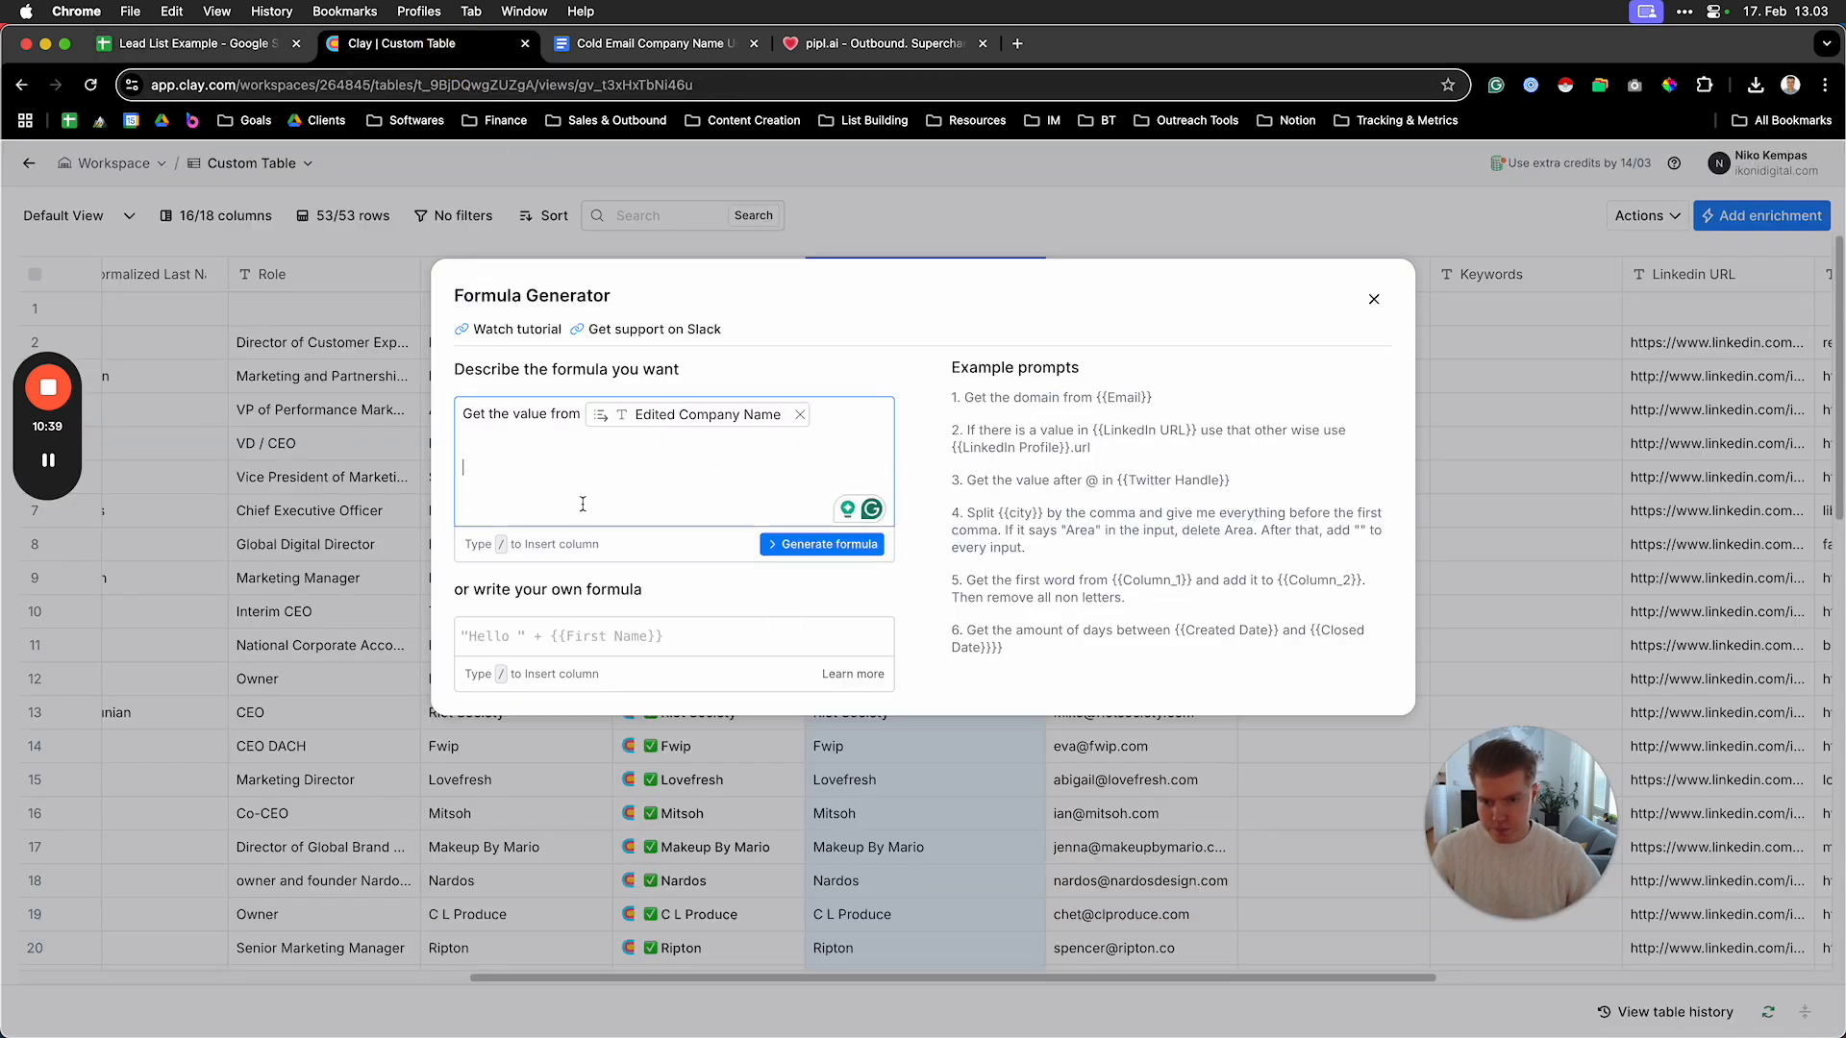
text(If the value)
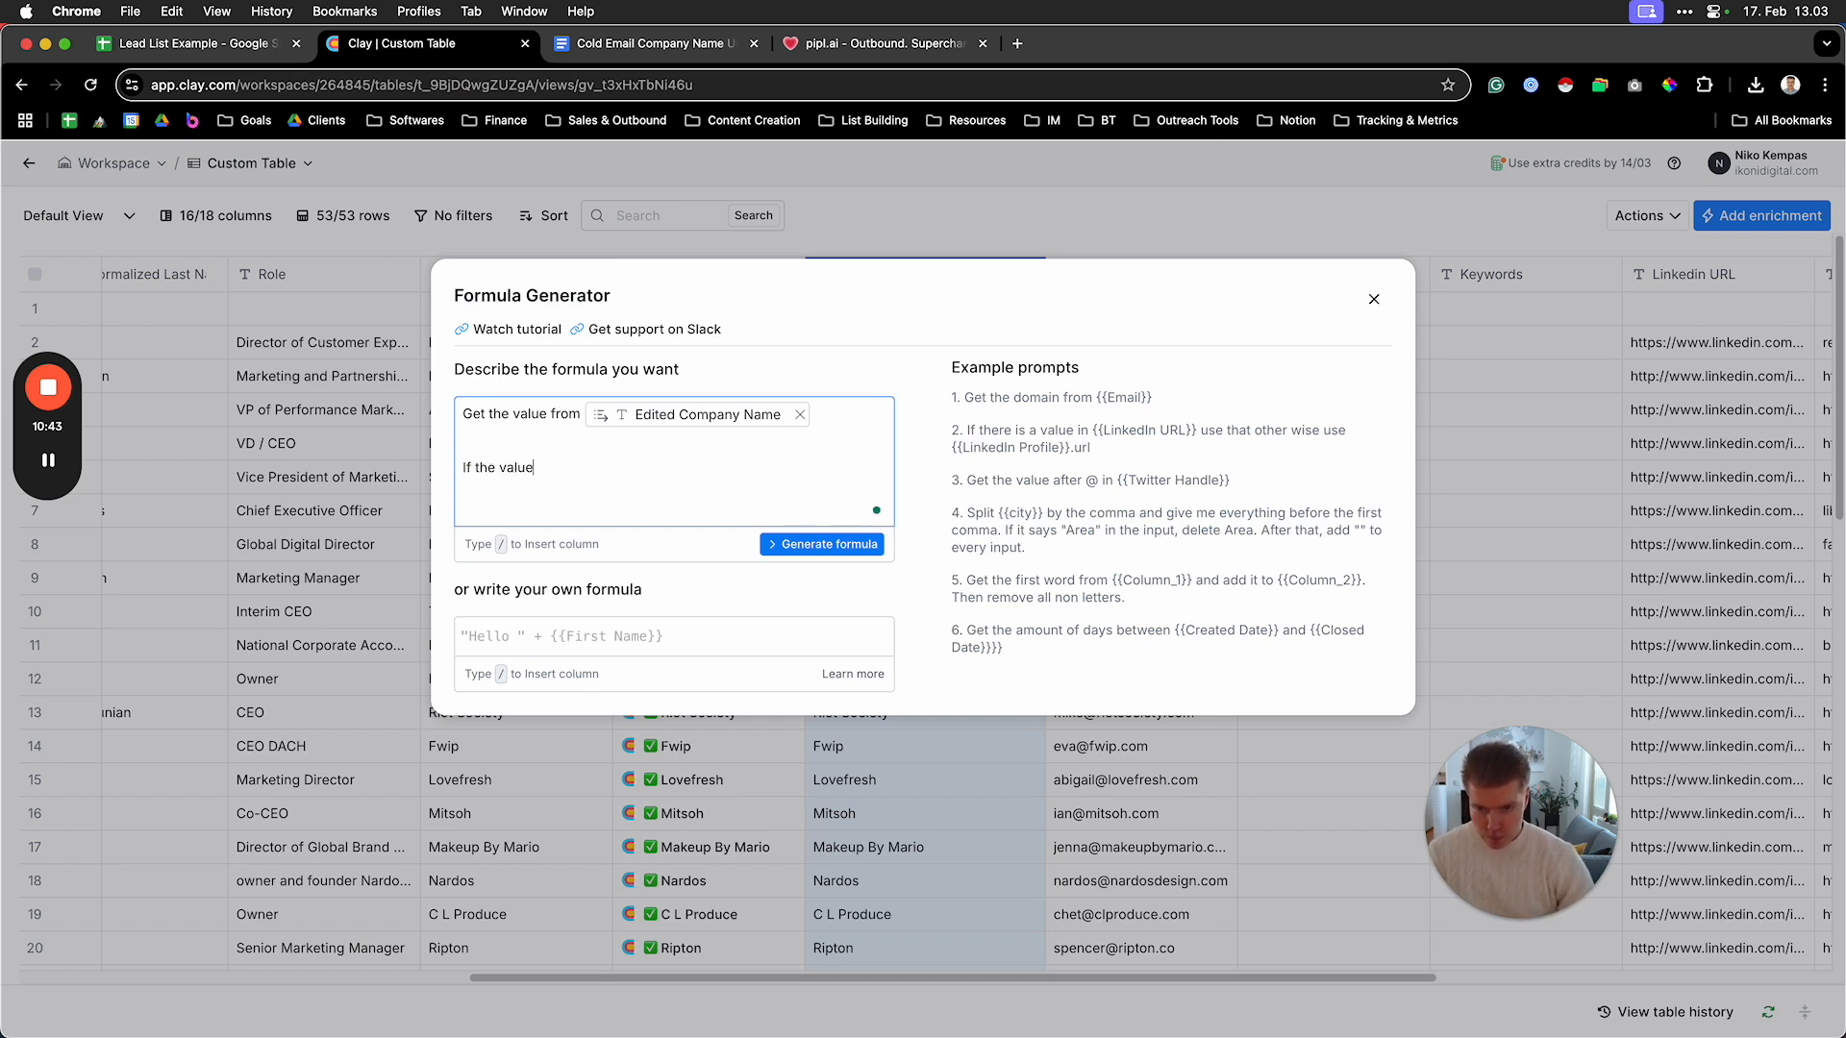
text( in /)
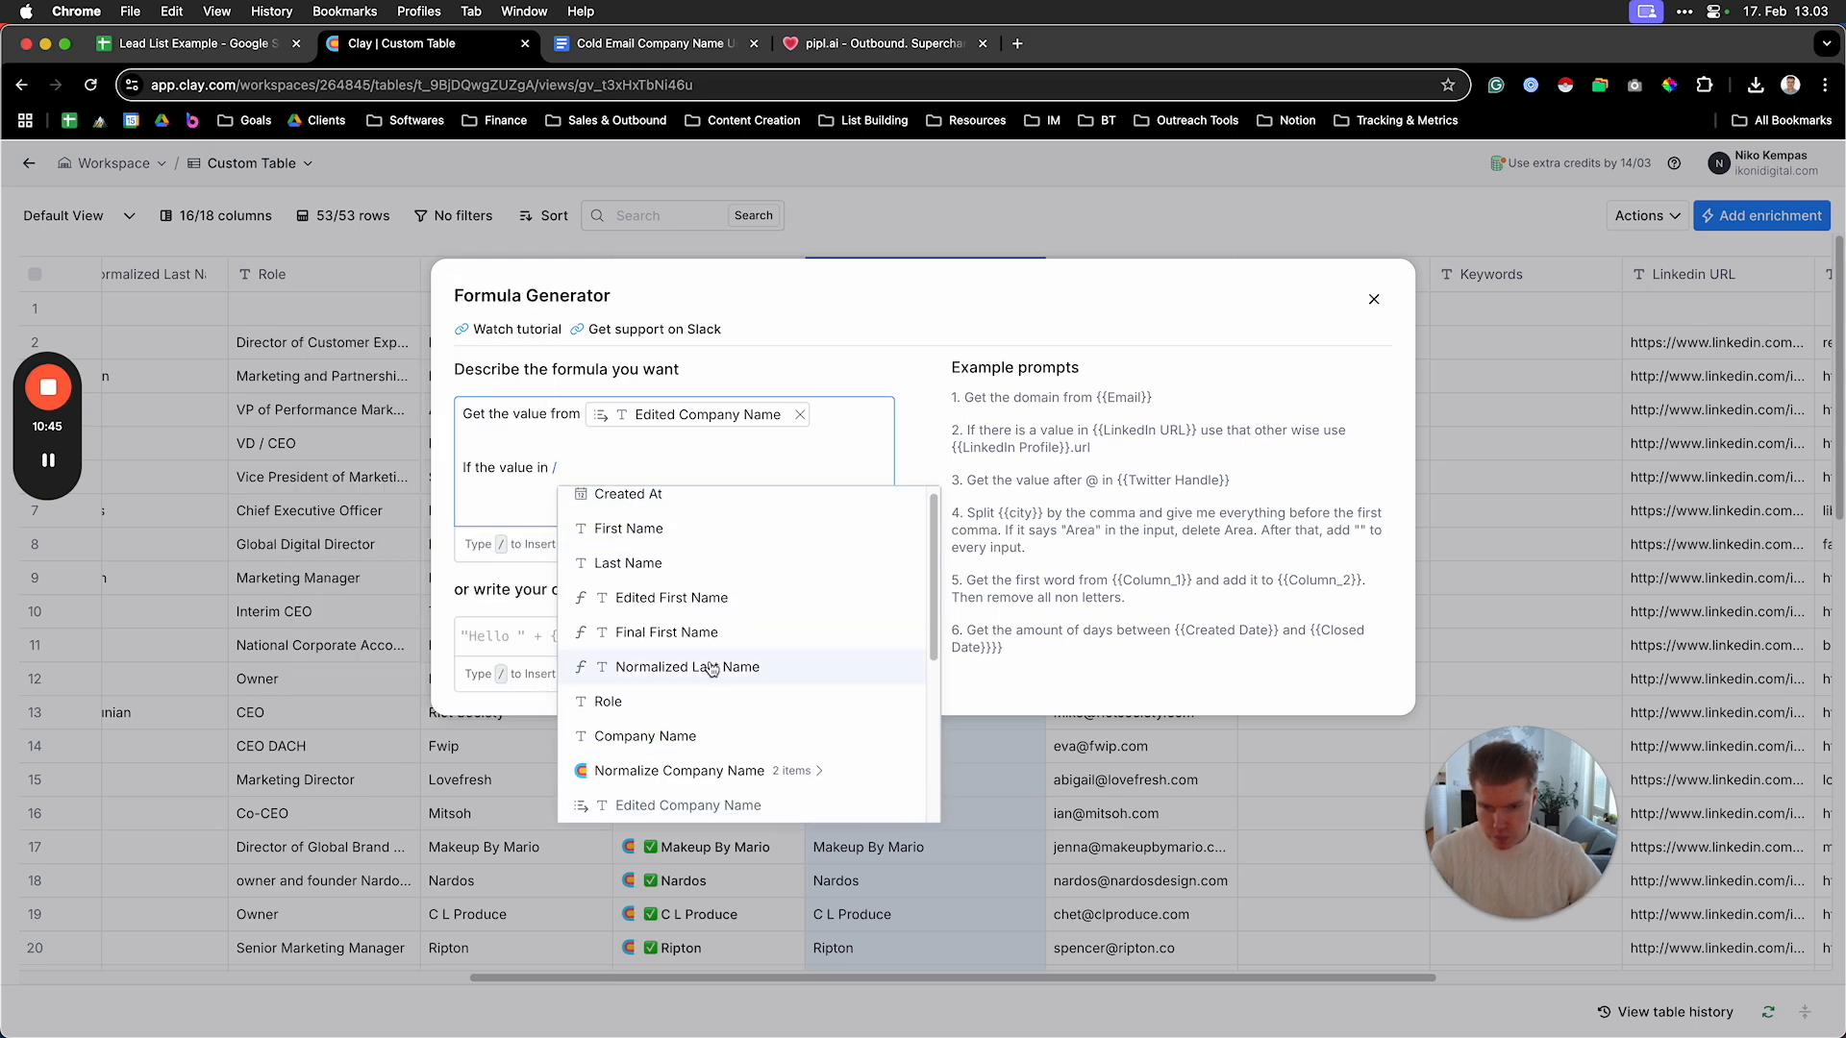
scroll(711, 717, down, 3)
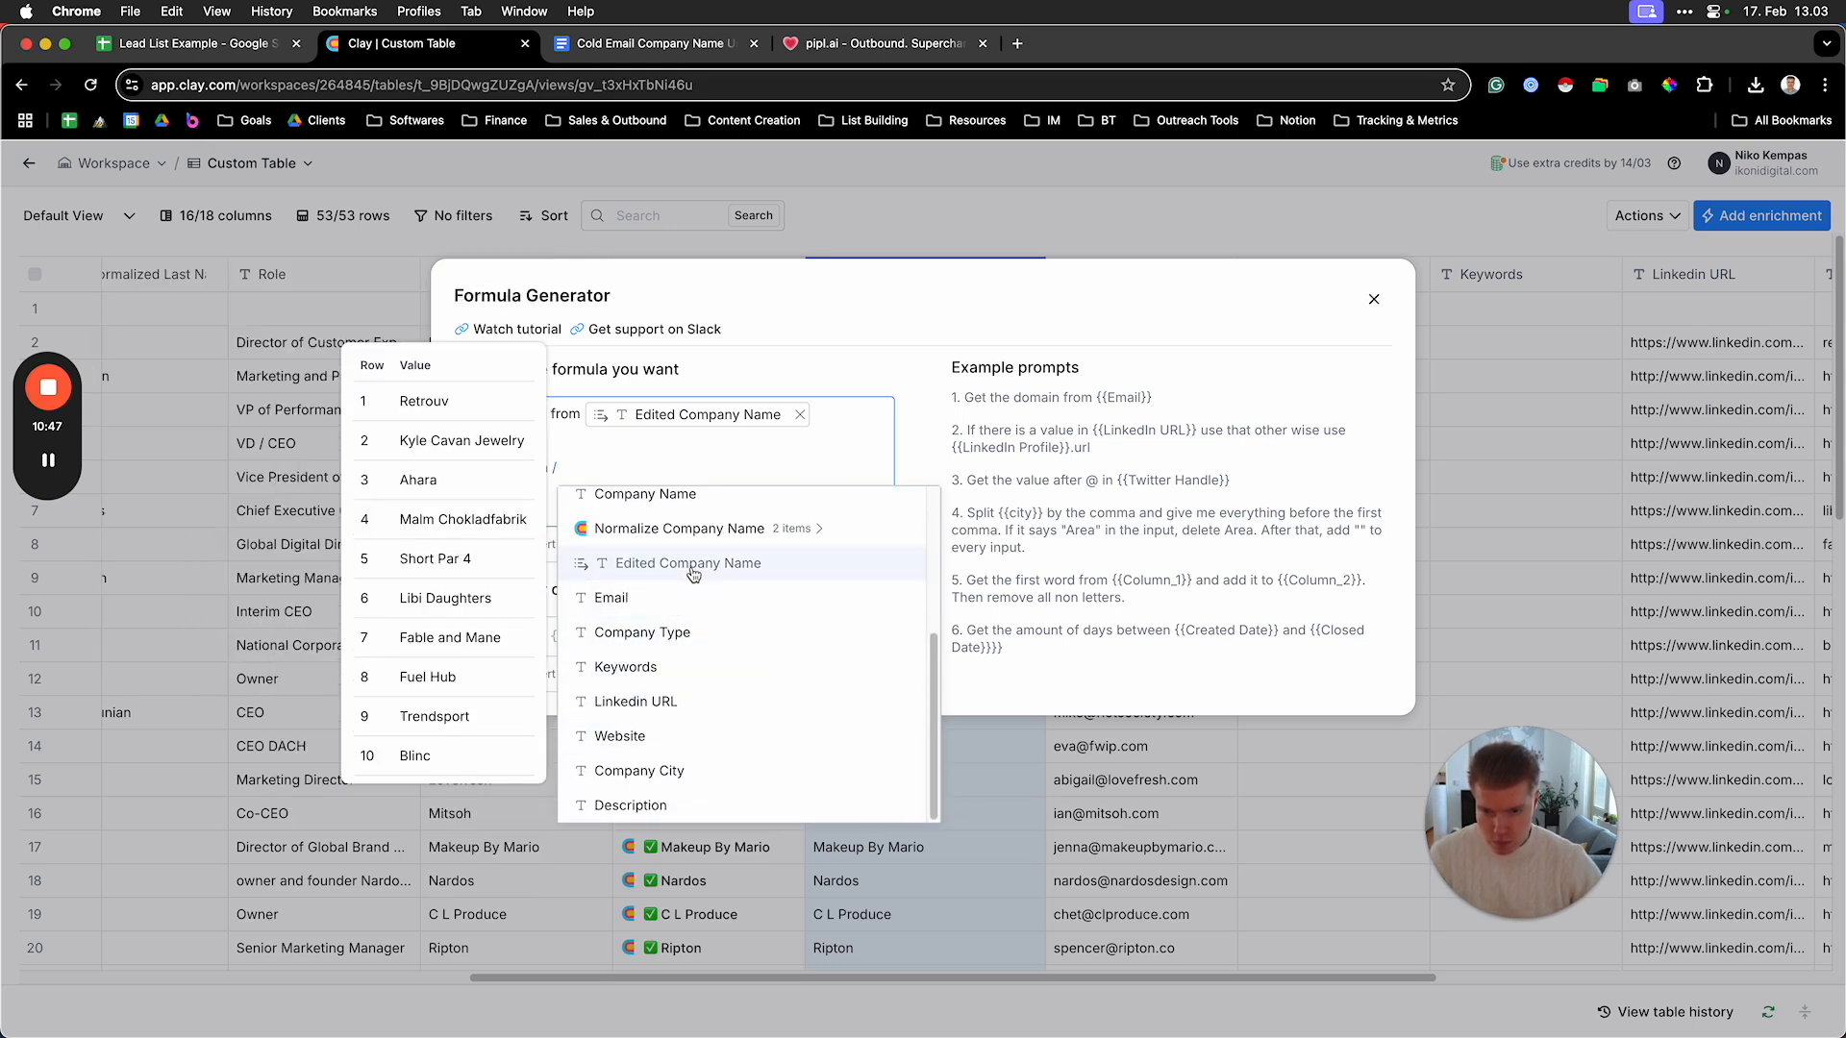
click(689, 562)
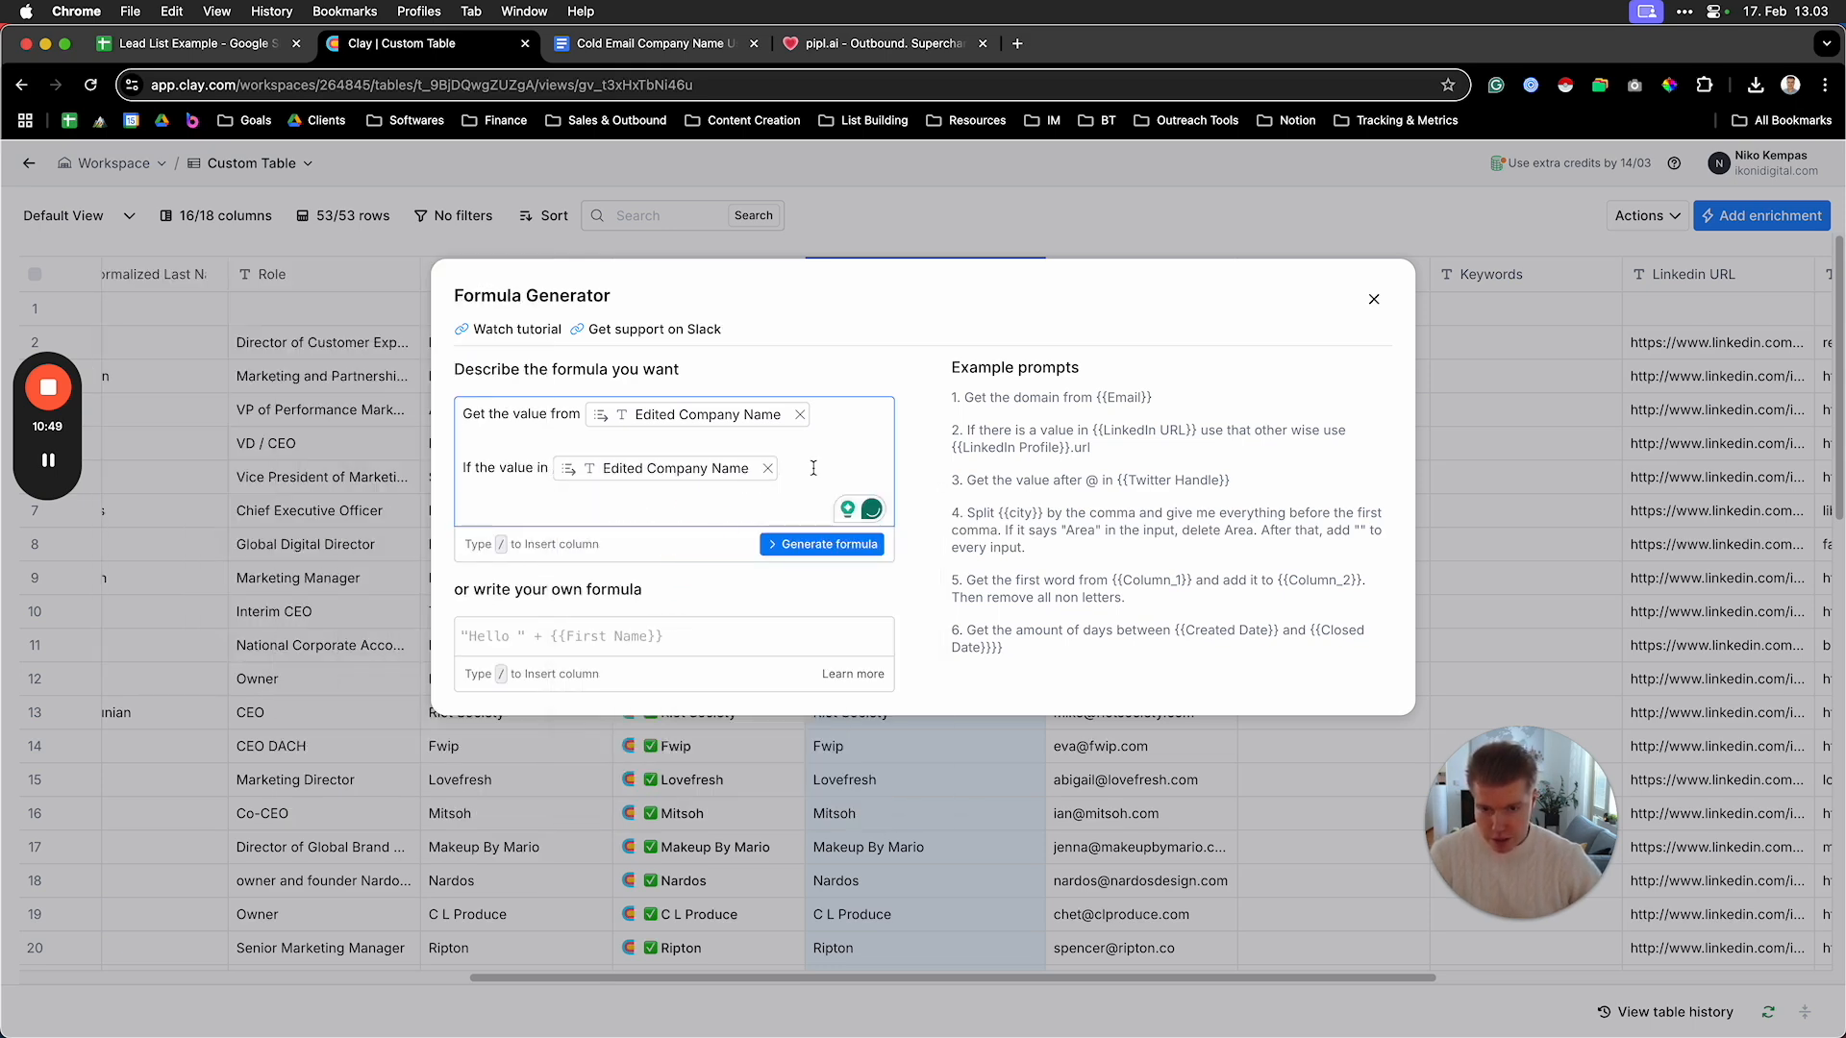
text(is less than 3 charac)
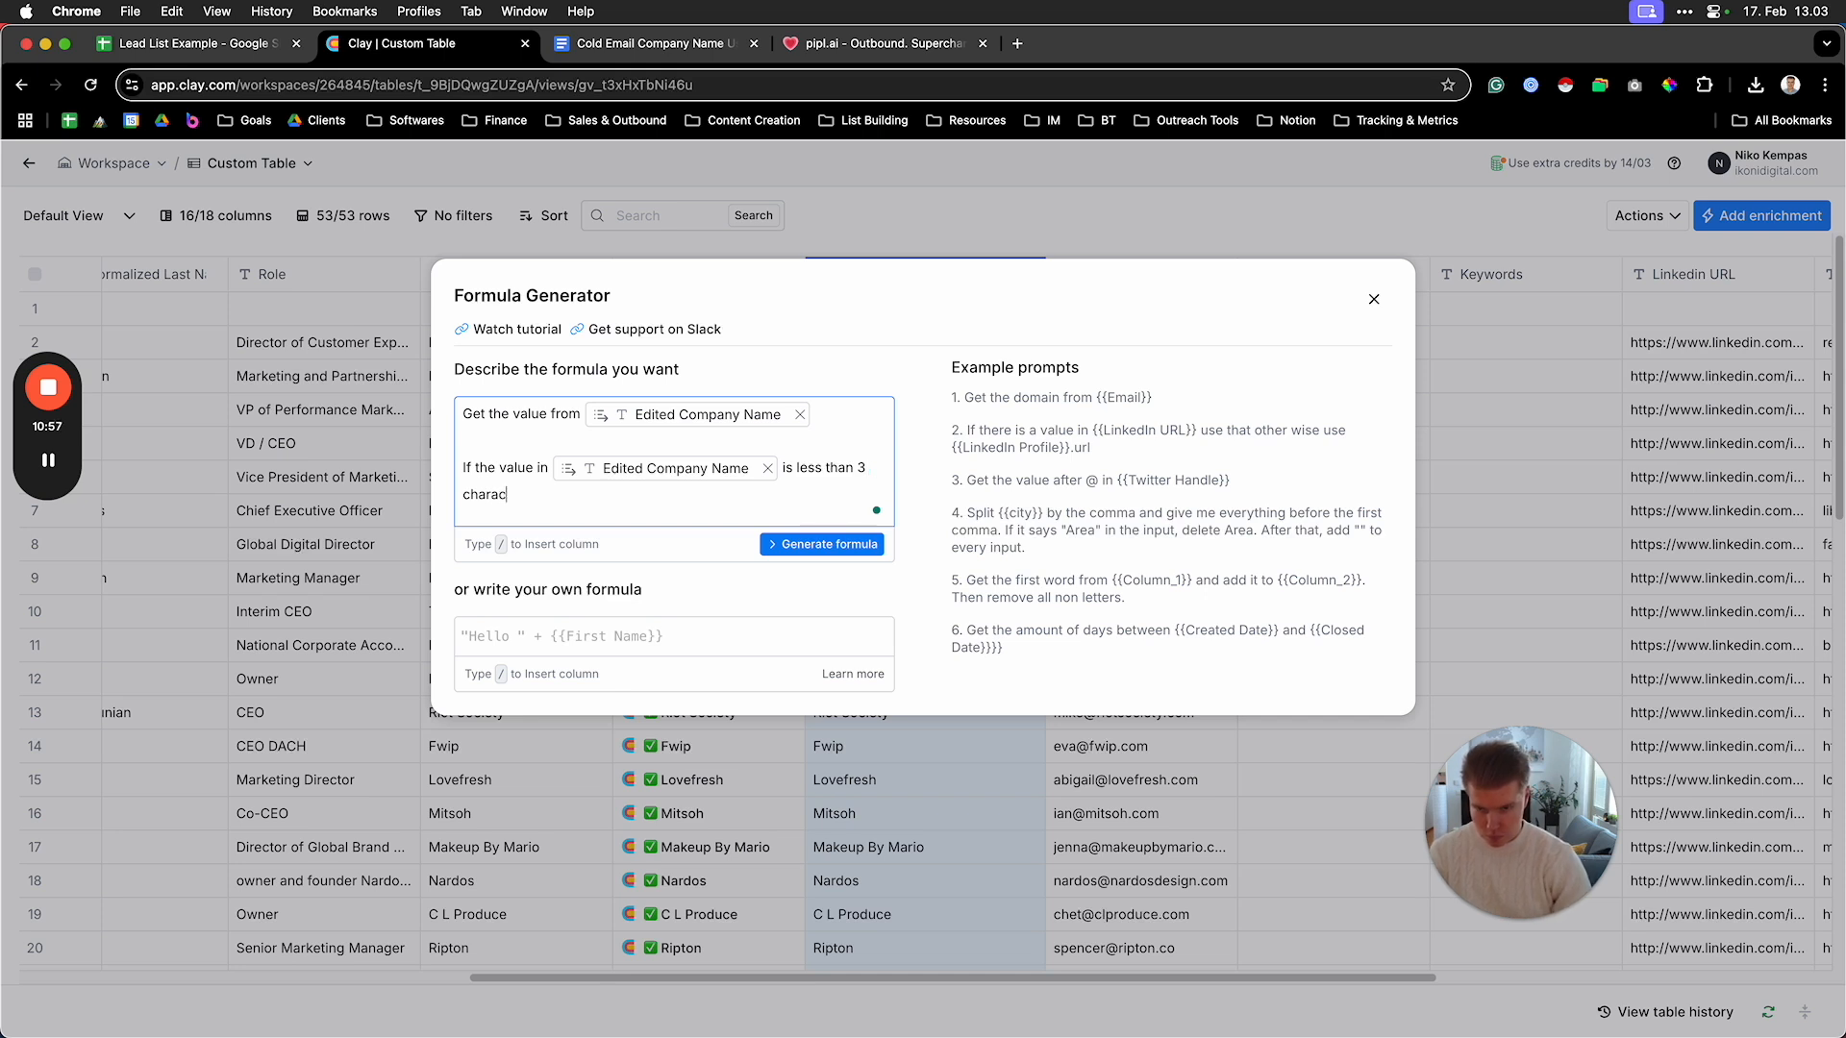
text(ters or more than 20 characters, replace the)
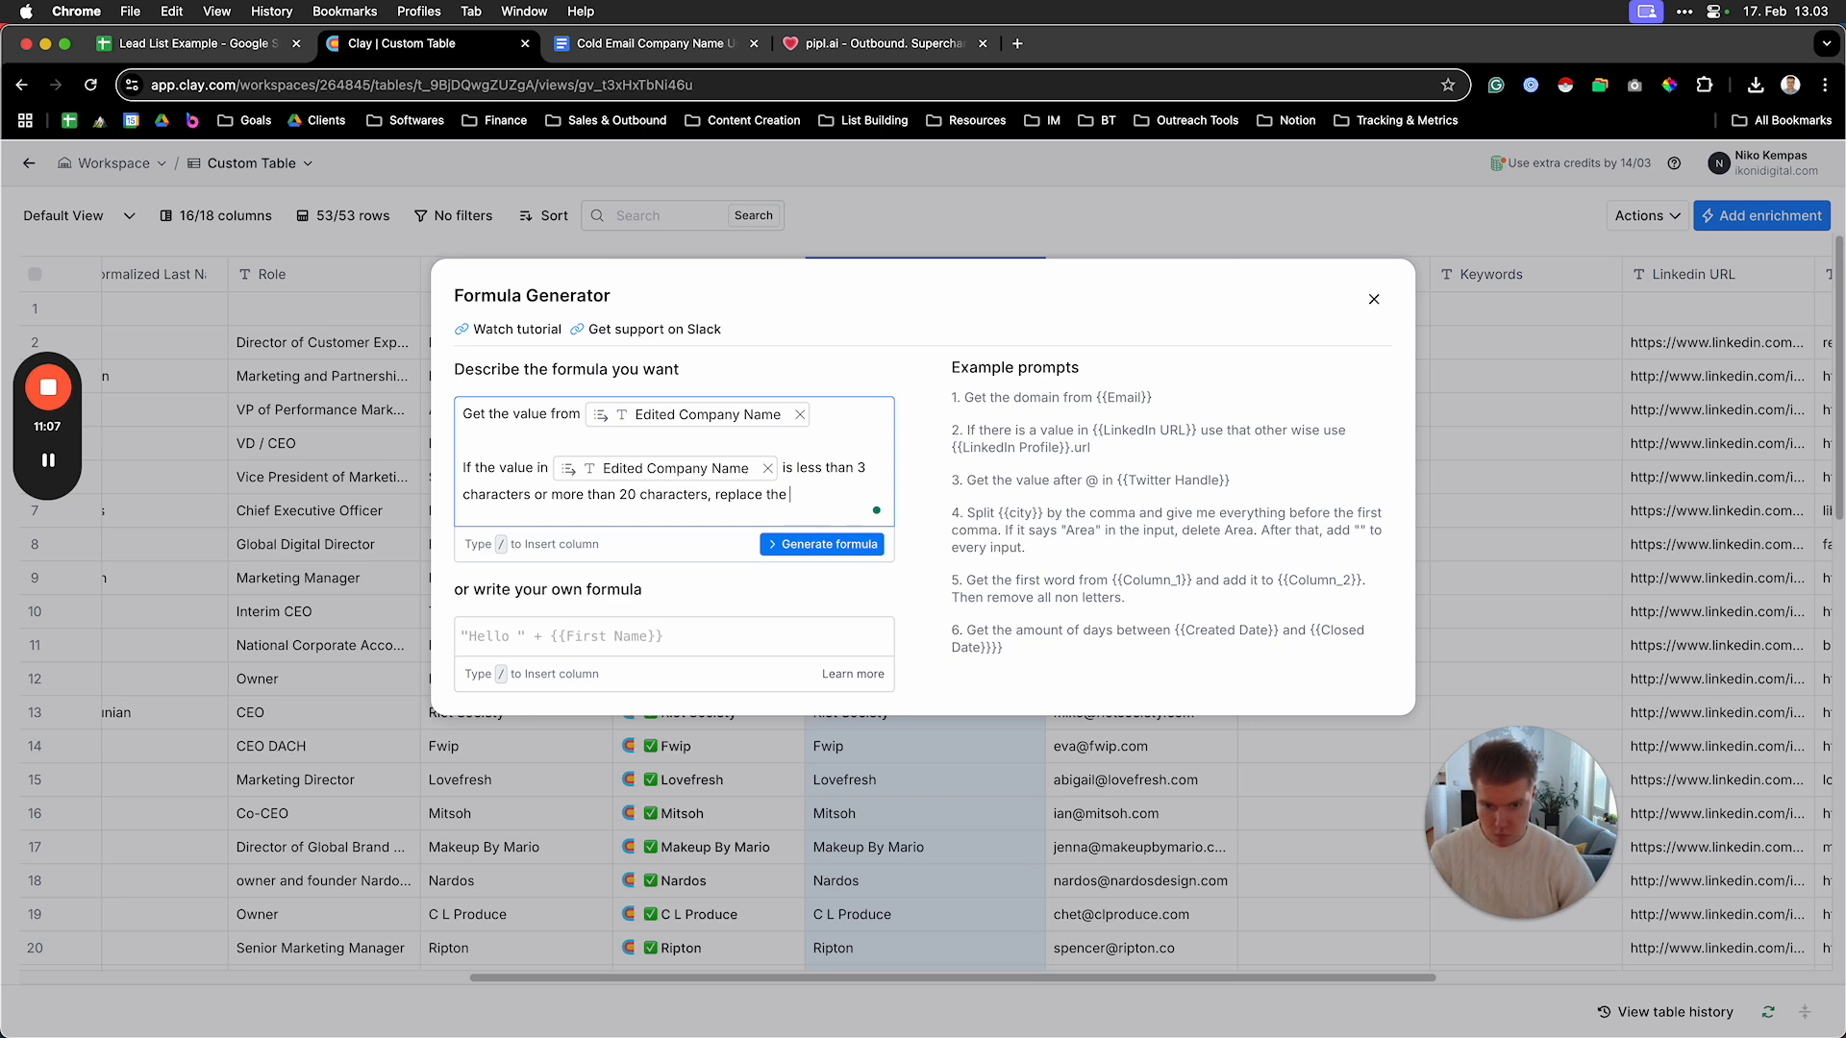
text(your company")
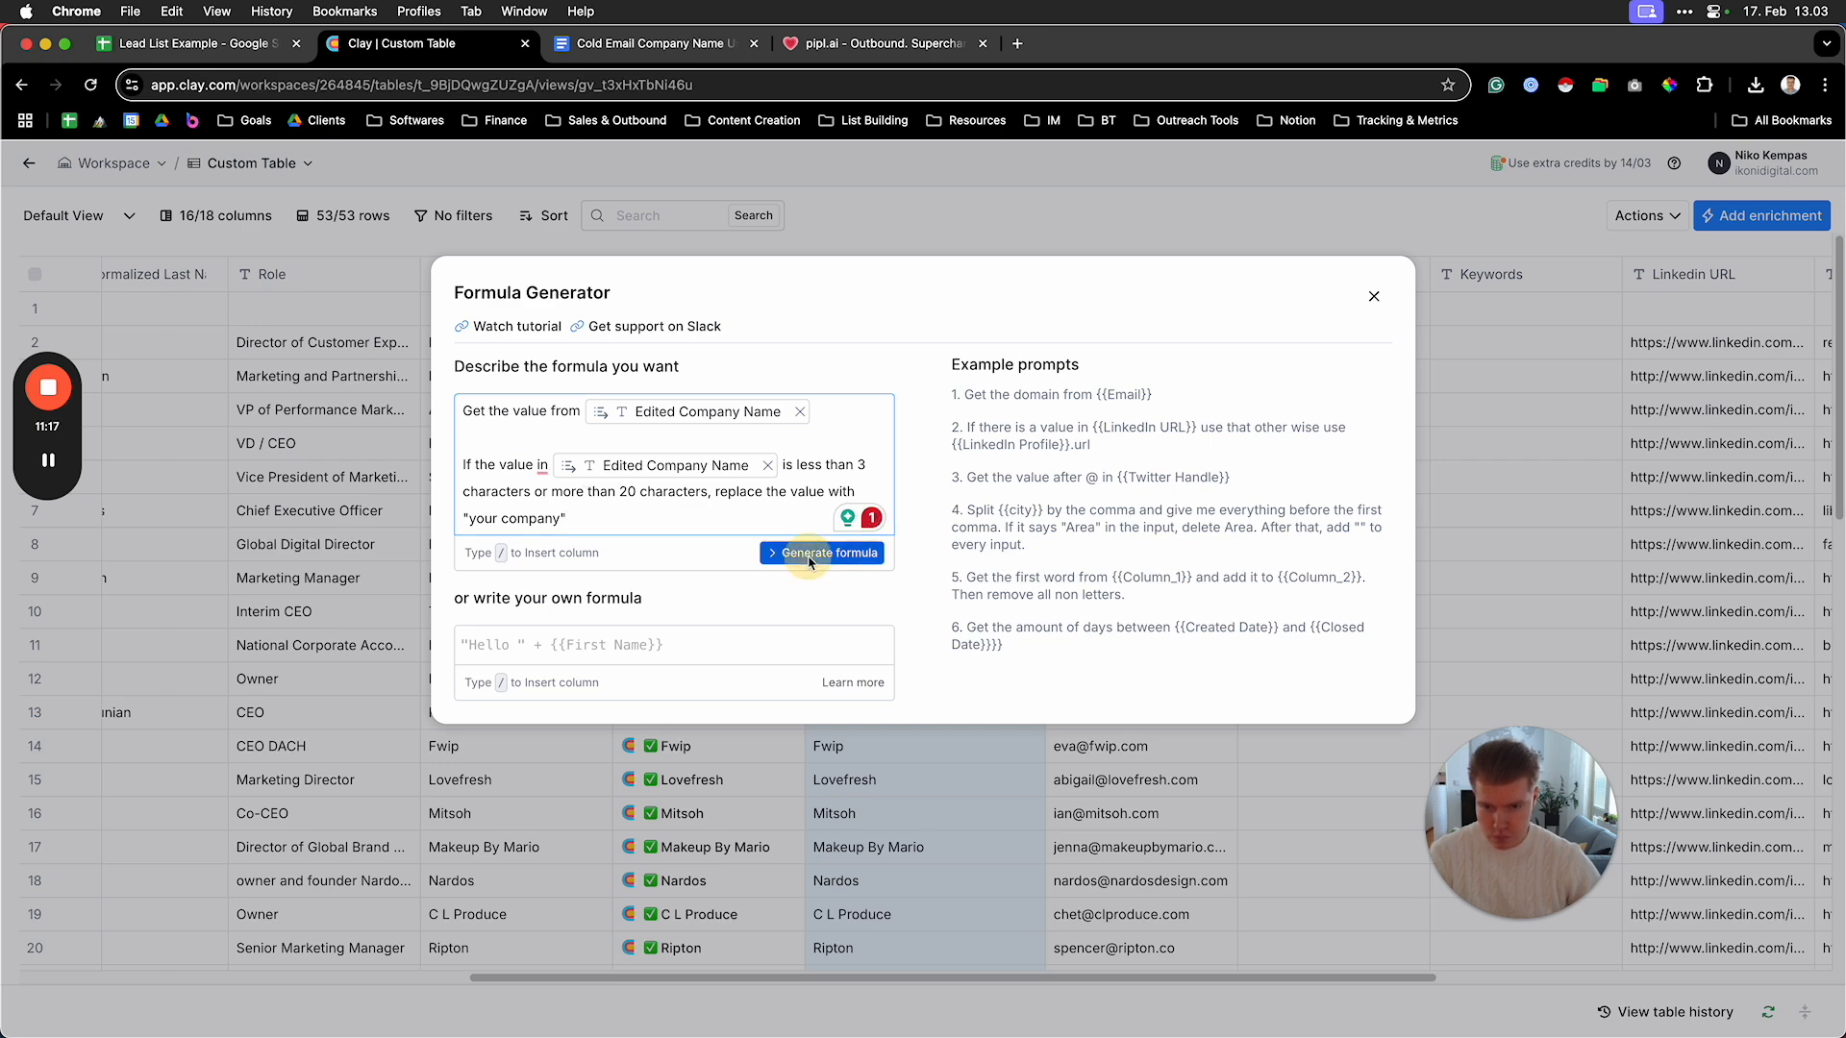
Generate the formula, save it as correct, and look over the new column's values down to the last rows
click(810, 563)
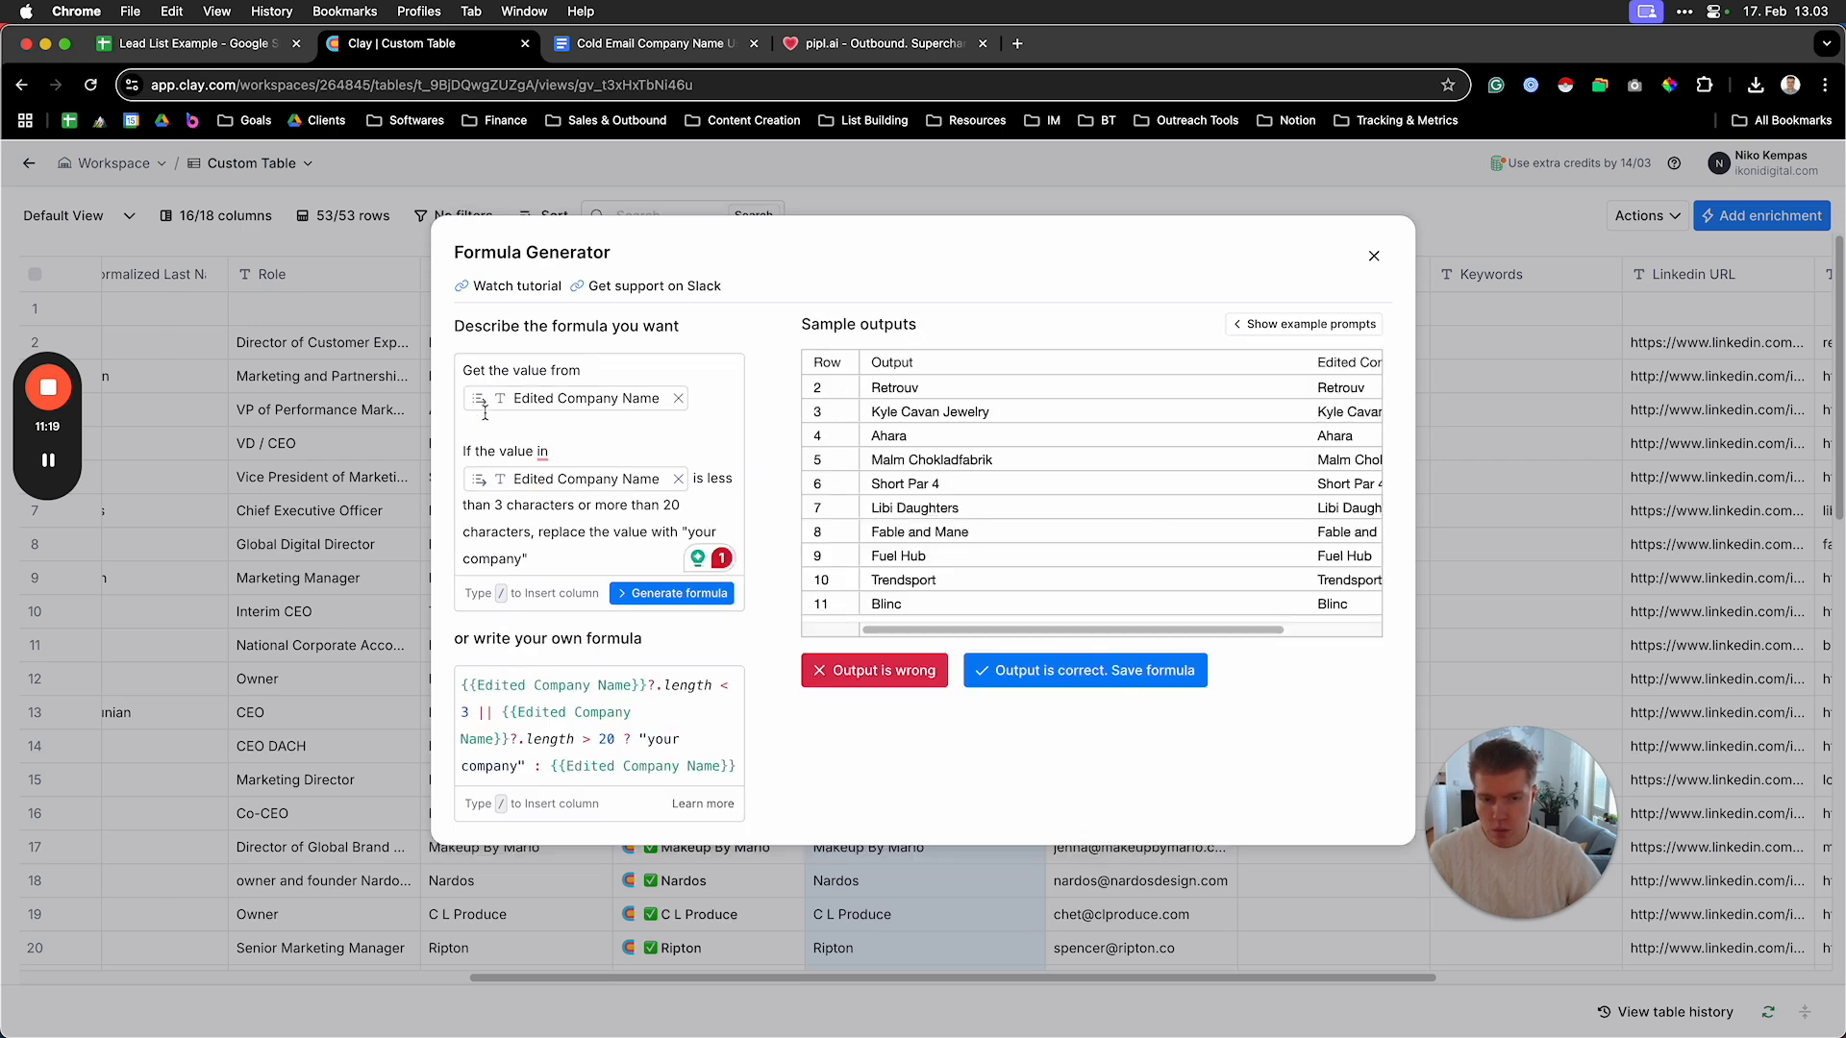
click(1043, 670)
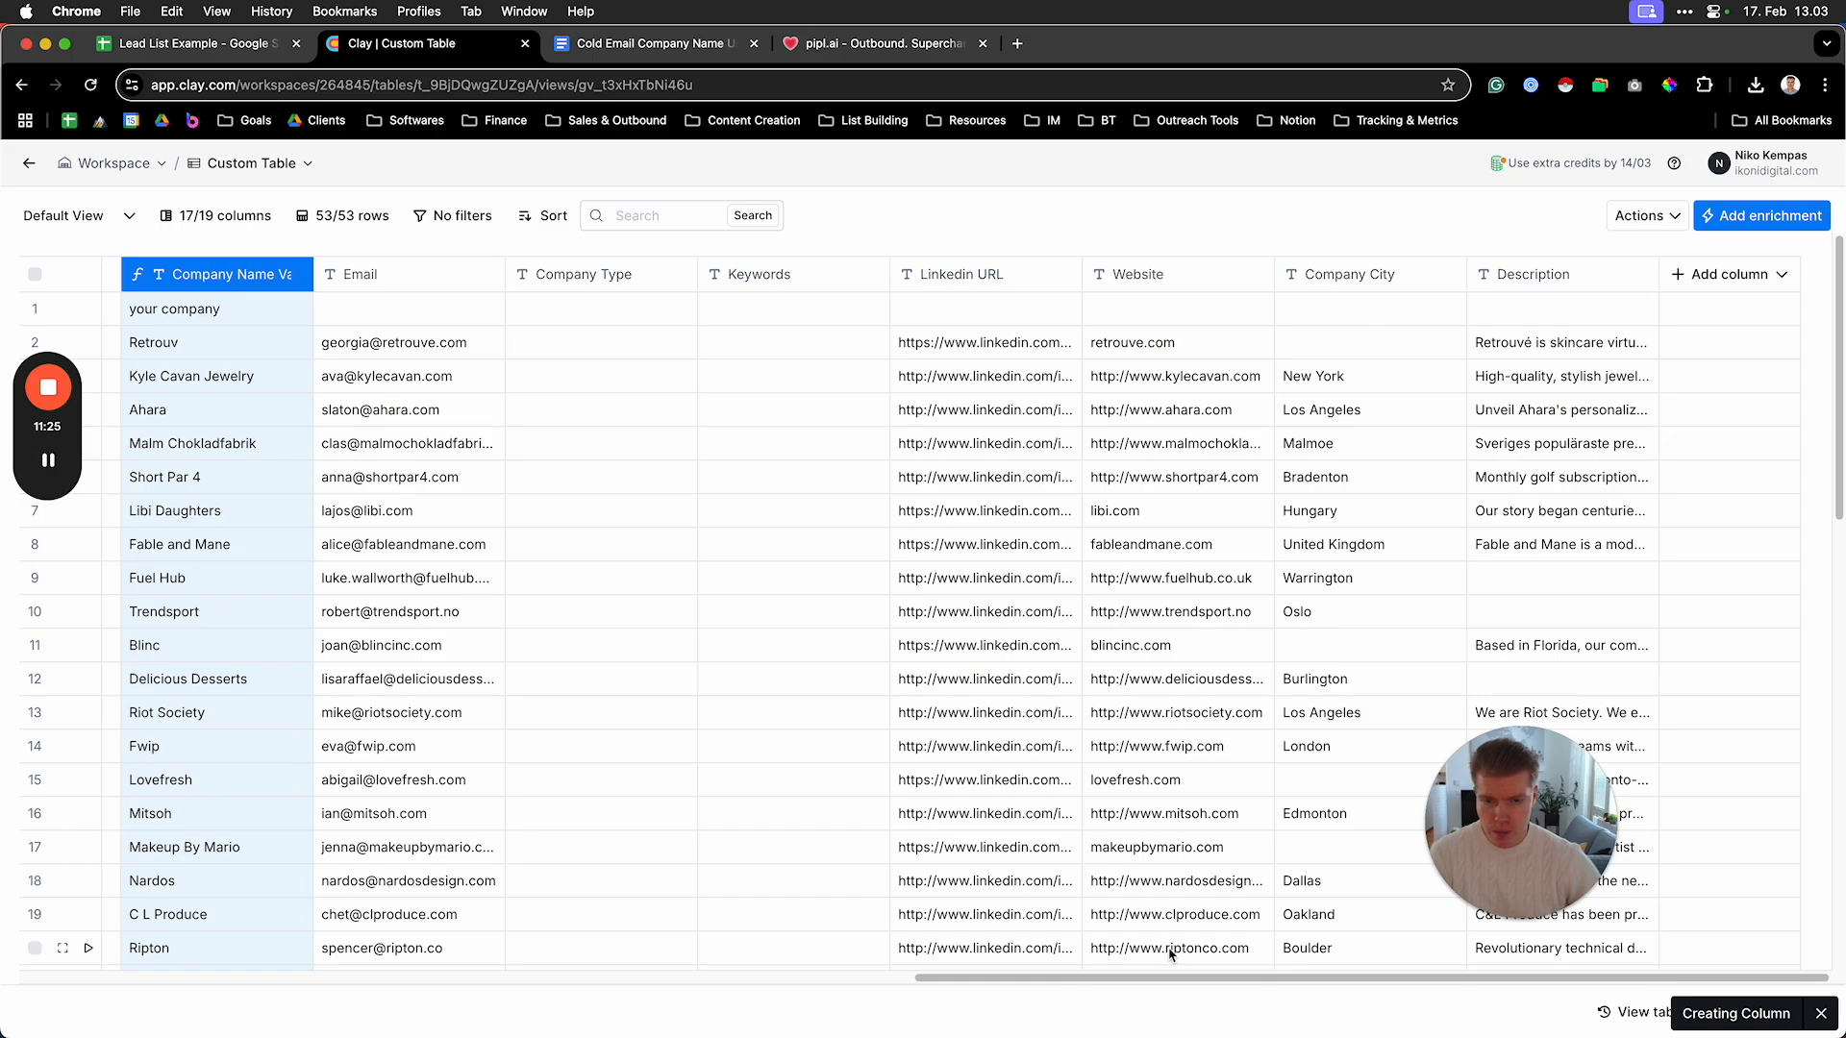
drag(1158, 979, 684, 977)
scroll(891, 445, down, 5)
scroll(890, 445, down, 10)
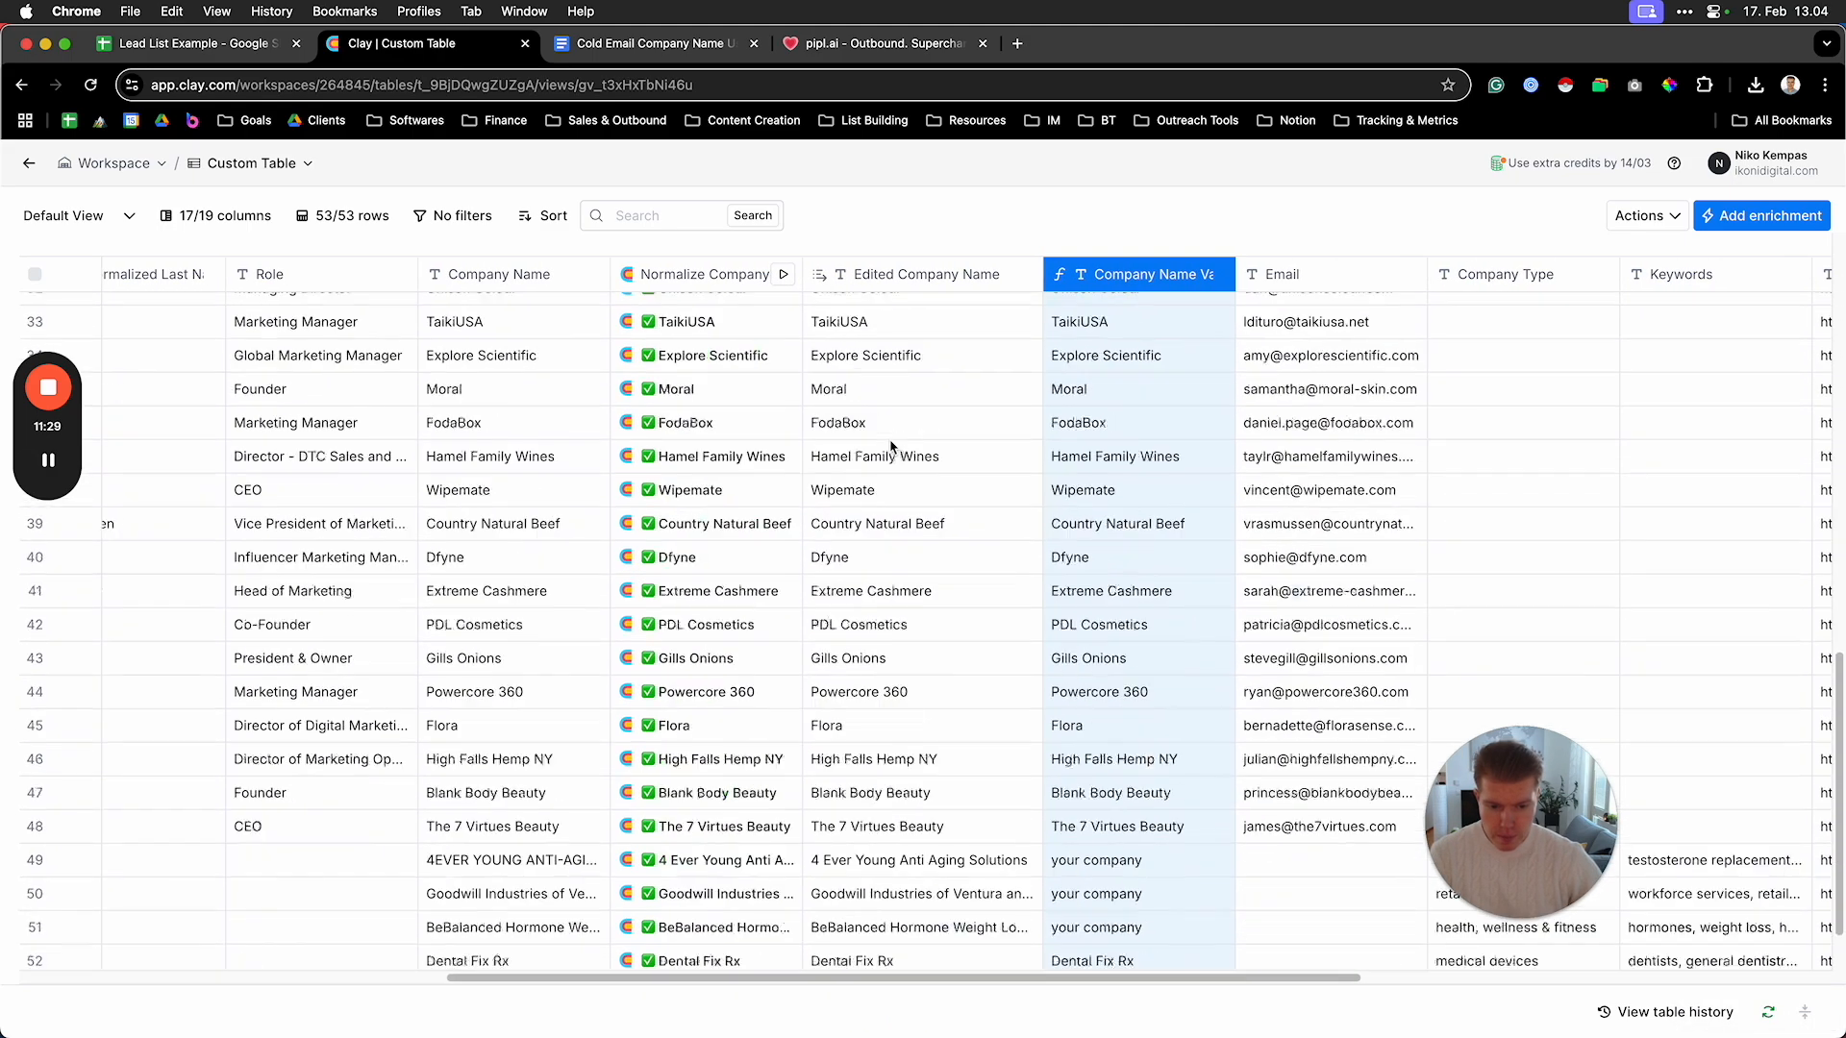
scroll(890, 445, up, 4)
Open the Company Name Validation column's settings and review the prompt behind its formula in the Formula Generator
double_click(1144, 279)
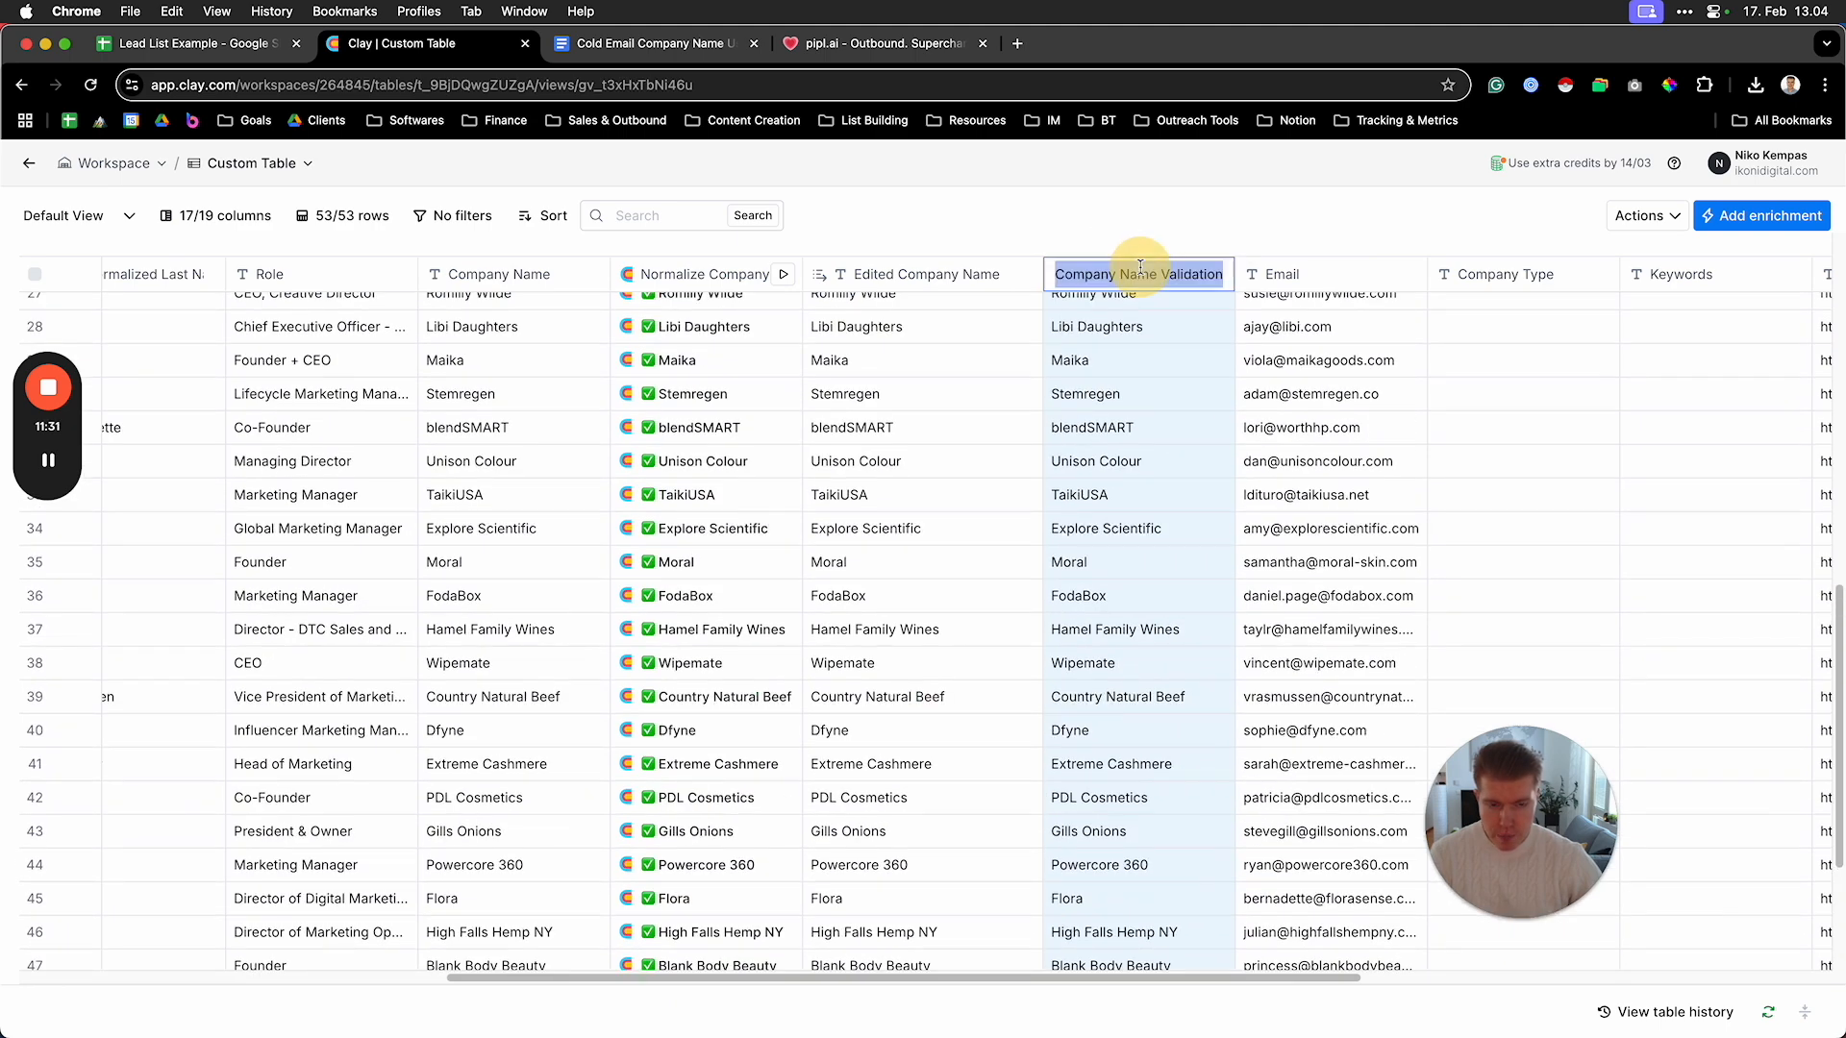
click(1144, 241)
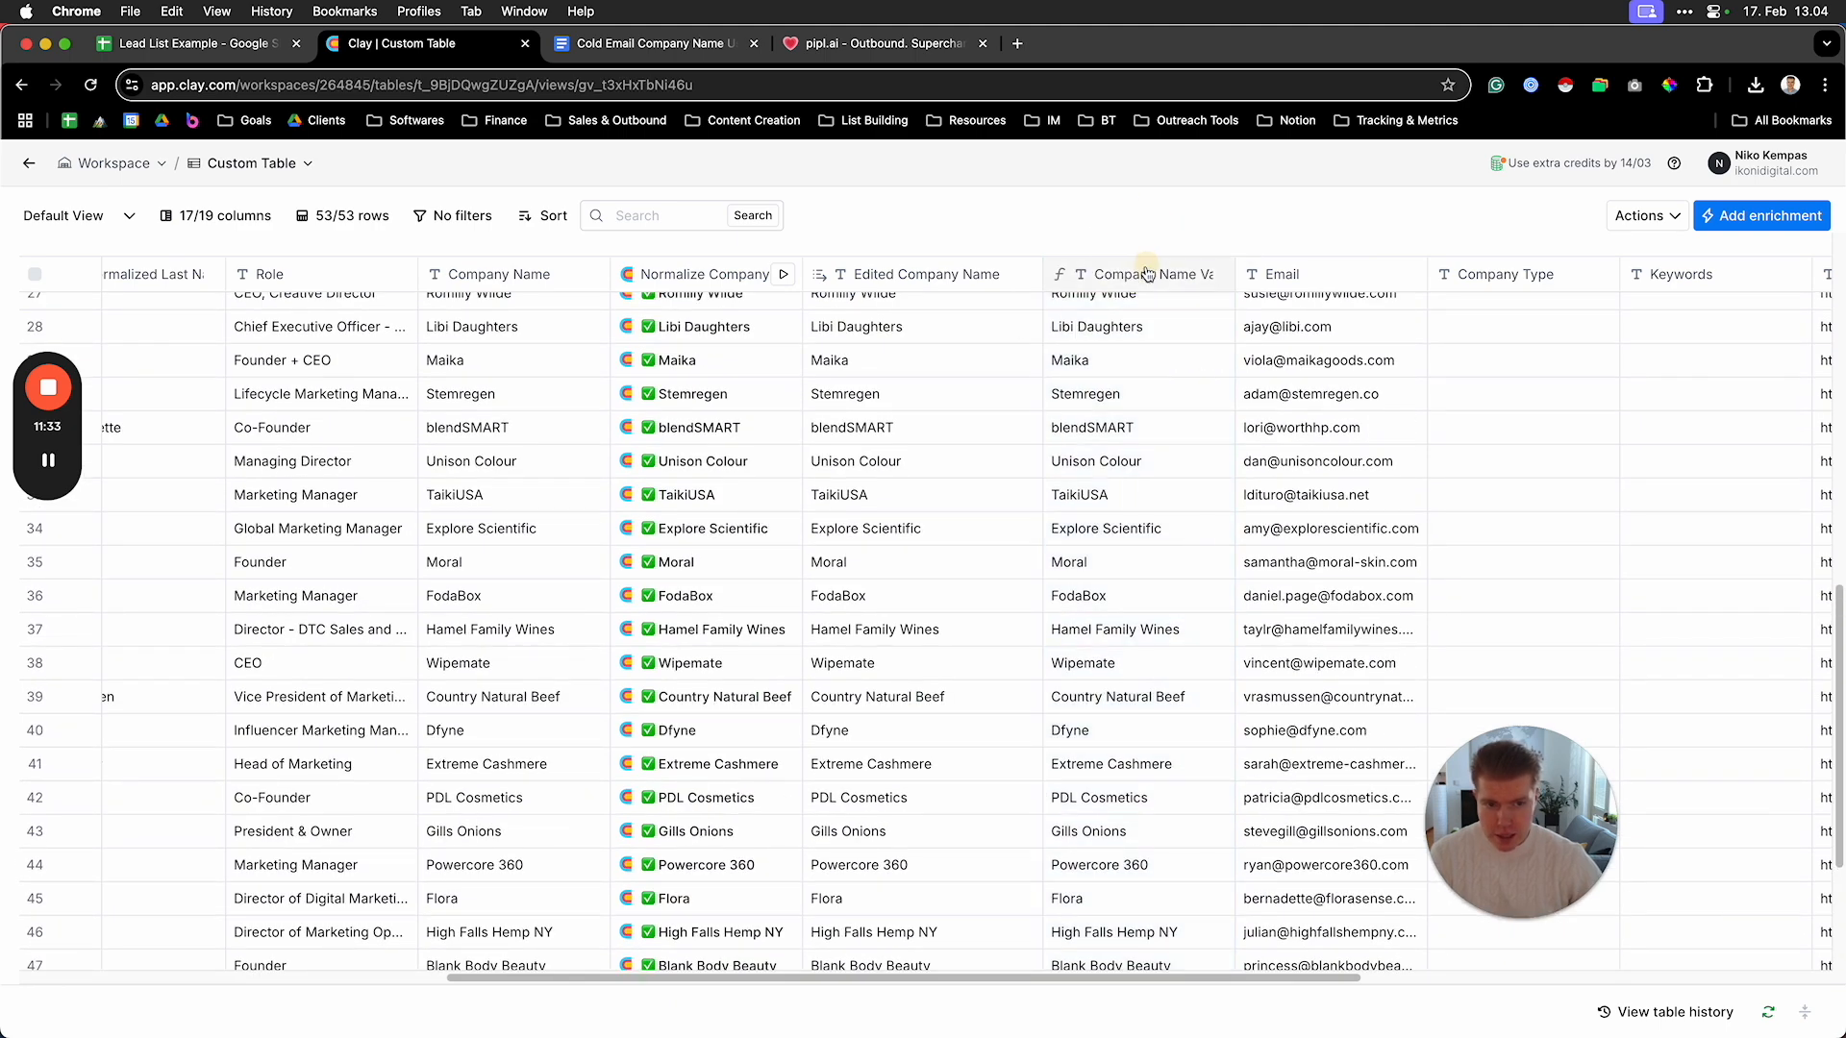
click(1153, 272)
click(924, 353)
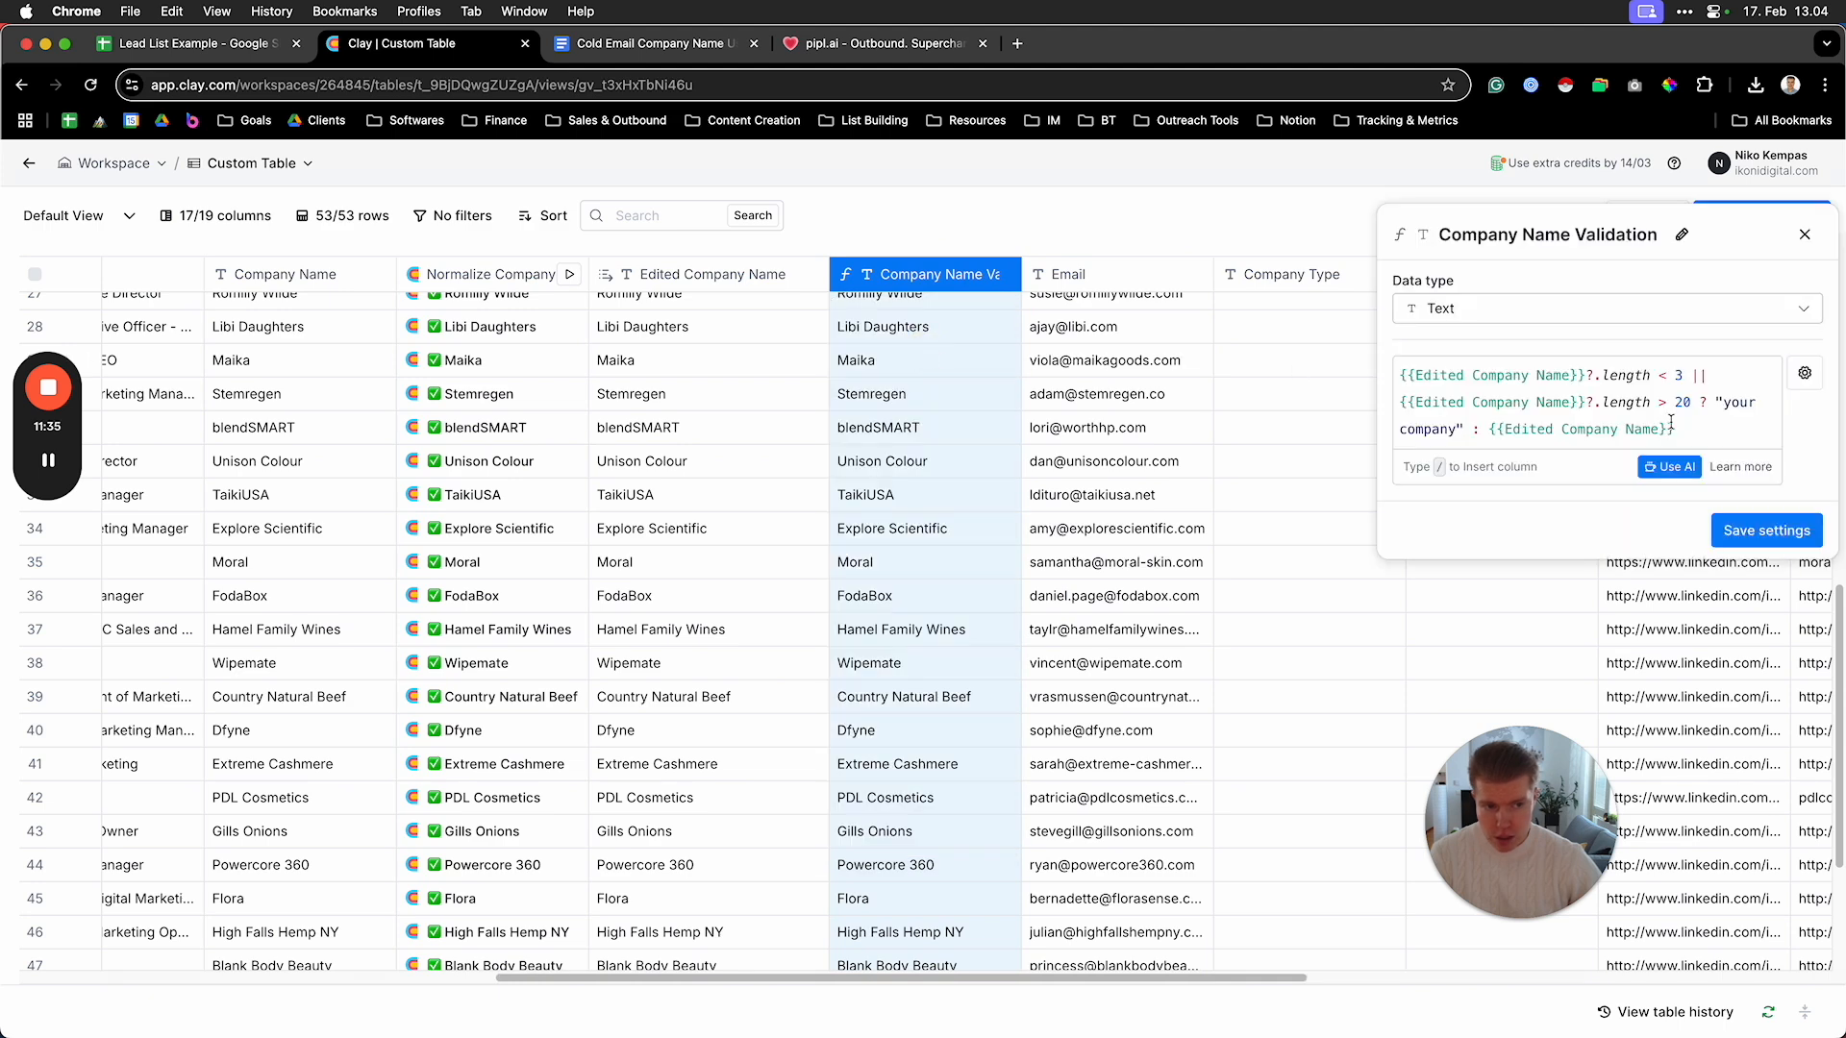
click(1673, 469)
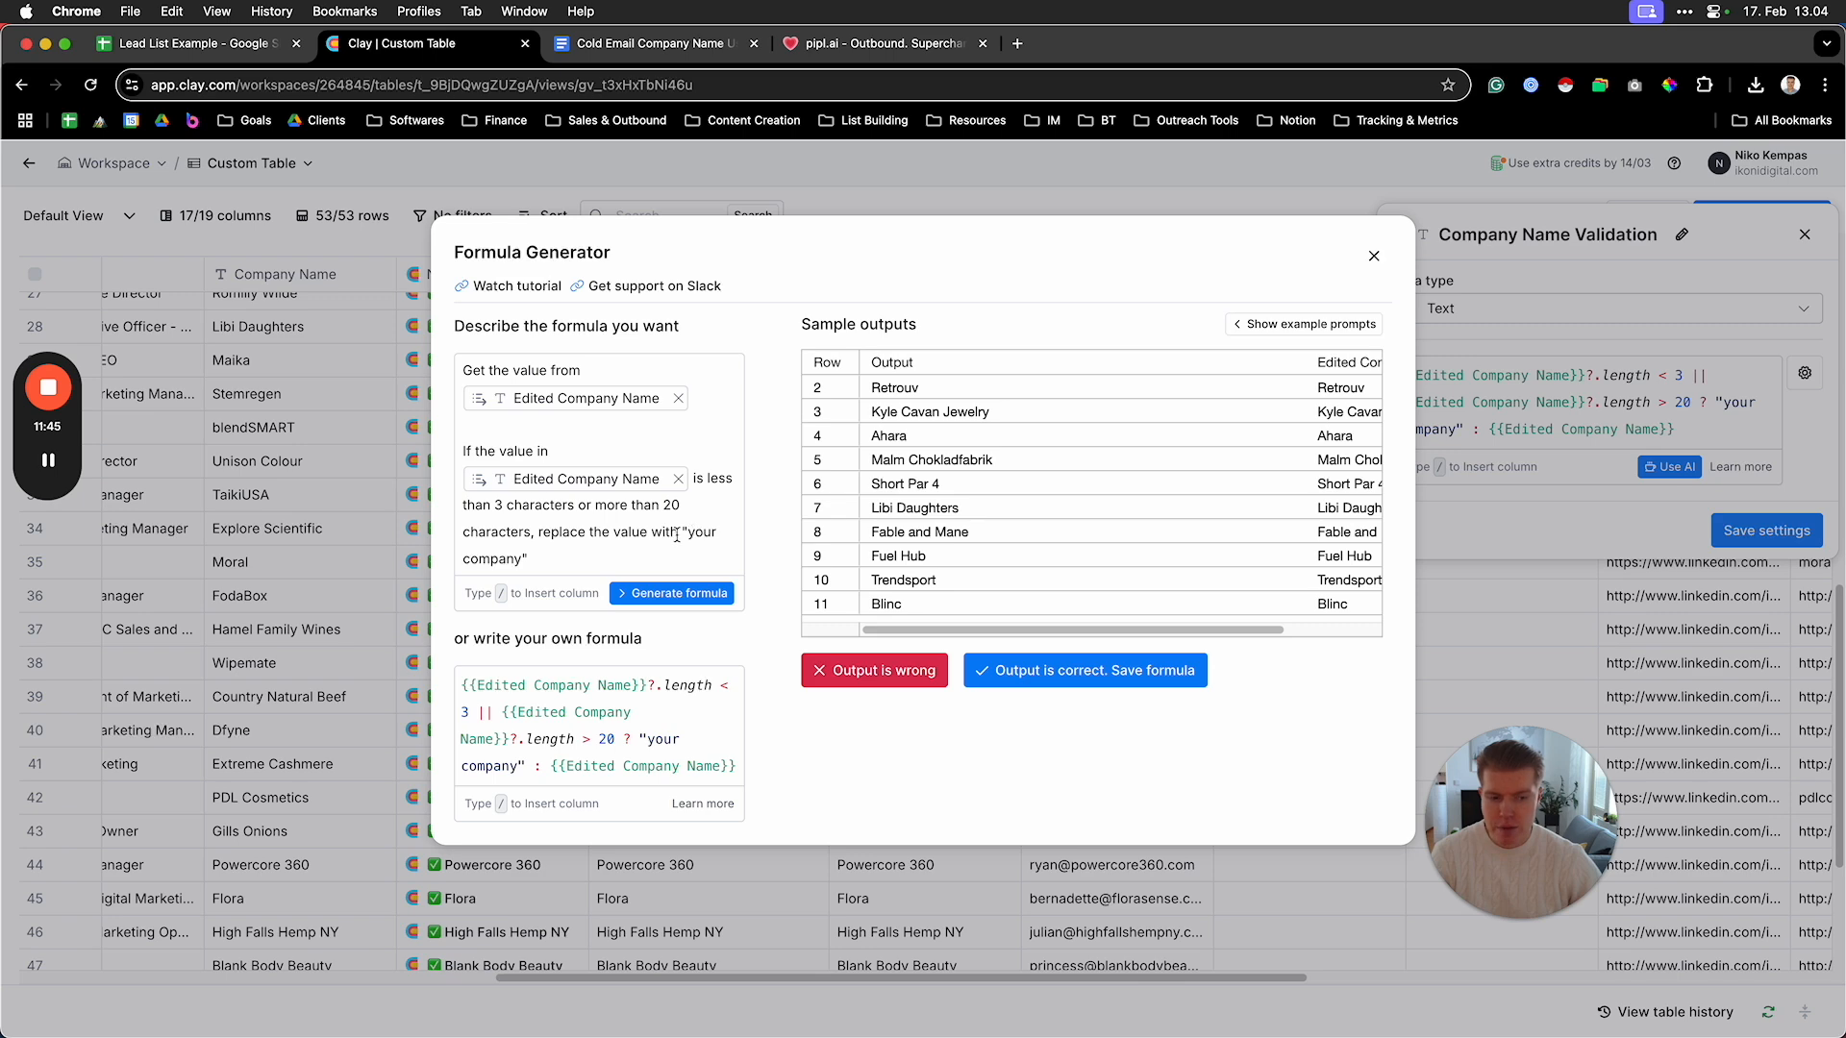
click(1374, 256)
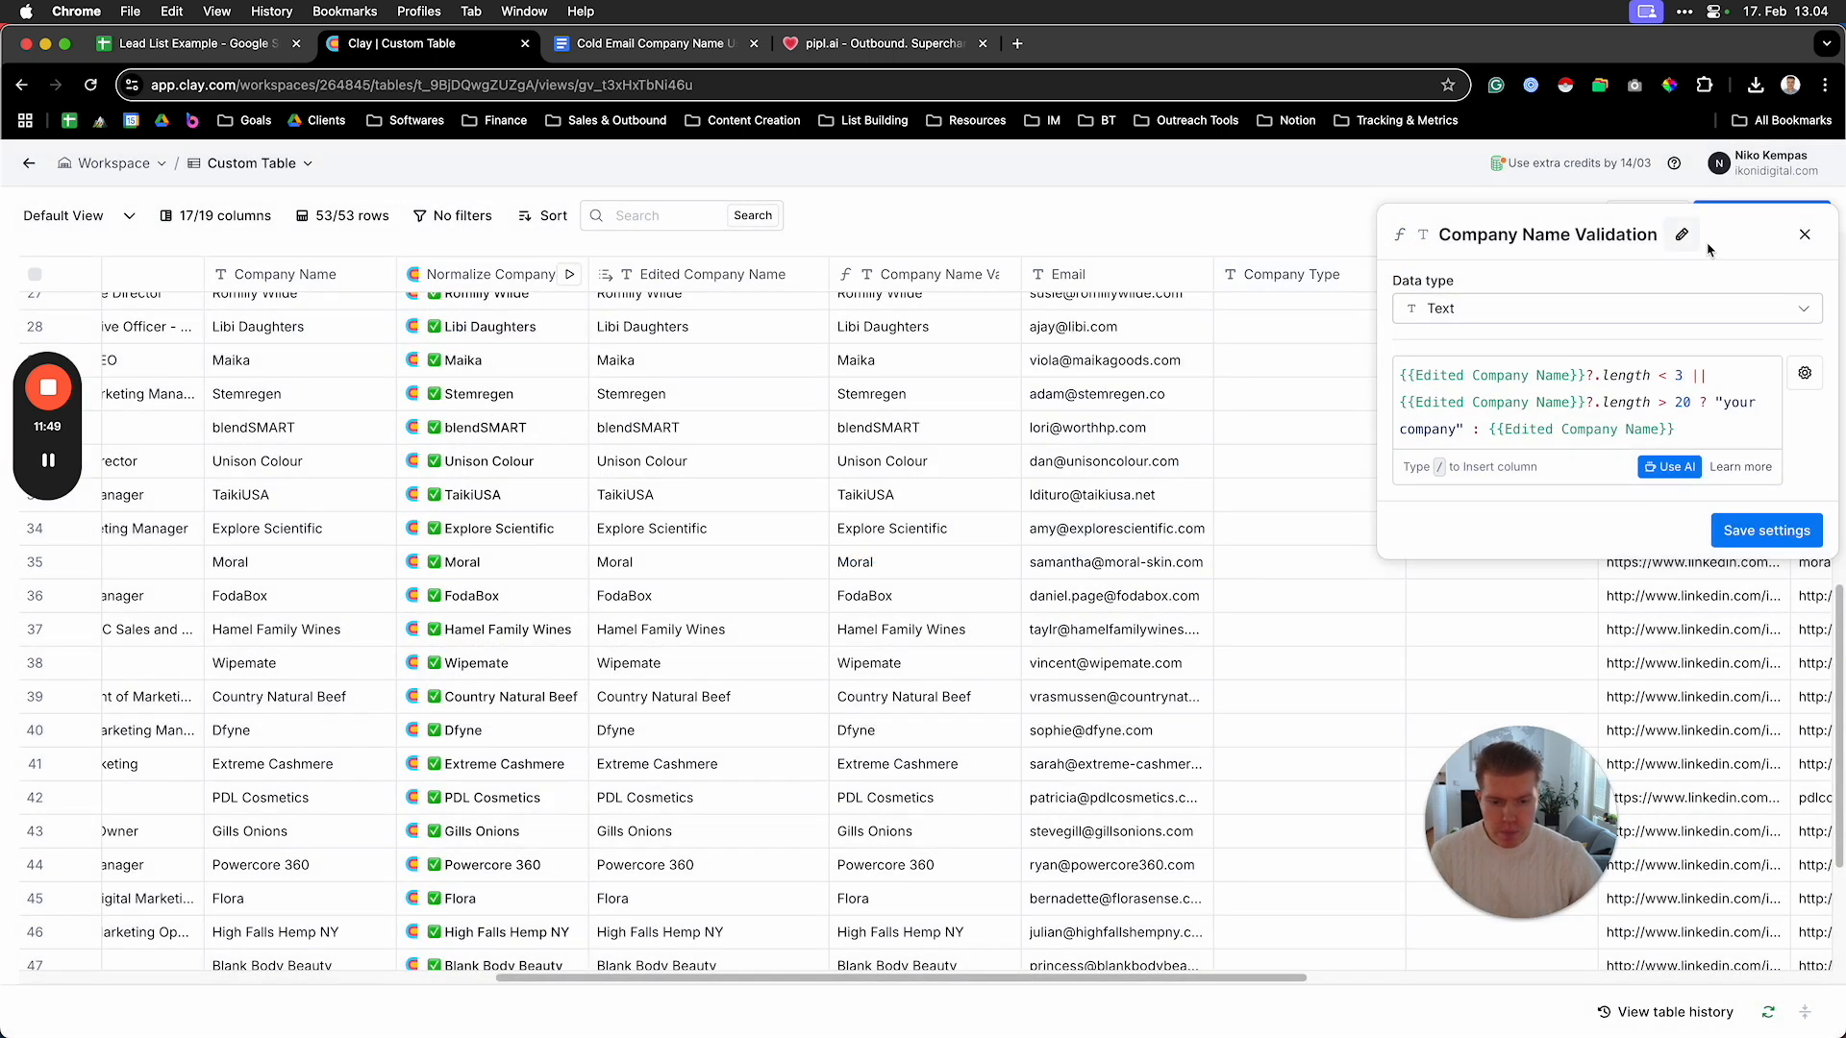
click(1804, 234)
Check the validated company names in the last rows against the sample sentences in the Cold Email Company Name Usage document
scroll(678, 567, down, 3)
scroll(678, 558, down, 3)
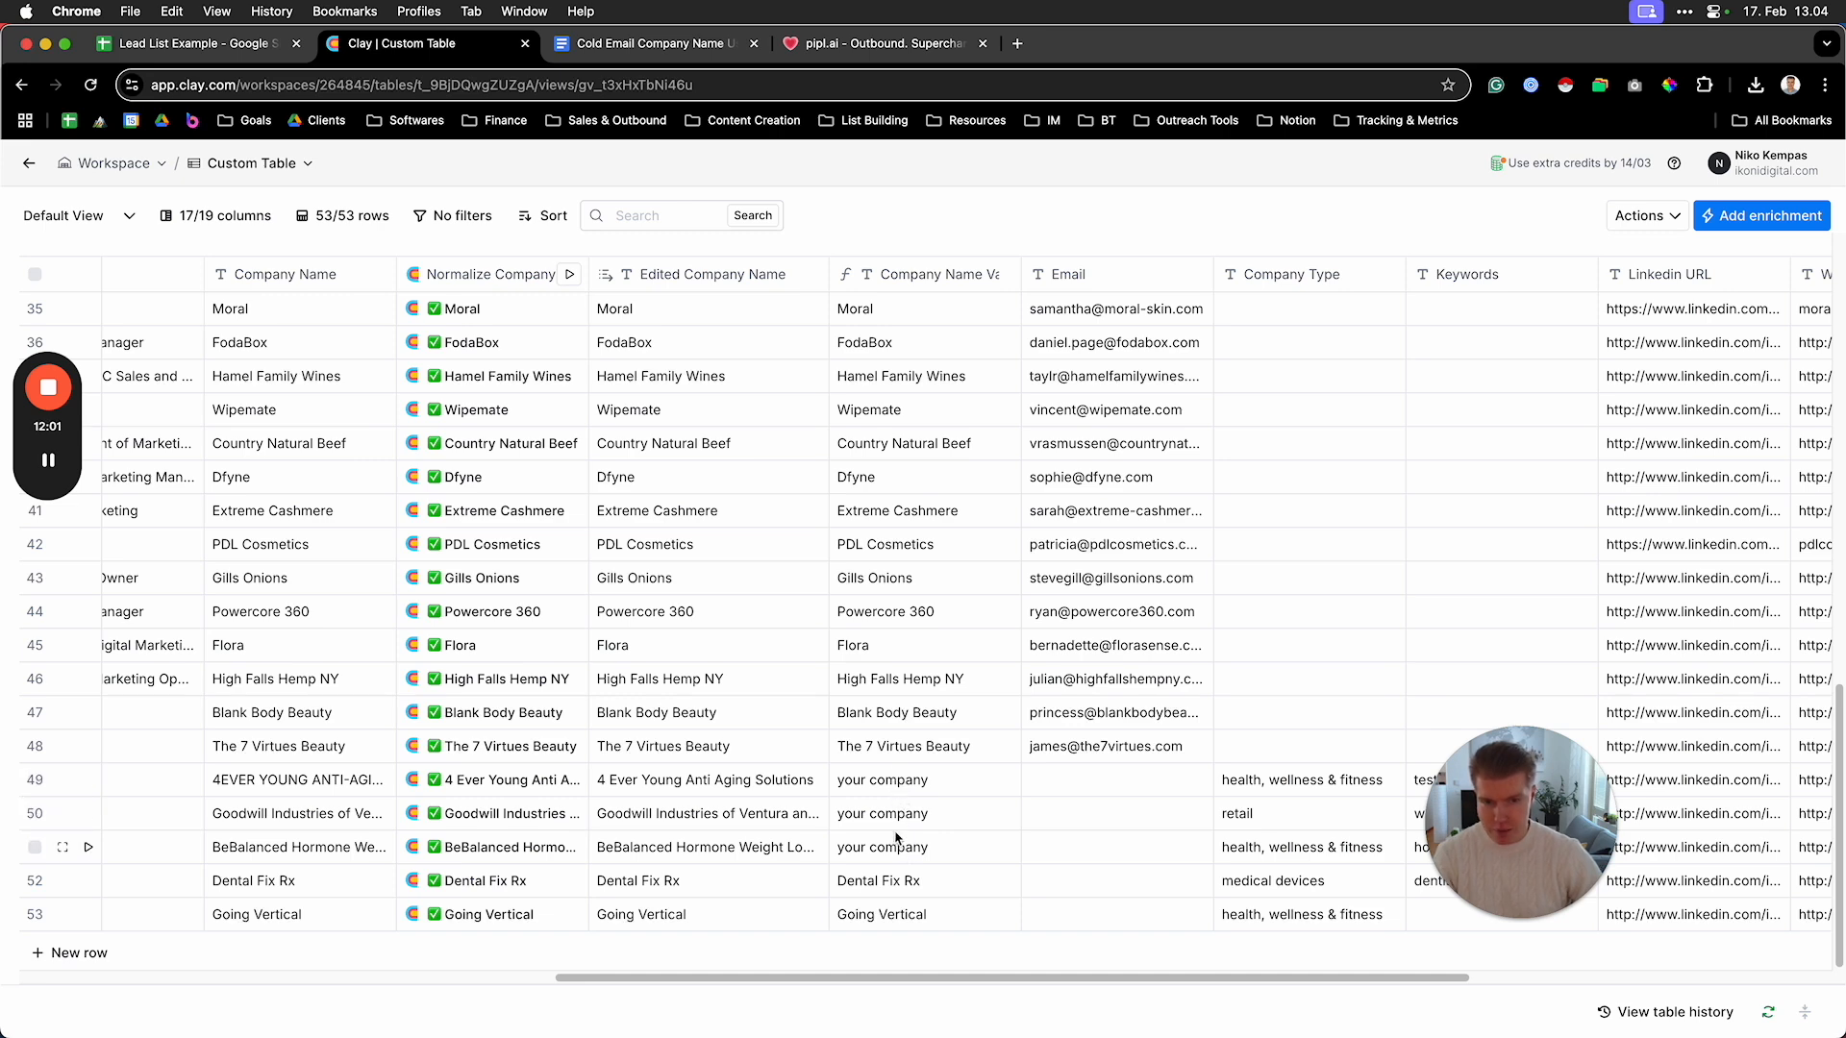
click(641, 44)
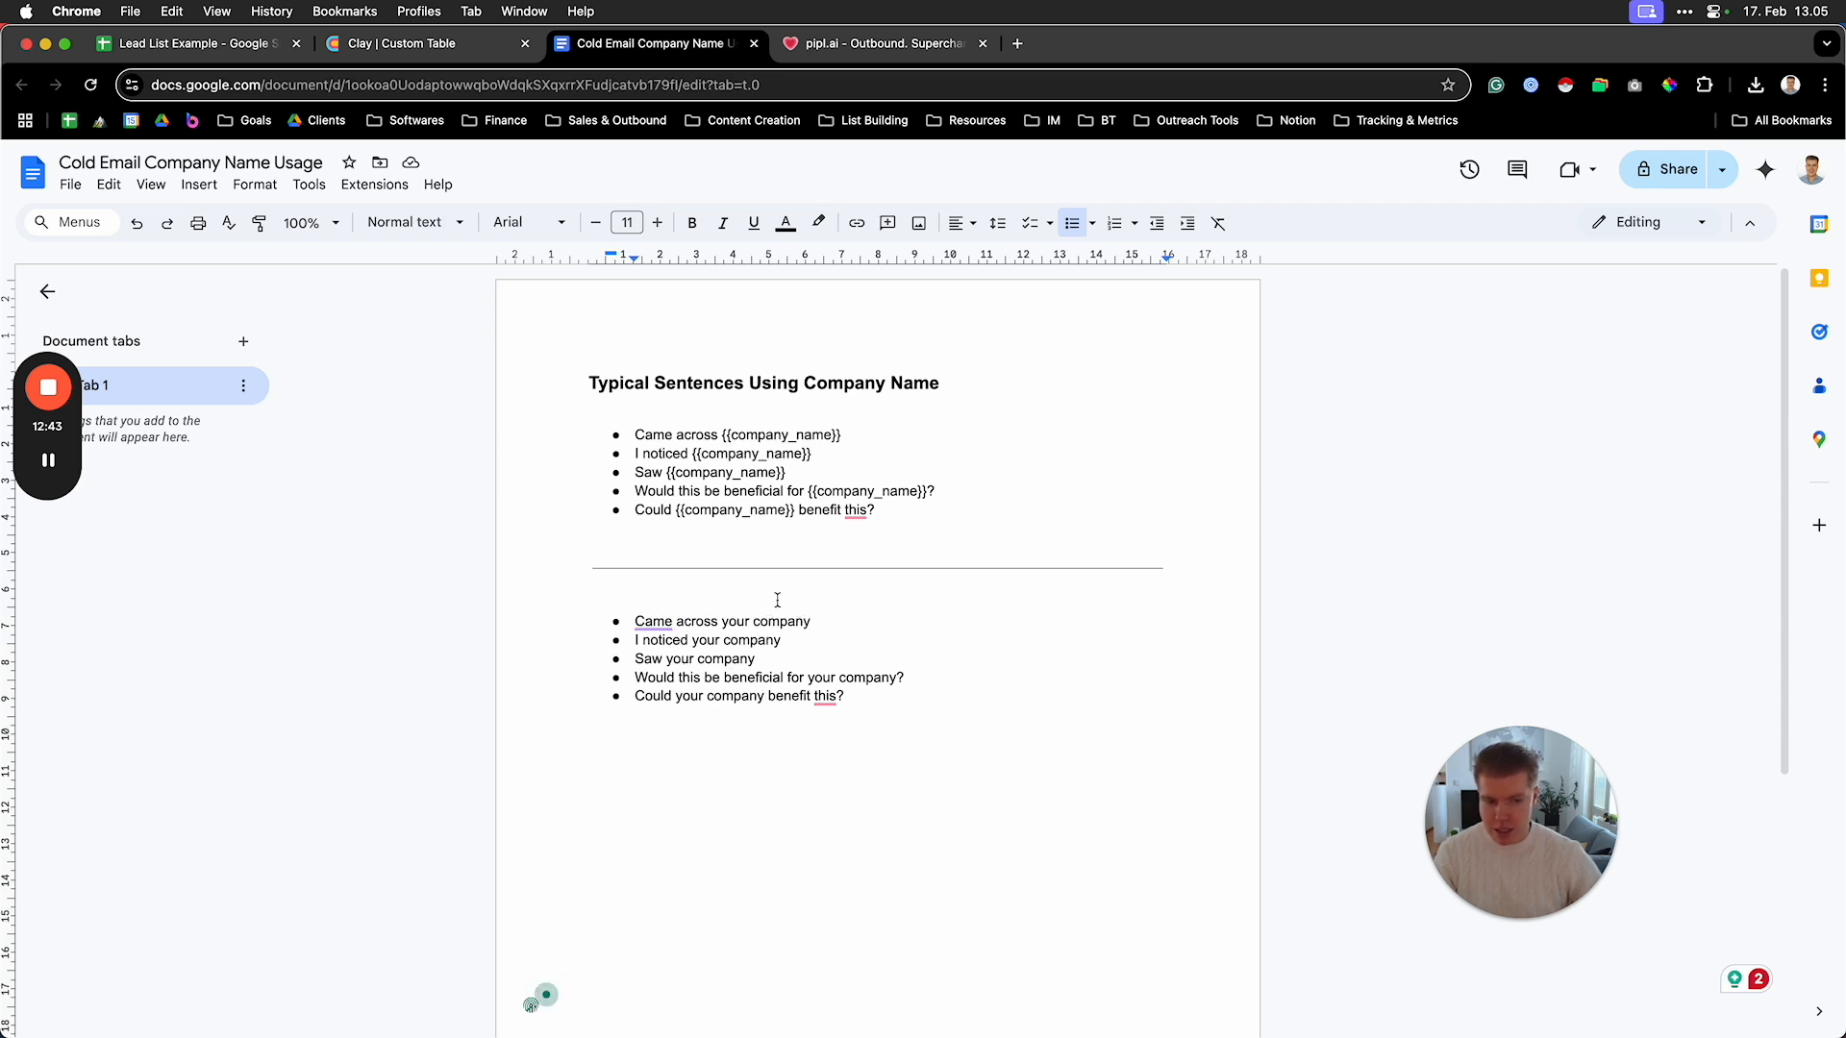
Switch back to the Clay table and compare the Edited Company Name and Company Name Validation values across all rows
click(423, 44)
scroll(654, 615, up, 3)
scroll(958, 827, up, 5)
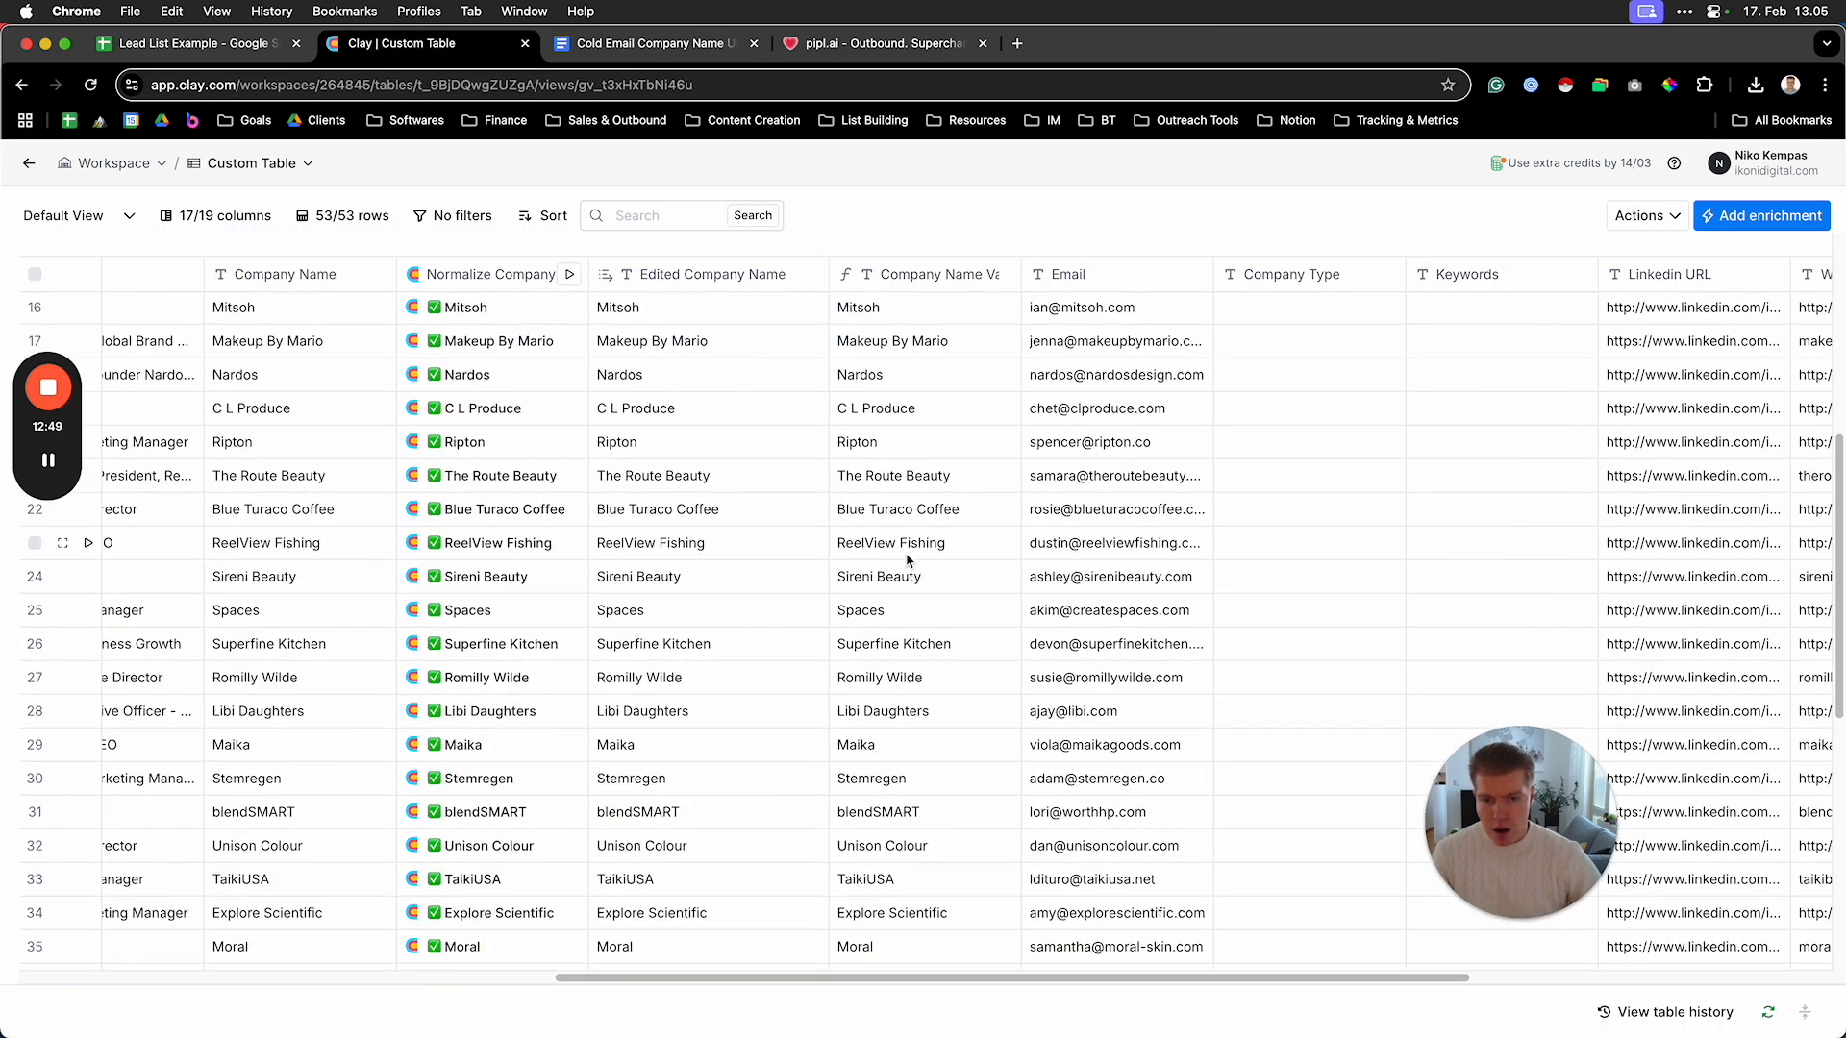
scroll(937, 538, up, 5)
scroll(932, 519, down, 10)
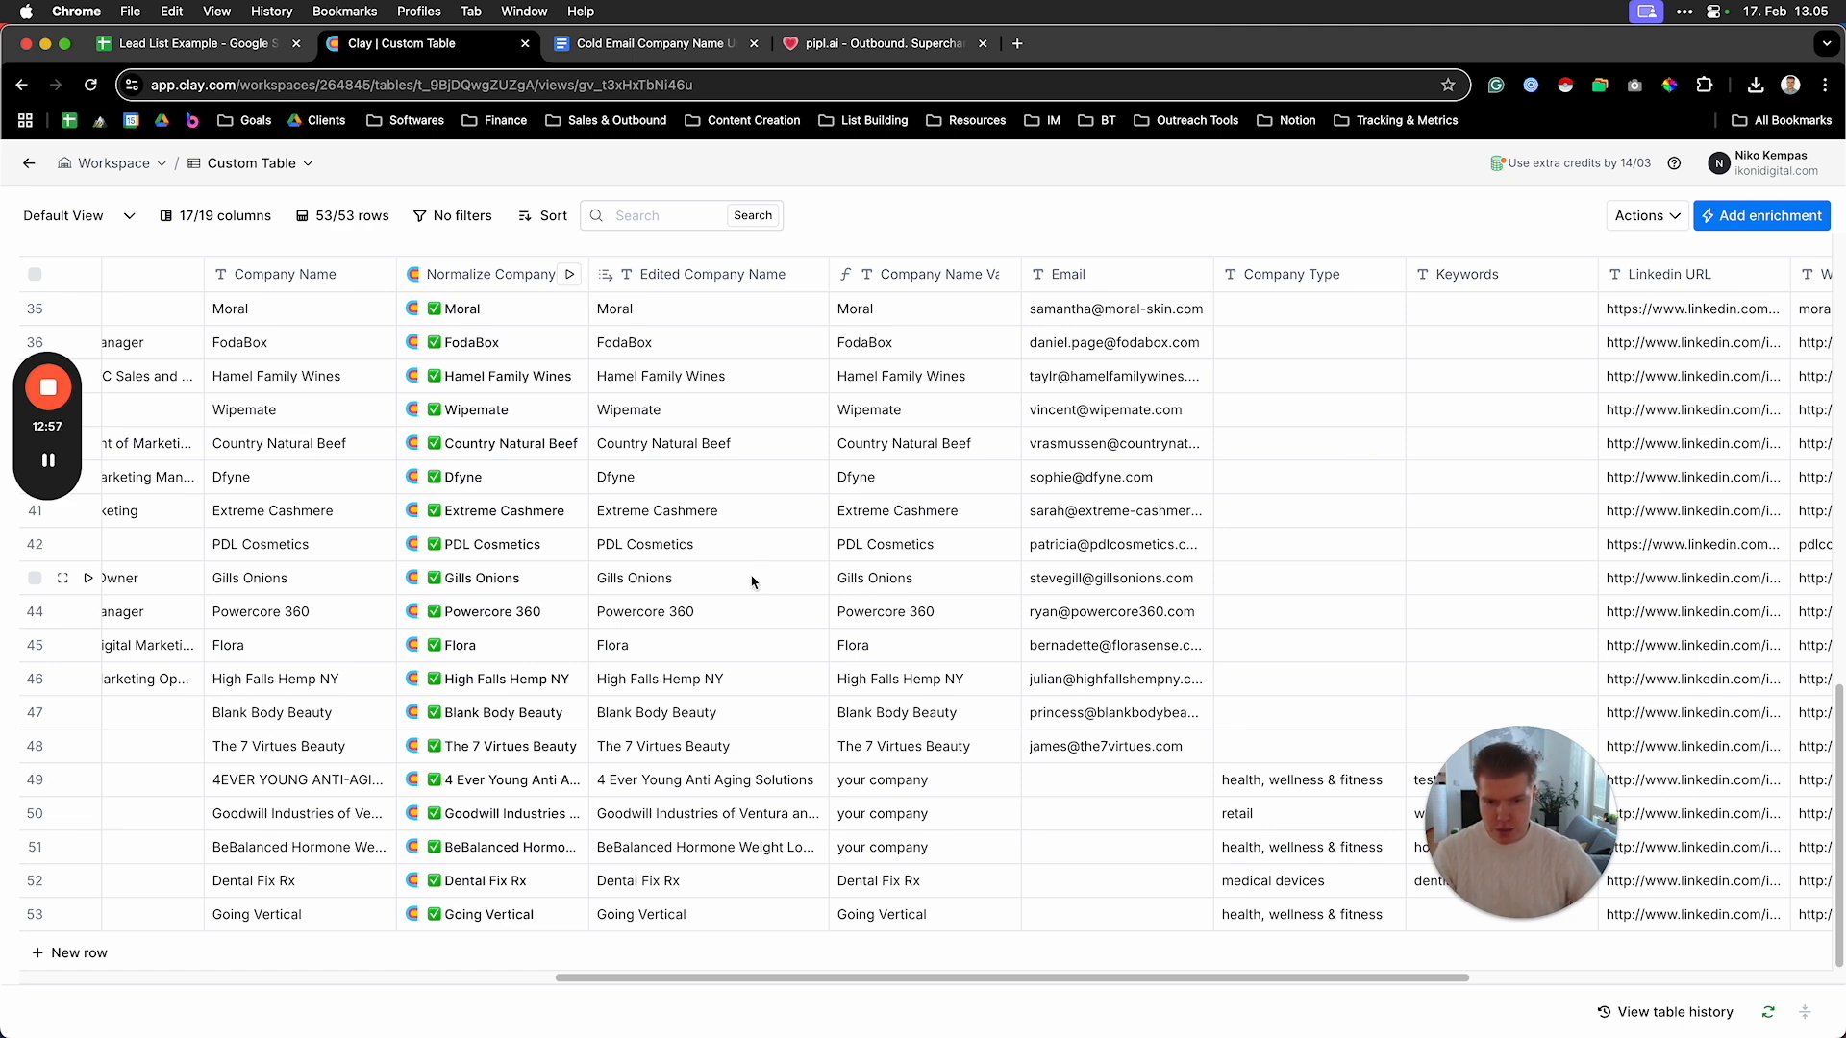
scroll(756, 621, up, 1)
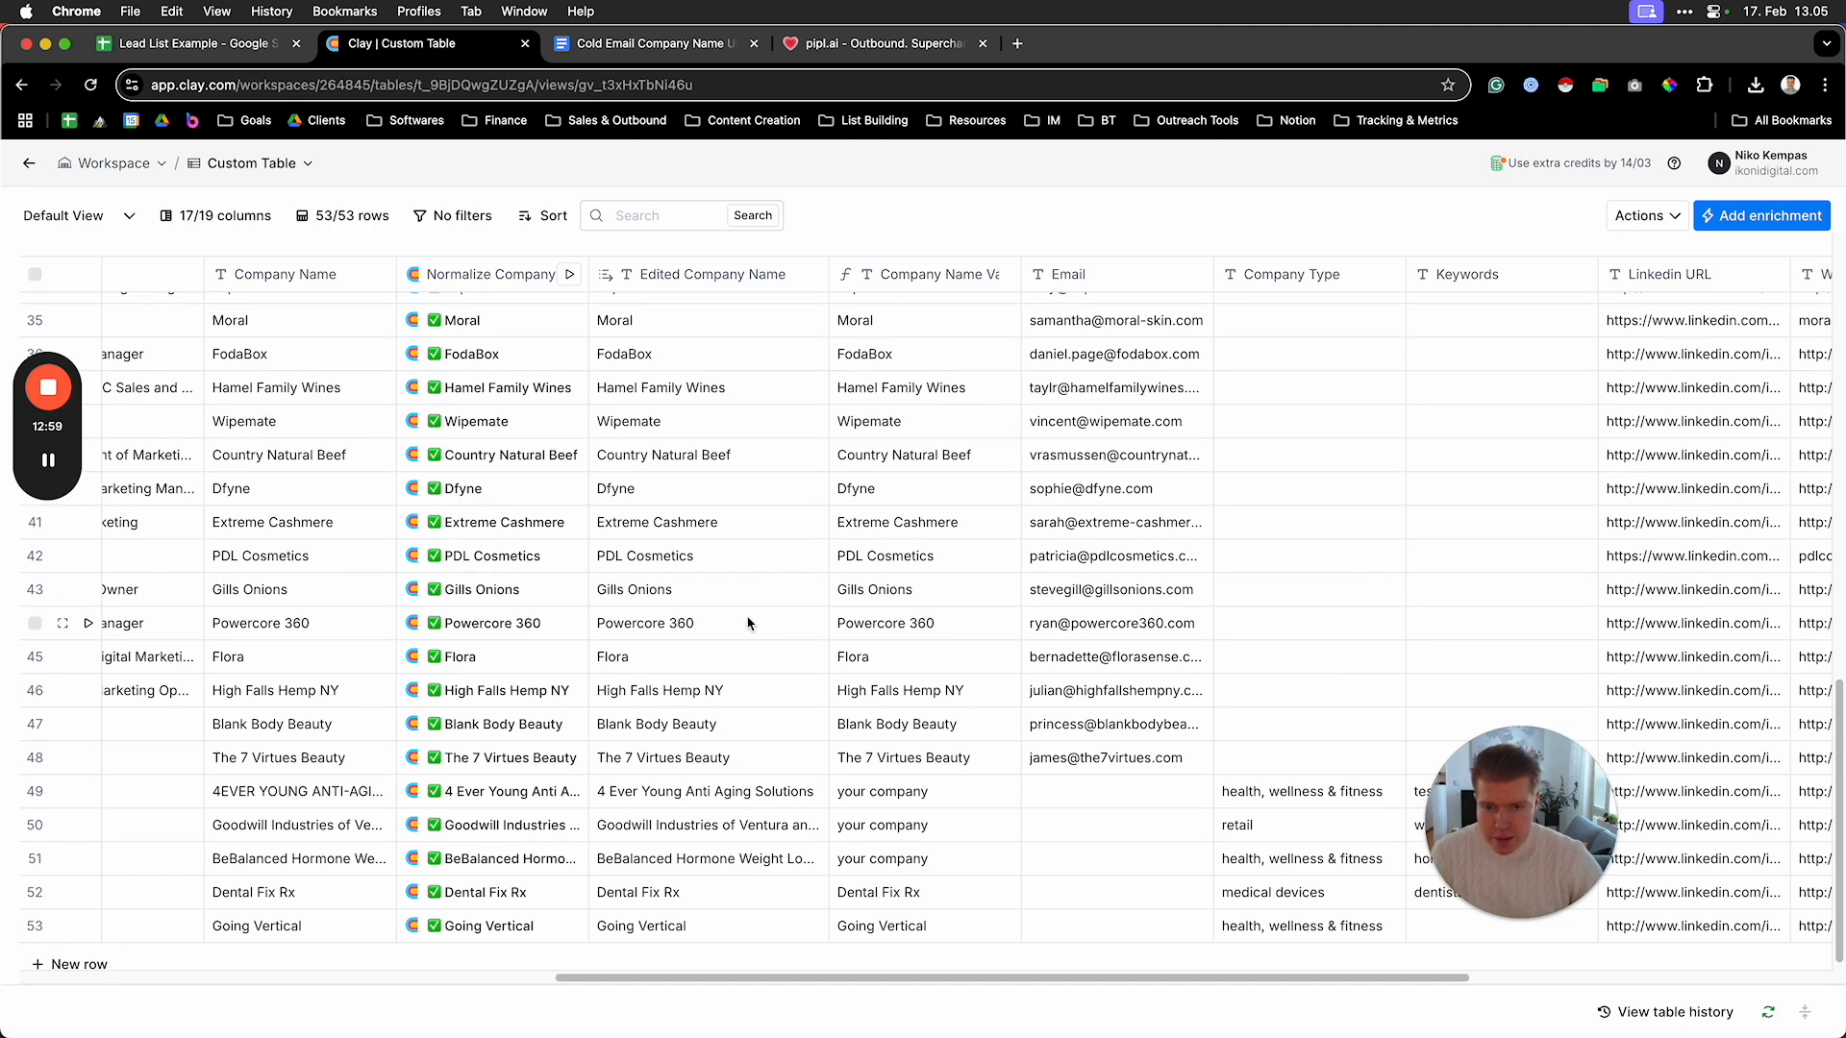
scroll(773, 633, up, 1)
scroll(775, 637, up, 5)
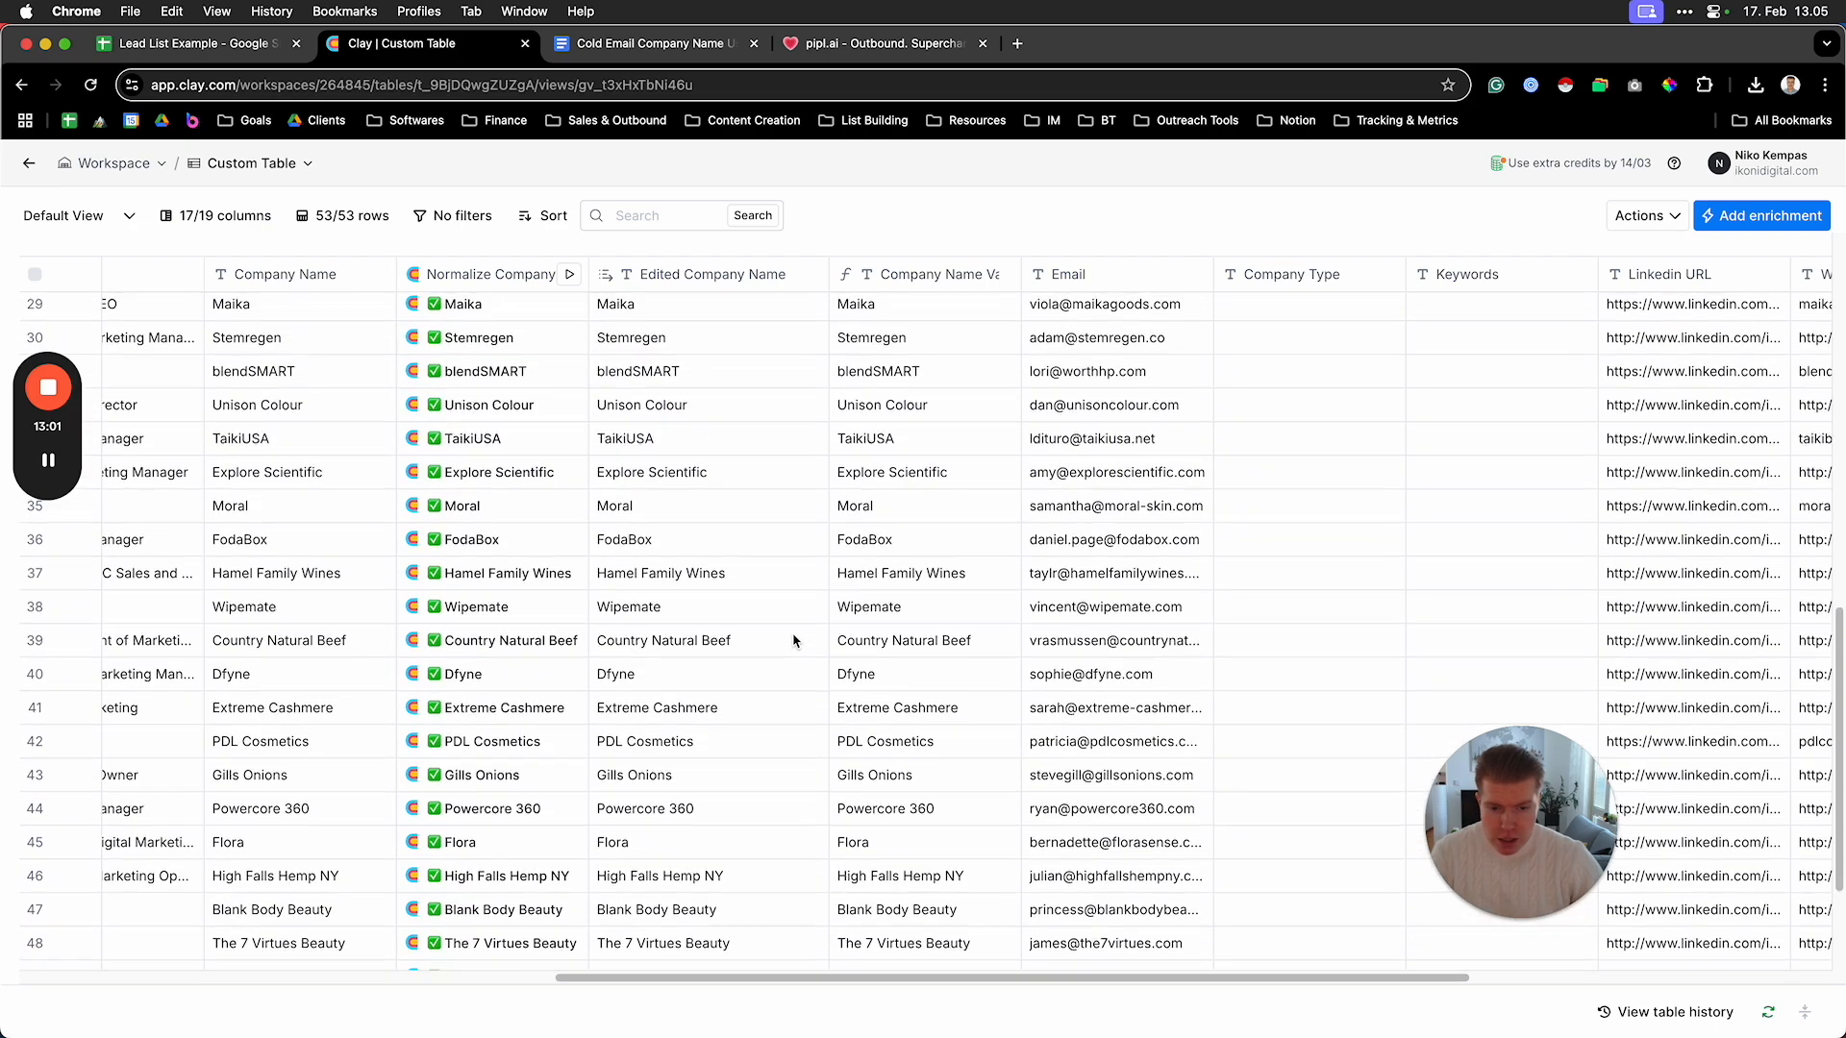
scroll(794, 642, down, 2)
scroll(794, 642, down, 2)
scroll(794, 645, up, 10)
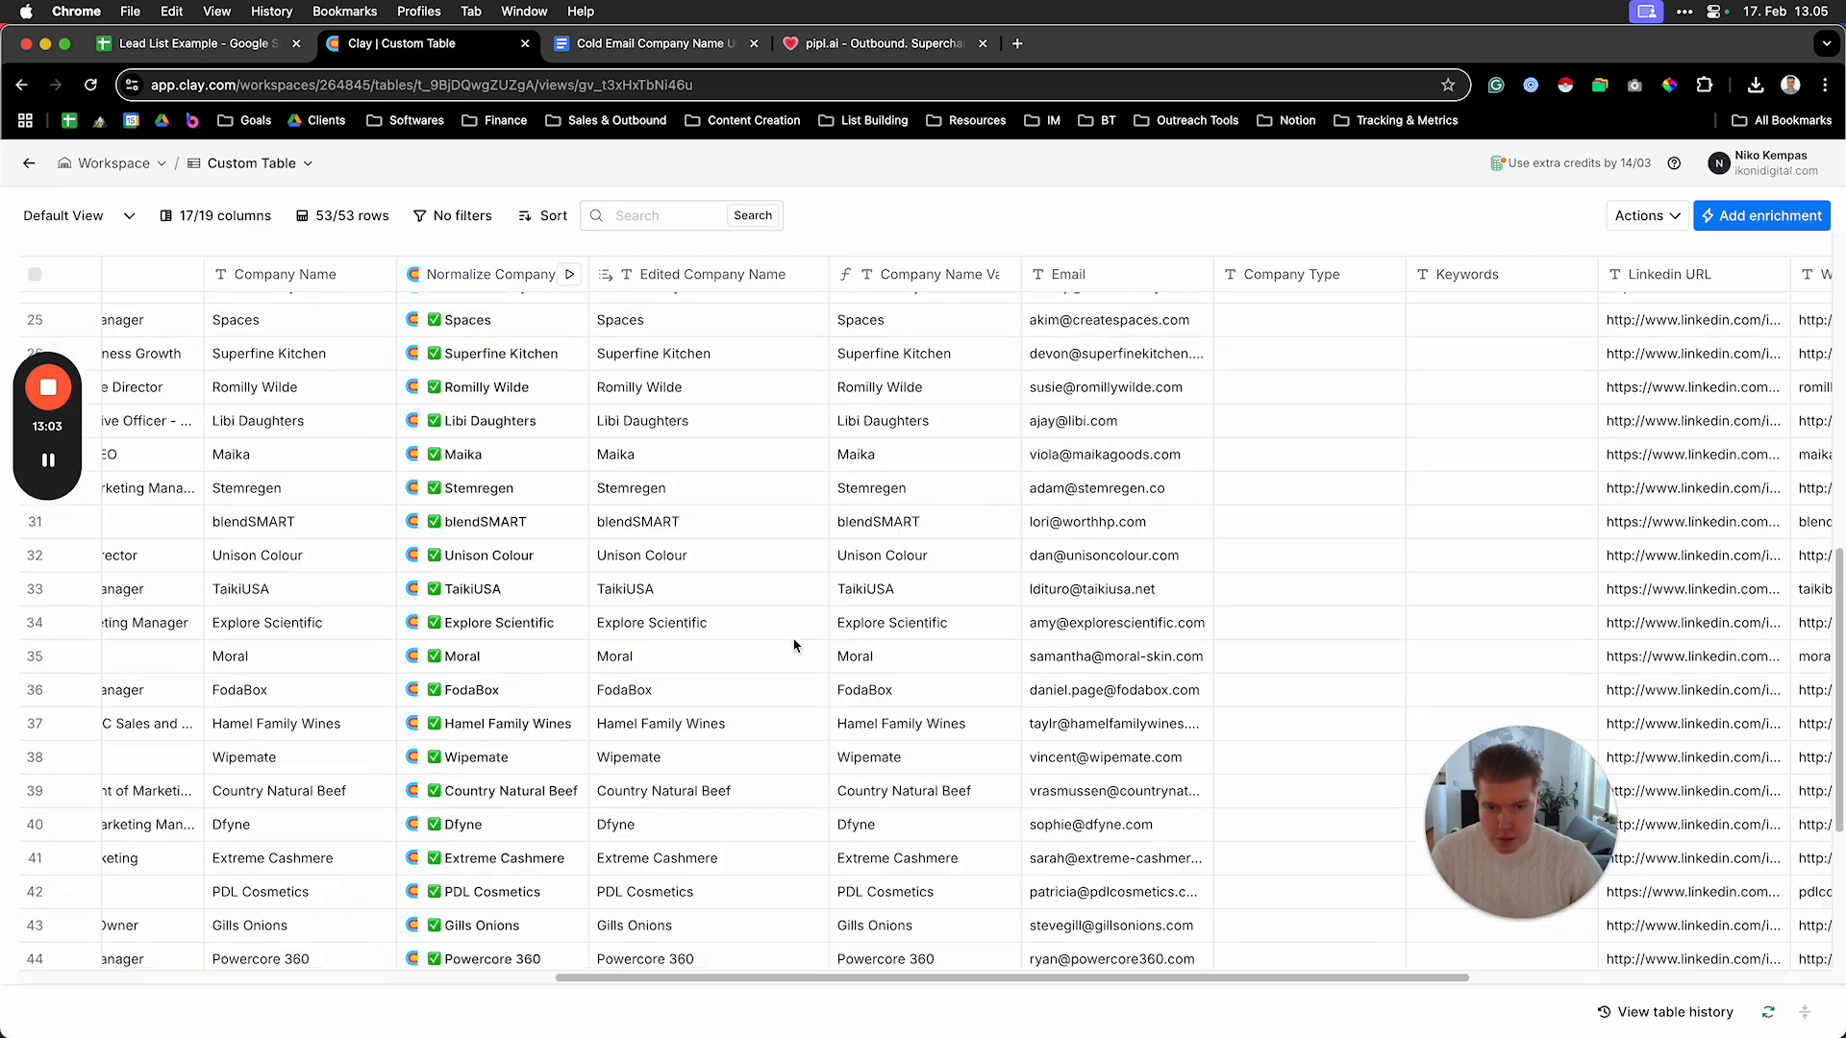
scroll(794, 646, up, 2)
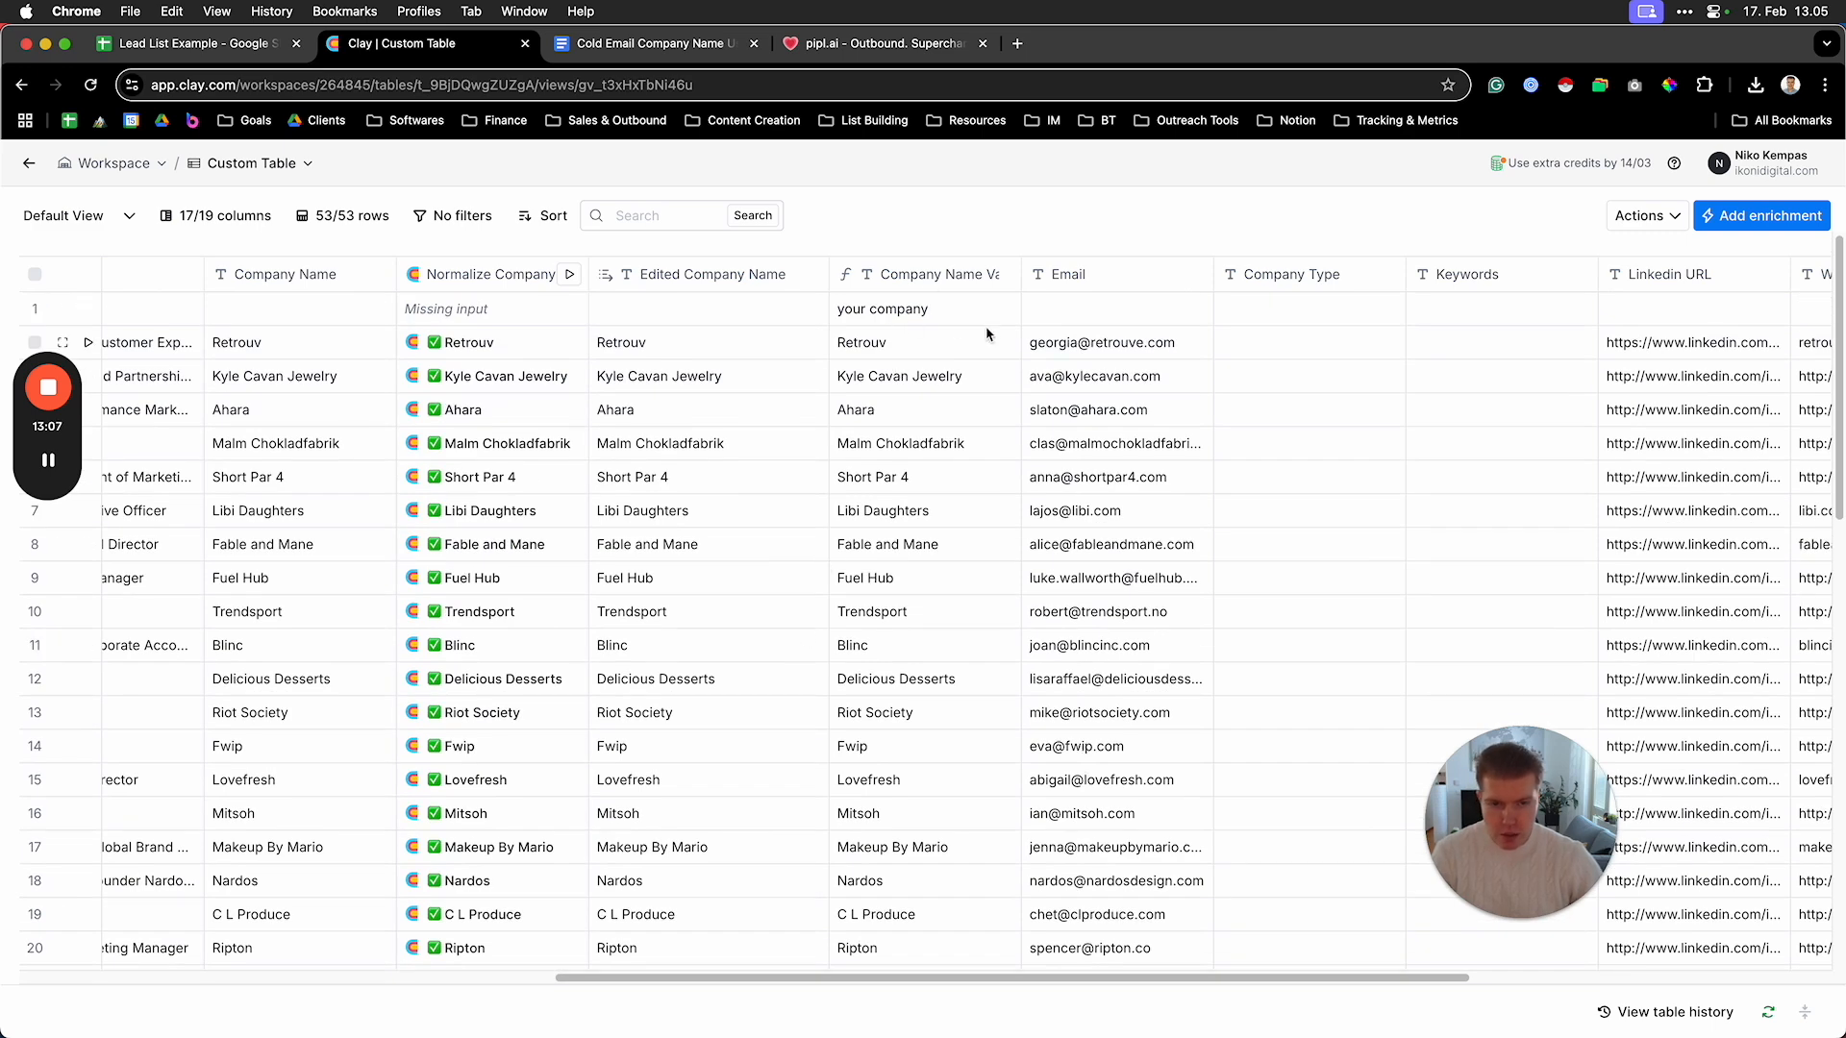
Rename the Company Name Validation column to "Edited Company 2" and save its settings
click(914, 280)
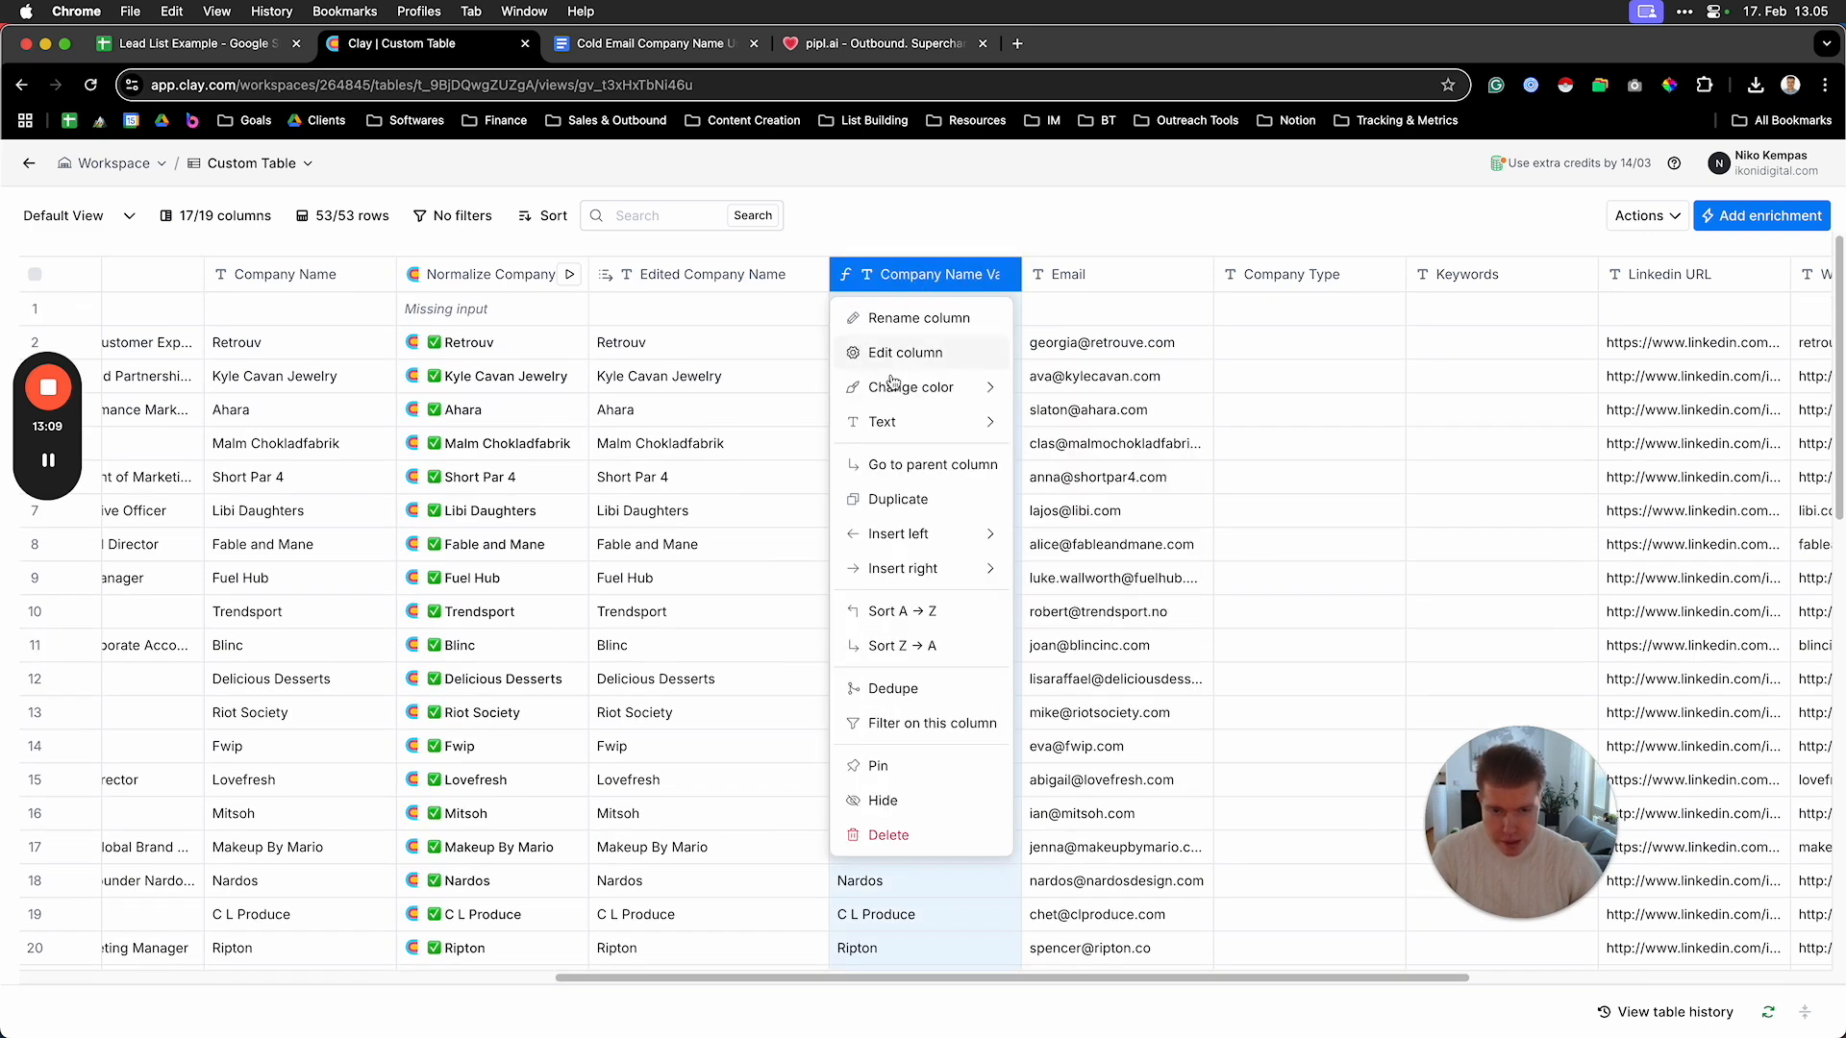
click(1735, 332)
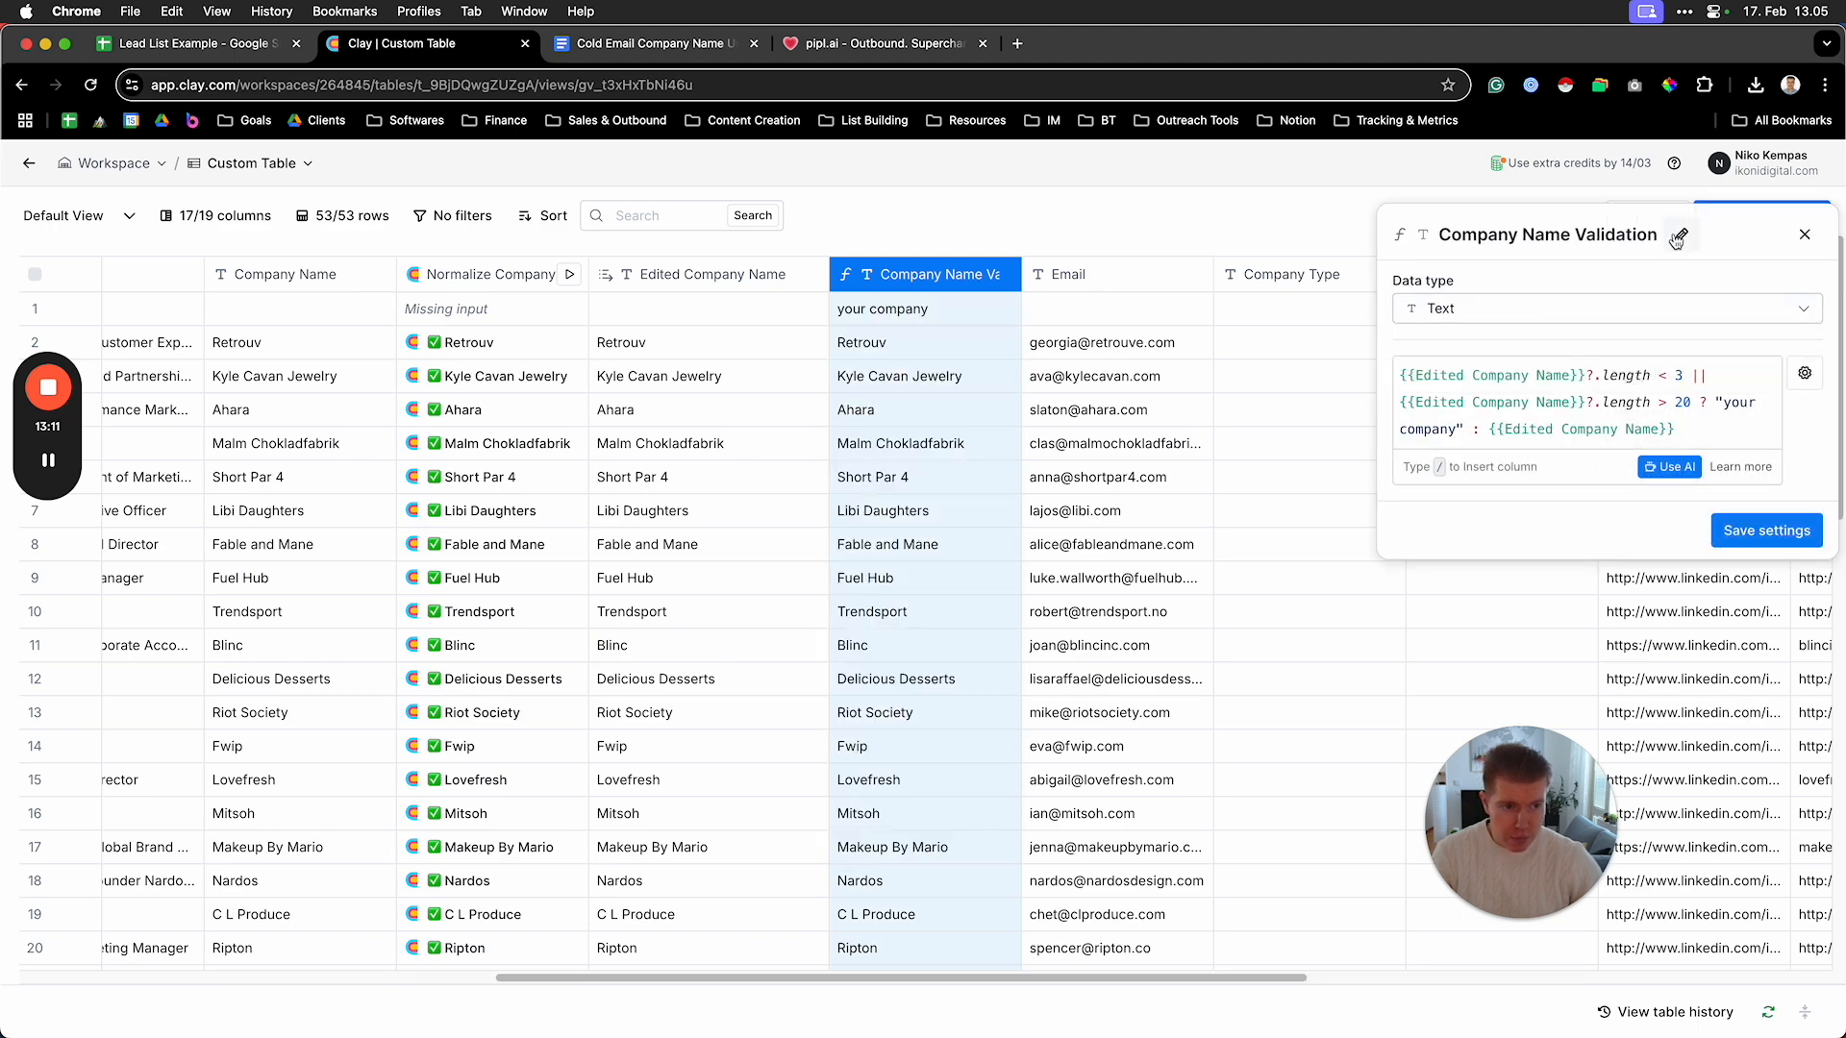
click(1676, 239)
click(1609, 234)
drag(1608, 234, 1442, 233)
key(BackSpace)
key(BackSpace)
key(BackSpace)
key(BackSpace)
key(BackSpace)
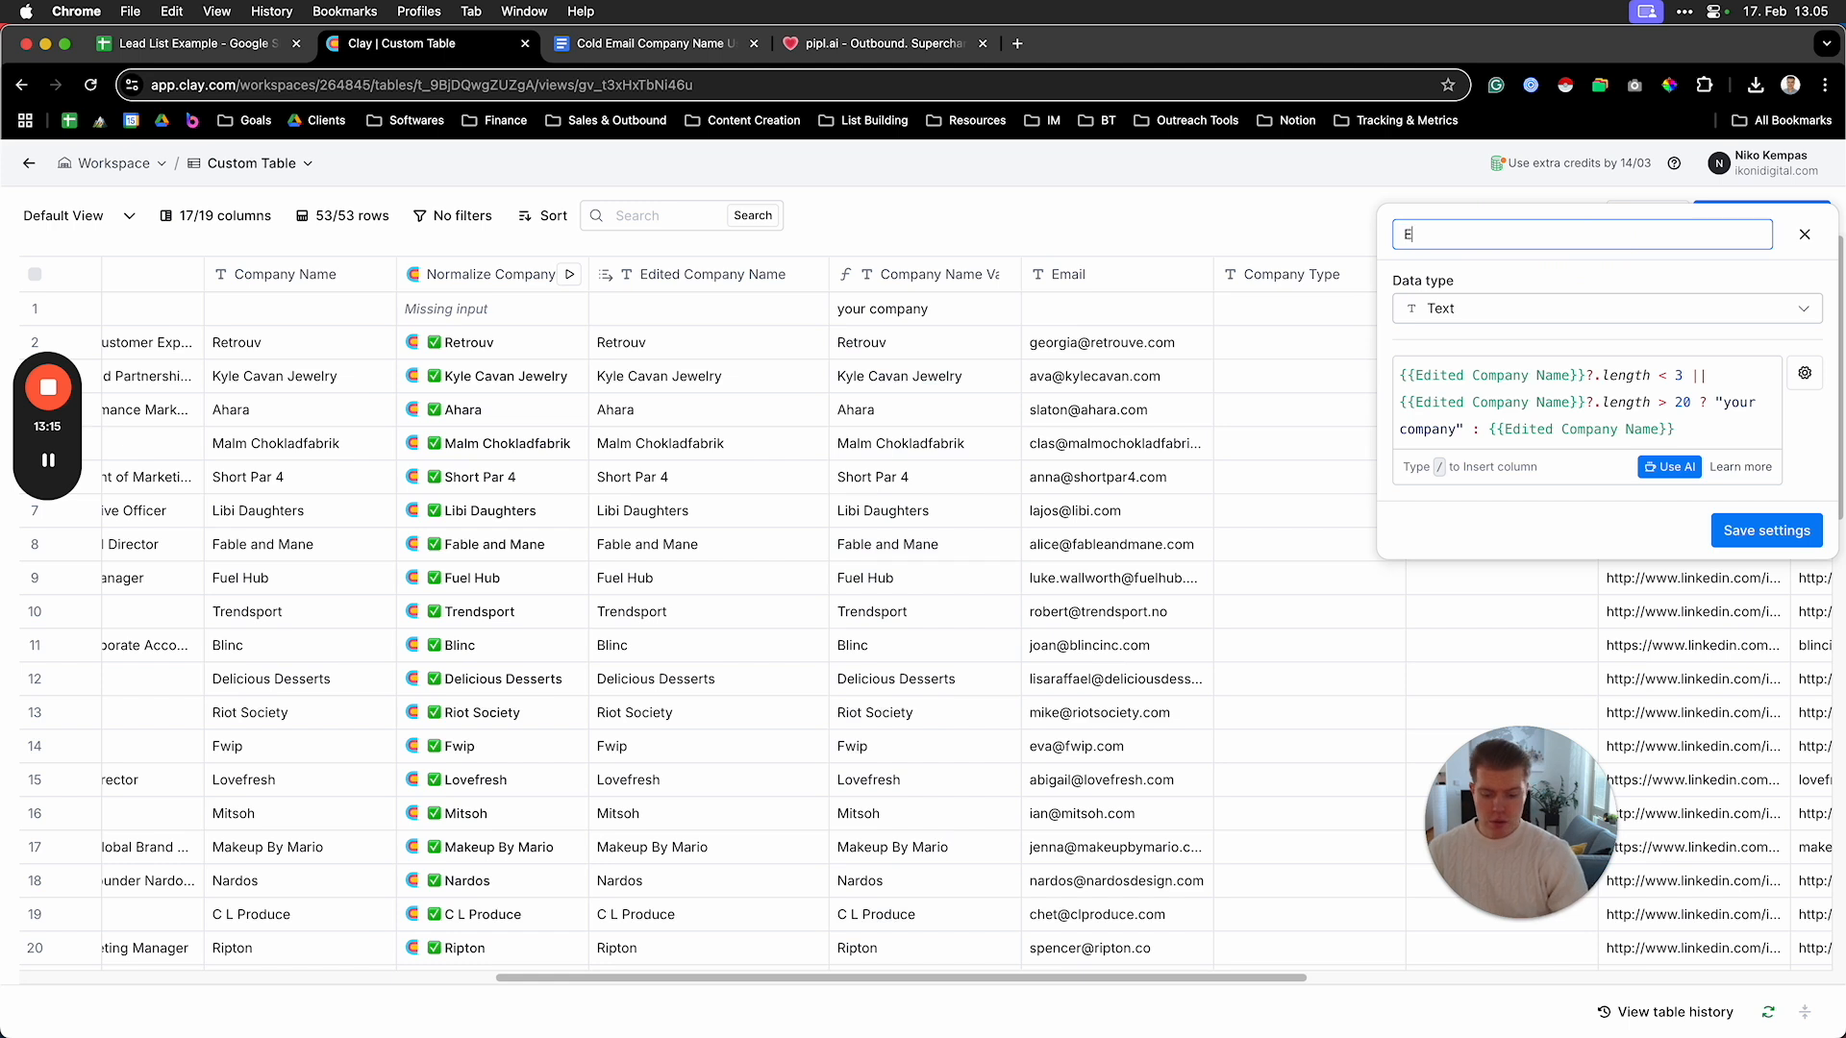
text(Edited Company)
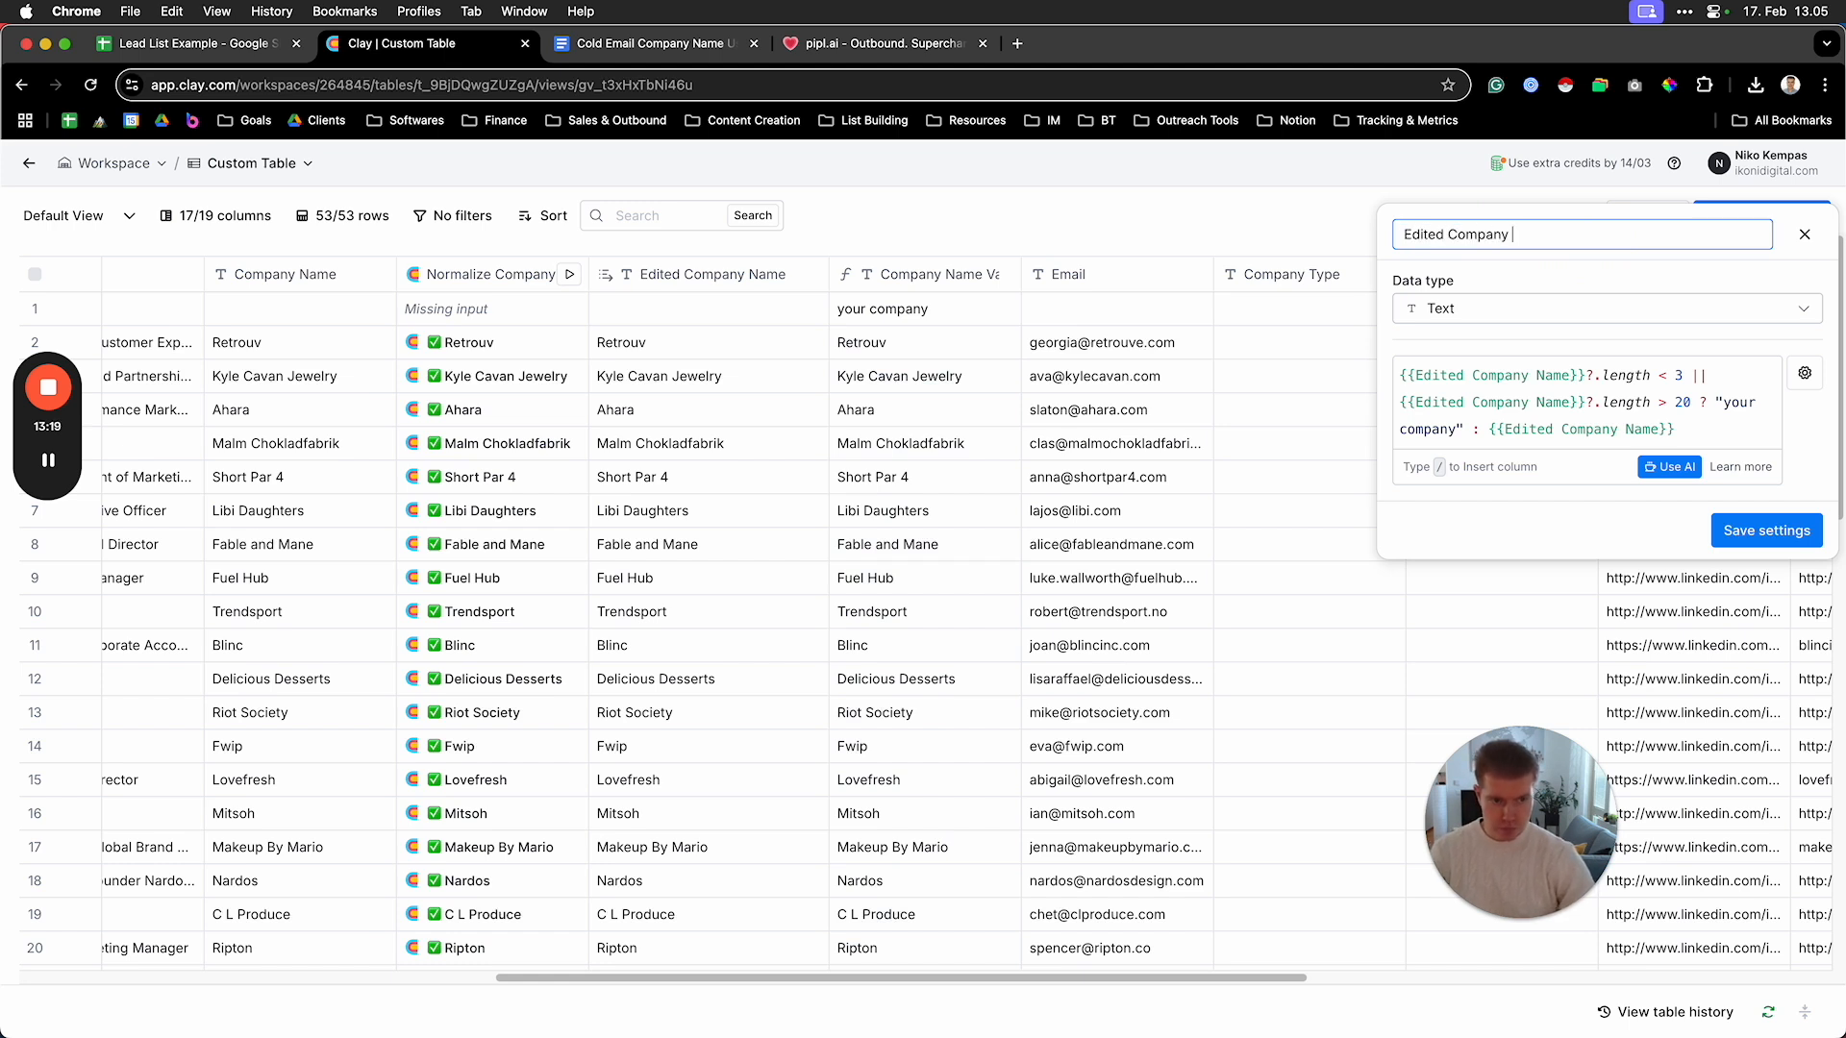
text( 2)
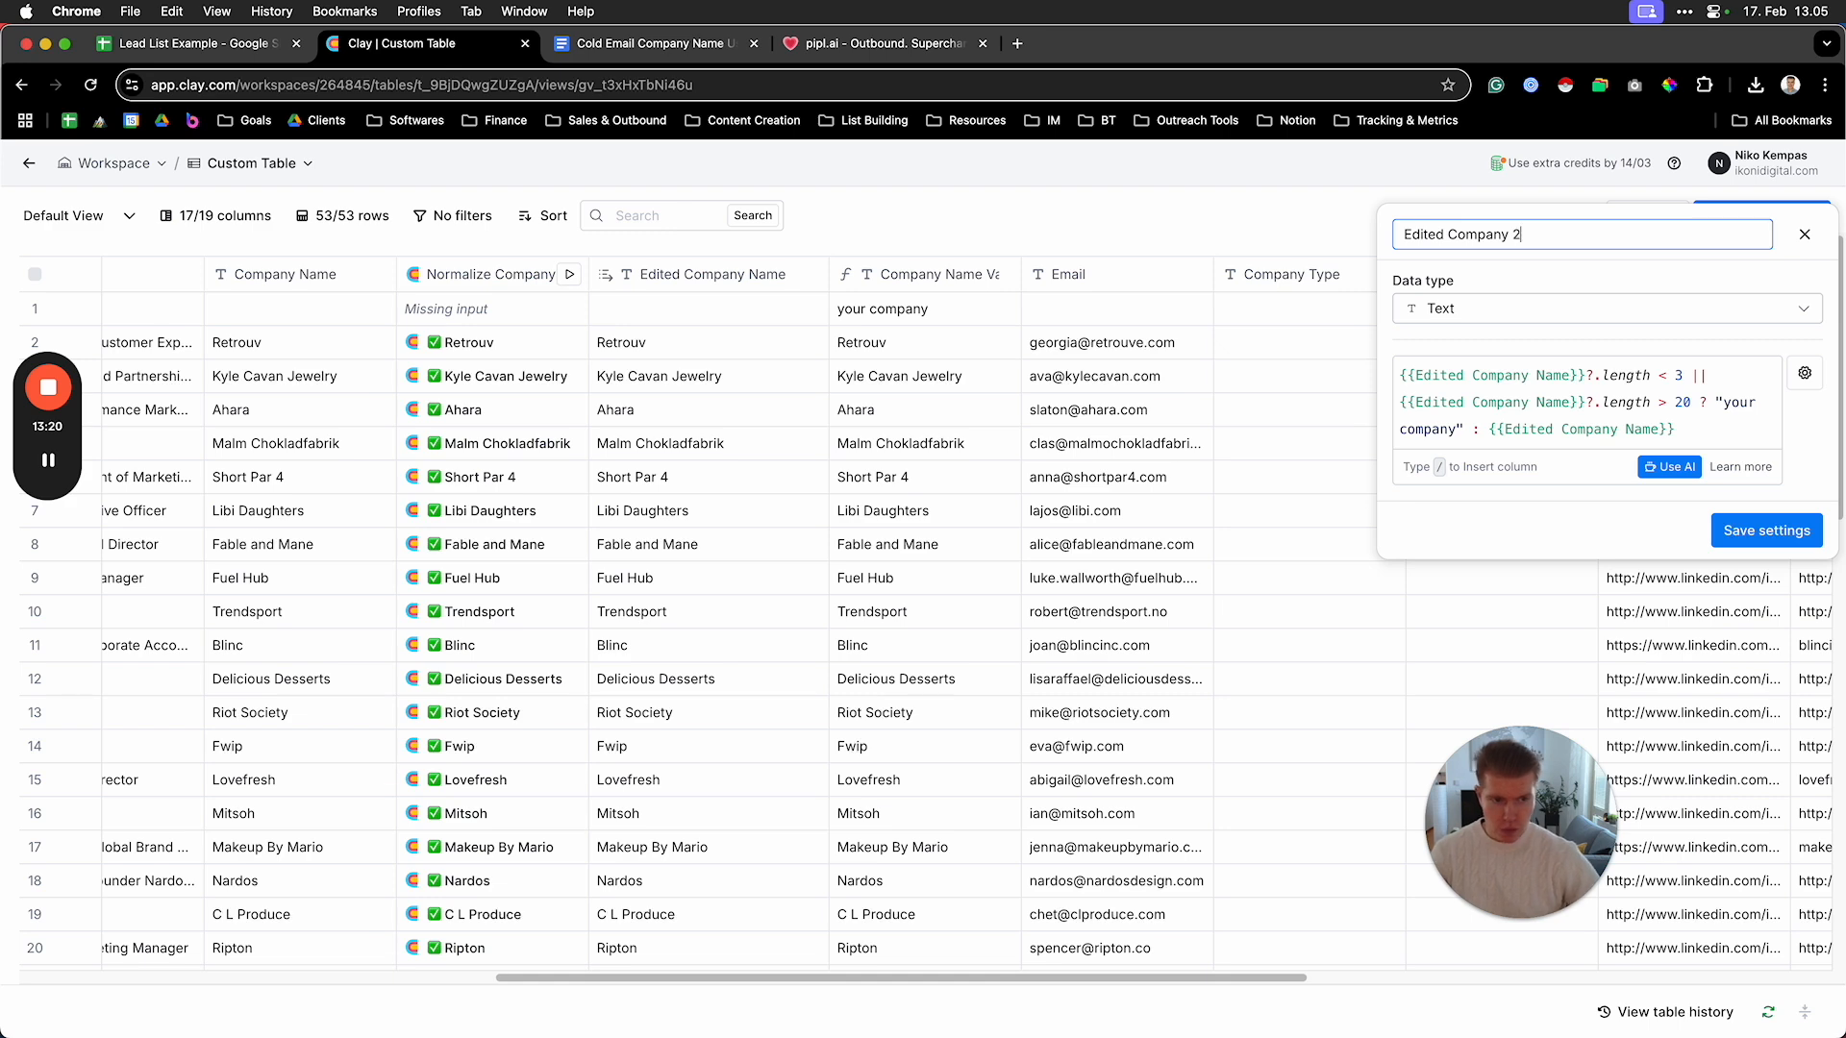
click(1803, 535)
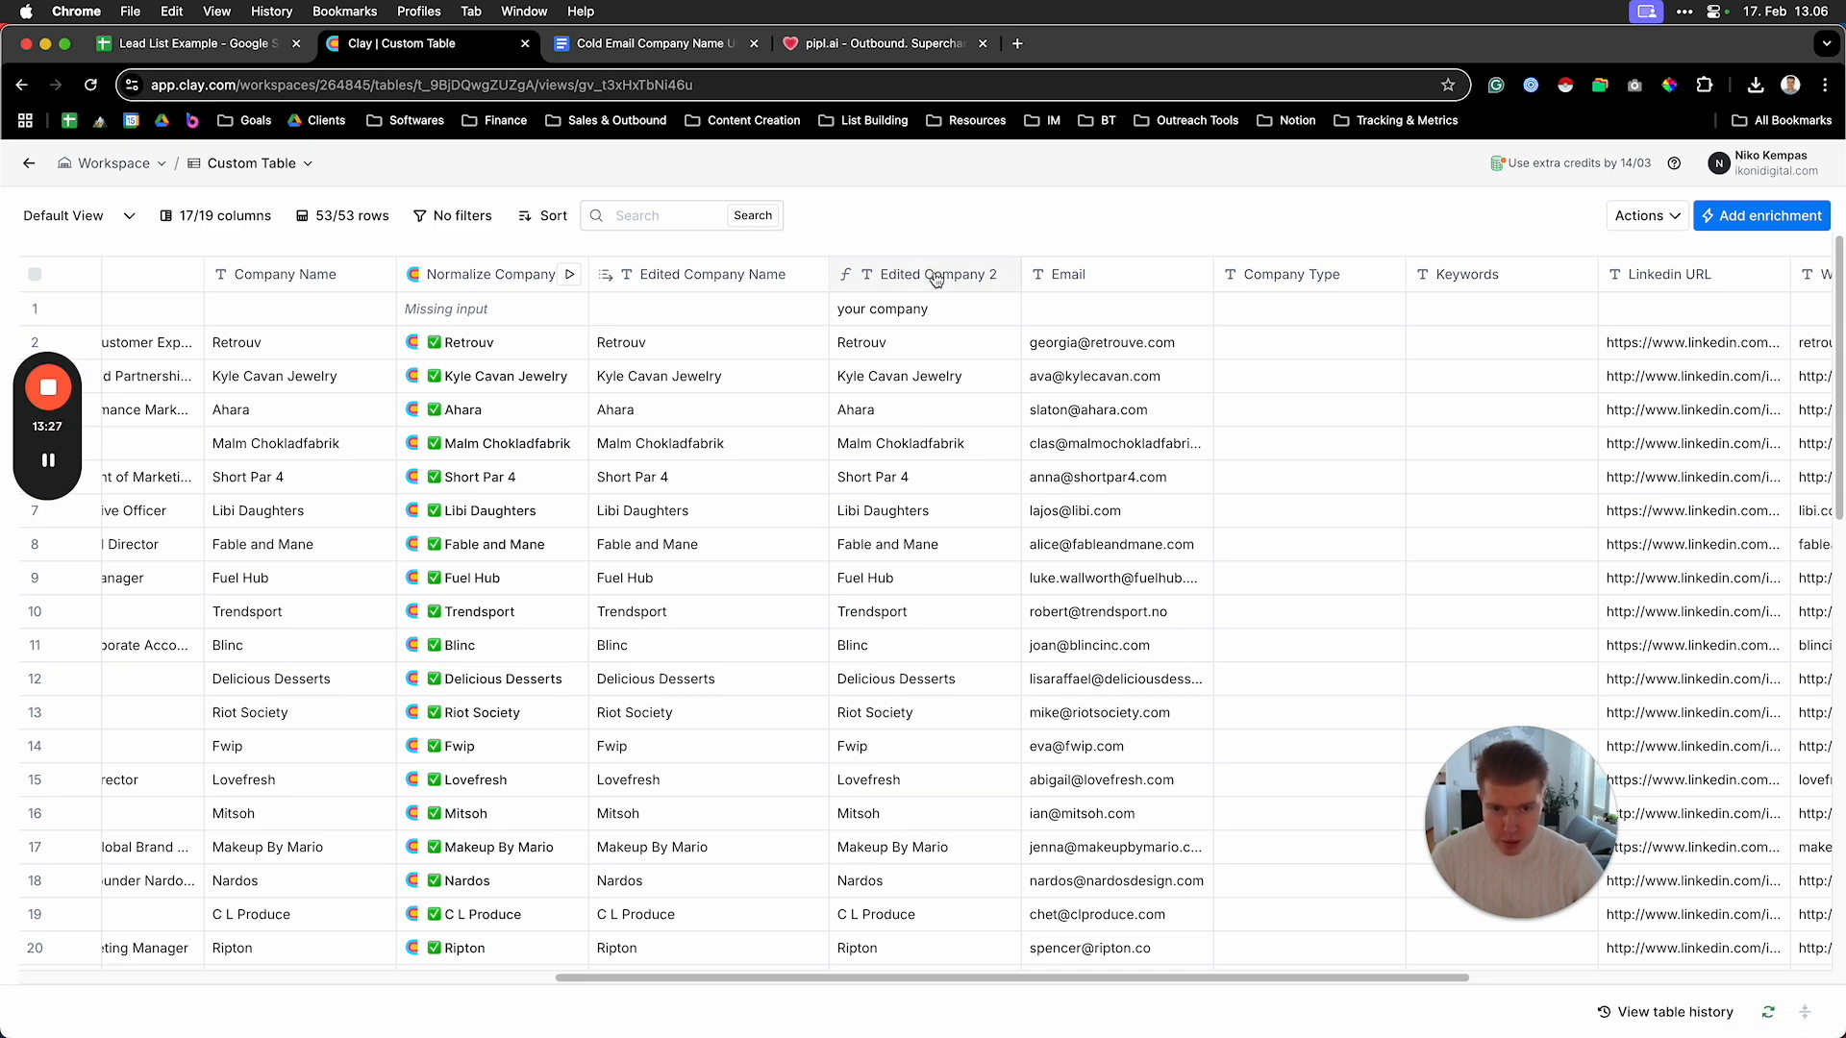
click(935, 279)
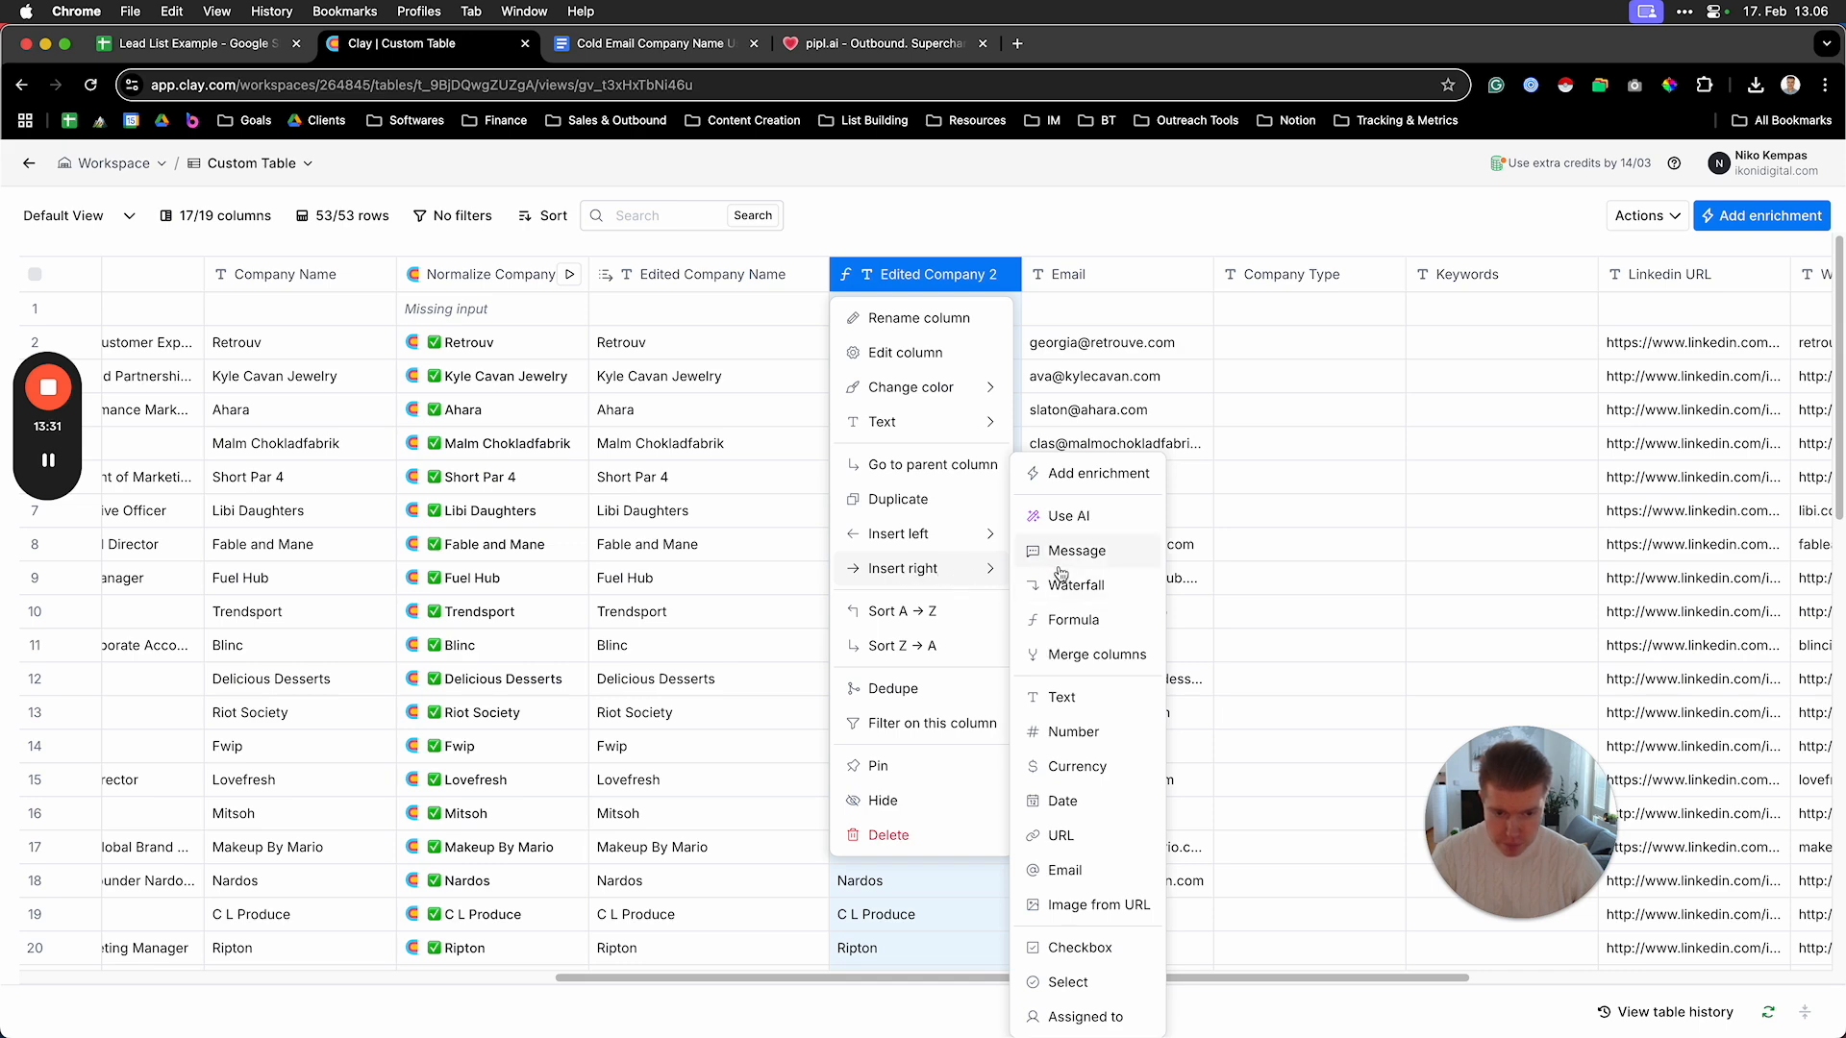
click(1073, 619)
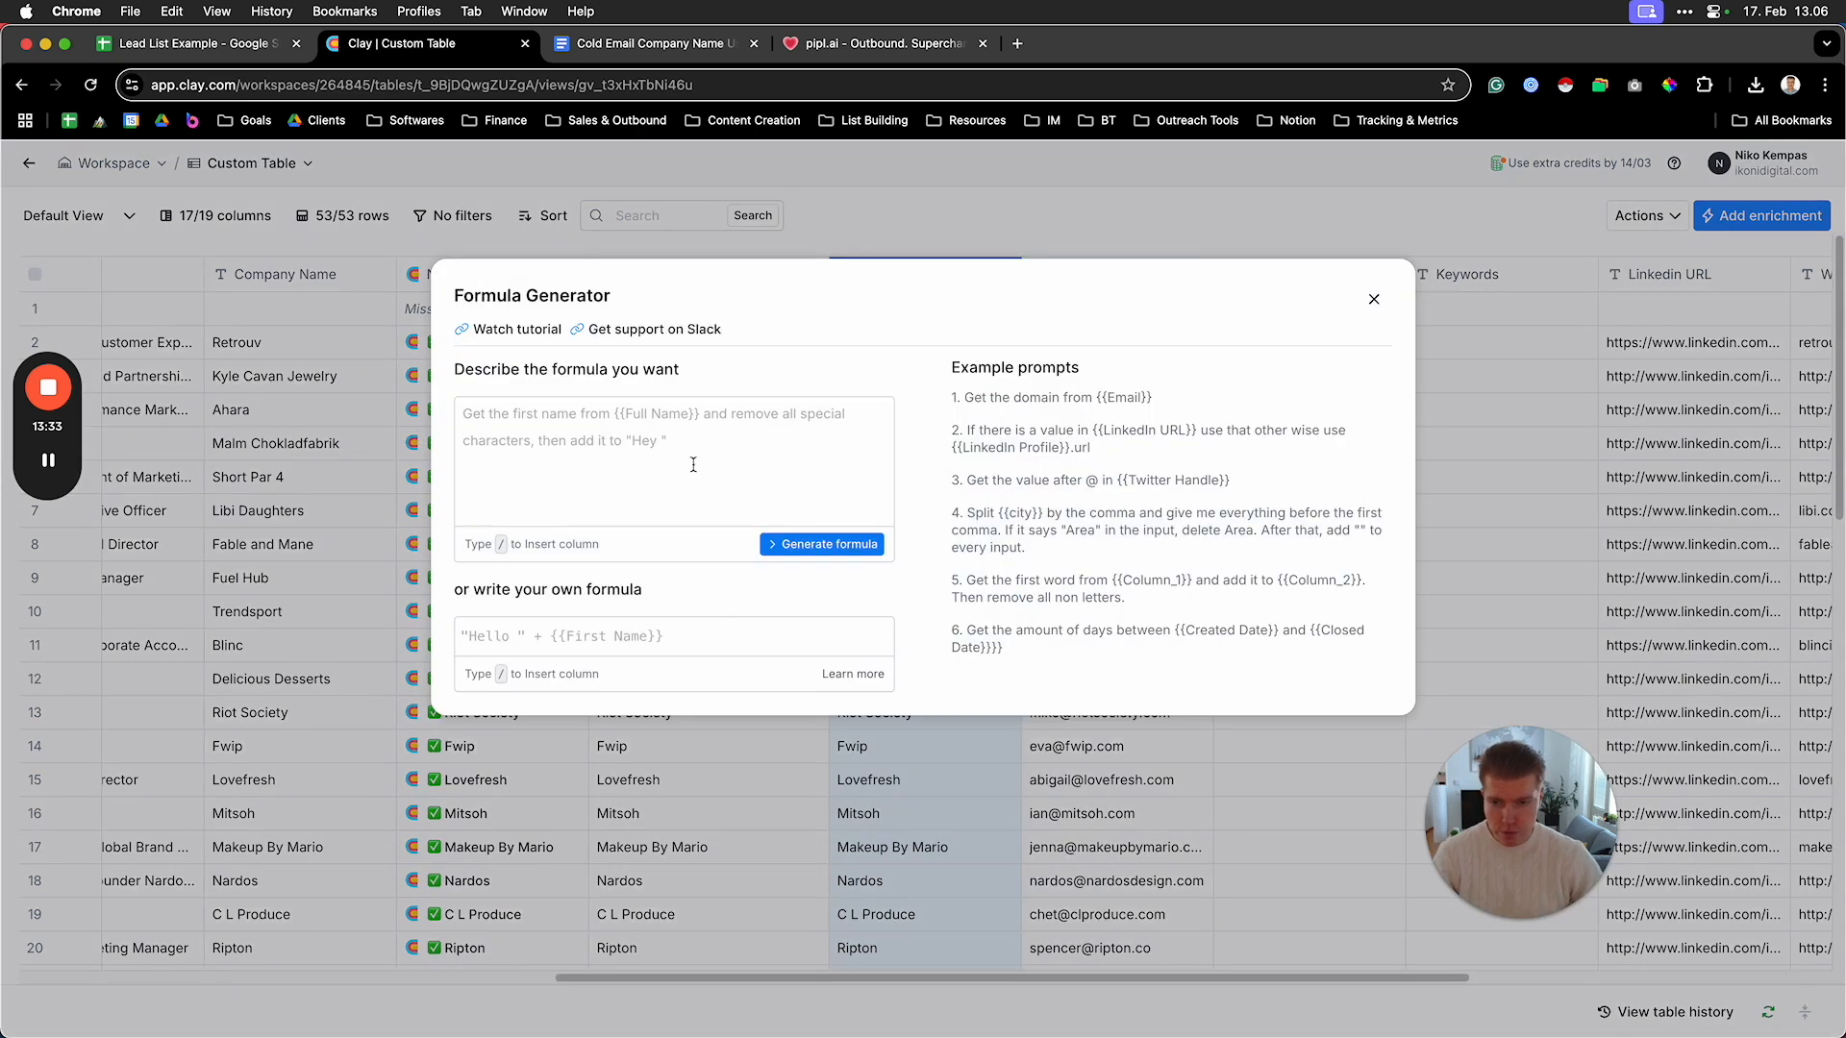
click(675, 414)
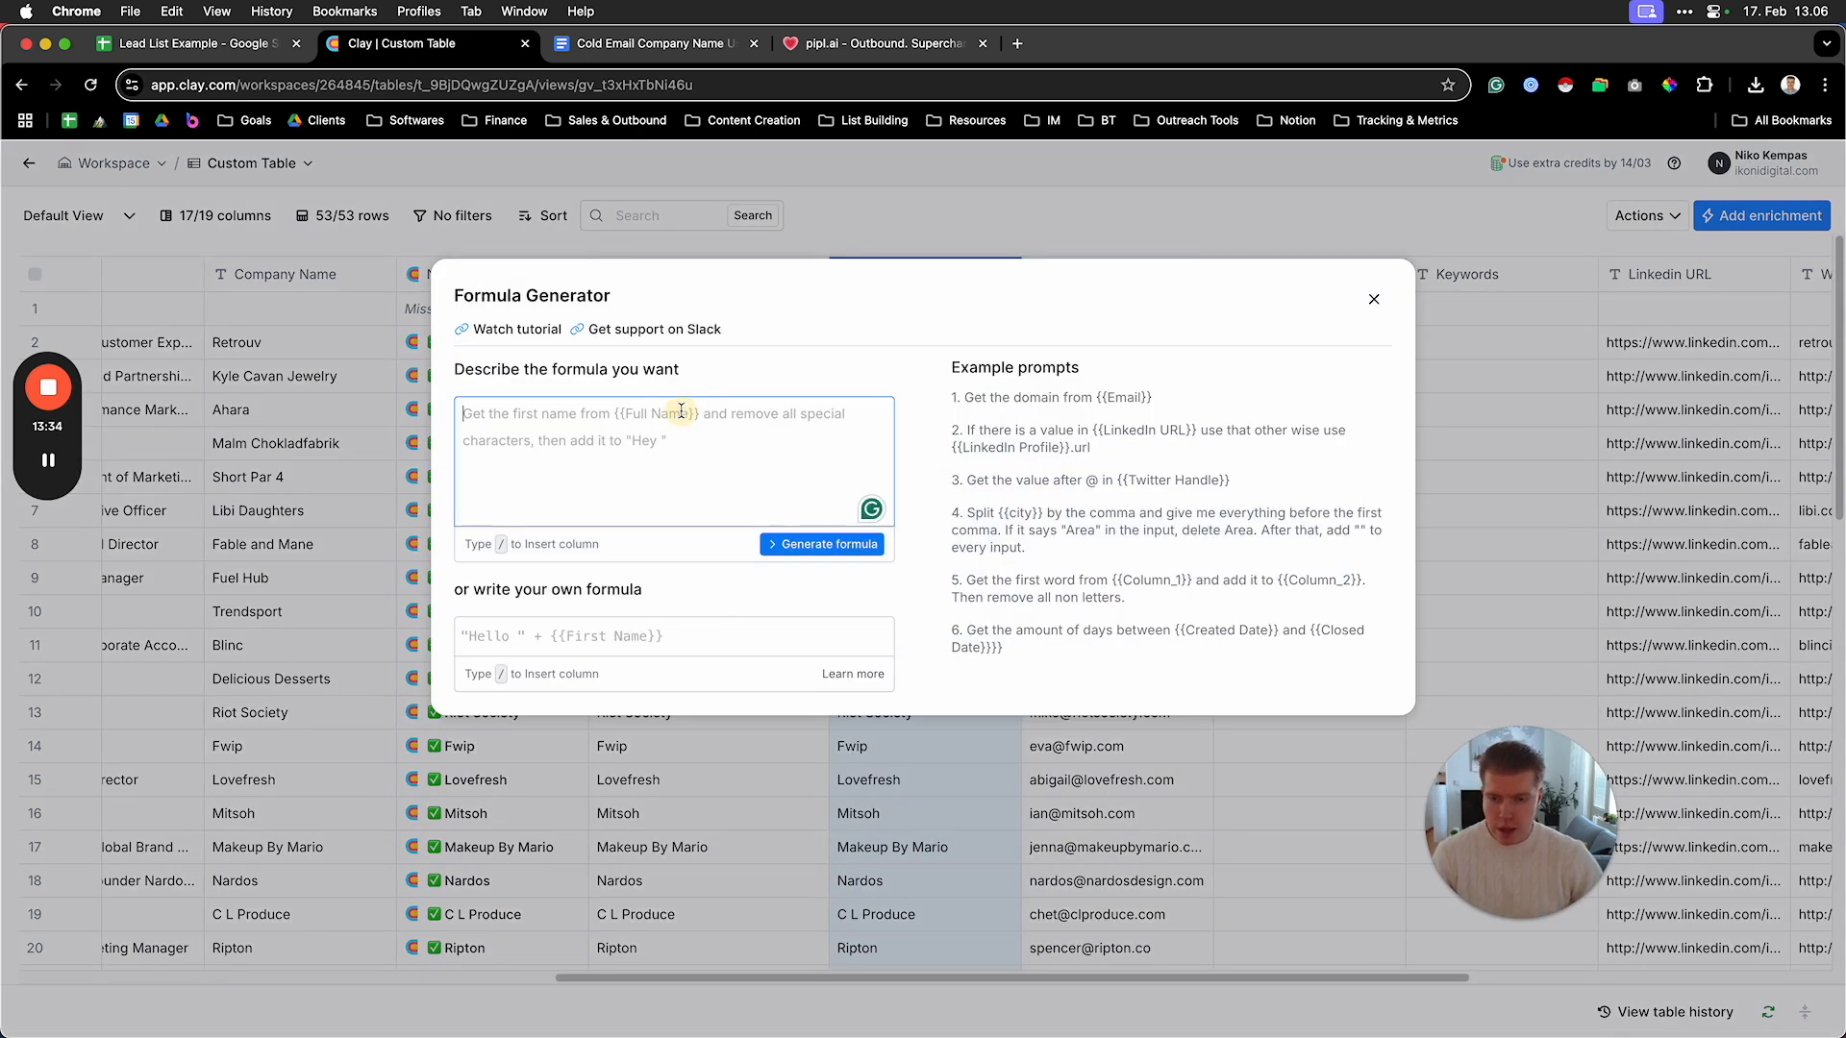
click(1374, 299)
click(978, 219)
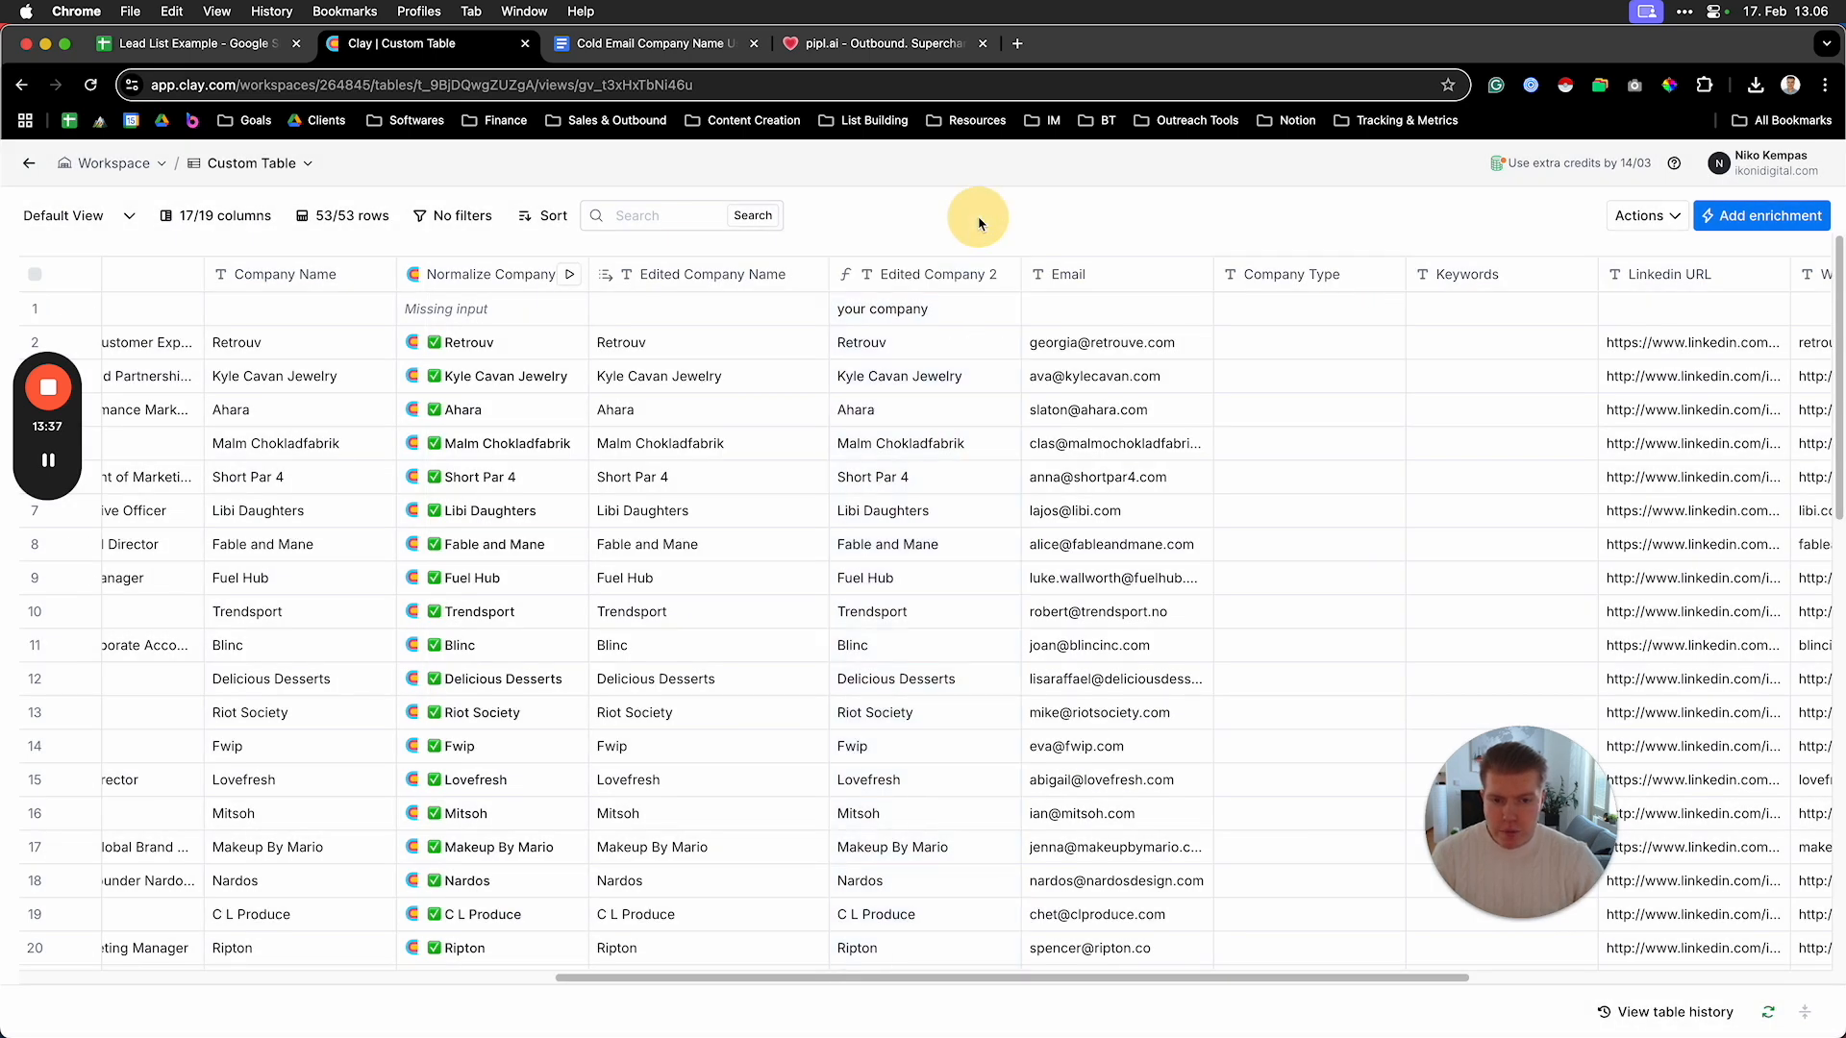
Review the Edited Company 2 values against the company names from the first row down to the last
scroll(960, 385, down, 2)
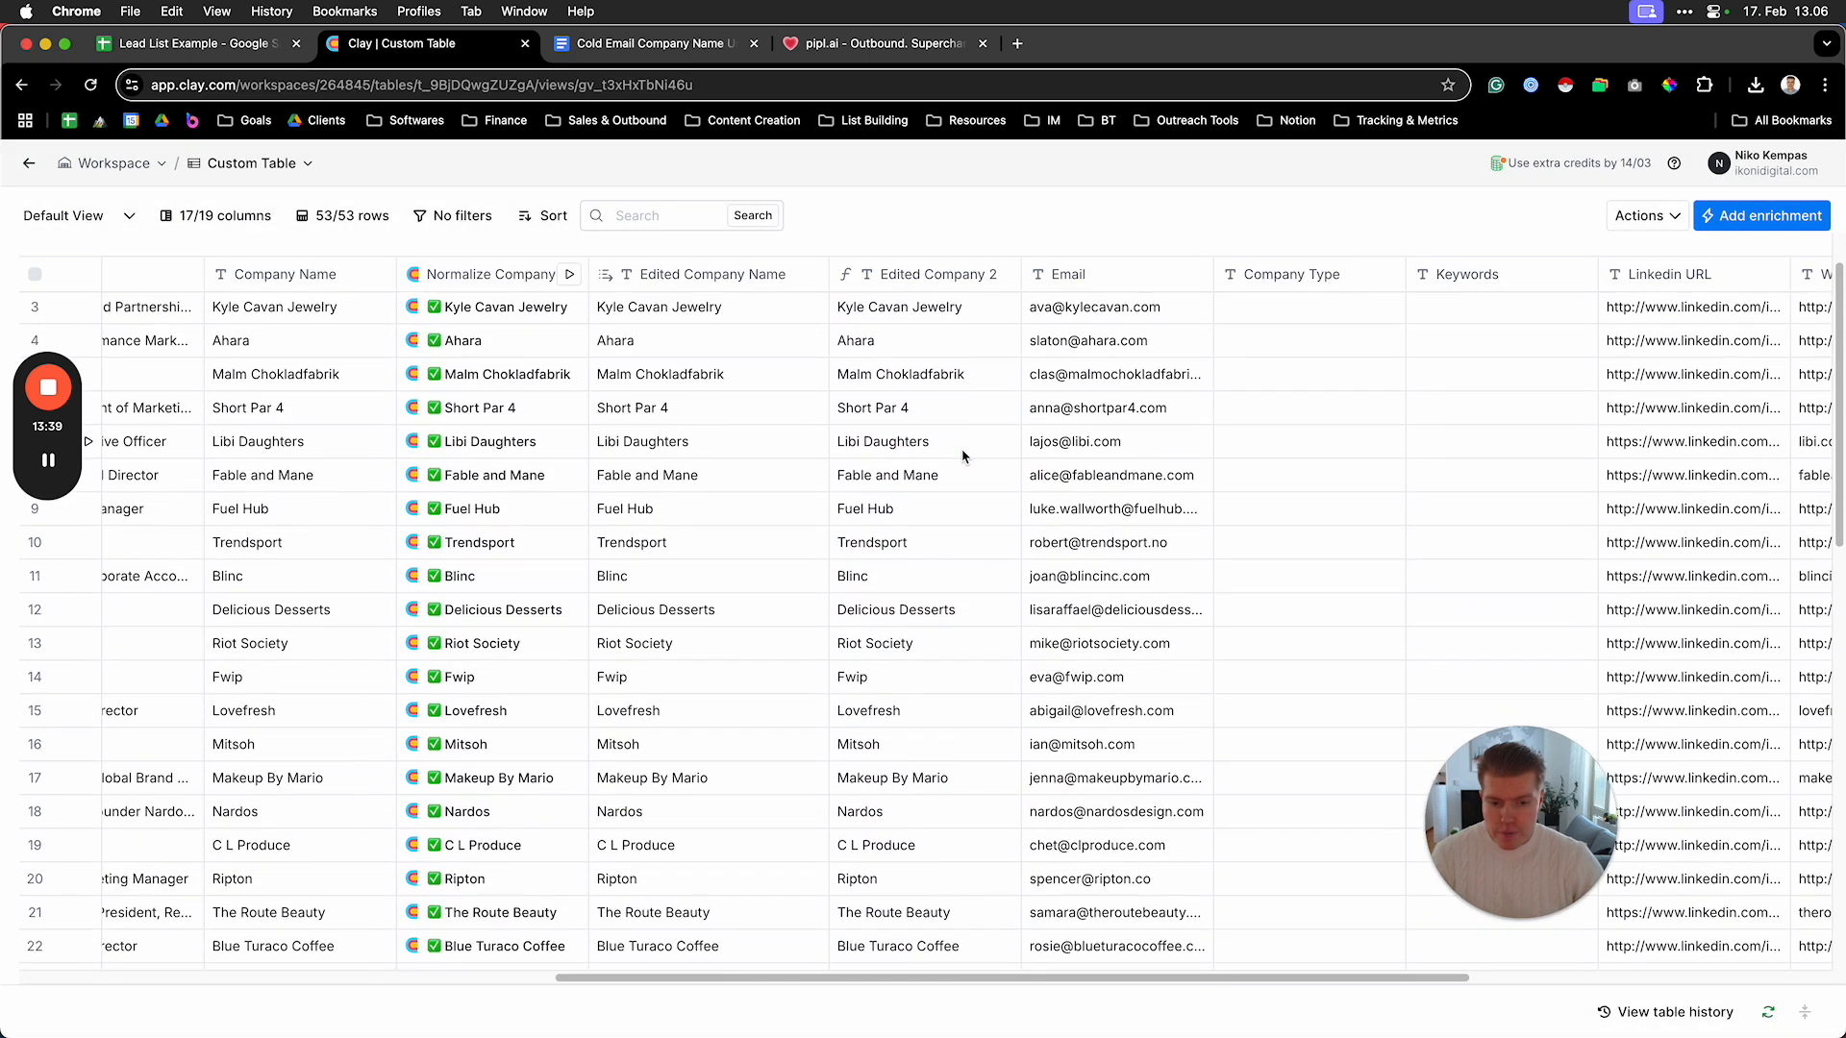
scroll(856, 395, up, 2)
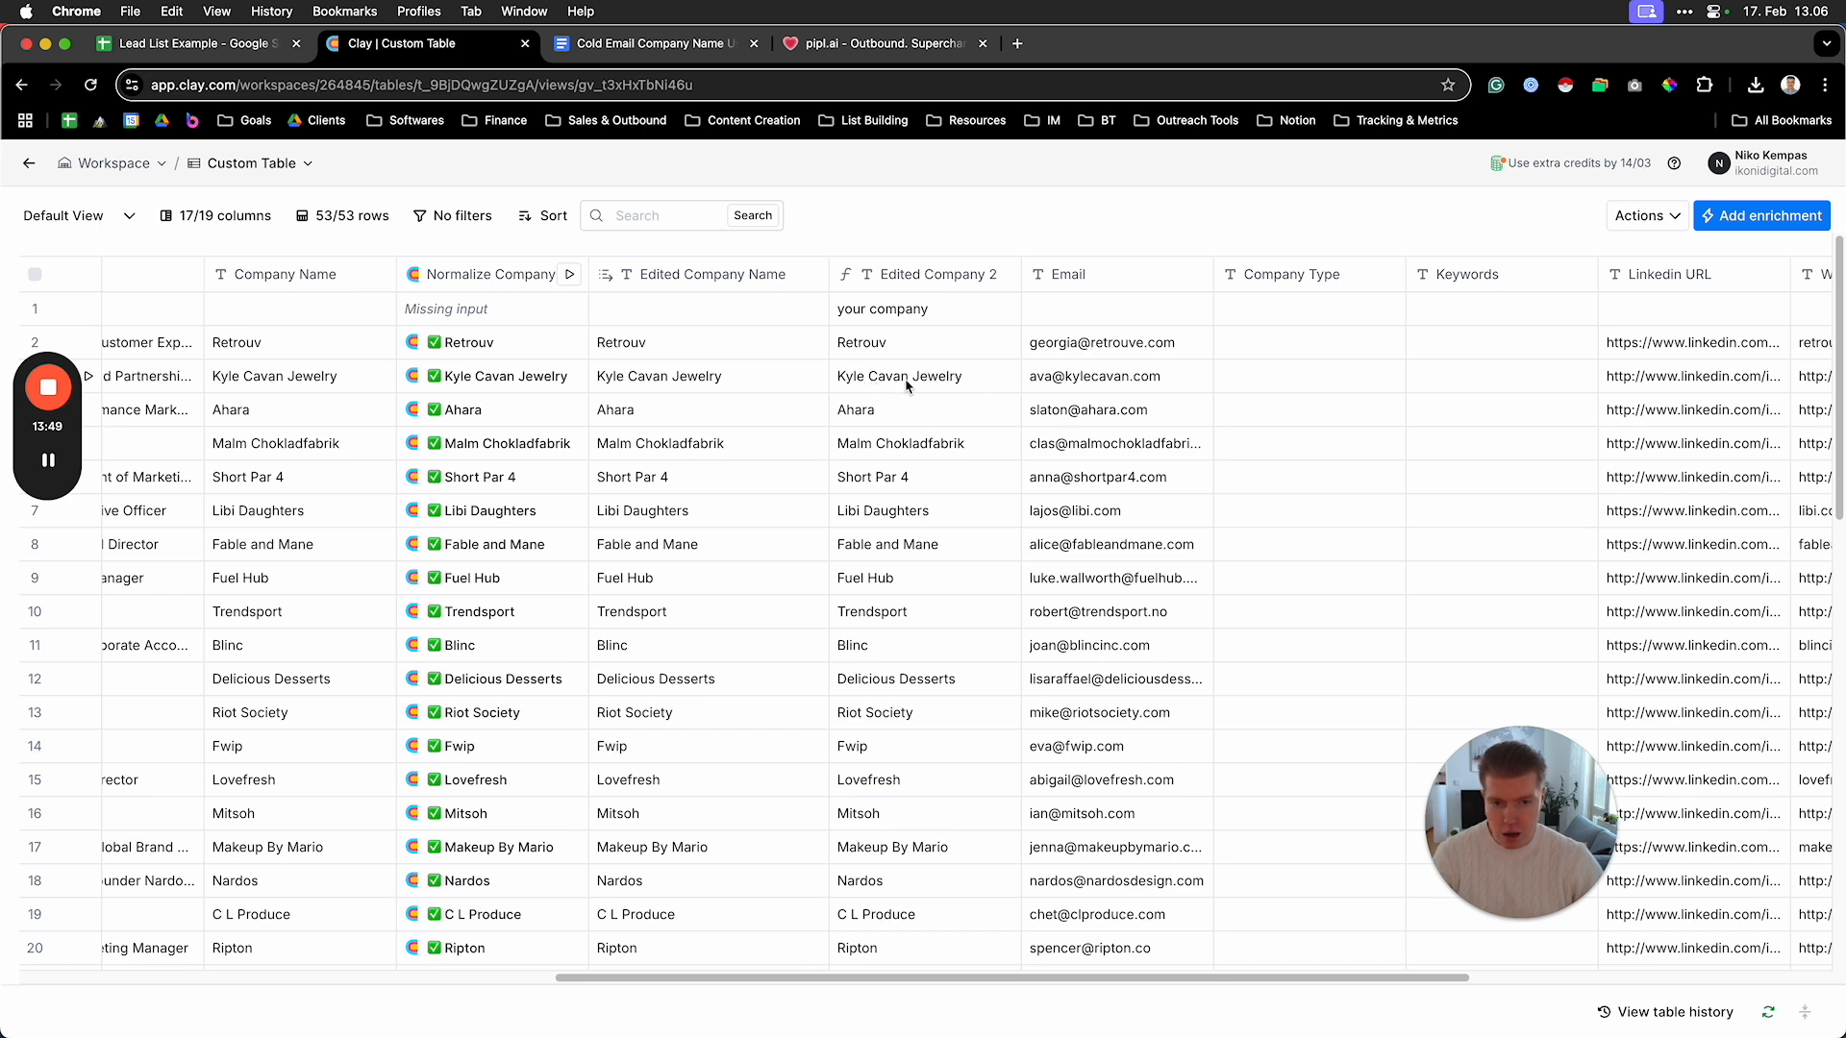
scroll(914, 432, down, 2)
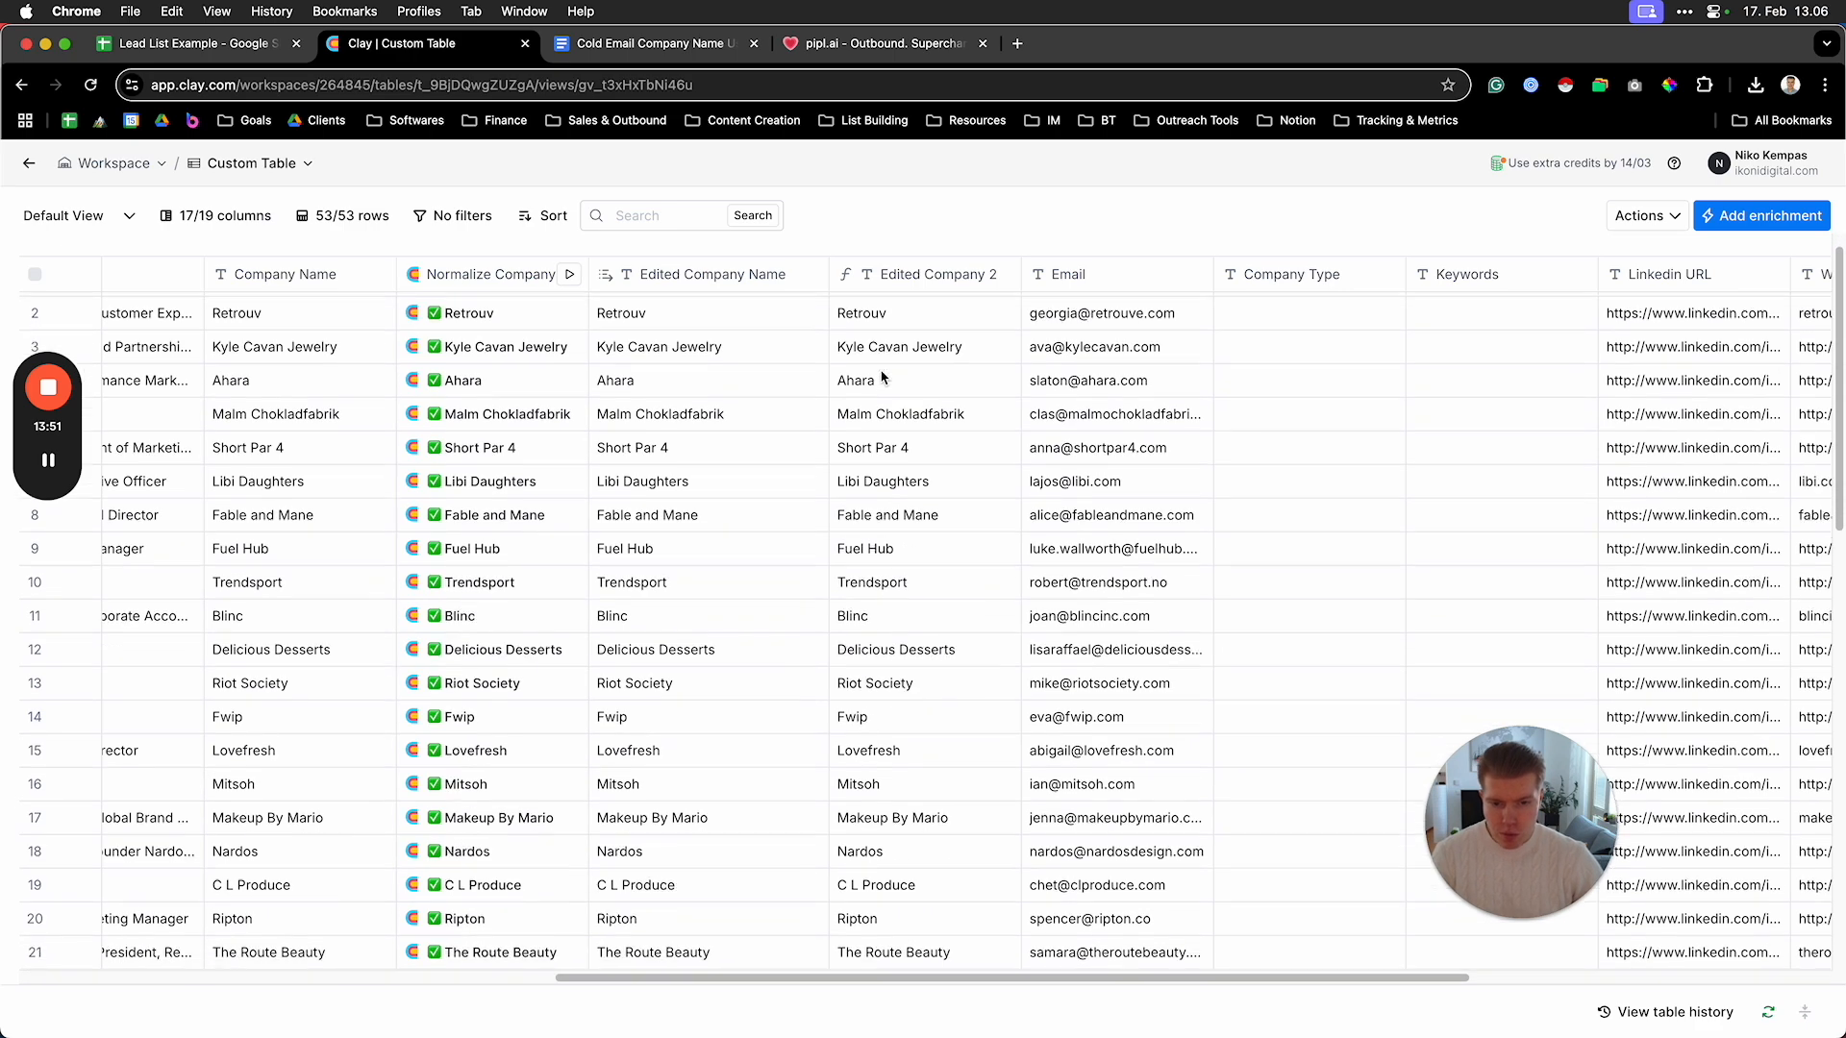
scroll(915, 452, down, 5)
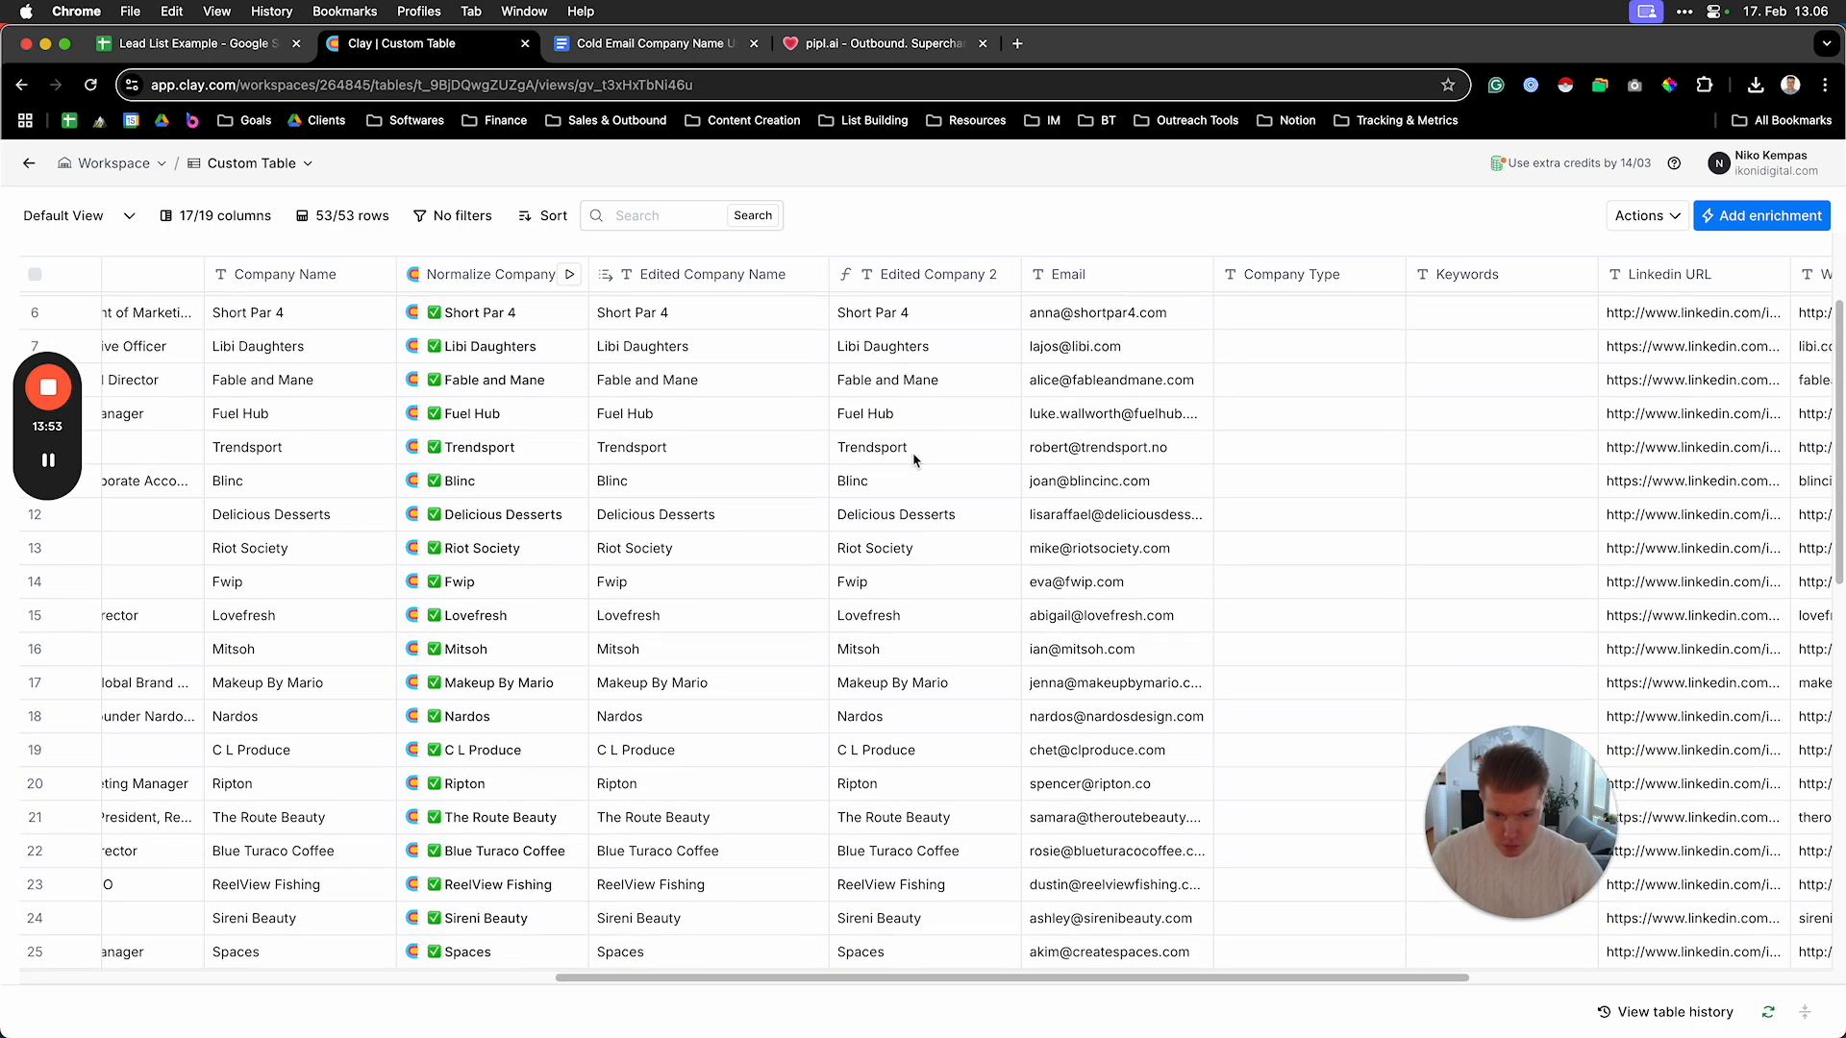
scroll(913, 461, down, 4)
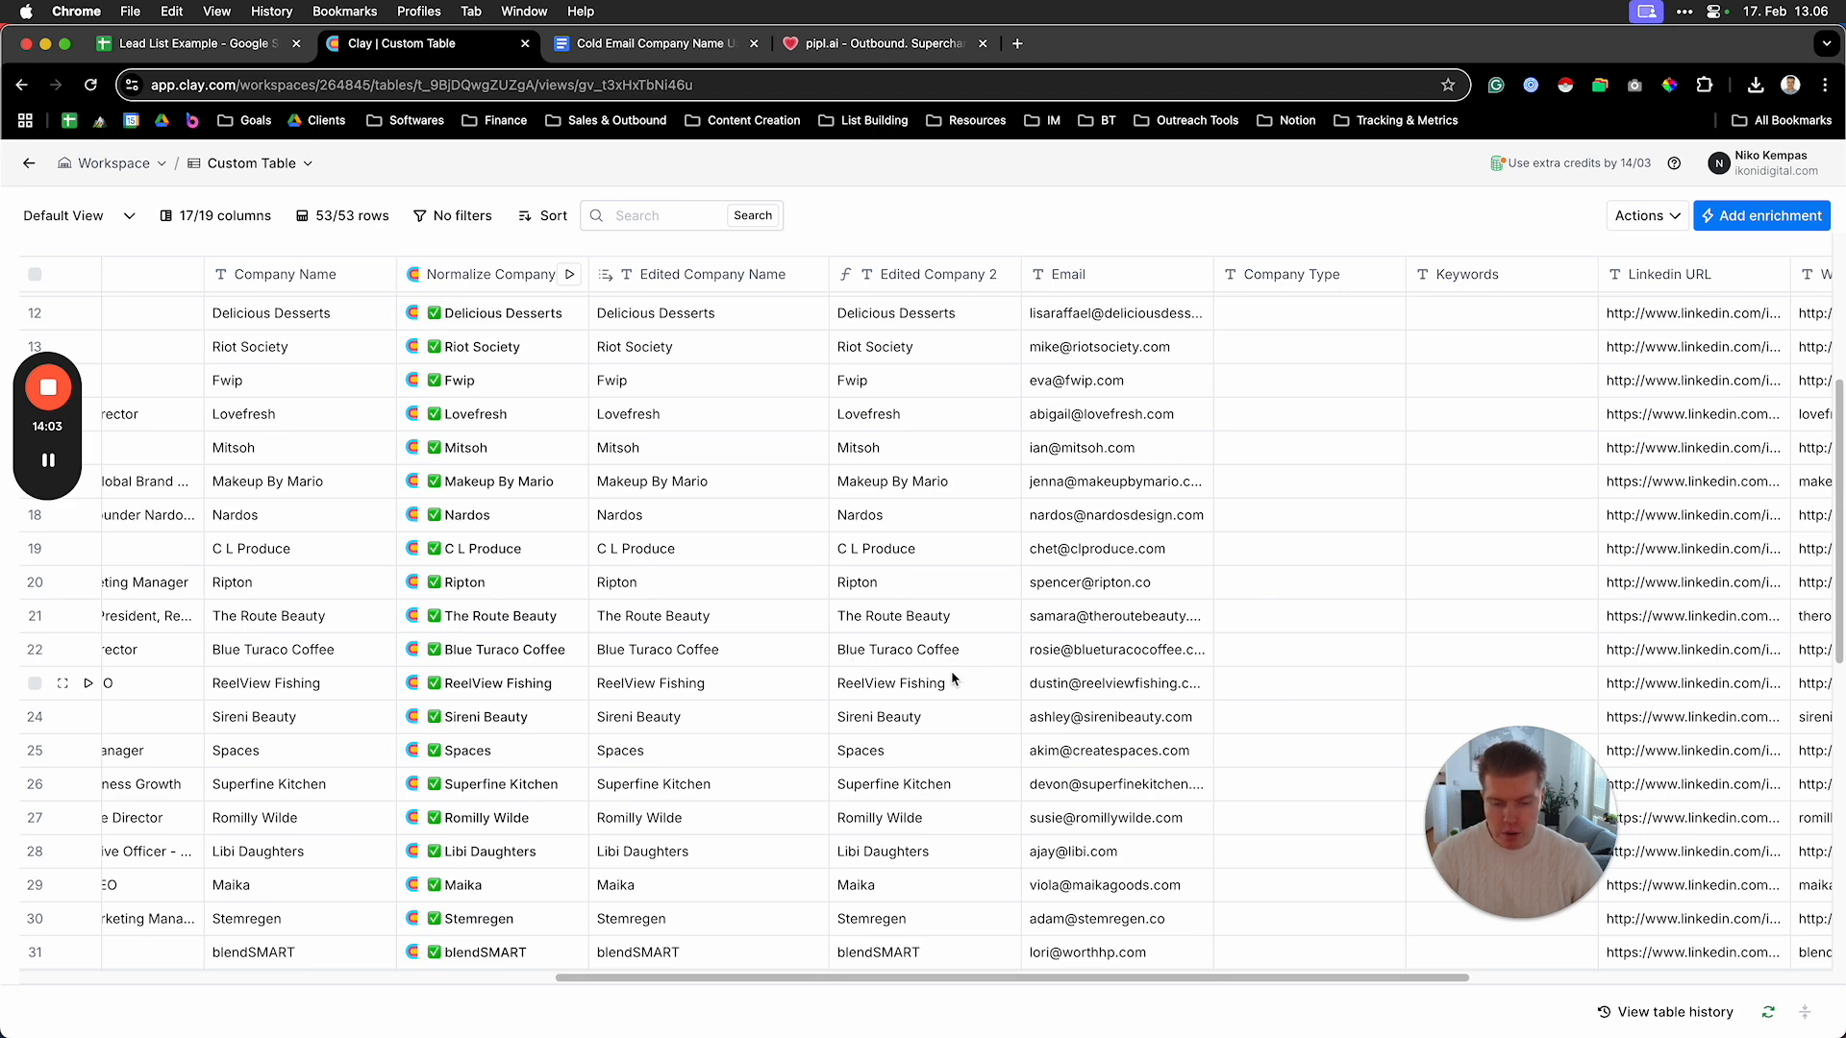
scroll(947, 661, down, 10)
scroll(955, 676, down, 3)
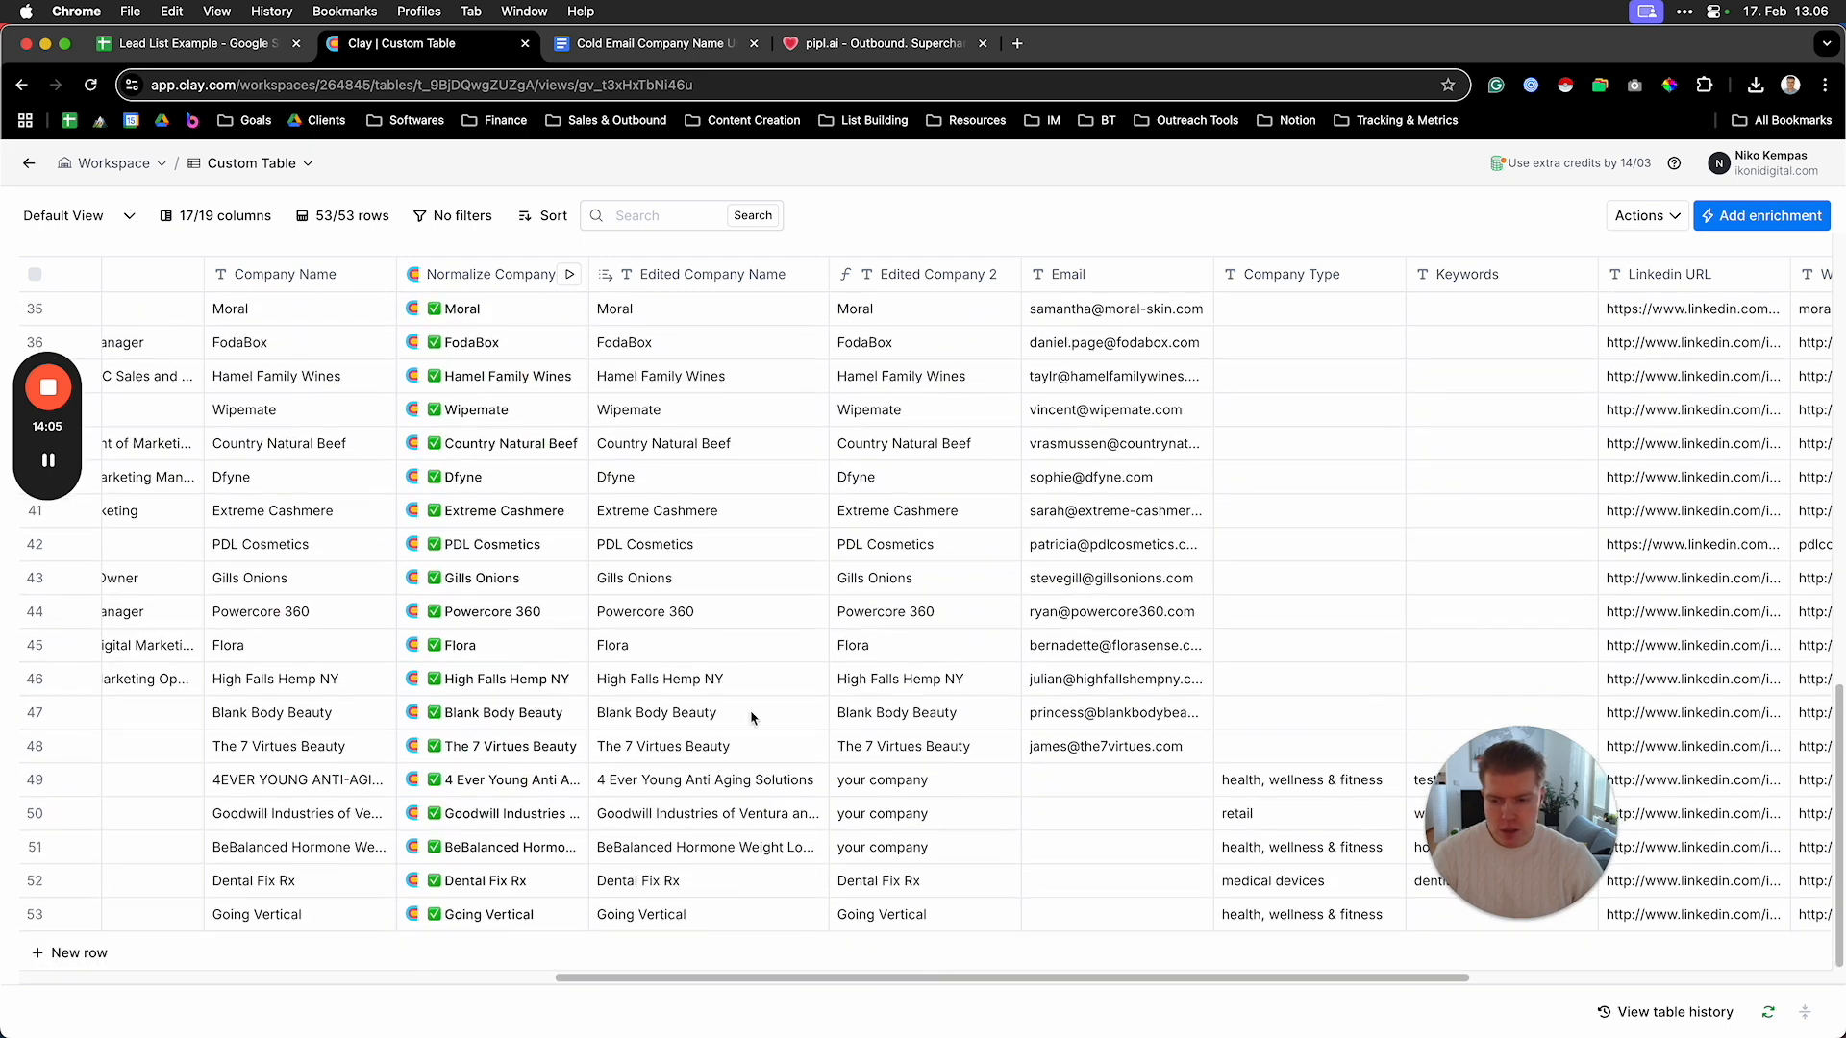
Add a new row with the Company Name "Ikoni Digital" and the Edited Company Name "Ikoni"
click(77, 955)
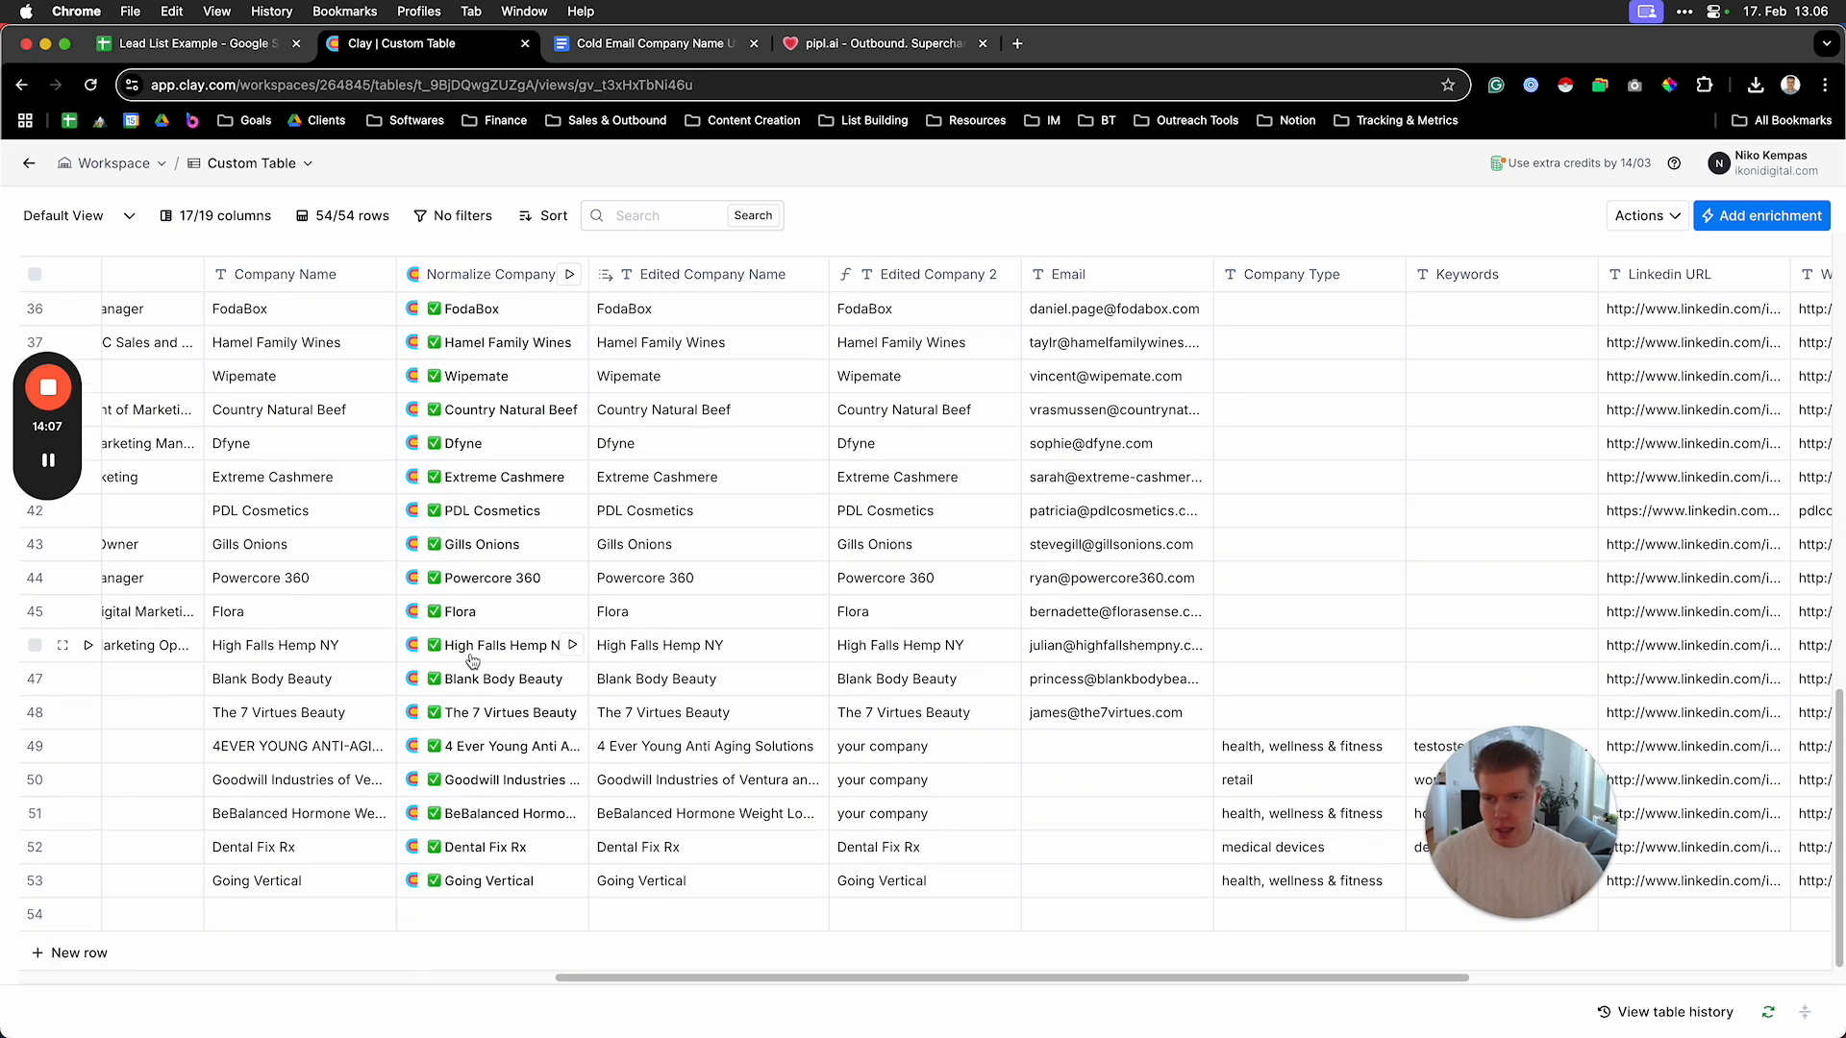
click(295, 915)
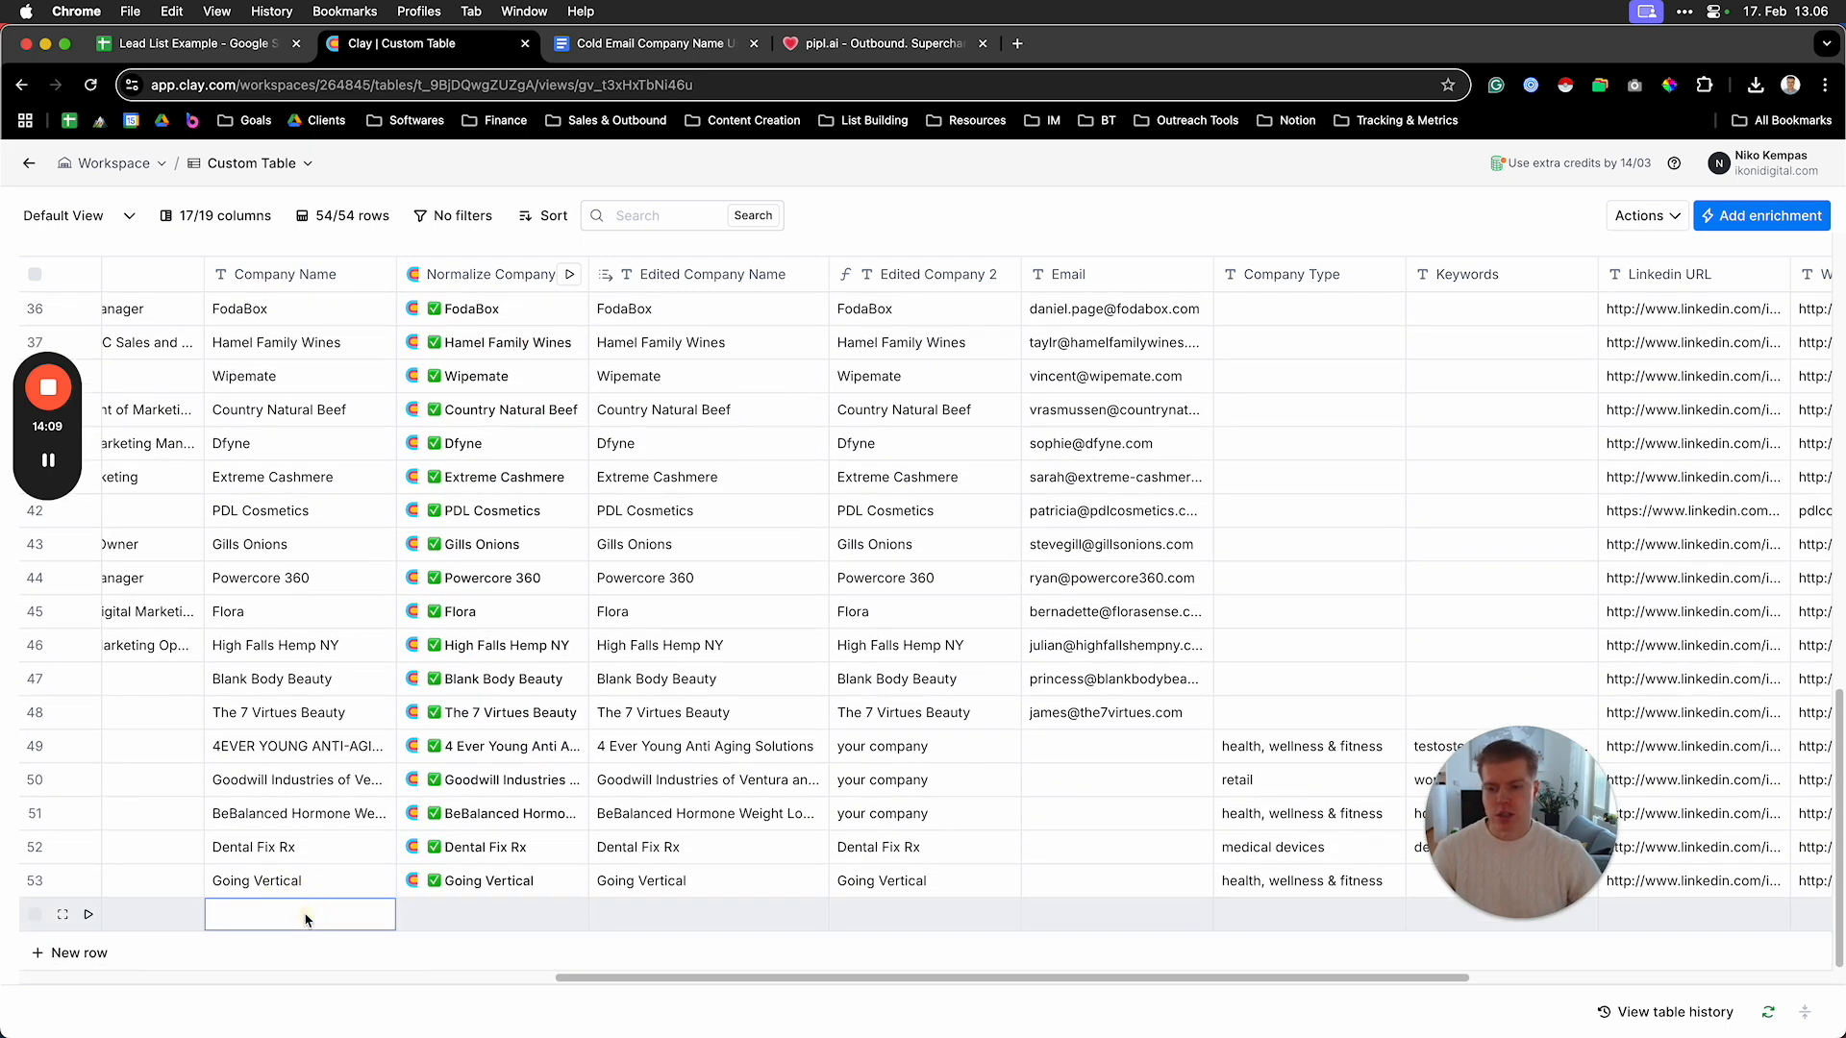
text(Ikoni )
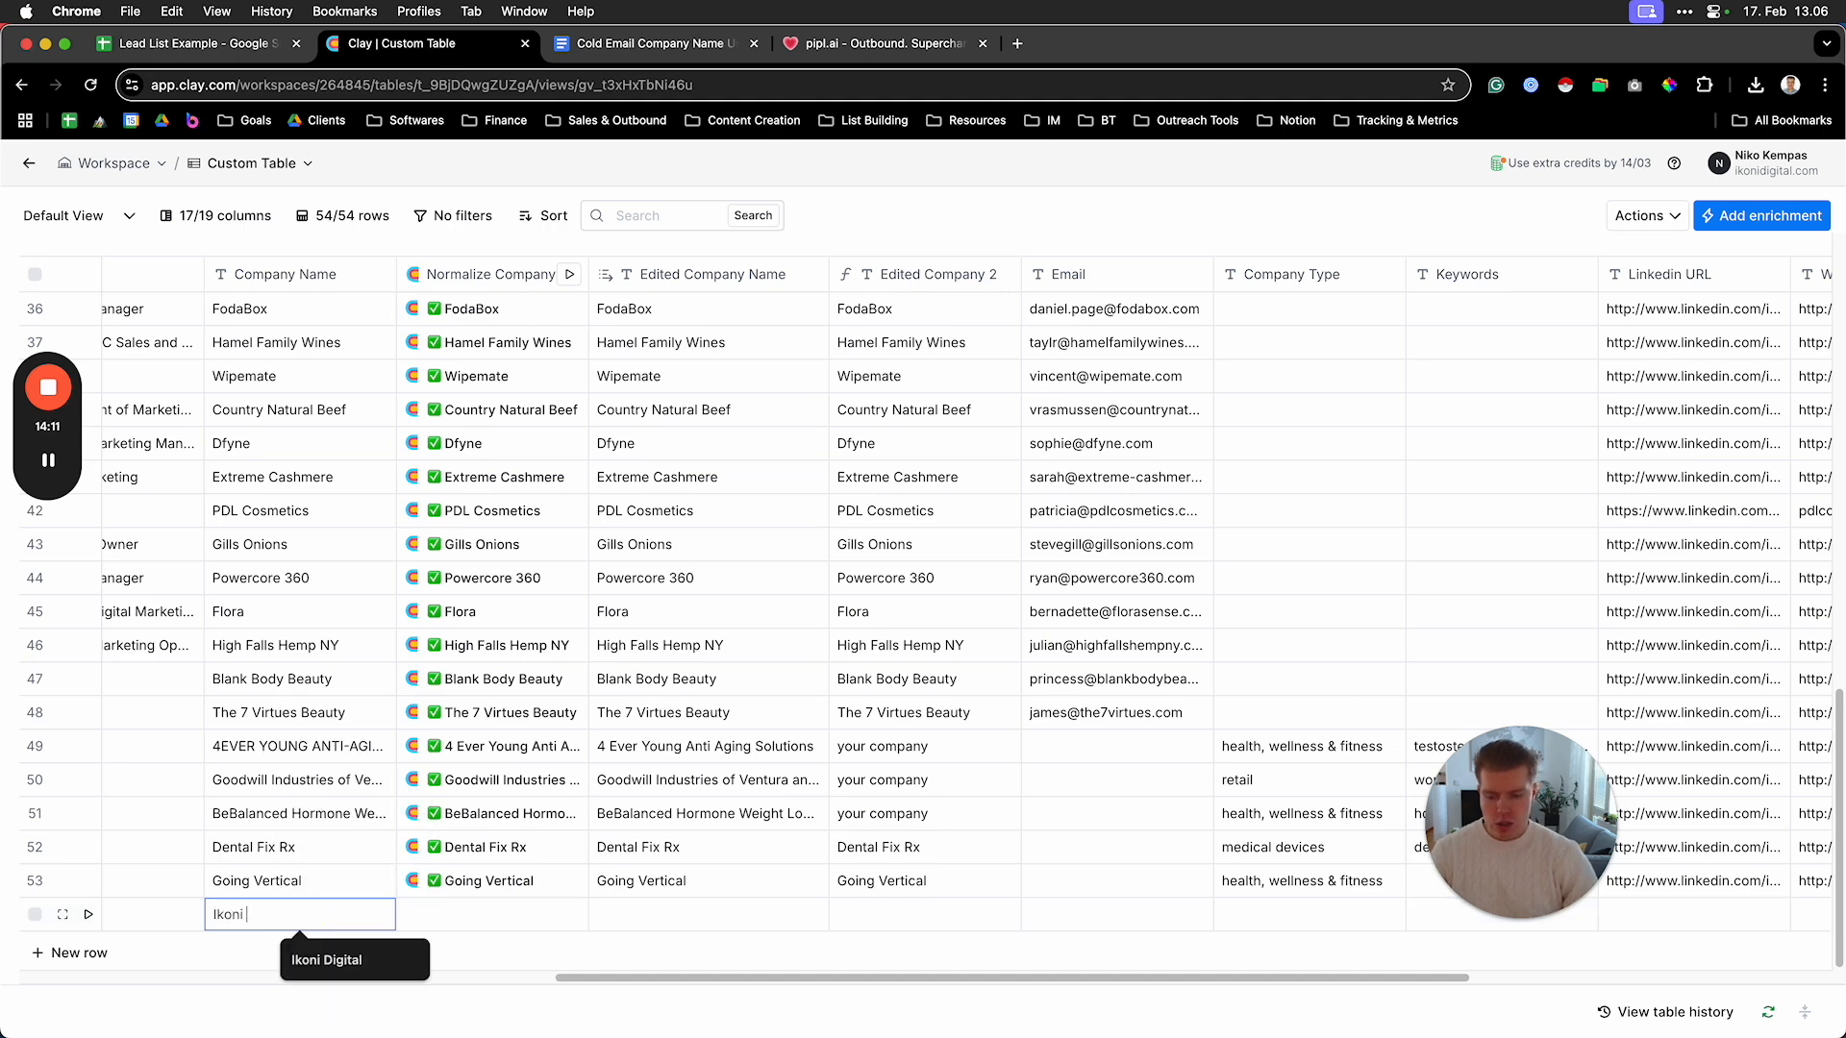
text(Digital)
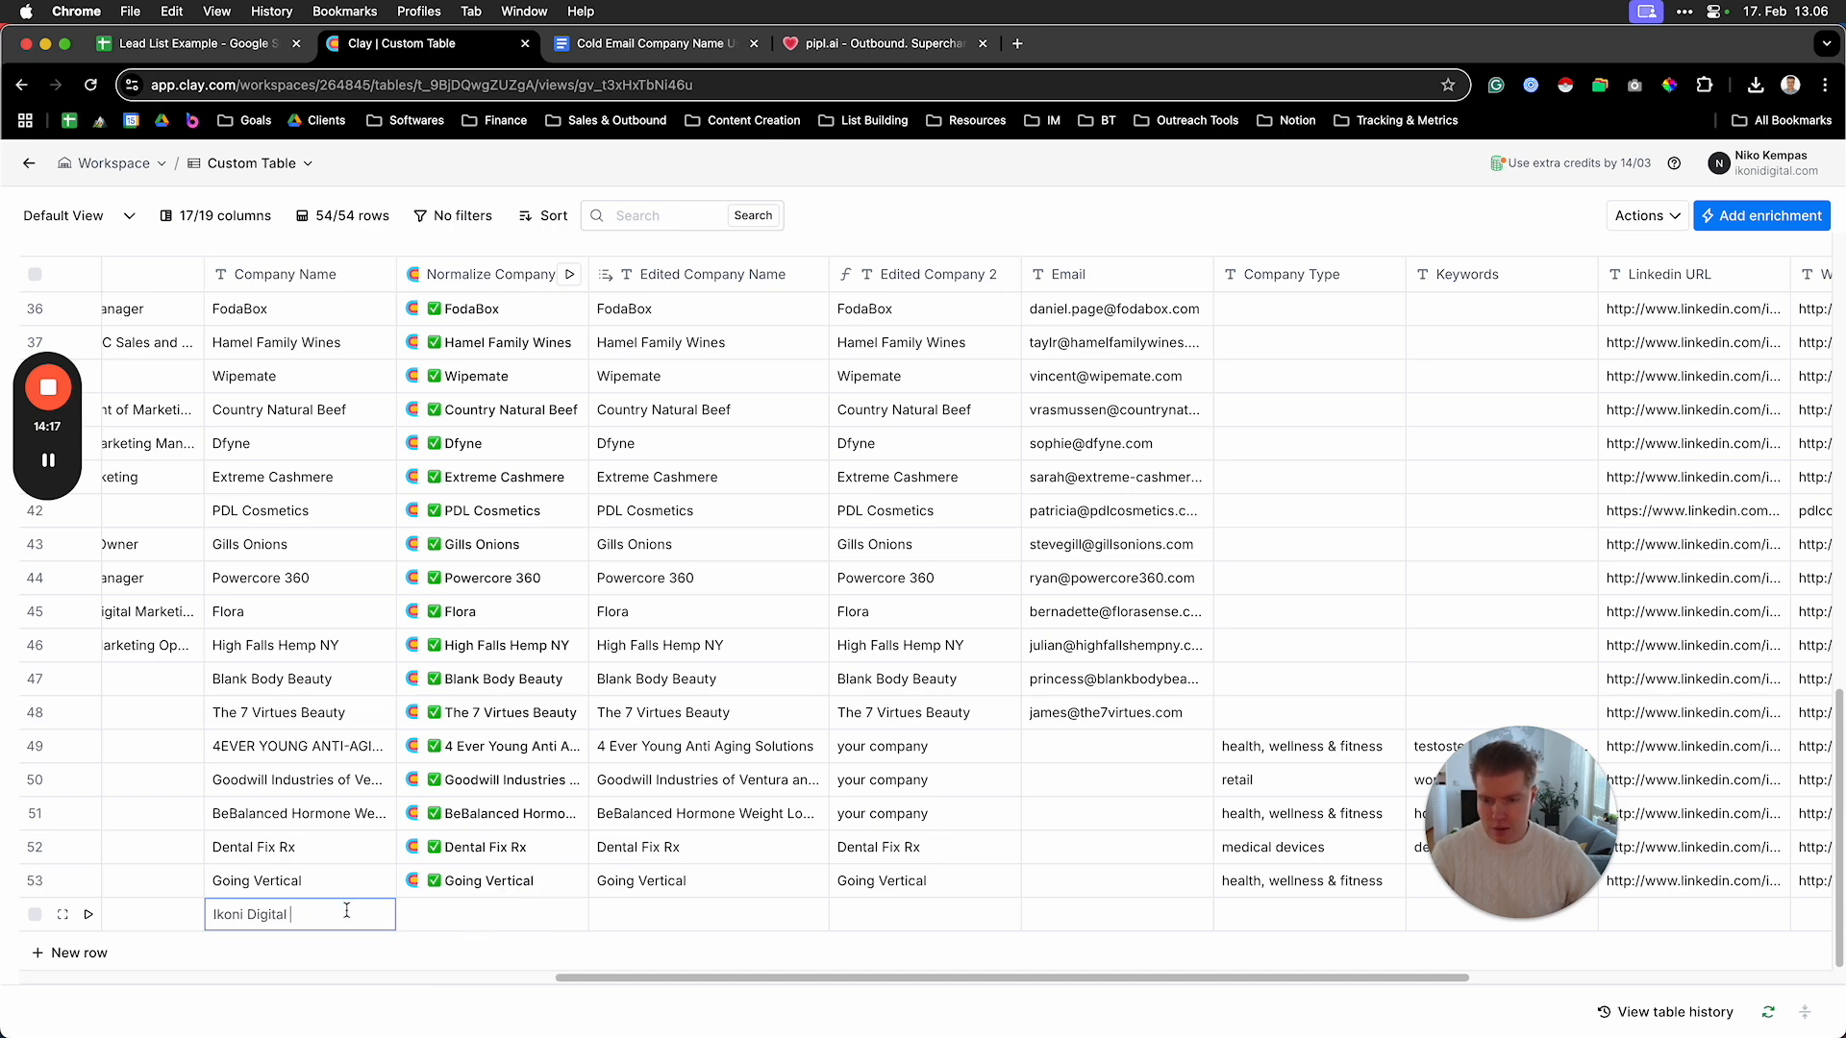
click(709, 914)
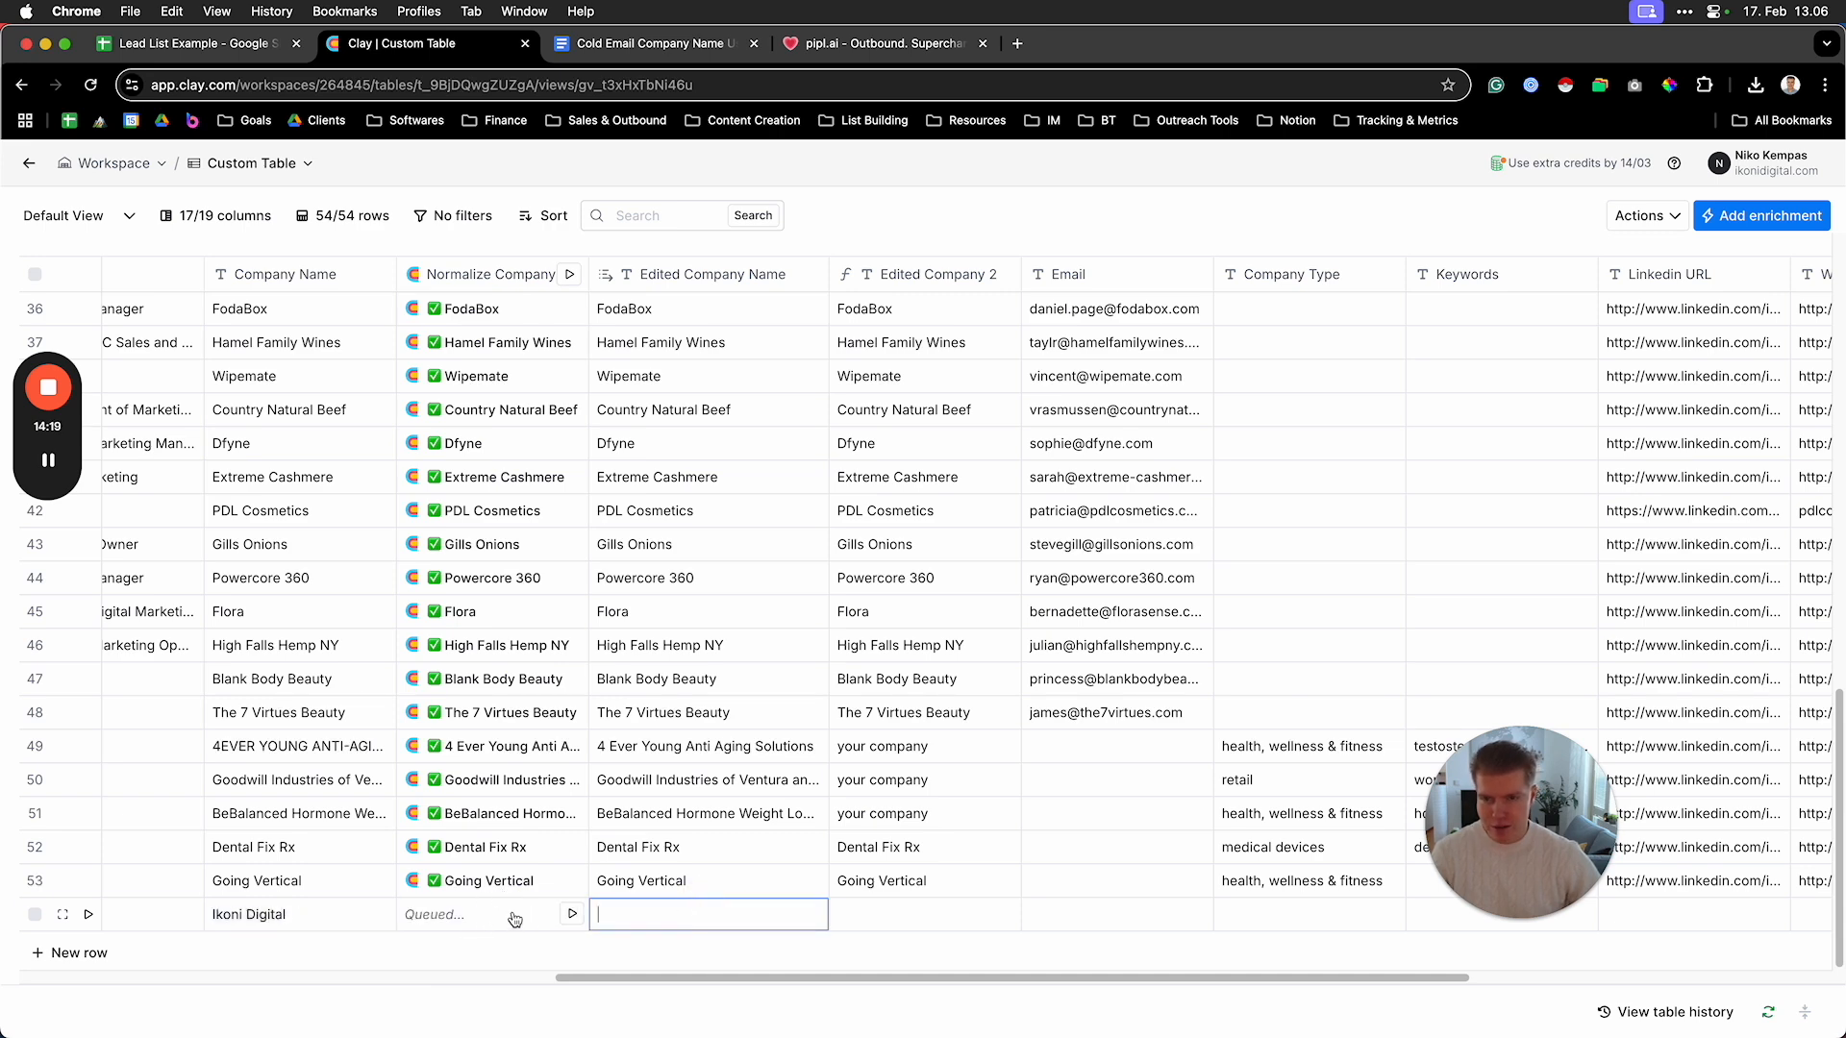
text(Ikoni Digital)
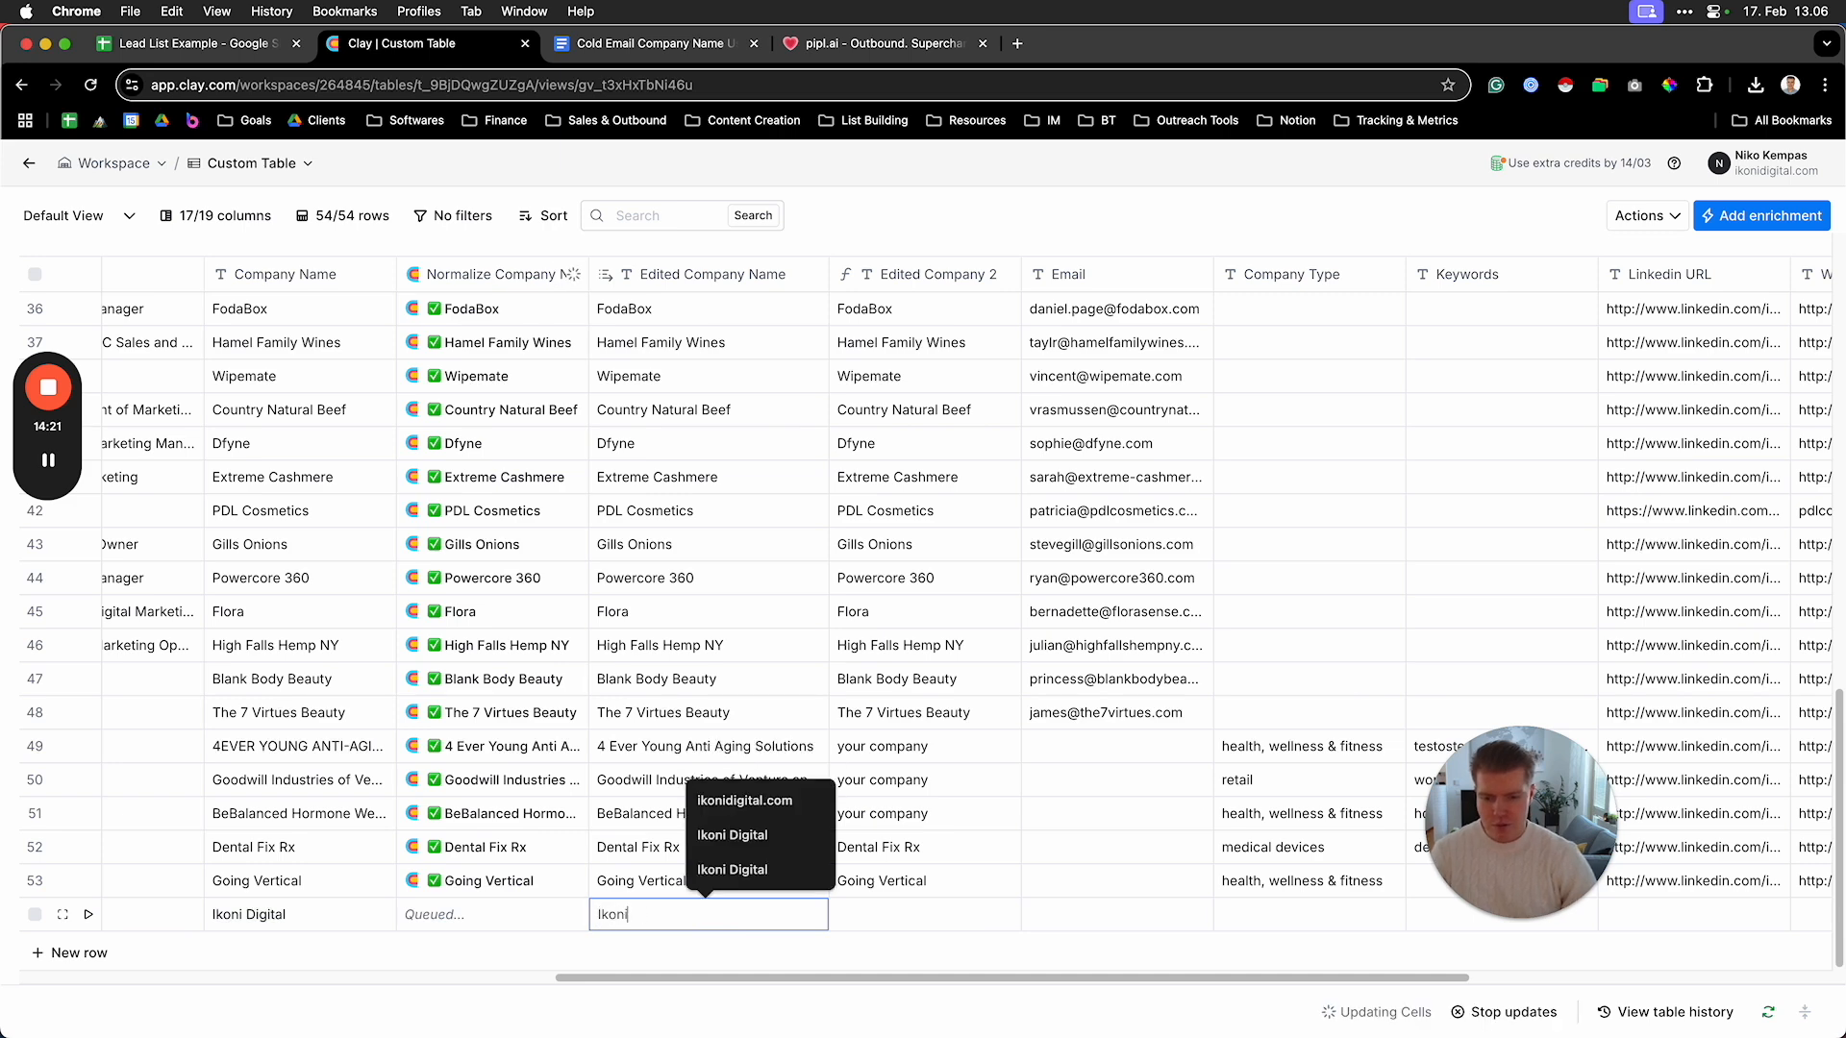
Extend the new row's Company Name to "Ikoni Digital Agency"
click(317, 918)
double_click(317, 918)
click(317, 915)
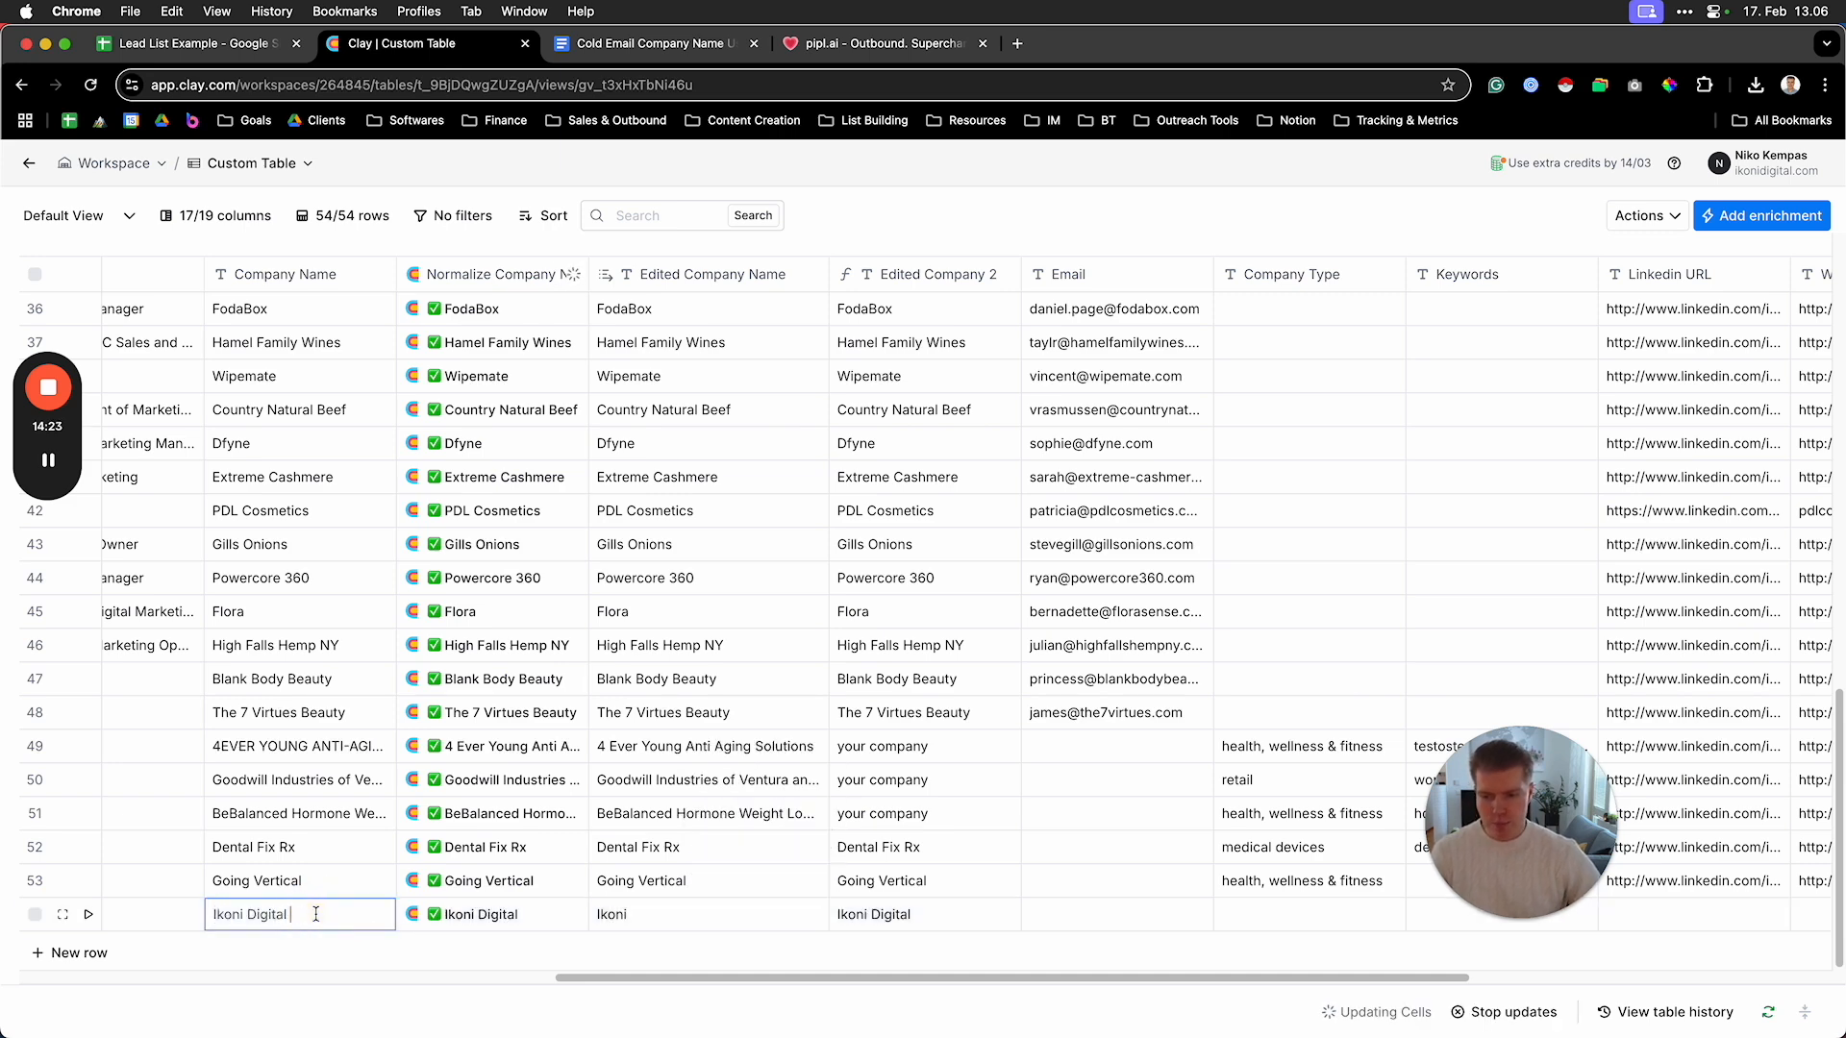
text(Agency)
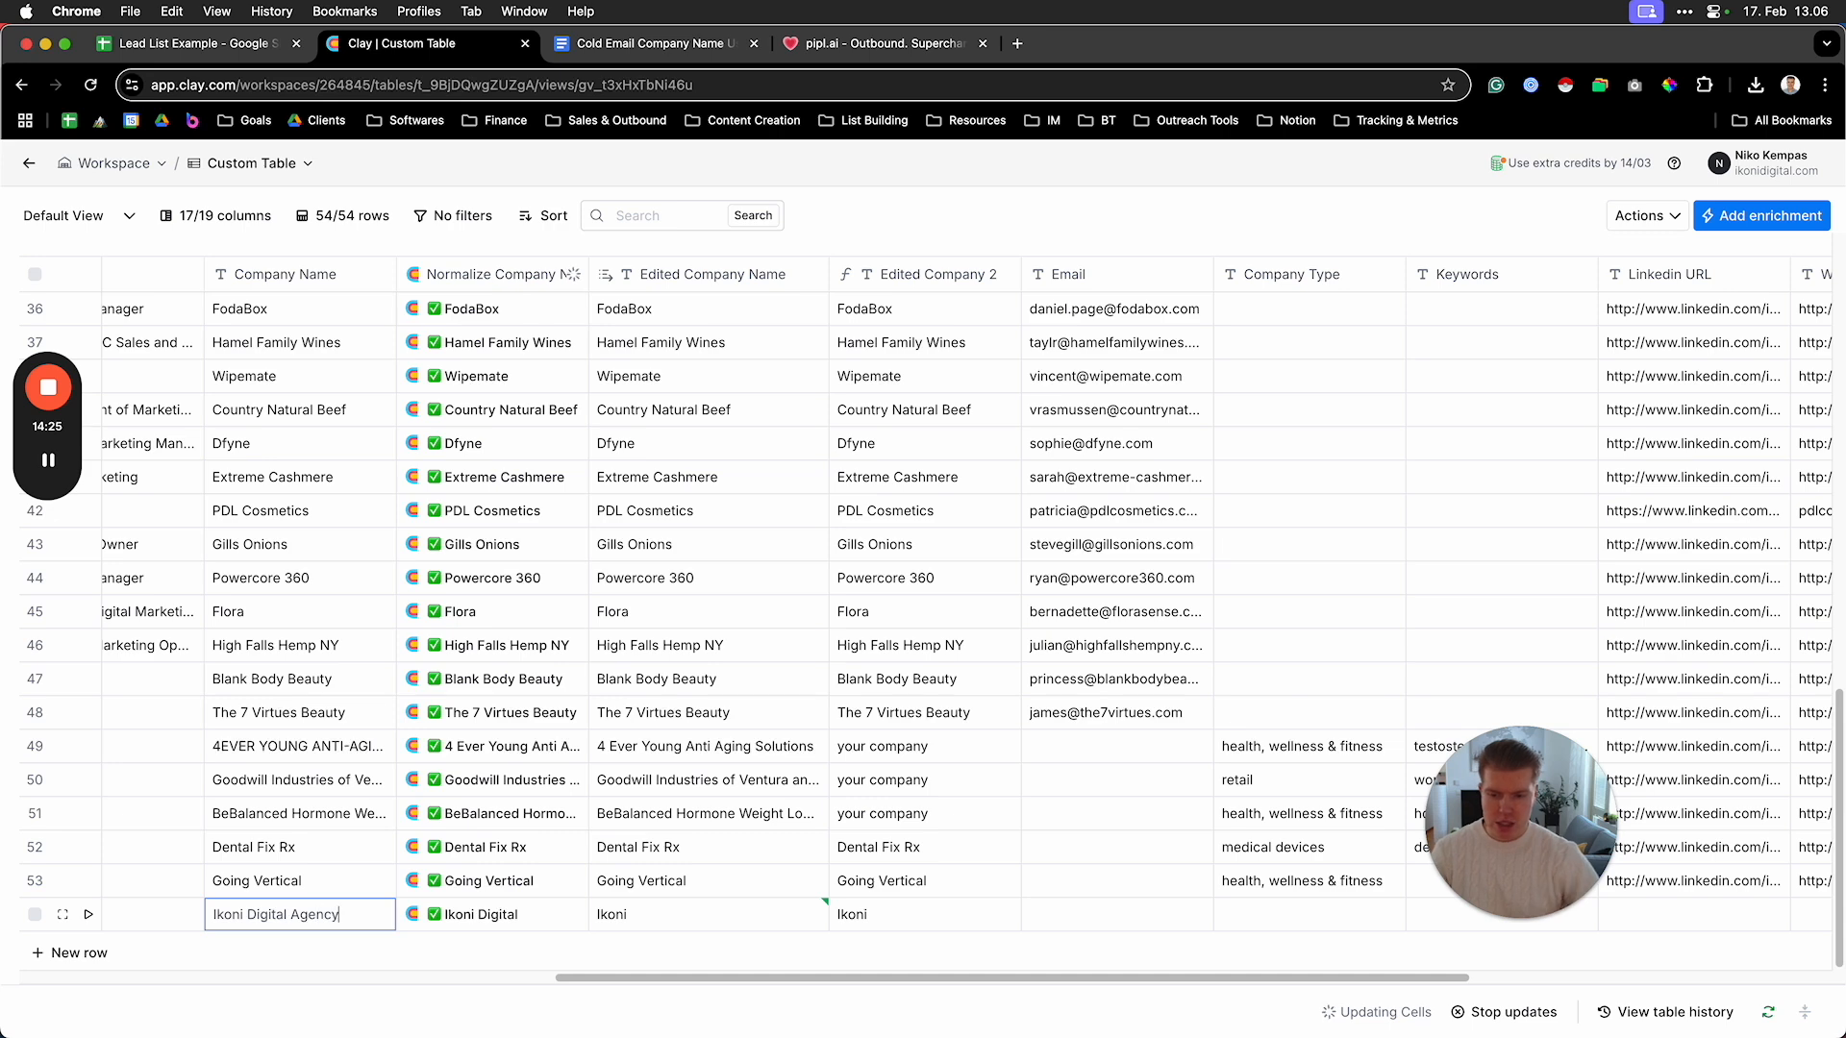
key(Return)
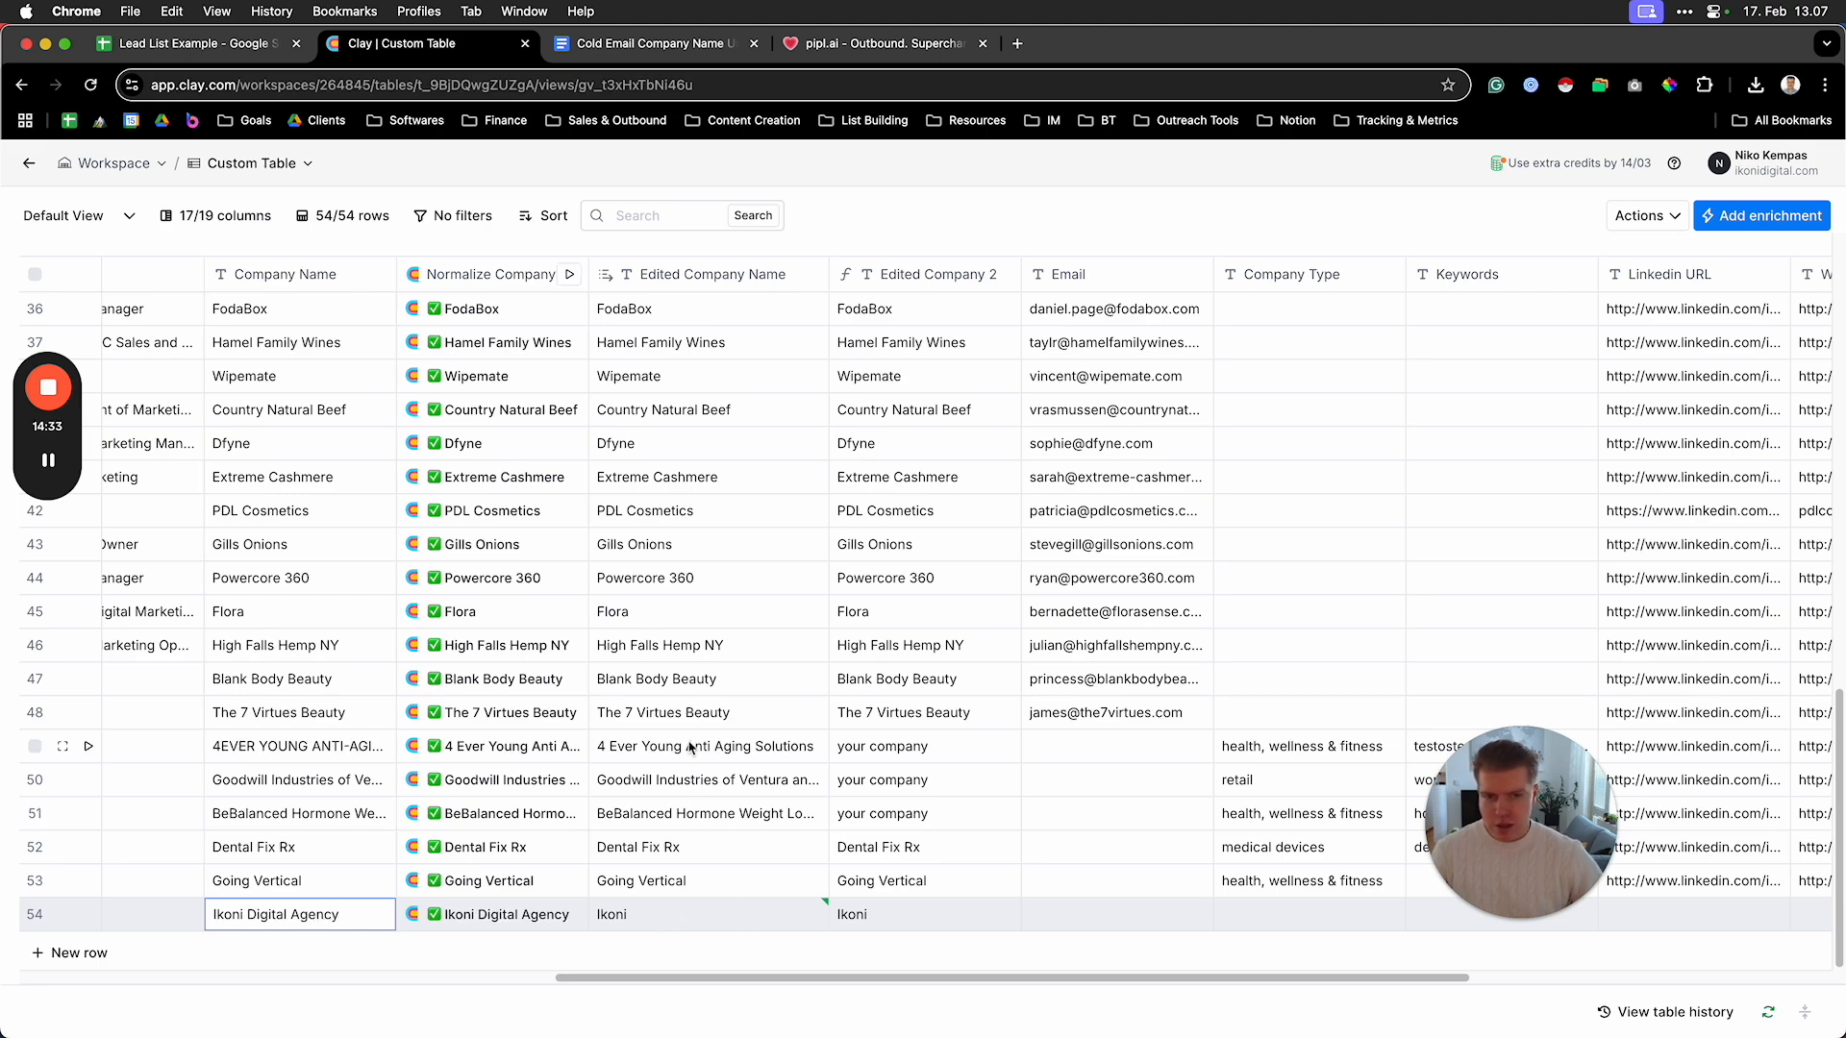
Insert a formula column directly after Edited Company 2 and begin its prompt with "If the value in" followed by the Edited Company 2 column reference
scroll(690, 738, up, 12)
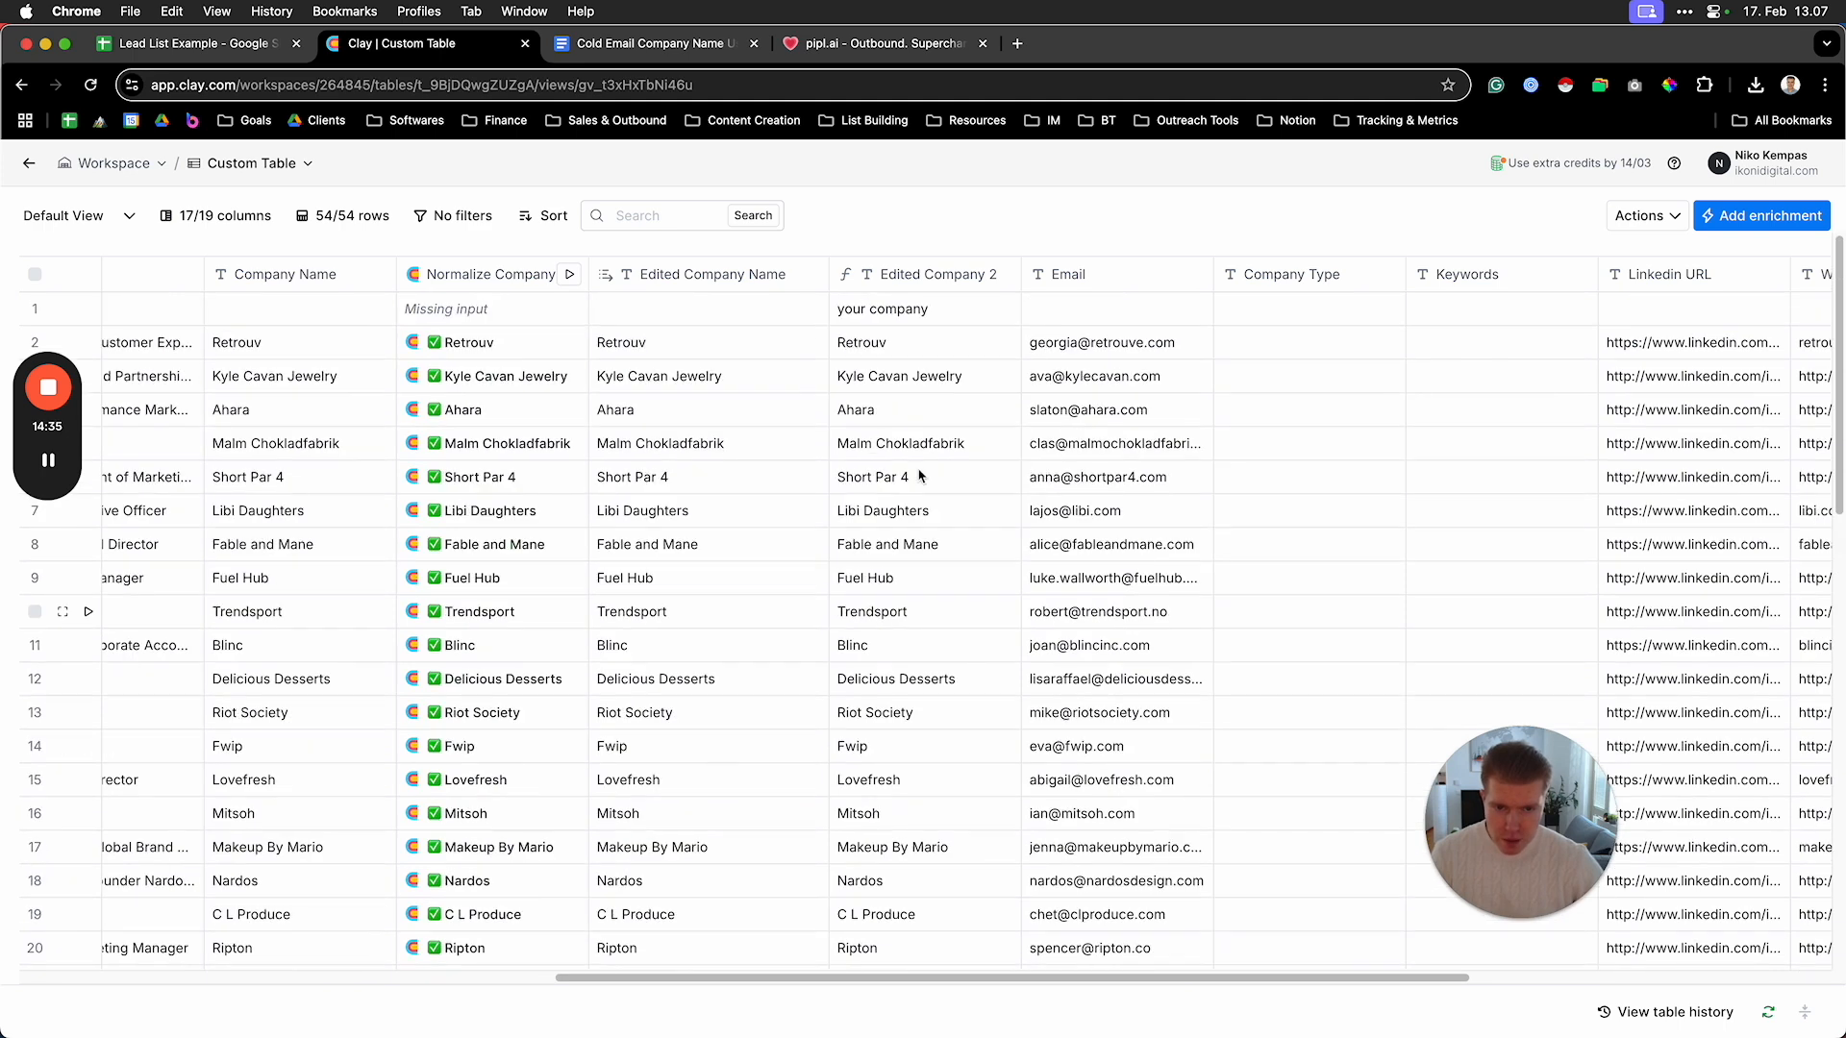
click(932, 278)
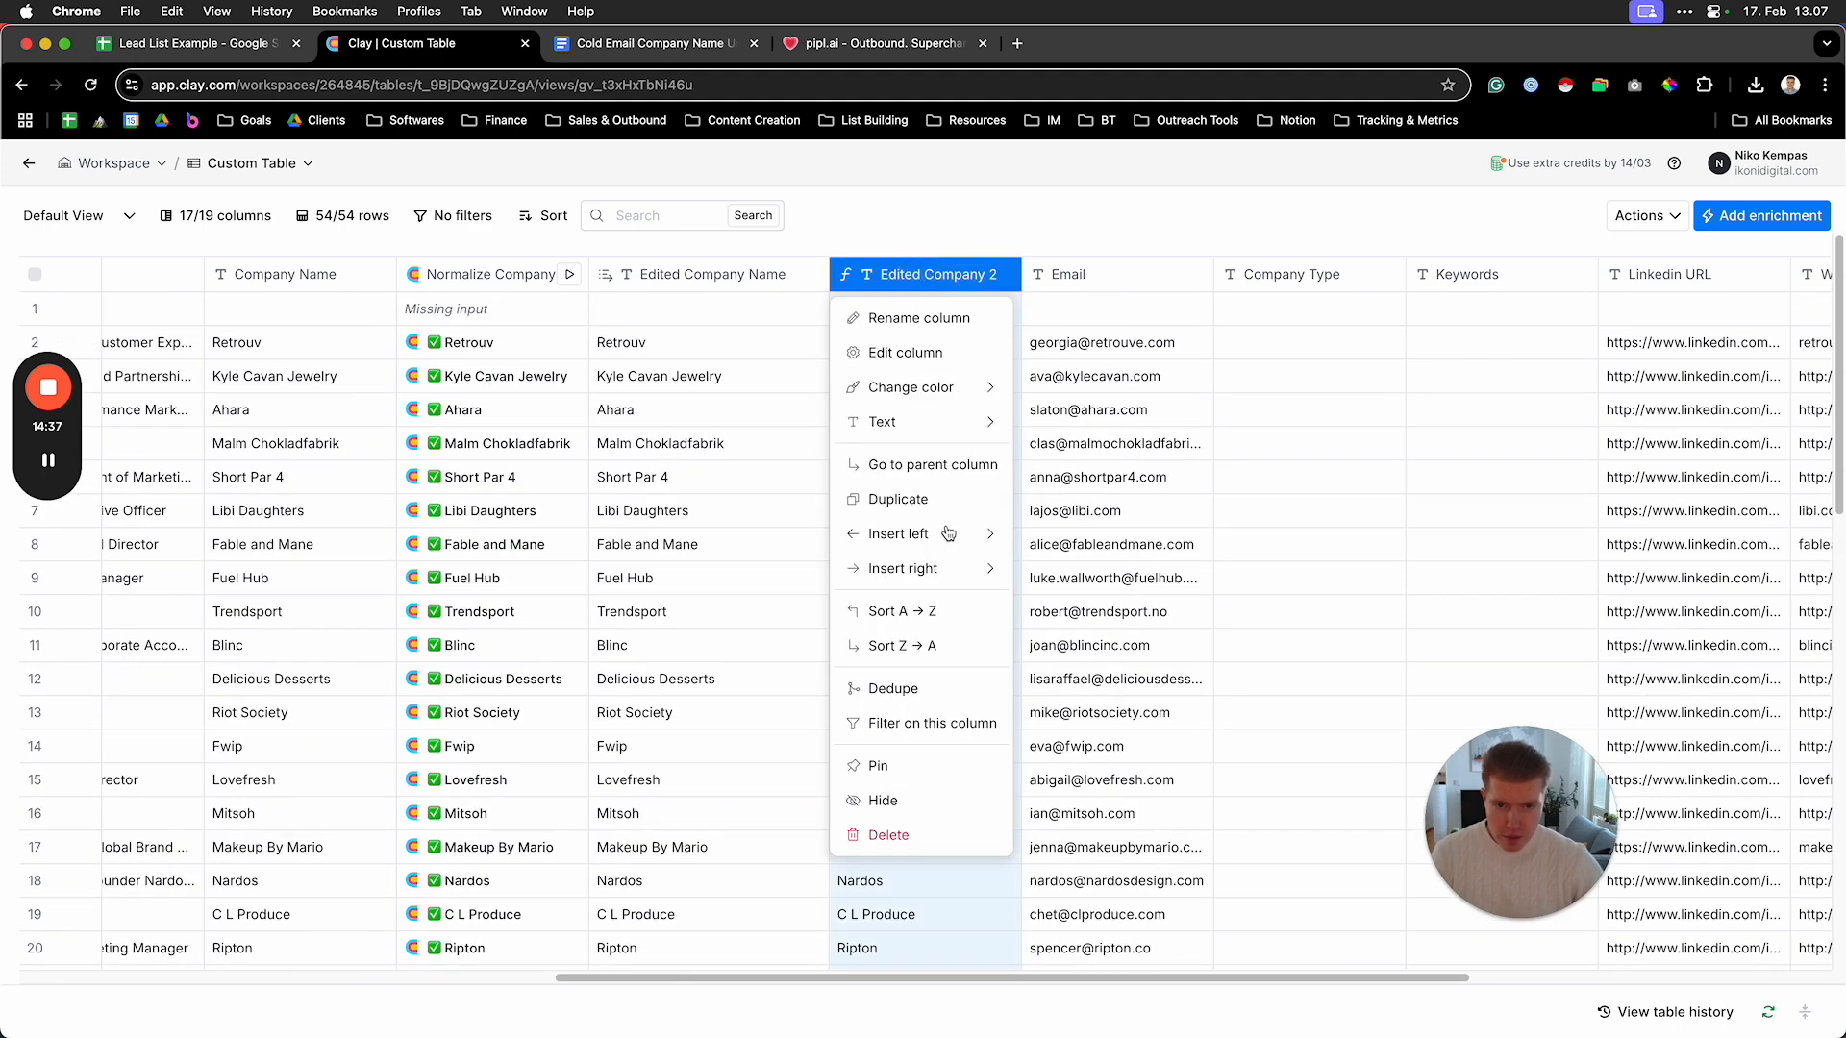
mouse_move(923, 576)
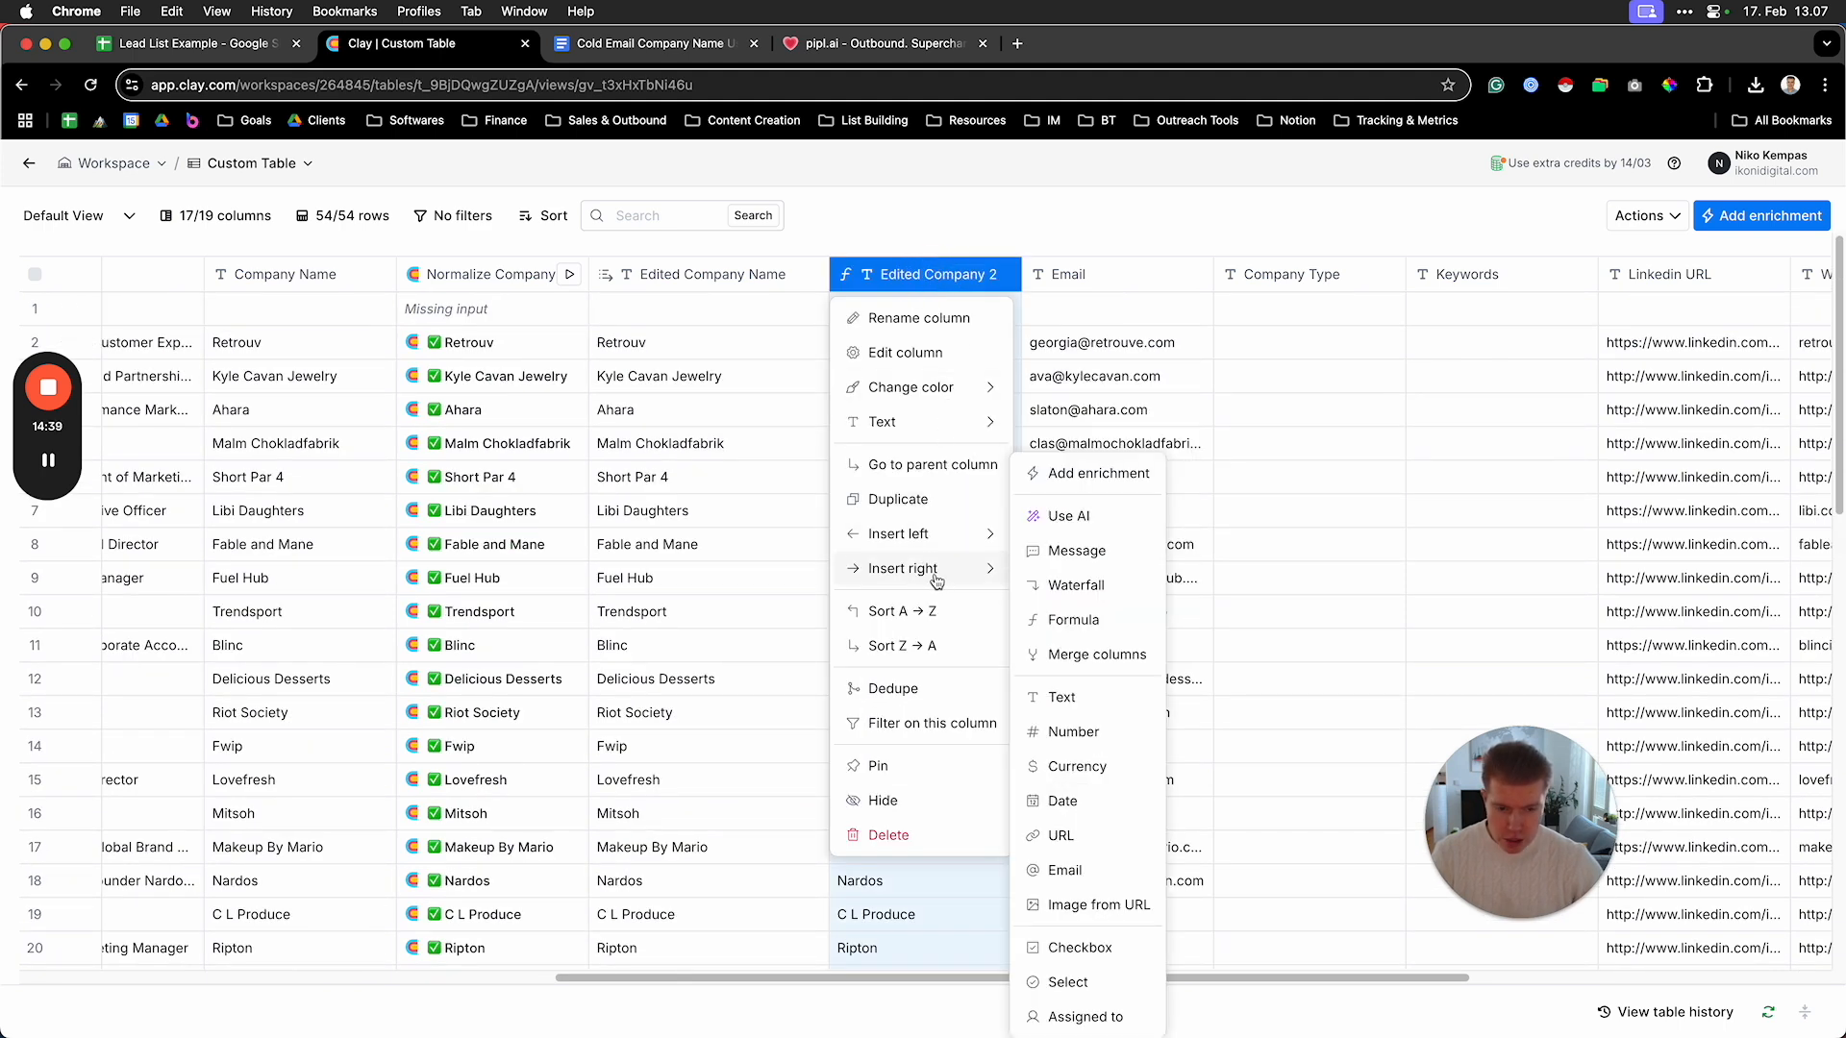
click(1084, 622)
click(593, 414)
text(If the value in)
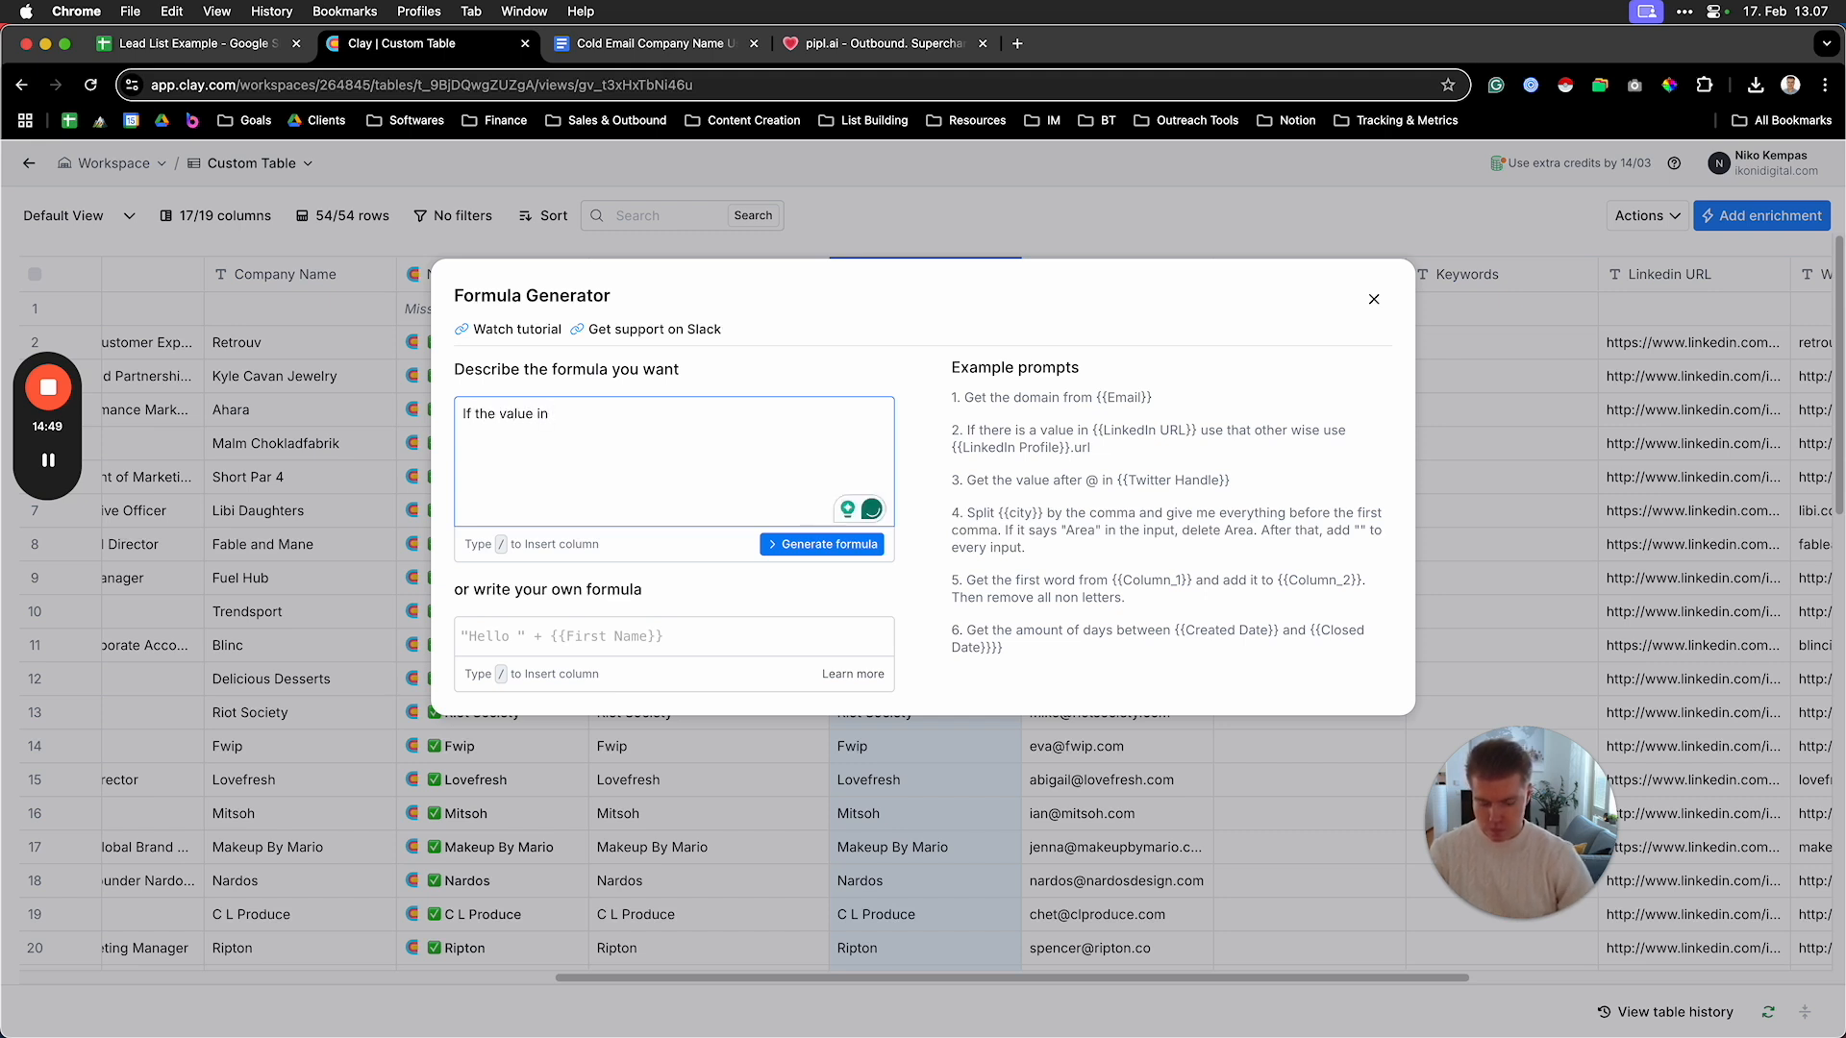
text(/)
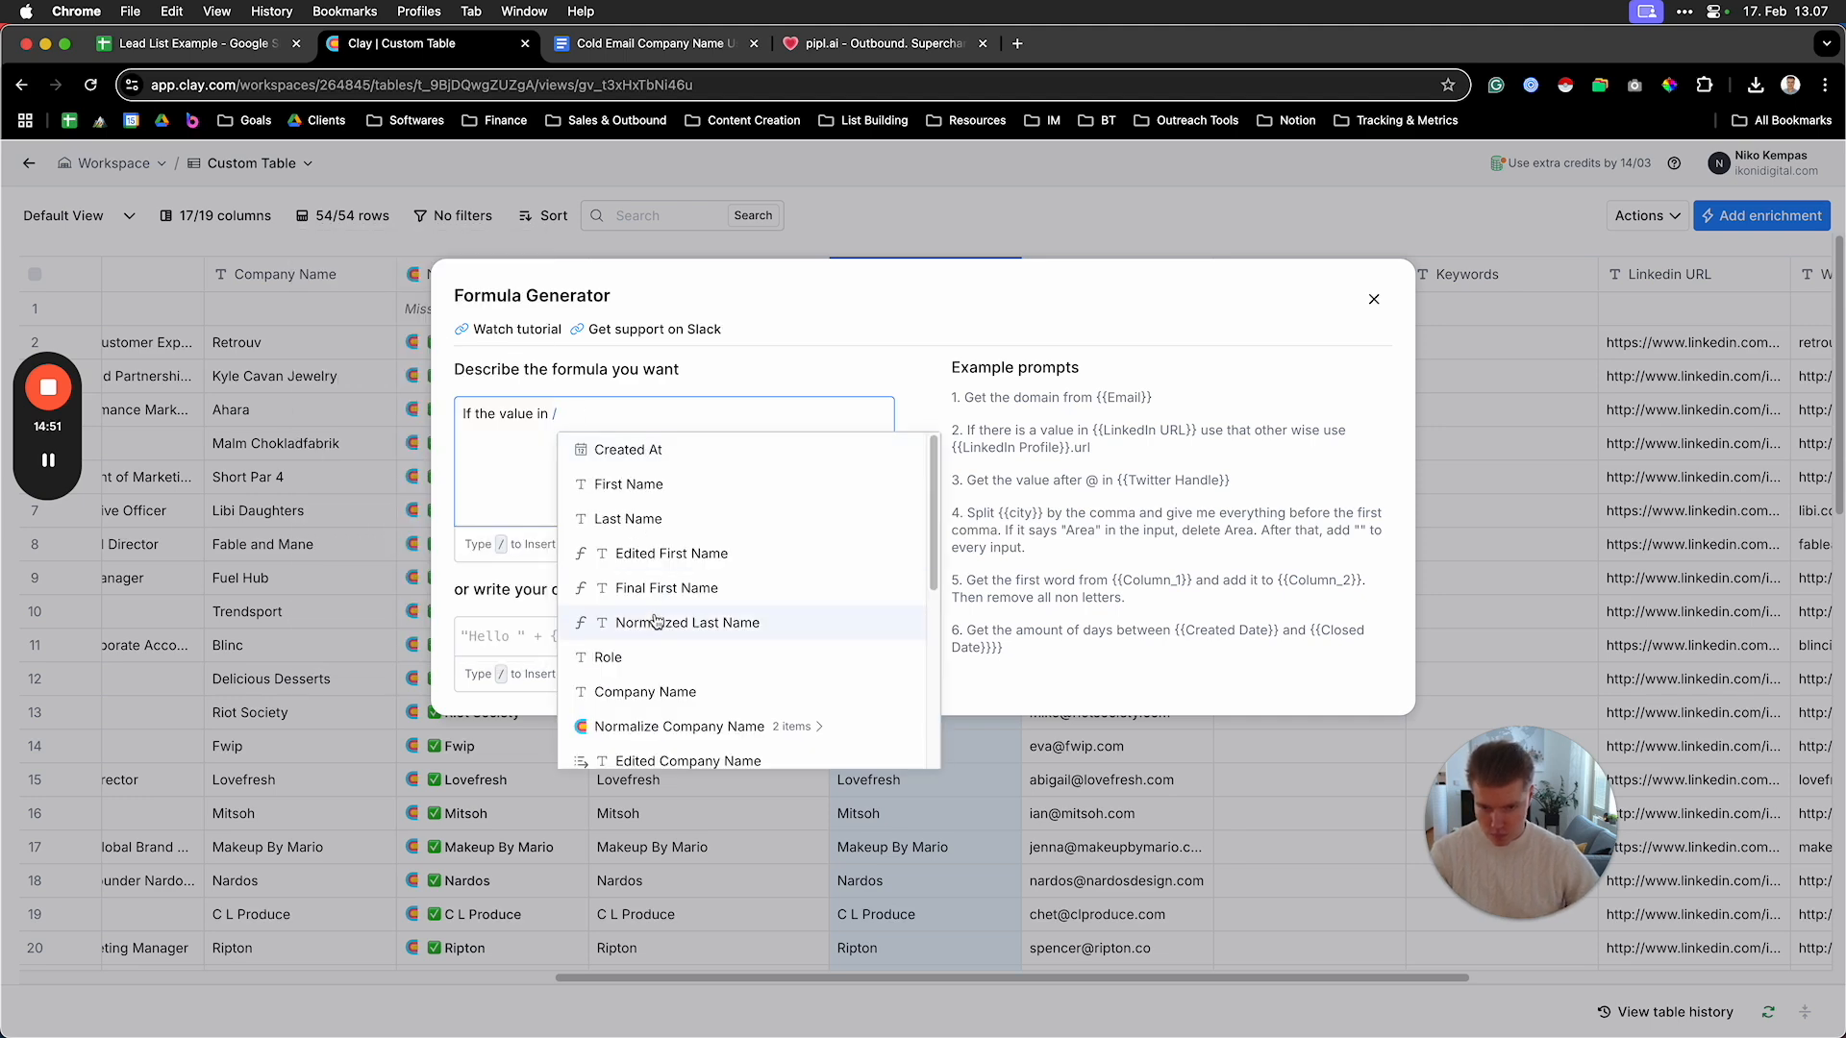
scroll(730, 583, down, 3)
click(733, 750)
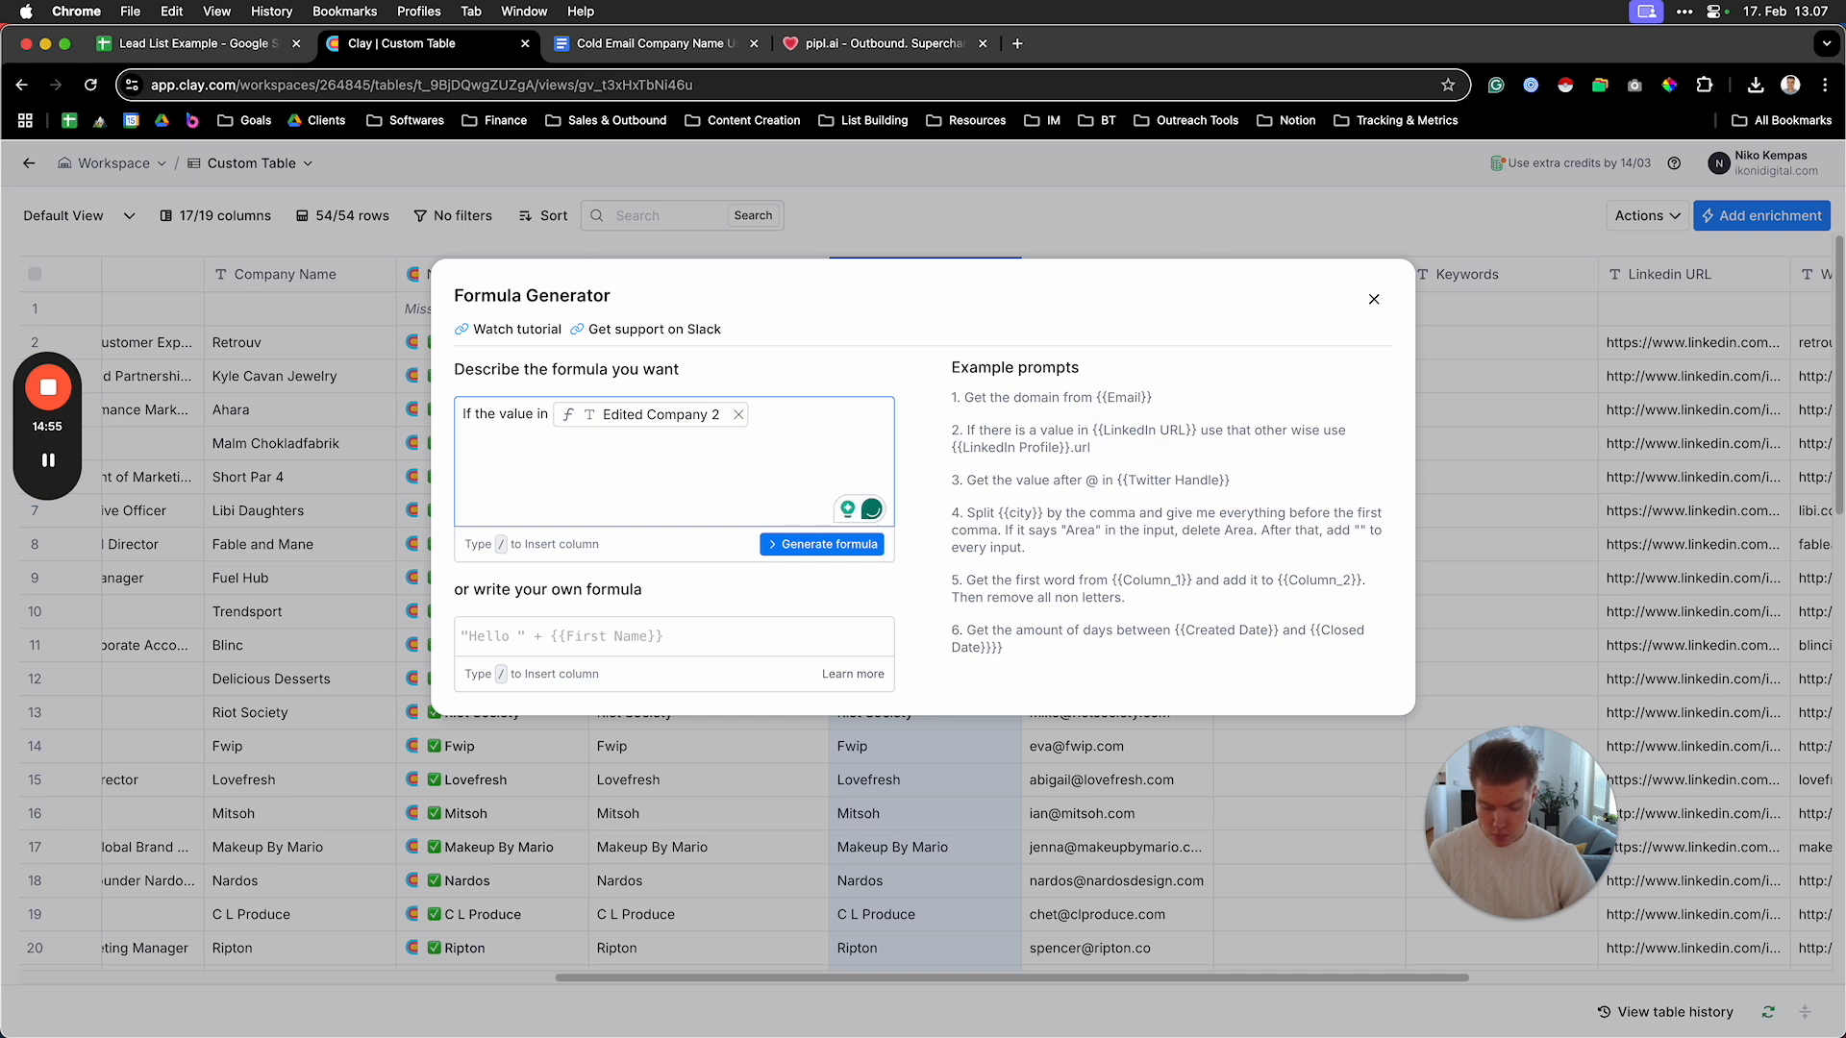
Complete the prompt with ends with "Jewelry" remove jewelry, generate the formula and save it
text(end)
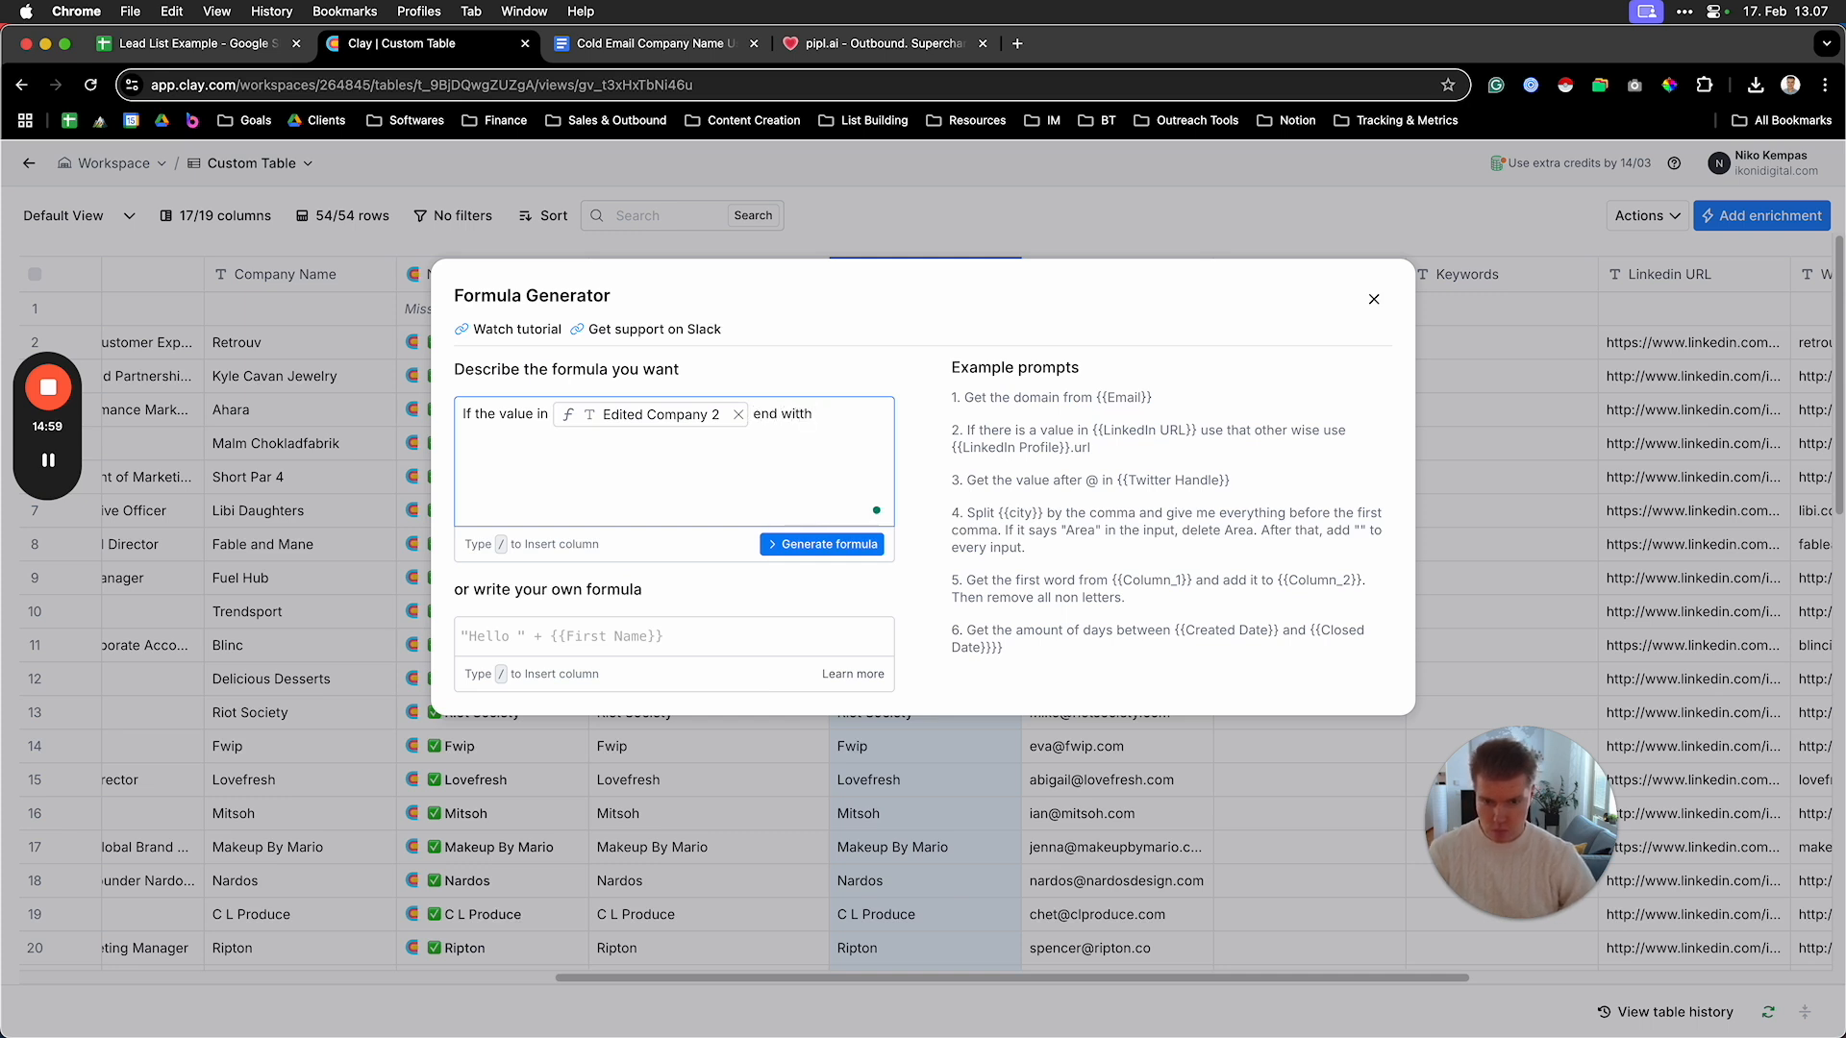
key(BackSpace)
key(BackSpace)
text(s with )
text("Jewelry)
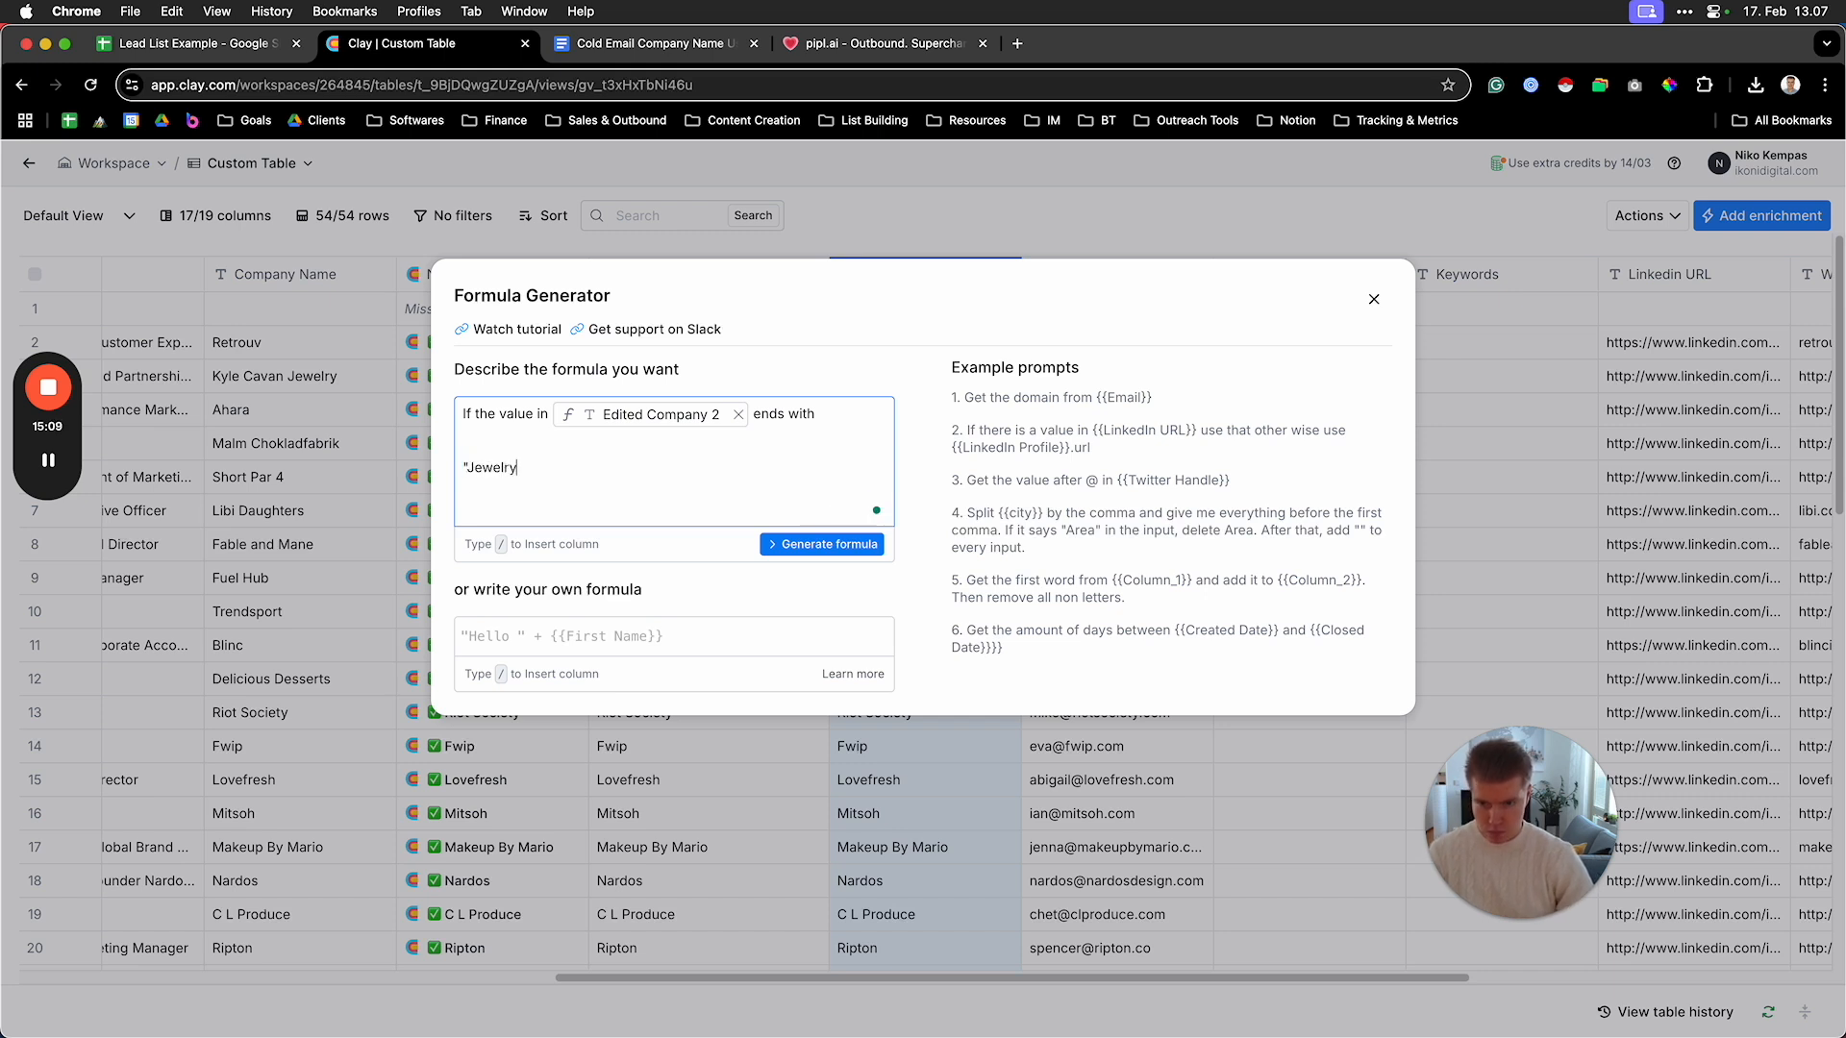
text(" )
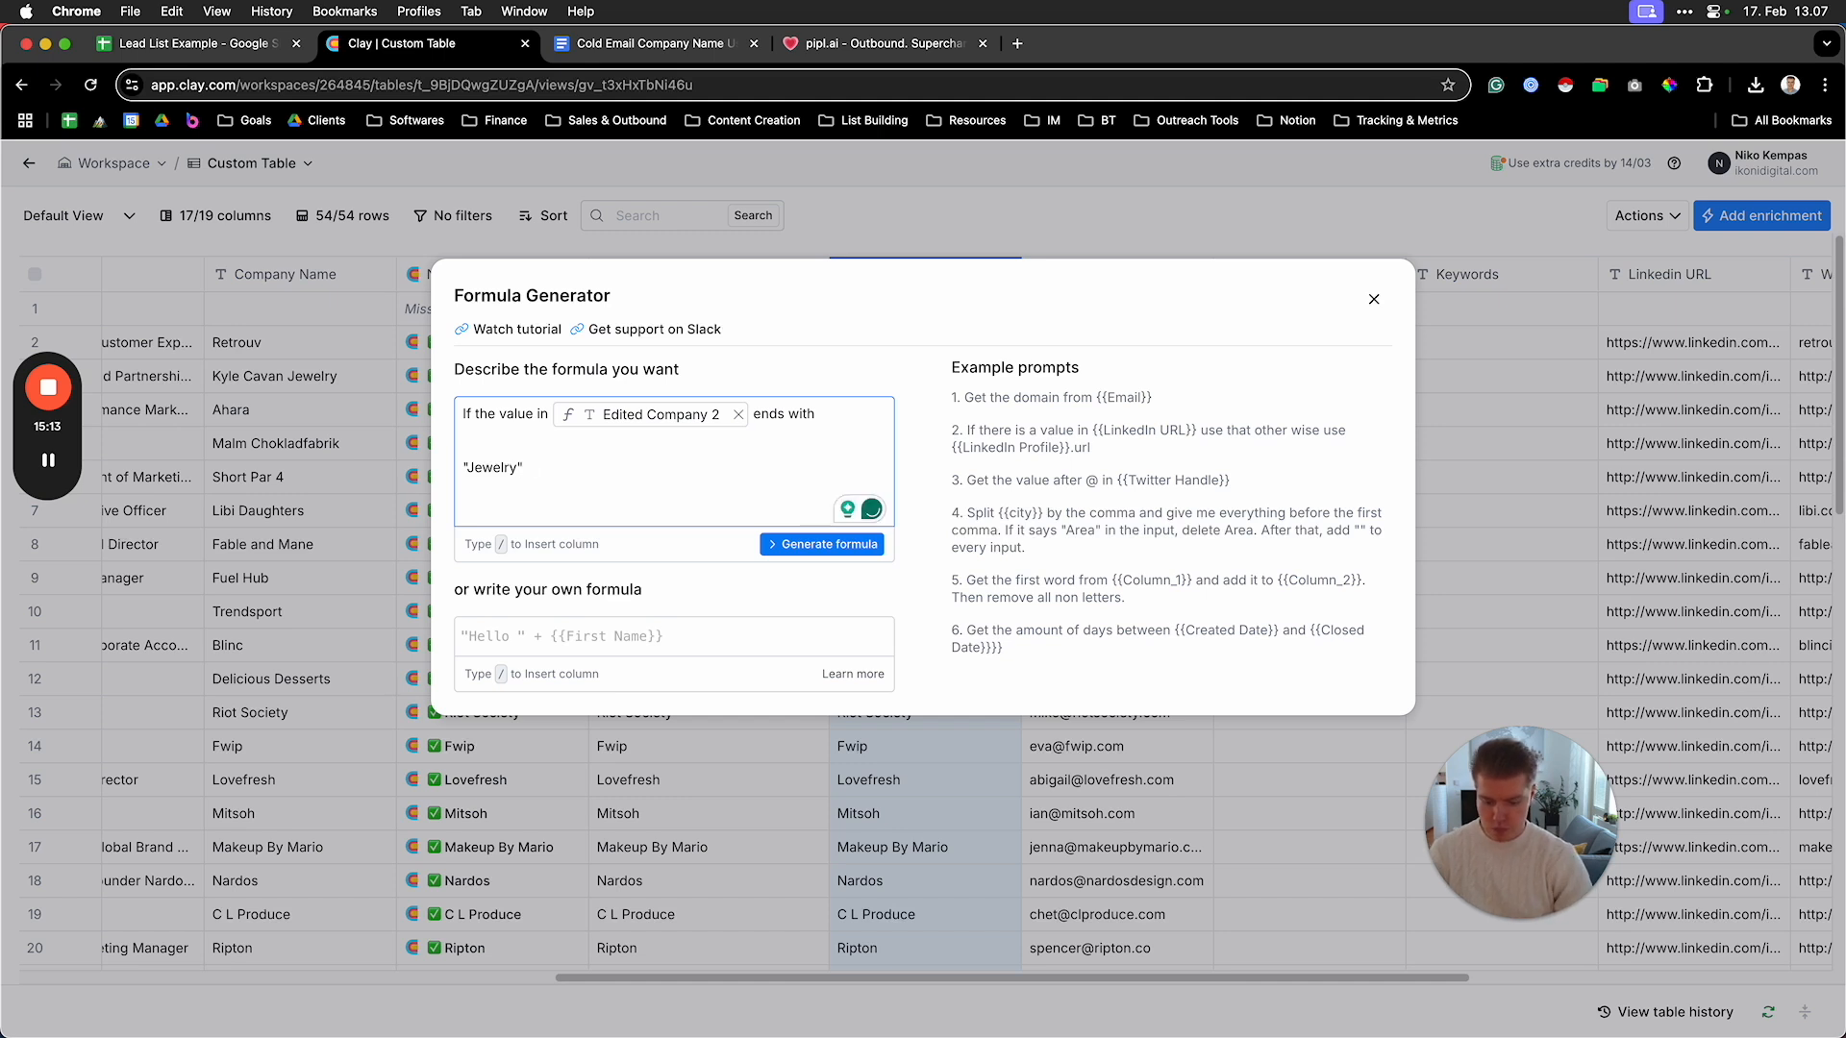
text(remove jewelry)
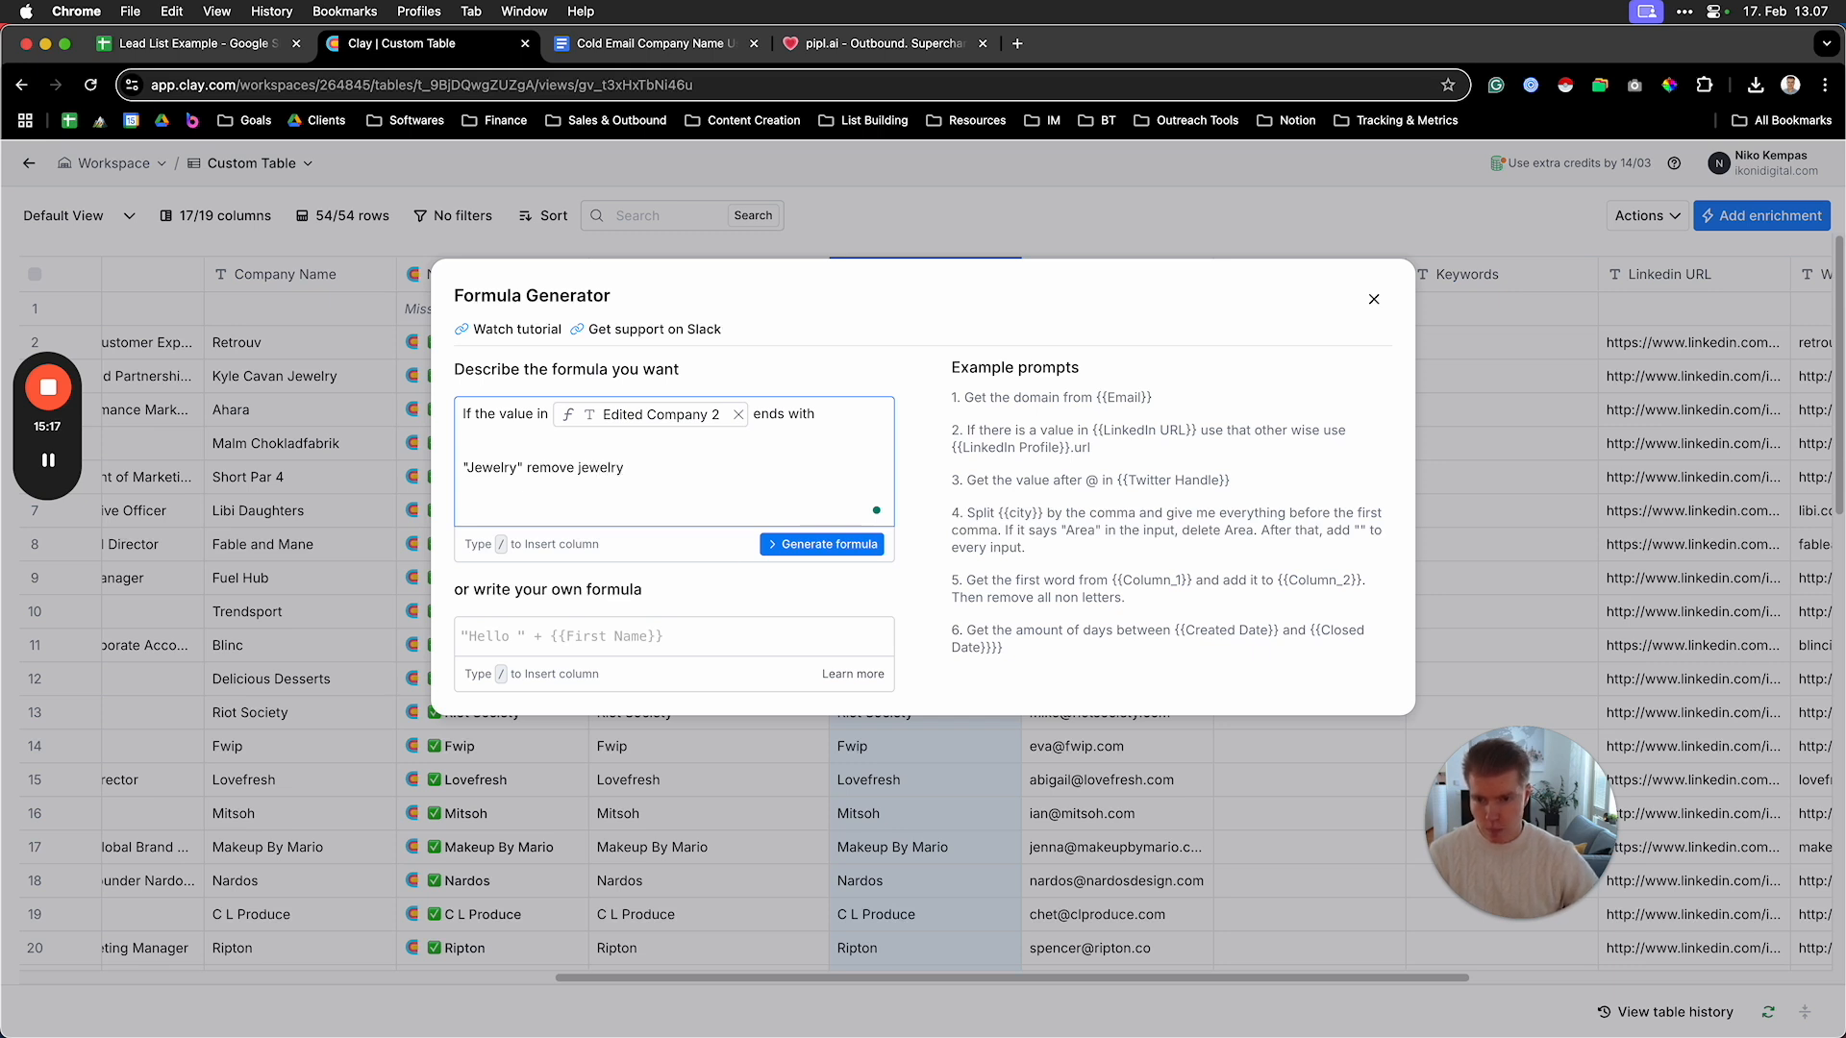
click(775, 545)
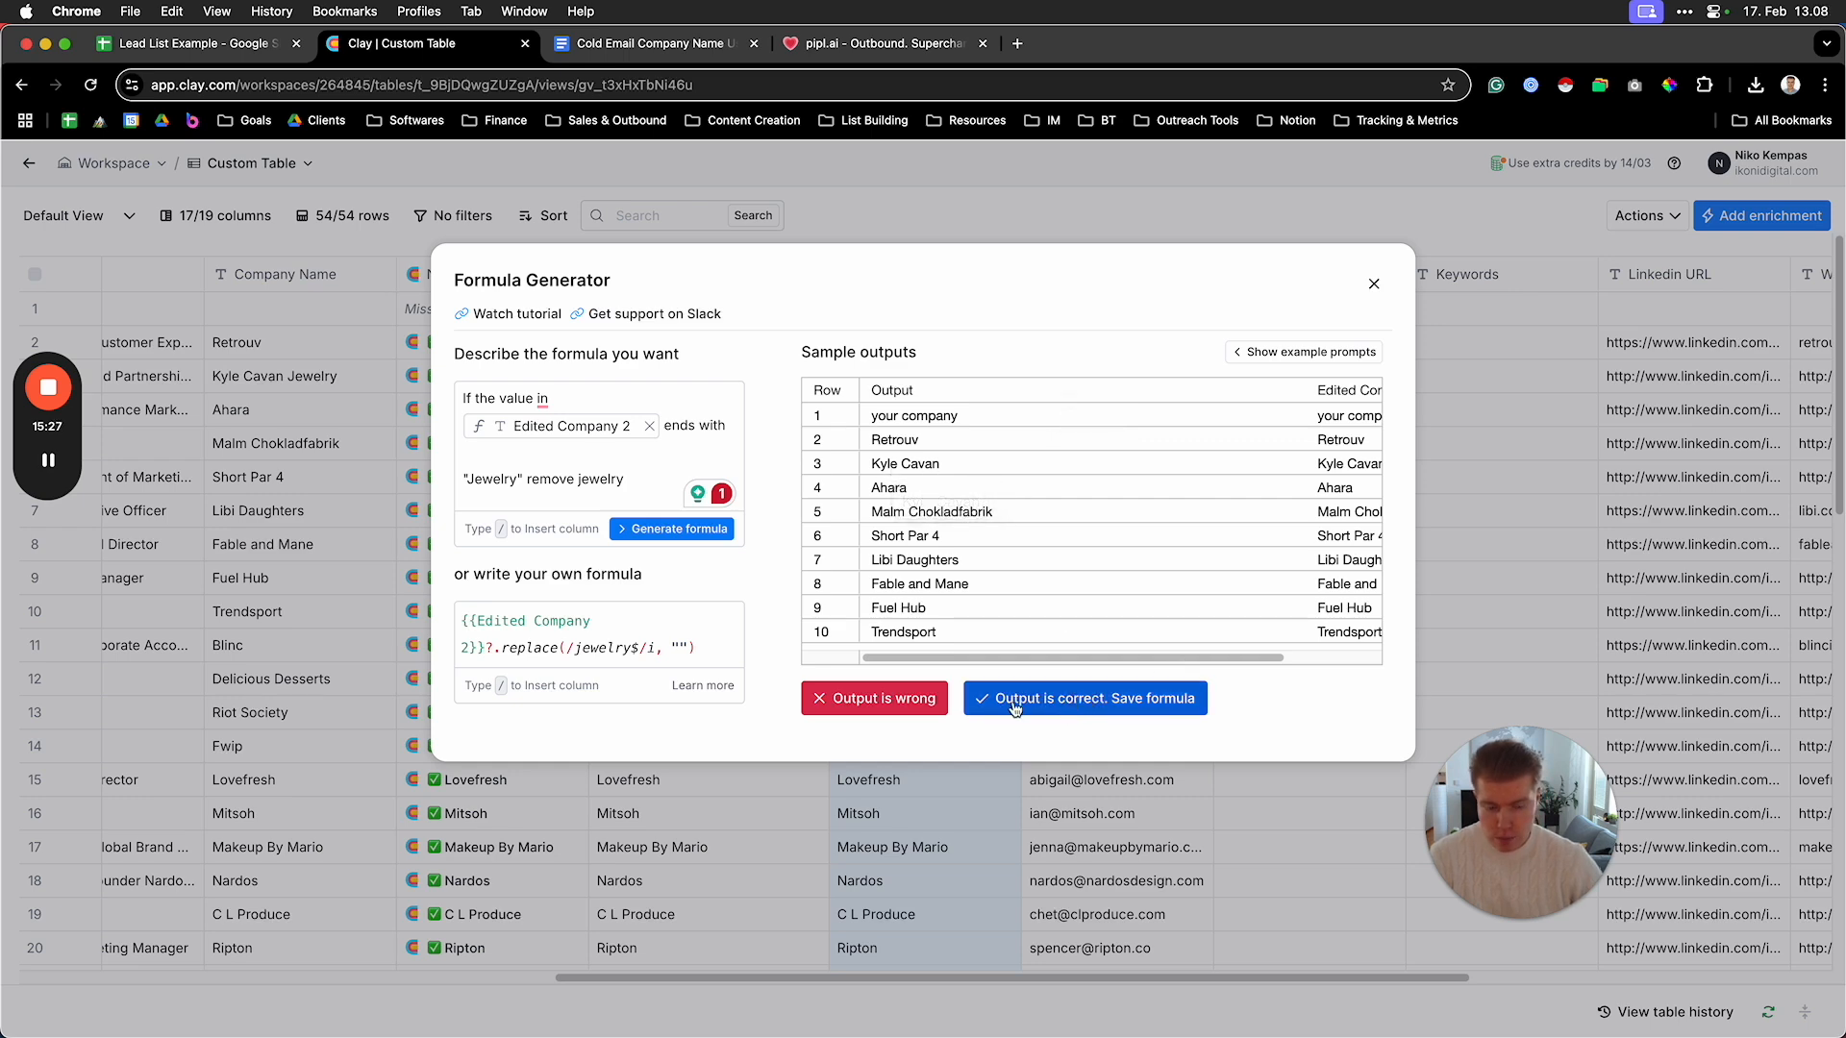
click(1076, 699)
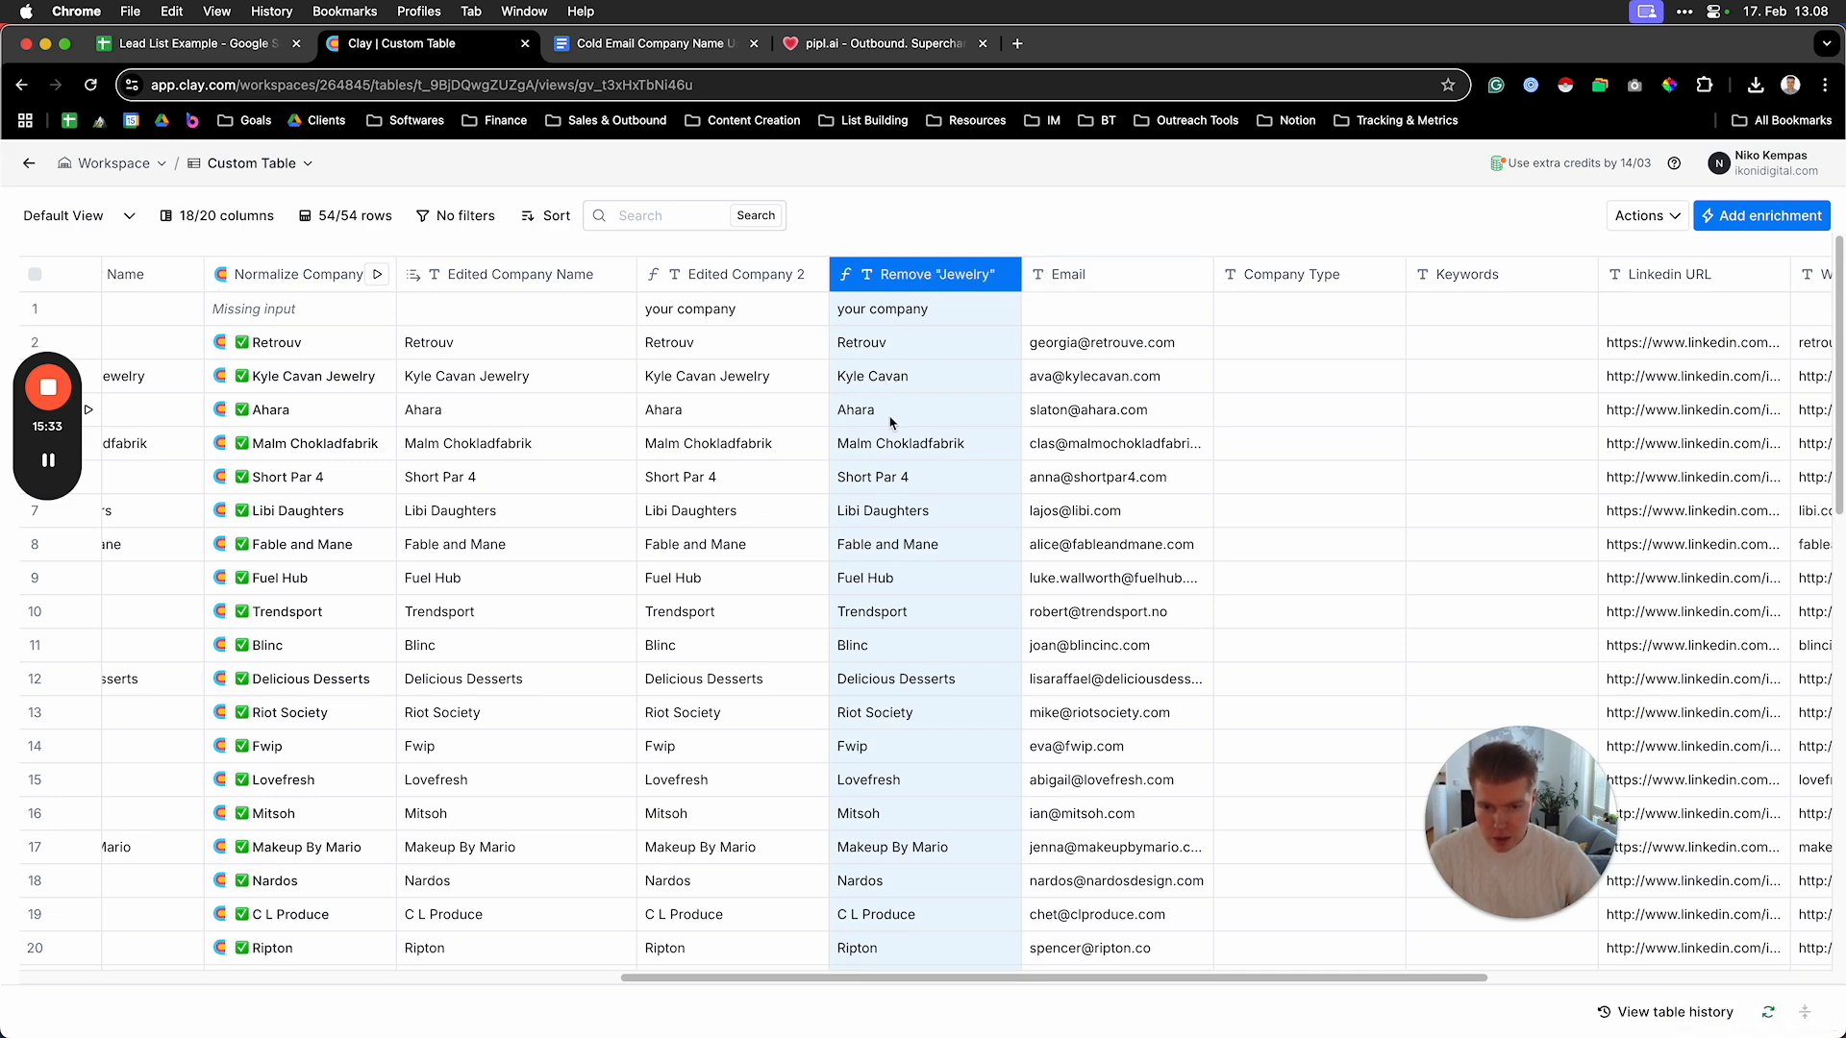
Scan the Remove "Jewelry" column's names for other endings and reopen its prompt in the Formula Generator
scroll(891, 423, down, 2)
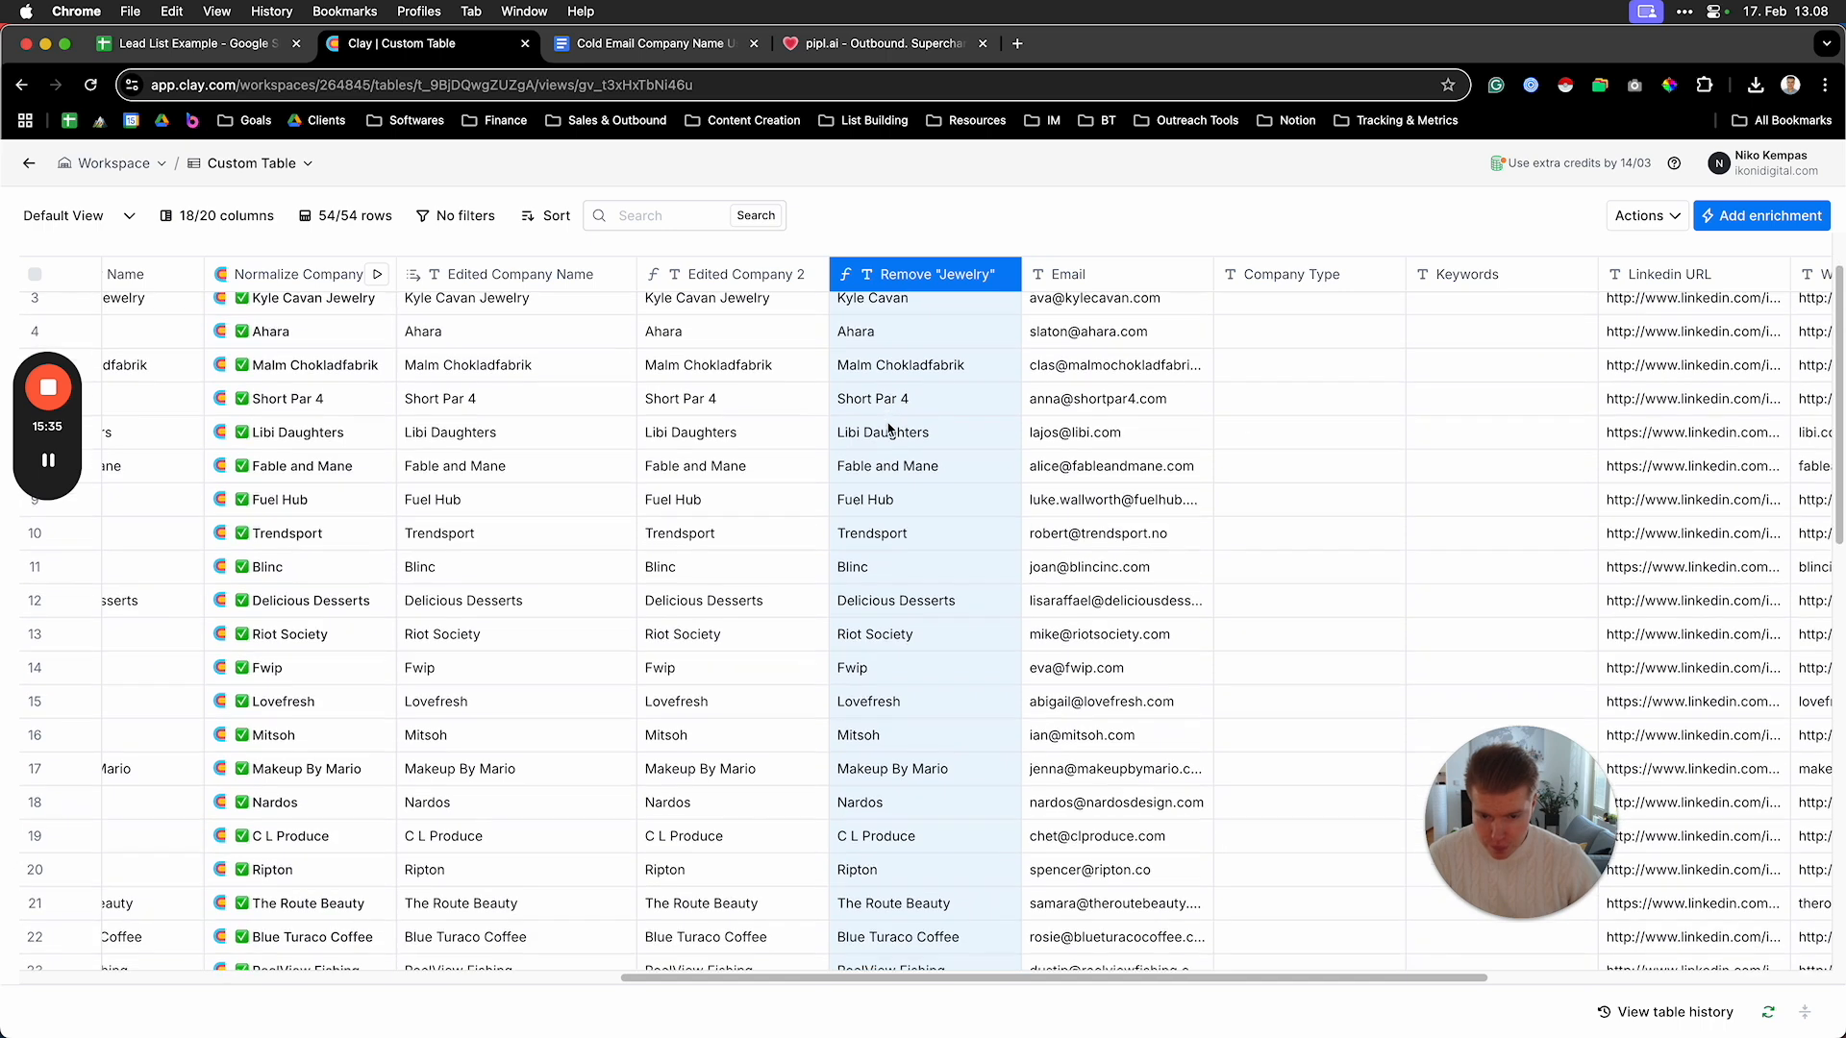
scroll(890, 430, down, 3)
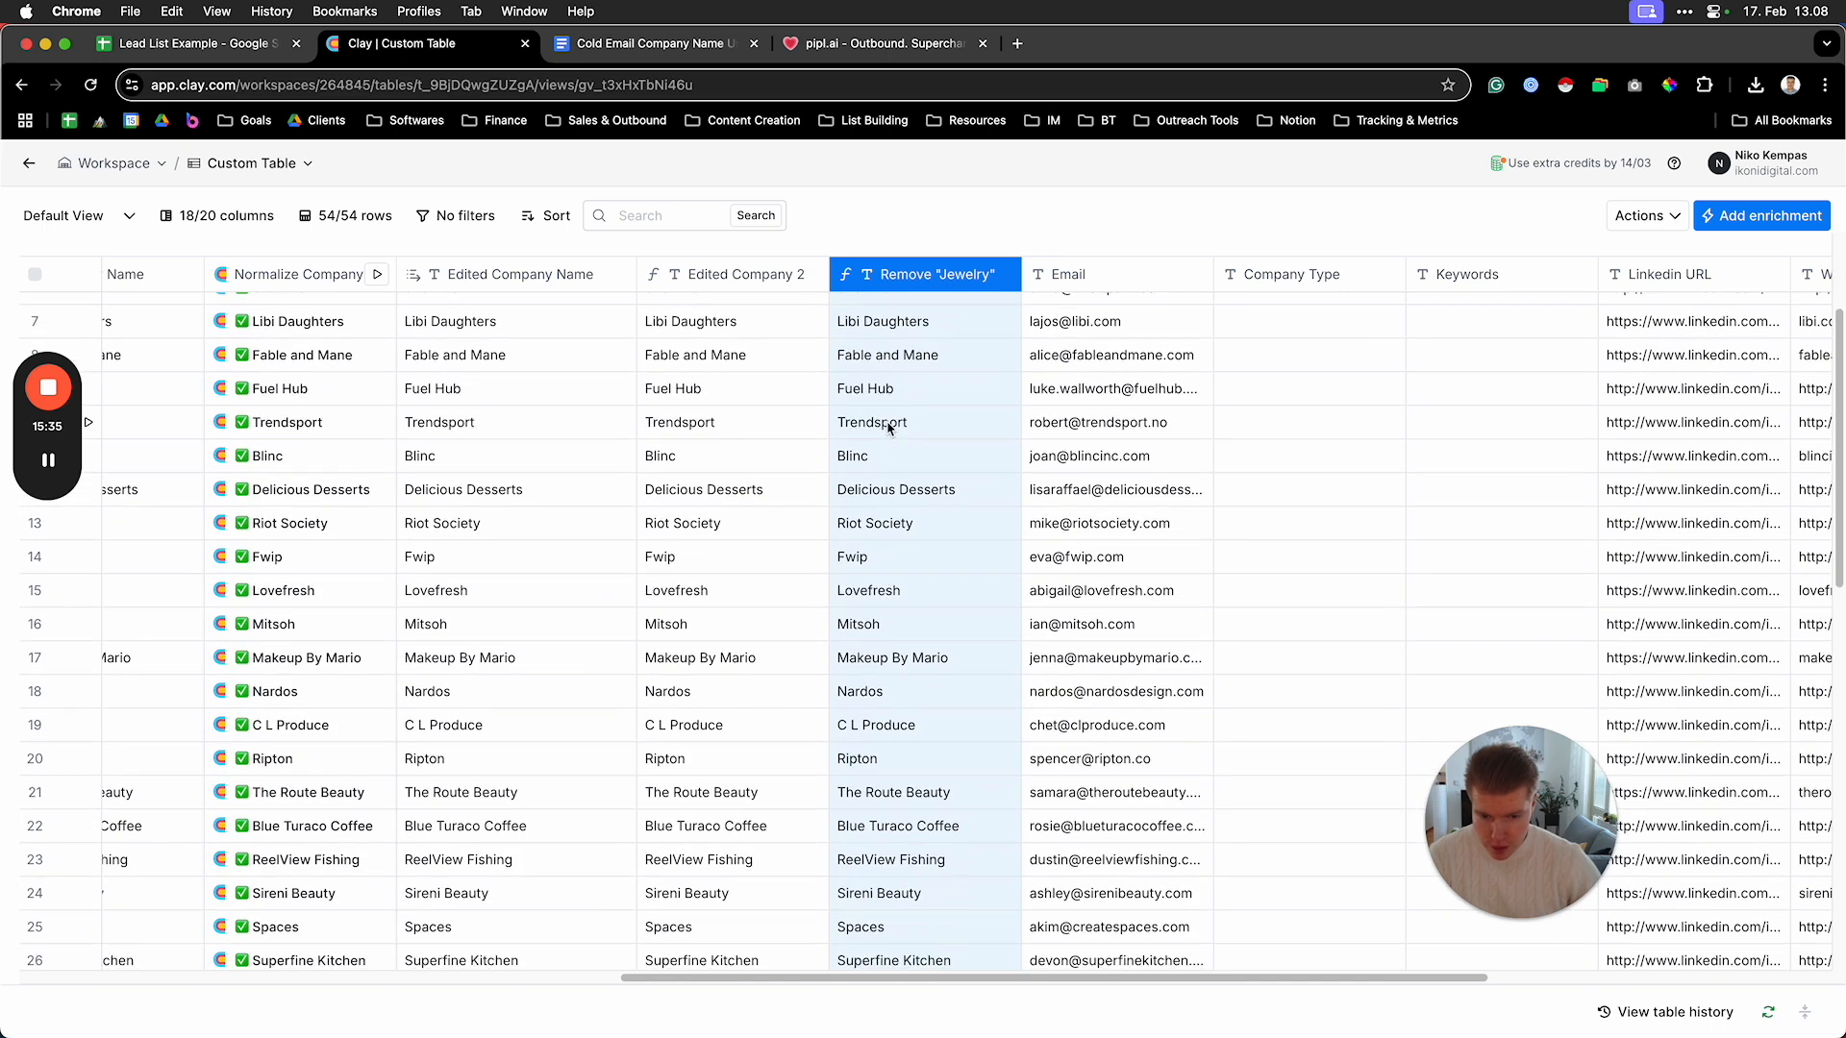
double_click(923, 286)
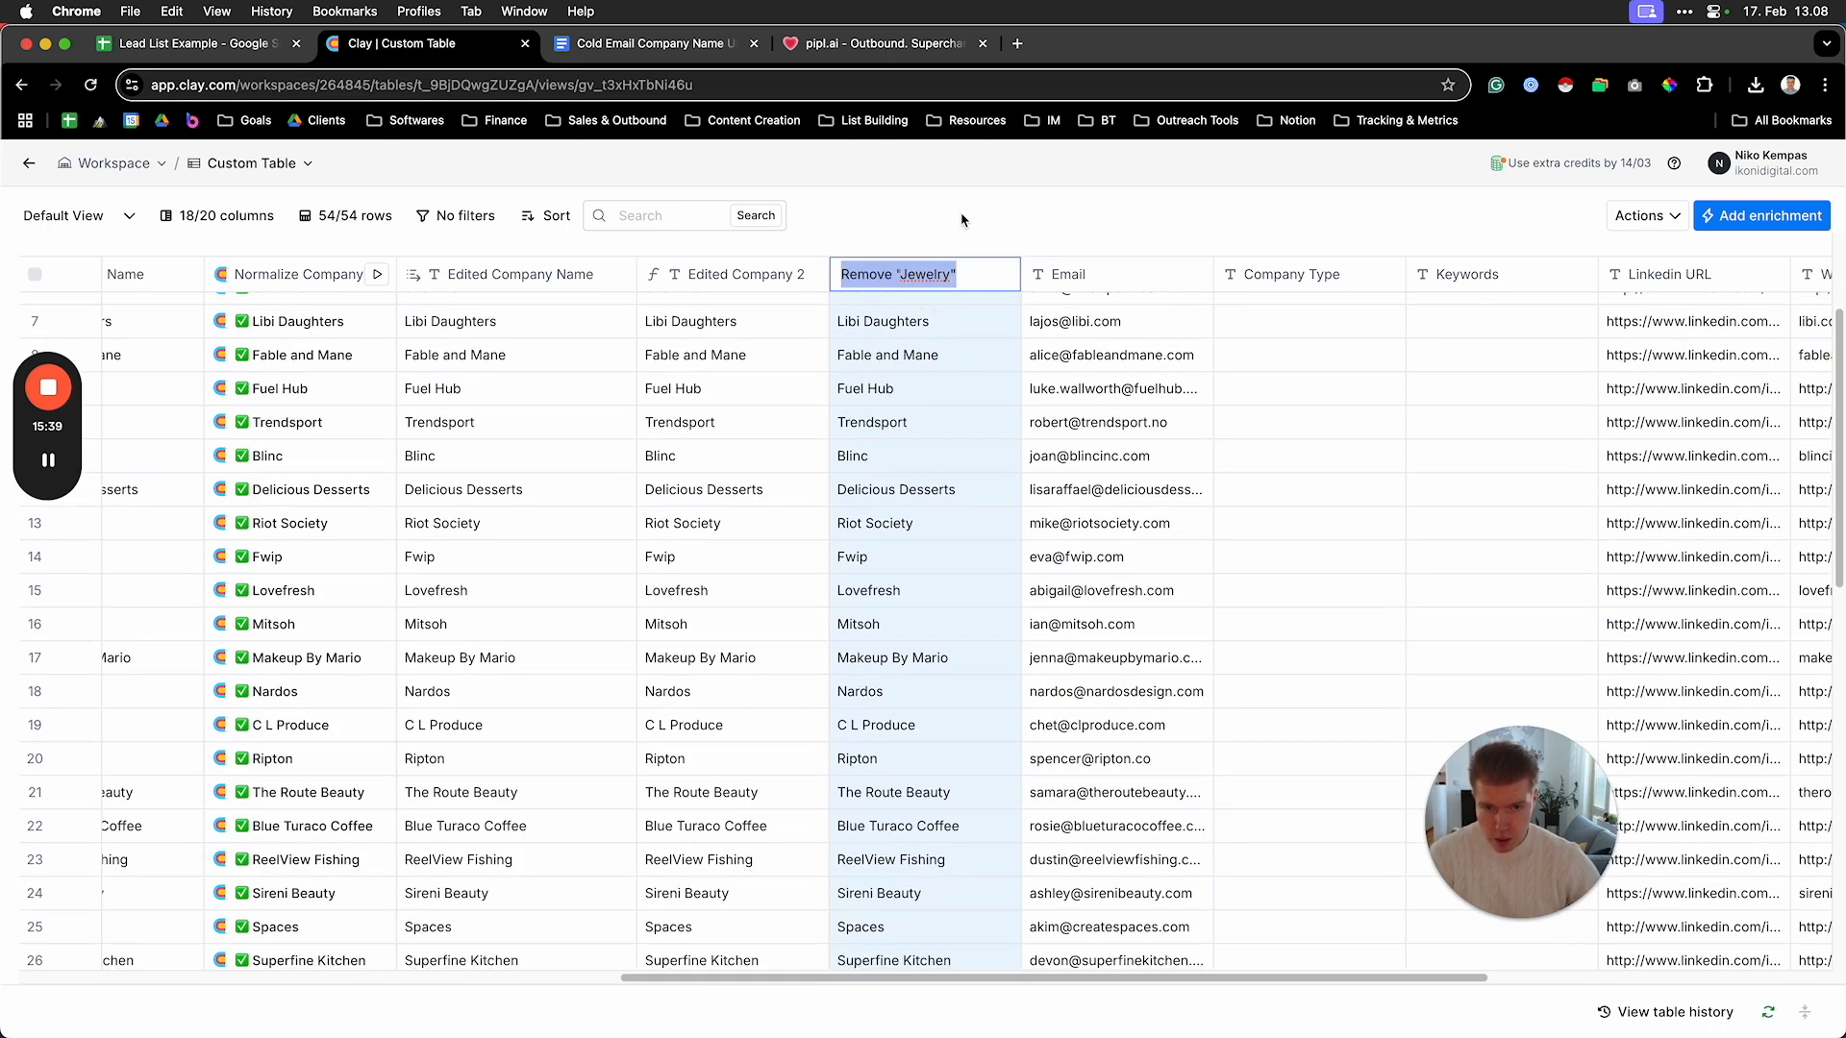
click(965, 215)
click(927, 277)
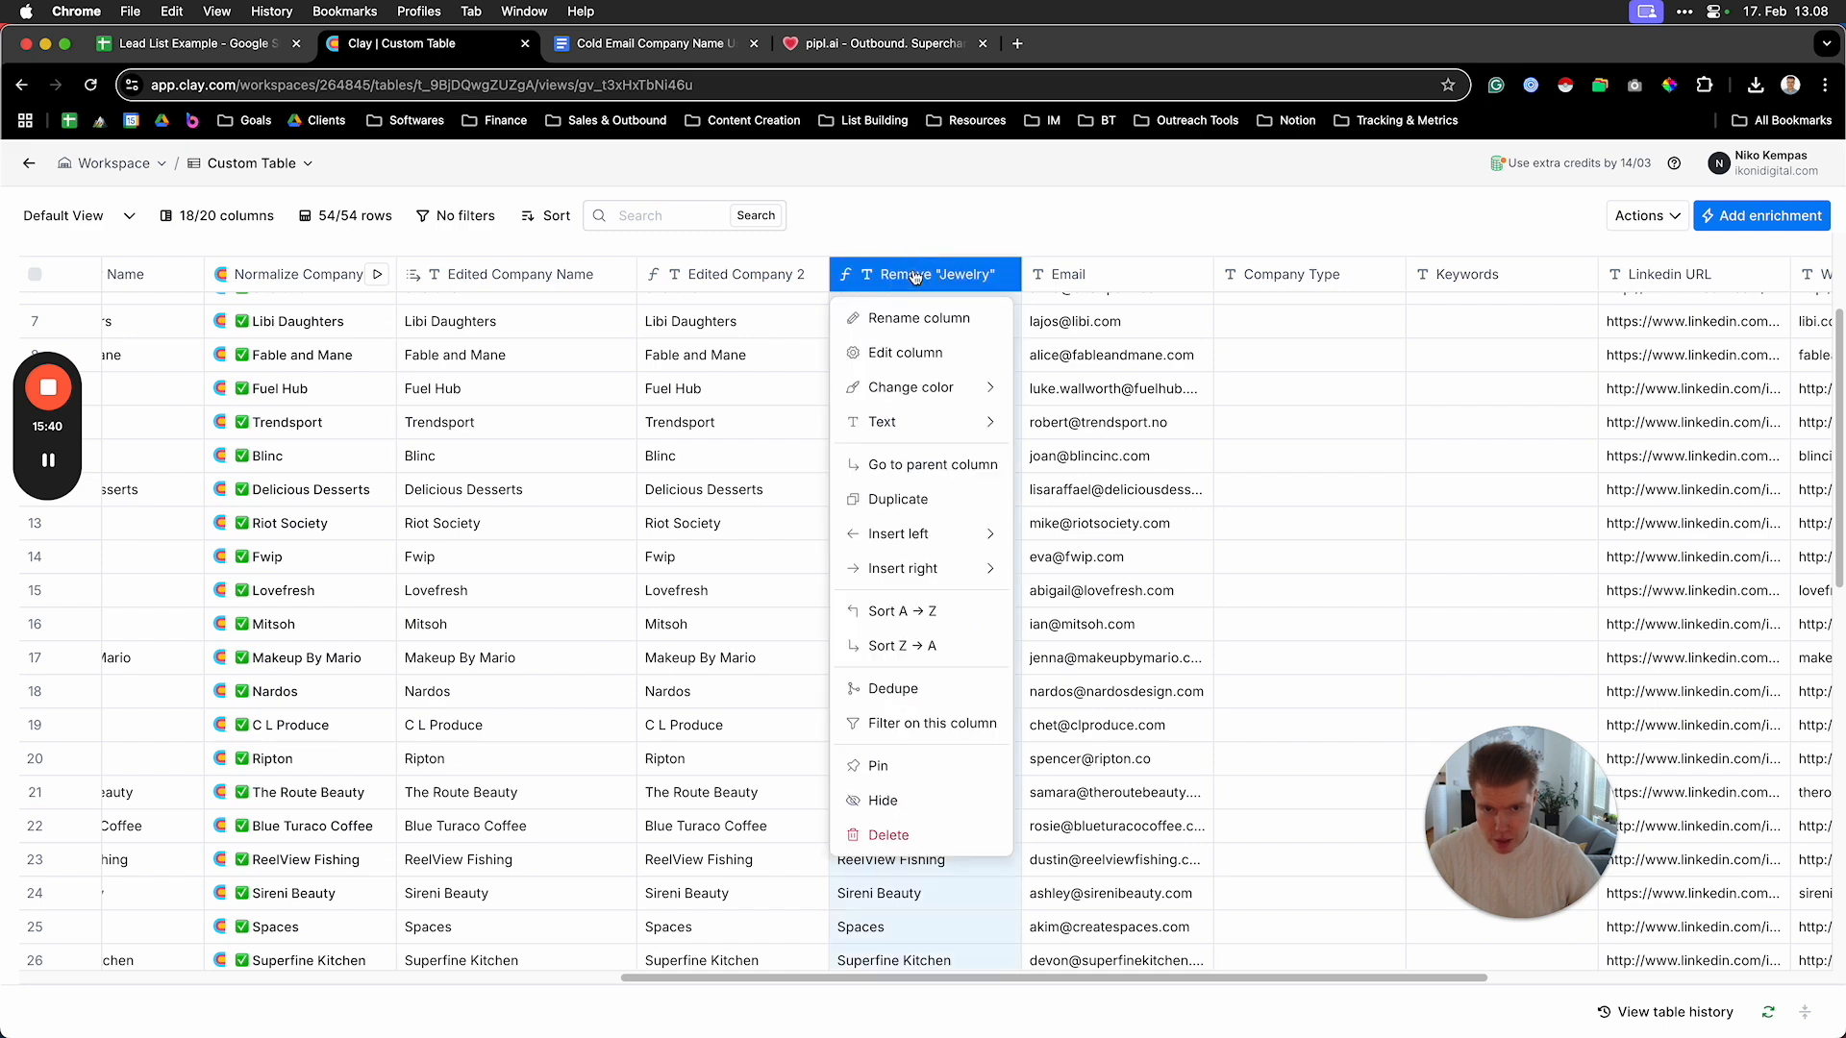
click(903, 353)
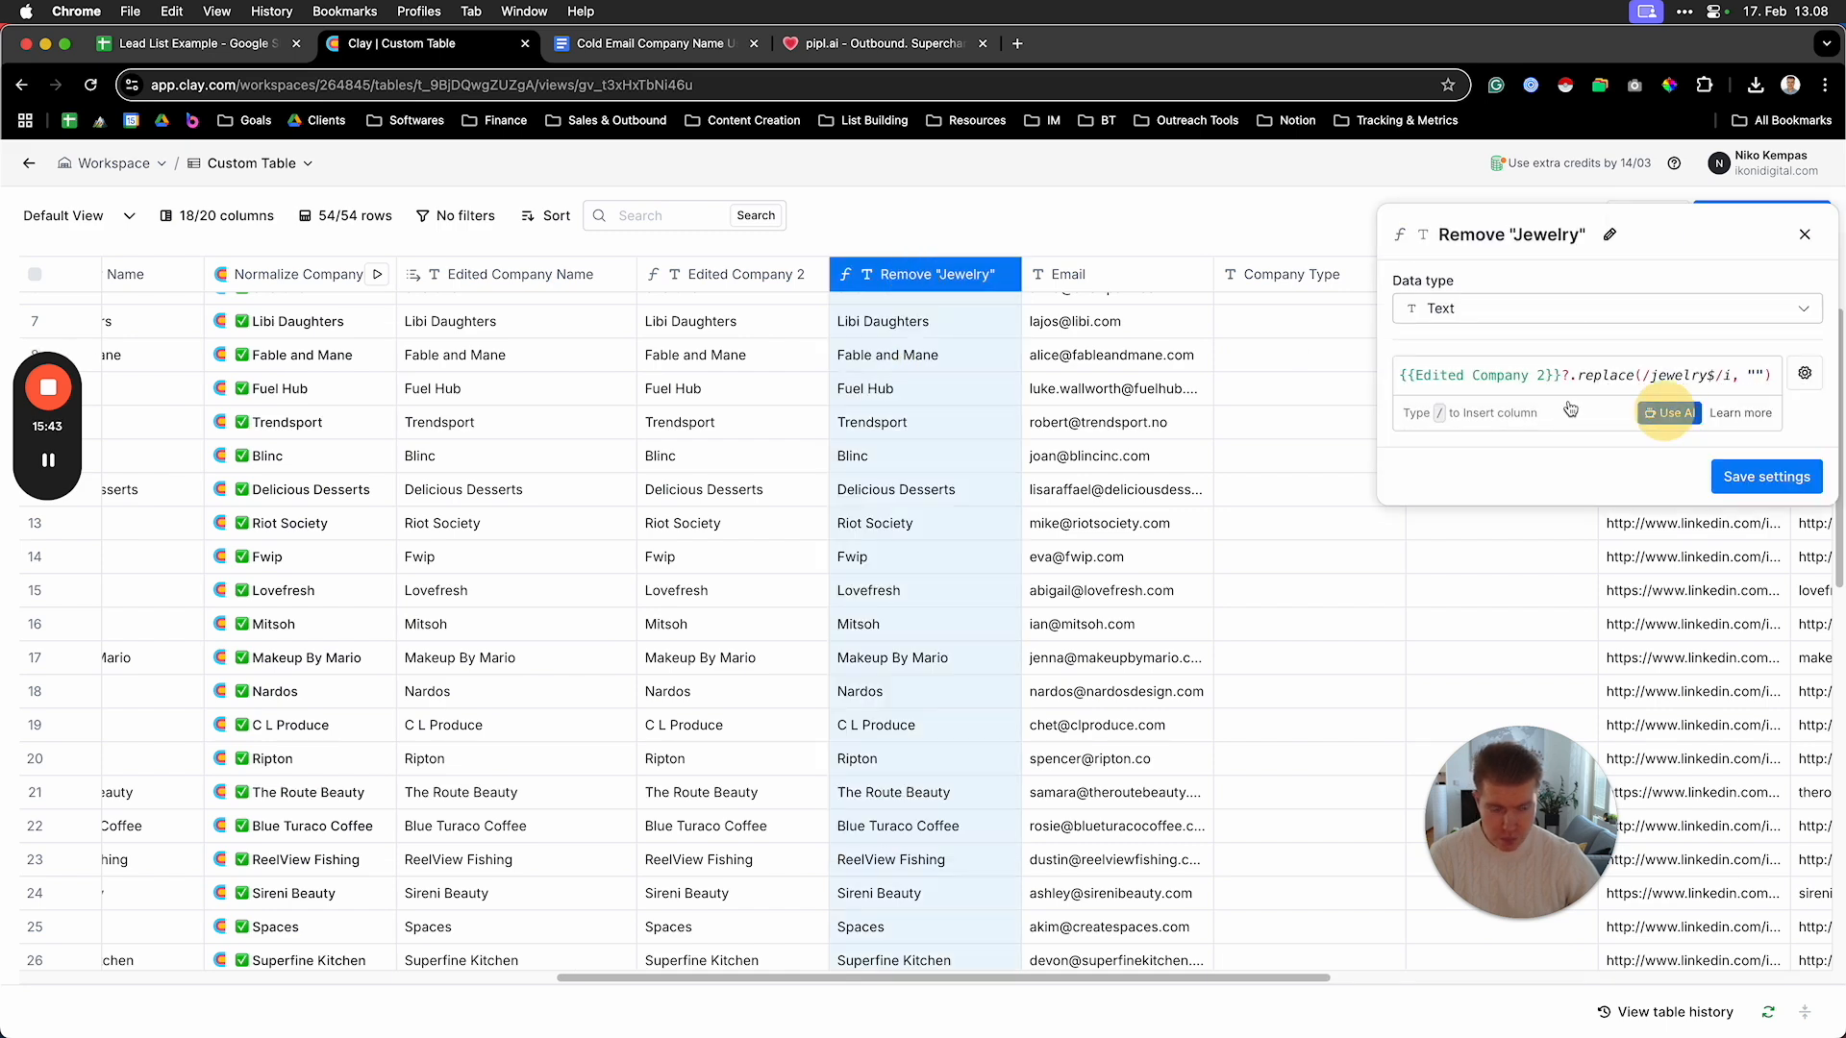
click(1668, 413)
Add the line "Coffee" remove coffee to the prompt and regenerate the formula
click(671, 480)
key(Return)
text("Jewelry" remove jewelry)
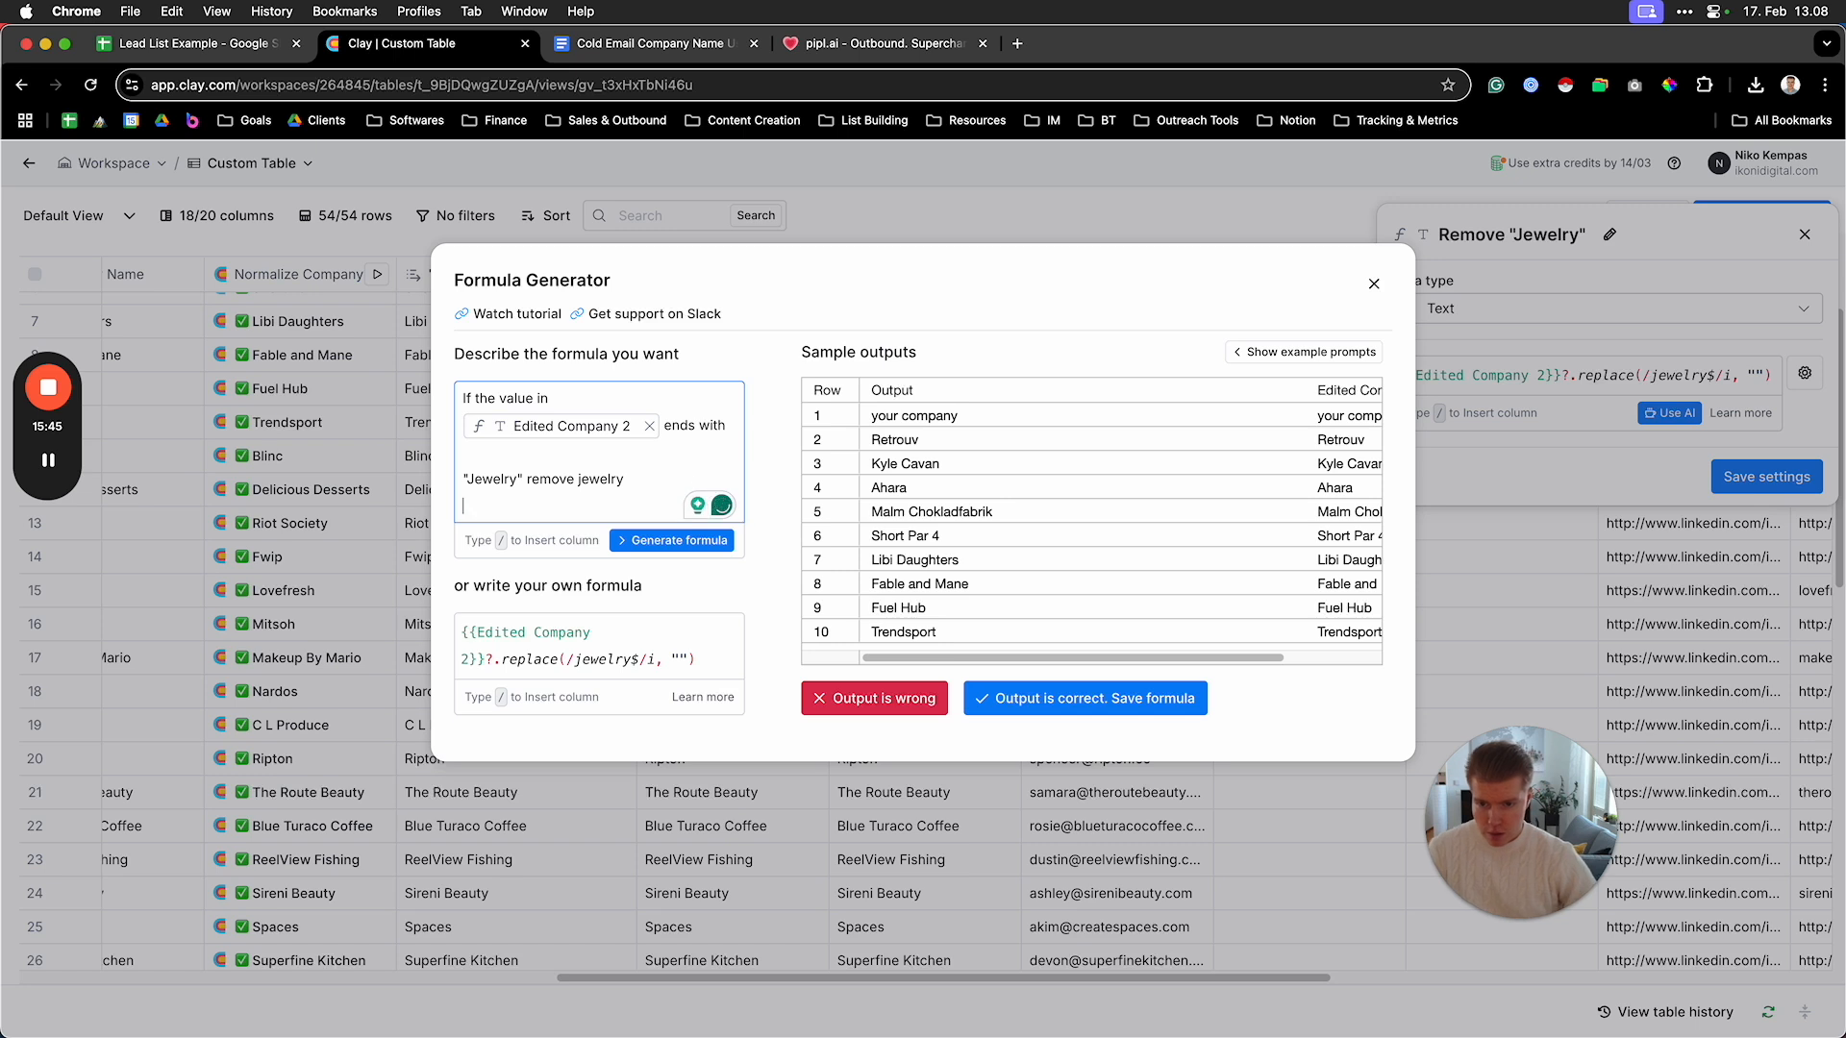
text(Coffee" )
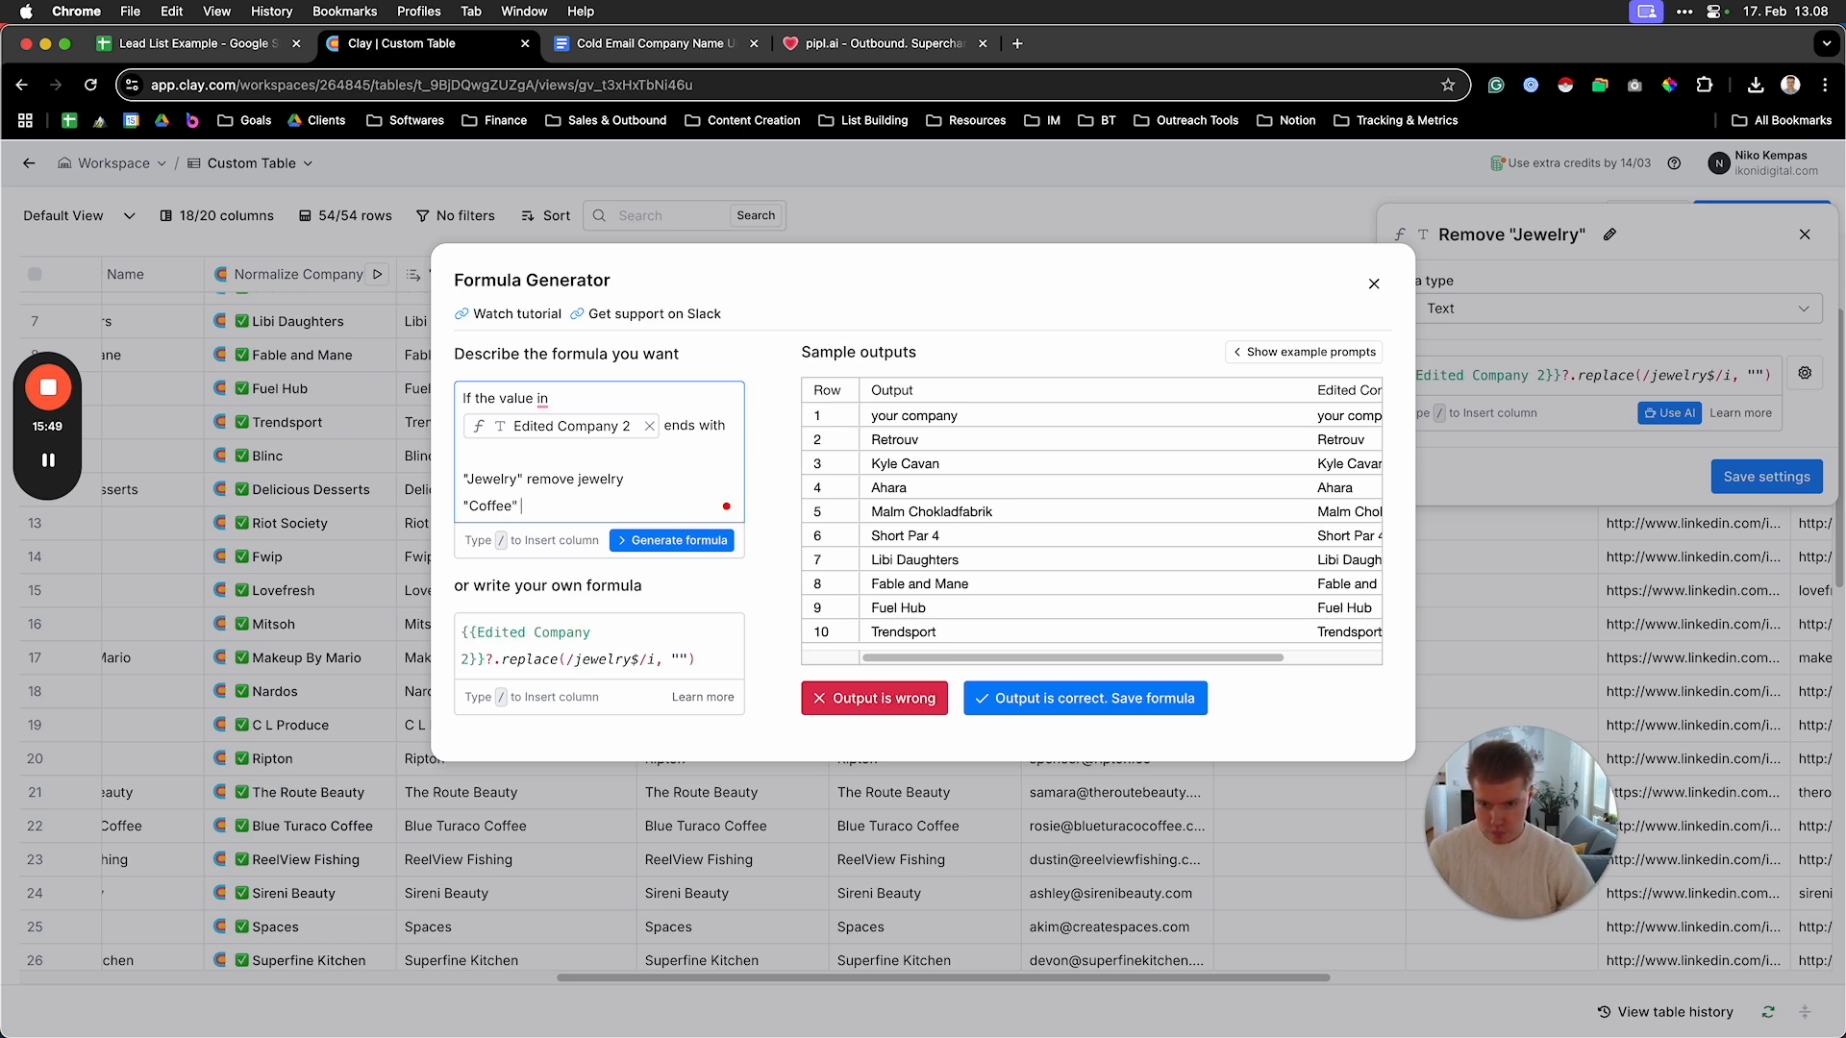
text(remove coffee)
click(670, 540)
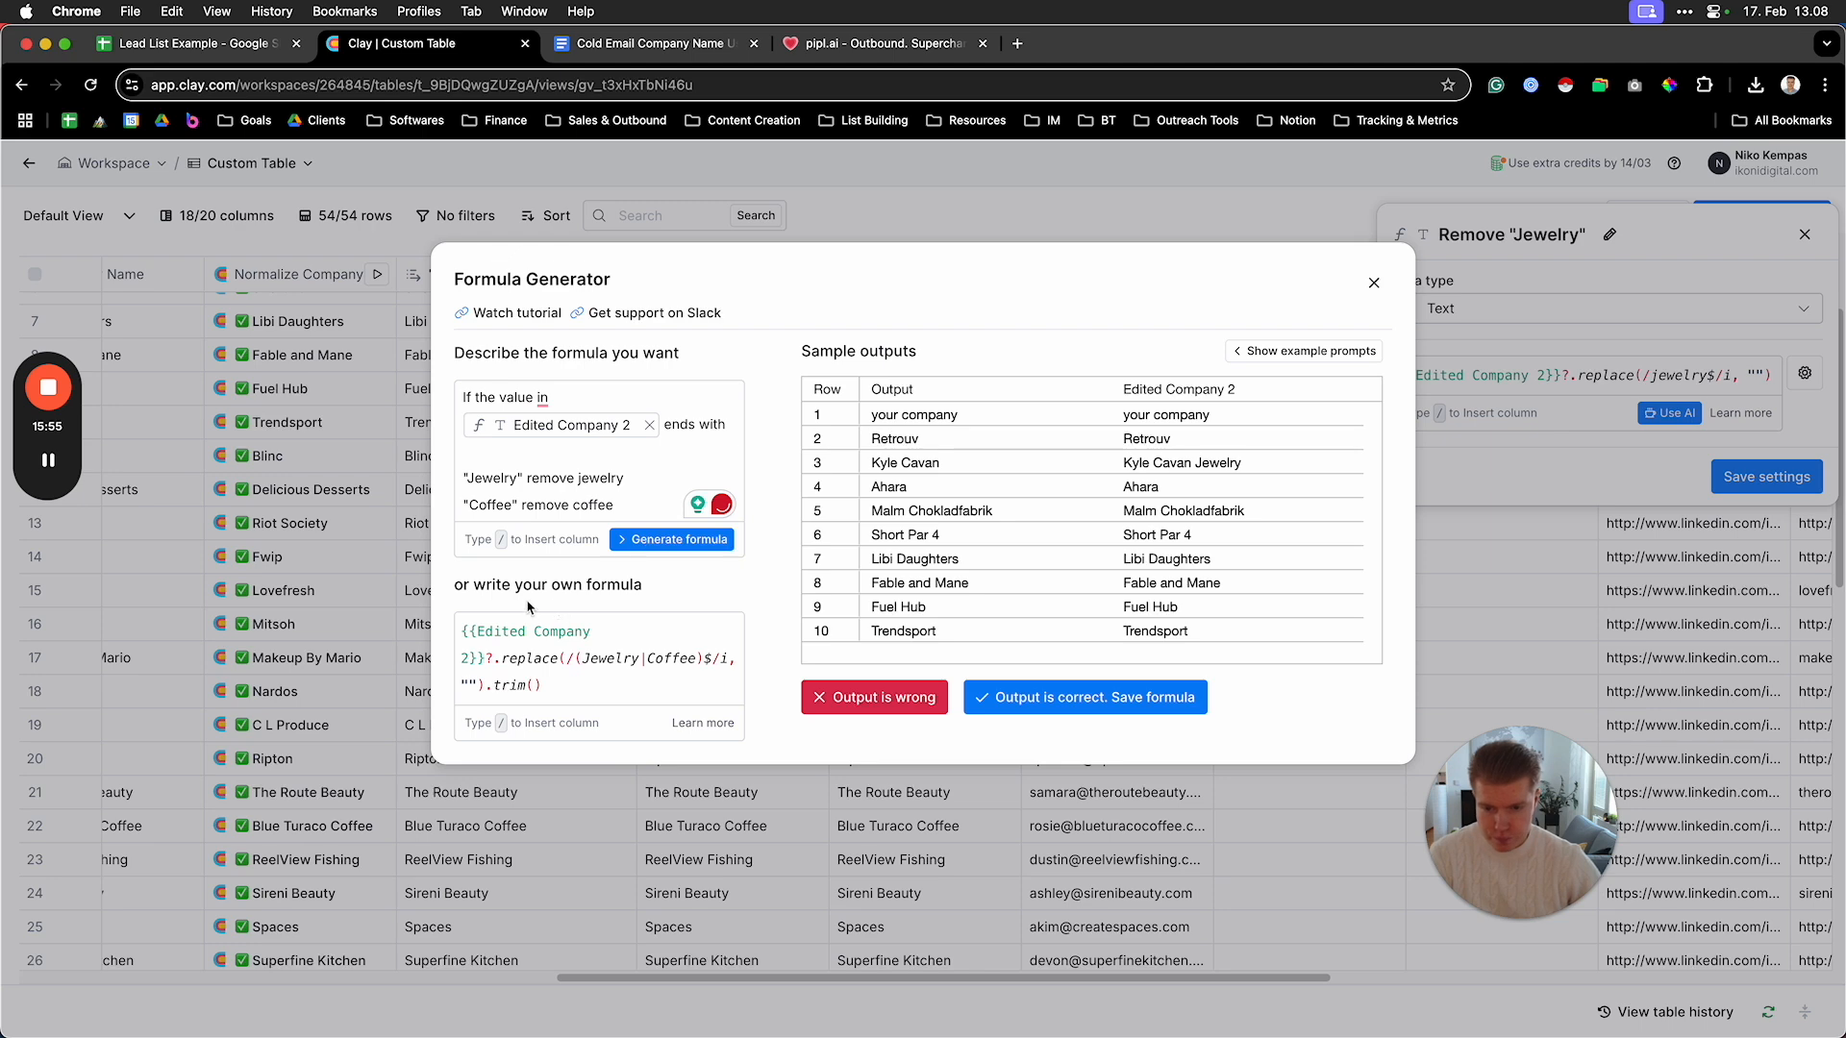
Save the formula that strips Jewelry and Coffee endings and check the company names in its column
click(1053, 697)
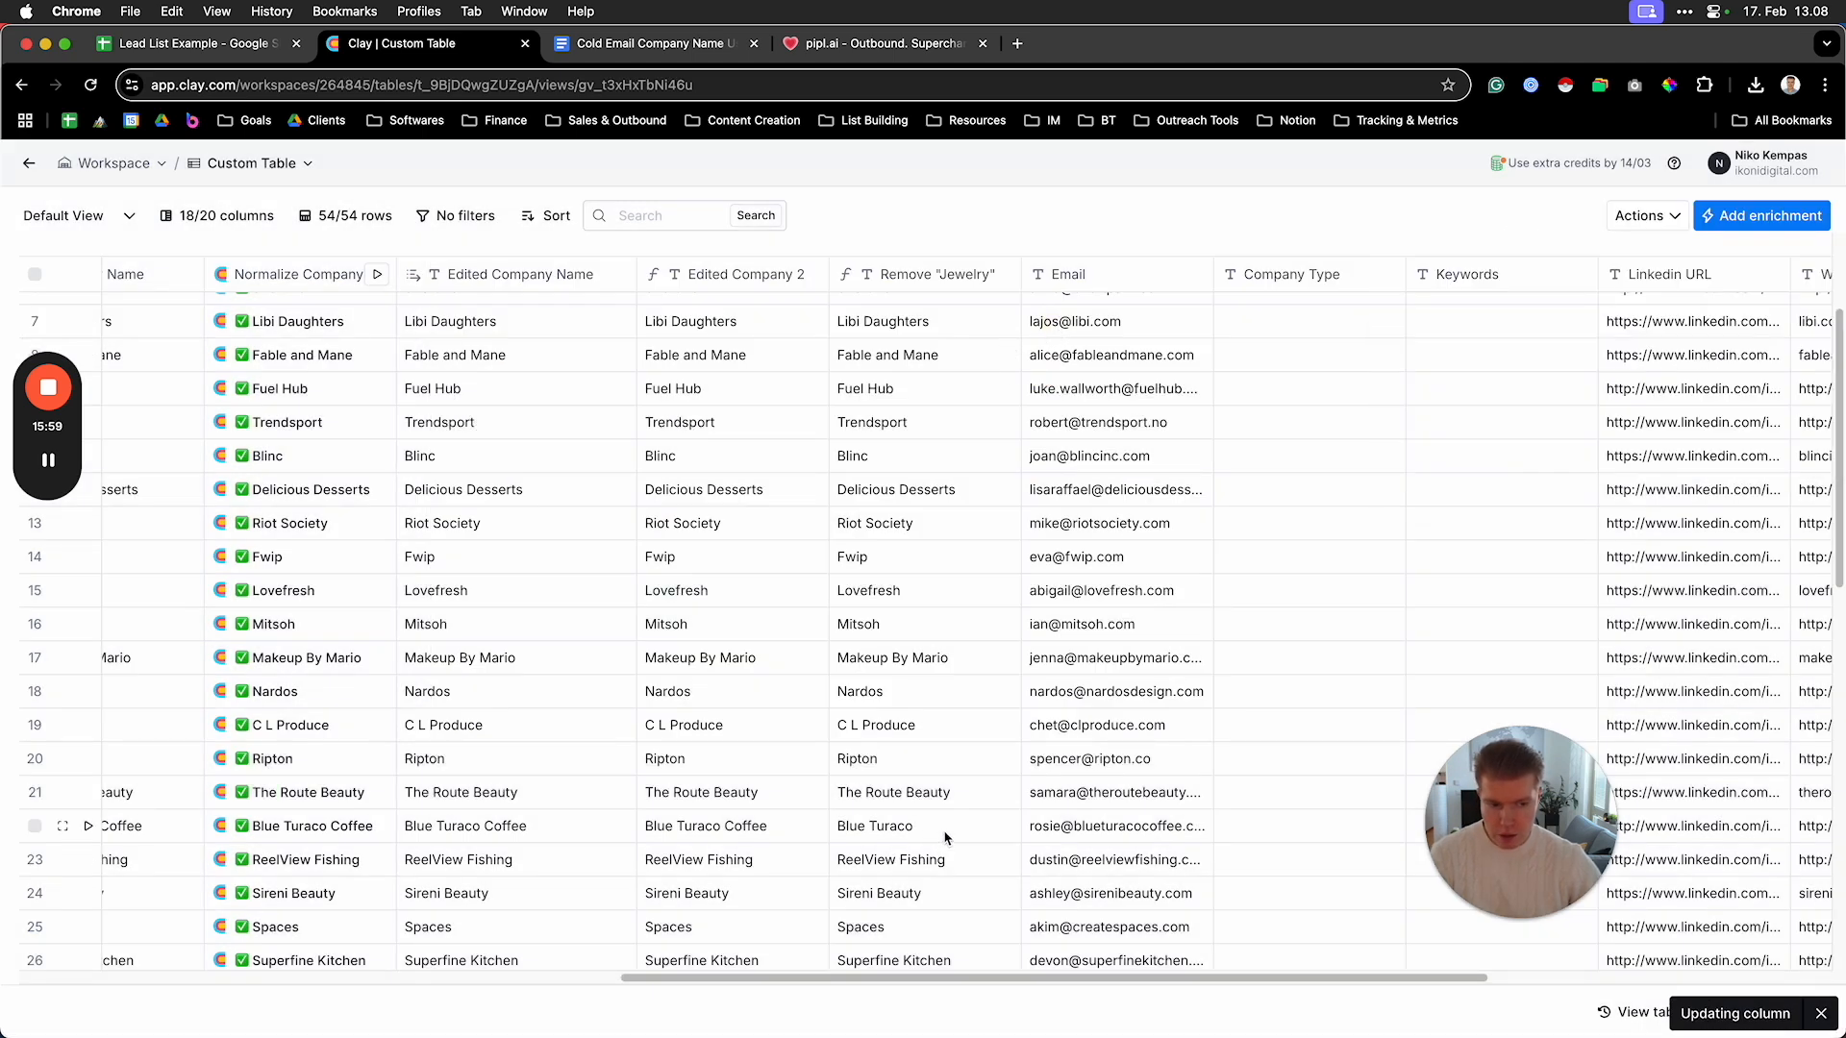
scroll(971, 588, down, 1)
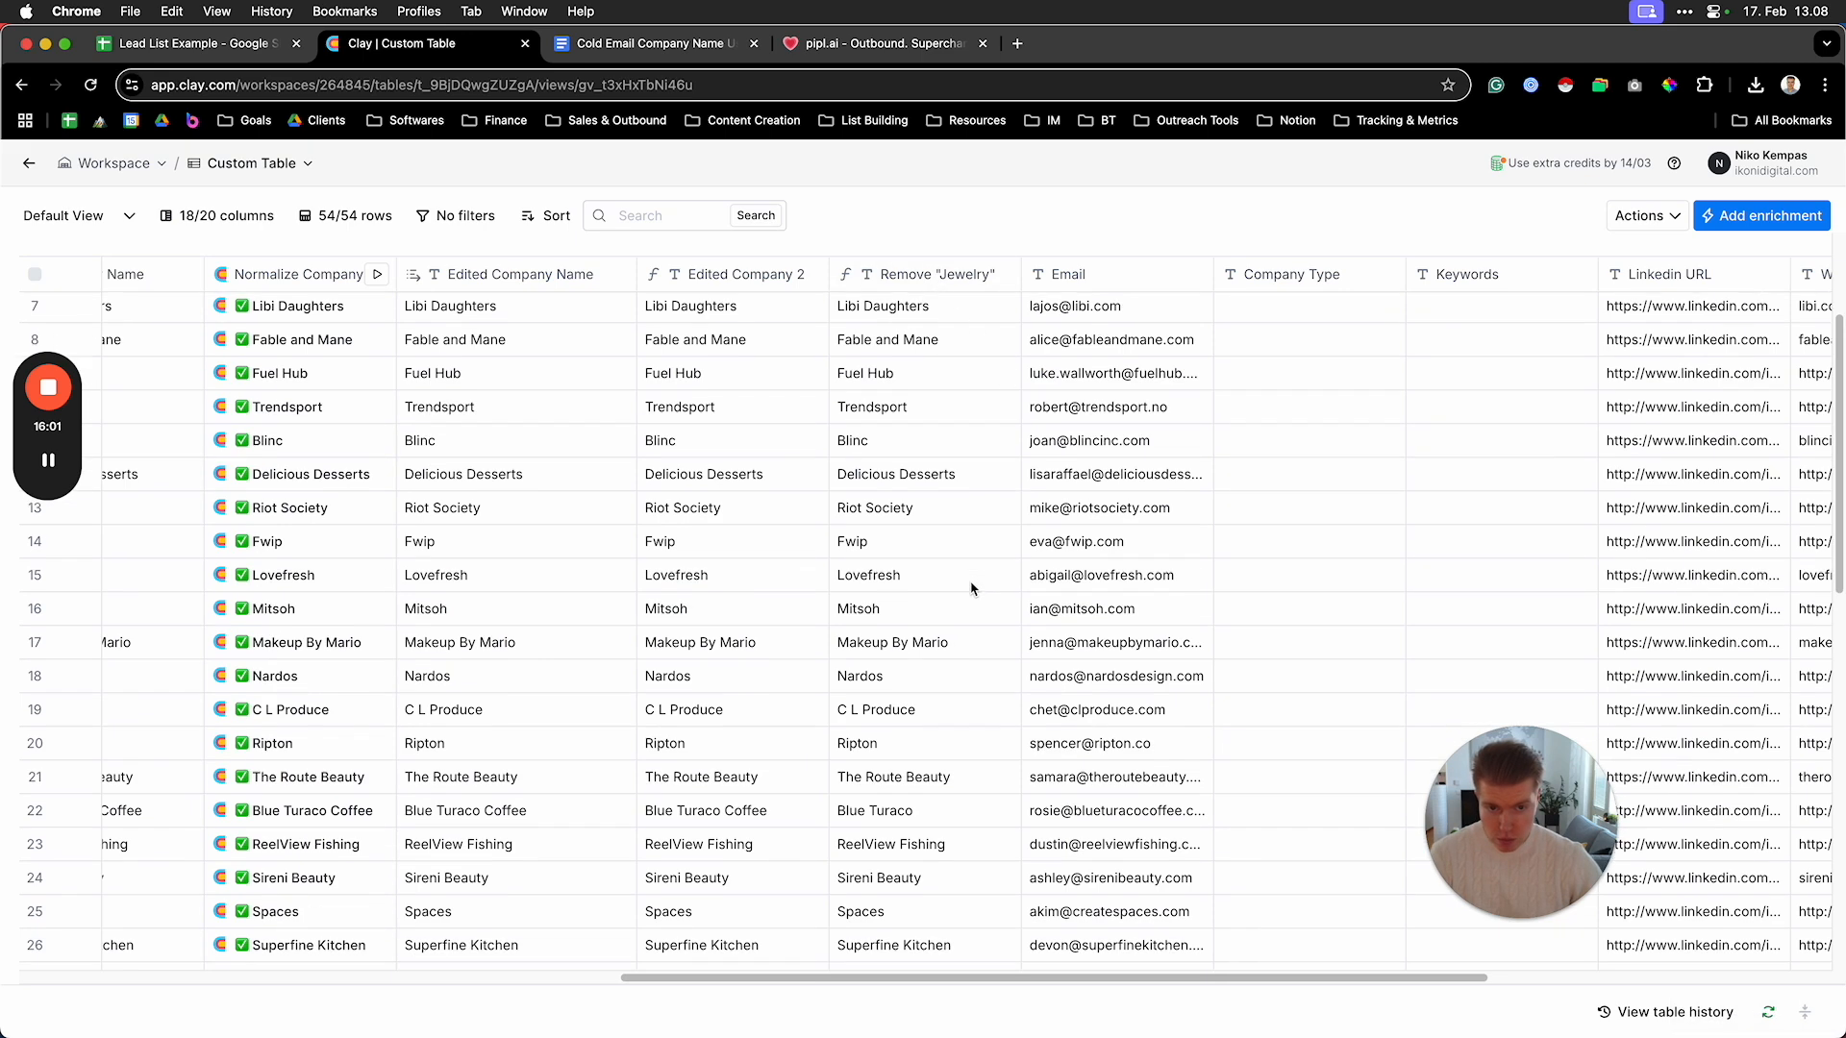
scroll(971, 588, down, 5)
Rename the Remove "Jewelry" column to Final Company Name, save it and widen the column to fit its title
click(943, 276)
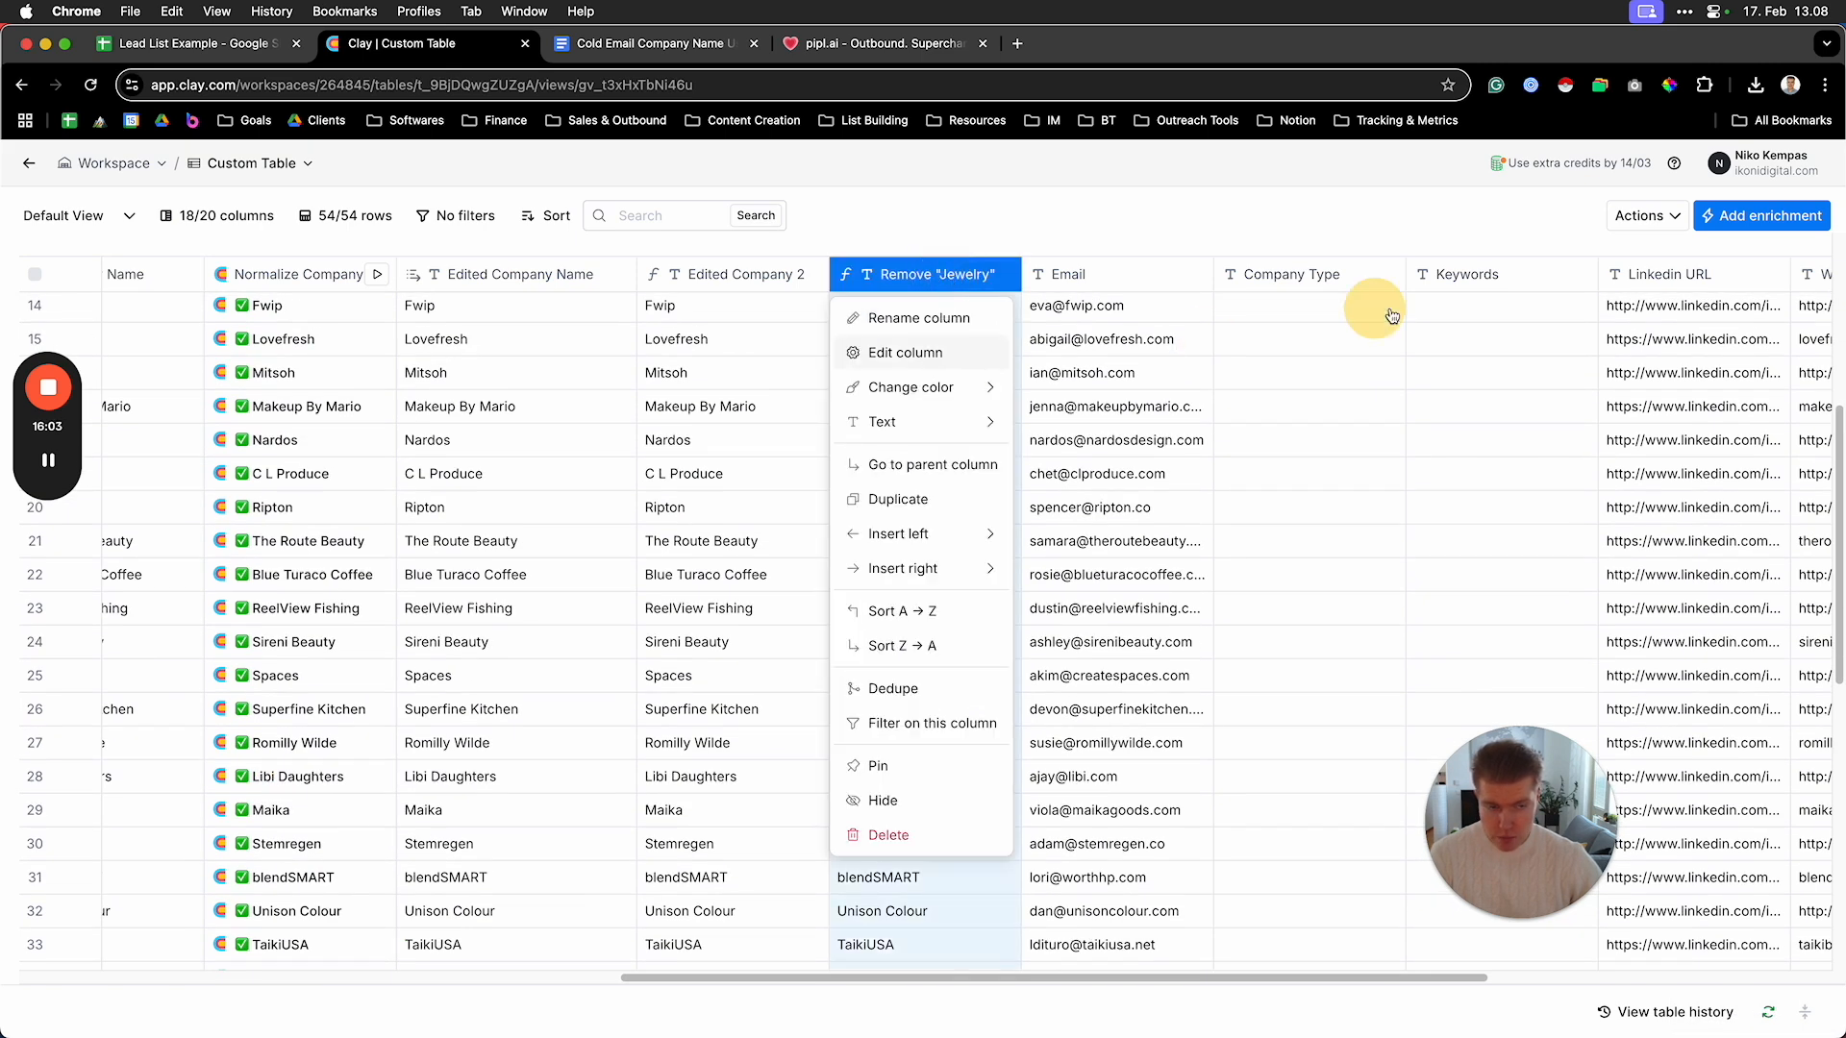
click(1611, 236)
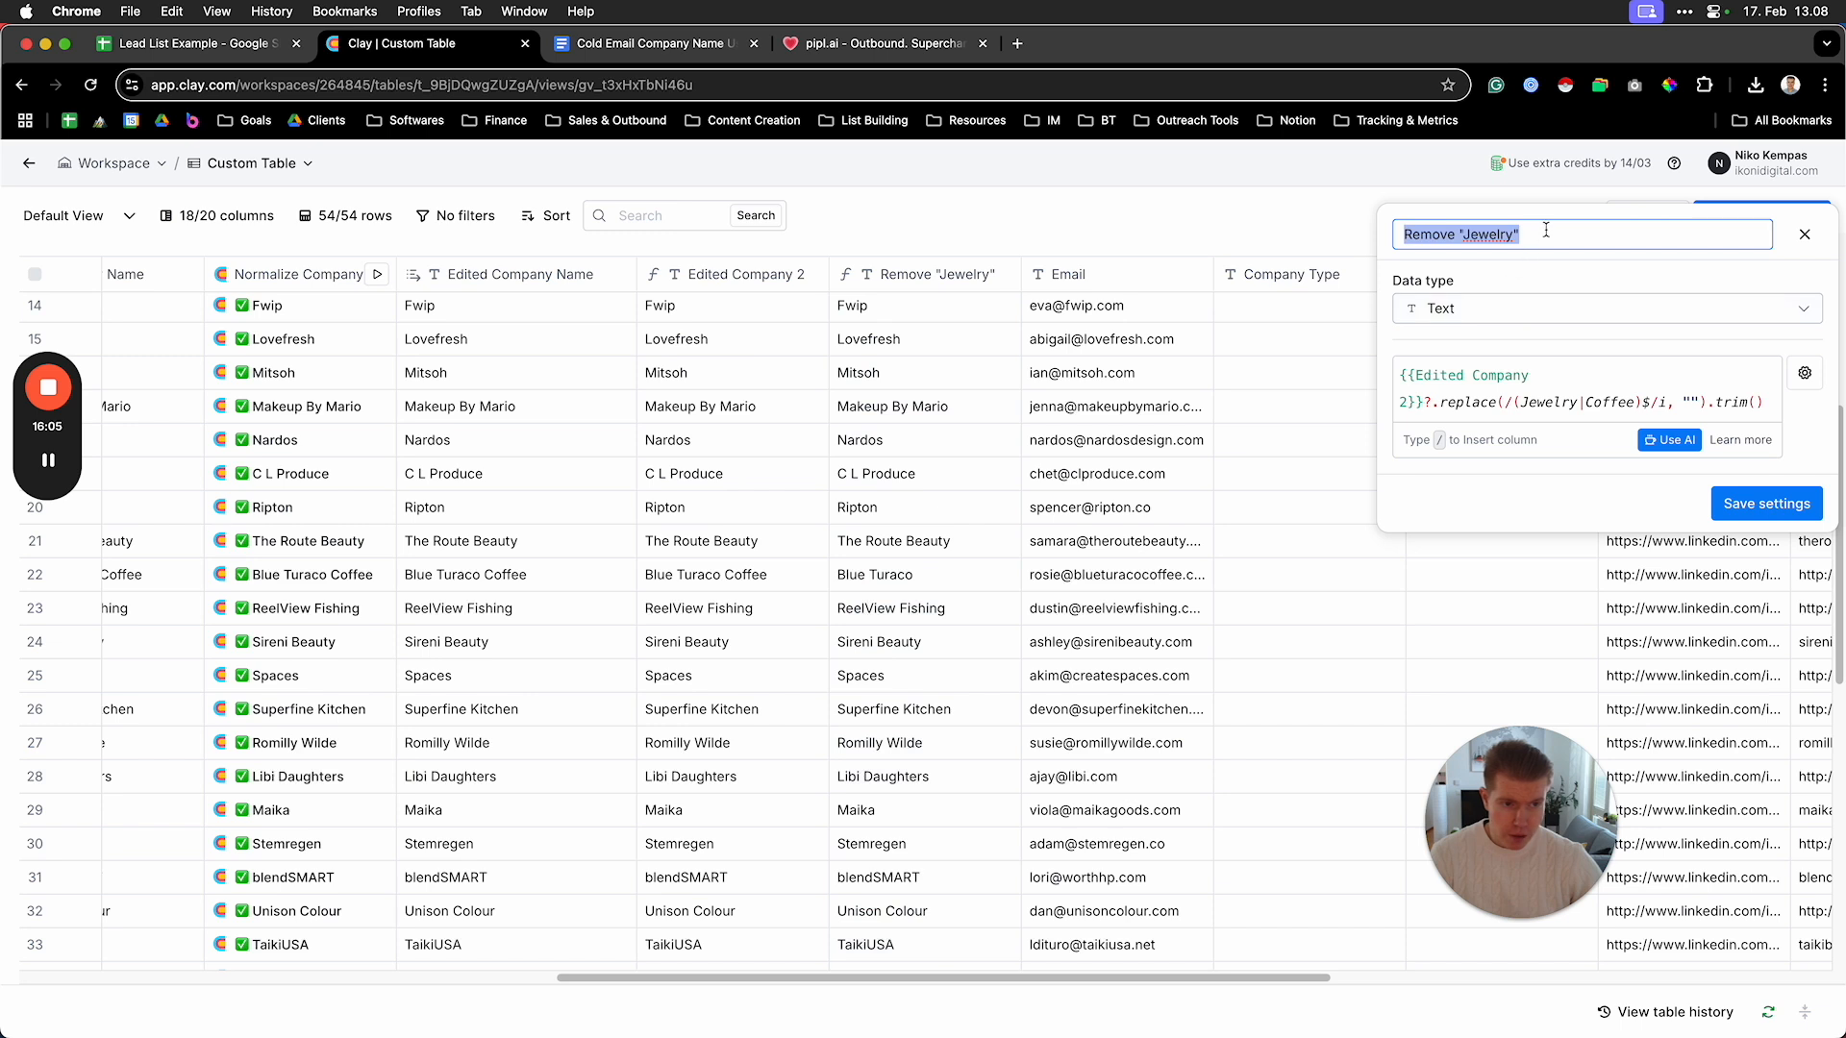
key(BackSpace)
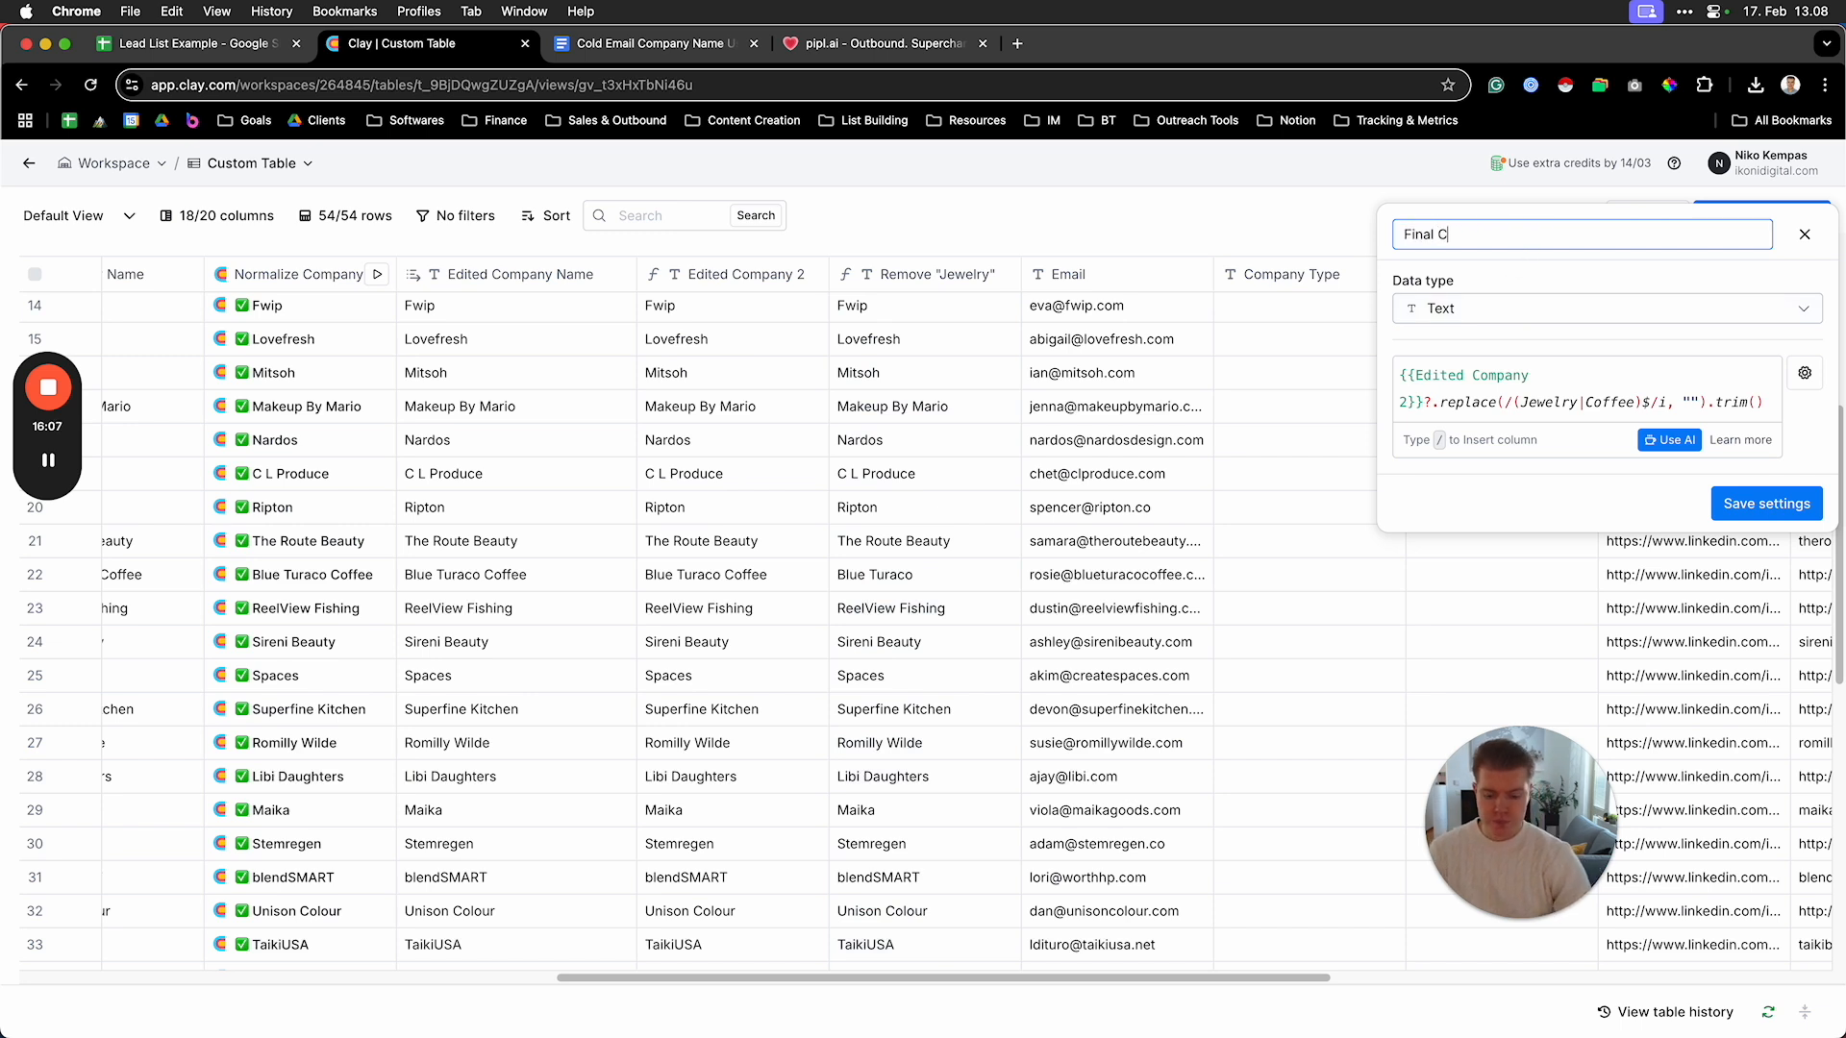
text(Final Company Name)
click(1766, 504)
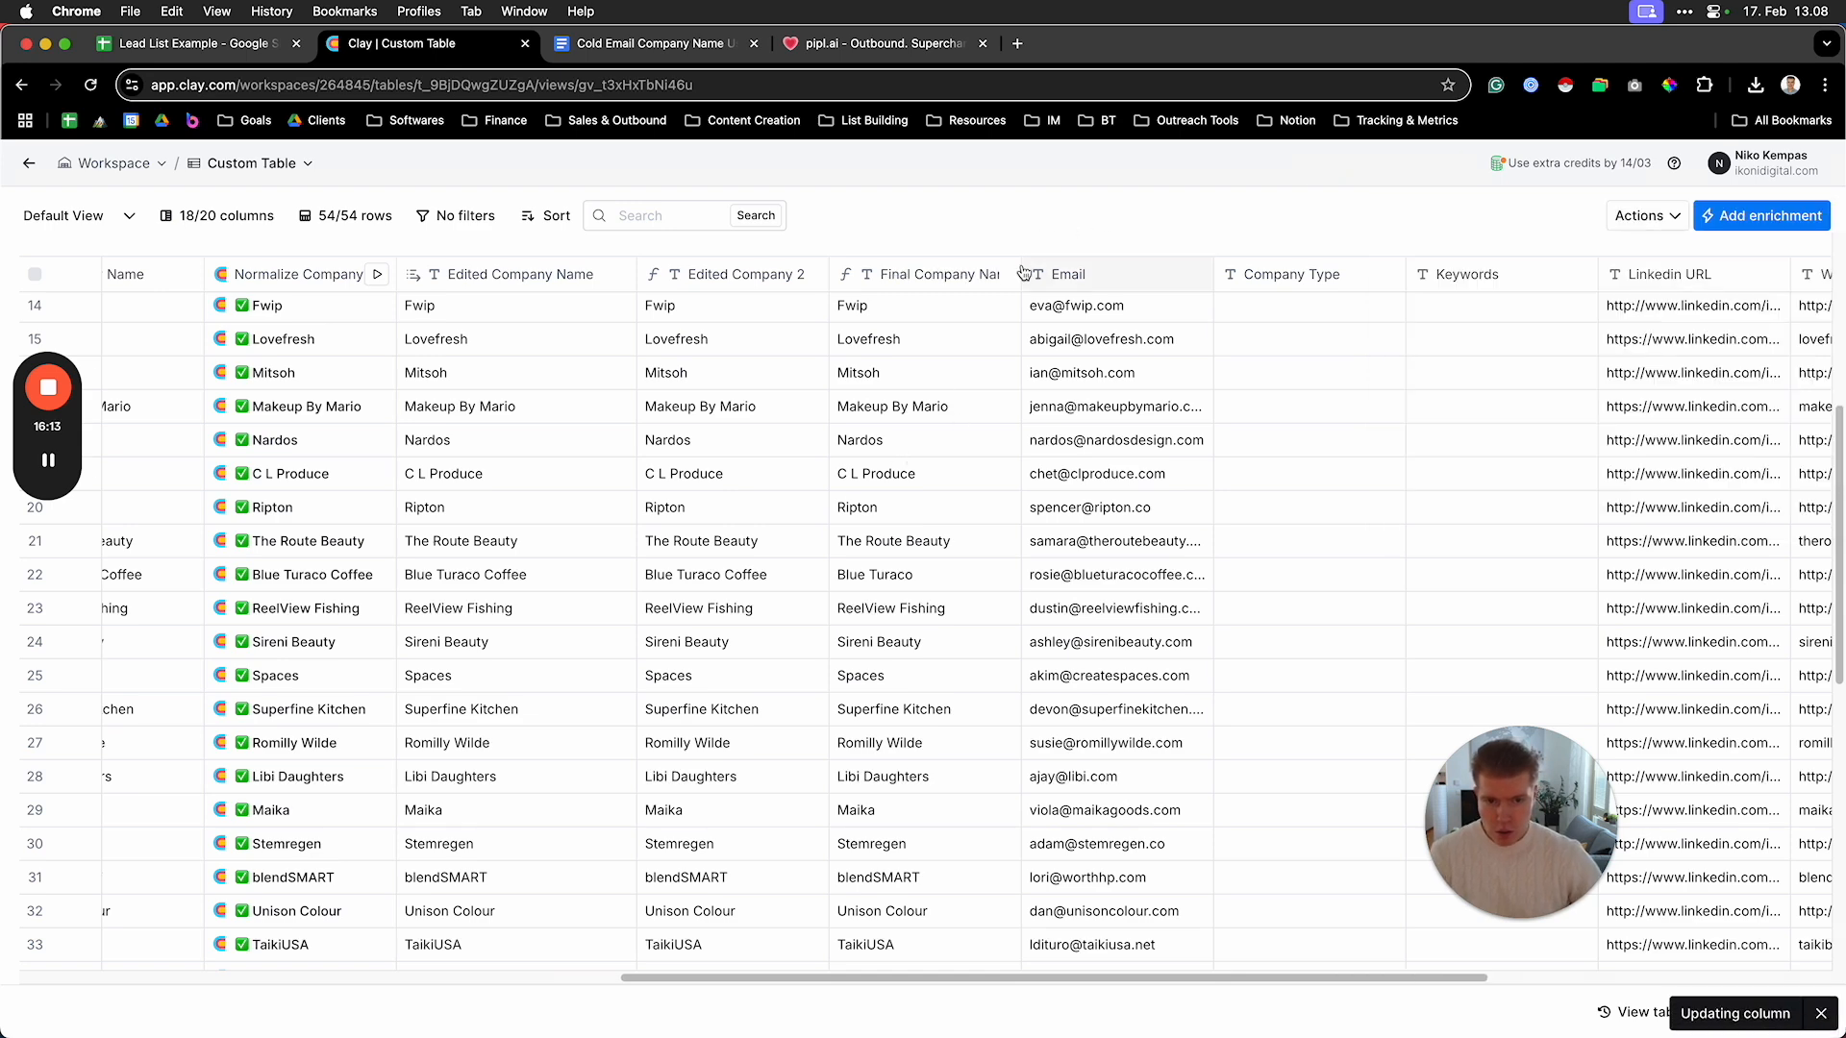
drag(1023, 271, 1057, 271)
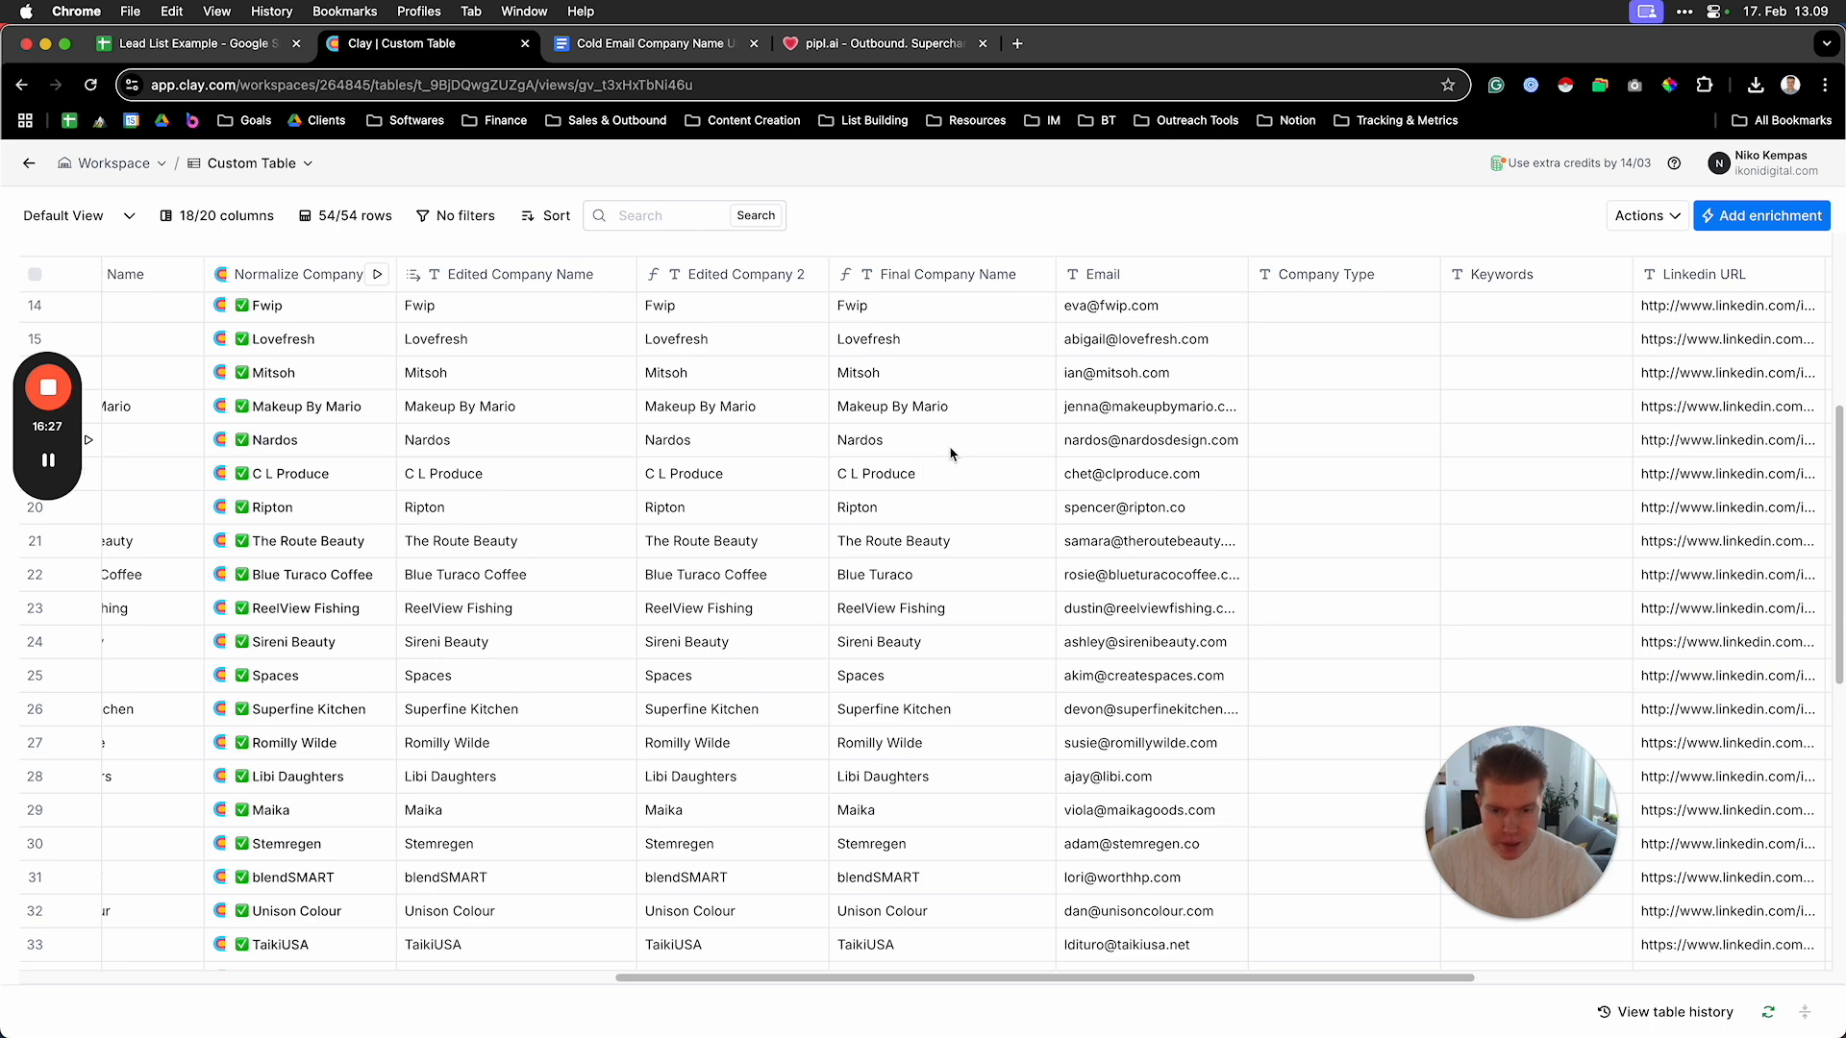
Compare the Final Company Name values with the earlier columns and review the column's prompt in the Formula Generator
scroll(739, 509, down, 1)
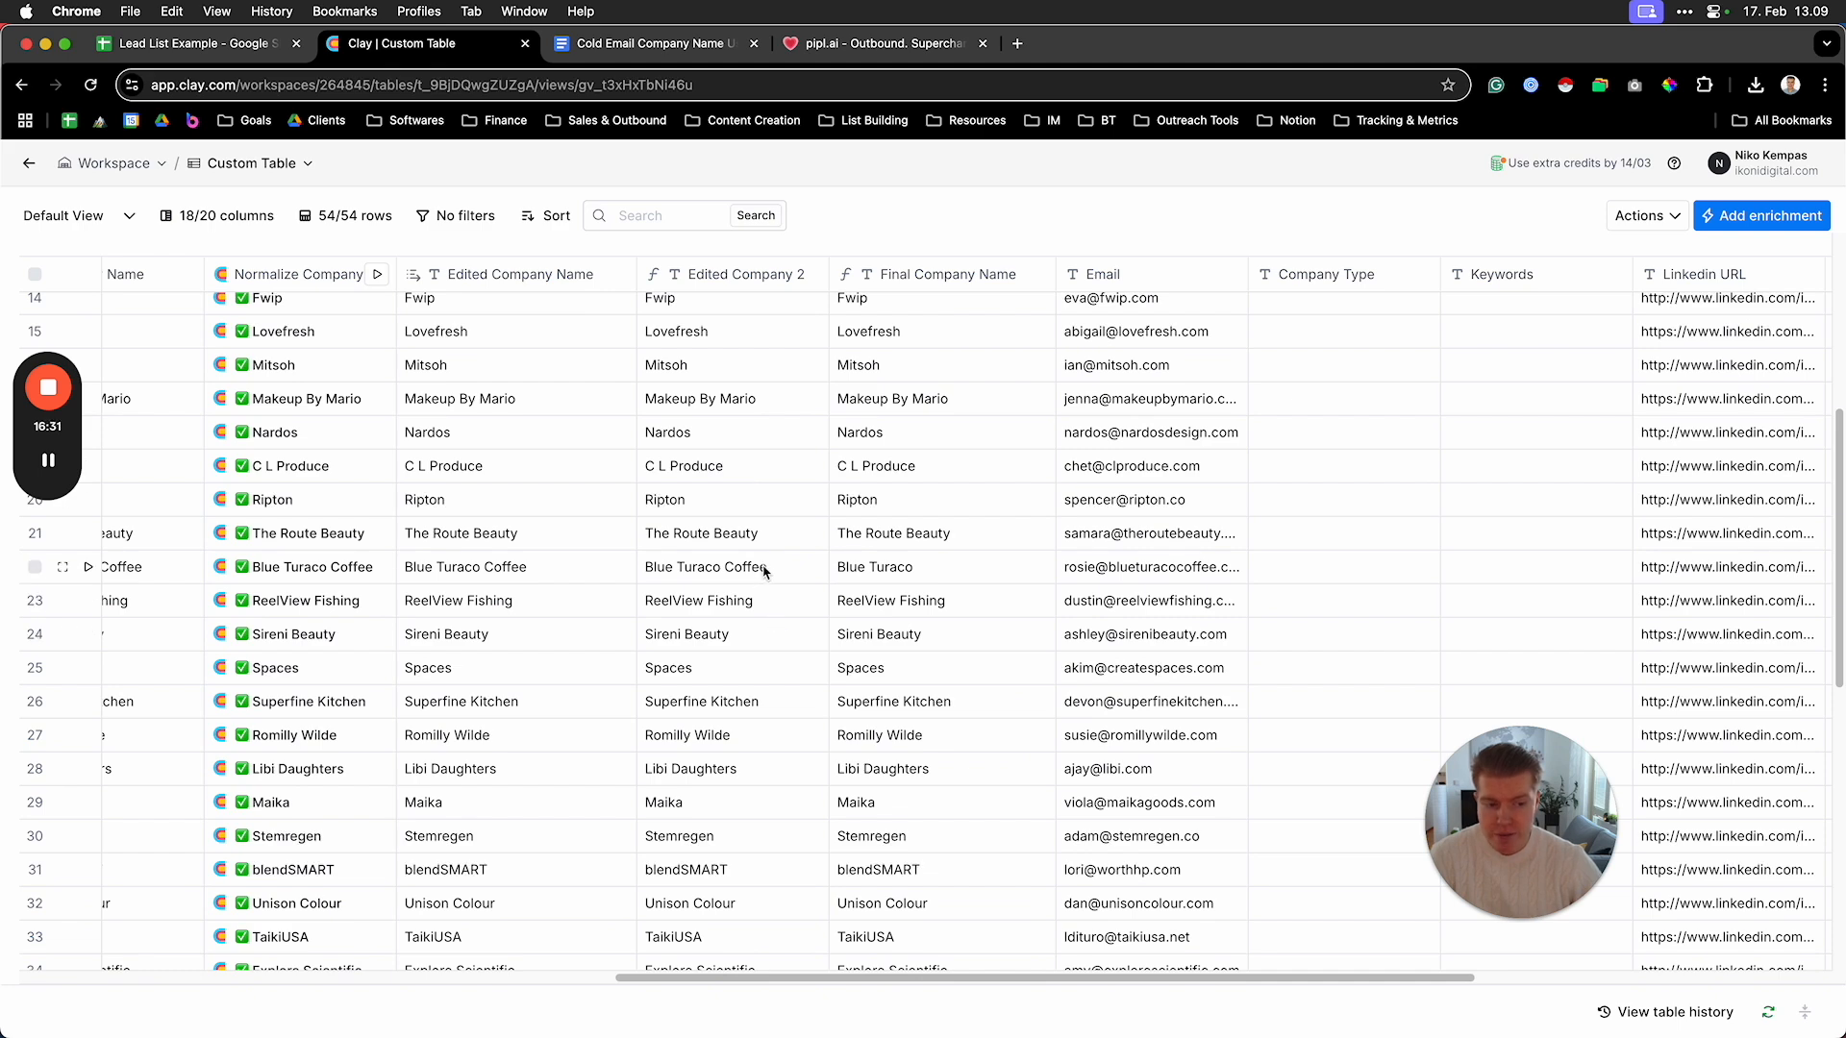
scroll(761, 571, down, 2)
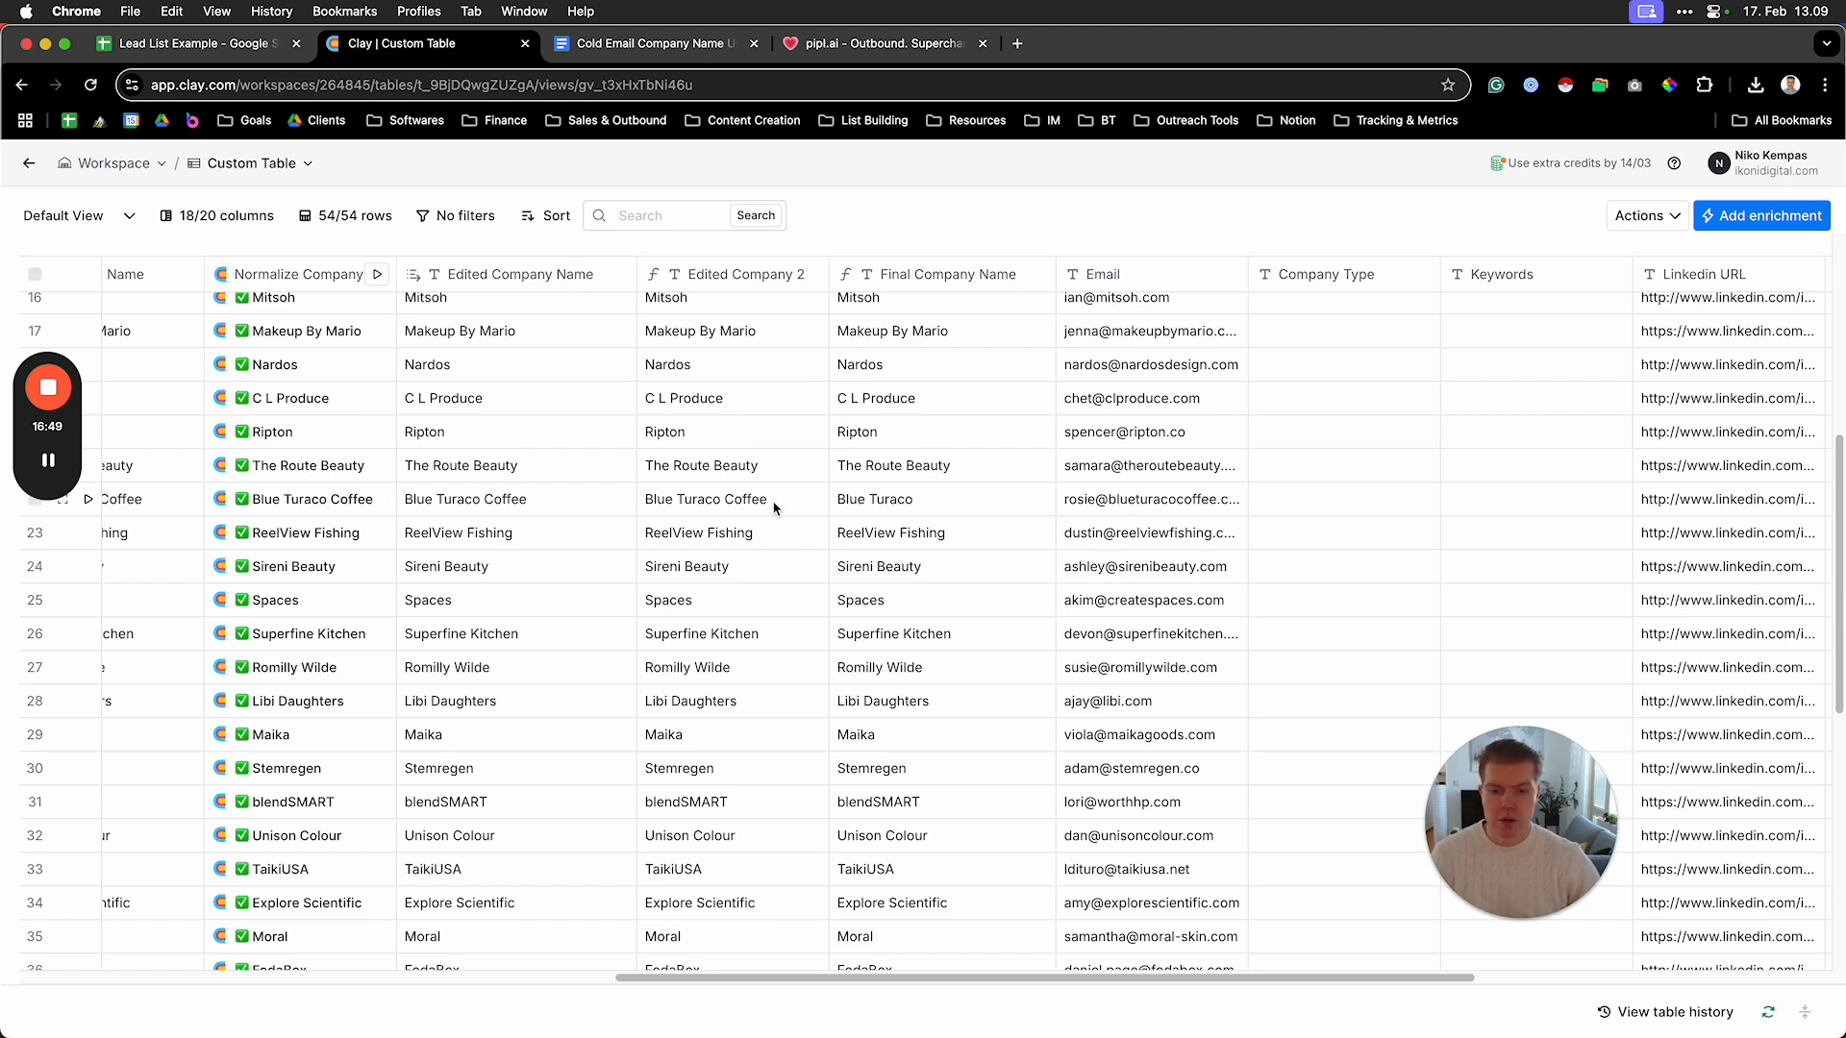
scroll(914, 577, up, 10)
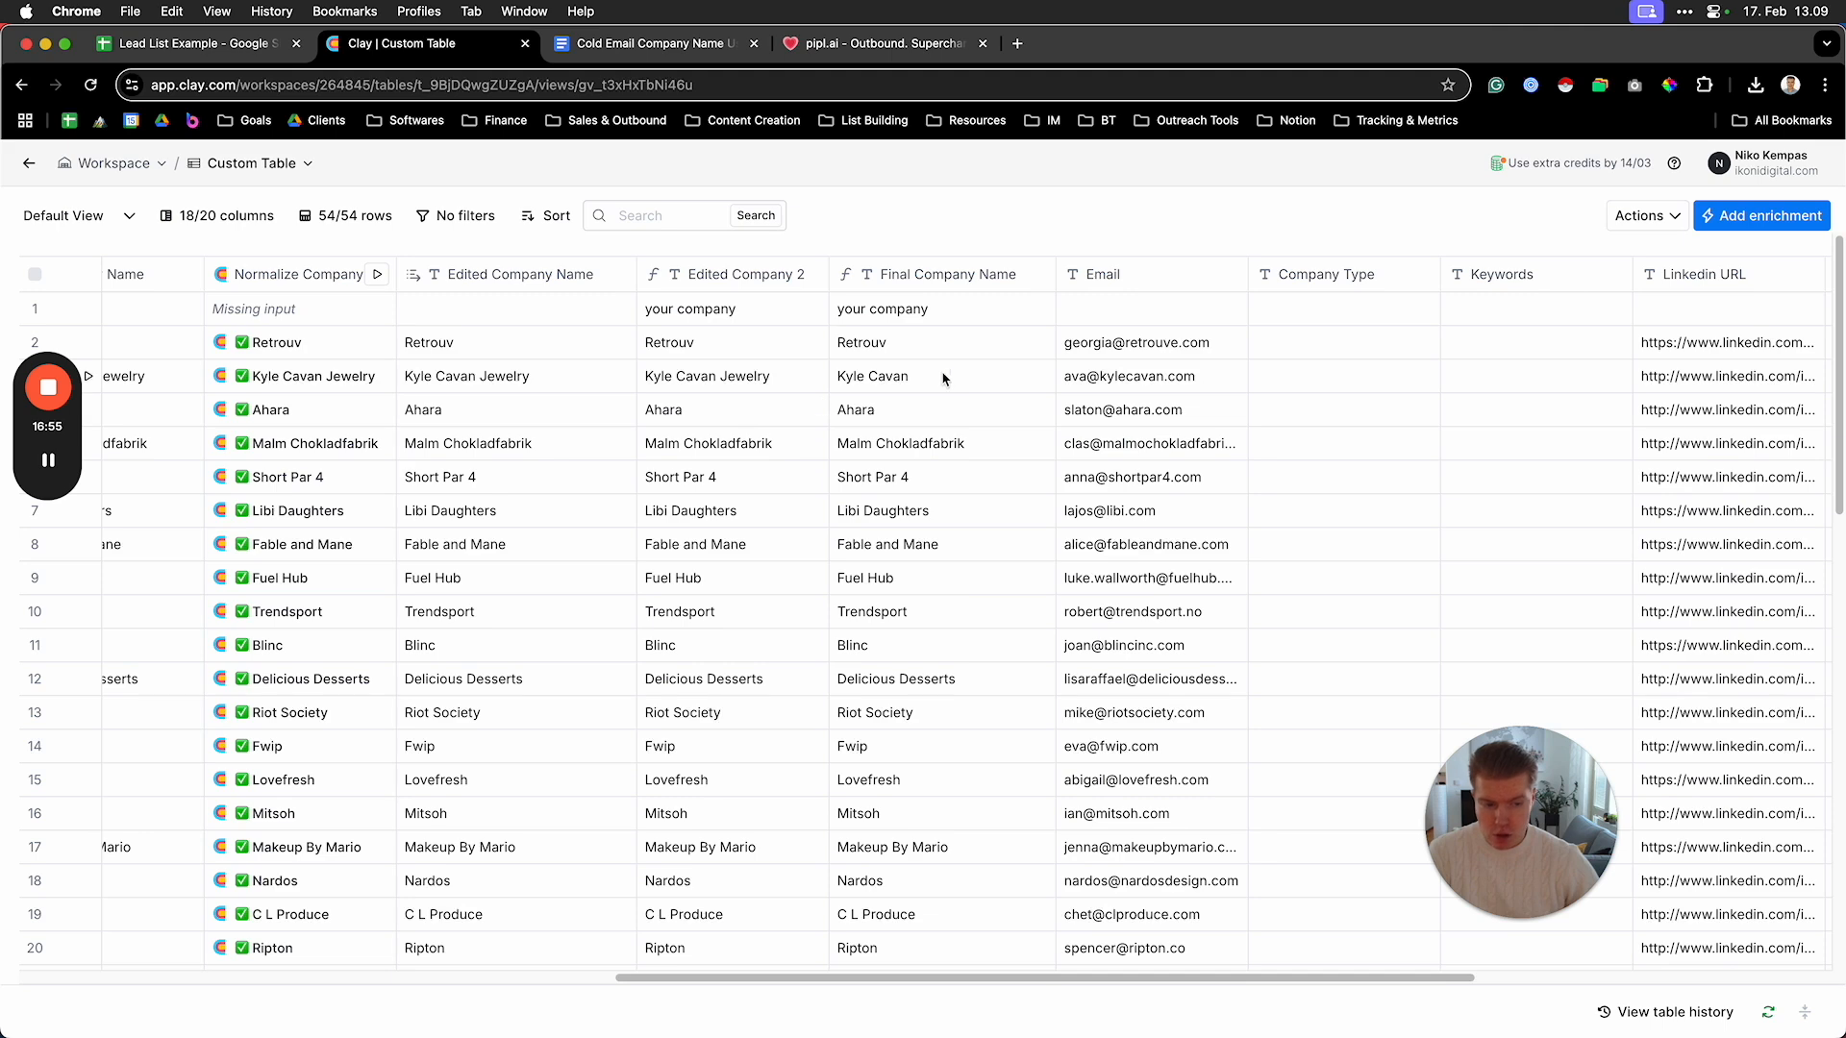
click(974, 280)
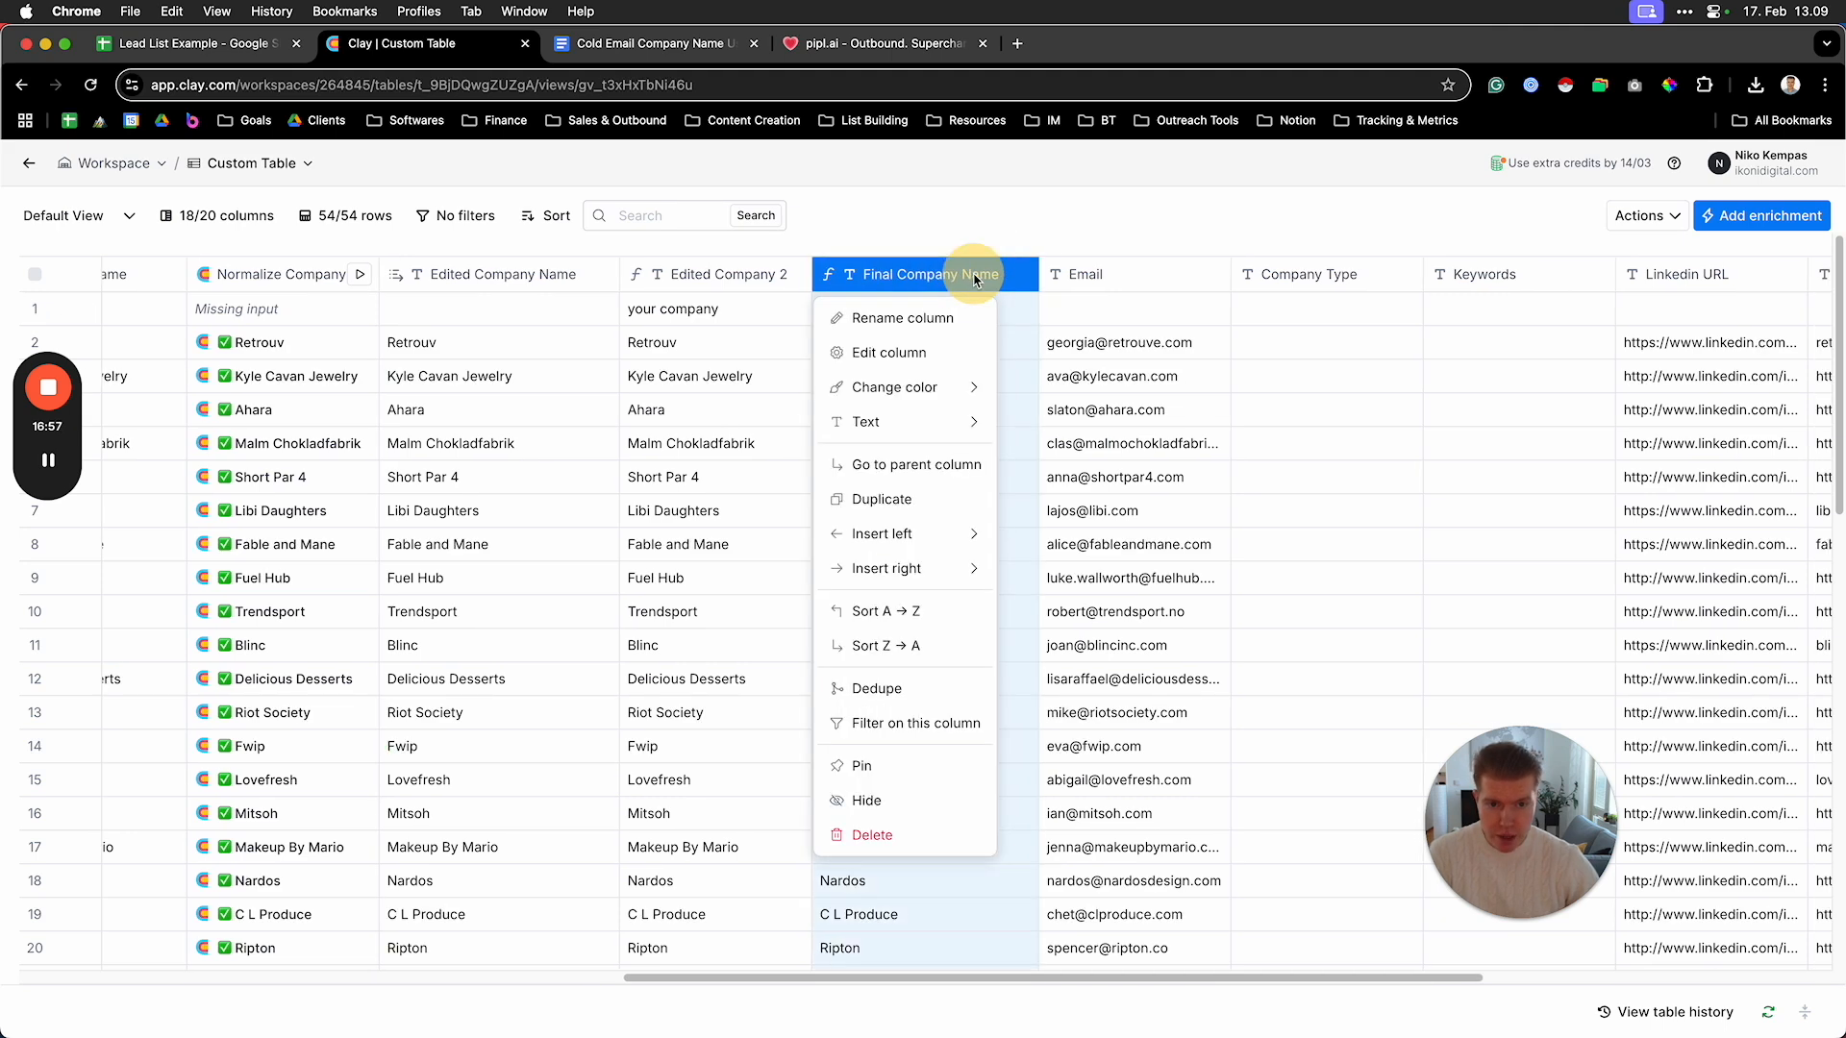
click(894, 352)
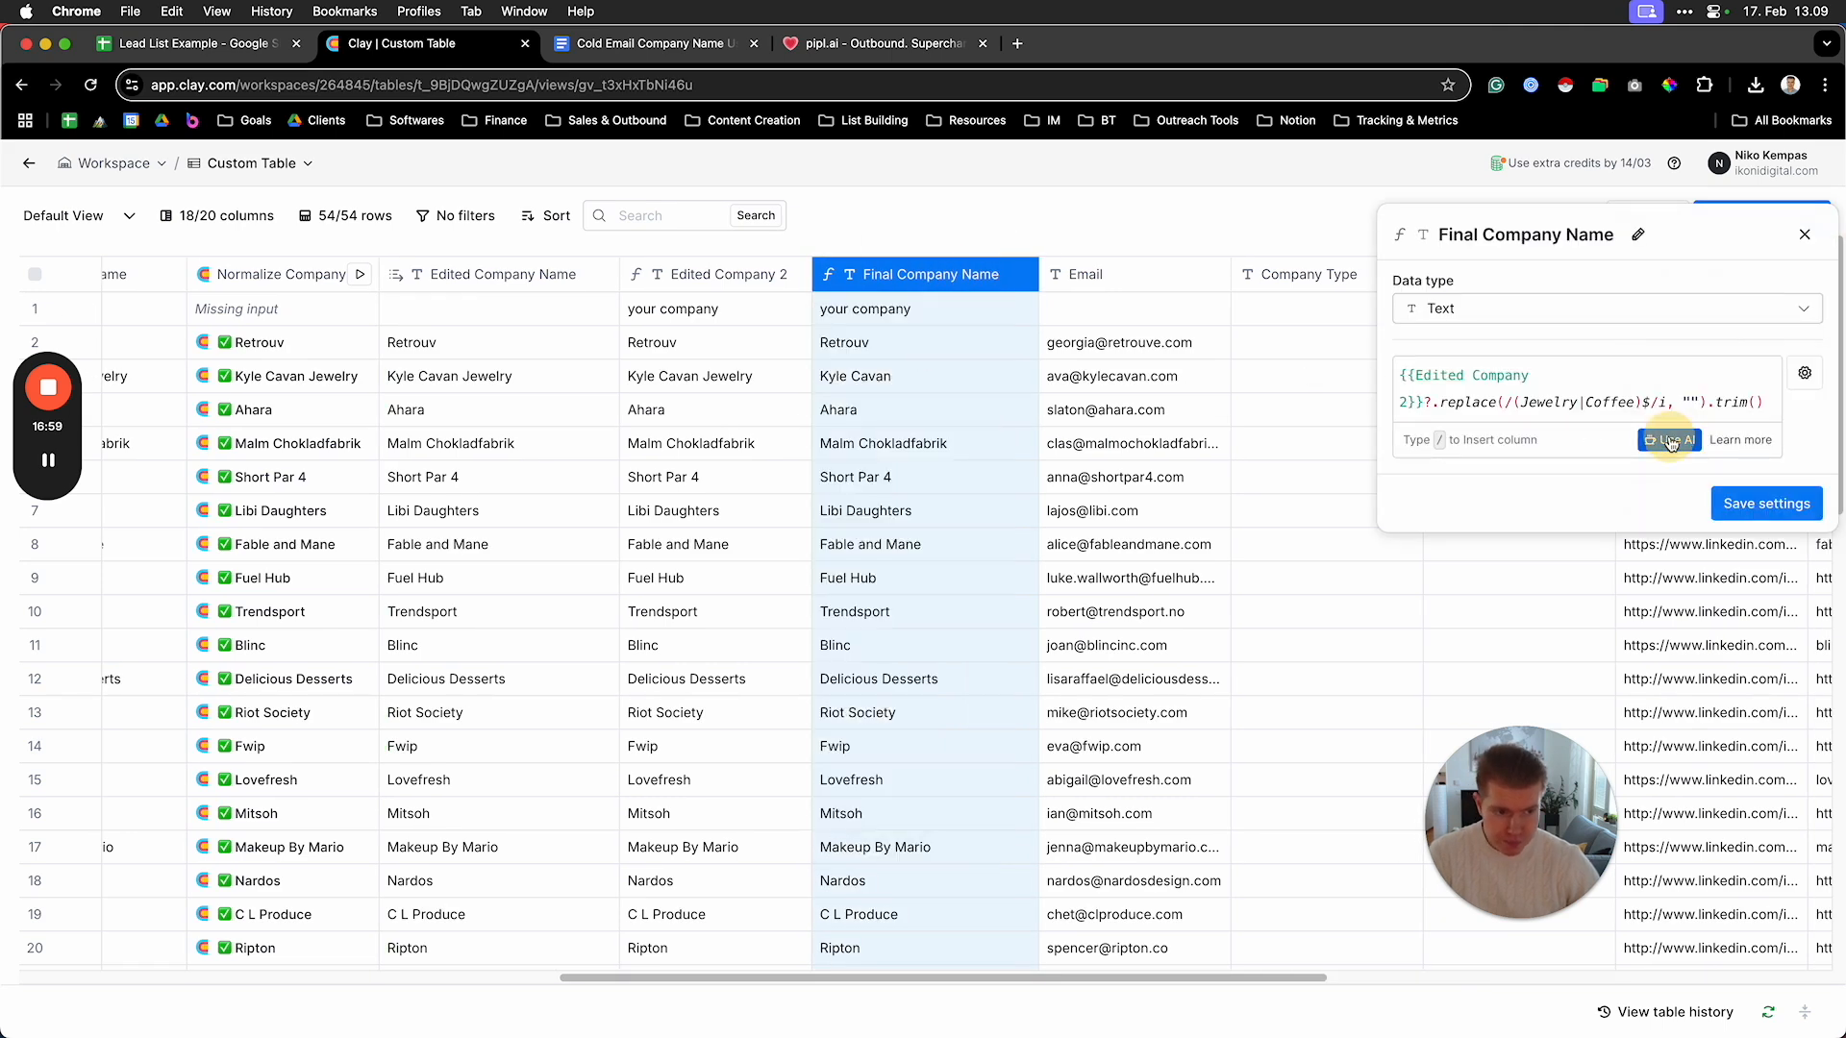
click(1671, 441)
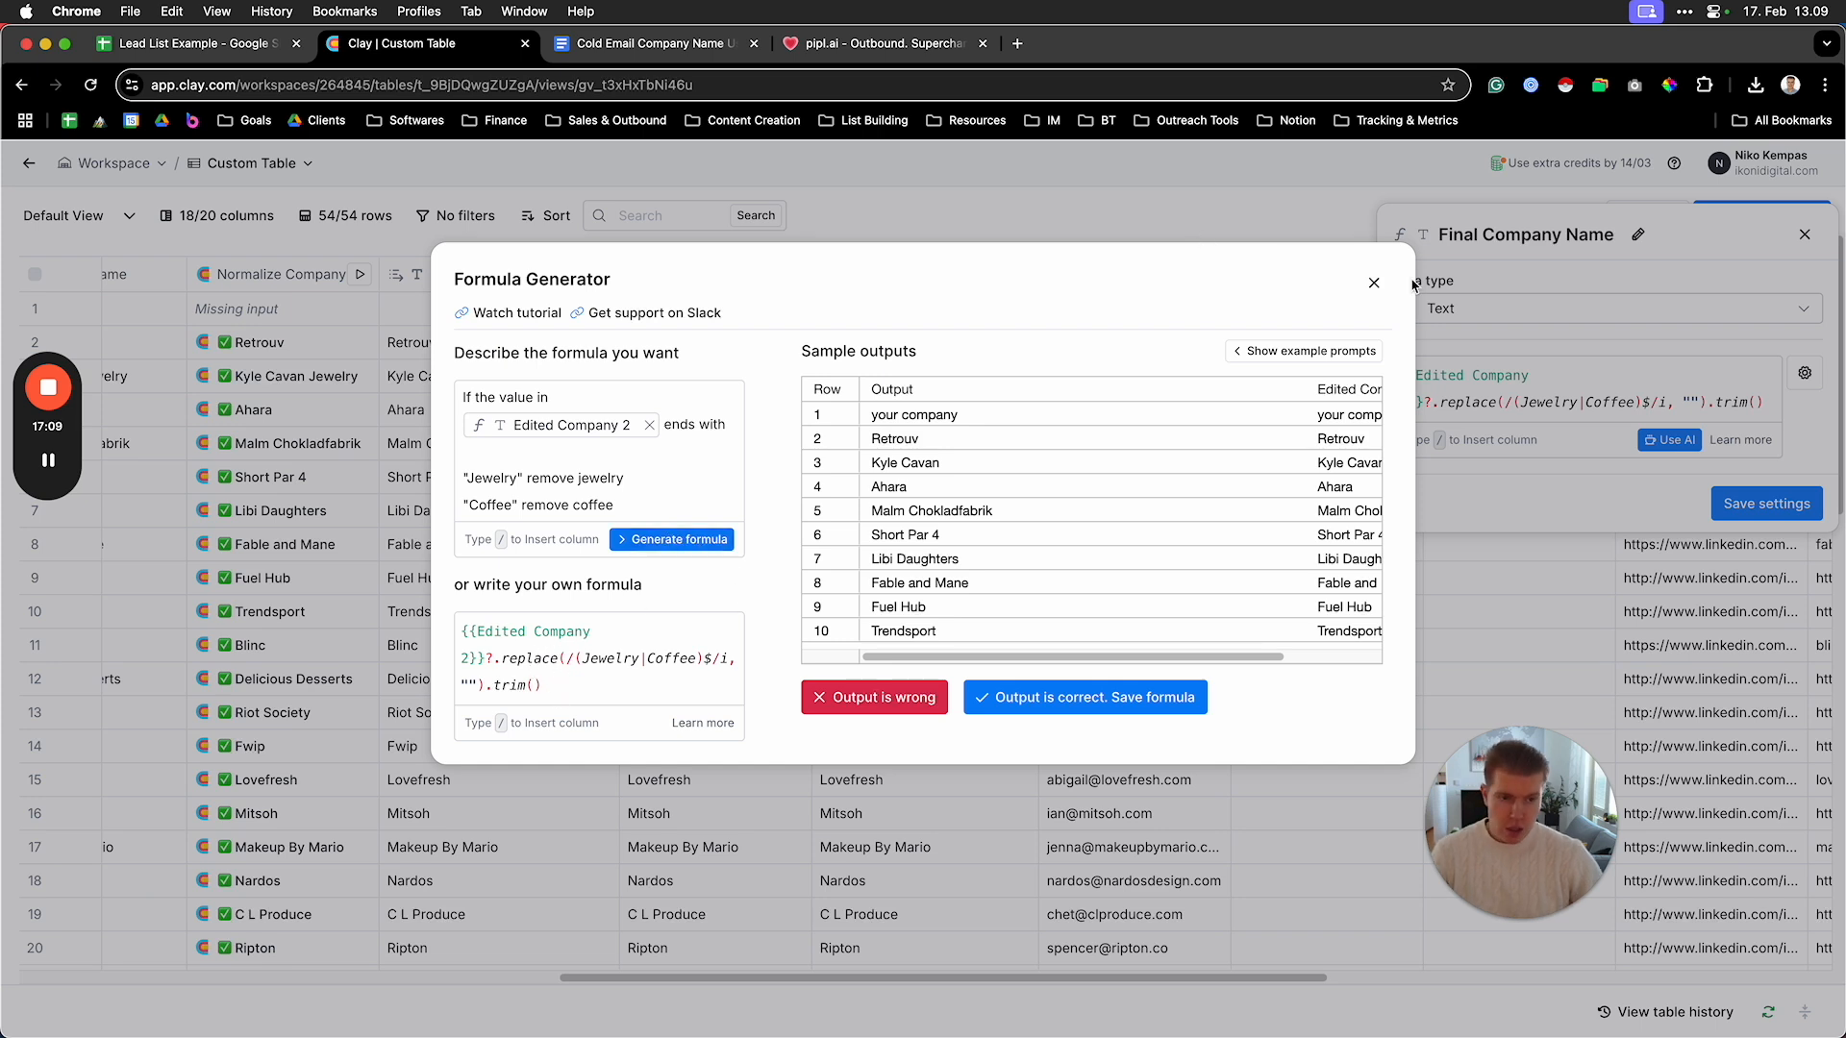
click(1374, 285)
click(987, 200)
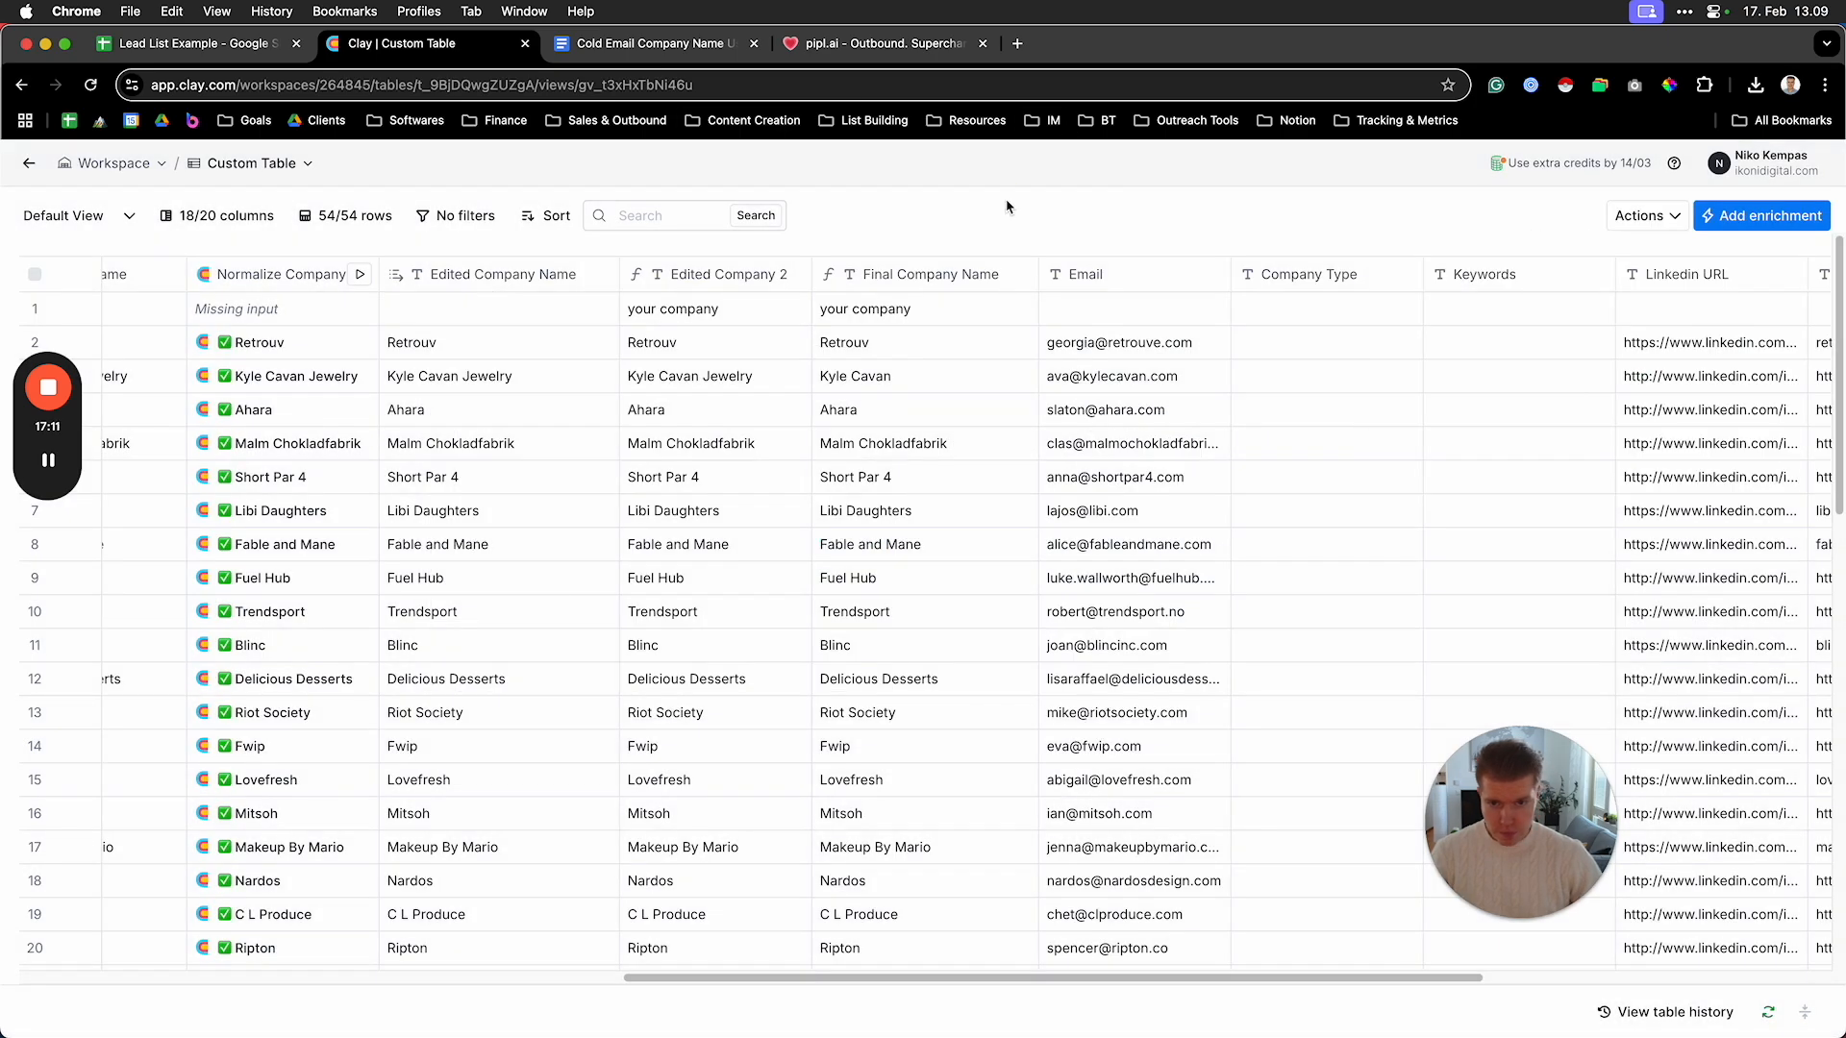
Duplicate the Default View of the table and name the copy Export View
drag(1076, 978, 691, 977)
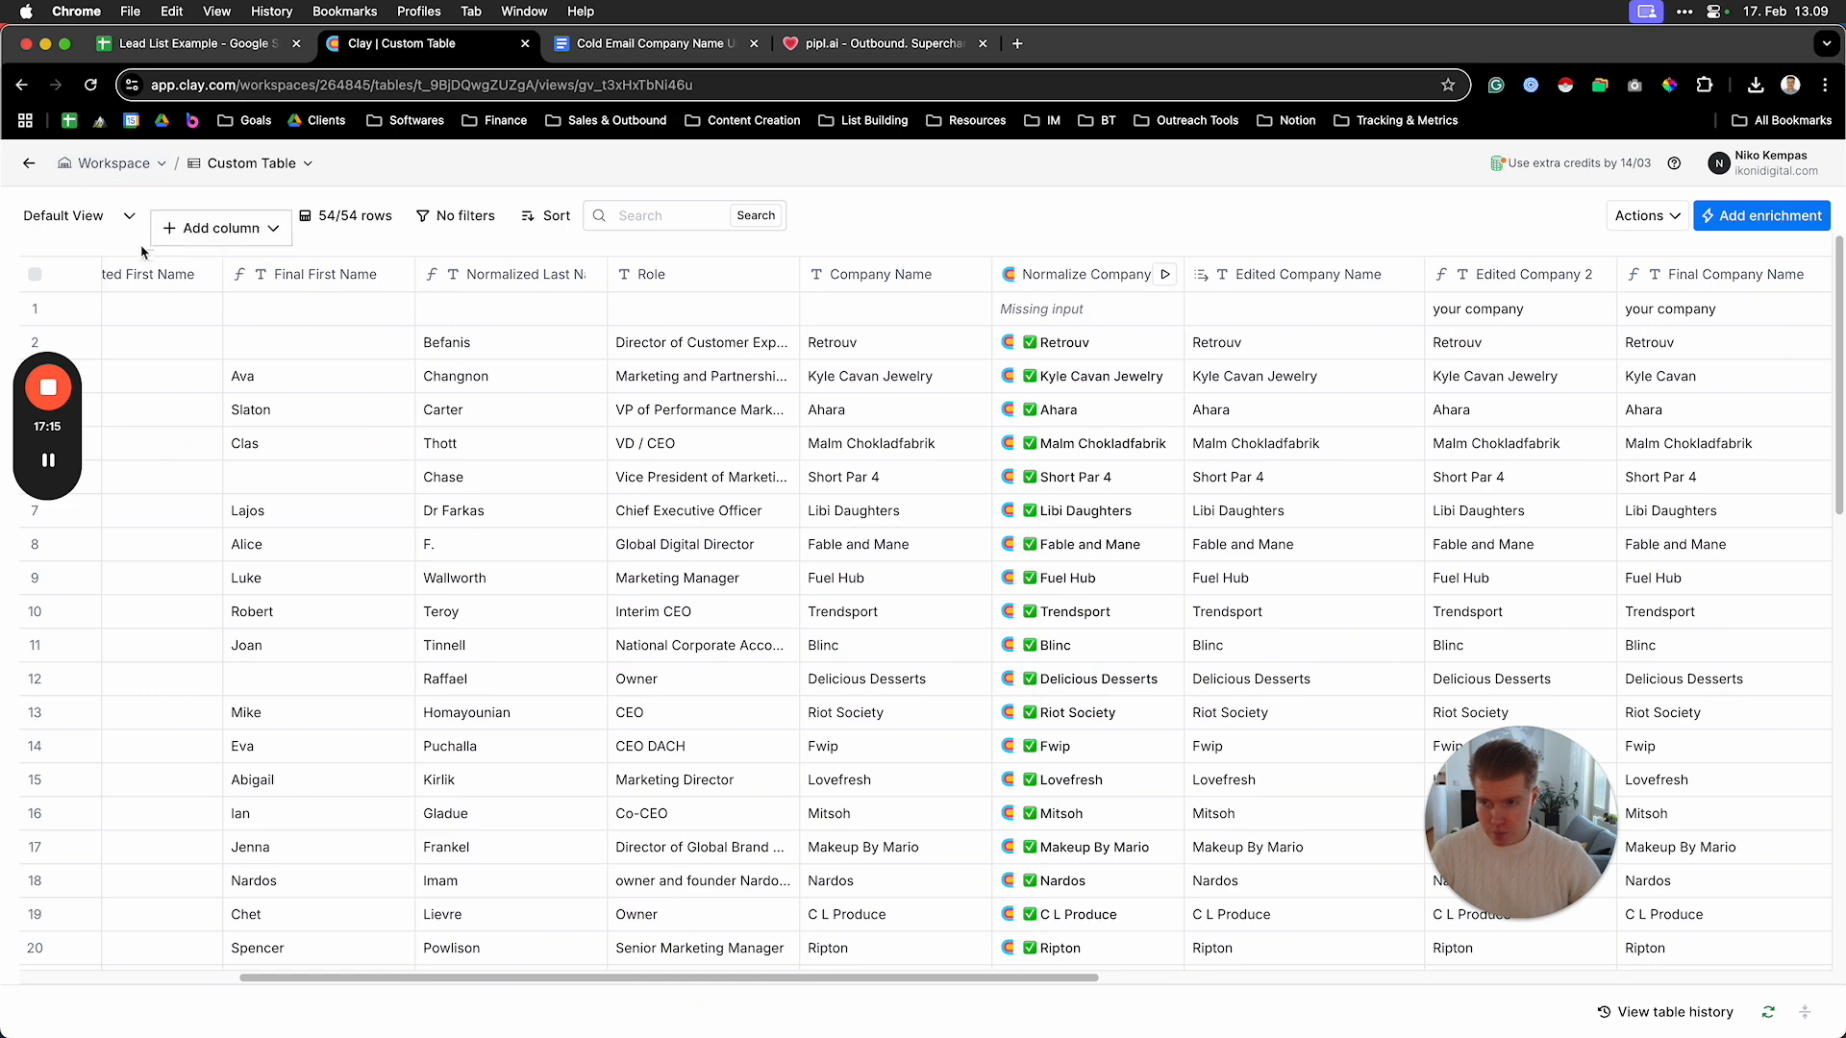
click(132, 216)
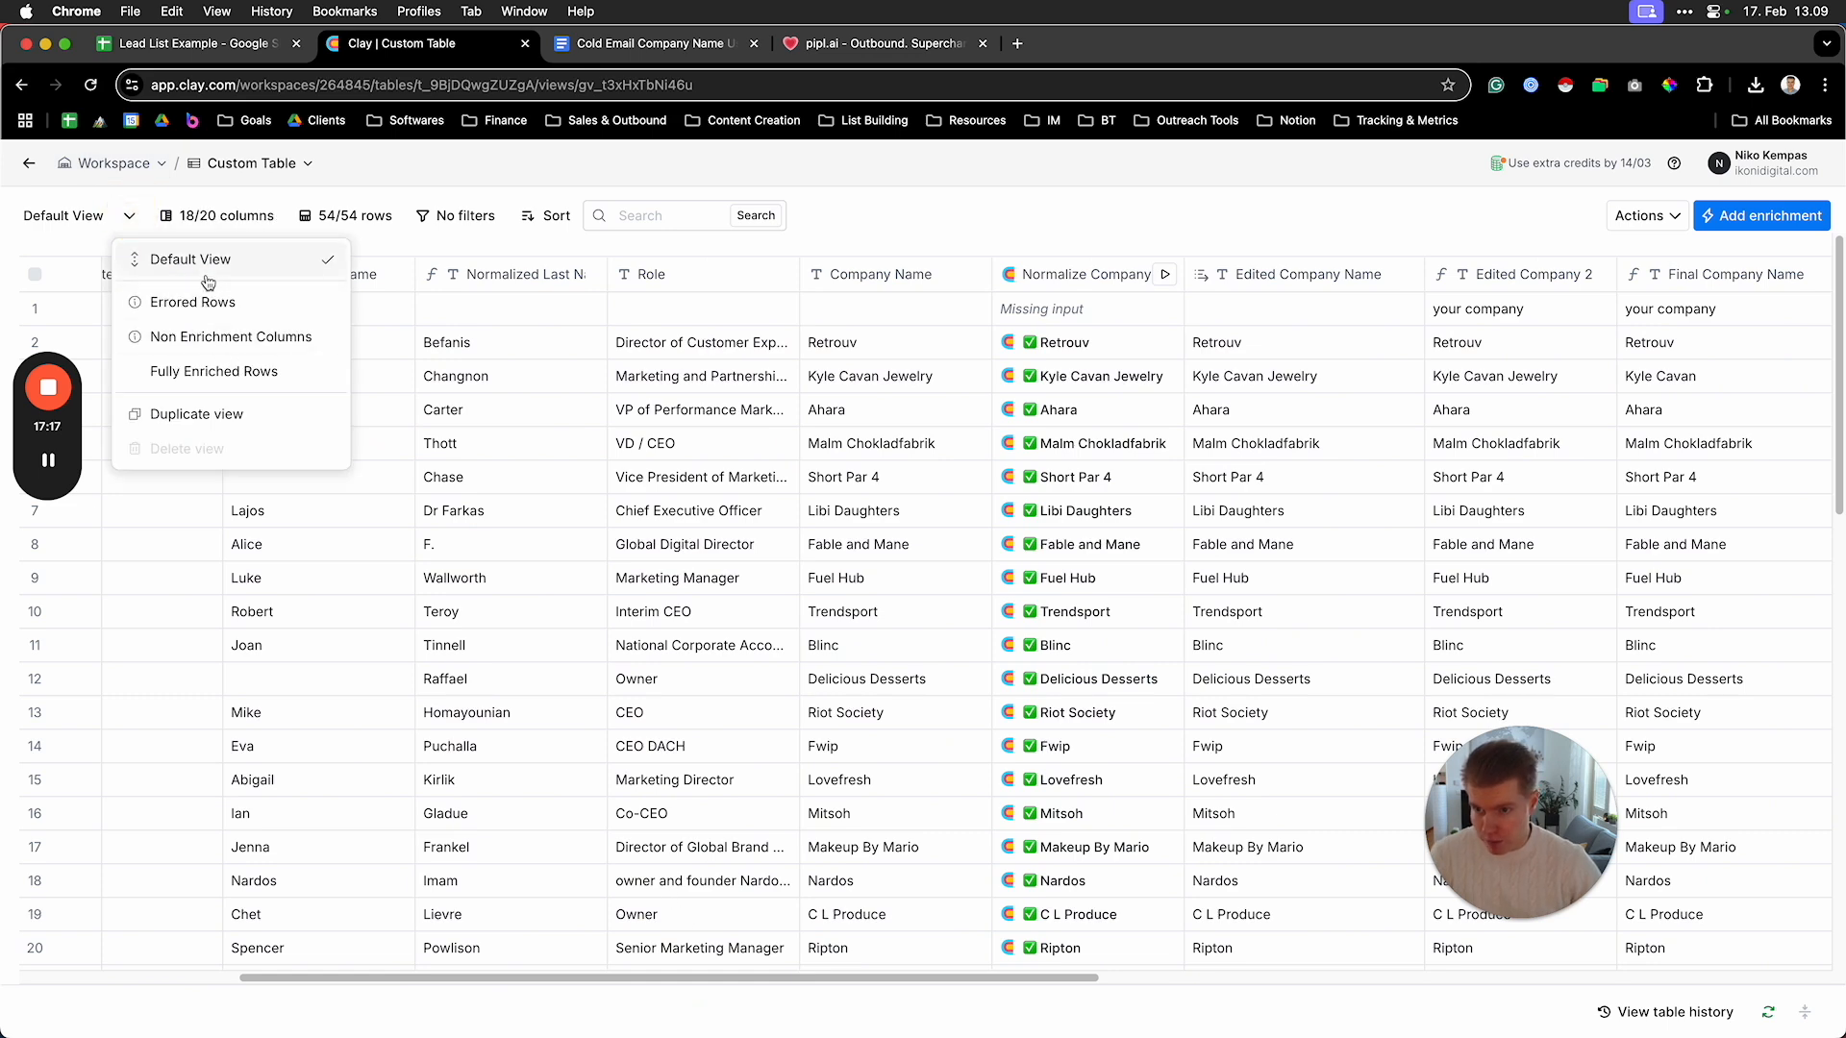
click(213, 426)
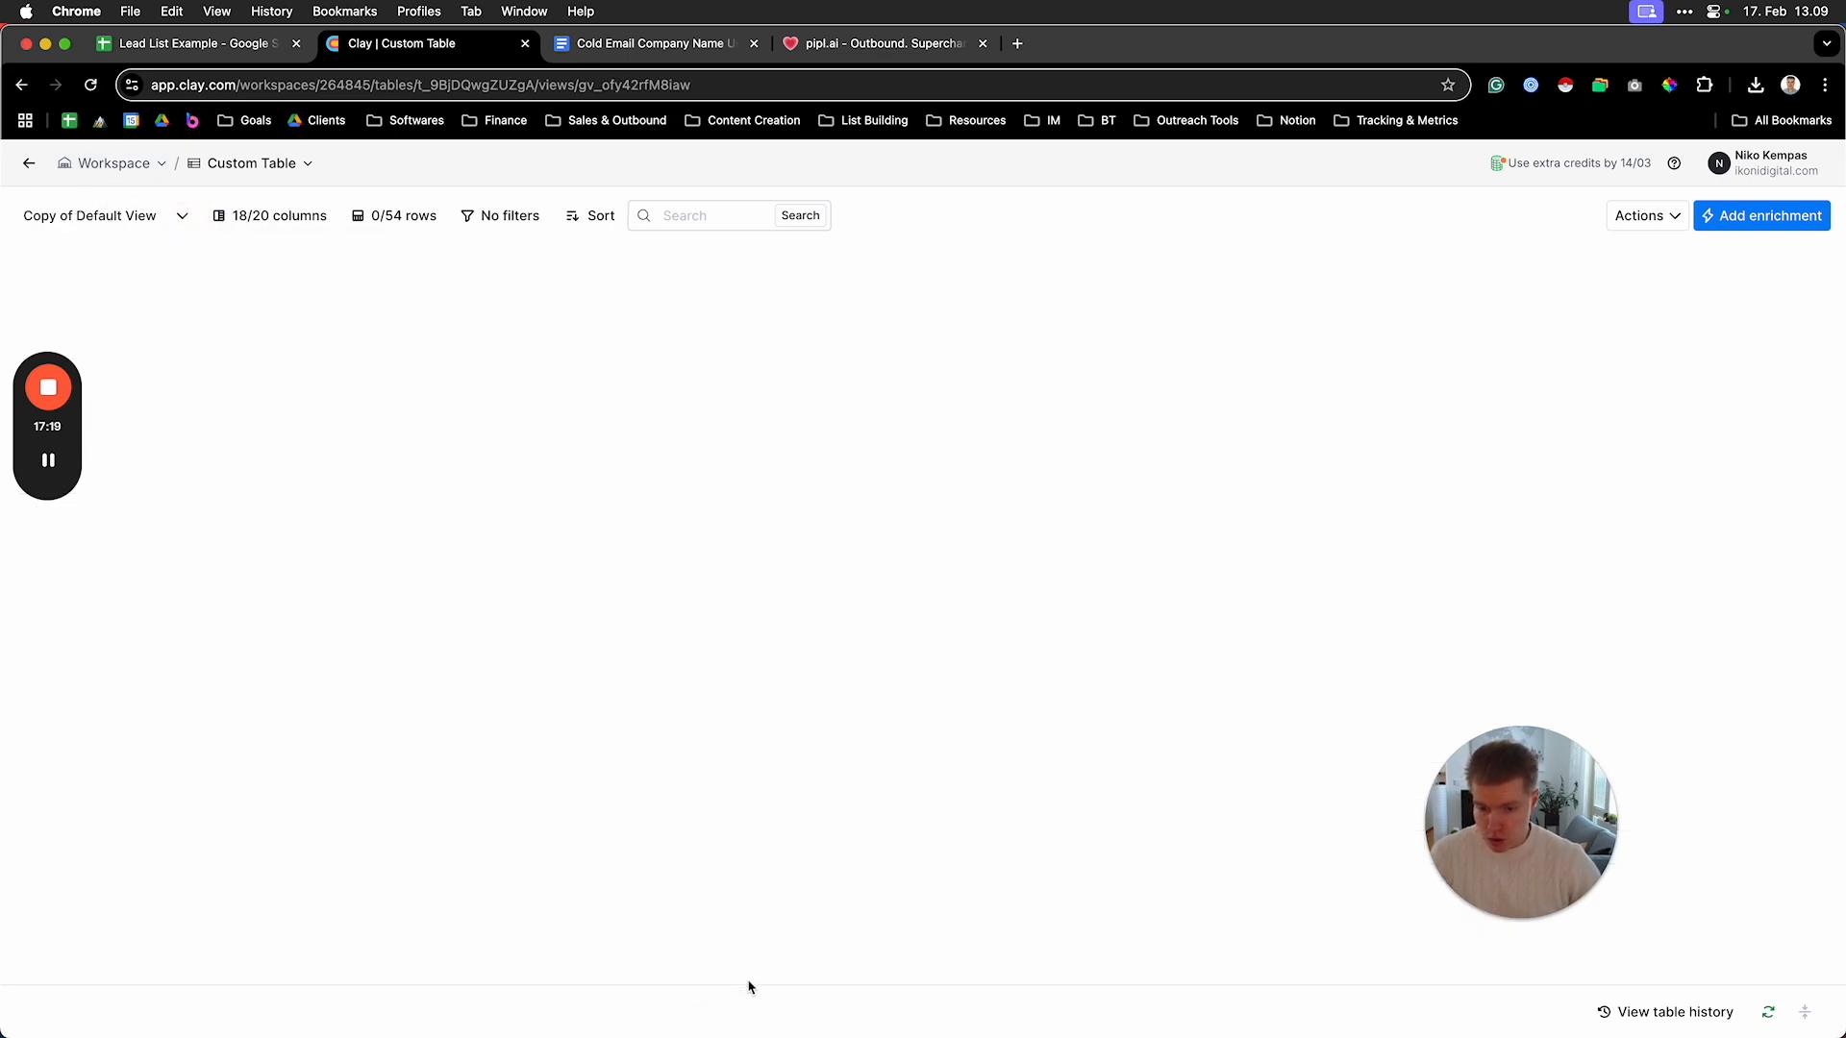
double_click(92, 216)
text(Ex)
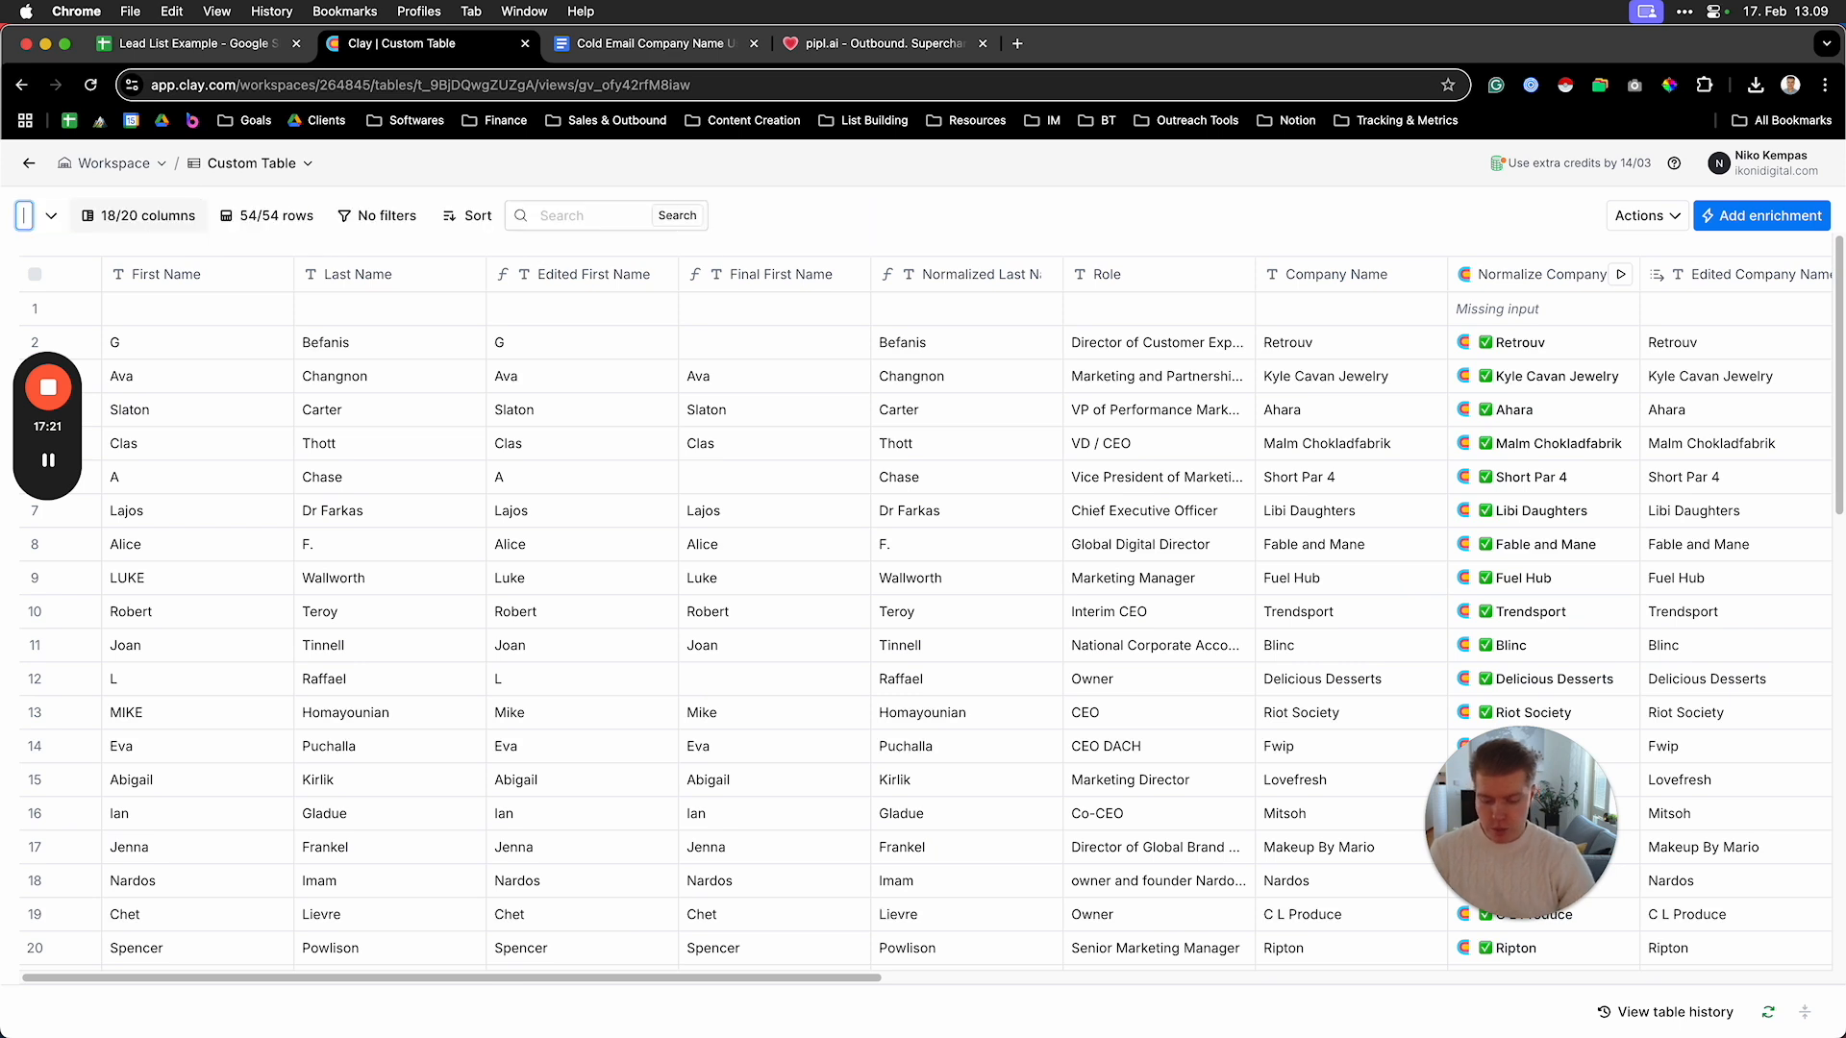
text(port)
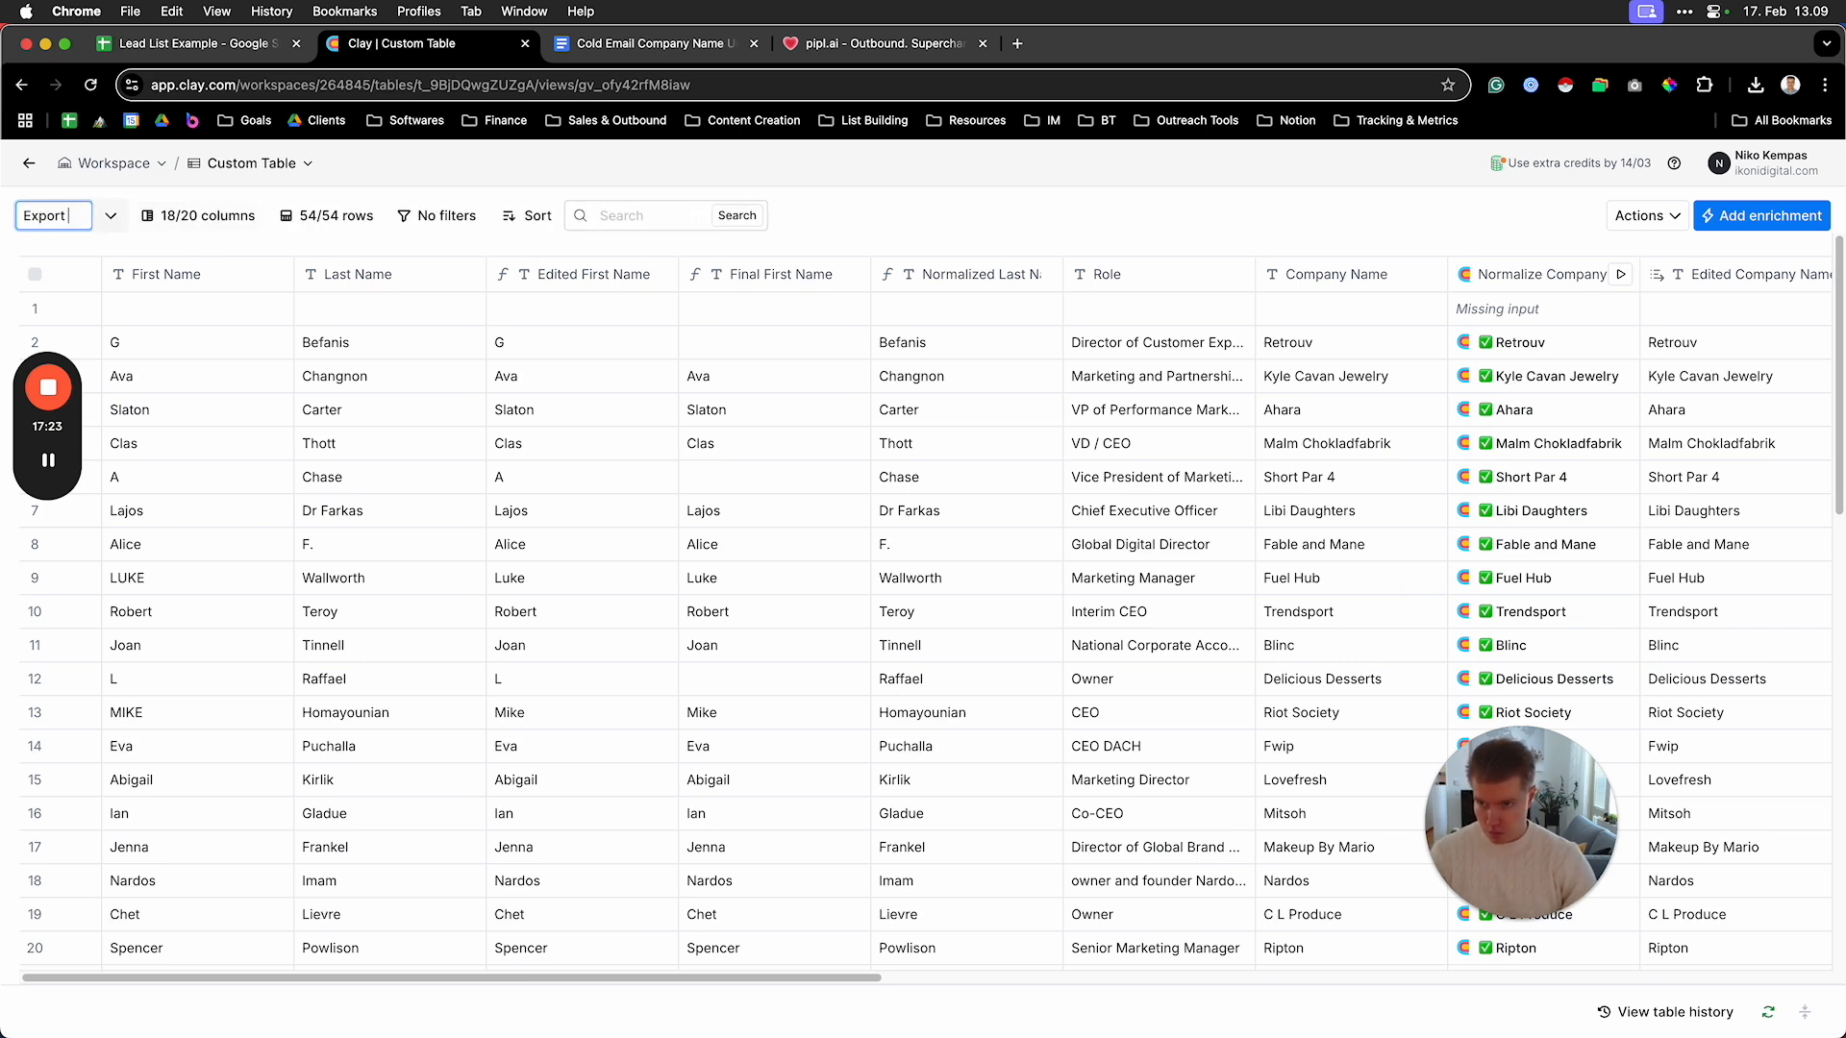
text( View)
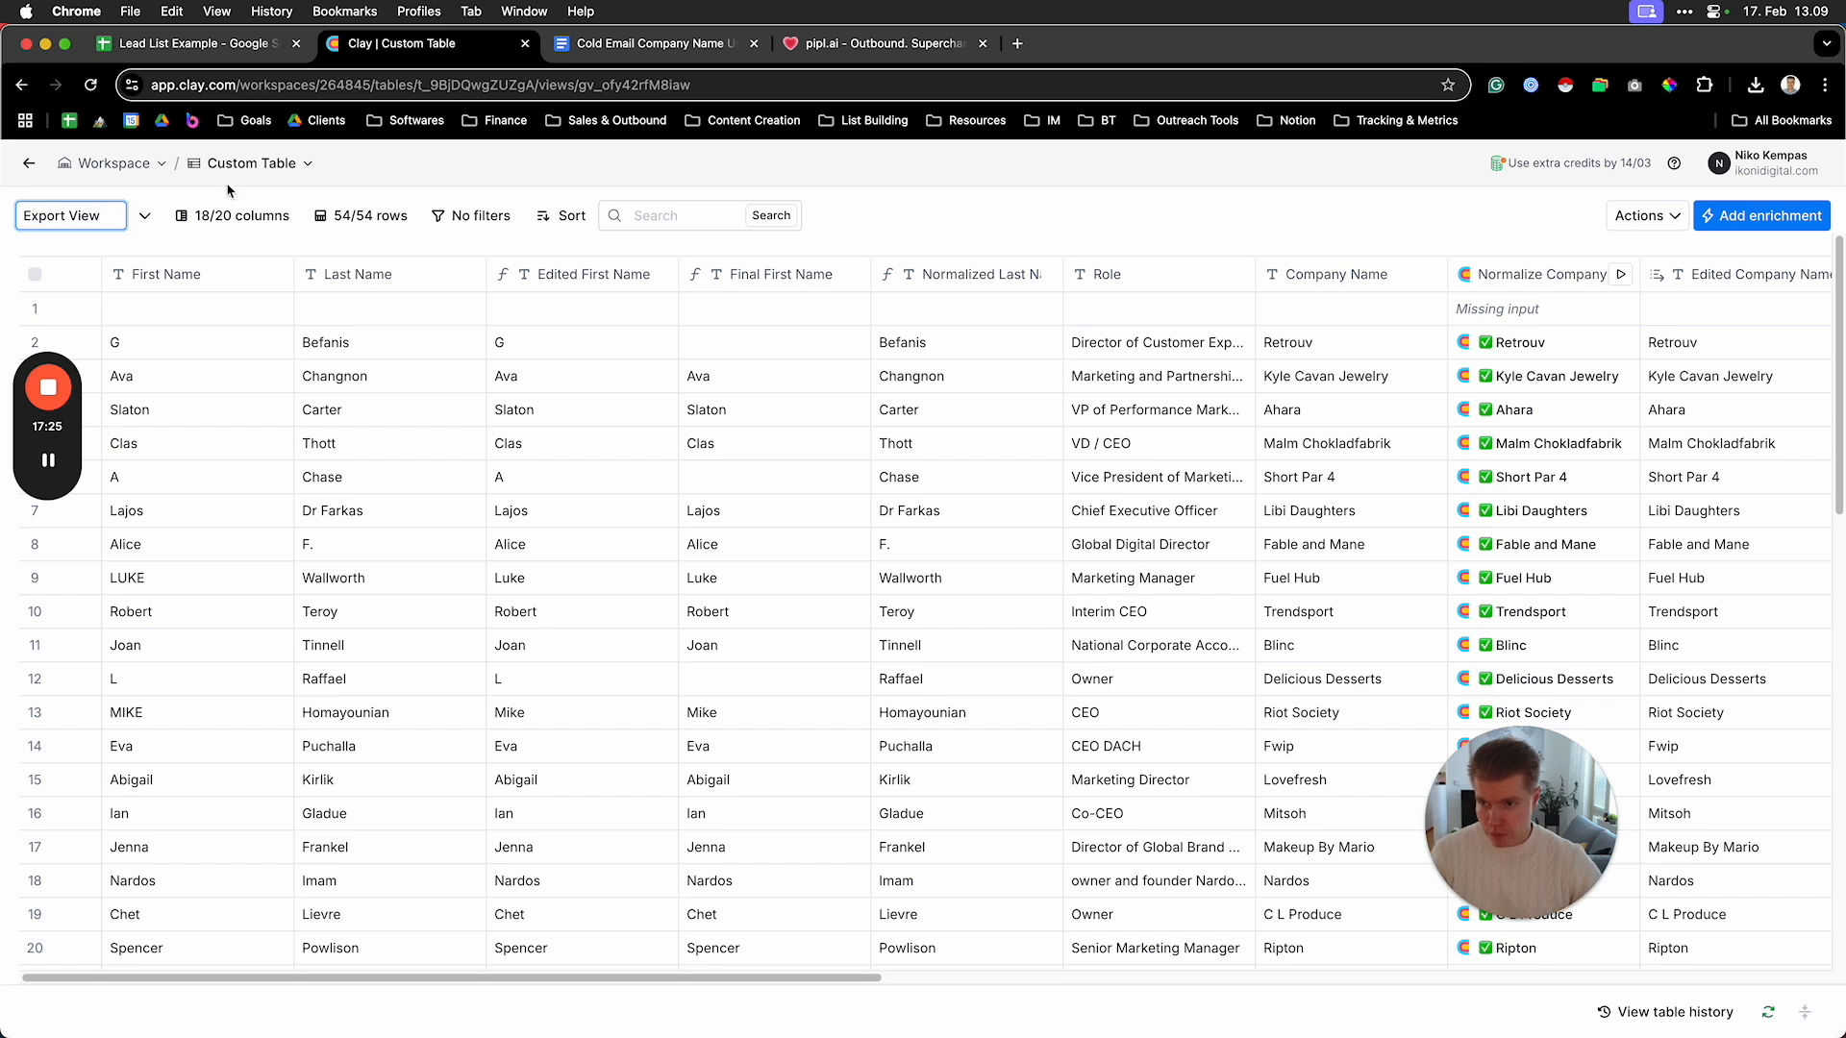
click(577, 166)
click(736, 980)
Hide the First Name, Last Name and Edited First Name columns and widen Normalized Last Name to fit its title
click(184, 276)
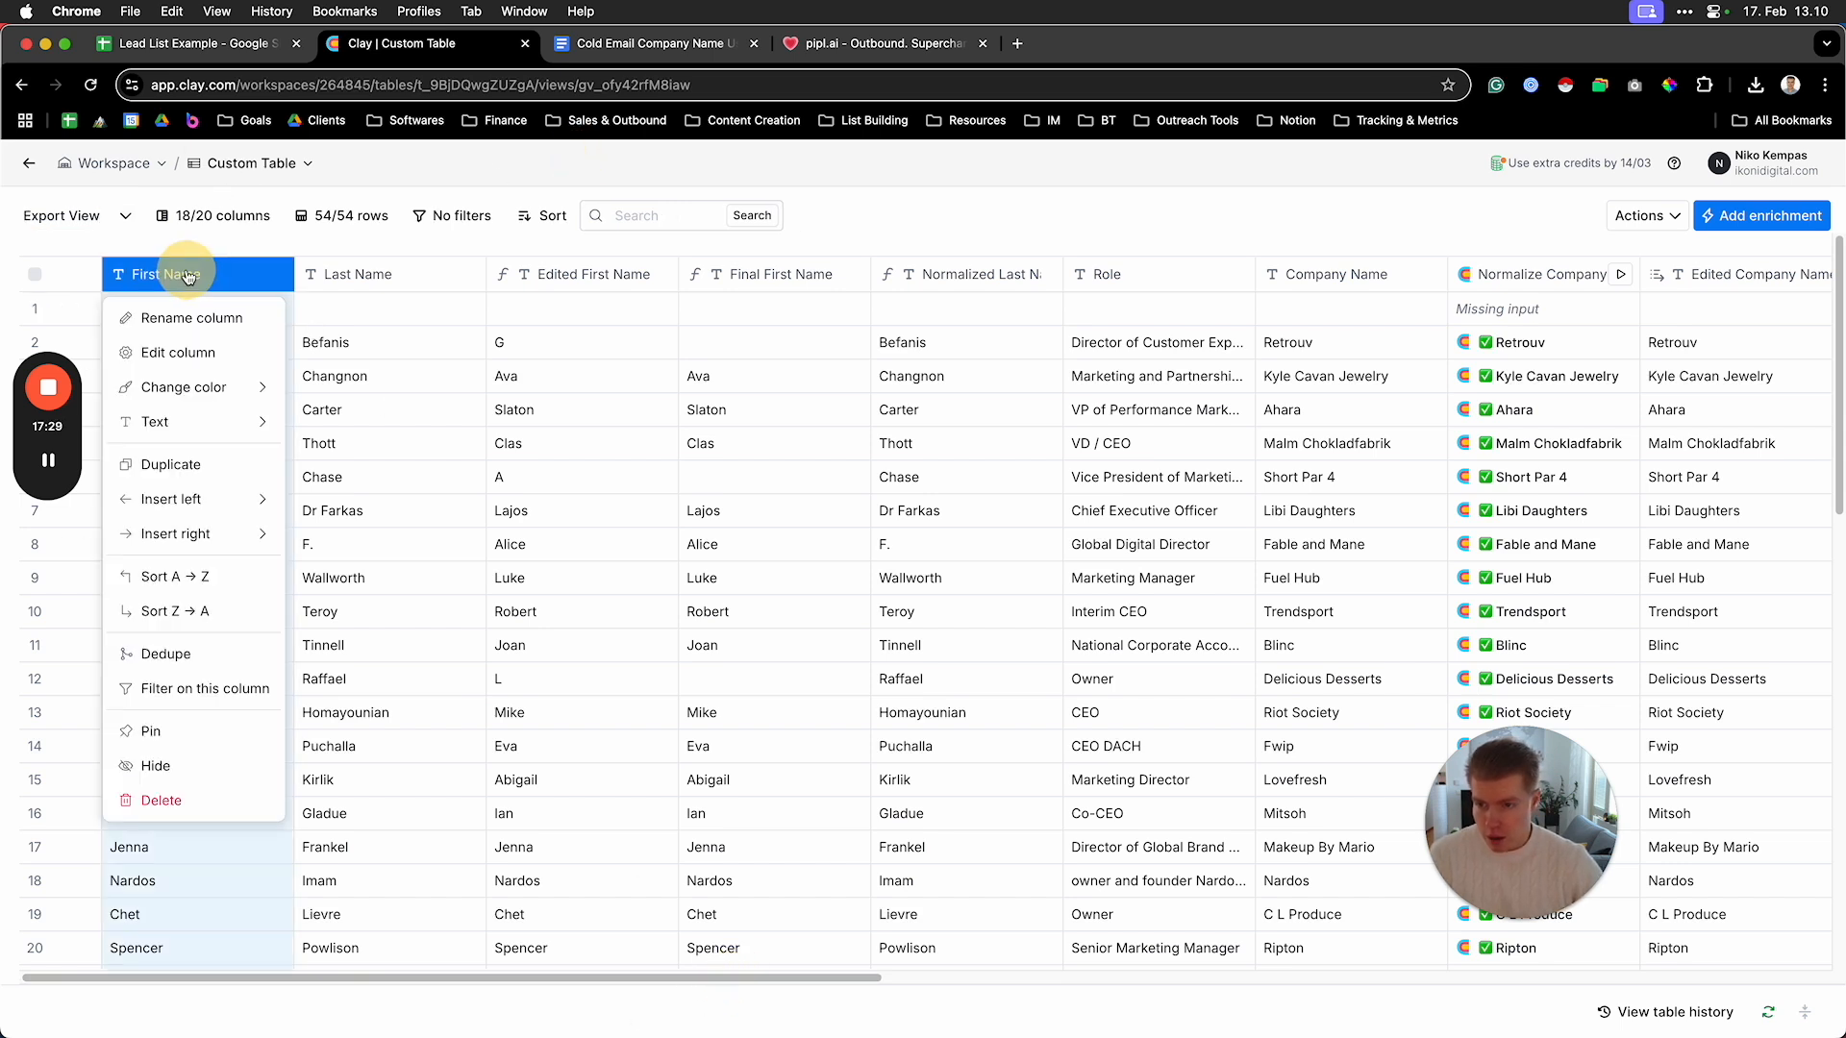
click(200, 767)
click(208, 276)
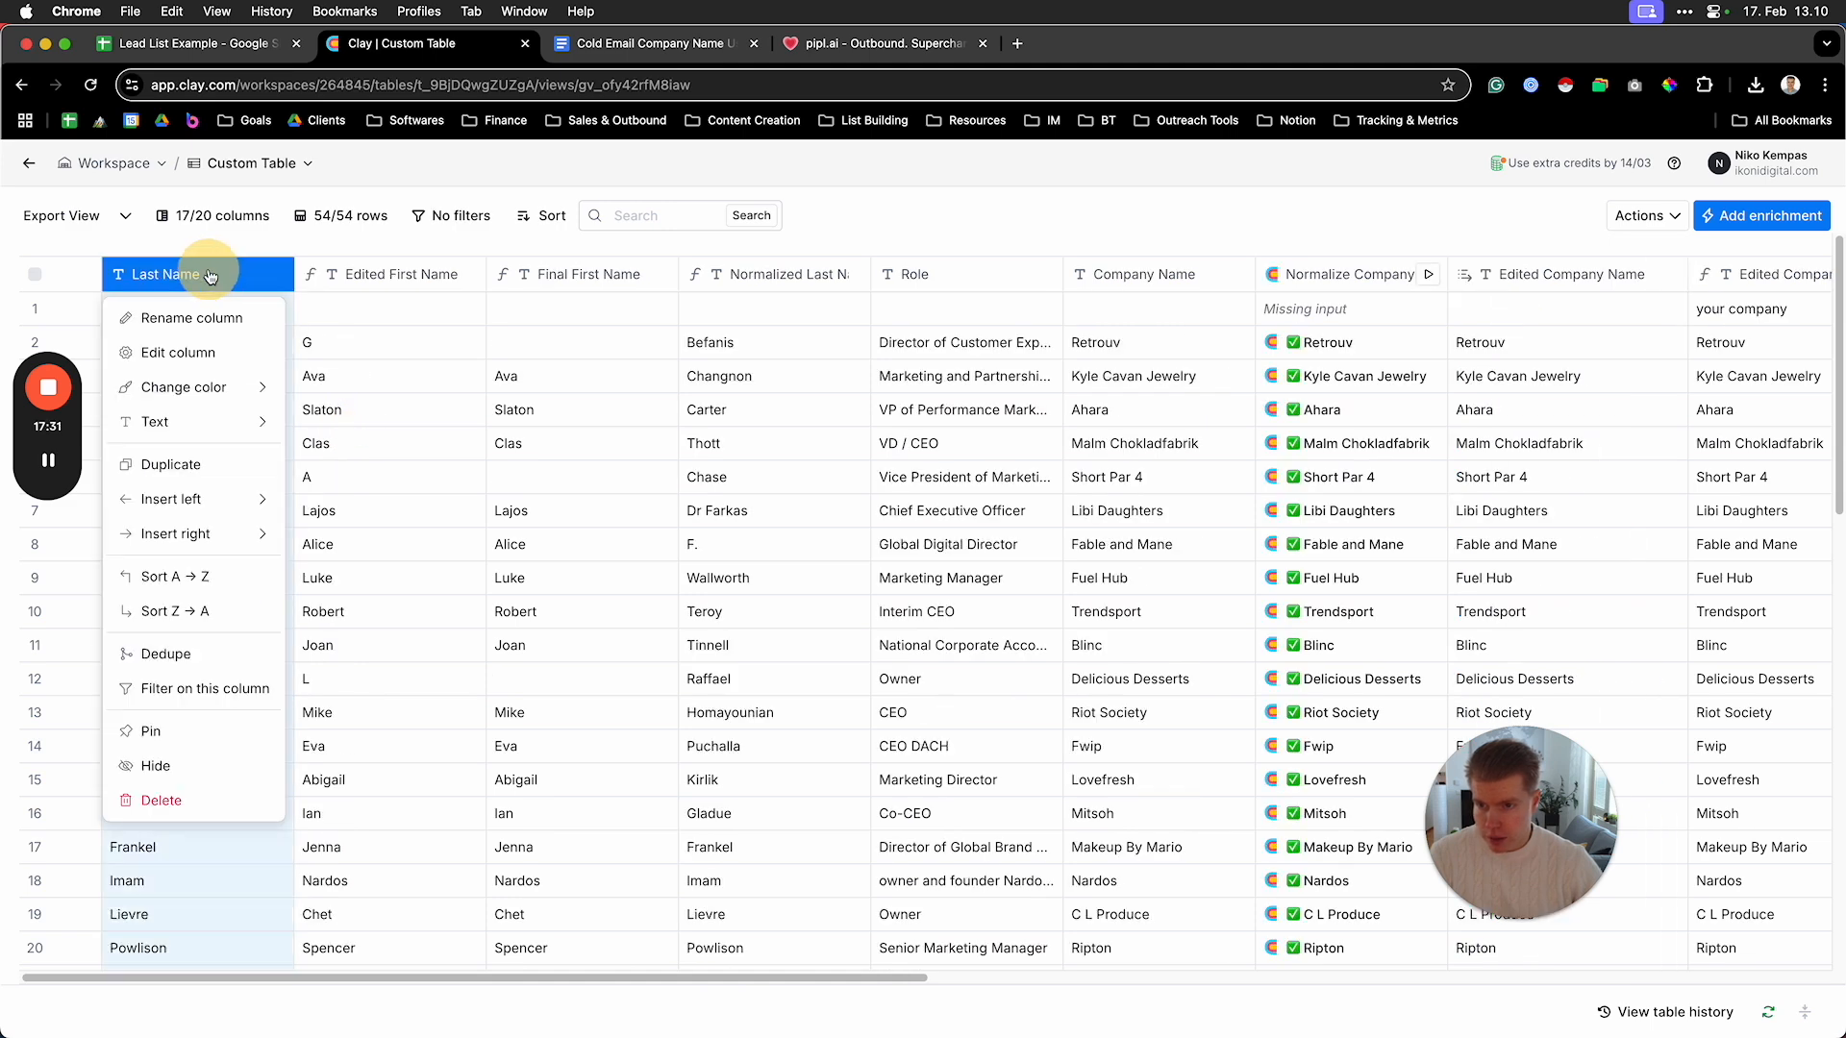
click(187, 767)
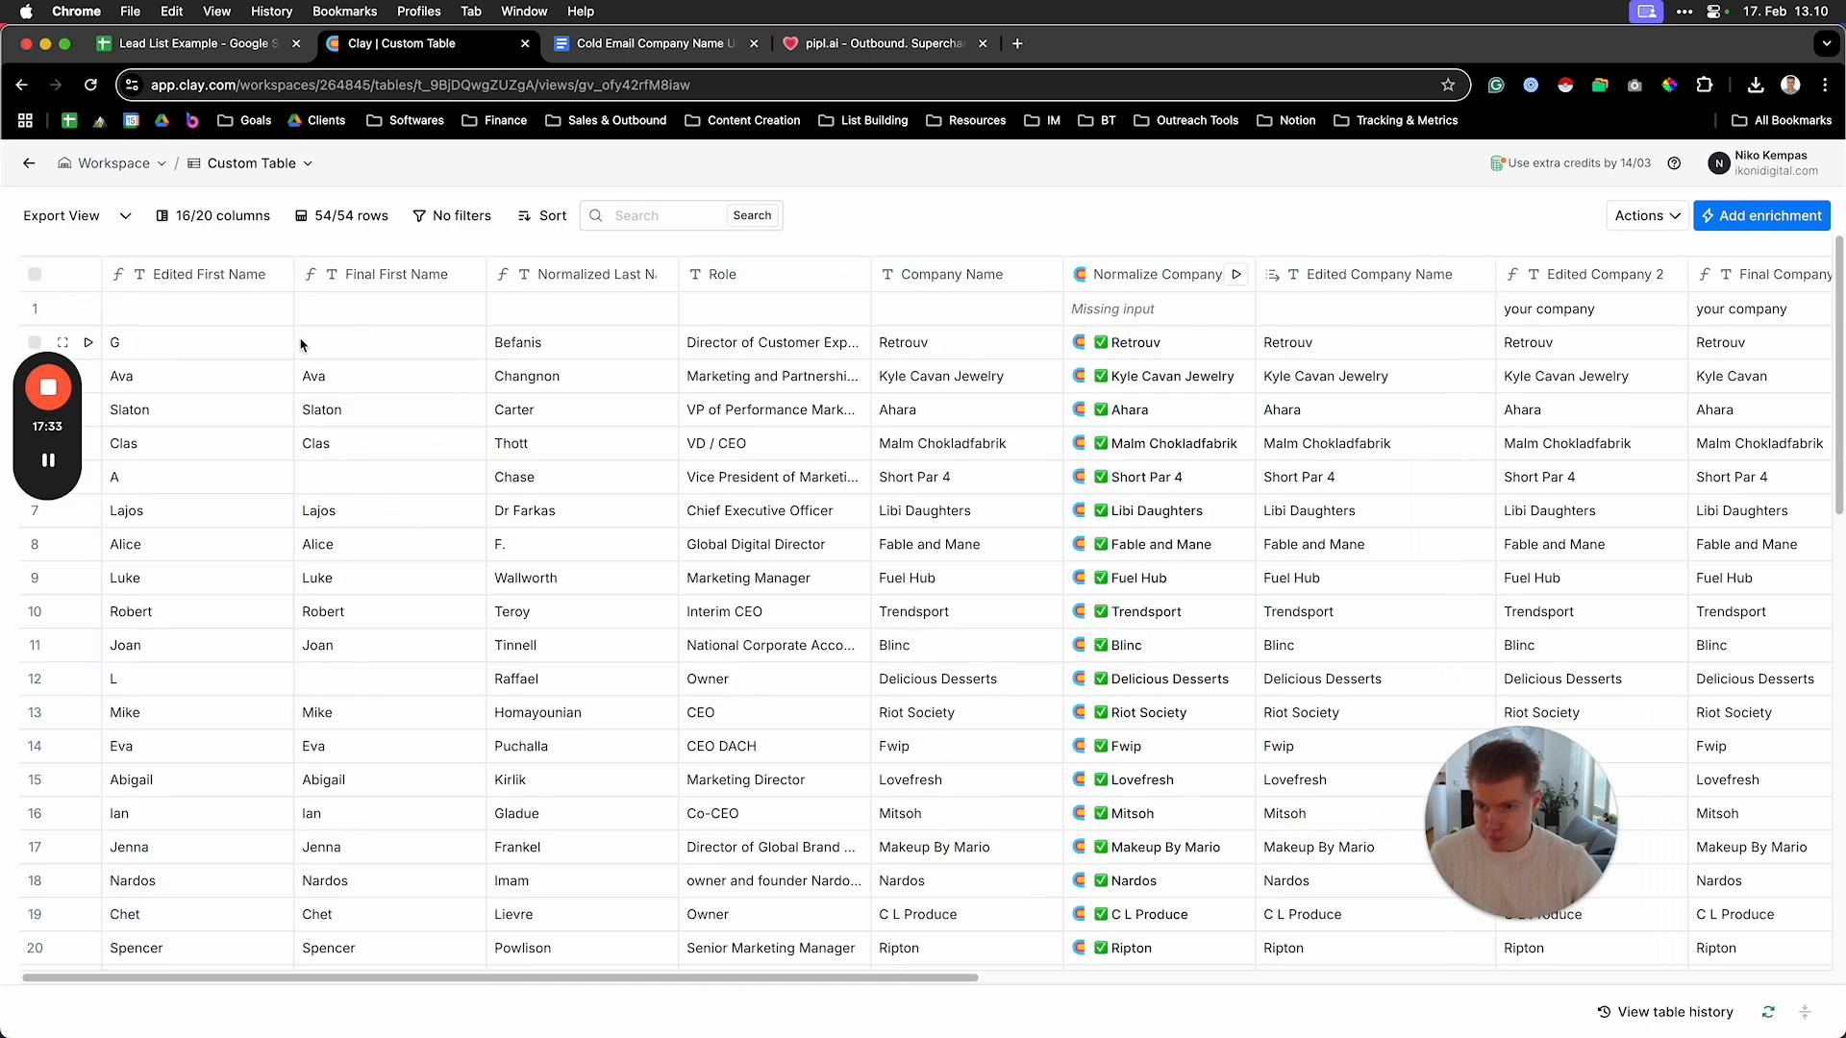
click(233, 280)
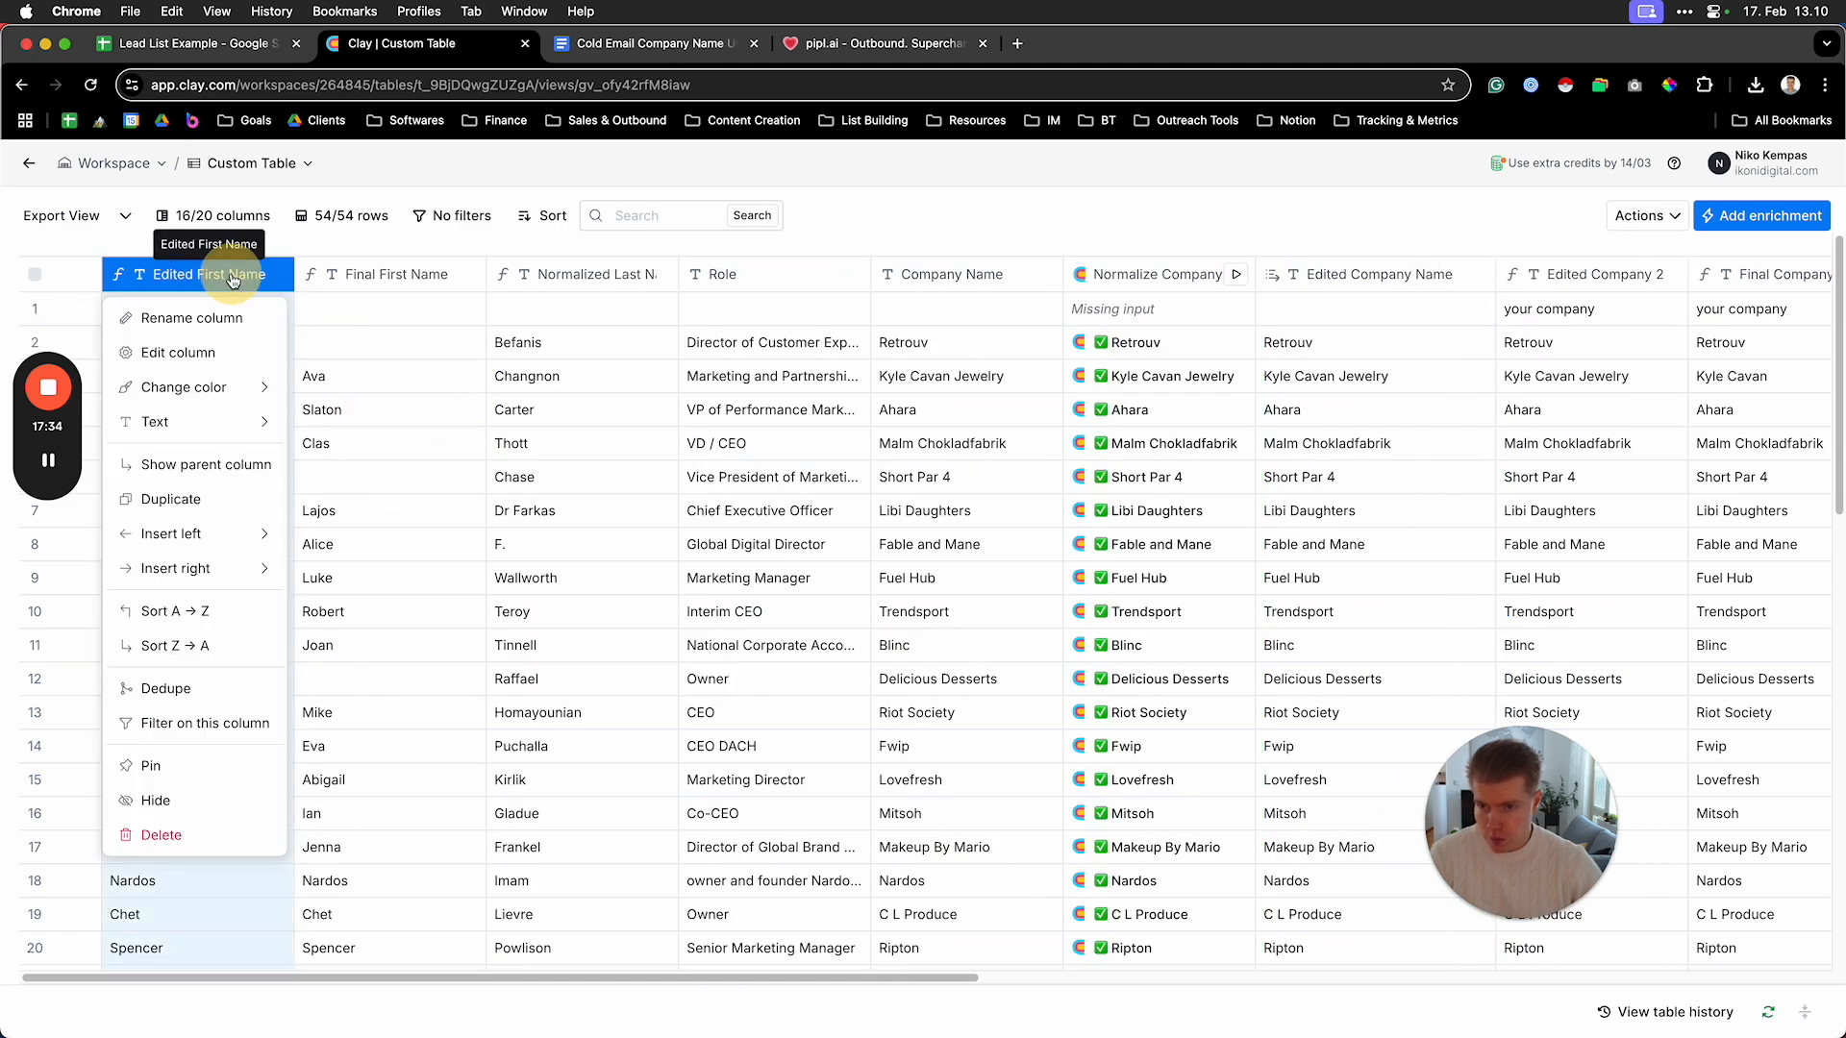
click(188, 802)
drag(487, 274, 516, 274)
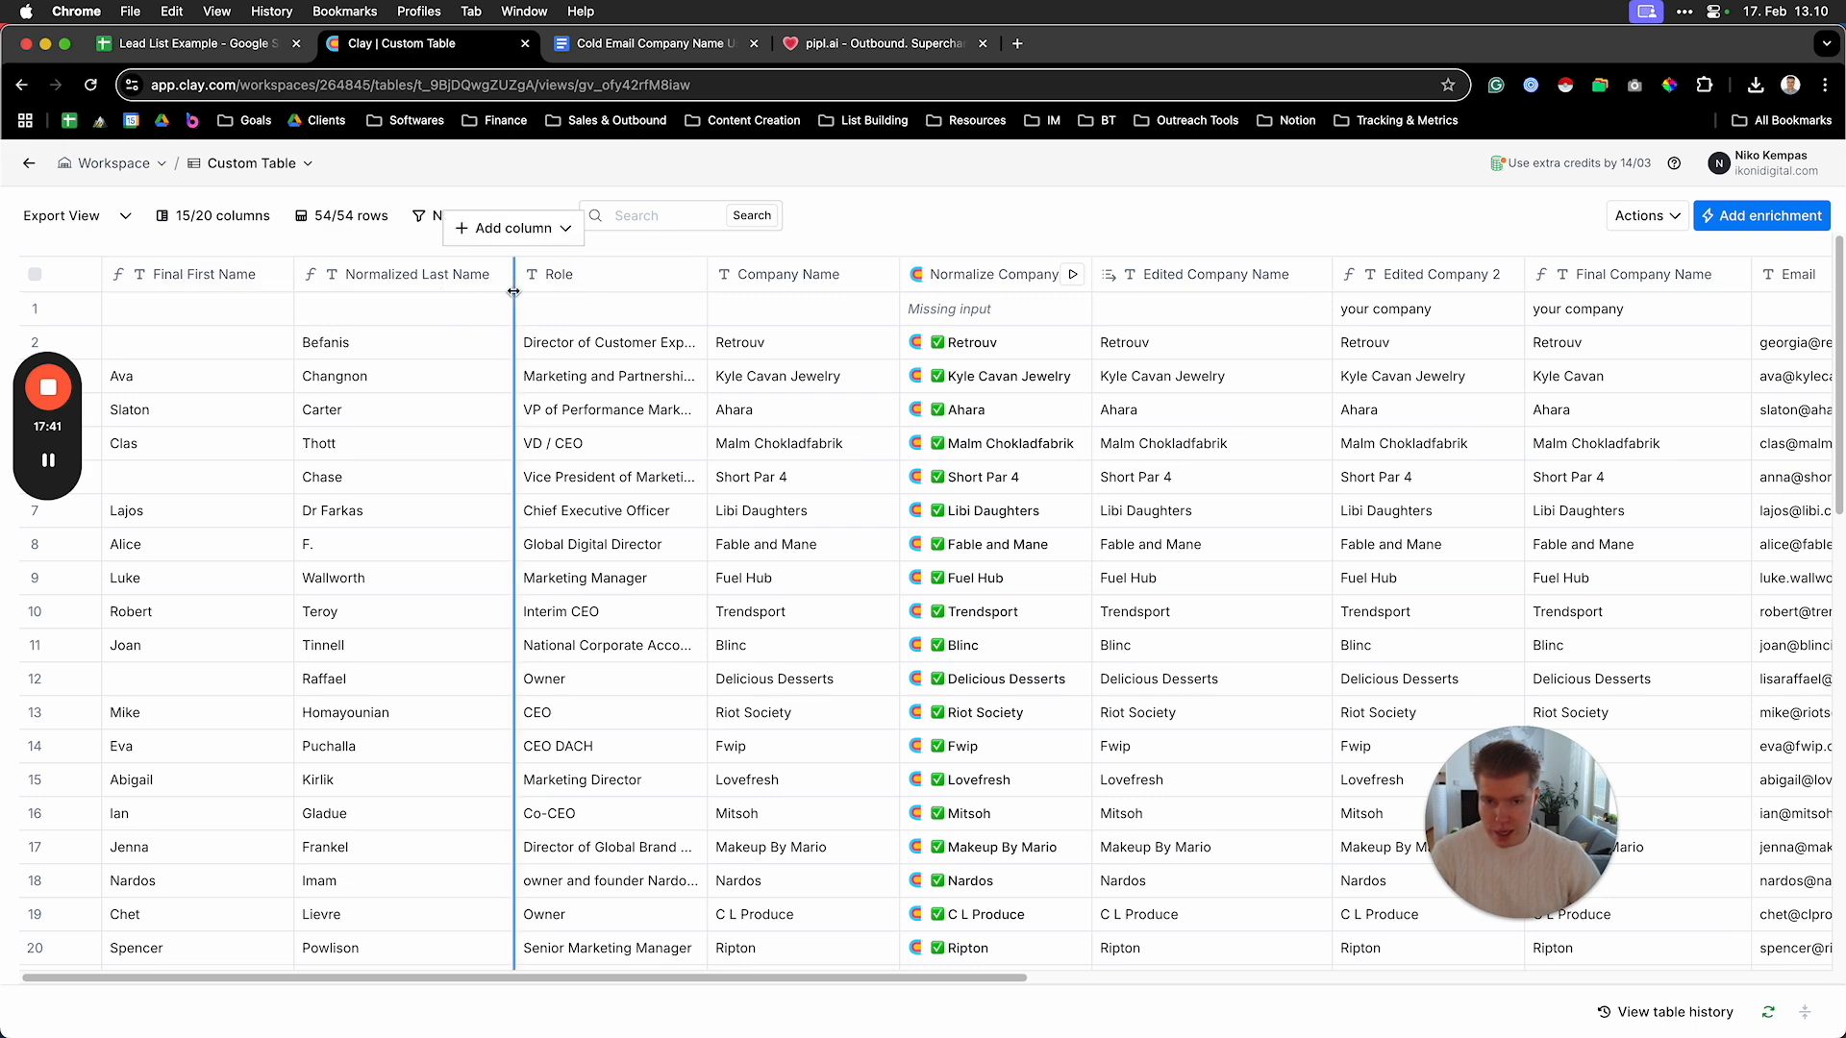
Hide the Company Name, Normalize Company, Edited Company Name and Edited Company 2 columns in the Export View
click(793, 277)
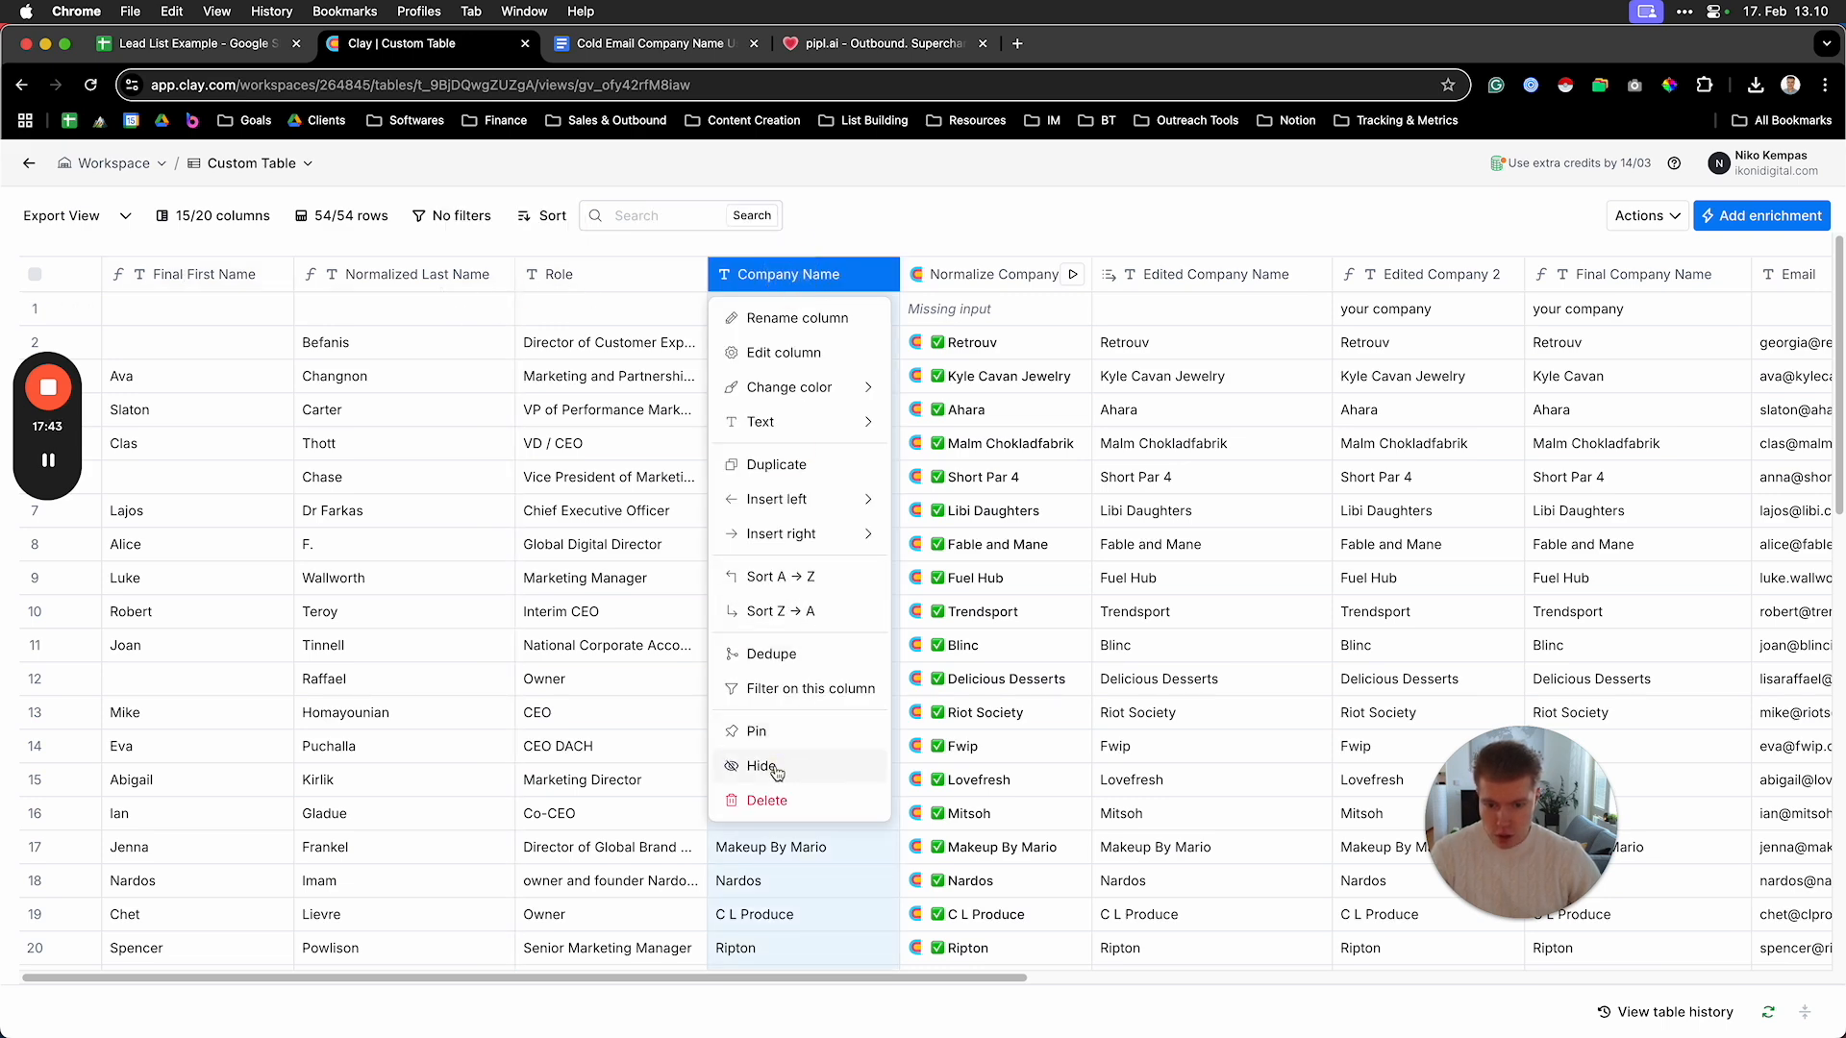
click(774, 767)
click(810, 285)
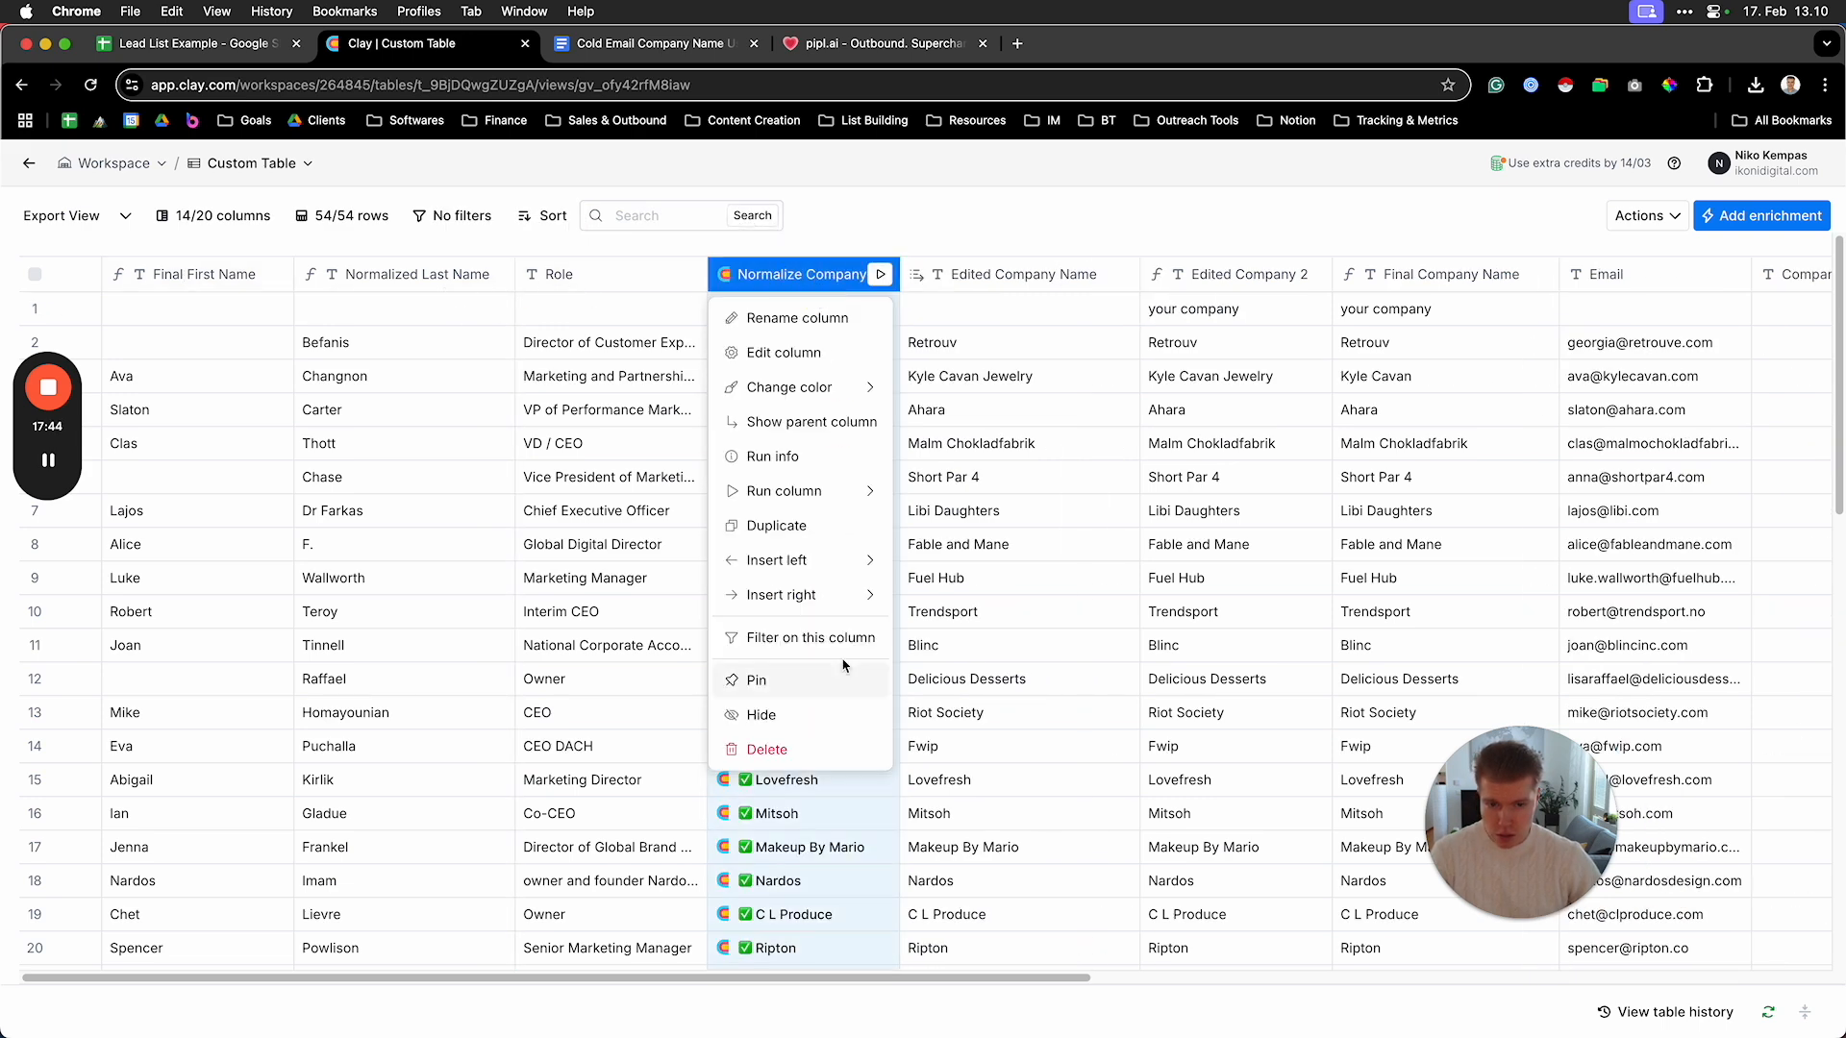
click(782, 718)
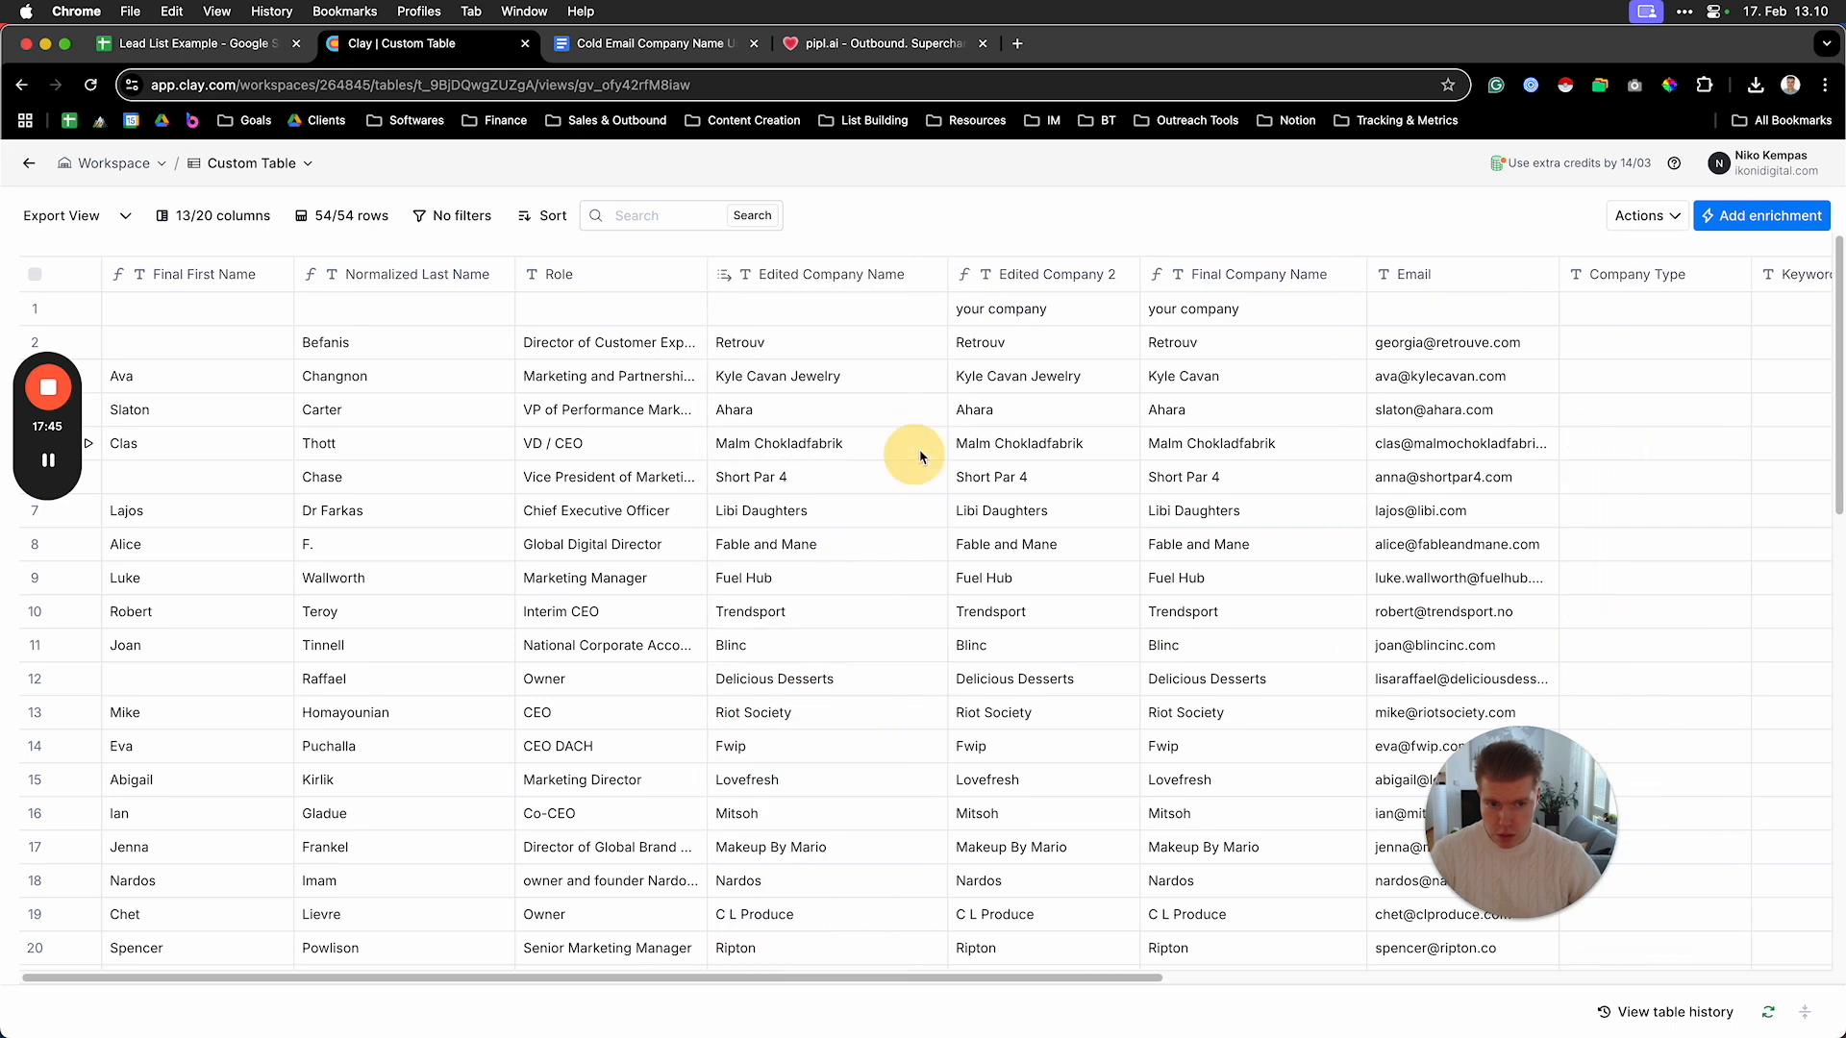
click(822, 277)
click(800, 783)
click(817, 279)
click(775, 800)
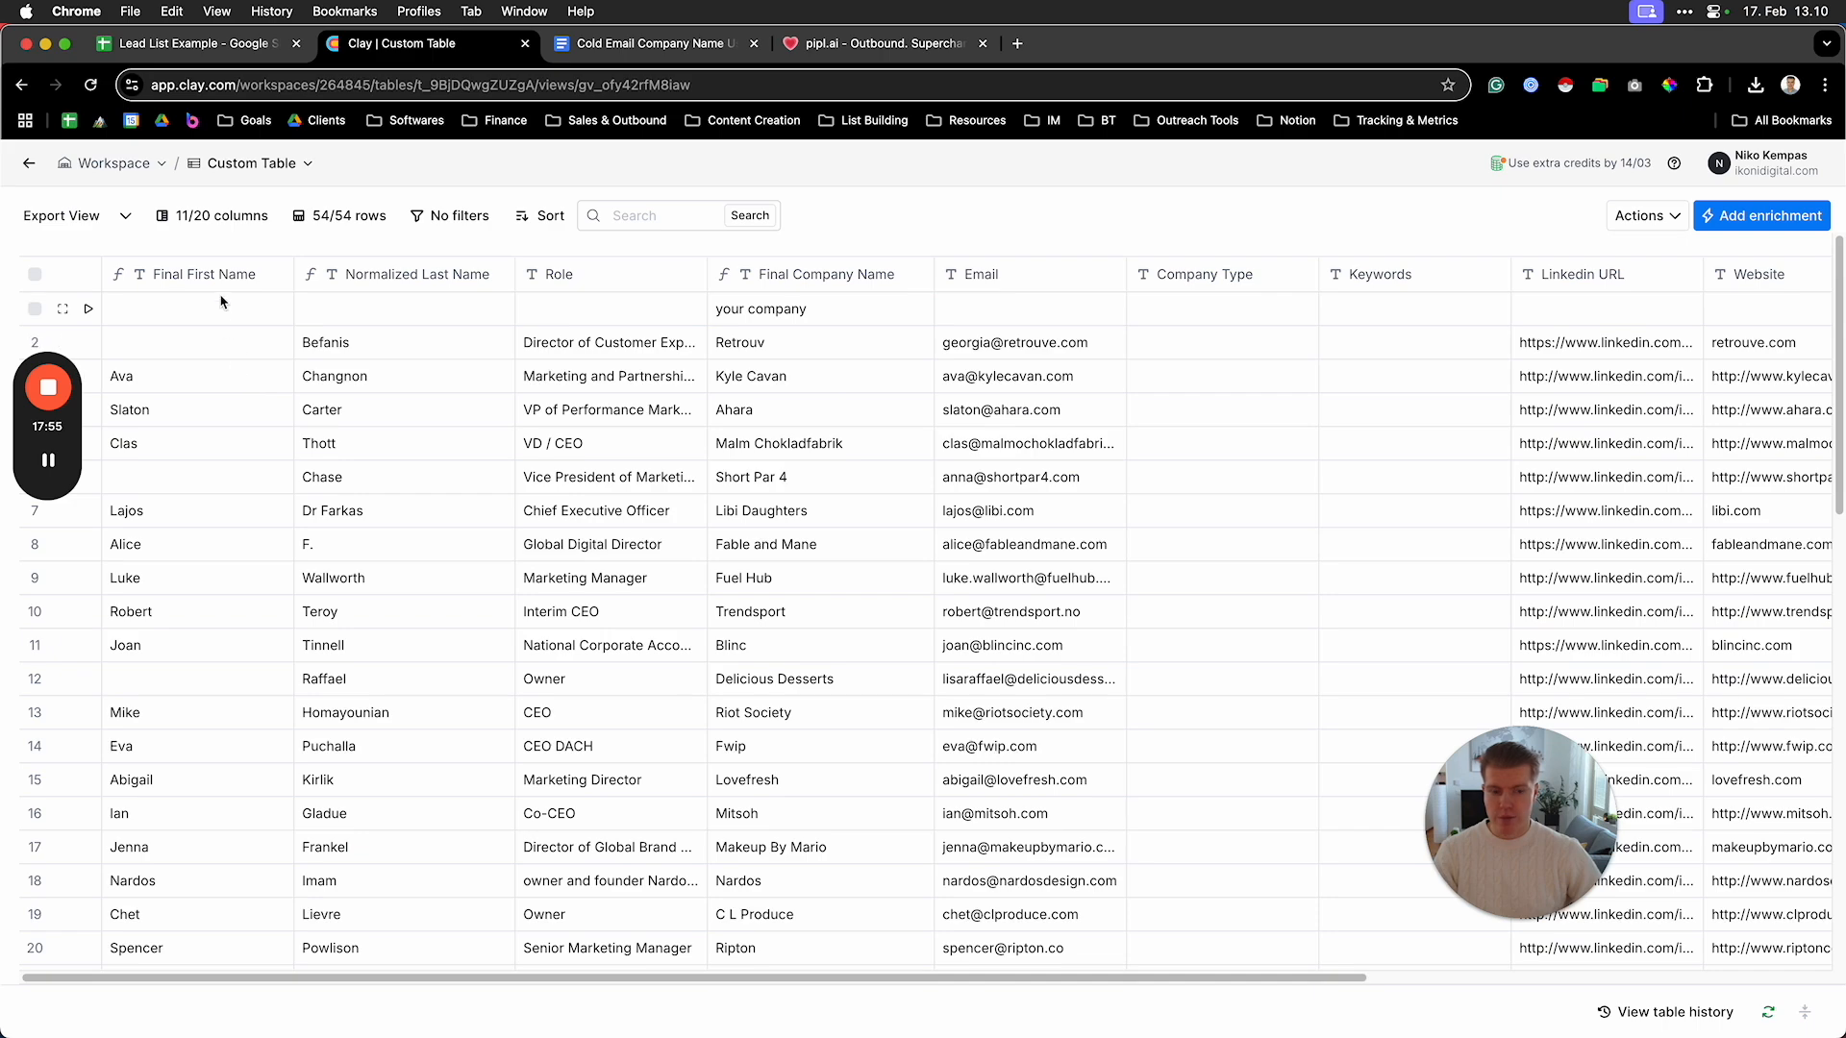
drag(964, 977, 904, 971)
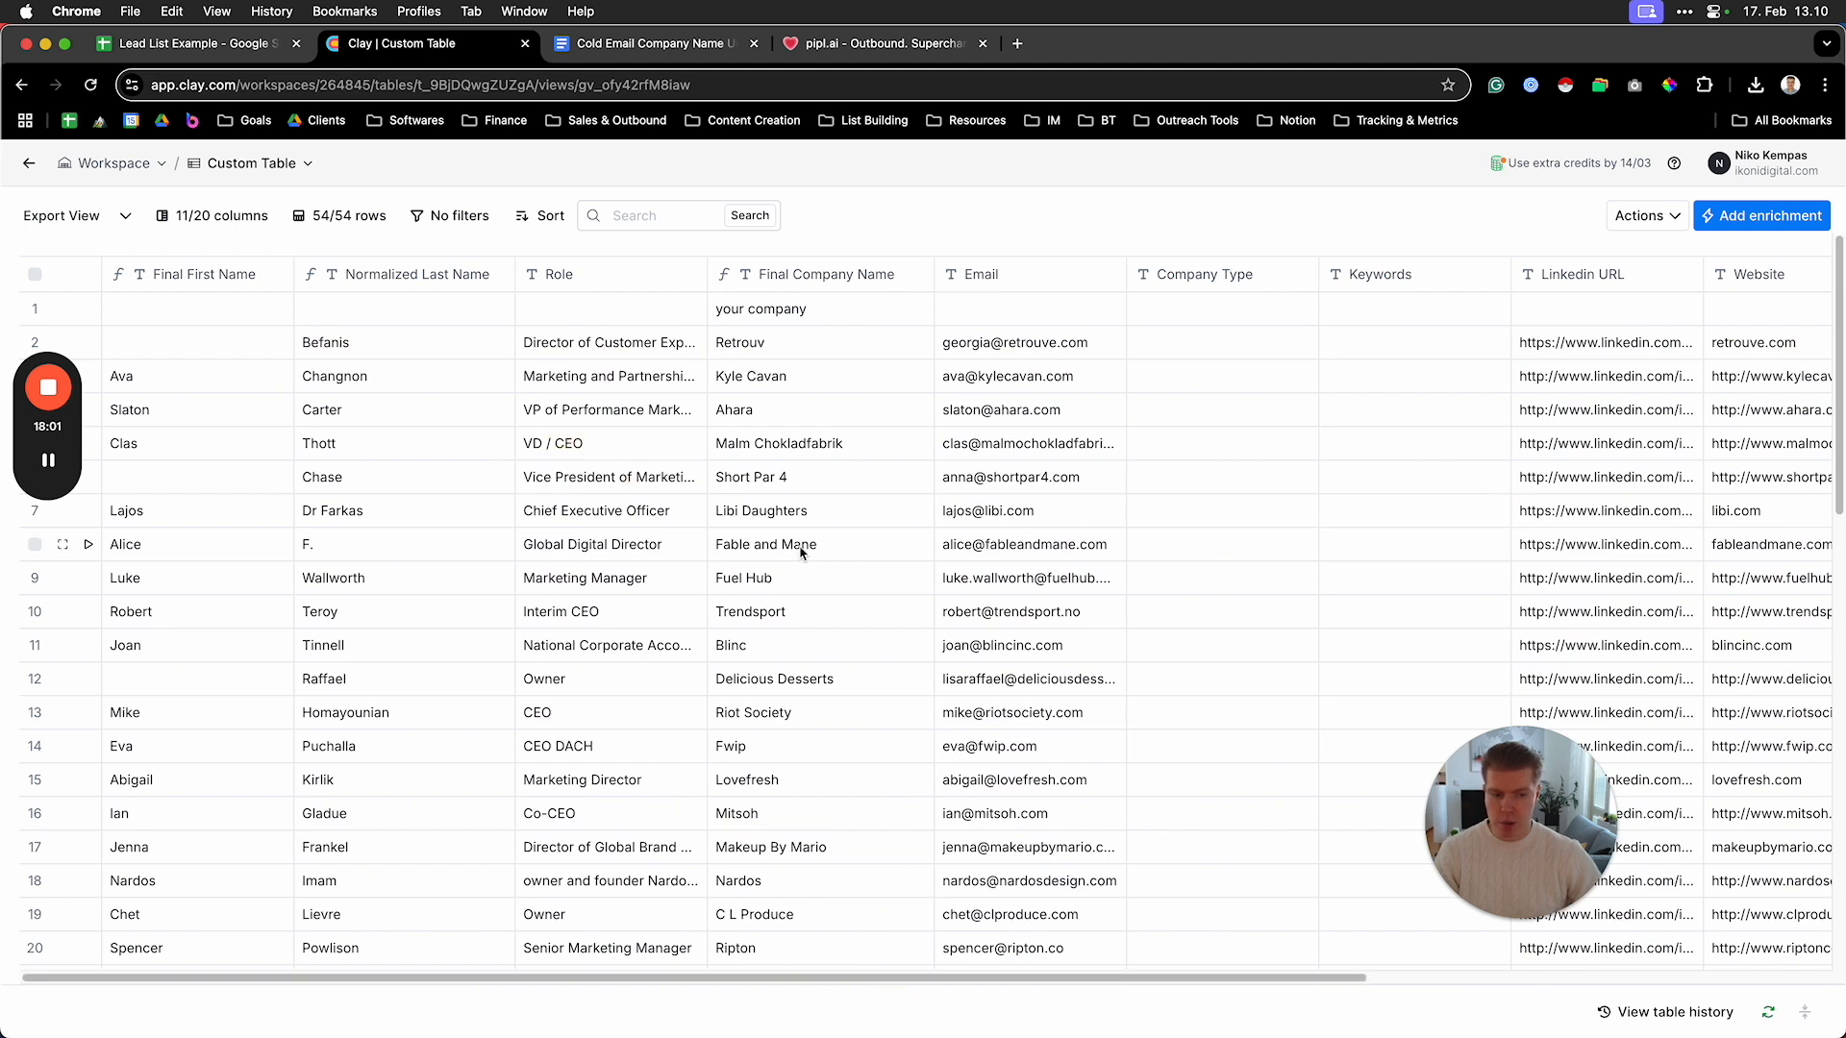